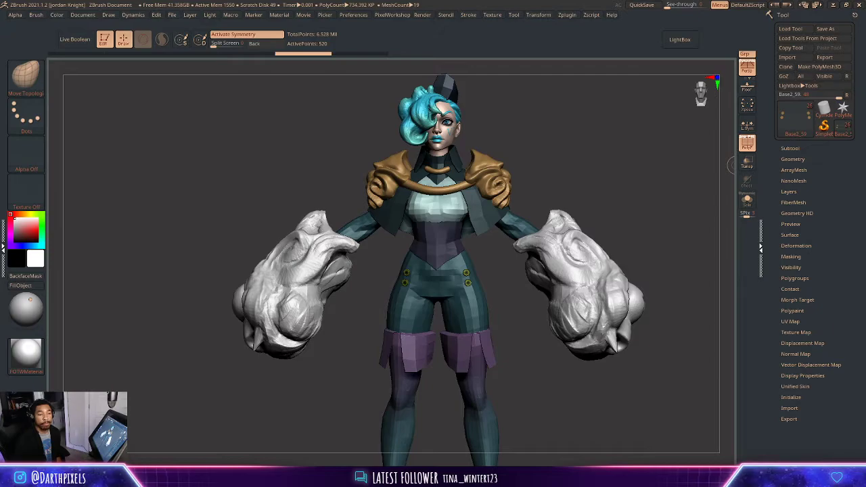
- Bring the reference board beside the model and compare the character's front and three-quarter views with the concept art
{"action": "right_click_drag", "start_coordinate": [865, 117], "coordinate": [208, 124]}
{"action": "left_click_drag", "start_coordinate": [581, 139], "coordinate": [574, 139]}
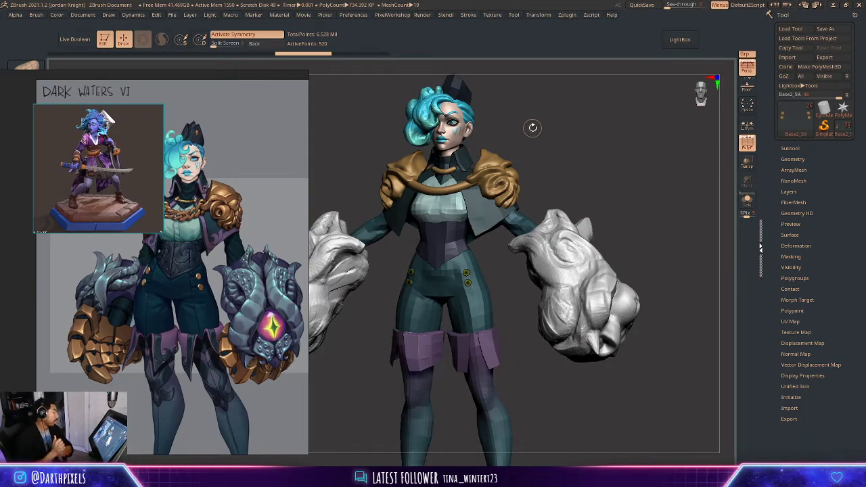
{"action": "left_click_drag", "start_coordinate": [573, 89], "coordinate": [533, 115]}
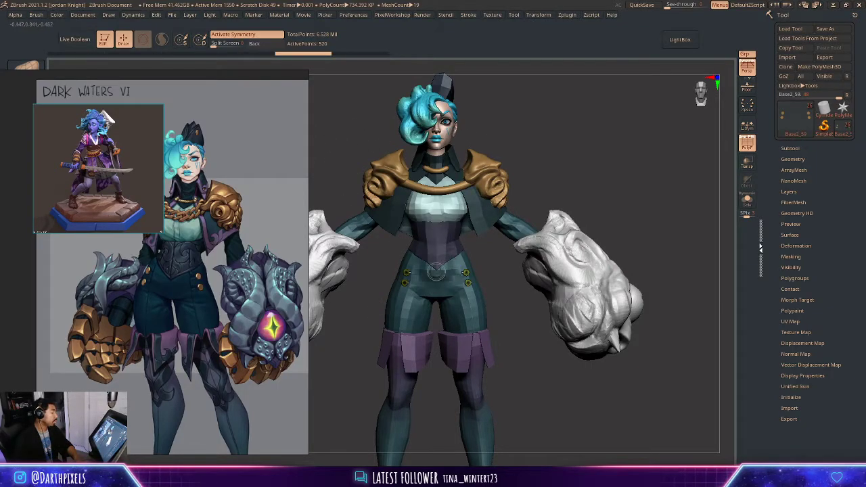
{"action": "left_click_drag", "start_coordinate": [485, 260], "coordinate": [475, 256]}
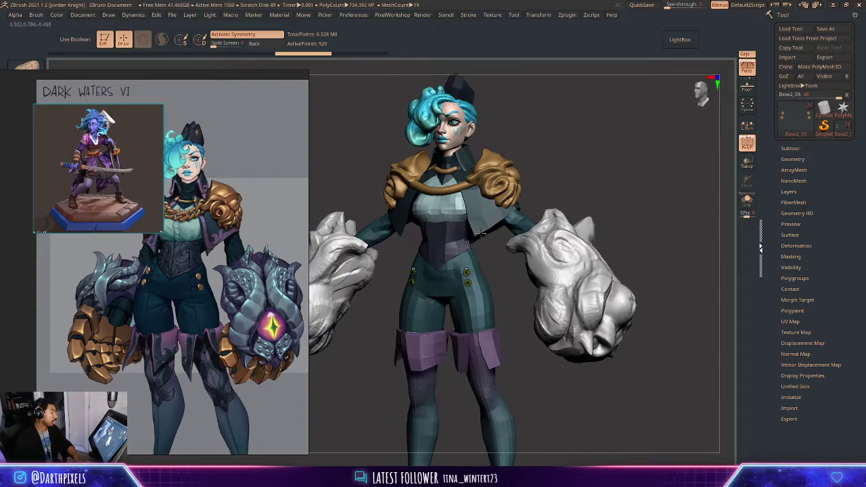
{"action": "left_click_drag", "start_coordinate": [567, 152], "coordinate": [574, 149], "text": "shift"}
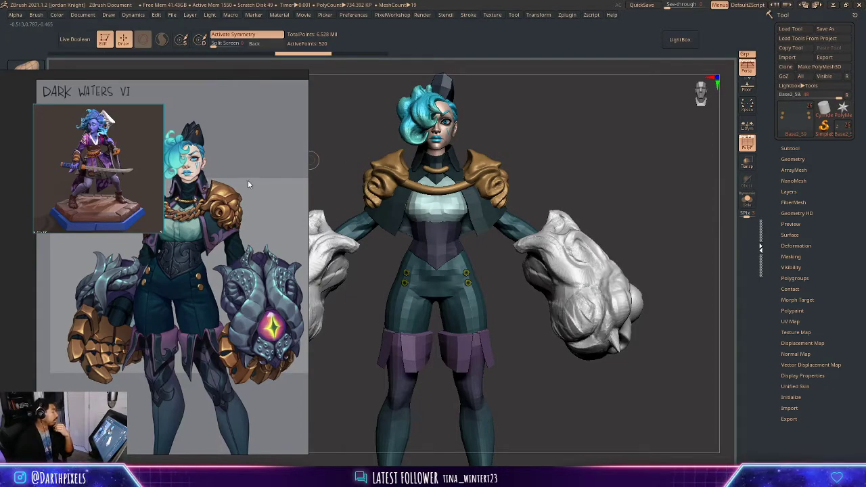
- Find the Workflow section on the reference board and read the descriptions of its numbered steps
{"action": "scroll", "coordinate": [239, 180], "scroll_direction": "down", "scroll_amount": 6}
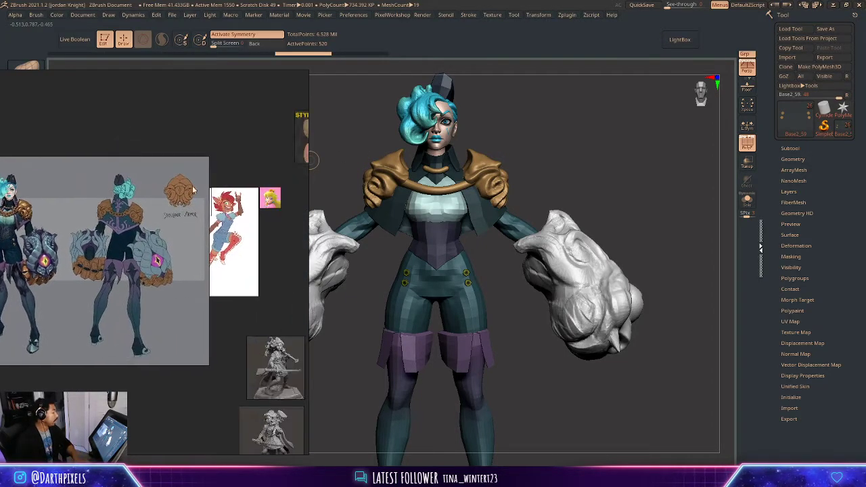
{"action": "scroll", "coordinate": [222, 221], "scroll_direction": "up", "scroll_amount": 8}
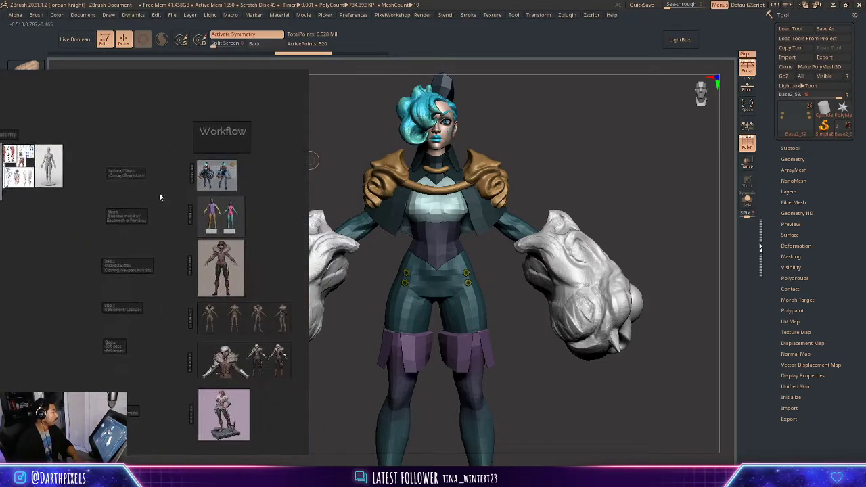
{"action": "scroll", "coordinate": [207, 191], "scroll_direction": "up", "scroll_amount": 3}
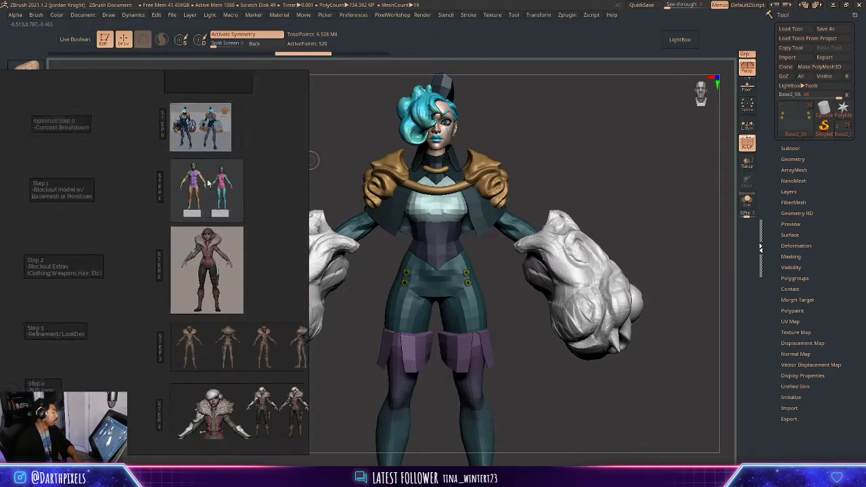
{"action": "right_click_drag", "start_coordinate": [178, 179], "coordinate": [170, 123]}
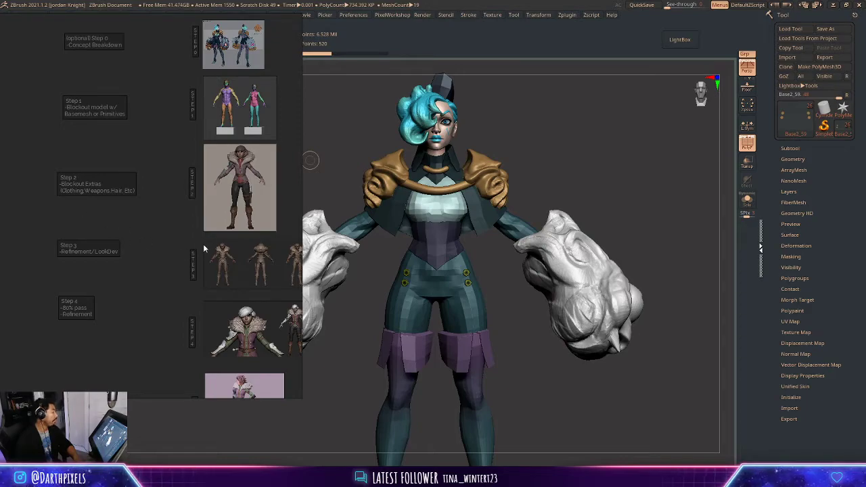
{"action": "scroll", "coordinate": [205, 249], "scroll_direction": "up", "scroll_amount": 5}
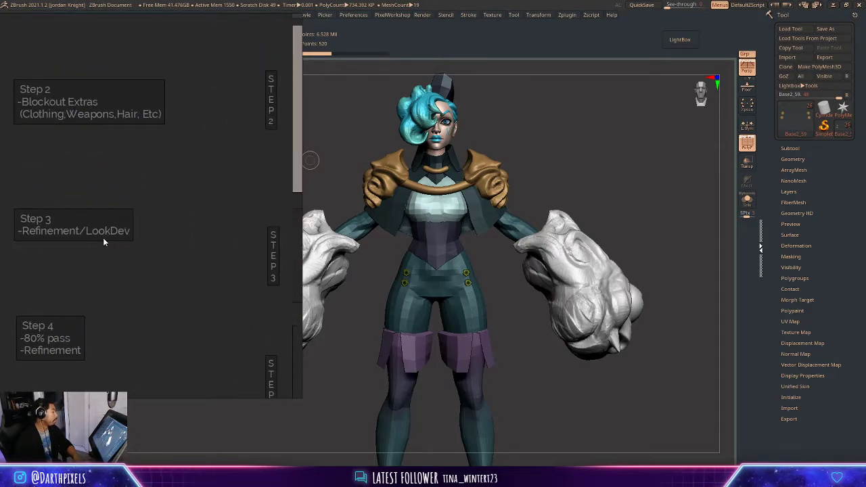
- Examine the fur-collared example character in the workflow's Step 3 refinement and Step 2 blockout images
{"action": "right_click_drag", "start_coordinate": [192, 234], "coordinate": [68, 222]}
{"action": "right_click_drag", "start_coordinate": [160, 227], "coordinate": [445, 256]}
{"action": "middle_click_drag", "start_coordinate": [359, 247], "coordinate": [117, 242]}
{"action": "scroll", "coordinate": [264, 248], "scroll_direction": "up", "scroll_amount": 7}
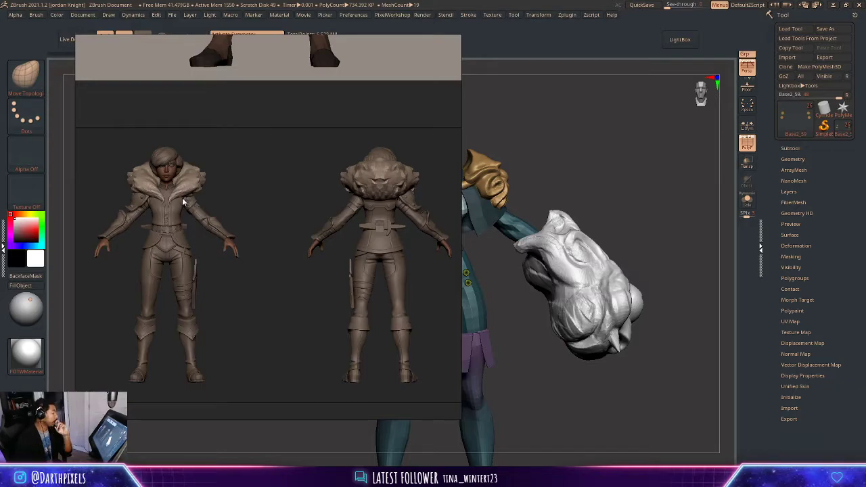
{"action": "right_click_drag", "start_coordinate": [179, 177], "coordinate": [170, 195]}
{"action": "middle_click_drag", "start_coordinate": [173, 184], "coordinate": [193, 307]}
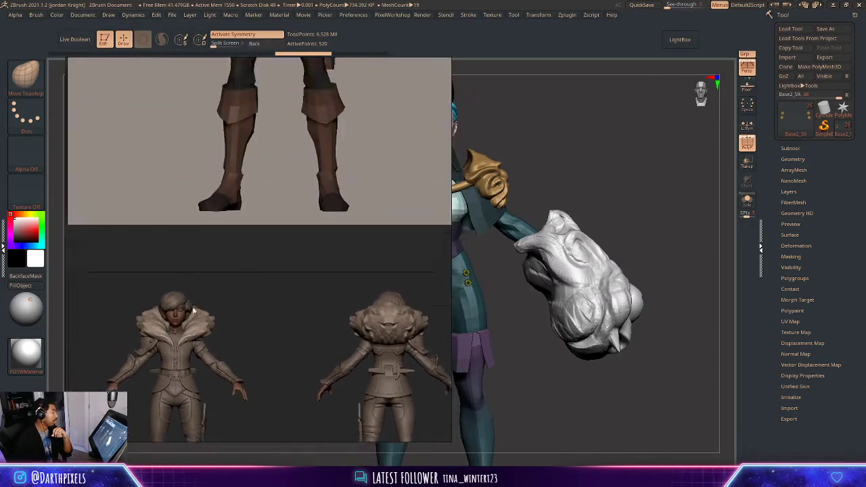
{"action": "scroll", "coordinate": [193, 308], "scroll_direction": "down", "scroll_amount": 4}
{"action": "middle_click_drag", "start_coordinate": [191, 195], "coordinate": [188, 315]}
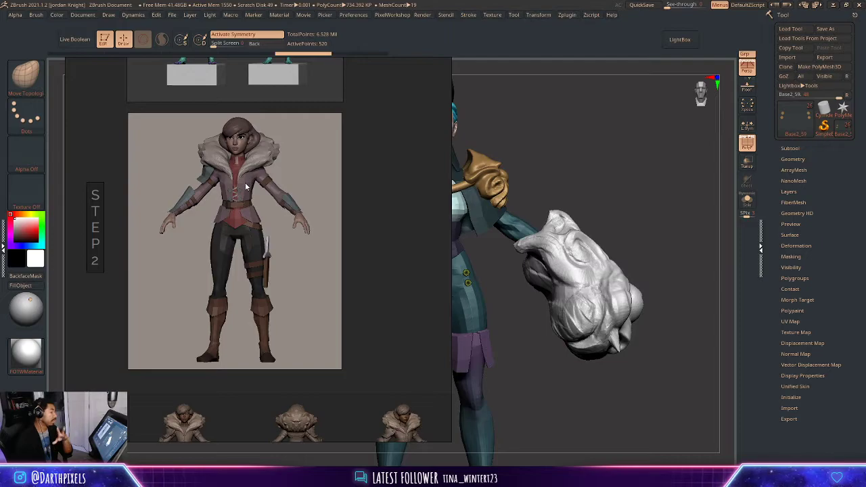
{"action": "mouse_move", "coordinate": [279, 184]}
{"action": "right_mouse_down"}
{"action": "mouse_move", "coordinate": [260, 165]}
{"action": "mouse_move", "coordinate": [266, 190]}
{"action": "mouse_move", "coordinate": [273, 183]}
{"action": "right_mouse_up"}
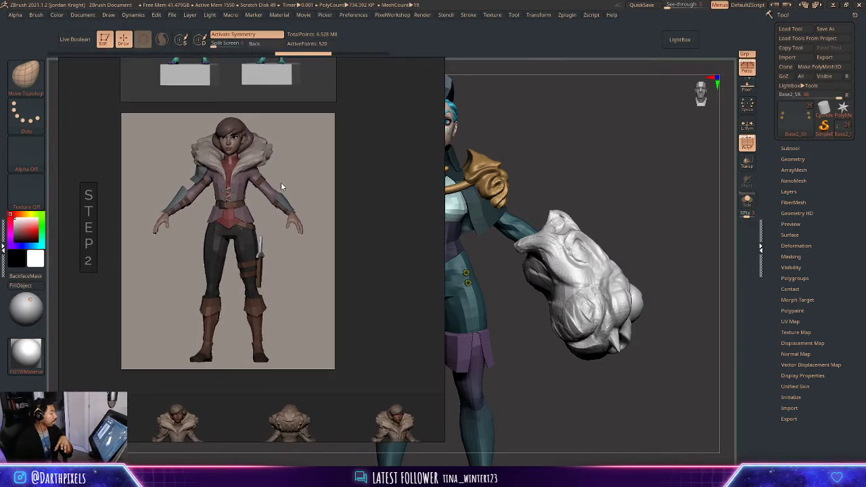
- Return to the Dark Waters VI concept sheet on the reference board and move the miniature picture clear of the concept figure
{"action": "mouse_move", "coordinate": [555, 180]}
{"action": "left_mouse_down"}
{"action": "mouse_move", "coordinate": [542, 177]}
{"action": "mouse_move", "coordinate": [647, 153]}
{"action": "mouse_move", "coordinate": [647, 131]}
{"action": "mouse_move", "coordinate": [636, 138]}
{"action": "left_mouse_up"}
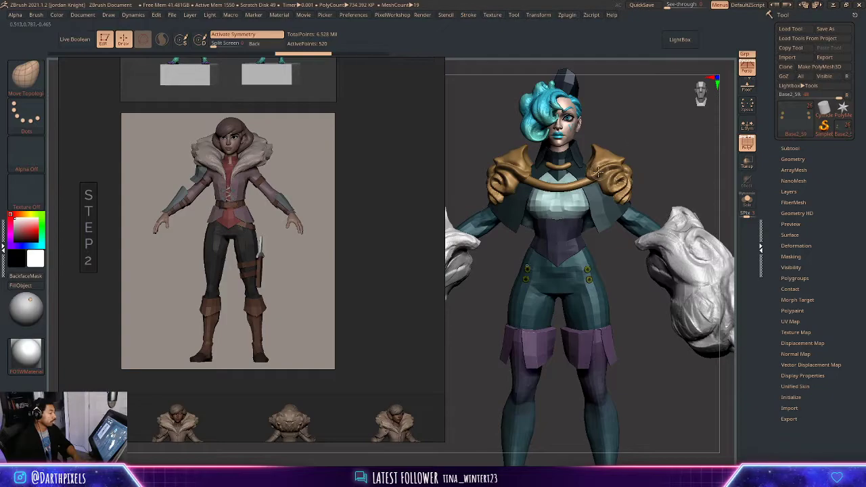
{"action": "scroll", "coordinate": [245, 211], "scroll_direction": "down", "scroll_amount": 3}
{"action": "middle_click_drag", "start_coordinate": [186, 193], "coordinate": [331, 199]}
{"action": "scroll", "coordinate": [180, 182], "scroll_direction": "down", "scroll_amount": 3}
{"action": "right_click_drag", "start_coordinate": [138, 162], "coordinate": [187, 161]}
{"action": "middle_click_drag", "start_coordinate": [210, 174], "coordinate": [343, 249]}
{"action": "middle_click_drag", "start_coordinate": [135, 208], "coordinate": [293, 248]}
{"action": "middle_click_drag", "start_coordinate": [128, 262], "coordinate": [396, 205]}
{"action": "scroll", "coordinate": [207, 247], "scroll_direction": "up", "scroll_amount": 5}
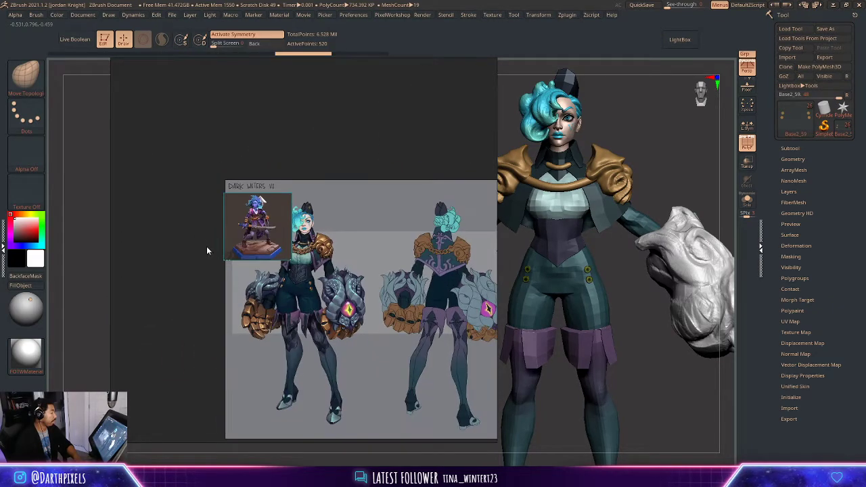
{"action": "middle_click_drag", "start_coordinate": [236, 228], "coordinate": [225, 223]}
{"action": "scroll", "coordinate": [225, 227], "scroll_direction": "up", "scroll_amount": 4}
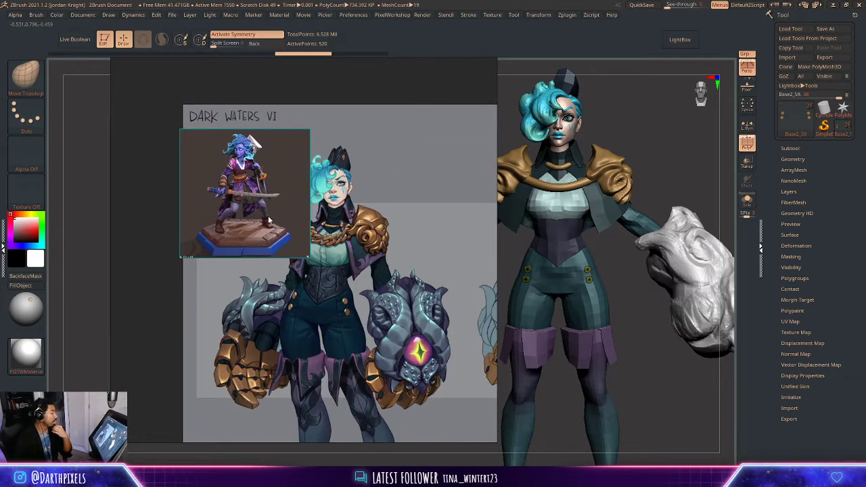
{"action": "left_click_drag", "start_coordinate": [268, 221], "coordinate": [199, 214]}
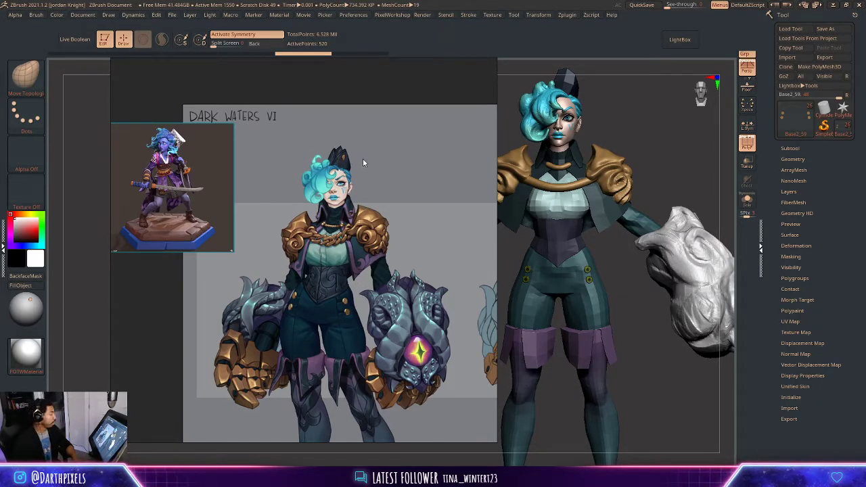
- Clear the reference board from the canvas and inspect the model's head, collar and shoulder armor up close
{"action": "right_click_drag", "start_coordinate": [363, 159], "coordinate": [865, 119]}
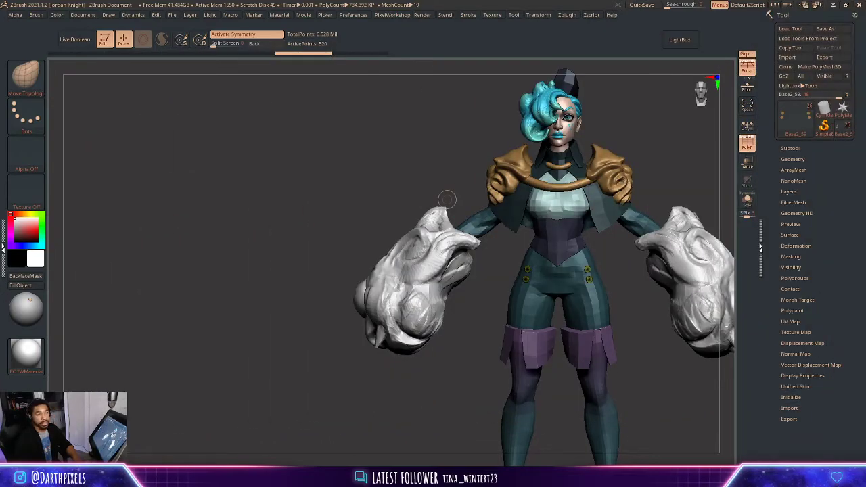
{"action": "left_click_drag", "start_coordinate": [629, 120], "coordinate": [629, 152]}
{"action": "left_click_drag", "start_coordinate": [594, 74], "coordinate": [565, 214], "text": "alt"}
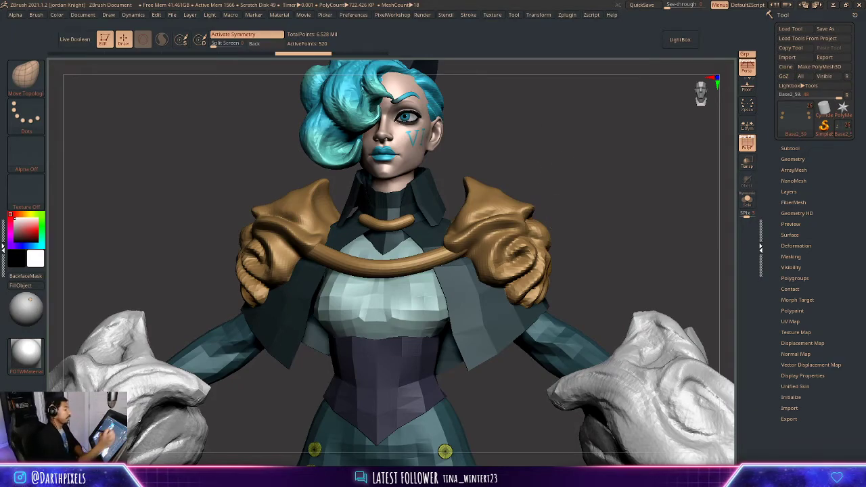
{"action": "left_click_drag", "start_coordinate": [626, 162], "coordinate": [605, 159]}
{"action": "left_click_drag", "start_coordinate": [525, 190], "coordinate": [524, 233], "text": "alt"}
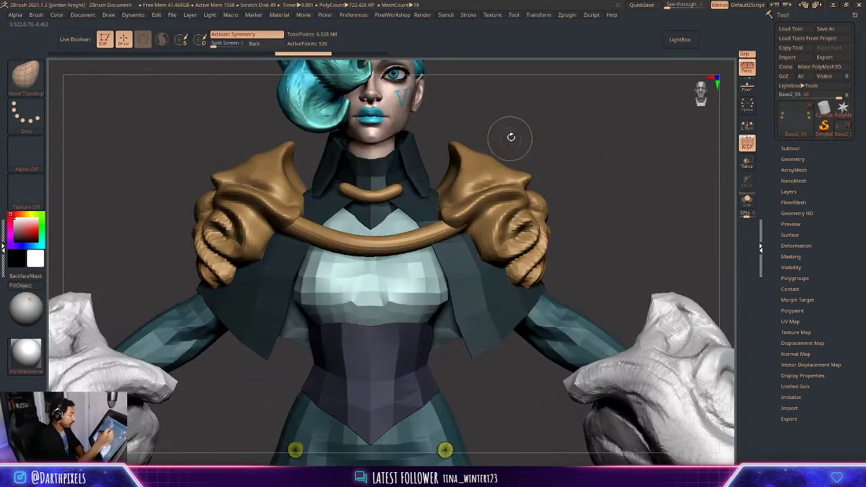
{"action": "left_click_drag", "start_coordinate": [510, 137], "coordinate": [494, 211], "text": "alt"}
{"action": "left_click_drag", "start_coordinate": [481, 169], "coordinate": [440, 176]}
{"action": "key", "text": "shift"}
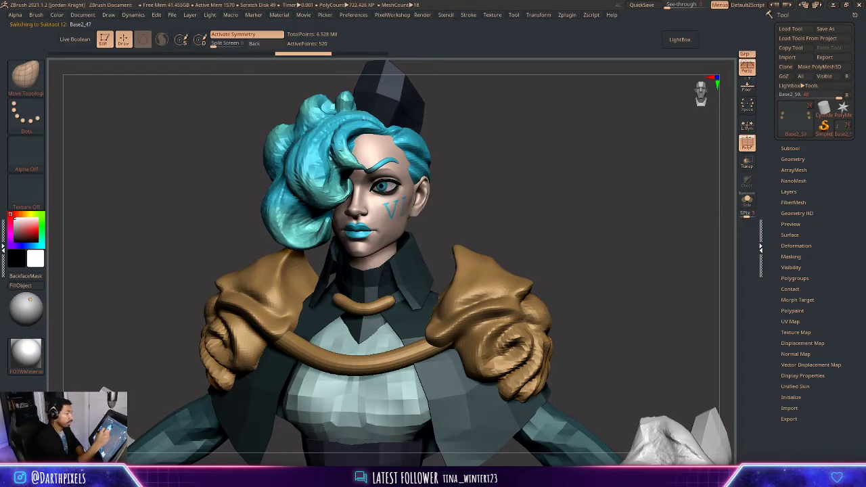
- Select the head and body subtool, check its wireframe, and subdivide it three times
{"action": "left_click", "coordinate": [430, 191], "text": "alt"}
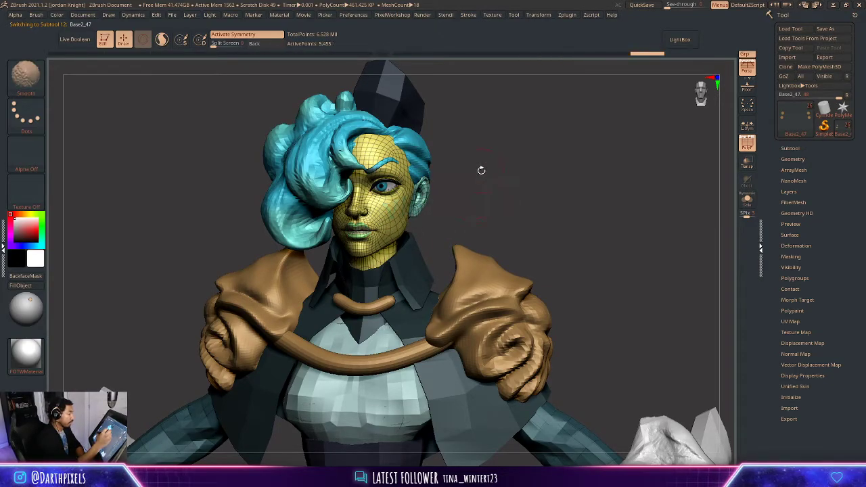
{"action": "key", "text": "shift+f"}
{"action": "left_click_drag", "start_coordinate": [481, 169], "coordinate": [413, 213]}
{"action": "key", "text": "space"}
{"action": "mouse_move", "coordinate": [504, 168]}
{"action": "left_mouse_down"}
{"action": "mouse_move", "coordinate": [511, 154]}
{"action": "mouse_move", "coordinate": [505, 176]}
{"action": "mouse_move", "coordinate": [491, 154]}
{"action": "mouse_move", "coordinate": [480, 159]}
{"action": "mouse_move", "coordinate": [498, 168]}
{"action": "mouse_move", "coordinate": [462, 179]}
{"action": "mouse_move", "coordinate": [480, 155]}
{"action": "mouse_move", "coordinate": [461, 165]}
{"action": "mouse_move", "coordinate": [485, 168]}
{"action": "mouse_move", "coordinate": [479, 156]}
{"action": "mouse_move", "coordinate": [457, 163]}
{"action": "mouse_move", "coordinate": [484, 166]}
{"action": "mouse_move", "coordinate": [455, 163]}
{"action": "left_mouse_up"}
{"action": "key", "text": "ctrl+d"}
{"action": "key", "text": "ctrl+d"}
{"action": "key", "text": "ctrl+d"}
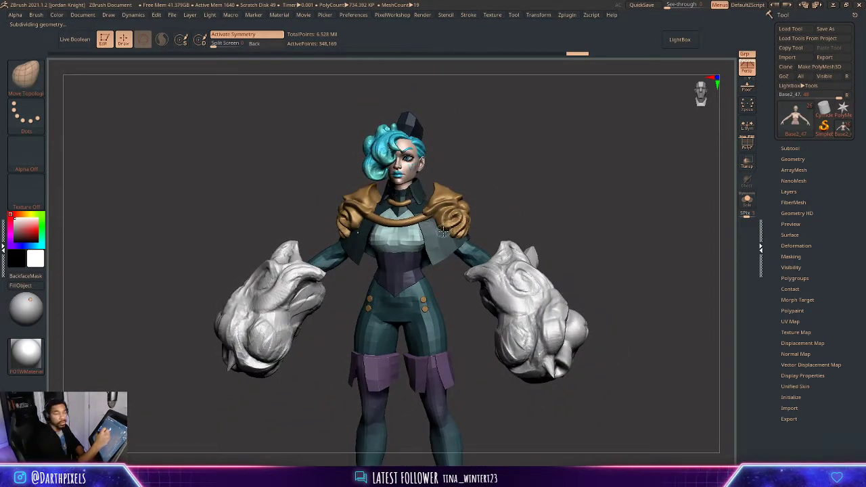
- Select the short cape jacket, check its wireframe, and pull its pointed back hem lower with the Move Topological brush
{"action": "left_click", "coordinate": [418, 195], "text": "alt"}
{"action": "left_click_drag", "start_coordinate": [479, 155], "coordinate": [493, 169], "text": "alt"}
{"action": "key", "text": "shift+f"}
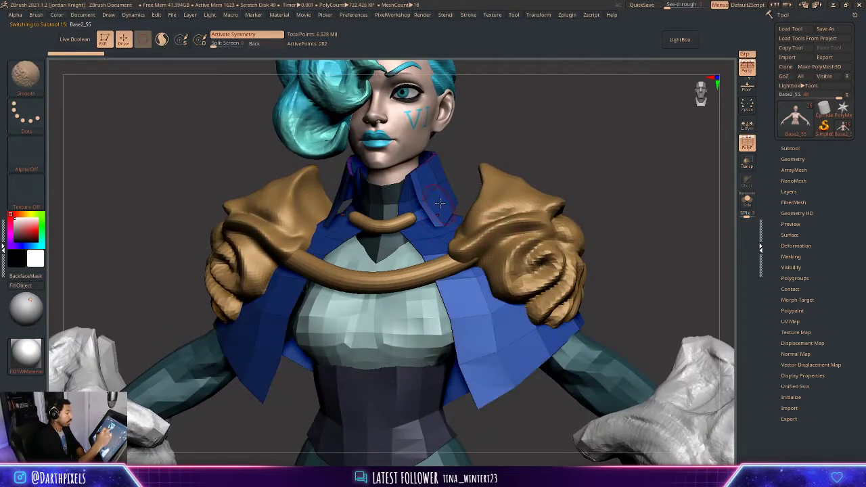
{"action": "key", "text": "shift+f"}
{"action": "mouse_move", "coordinate": [484, 136]}
{"action": "left_mouse_down"}
{"action": "mouse_move", "coordinate": [453, 143]}
{"action": "mouse_move", "coordinate": [483, 133]}
{"action": "mouse_move", "coordinate": [490, 168]}
{"action": "mouse_move", "coordinate": [426, 186]}
{"action": "mouse_move", "coordinate": [466, 193]}
{"action": "mouse_move", "coordinate": [451, 205]}
{"action": "mouse_move", "coordinate": [518, 171]}
{"action": "mouse_move", "coordinate": [492, 155]}
{"action": "mouse_move", "coordinate": [526, 178]}
{"action": "mouse_move", "coordinate": [518, 178]}
{"action": "mouse_move", "coordinate": [534, 178]}
{"action": "mouse_move", "coordinate": [546, 143]}
{"action": "mouse_move", "coordinate": [487, 169]}
{"action": "left_mouse_up"}
{"action": "key", "text": "space"}
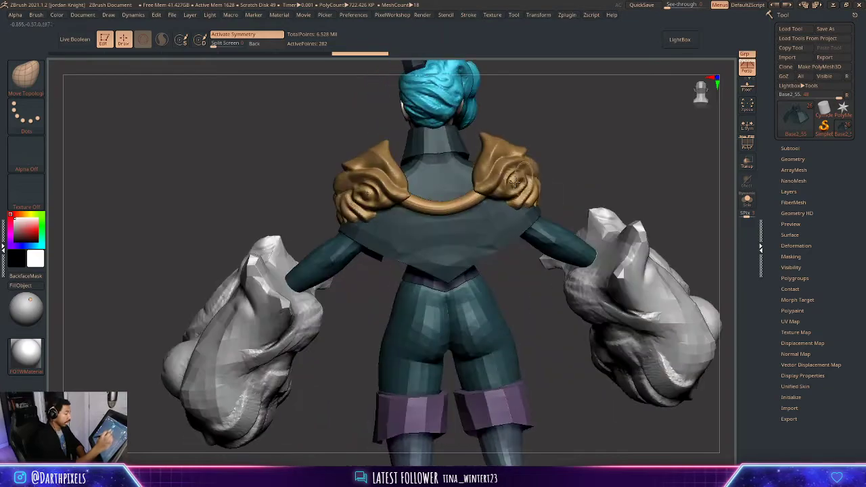
{"action": "key", "text": "space"}
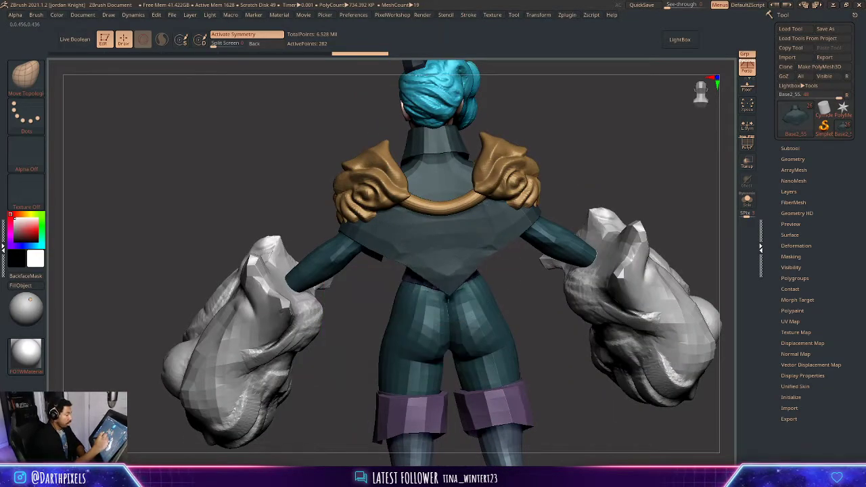
{"action": "mouse_move", "coordinate": [581, 167]}
{"action": "left_mouse_down"}
{"action": "mouse_move", "coordinate": [616, 175]}
{"action": "mouse_move", "coordinate": [534, 193]}
{"action": "left_mouse_up"}
{"action": "key", "text": "space"}
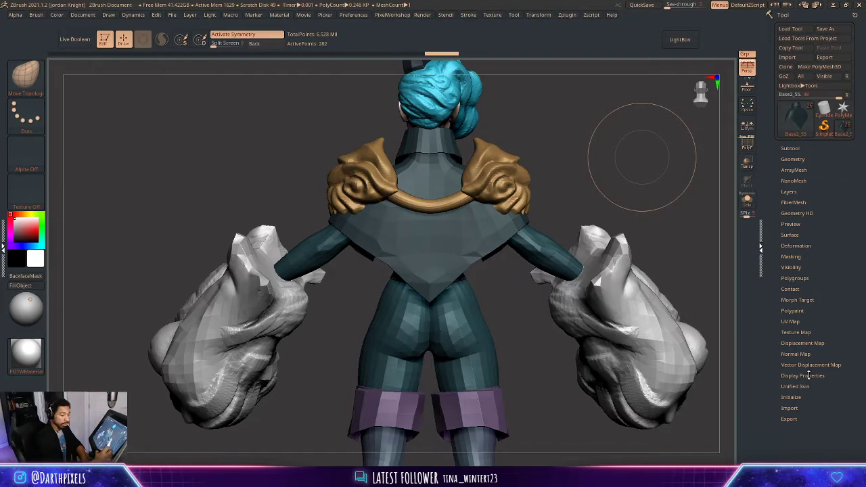
- Turn on double-sided display for the cape jacket
{"action": "left_click", "coordinate": [805, 376]}
{"action": "left_click_drag", "start_coordinate": [611, 182], "coordinate": [647, 152]}
{"action": "left_click_drag", "start_coordinate": [646, 151], "coordinate": [571, 217]}
{"action": "left_click", "coordinate": [787, 403]}
- Adjust the cape jacket's front shape around the chest with the Move Topological brush, checking it from several angles
{"action": "left_click_drag", "start_coordinate": [629, 184], "coordinate": [527, 174]}
{"action": "key", "text": "space"}
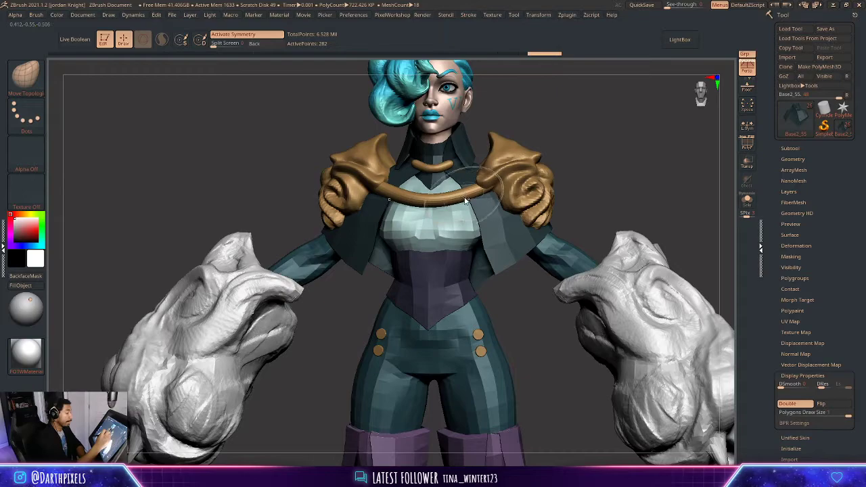
{"action": "left_click_drag", "start_coordinate": [562, 145], "coordinate": [521, 148]}
{"action": "left_click_drag", "start_coordinate": [465, 204], "coordinate": [454, 204]}
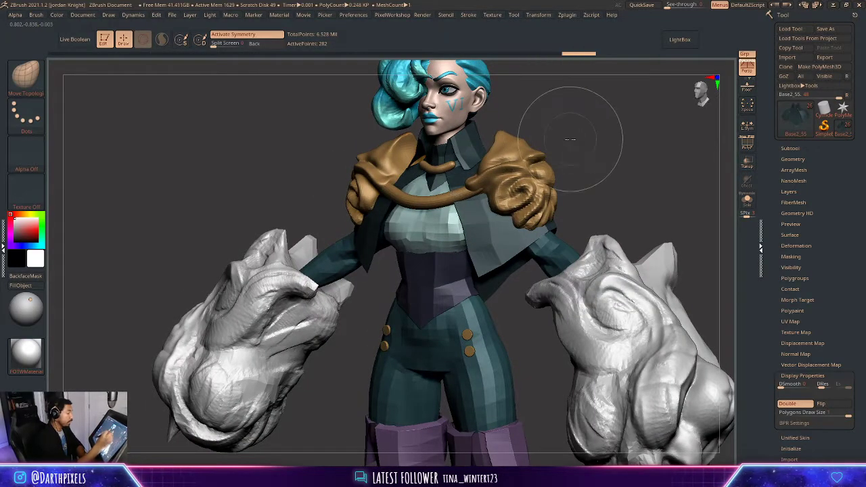
{"action": "mouse_move", "coordinate": [571, 140]}
{"action": "left_mouse_down", "text": "shift"}
{"action": "mouse_move", "coordinate": [576, 166]}
{"action": "mouse_move", "coordinate": [584, 128]}
{"action": "left_mouse_up", "text": "shift"}
- Hide the gold shoulder armor and chest chain subtools to expose the cape jacket underneath
{"action": "left_click", "coordinate": [795, 148]}
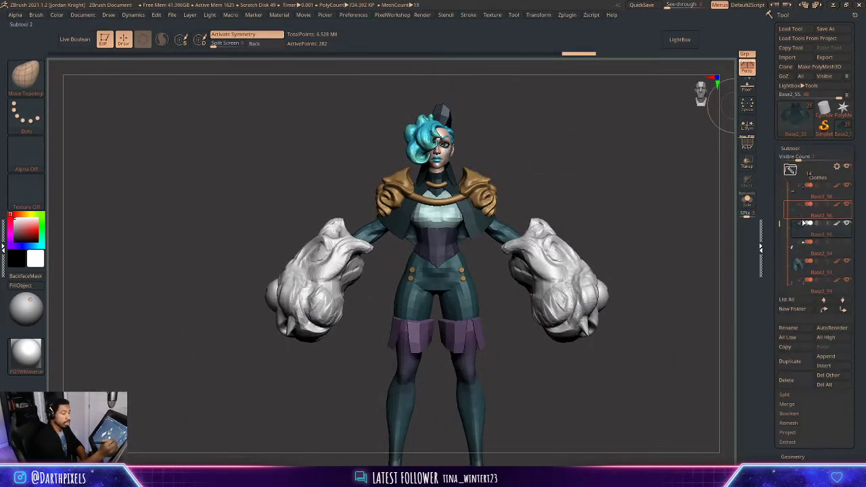
{"action": "left_click_drag", "start_coordinate": [778, 228], "coordinate": [780, 262]}
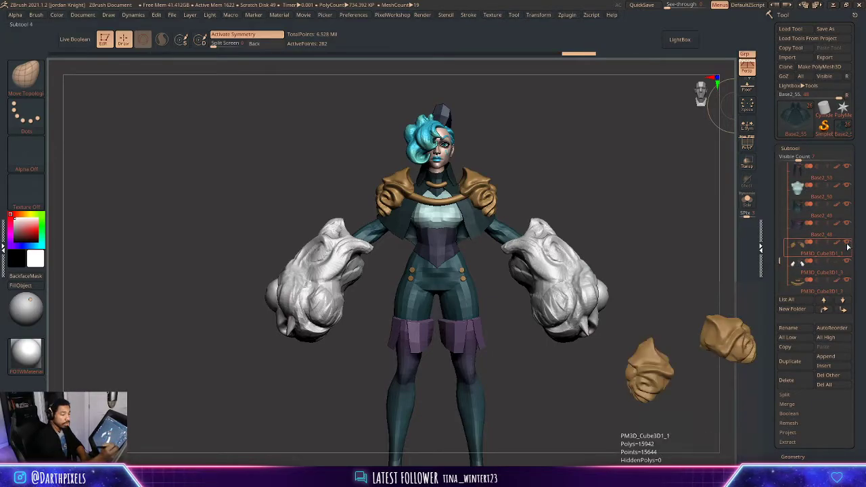
{"action": "left_click", "coordinate": [851, 244]}
{"action": "left_click_drag", "start_coordinate": [626, 233], "coordinate": [607, 172]}
{"action": "left_click_drag", "start_coordinate": [556, 128], "coordinate": [524, 162], "text": "alt"}
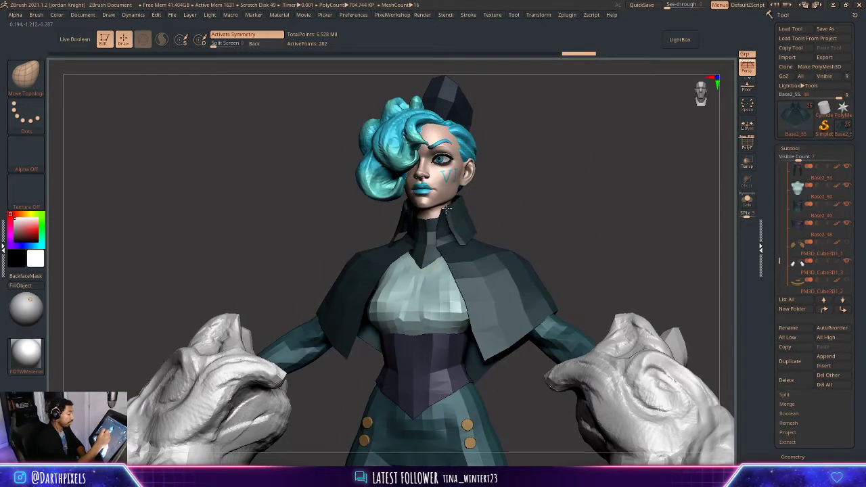
- Select the high-neck collar piece under the cape and reshape it around the neck with the Move Topological brush
{"action": "left_click", "coordinate": [435, 224], "text": "alt"}
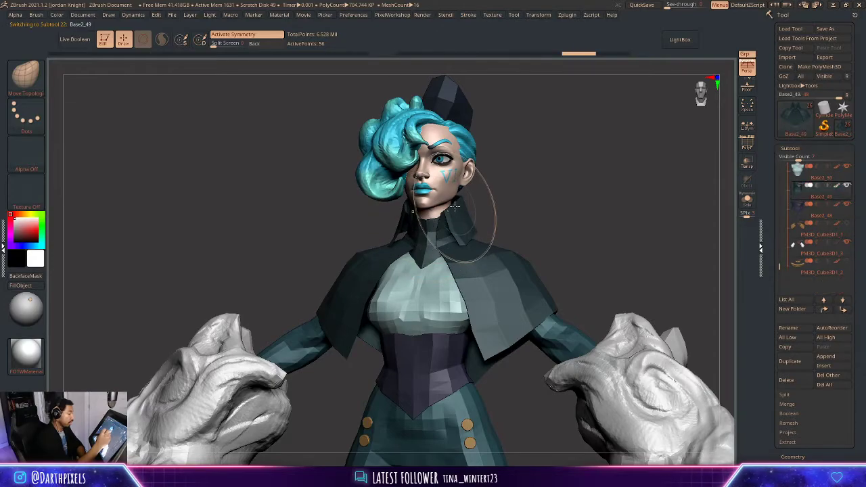
{"action": "key", "text": "space"}
{"action": "left_click_drag", "start_coordinate": [489, 181], "coordinate": [426, 220]}
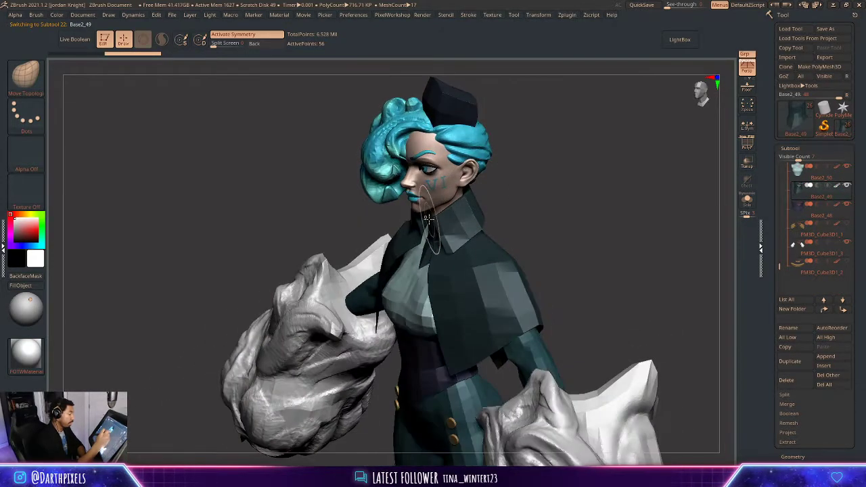
{"action": "key", "text": "space"}
{"action": "left_click_drag", "start_coordinate": [520, 164], "coordinate": [445, 248]}
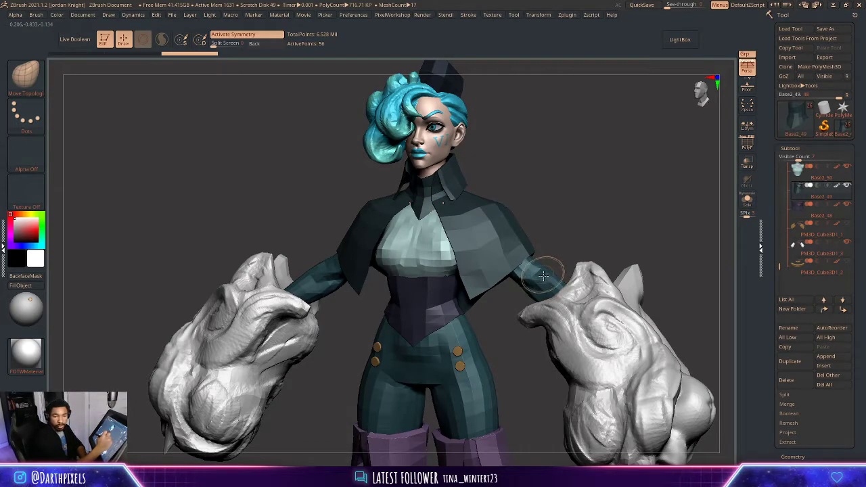
- Select the purple corset and adjust its upper edge under the chest with the Move Topological brush, undoing an unsuitable stroke
{"action": "left_click_drag", "start_coordinate": [550, 253], "coordinate": [573, 179]}
{"action": "left_click", "coordinate": [450, 255], "text": "alt"}
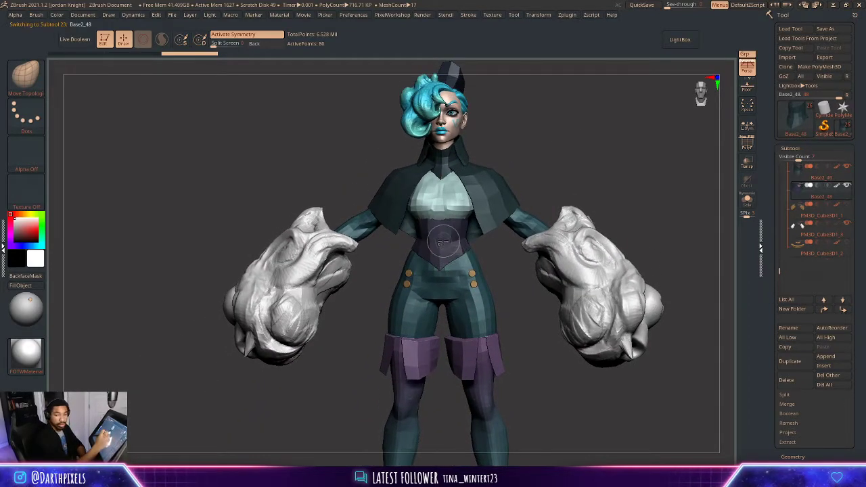
{"action": "left_click_drag", "start_coordinate": [494, 256], "coordinate": [499, 284]}
{"action": "key", "text": "space"}
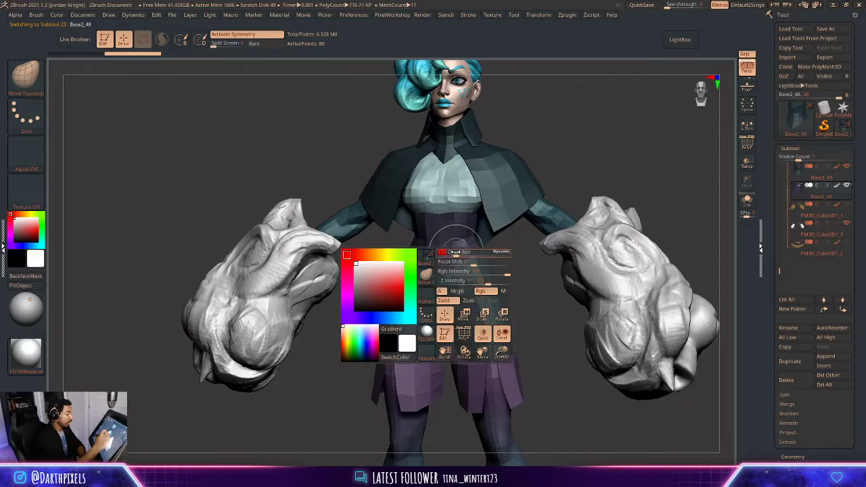
{"action": "key", "text": "space"}
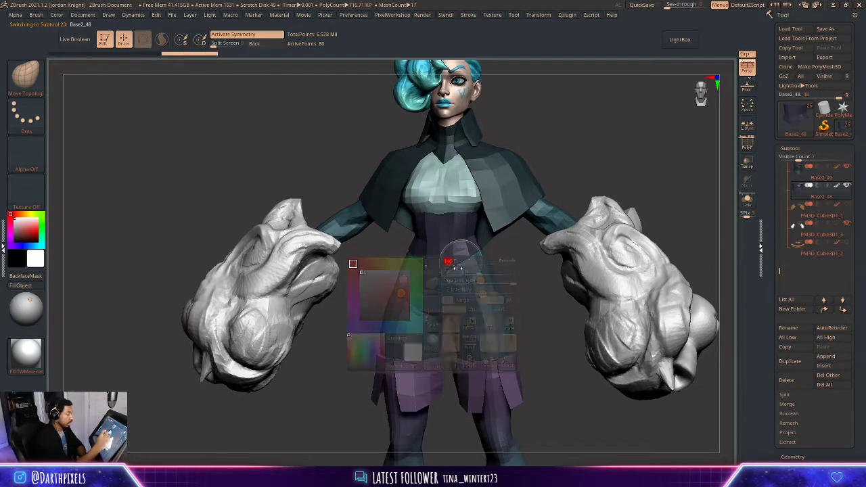
{"action": "key", "text": "space"}
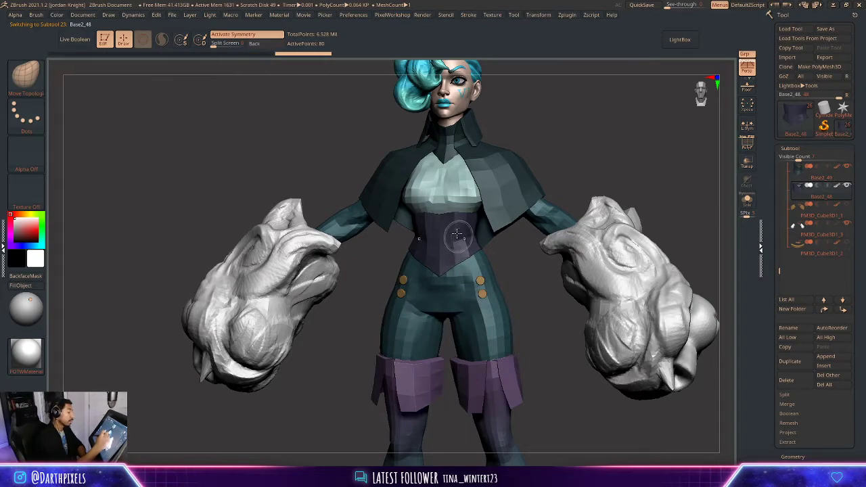
{"action": "mouse_move", "coordinate": [458, 234]}
{"action": "left_mouse_down"}
{"action": "mouse_move", "coordinate": [455, 213]}
{"action": "mouse_move", "coordinate": [445, 214]}
{"action": "left_mouse_up"}
{"action": "key", "text": "space"}
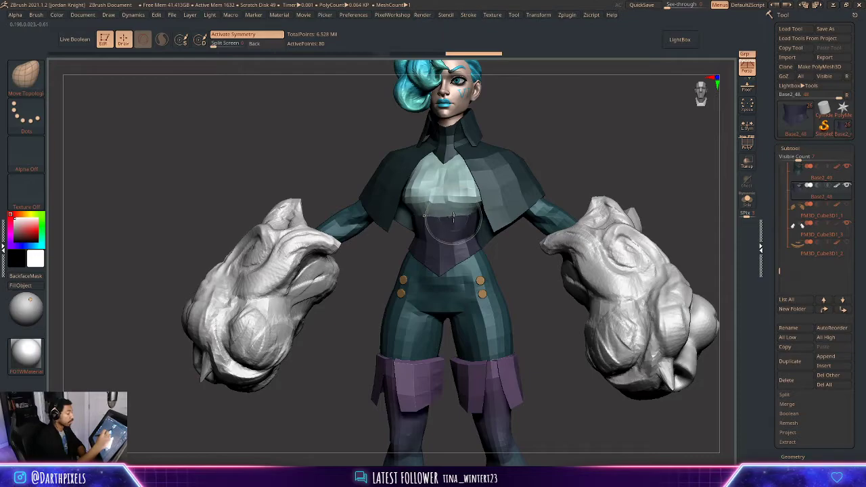
{"action": "key", "text": "ctrl+z"}
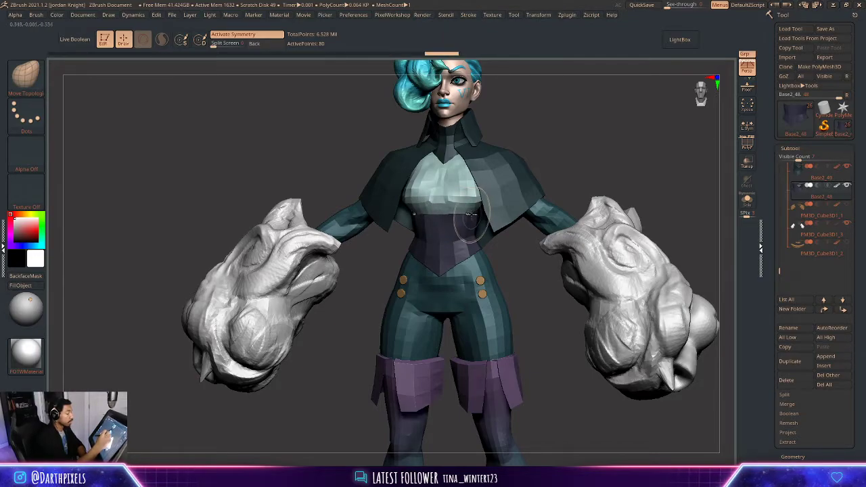
{"action": "mouse_move", "coordinate": [514, 265]}
{"action": "left_mouse_down"}
{"action": "mouse_move", "coordinate": [471, 216]}
{"action": "mouse_move", "coordinate": [482, 216]}
{"action": "left_mouse_up"}
{"action": "left_click_drag", "start_coordinate": [519, 237], "coordinate": [523, 157]}
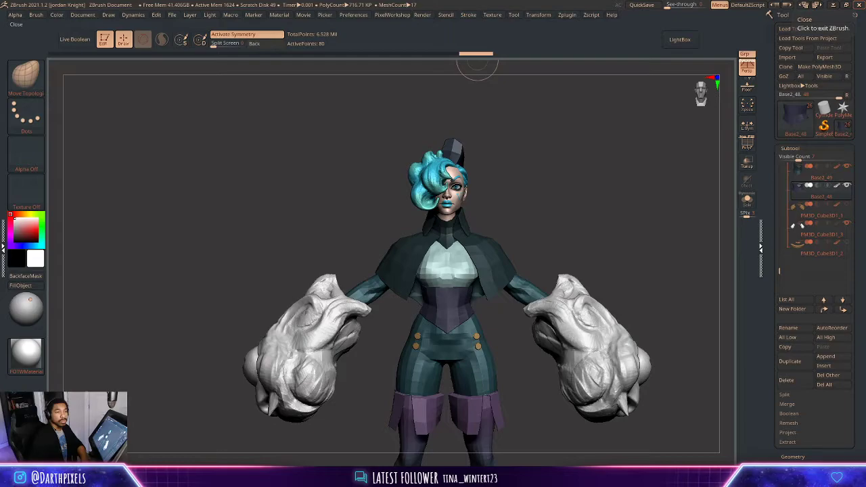
- Select the cape jacket and switch to the ZModeler brush
{"action": "mouse_move", "coordinate": [637, 152]}
{"action": "left_mouse_down"}
{"action": "mouse_move", "coordinate": [602, 154]}
{"action": "mouse_move", "coordinate": [610, 168]}
{"action": "left_mouse_up"}
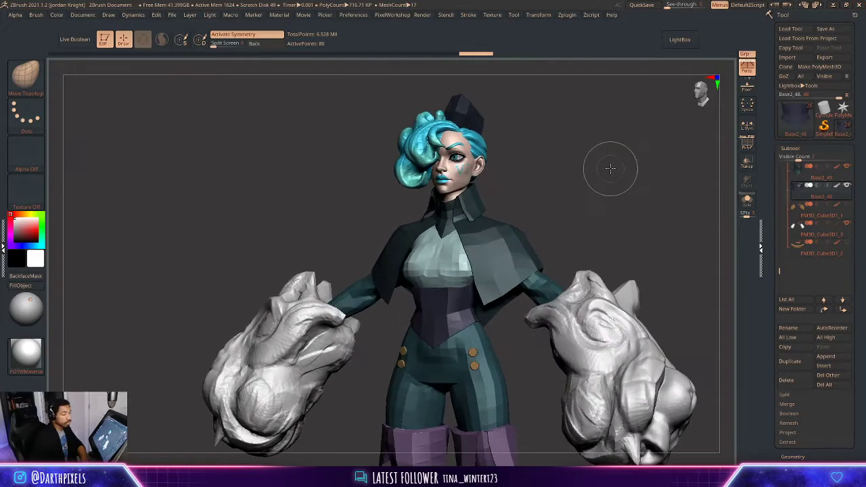
{"action": "left_click_drag", "start_coordinate": [518, 158], "coordinate": [479, 158]}
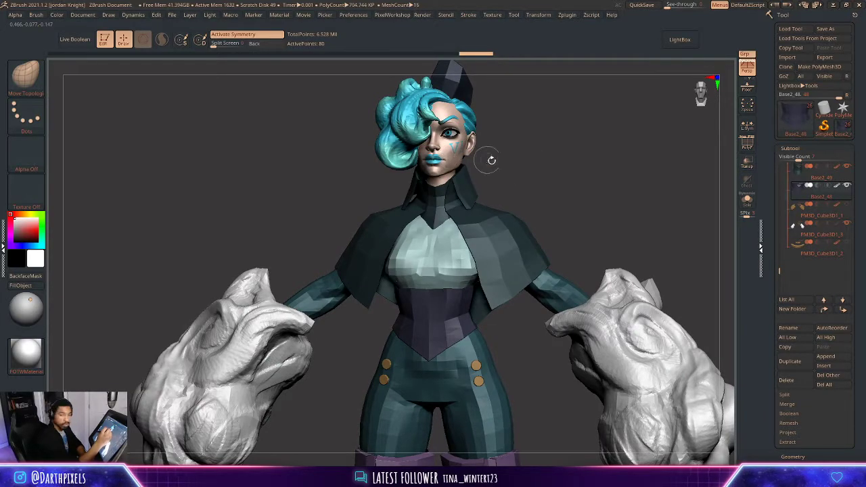
{"action": "left_click_drag", "start_coordinate": [530, 170], "coordinate": [518, 106]}
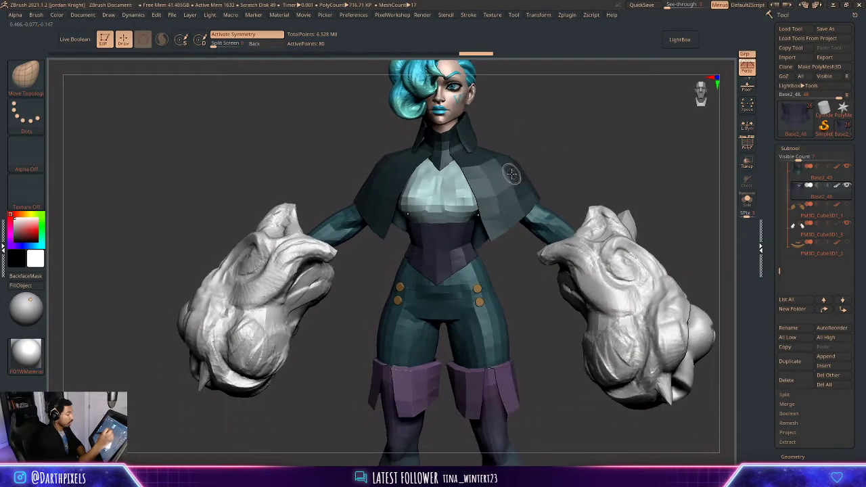
{"action": "left_click", "coordinate": [512, 174], "text": "alt"}
{"action": "left_click_drag", "start_coordinate": [545, 161], "coordinate": [530, 171]}
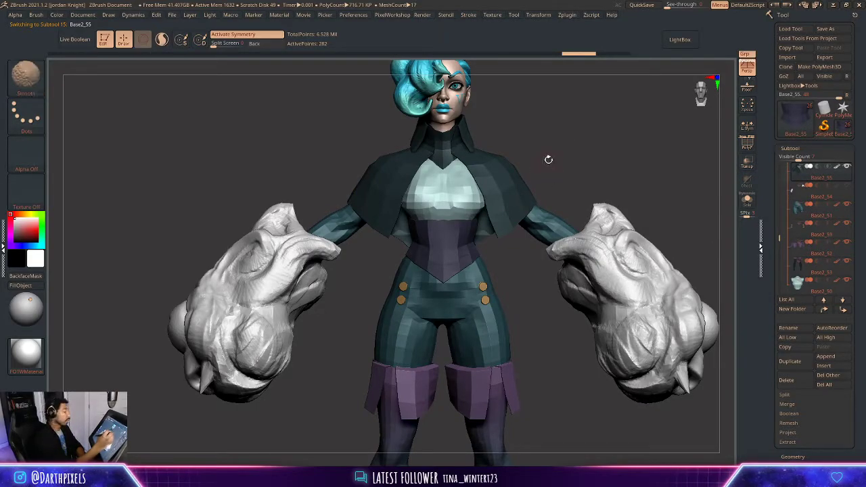
{"action": "key", "text": "shift+f"}
{"action": "key", "text": "shift+f"}
{"action": "left_click", "coordinate": [31, 85]}
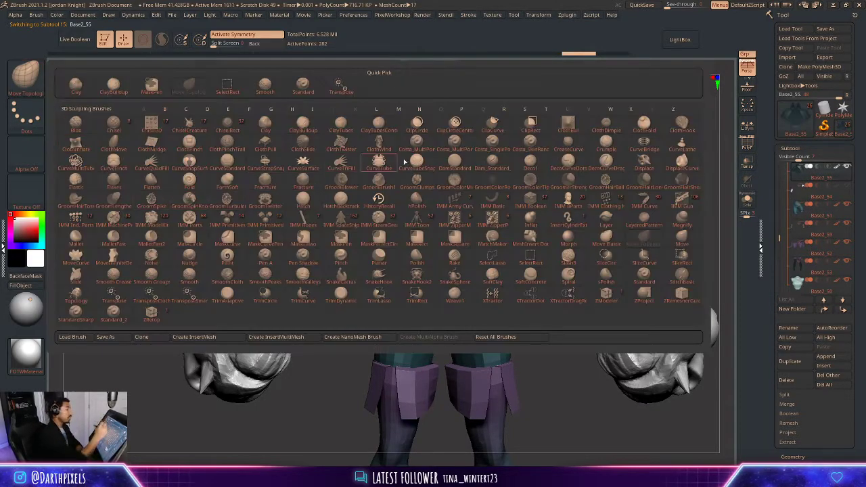
{"action": "left_click", "coordinate": [151, 312]}
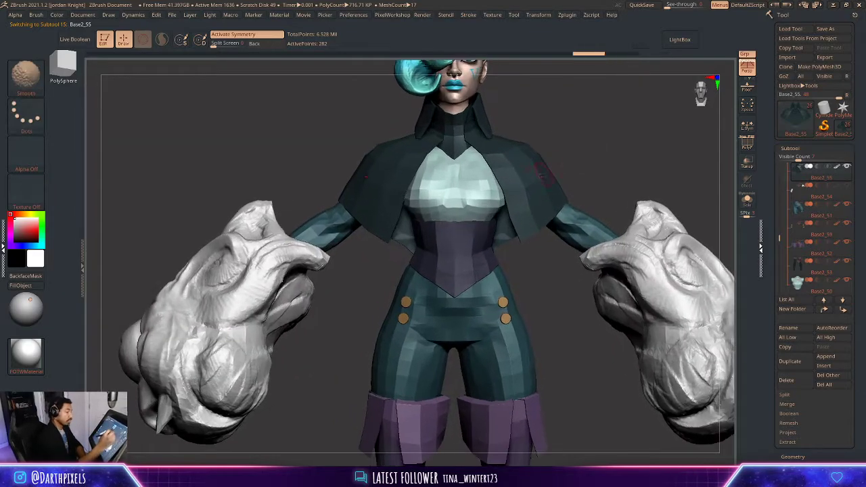
{"action": "key", "text": "space"}
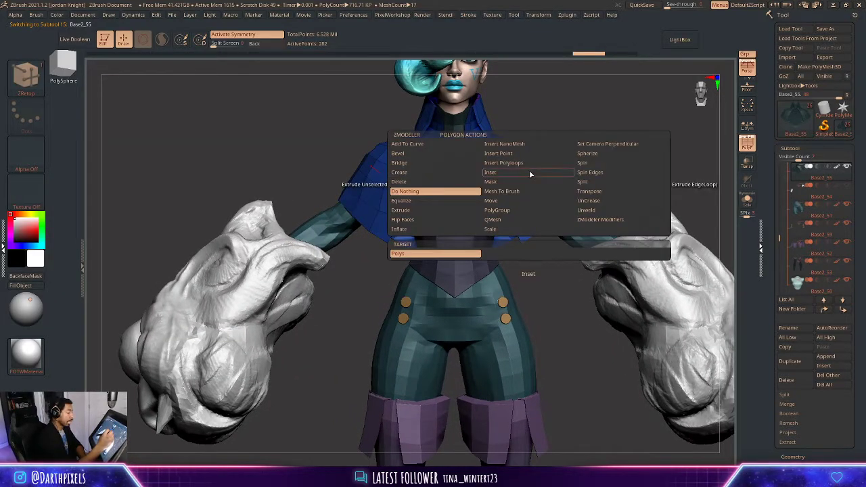
{"action": "key", "text": "b"}
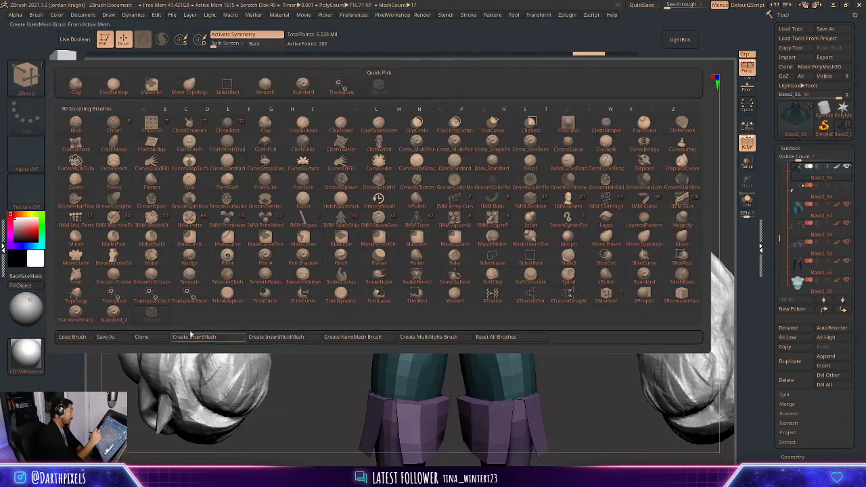
{"action": "left_click", "coordinate": [606, 297]}
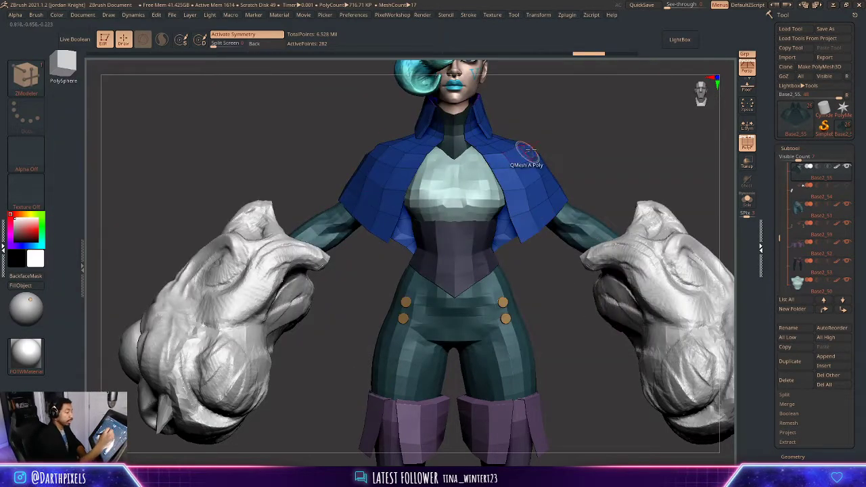
- Set the ZModeler polygon action to Extrude with All Polygons as the target
{"action": "left_click_drag", "start_coordinate": [572, 131], "coordinate": [508, 183], "text": "alt"}
{"action": "key", "text": "space"}
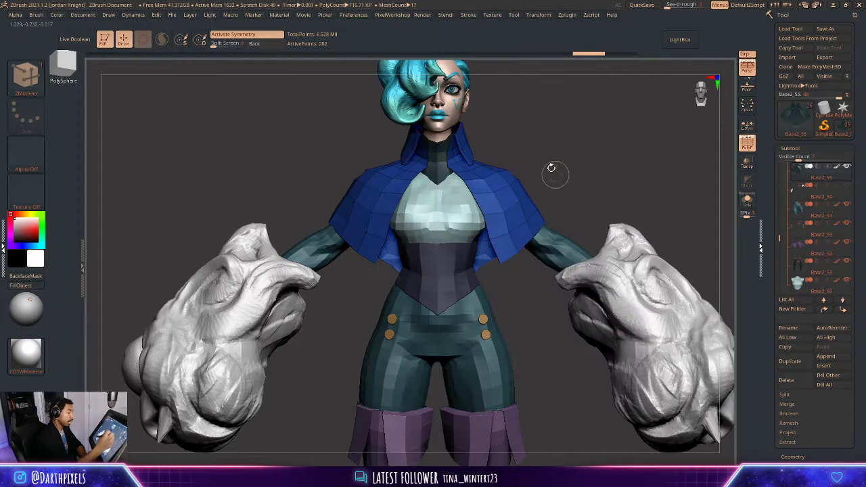
{"action": "left_click_drag", "start_coordinate": [555, 175], "coordinate": [511, 180]}
{"action": "key", "text": "space"}
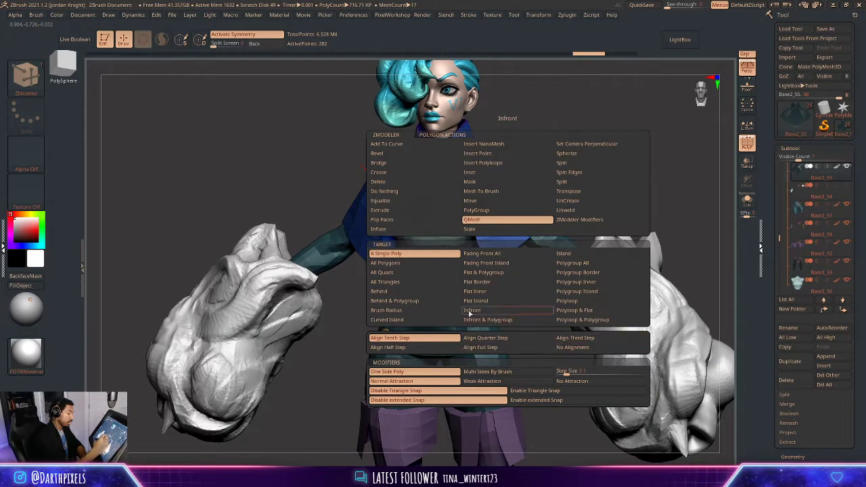
{"action": "key", "text": "shift"}
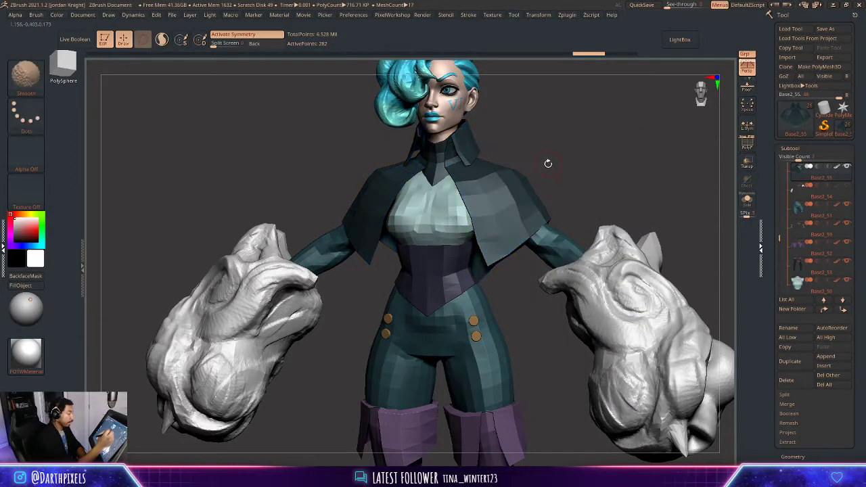
{"action": "key", "text": "space"}
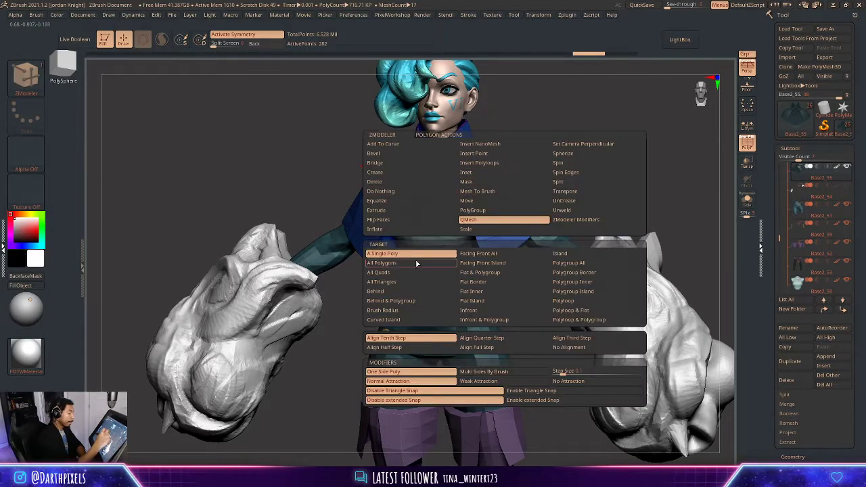
{"action": "left_click", "coordinate": [407, 212]}
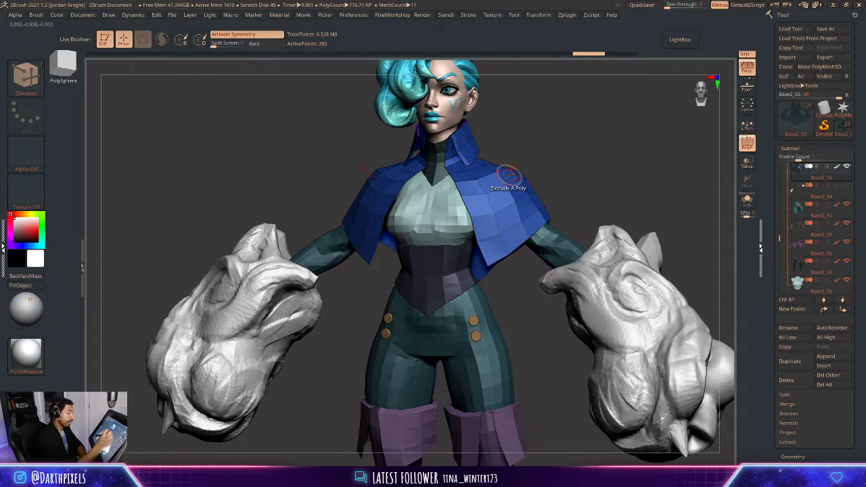
{"action": "key", "text": "space"}
{"action": "left_click", "coordinate": [433, 276]}
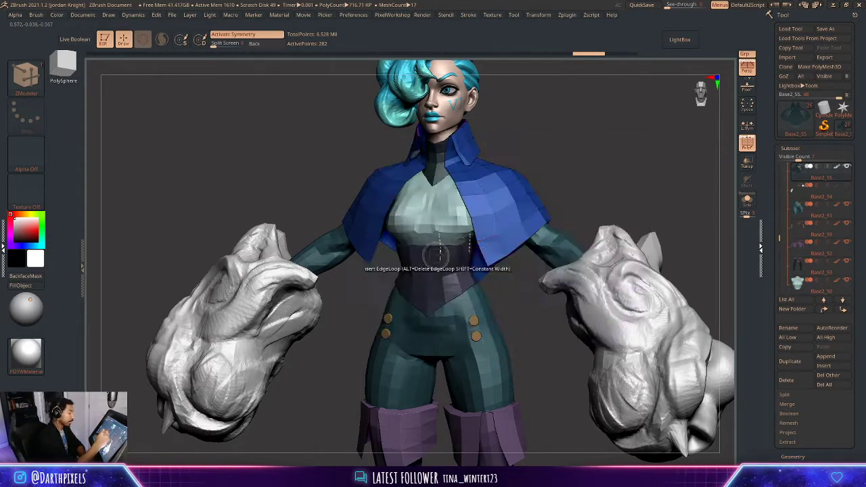
- Extrude all of the cape jacket's polygons slightly inward to give the cloth thickness, undoing the unsuitable attempts first
{"action": "left_click_drag", "start_coordinate": [511, 171], "coordinate": [511, 170]}
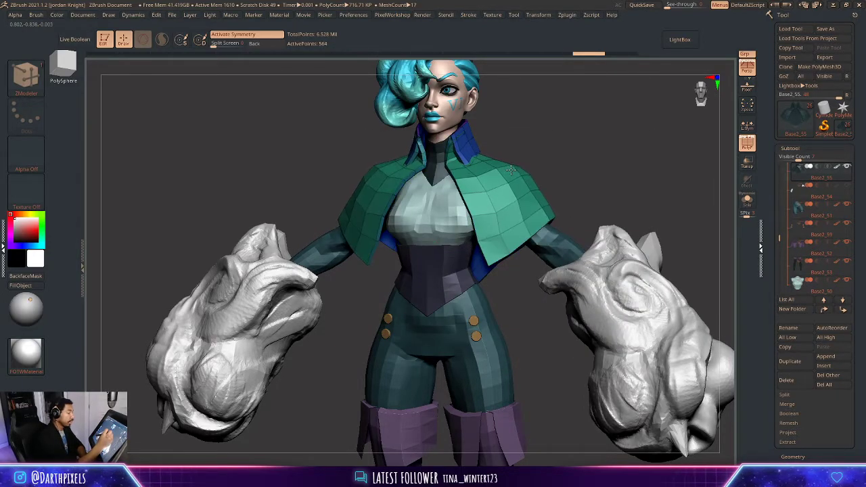
{"action": "key", "text": "ctrl+z"}
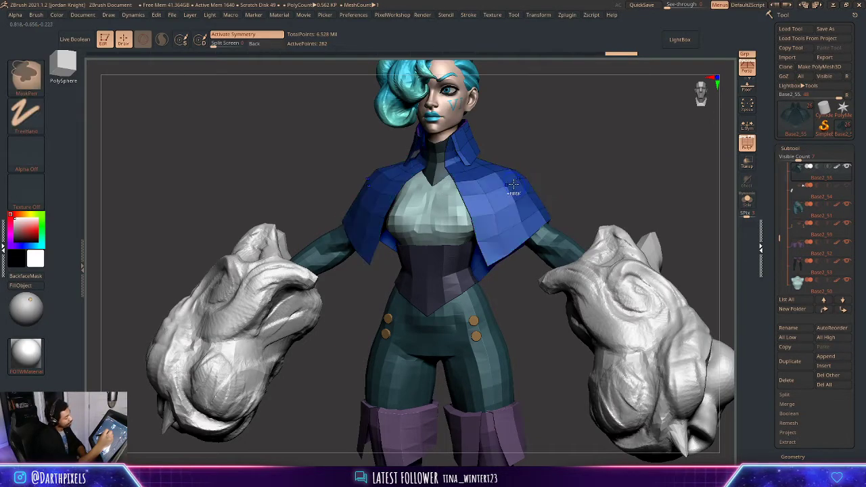
{"action": "key", "text": "shift+f"}
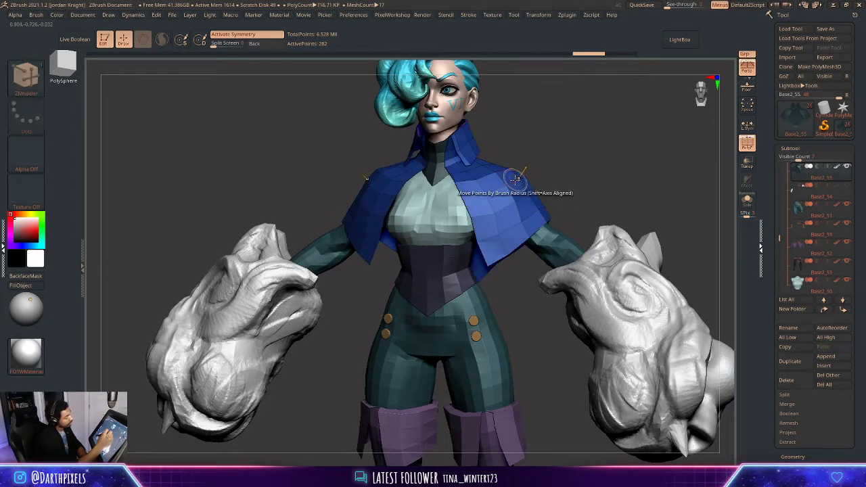
{"action": "left_click_drag", "start_coordinate": [512, 188], "coordinate": [510, 191]}
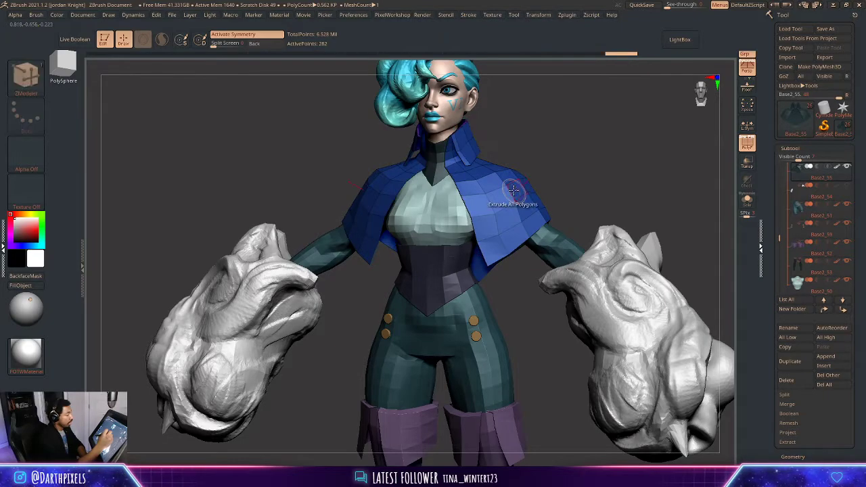
{"action": "key", "text": "ctrl+z"}
{"action": "left_click_drag", "start_coordinate": [516, 187], "coordinate": [514, 190]}
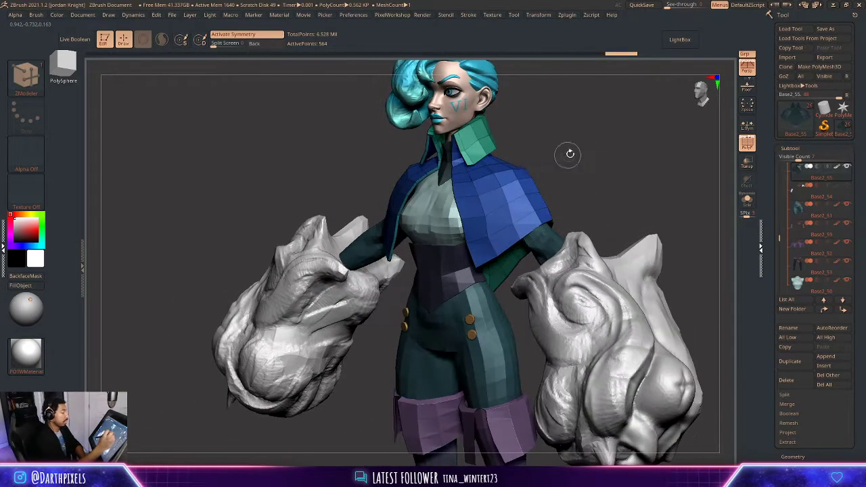
{"action": "mouse_move", "coordinate": [577, 158]}
{"action": "left_mouse_down"}
{"action": "mouse_move", "coordinate": [566, 155]}
{"action": "mouse_move", "coordinate": [591, 148]}
{"action": "left_mouse_up"}
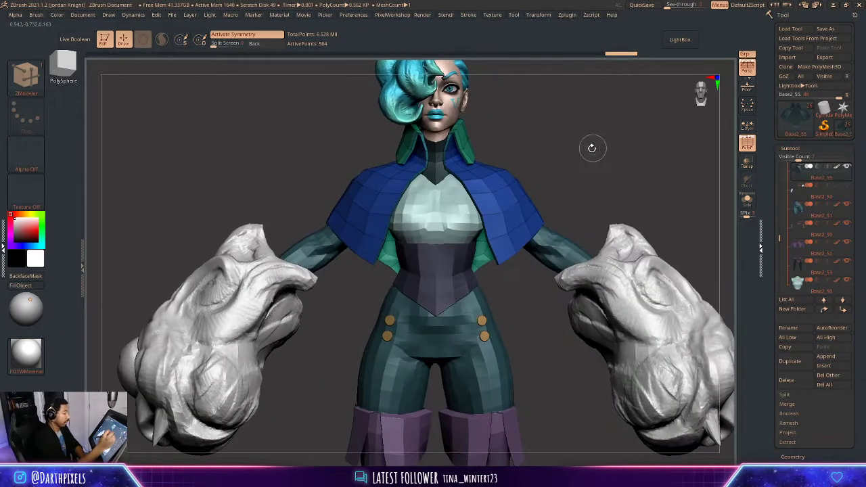
- Hide the cape jacket's polyframe, switch to the Inflat brush and adjust its draw size
{"action": "key", "text": "shift+f"}
{"action": "left_click", "coordinate": [29, 77]}
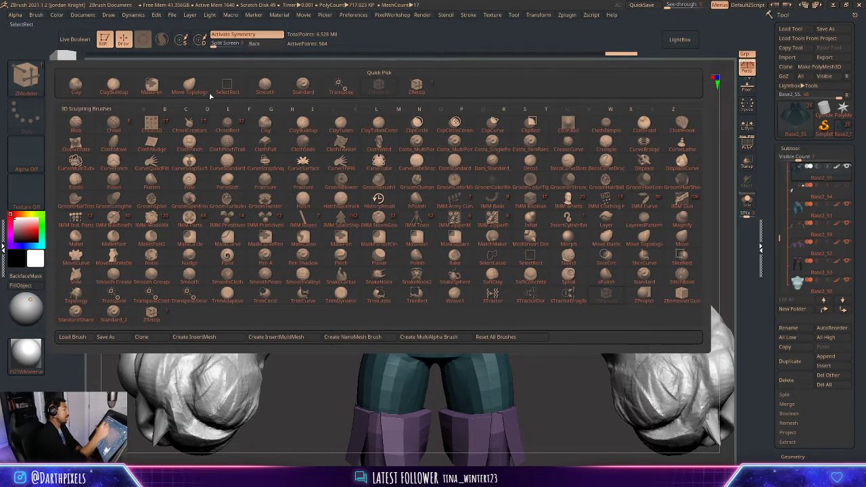
{"action": "key", "text": "i"}
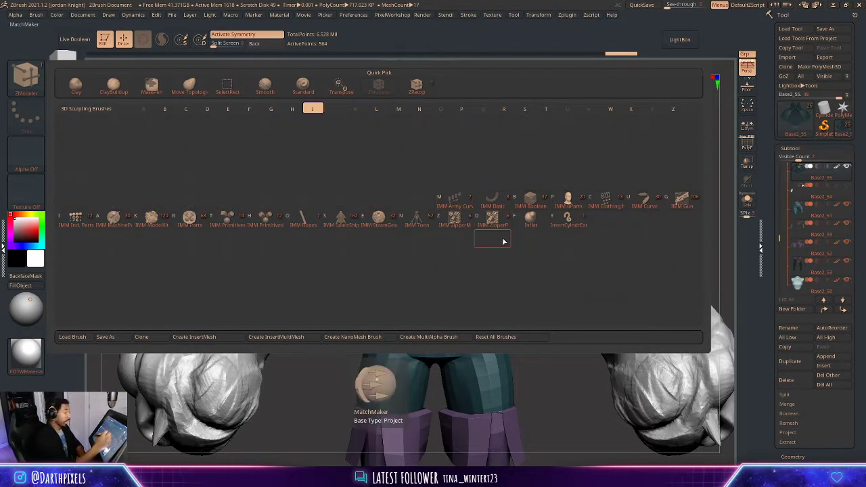
{"action": "left_click", "coordinate": [534, 222]}
{"action": "key", "text": "space"}
{"action": "key", "text": "space"}
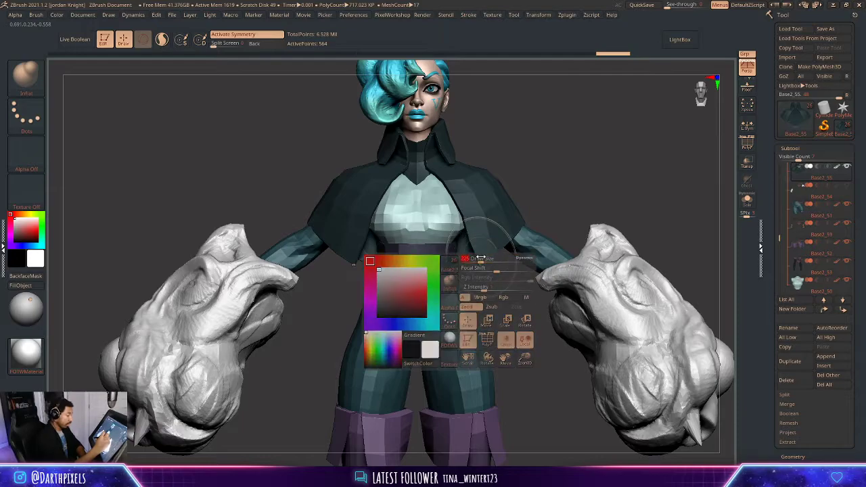
{"action": "mouse_move", "coordinate": [549, 190]}
{"action": "left_mouse_down"}
{"action": "mouse_move", "coordinate": [557, 178]}
{"action": "mouse_move", "coordinate": [578, 175]}
{"action": "mouse_move", "coordinate": [568, 171]}
{"action": "left_mouse_up"}
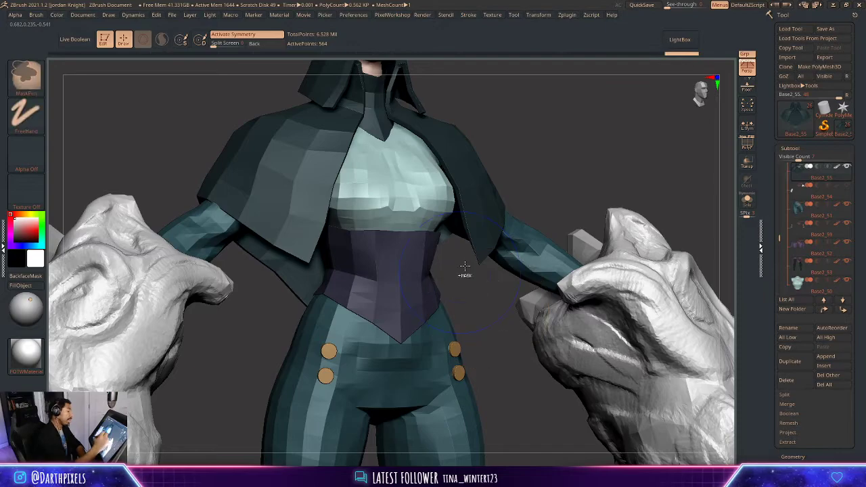
- Turn off the cape jacket's double-sided display and flip its normals, isolating the jacket to check its surfaces
{"action": "key", "text": "shift+f"}
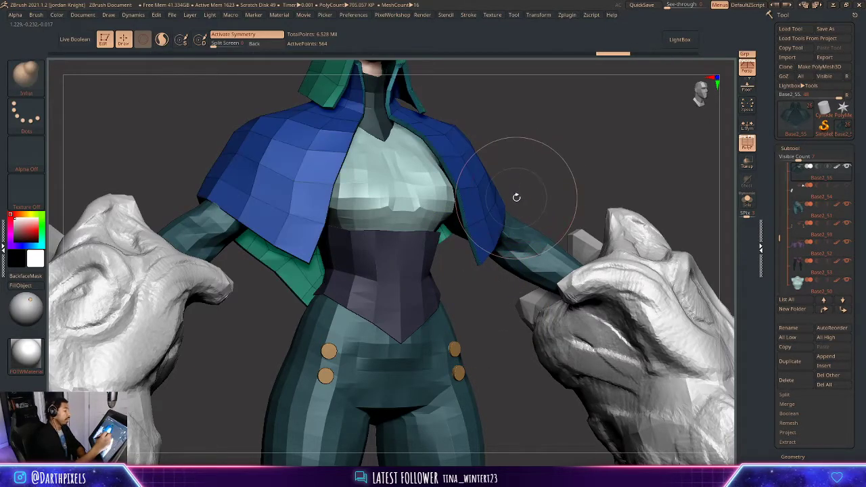
{"action": "key", "text": "shift+f"}
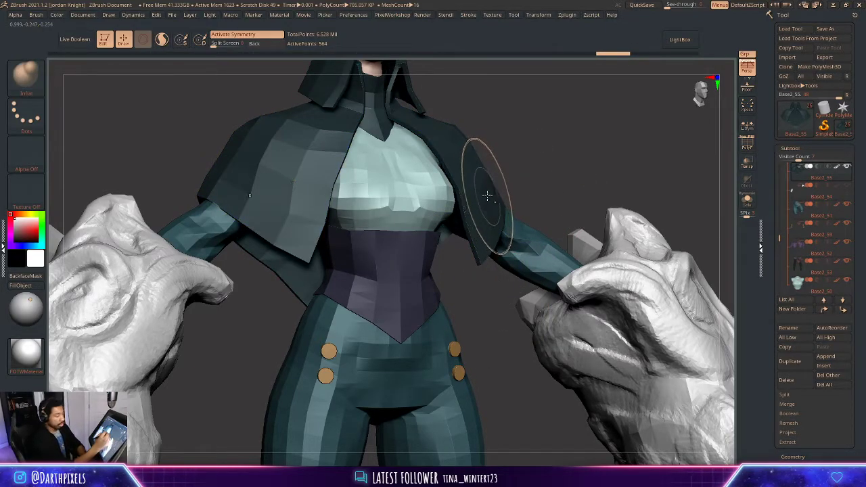
{"action": "key", "text": "space"}
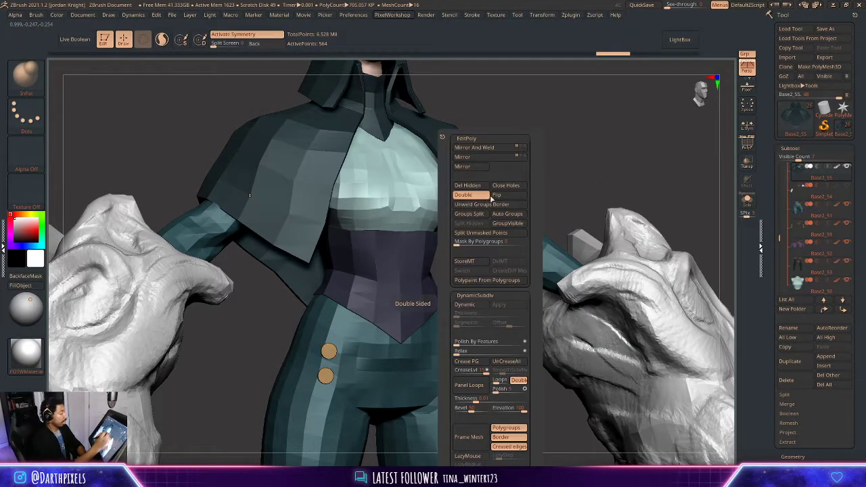
{"action": "left_click", "coordinate": [497, 195]}
{"action": "mouse_move", "coordinate": [582, 155]}
{"action": "left_mouse_down"}
{"action": "mouse_move", "coordinate": [570, 158]}
{"action": "mouse_move", "coordinate": [572, 132]}
{"action": "left_mouse_up"}
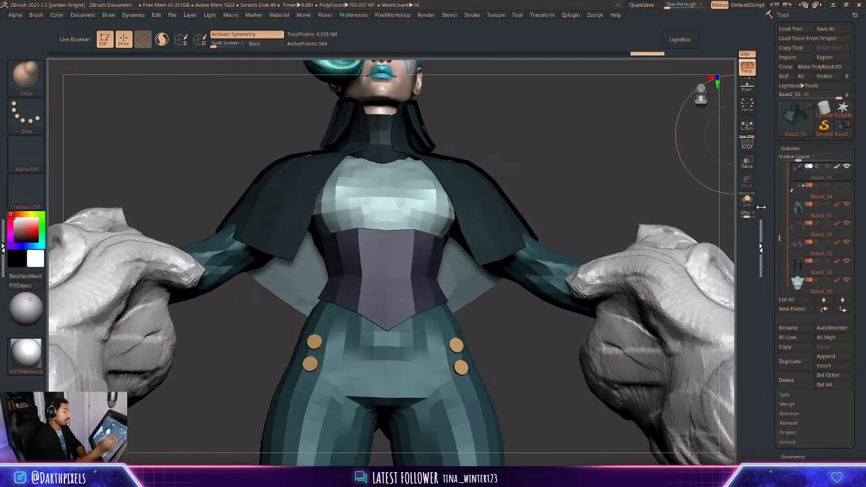
{"action": "left_click", "coordinate": [747, 199]}
{"action": "mouse_move", "coordinate": [570, 221]}
{"action": "left_mouse_down"}
{"action": "mouse_move", "coordinate": [576, 155]}
{"action": "mouse_move", "coordinate": [532, 285]}
{"action": "mouse_move", "coordinate": [595, 178]}
{"action": "mouse_move", "coordinate": [562, 217]}
{"action": "mouse_move", "coordinate": [591, 205]}
{"action": "left_mouse_up"}
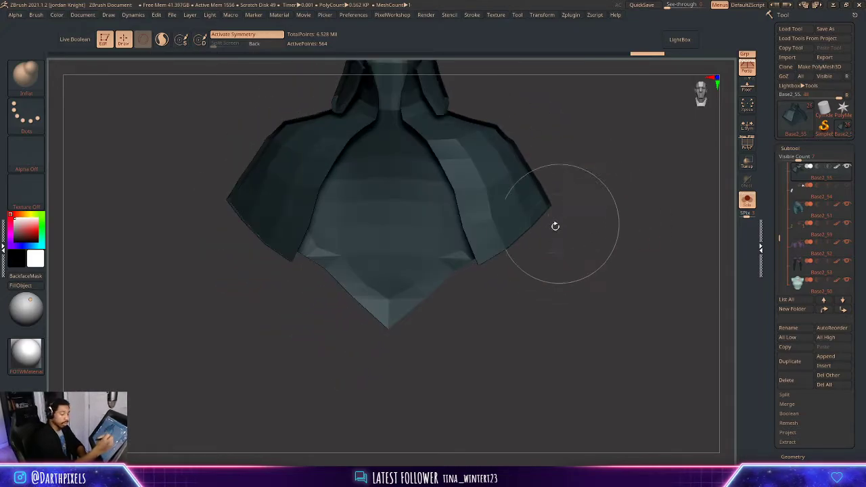
{"action": "key", "text": "space"}
{"action": "left_click", "coordinate": [636, 197]}
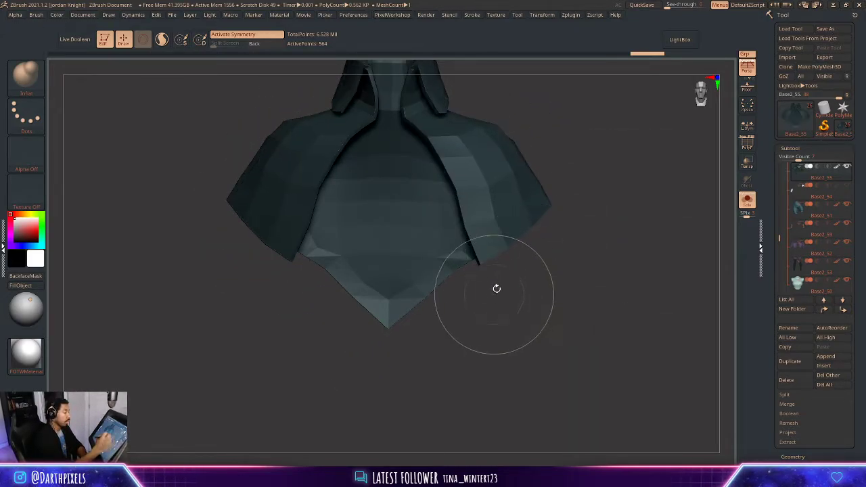
{"action": "left_click", "coordinate": [747, 199]}
{"action": "left_click_drag", "start_coordinate": [583, 212], "coordinate": [479, 261]}
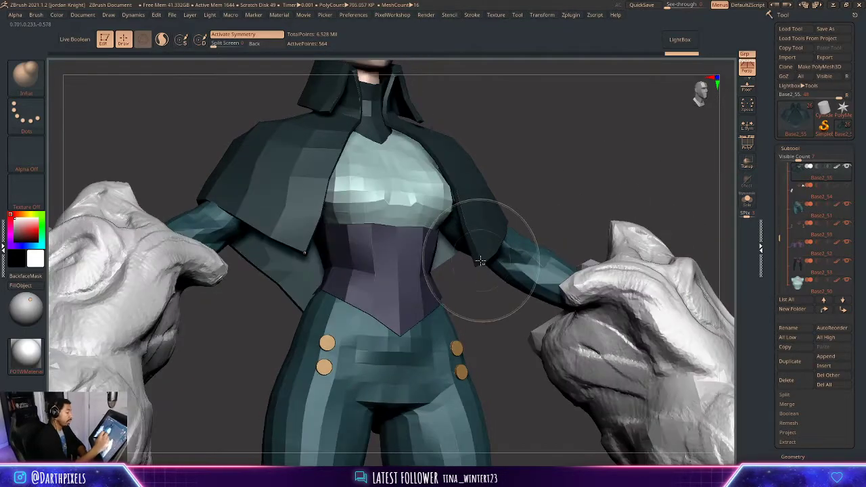
- Switch to the Move Topological brush, show the cape jacket's polyframe and reduce the brush's draw size
{"action": "left_click_drag", "start_coordinate": [566, 183], "coordinate": [471, 189]}
{"action": "right_click", "coordinate": [618, 175]}
{"action": "left_click_drag", "start_coordinate": [631, 184], "coordinate": [514, 254]}
{"action": "mouse_move", "coordinate": [606, 150]}
{"action": "left_mouse_down"}
{"action": "mouse_move", "coordinate": [600, 250]}
{"action": "mouse_move", "coordinate": [599, 183]}
{"action": "left_mouse_up"}
{"action": "left_click", "coordinate": [34, 84]}
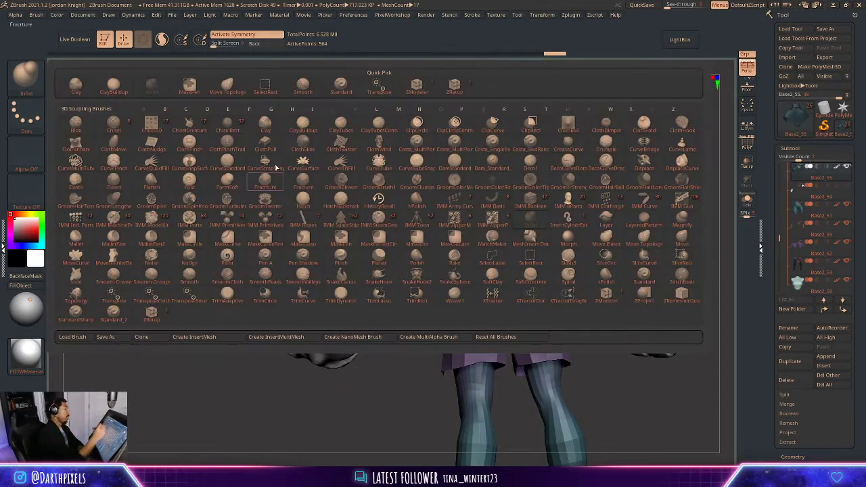
{"action": "left_click", "coordinate": [275, 168]}
{"action": "key", "text": "shift+f"}
{"action": "key", "text": "space"}
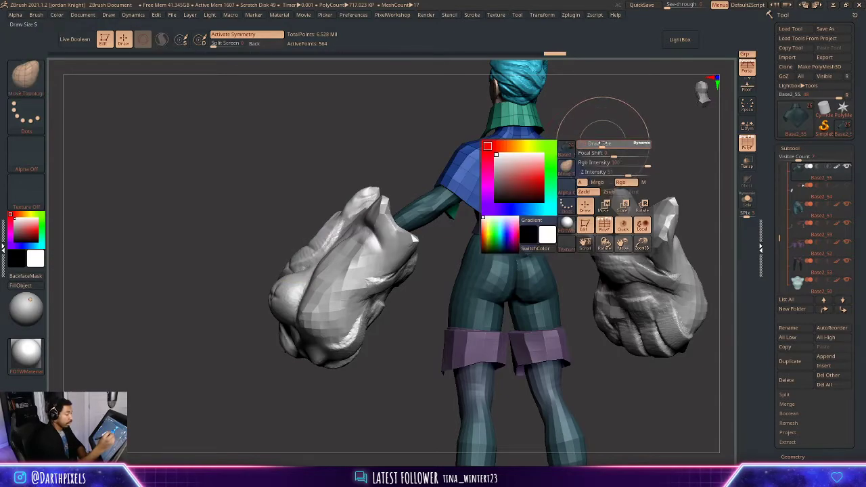
{"action": "left_click_drag", "start_coordinate": [604, 143], "coordinate": [579, 143]}
{"action": "key", "text": "space"}
{"action": "left_click_drag", "start_coordinate": [566, 218], "coordinate": [609, 205]}
{"action": "key", "text": "space"}
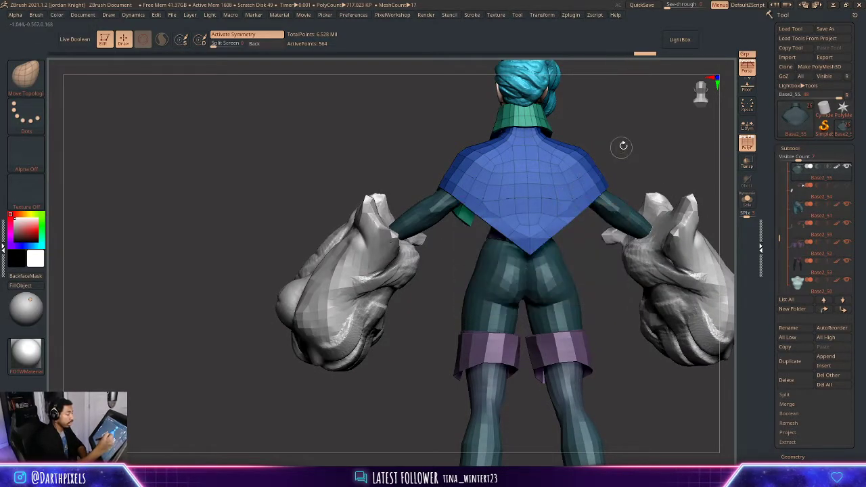
{"action": "left_click_drag", "start_coordinate": [623, 145], "coordinate": [646, 125], "text": "alt"}
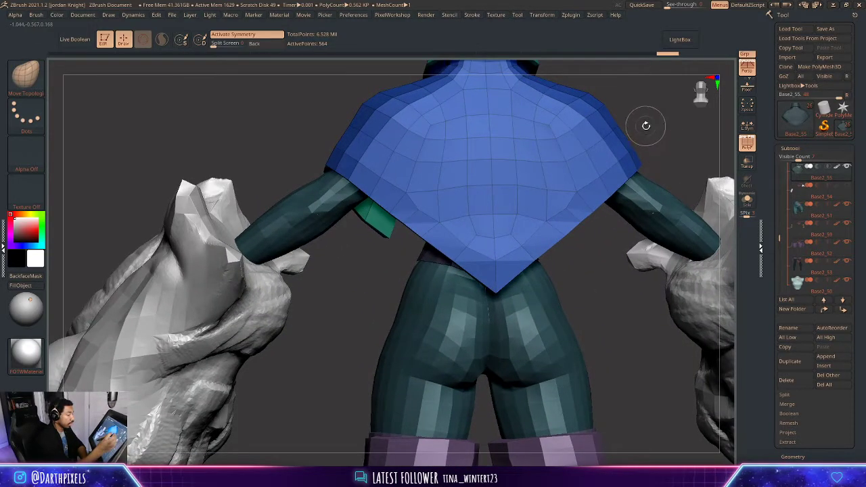
- Open the cape jacket's Dynamic Subdiv geometry settings
{"action": "left_click", "coordinate": [790, 148]}
{"action": "left_click", "coordinate": [793, 158]}
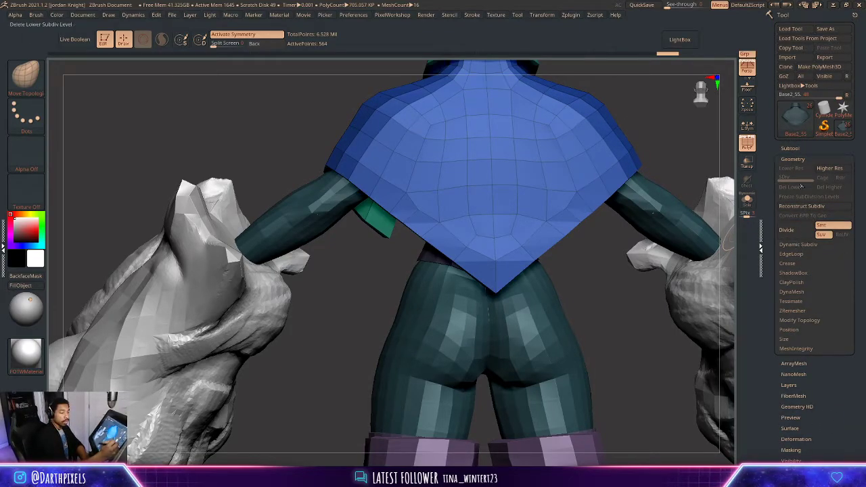
{"action": "left_click", "coordinate": [799, 159]}
{"action": "left_click", "coordinate": [798, 161]}
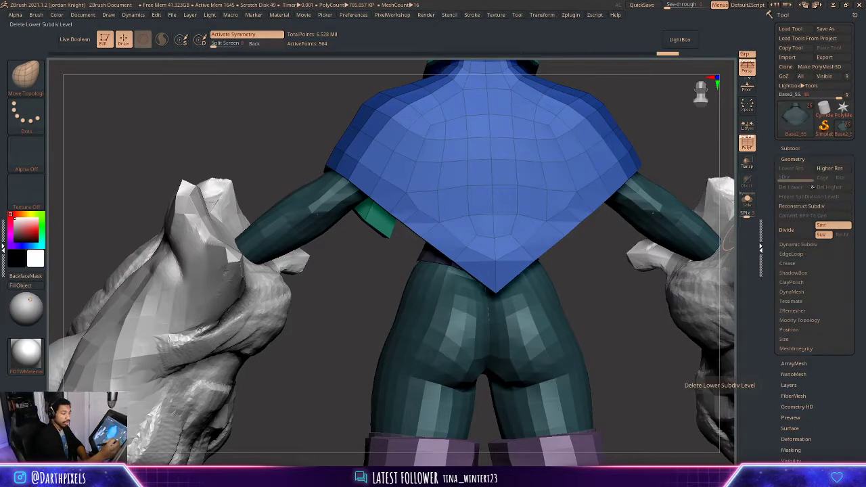
{"action": "left_click", "coordinate": [798, 244]}
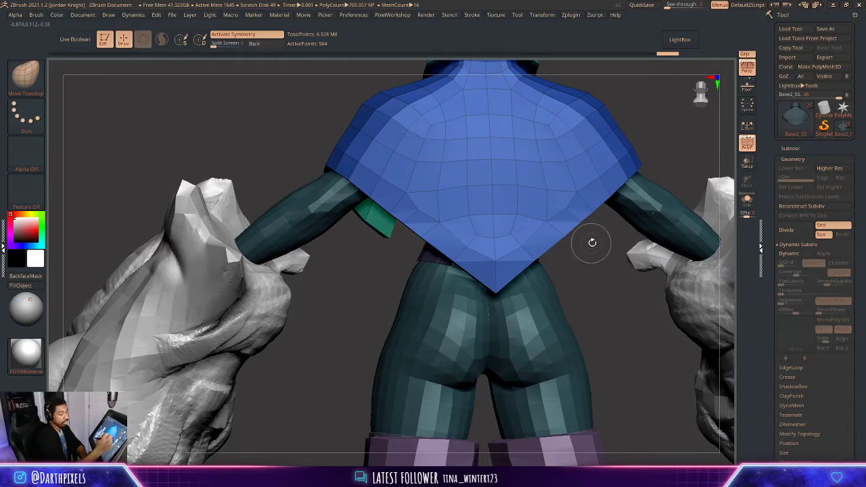
- Examine the back of the cape jacket with and without its polyframe
{"action": "mouse_move", "coordinate": [592, 242]}
{"action": "left_mouse_down"}
{"action": "mouse_move", "coordinate": [525, 247]}
{"action": "mouse_move", "coordinate": [587, 222]}
{"action": "left_mouse_up"}
{"action": "key", "text": "shift+f"}
{"action": "mouse_move", "coordinate": [698, 248]}
{"action": "left_mouse_down", "text": "alt"}
{"action": "mouse_move", "coordinate": [539, 178]}
{"action": "mouse_move", "coordinate": [528, 139]}
{"action": "mouse_move", "coordinate": [548, 171]}
{"action": "mouse_move", "coordinate": [460, 186]}
{"action": "mouse_move", "coordinate": [595, 146]}
{"action": "mouse_move", "coordinate": [578, 150]}
{"action": "mouse_move", "coordinate": [575, 165]}
{"action": "left_mouse_up", "text": "alt"}
{"action": "key", "text": "shift+f"}
{"action": "key", "text": "shift+f"}
{"action": "key", "text": "shift+f"}
{"action": "key", "text": "space"}
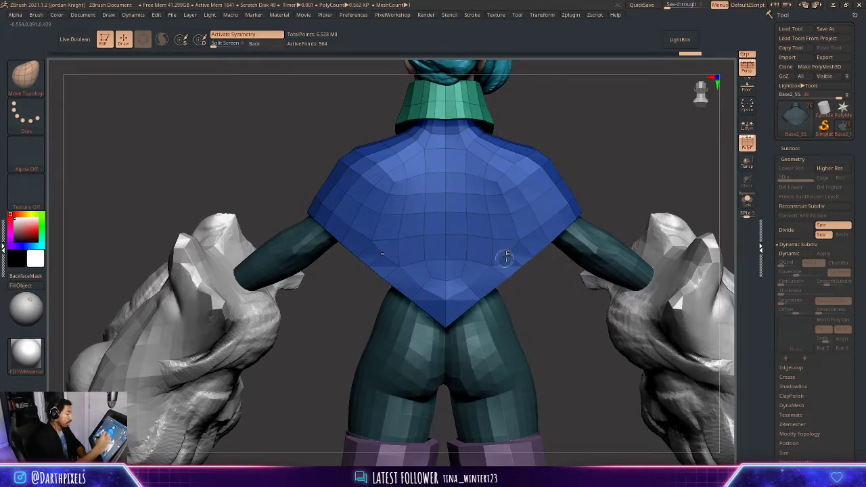
{"action": "key", "text": "space"}
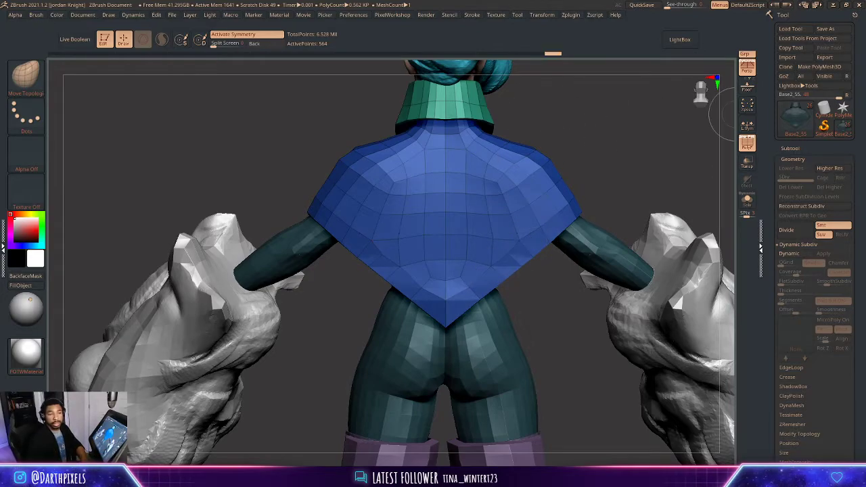
- Examine the back view of the cape and collar in the Dark Waters VI concept art
{"action": "right_click_drag", "start_coordinate": [865, 128], "coordinate": [477, 127]}
{"action": "scroll", "coordinate": [554, 146], "scroll_direction": "down", "scroll_amount": 4}
{"action": "middle_click_drag", "start_coordinate": [555, 146], "coordinate": [475, 146]}
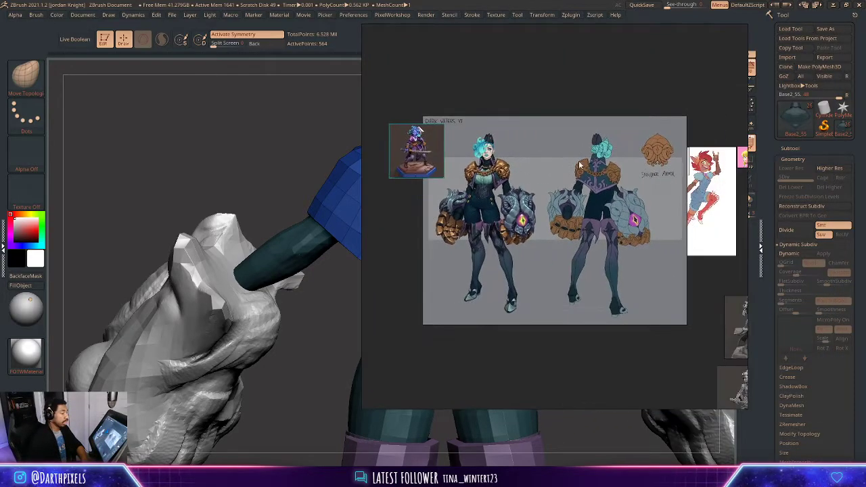
{"action": "scroll", "coordinate": [643, 163], "scroll_direction": "up", "scroll_amount": 4}
{"action": "scroll", "coordinate": [555, 222], "scroll_direction": "up", "scroll_amount": 2}
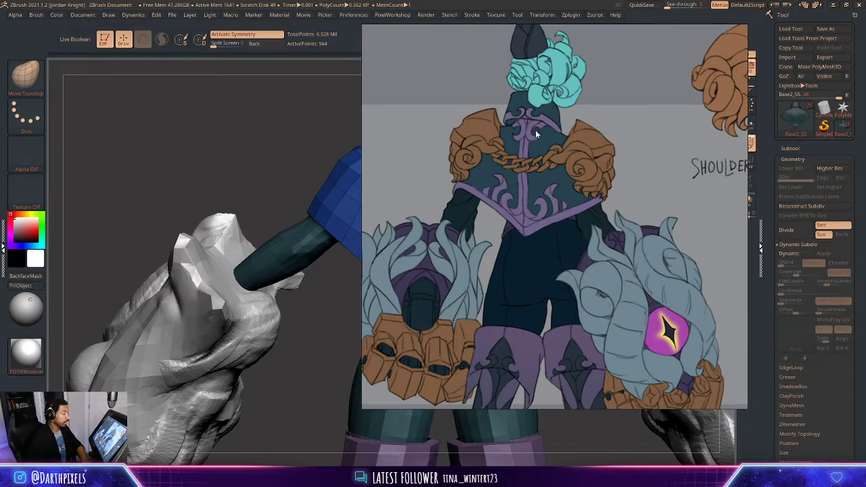
{"action": "right_click_drag", "start_coordinate": [591, 94], "coordinate": [865, 94]}
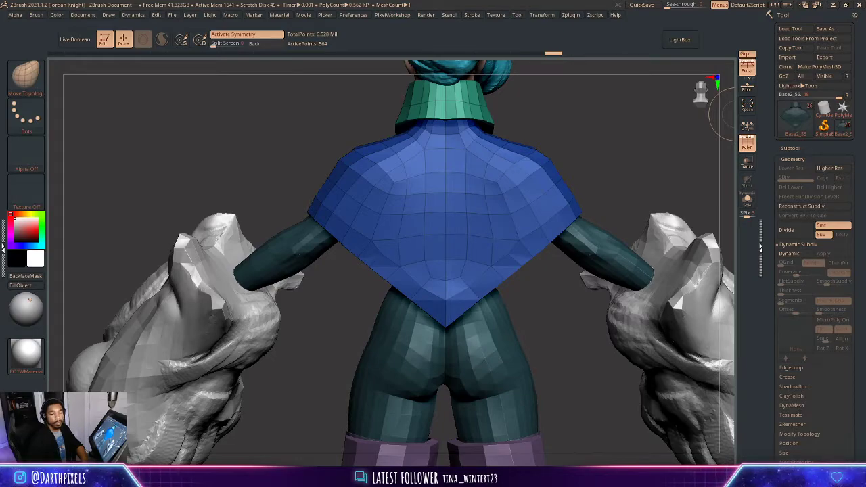
- Preview the cape jacket with Dynamic Subdiv from the front, return to the unsmoothed mesh and hide its polyframe
{"action": "left_click_drag", "start_coordinate": [549, 142], "coordinate": [532, 160]}
{"action": "key", "text": "shift+f"}
{"action": "key", "text": "d"}
{"action": "left_click", "coordinate": [526, 161]}
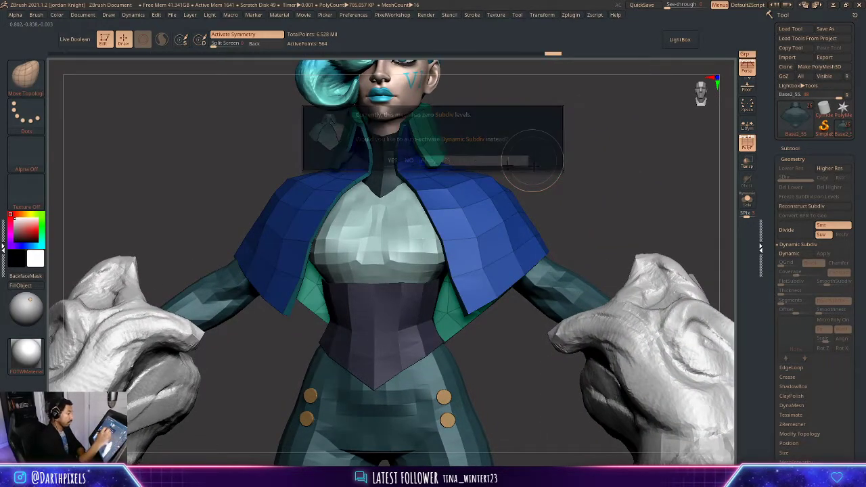
{"action": "key", "text": "shift+d"}
{"action": "key", "text": "shift+f"}
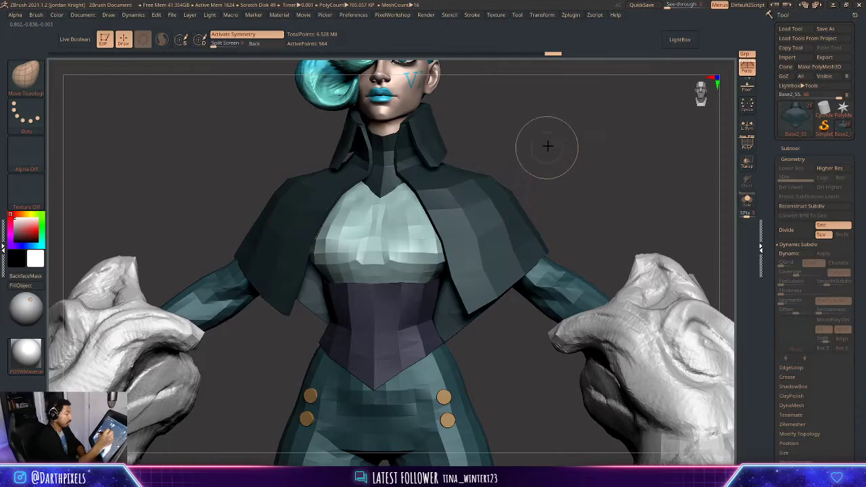
- Show the cape jacket's polyframe around the collar and switch to the ZRetop brush
{"action": "left_click_drag", "start_coordinate": [547, 146], "coordinate": [559, 158], "text": "alt"}
{"action": "key", "text": "shift+f"}
{"action": "left_click_drag", "start_coordinate": [604, 113], "coordinate": [474, 179], "text": "alt"}
{"action": "right_click", "coordinate": [565, 157]}
{"action": "right_click", "coordinate": [318, 217]}
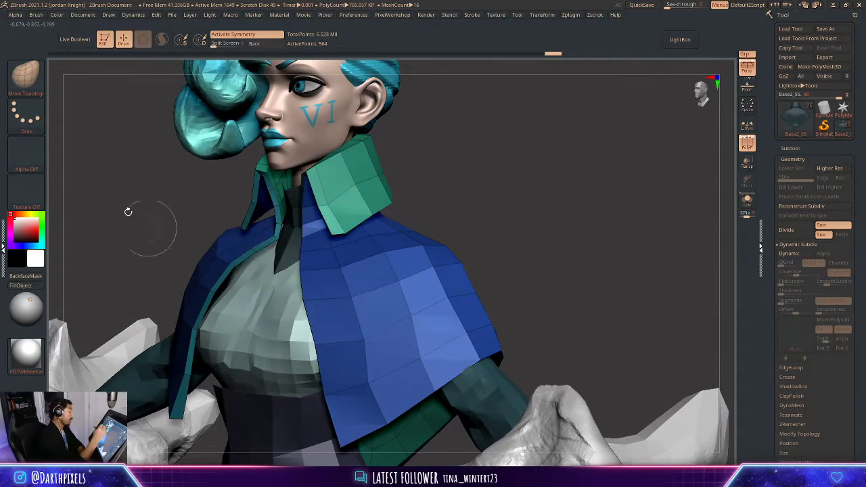
{"action": "left_click", "coordinate": [26, 74]}
{"action": "left_click", "coordinate": [455, 85]}
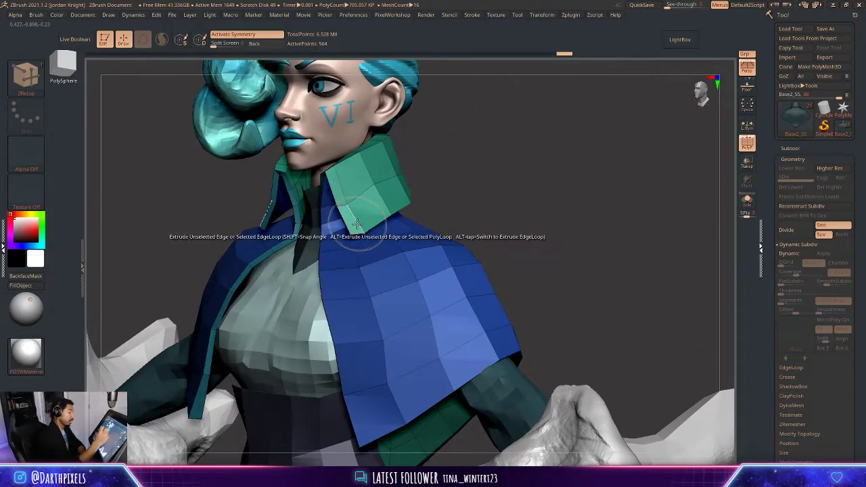
- Set the edge action to Slide and slide an edge near the lower front corner of the jacket's collar flap
{"action": "key", "text": "space"}
{"action": "left_click_drag", "start_coordinate": [465, 150], "coordinate": [491, 123]}
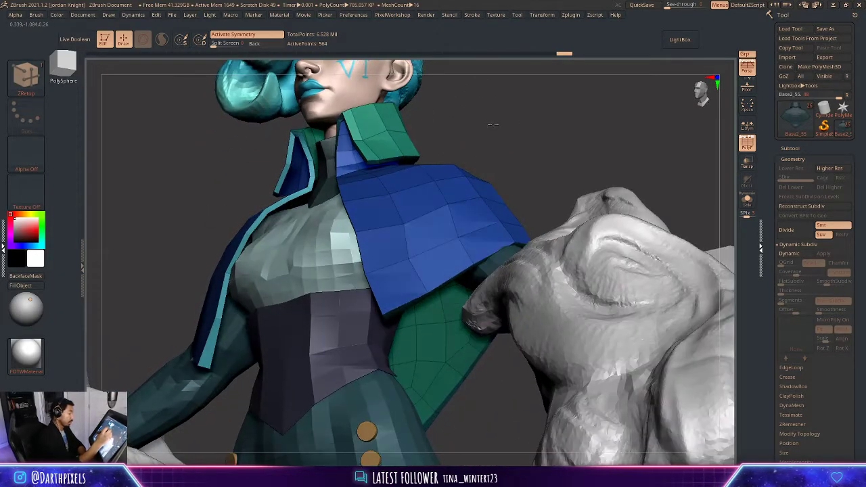
{"action": "right_click_drag", "start_coordinate": [415, 147], "coordinate": [389, 121]}
{"action": "key", "text": "space"}
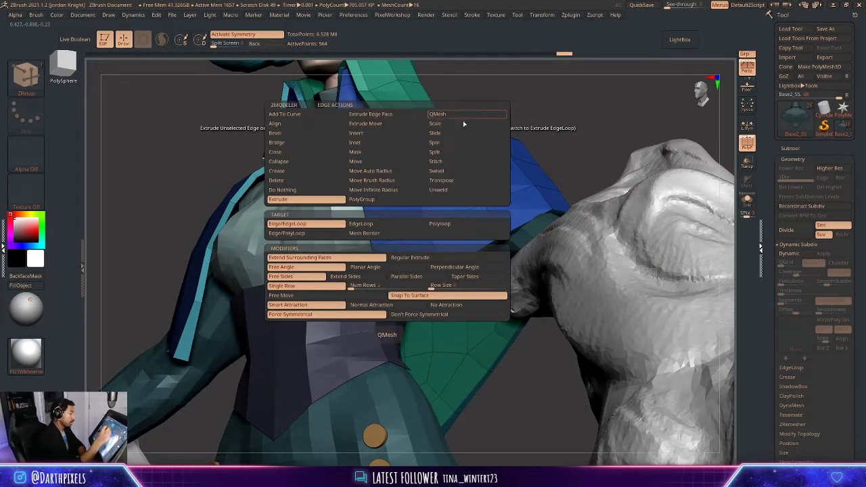
{"action": "left_click", "coordinate": [435, 133]}
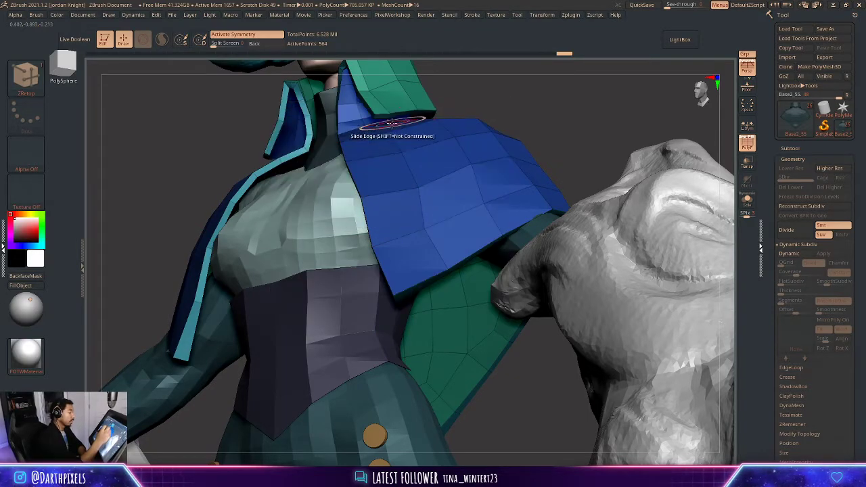
{"action": "left_click_drag", "start_coordinate": [387, 133], "coordinate": [388, 117]}
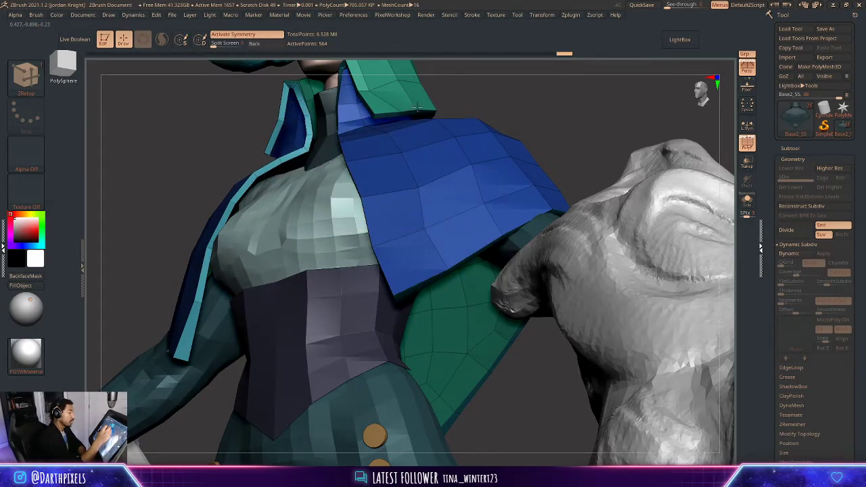
{"action": "left_click_drag", "start_coordinate": [479, 86], "coordinate": [464, 139], "text": "alt"}
{"action": "key", "text": "space"}
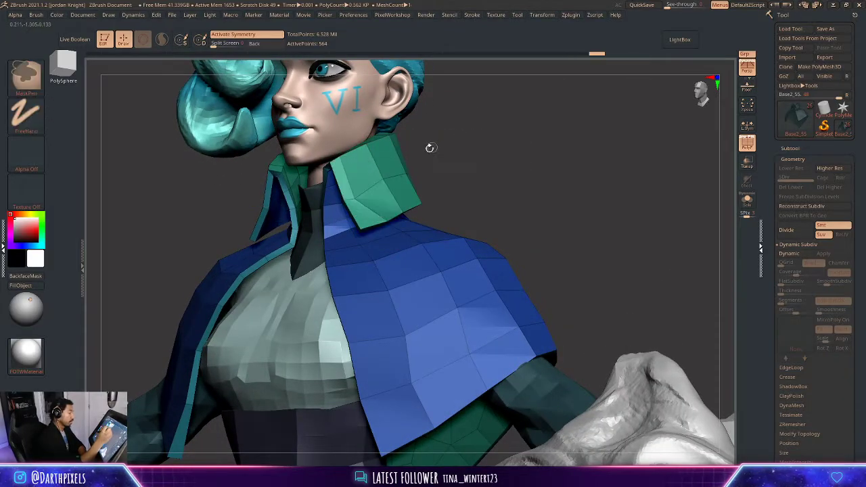
{"action": "key", "text": "space"}
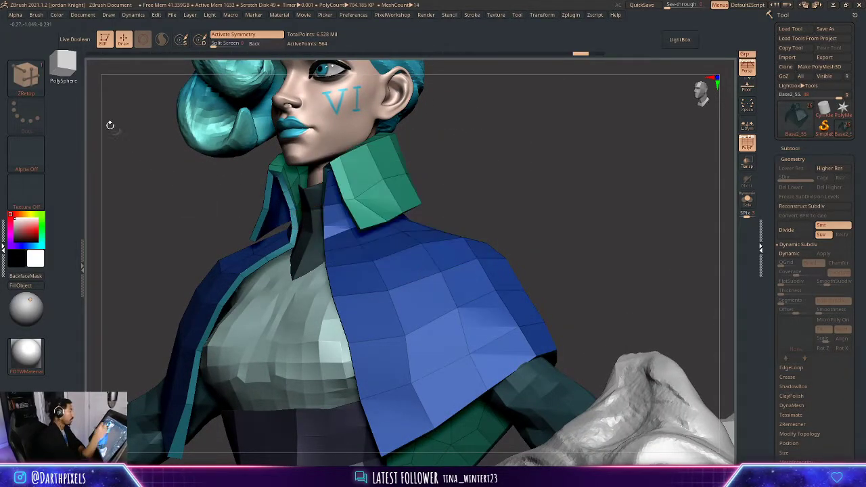
- Switch back to the Move Topological brush and reduce its draw size for shaping the collar
{"action": "key", "text": "b"}
{"action": "key", "text": "m"}
{"action": "key", "text": "t"}
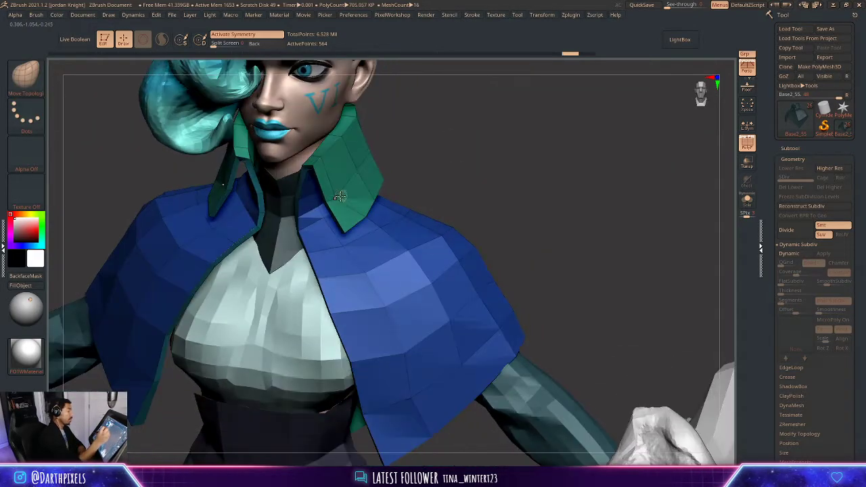
{"action": "key", "text": "space"}
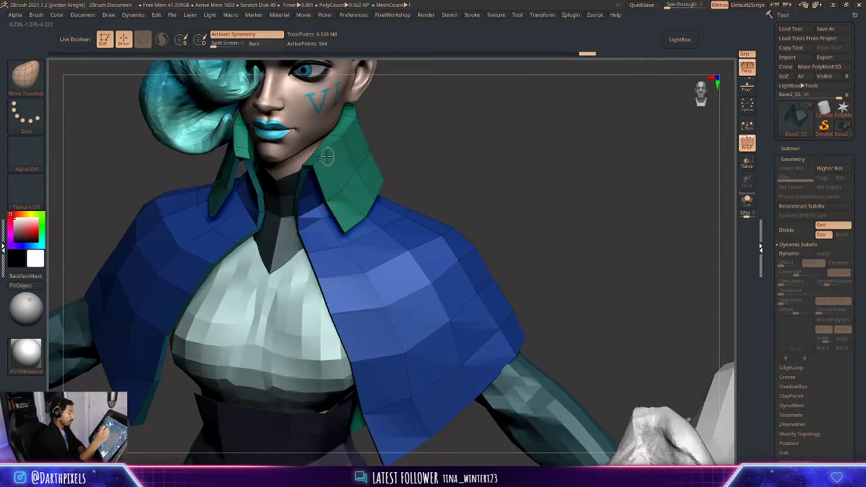
- Preview the jacket's Dynamic Subdiv smoothing again and inspect the collar up close with the polyframe hidden
{"action": "left_click_drag", "start_coordinate": [400, 124], "coordinate": [402, 158]}
{"action": "key", "text": "d"}
{"action": "key", "text": "shift+d"}
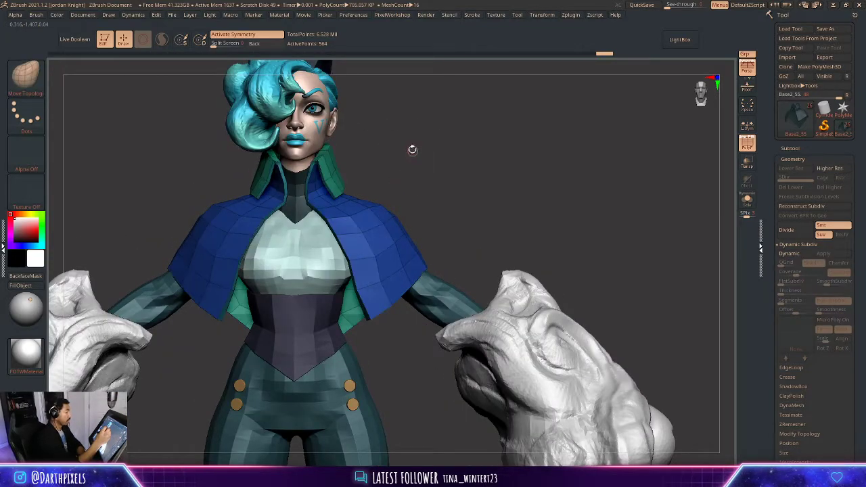
{"action": "key", "text": "shift+f"}
{"action": "left_click_drag", "start_coordinate": [413, 134], "coordinate": [440, 196], "text": "alt"}
{"action": "left_click_drag", "start_coordinate": [465, 139], "coordinate": [265, 280]}
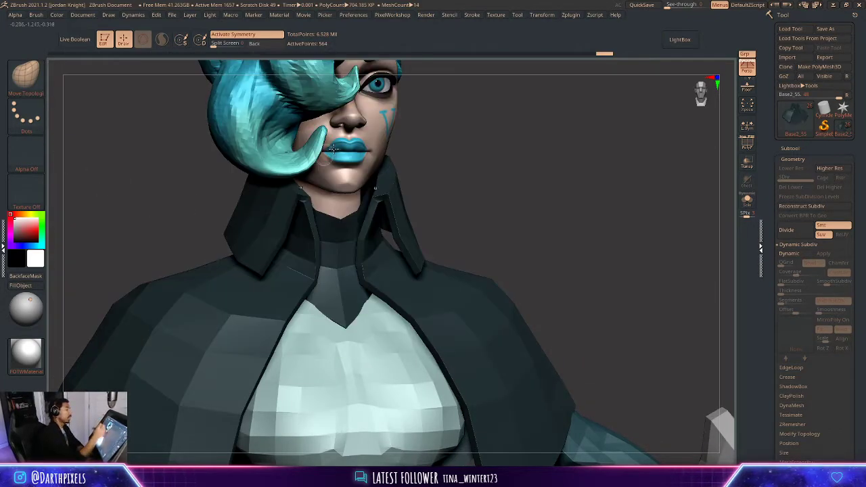
- Switch to the ZModeler brush for editing the edges of the jacket's collar
{"action": "key", "text": "b"}
{"action": "key", "text": "m"}
{"action": "key", "text": "t"}
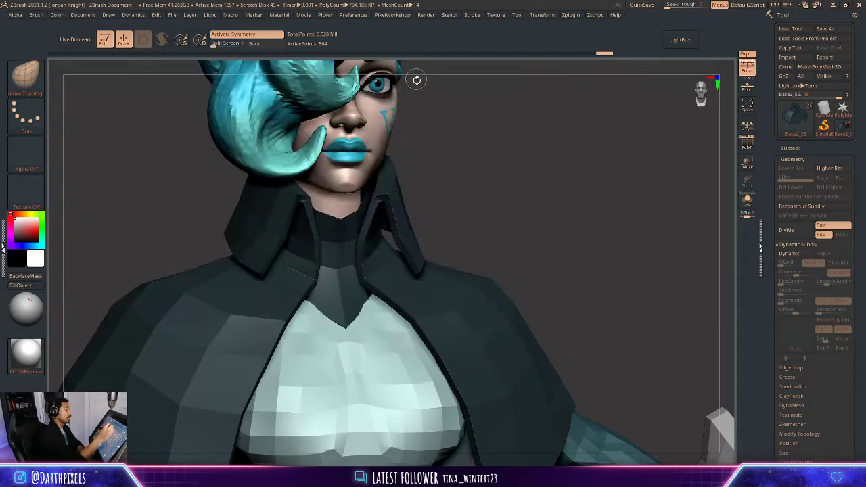
{"action": "key", "text": "shift+f"}
{"action": "left_click", "coordinate": [34, 85]}
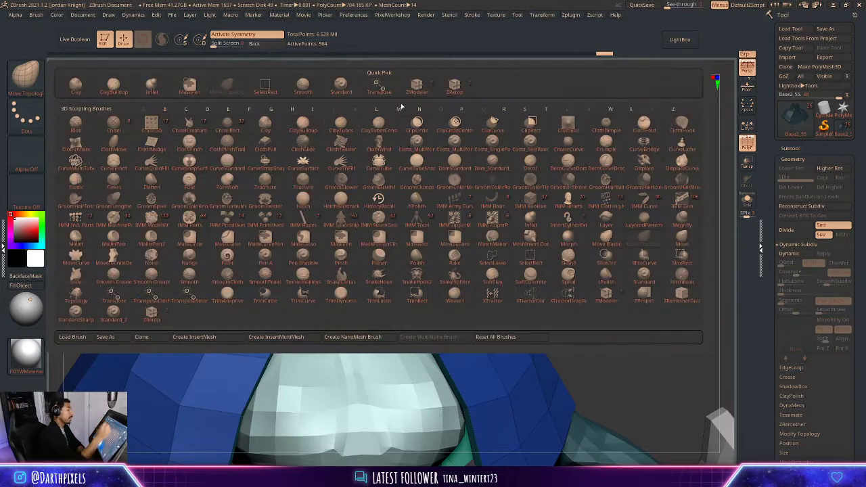
{"action": "key", "text": "z"}
{"action": "key", "text": "m"}
{"action": "left_click_drag", "start_coordinate": [480, 170], "coordinate": [445, 178], "text": "alt"}
{"action": "key", "text": "shift+f"}
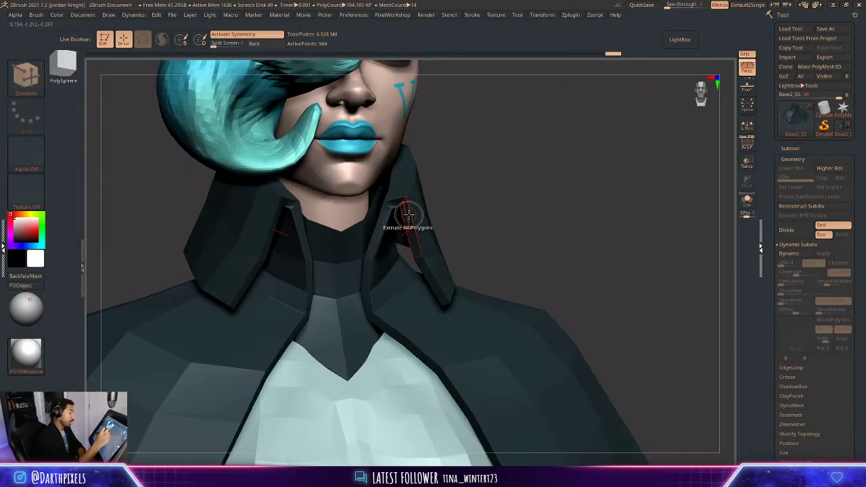
- Set the edge action to Crease with EdgeLoop Partial as the target and crease the collar flap's edges
{"action": "key", "text": "shift+f"}
{"action": "key", "text": "space"}
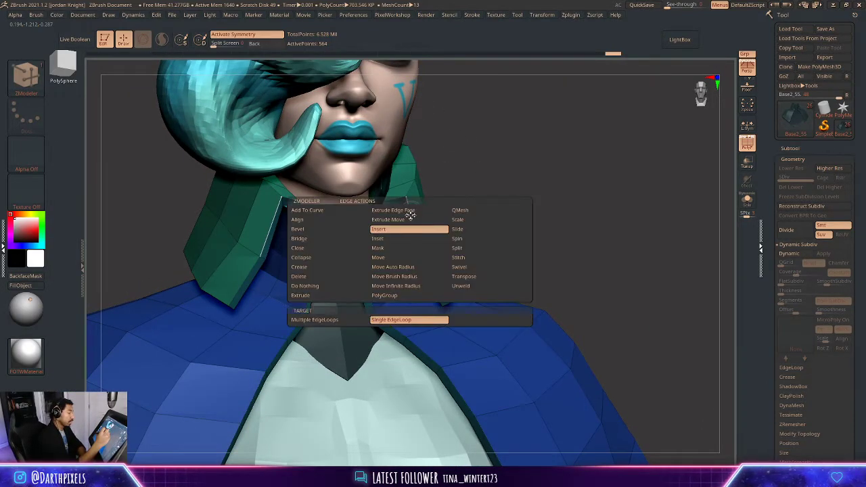
{"action": "left_click", "coordinate": [345, 270]}
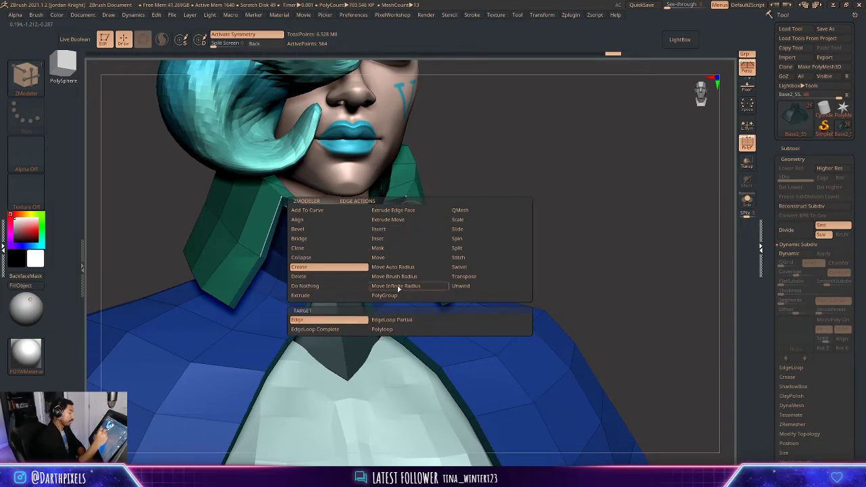
{"action": "left_click", "coordinate": [406, 326]}
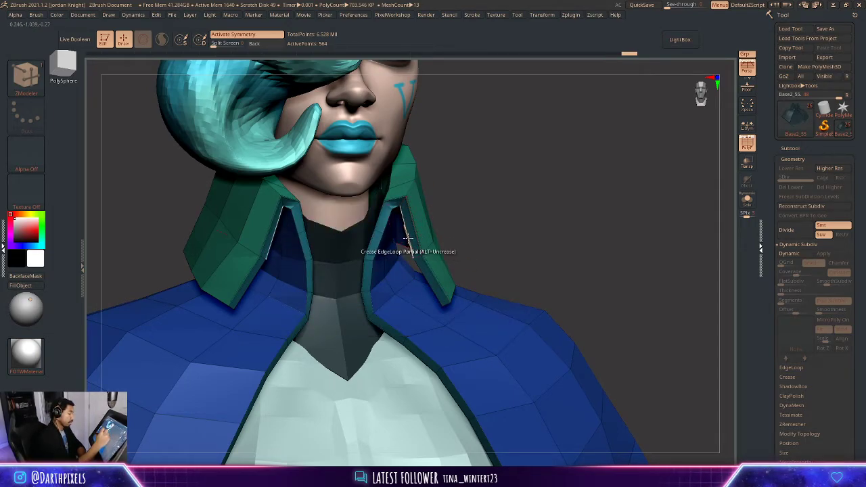
{"action": "left_click_drag", "start_coordinate": [498, 212], "coordinate": [481, 215]}
- Preview the creased collar with Dynamic Subdiv smoothing, with and without the polyframe, and return to the low-poly display
{"action": "key", "text": "d"}
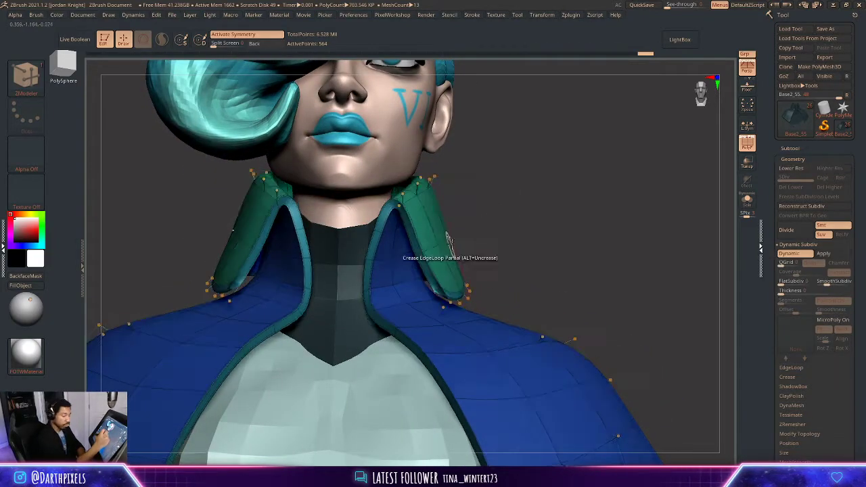
{"action": "key", "text": "shift+f"}
{"action": "left_click_drag", "start_coordinate": [504, 205], "coordinate": [497, 229], "text": "alt"}
{"action": "key", "text": "shift+d"}
{"action": "key", "text": "shift+f"}
- Examine the collar and front edges from below and the front, stepping the last edit back and forward
{"action": "left_click_drag", "start_coordinate": [503, 188], "coordinate": [565, 274], "text": "alt"}
{"action": "left_click_drag", "start_coordinate": [574, 186], "coordinate": [598, 139]}
{"action": "left_click_drag", "start_coordinate": [527, 253], "coordinate": [482, 294]}
{"action": "left_click_drag", "start_coordinate": [589, 271], "coordinate": [479, 245], "text": "alt"}
{"action": "key", "text": "ctrl+z"}
{"action": "key", "text": "ctrl+shift+z"}
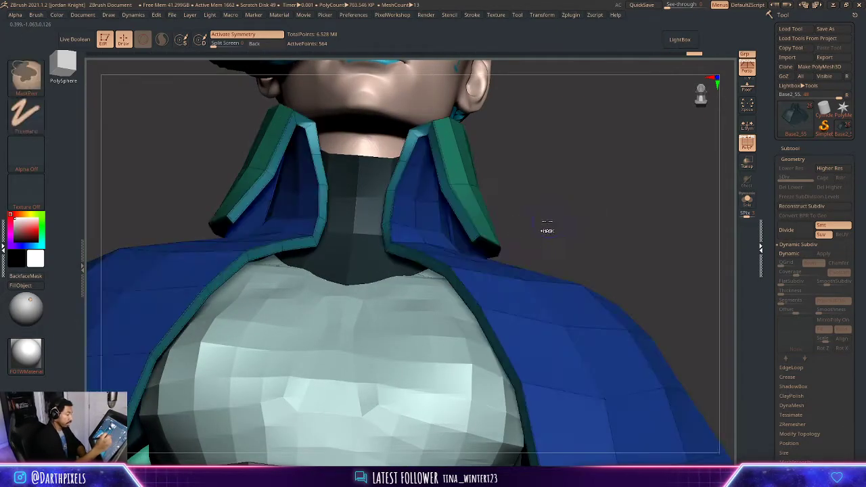
{"action": "key", "text": "shift+f"}
{"action": "left_click_drag", "start_coordinate": [530, 209], "coordinate": [532, 200]}
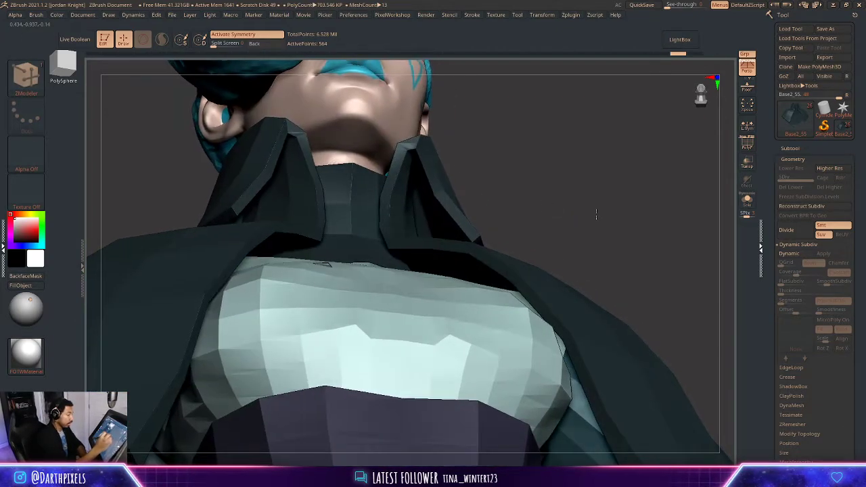
{"action": "mouse_move", "coordinate": [594, 210]}
{"action": "left_mouse_down", "text": "alt"}
{"action": "mouse_move", "coordinate": [555, 196]}
{"action": "mouse_move", "coordinate": [518, 224]}
{"action": "mouse_move", "coordinate": [523, 181]}
{"action": "mouse_move", "coordinate": [514, 207]}
{"action": "mouse_move", "coordinate": [525, 251]}
{"action": "left_mouse_up", "text": "alt"}
{"action": "key", "text": "shift+f"}
{"action": "left_click_drag", "start_coordinate": [622, 278], "coordinate": [615, 145], "text": "alt"}
- Isolate the cape jacket and set the crease target to Edge for creasing at its lower corners
{"action": "left_click", "coordinate": [747, 200]}
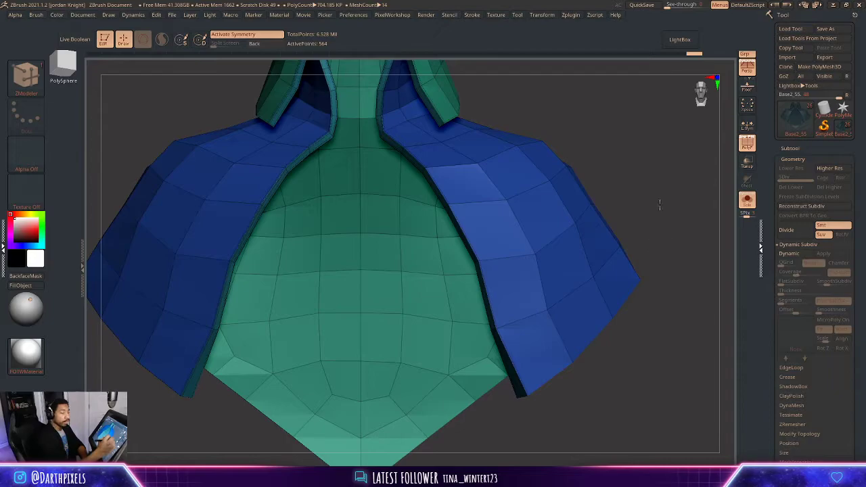
{"action": "left_click_drag", "start_coordinate": [660, 204], "coordinate": [548, 216]}
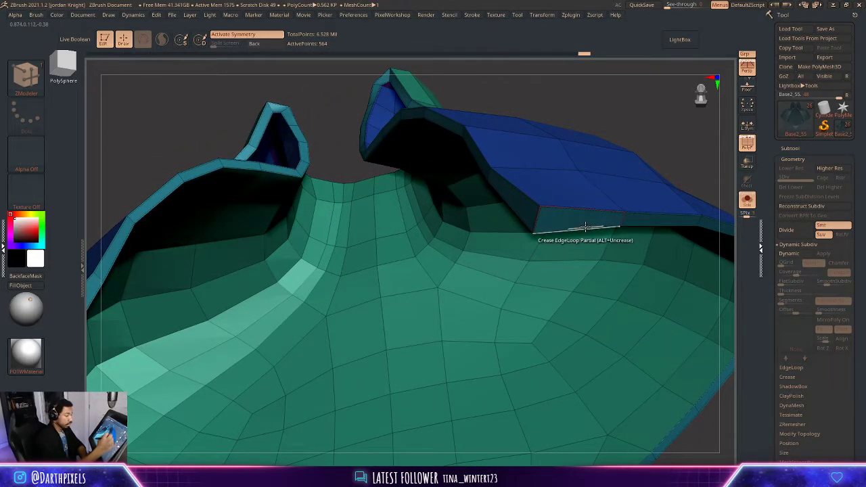
{"action": "left_click_drag", "start_coordinate": [589, 181], "coordinate": [609, 157]}
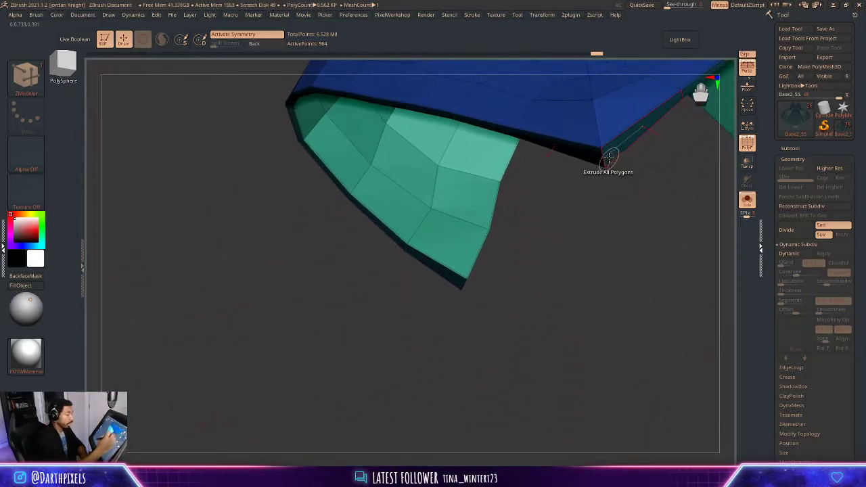
{"action": "key", "text": "space"}
{"action": "left_click", "coordinate": [523, 267]}
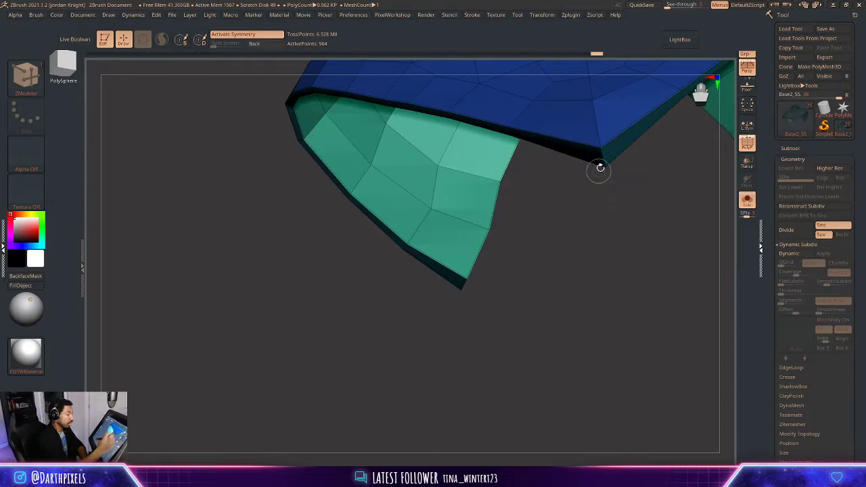
{"action": "left_click_drag", "start_coordinate": [625, 177], "coordinate": [466, 376]}
- Preview the isolated jacket's Dynamic Subdiv smoothing and check its lower corners with the polyframe hidden
{"action": "key", "text": "d"}
{"action": "key", "text": "shift+f"}
{"action": "left_click_drag", "start_coordinate": [549, 223], "coordinate": [497, 218]}
{"action": "key", "text": "shift+f"}
{"action": "key", "text": "shift+d"}
{"action": "key", "text": "shift+f"}
- Try a slight Polish By Features deformation on the whole cape jacket
{"action": "key", "text": "space"}
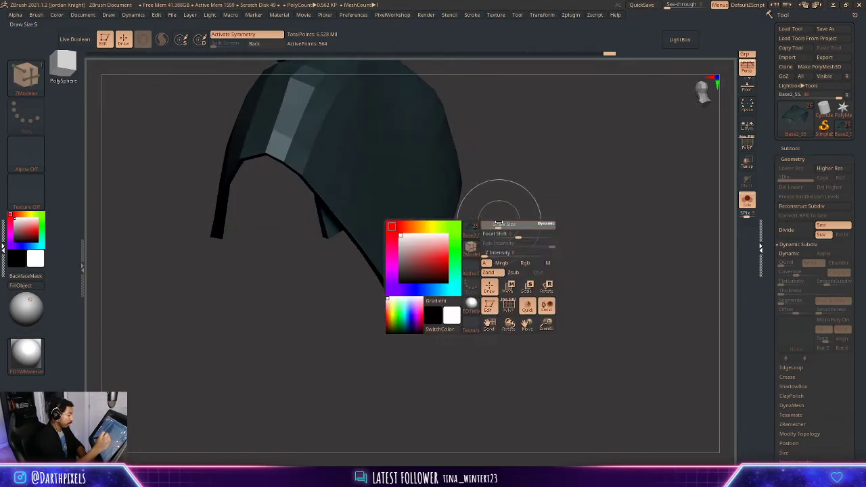
{"action": "key", "text": "space"}
{"action": "key", "text": "shift"}
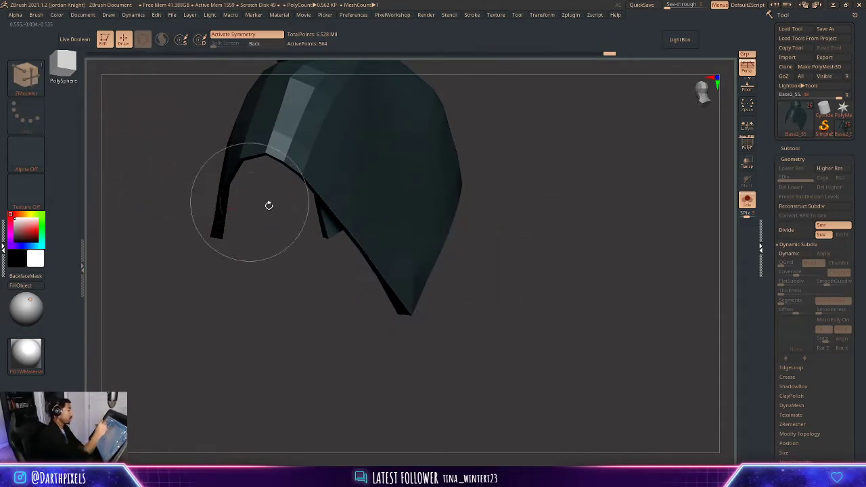
{"action": "left_click", "coordinate": [788, 159]}
{"action": "left_click_drag", "start_coordinate": [526, 190], "coordinate": [529, 247]}
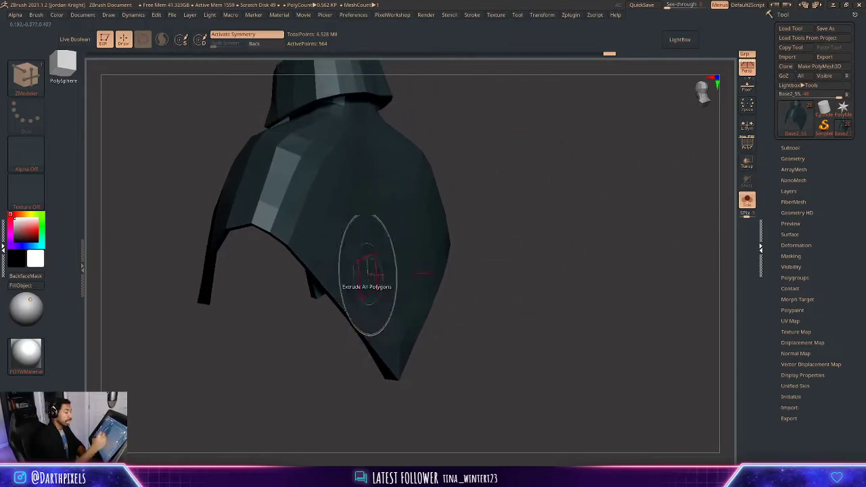
{"action": "left_click", "coordinate": [798, 245]}
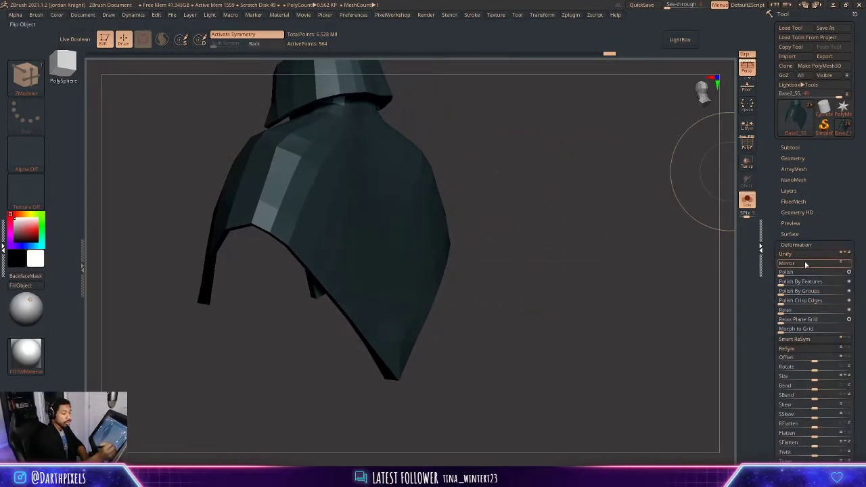
{"action": "left_click_drag", "start_coordinate": [772, 296], "coordinate": [791, 154]}
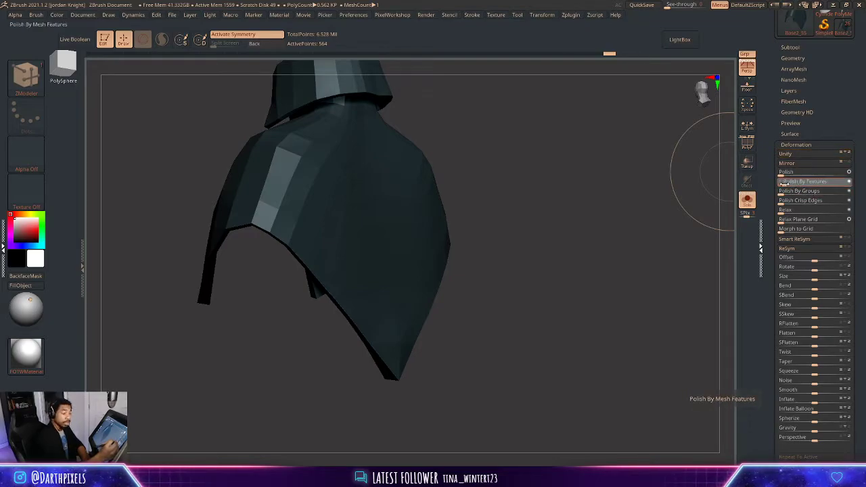
{"action": "left_click", "coordinate": [783, 182]}
{"action": "mouse_move", "coordinate": [615, 203]}
{"action": "left_mouse_down"}
{"action": "mouse_move", "coordinate": [444, 368]}
{"action": "mouse_move", "coordinate": [588, 338]}
{"action": "mouse_move", "coordinate": [518, 347]}
{"action": "mouse_move", "coordinate": [497, 251]}
{"action": "mouse_move", "coordinate": [452, 245]}
{"action": "mouse_move", "coordinate": [406, 263]}
{"action": "left_mouse_up"}
- Switch to the Move Topological brush, adjust its draw size and reshape the pointed back hem of the jacket
{"action": "key", "text": "space"}
{"action": "key", "text": "b"}
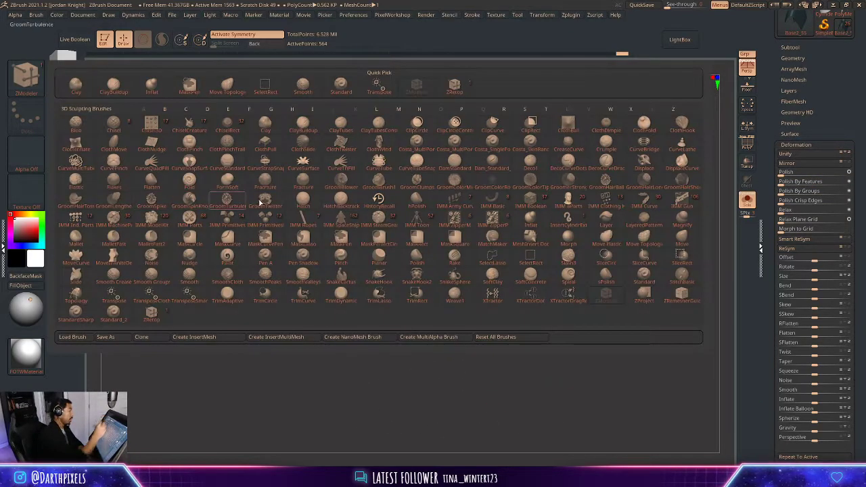
{"action": "left_click", "coordinate": [230, 88]}
{"action": "key", "text": "space"}
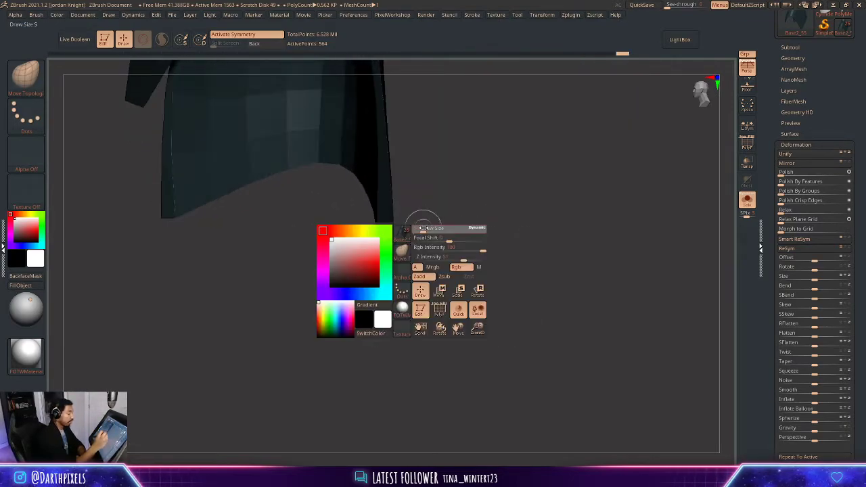
{"action": "left_click_drag", "start_coordinate": [371, 271], "coordinate": [372, 275]}
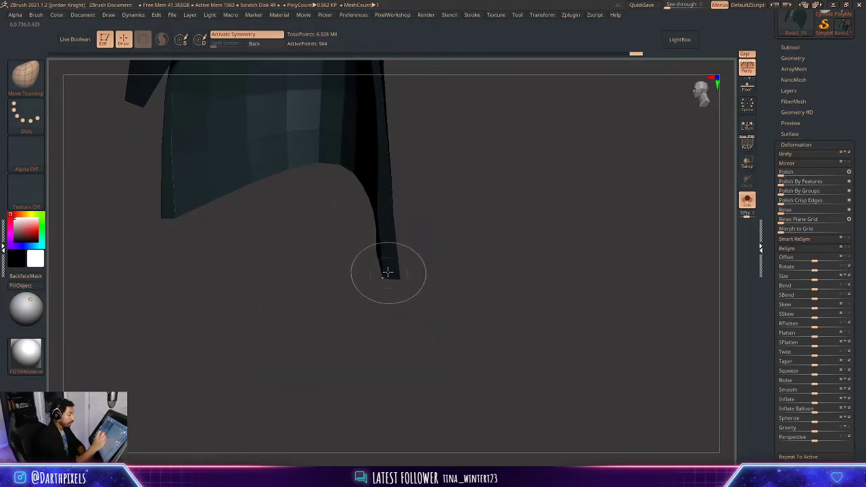
{"action": "right_click_drag", "start_coordinate": [391, 255], "coordinate": [365, 262]}
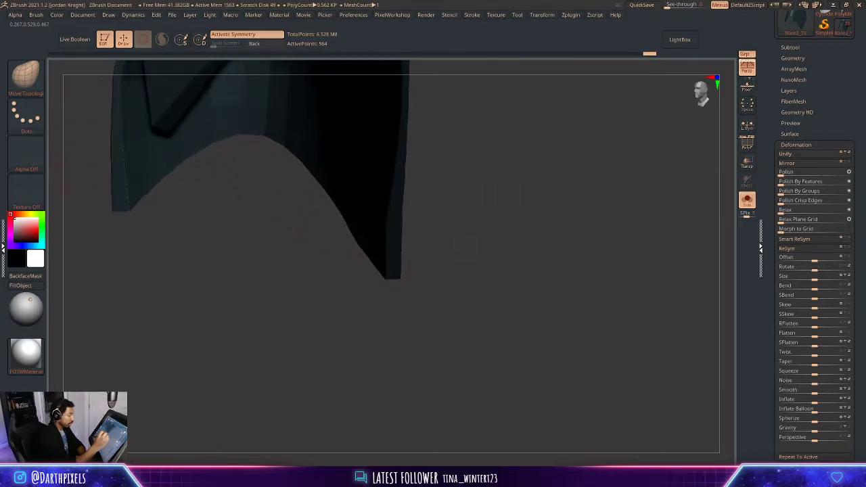
{"action": "right_click", "coordinate": [355, 269]}
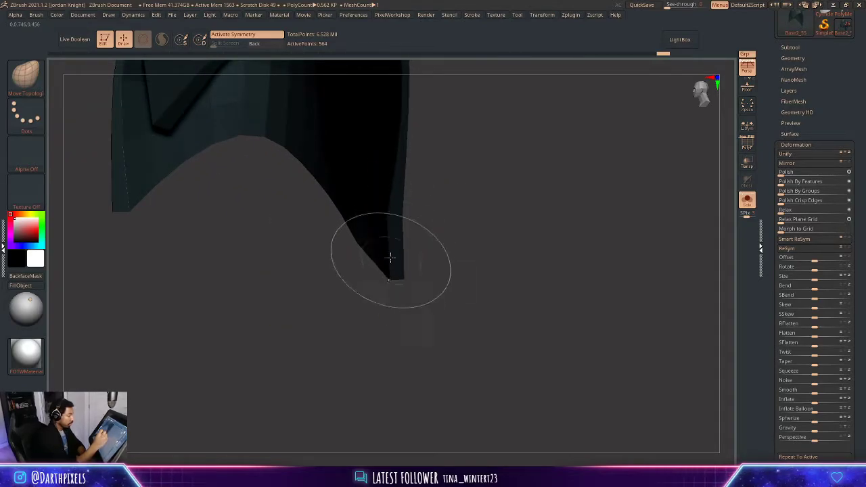
{"action": "right_click_drag", "start_coordinate": [383, 223], "coordinate": [540, 301]}
{"action": "right_click_drag", "start_coordinate": [567, 187], "coordinate": [651, 188]}
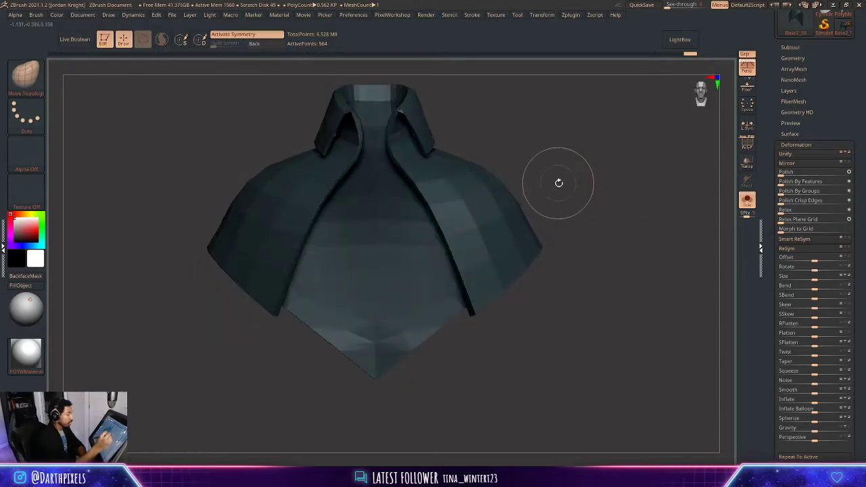
- Show the polyframe and undo the hem reshaping and the Polish By Features deformation
{"action": "key", "text": "shift+f"}
{"action": "right_click_drag", "start_coordinate": [565, 149], "coordinate": [516, 223]}
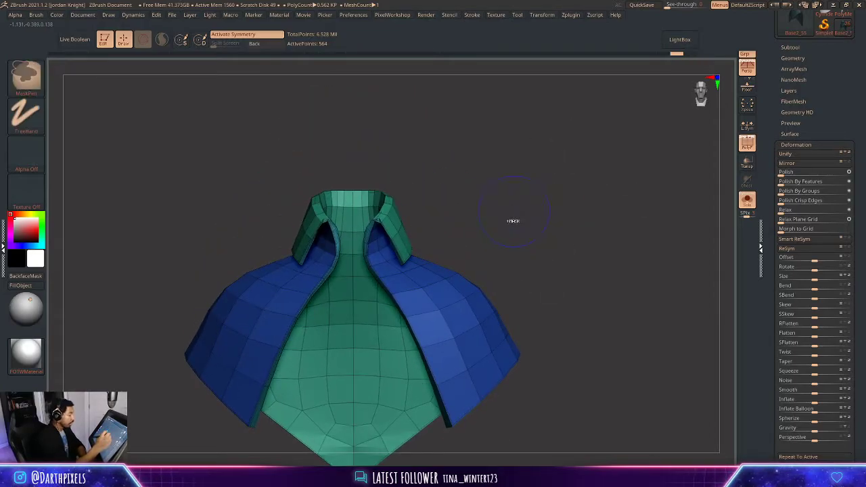
{"action": "key", "text": "ctrl+z"}
{"action": "key", "text": "ctrl+z"}
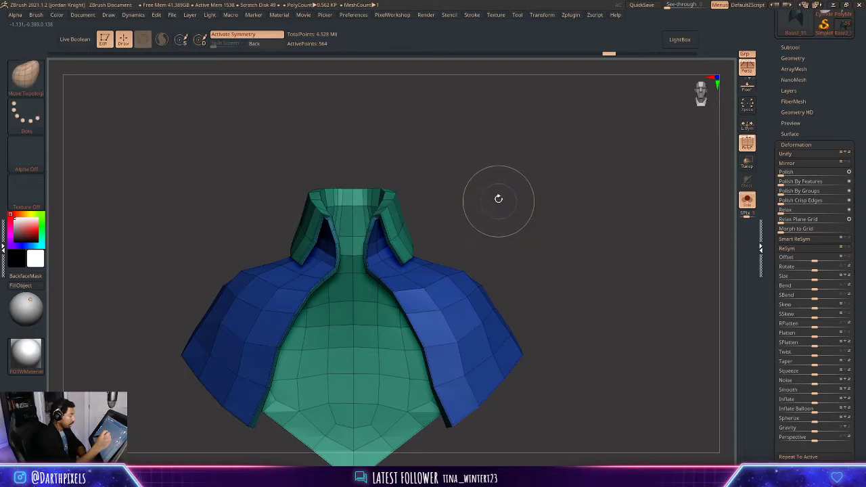
- Switch back to the ZModeler brush for further edge work on the jacket's collar
{"action": "mouse_move", "coordinate": [498, 198]}
{"action": "right_mouse_down", "text": "alt"}
{"action": "mouse_move", "coordinate": [571, 165]}
{"action": "mouse_move", "coordinate": [577, 310]}
{"action": "mouse_move", "coordinate": [634, 152]}
{"action": "right_mouse_up", "text": "alt"}
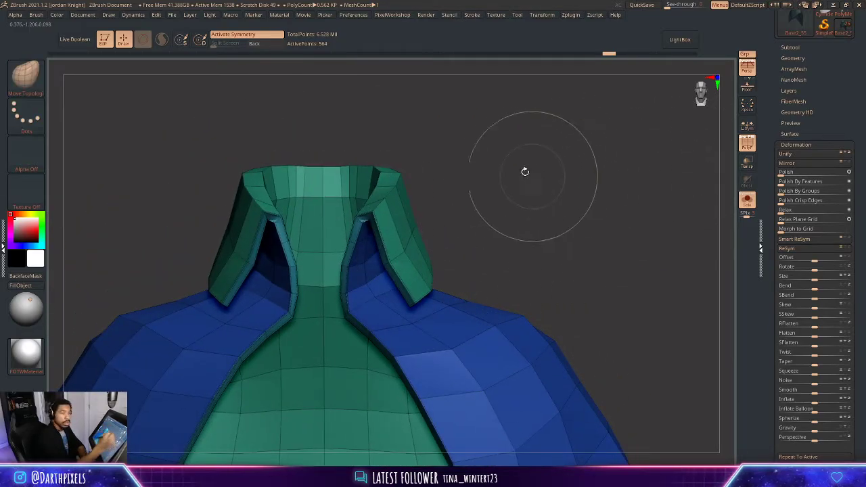
{"action": "key", "text": "b"}
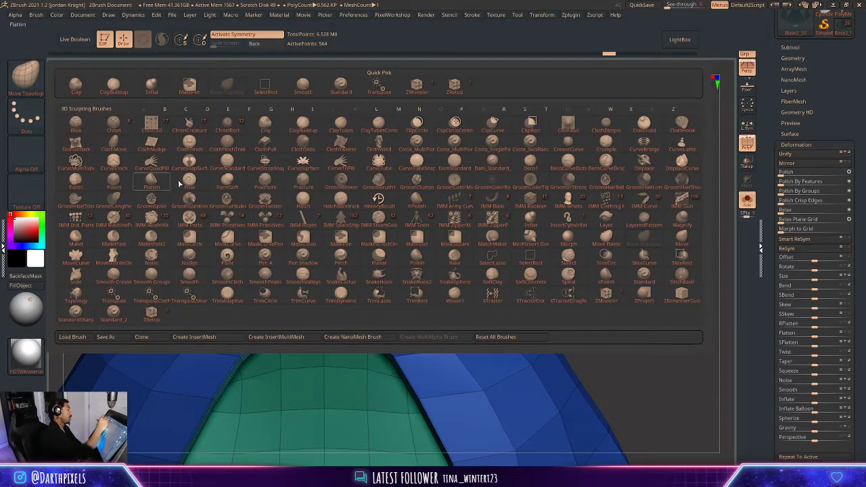
{"action": "left_click", "coordinate": [418, 88]}
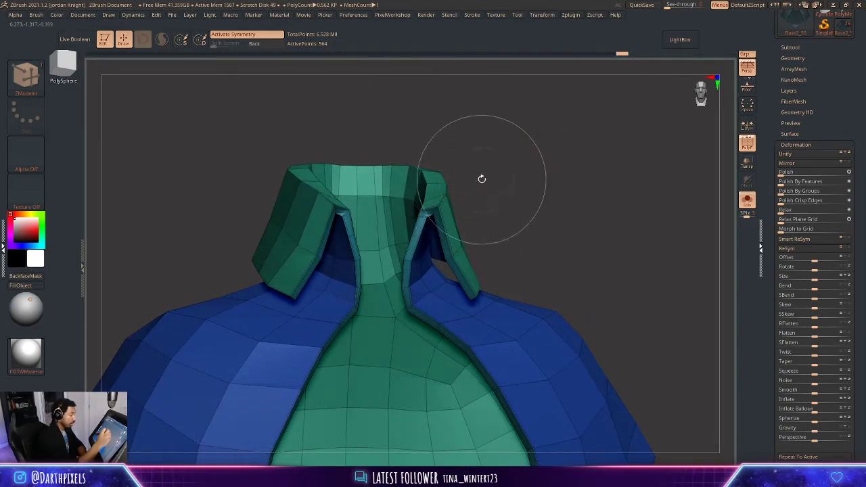
{"action": "left_click_drag", "start_coordinate": [481, 179], "coordinate": [478, 181]}
{"action": "left_click_drag", "start_coordinate": [524, 150], "coordinate": [646, 316], "text": "alt"}
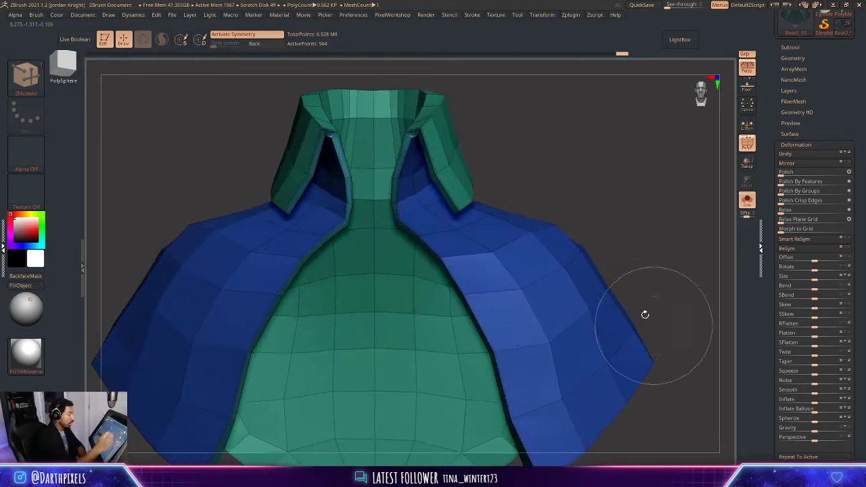
{"action": "left_click_drag", "start_coordinate": [578, 169], "coordinate": [584, 179], "text": "alt"}
- Preview the collar with Dynamic Subdiv smoothing and the polyframe hidden, then return to the low-poly polyframe display
{"action": "key", "text": "d"}
{"action": "key", "text": "shift+f"}
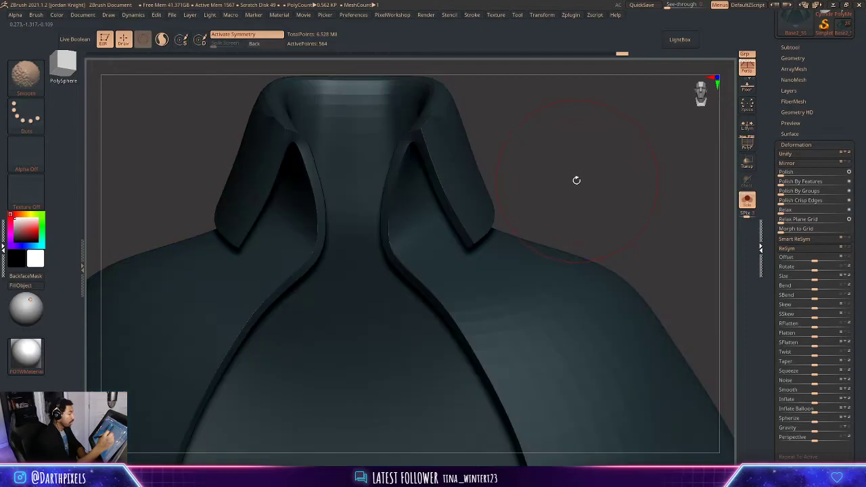
{"action": "key", "text": "shift+d"}
{"action": "key", "text": "shift+f"}
{"action": "left_click_drag", "start_coordinate": [534, 131], "coordinate": [518, 193], "text": "alt"}
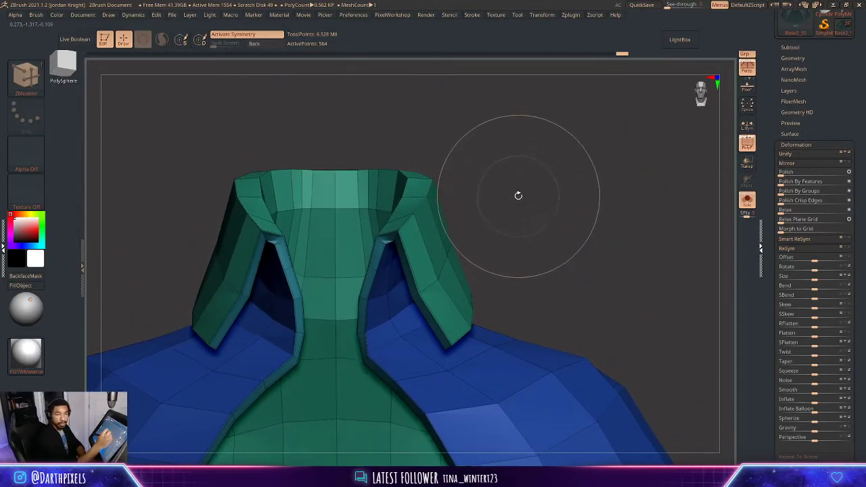
- Set the crease target to EdgeLoop Partial, crease the collar's upper rim edges and check the smoothed jacket
{"action": "left_click_drag", "start_coordinate": [528, 161], "coordinate": [414, 209]}
{"action": "key", "text": "space"}
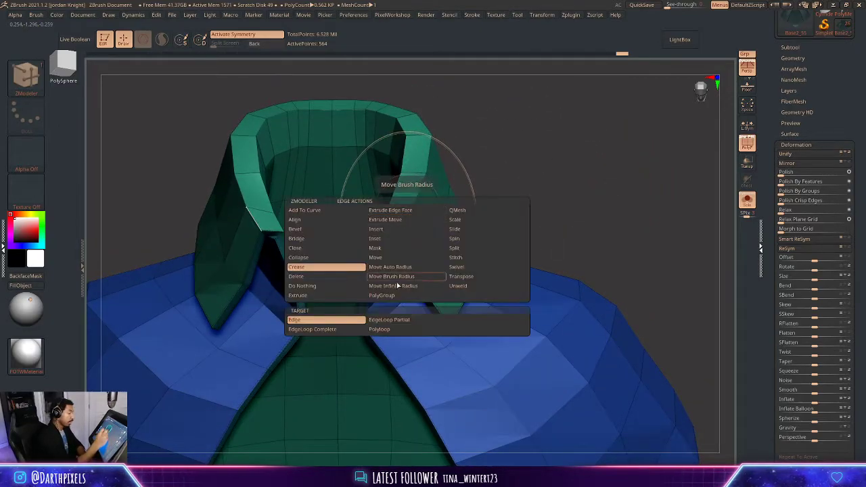
{"action": "left_click", "coordinate": [372, 320]}
{"action": "right_click_drag", "start_coordinate": [408, 215], "coordinate": [383, 216]}
{"action": "mouse_move", "coordinate": [462, 181]}
{"action": "right_mouse_down"}
{"action": "mouse_move", "coordinate": [480, 174]}
{"action": "mouse_move", "coordinate": [456, 160]}
{"action": "mouse_move", "coordinate": [460, 183]}
{"action": "right_mouse_up"}
{"action": "key", "text": "shift+f"}
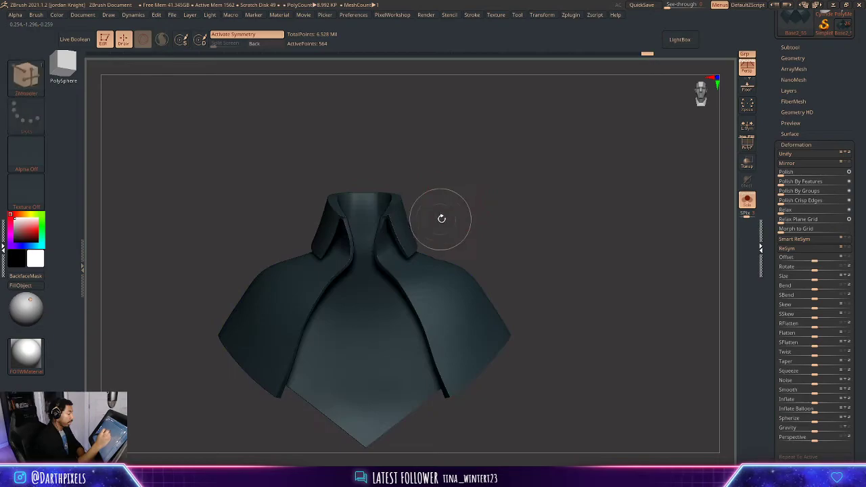
{"action": "right_click_drag", "start_coordinate": [440, 218], "coordinate": [529, 194]}
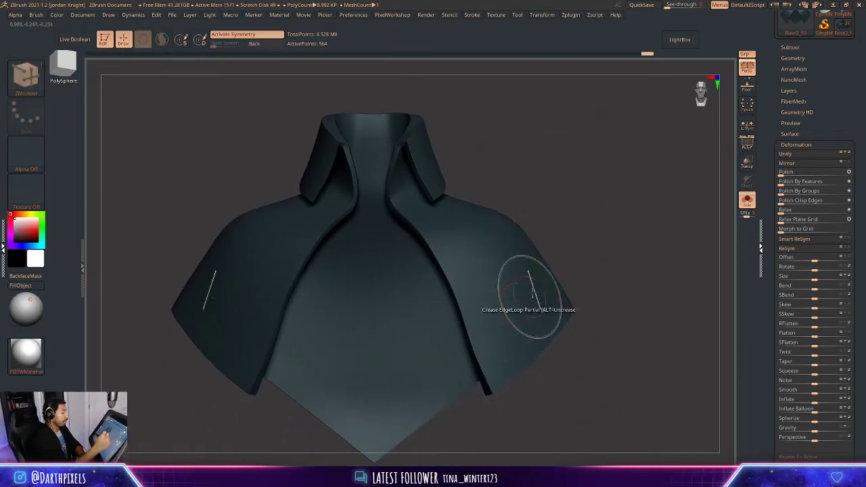
- Check the smoothed jacket, return to the low-poly polyframe and remove surplus edge loops from the cape with ZModeler
{"action": "right_click_drag", "start_coordinate": [531, 309], "coordinate": [558, 274]}
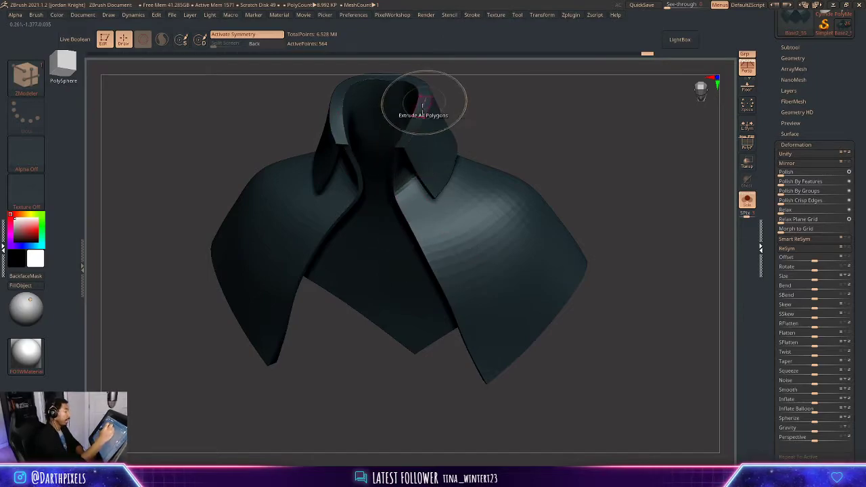
{"action": "mouse_move", "coordinate": [483, 141]}
{"action": "right_mouse_down"}
{"action": "mouse_move", "coordinate": [541, 169]}
{"action": "mouse_move", "coordinate": [549, 186]}
{"action": "mouse_move", "coordinate": [514, 213]}
{"action": "mouse_move", "coordinate": [500, 189]}
{"action": "mouse_move", "coordinate": [506, 146]}
{"action": "mouse_move", "coordinate": [512, 158]}
{"action": "mouse_move", "coordinate": [435, 261]}
{"action": "mouse_move", "coordinate": [527, 190]}
{"action": "mouse_move", "coordinate": [508, 187]}
{"action": "mouse_move", "coordinate": [534, 192]}
{"action": "mouse_move", "coordinate": [495, 200]}
{"action": "mouse_move", "coordinate": [564, 151]}
{"action": "mouse_move", "coordinate": [572, 170]}
{"action": "mouse_move", "coordinate": [561, 168]}
{"action": "right_mouse_up"}
{"action": "key", "text": "shift"}
{"action": "key", "text": "shift+f"}
{"action": "key", "text": "space"}
{"action": "left_click", "coordinate": [390, 220]}
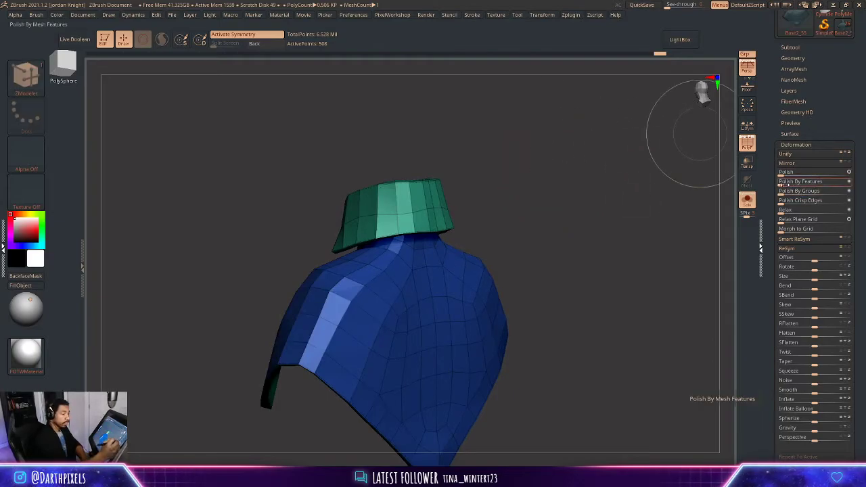
- Try the Polish By Features deformation on the jacket and undo it
{"action": "left_click_drag", "start_coordinate": [786, 190], "coordinate": [786, 182]}
{"action": "key", "text": "ctrl+z"}
{"action": "right_click_drag", "start_coordinate": [634, 187], "coordinate": [584, 199]}
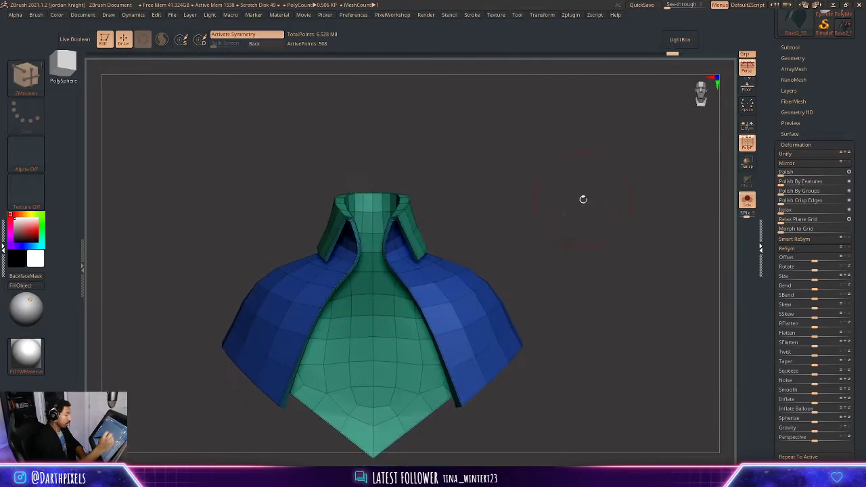
- Hide the polyframe, show the full character again and check the jacket's fit from the front and at an angle
{"action": "key", "text": "shift+f"}
{"action": "left_click_drag", "start_coordinate": [583, 199], "coordinate": [580, 174]}
{"action": "left_click", "coordinate": [747, 200]}
{"action": "left_click_drag", "start_coordinate": [560, 215], "coordinate": [657, 218], "text": "alt"}
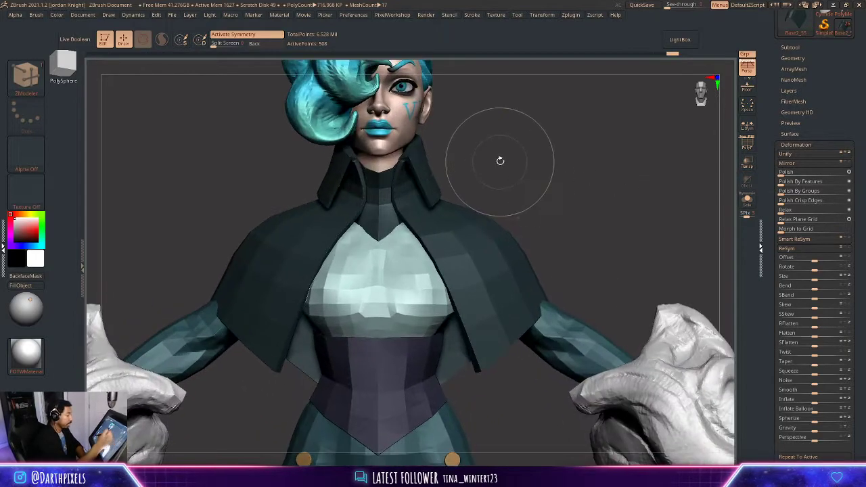
{"action": "left_click_drag", "start_coordinate": [500, 160], "coordinate": [583, 166]}
{"action": "left_click_drag", "start_coordinate": [537, 150], "coordinate": [505, 135]}
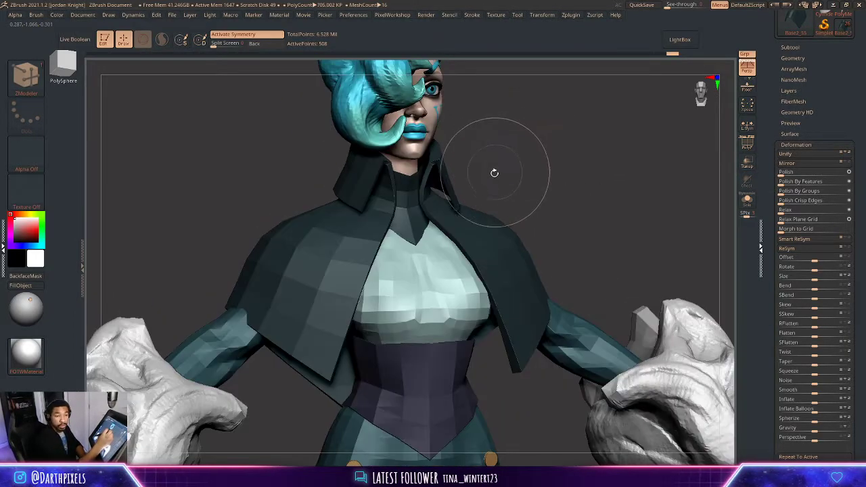
- Select the neck piece under the jacket's collar and adjust its shape with the Move Topological brush
{"action": "left_click", "coordinate": [409, 177], "text": "alt"}
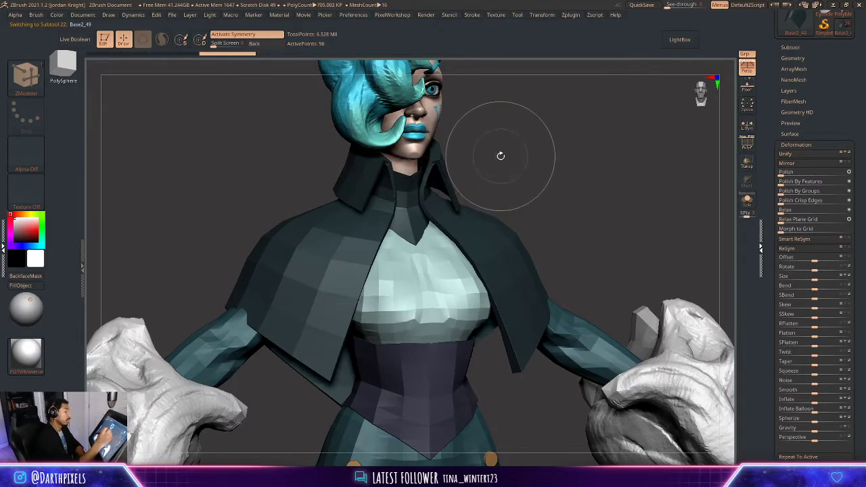
{"action": "left_click_drag", "start_coordinate": [501, 154], "coordinate": [463, 157], "text": "shift"}
{"action": "key", "text": "b"}
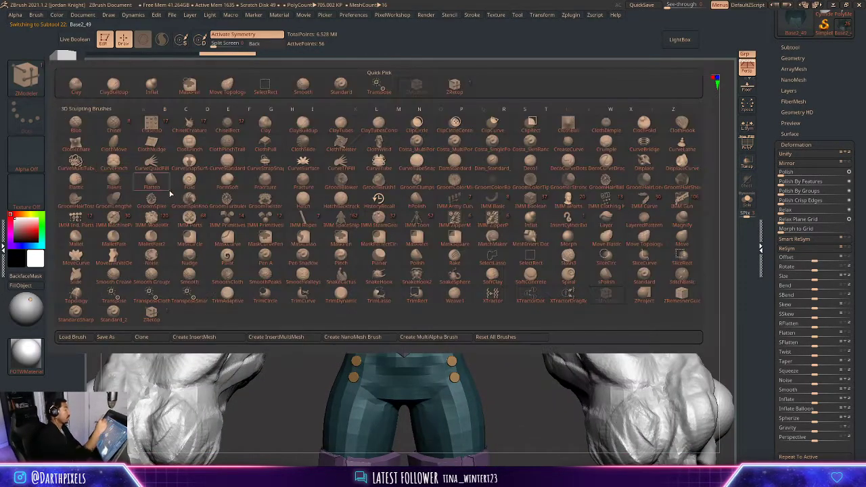
{"action": "left_click", "coordinate": [238, 87]}
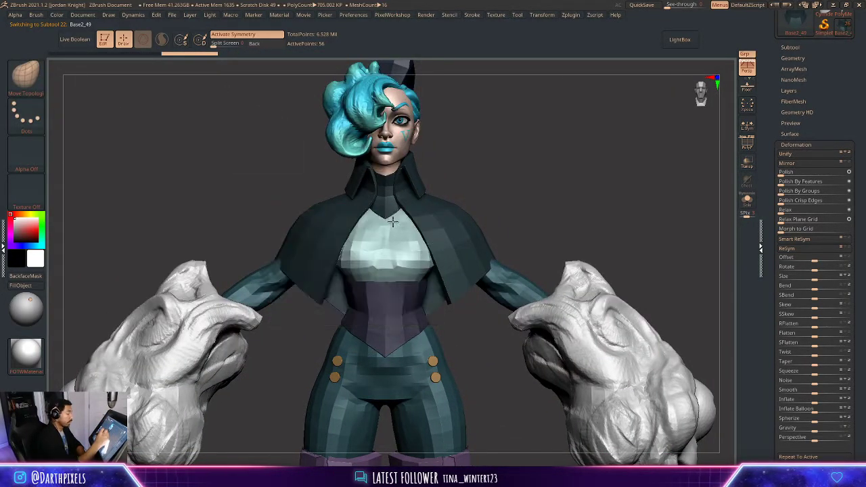
{"action": "left_click_drag", "start_coordinate": [470, 157], "coordinate": [409, 159]}
{"action": "key", "text": "space"}
{"action": "left_click_drag", "start_coordinate": [492, 133], "coordinate": [550, 139]}
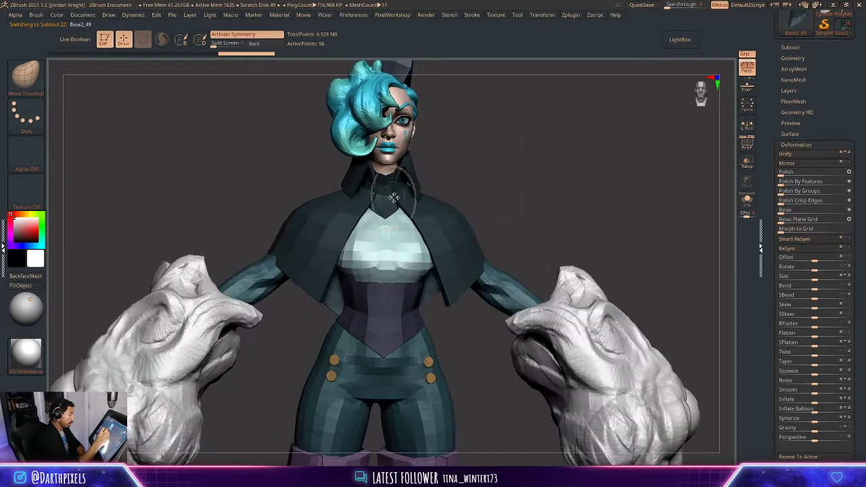
{"action": "mouse_move", "coordinate": [452, 157]}
{"action": "left_mouse_down"}
{"action": "mouse_move", "coordinate": [378, 196]}
{"action": "mouse_move", "coordinate": [449, 155]}
{"action": "mouse_move", "coordinate": [489, 151]}
{"action": "mouse_move", "coordinate": [457, 140]}
{"action": "mouse_move", "coordinate": [460, 124]}
{"action": "mouse_move", "coordinate": [467, 151]}
{"action": "left_mouse_up"}
{"action": "right_click_drag", "start_coordinate": [577, 149], "coordinate": [551, 172], "text": "ctrl"}
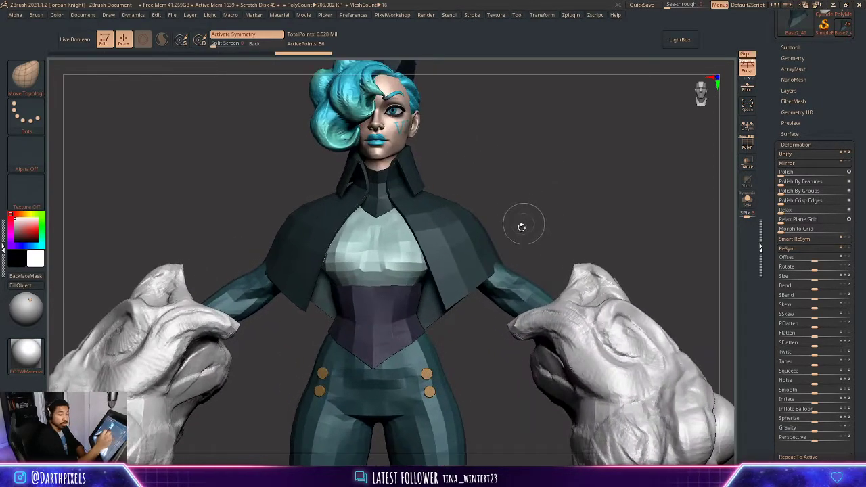
- Select the cape jacket and refine its shoulder and hem silhouette with the Move Topological brush from front and side
{"action": "key", "text": "space"}
{"action": "left_click_drag", "start_coordinate": [499, 226], "coordinate": [507, 227]}
{"action": "key", "text": "space"}
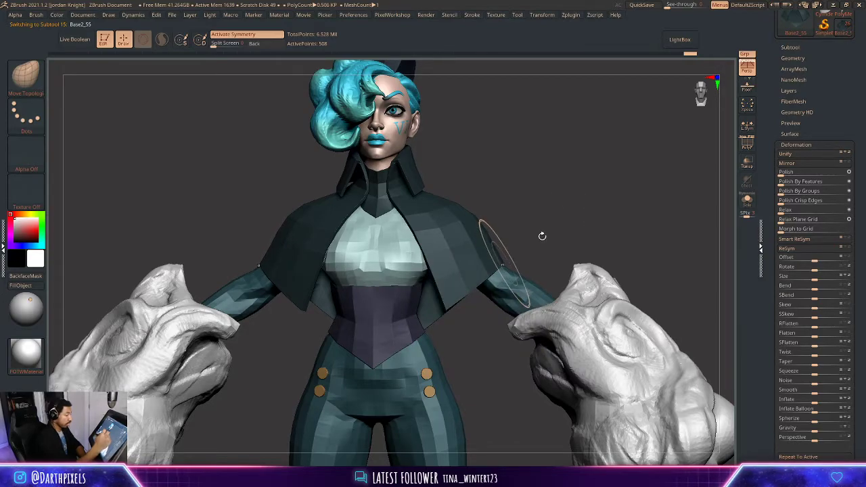
{"action": "left_click_drag", "start_coordinate": [542, 235], "coordinate": [508, 261]}
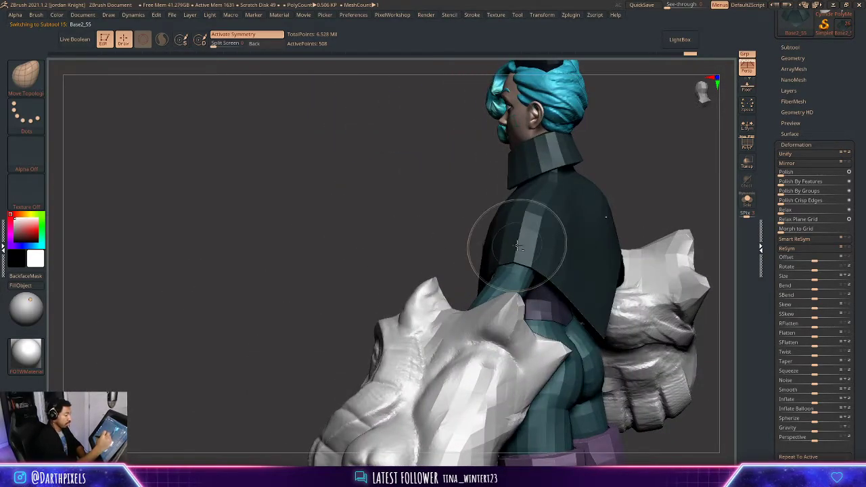
{"action": "left_click_drag", "start_coordinate": [641, 158], "coordinate": [567, 249]}
{"action": "key", "text": "space"}
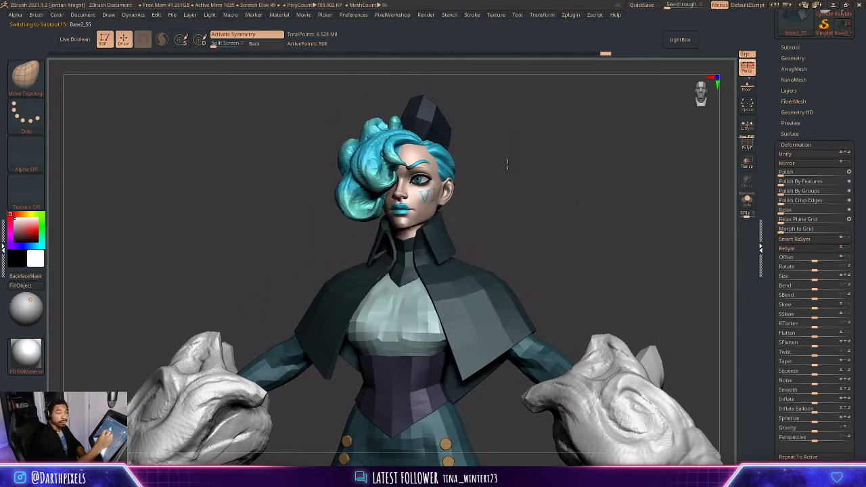
{"action": "left_click_drag", "start_coordinate": [507, 163], "coordinate": [507, 151]}
{"action": "key", "text": "space"}
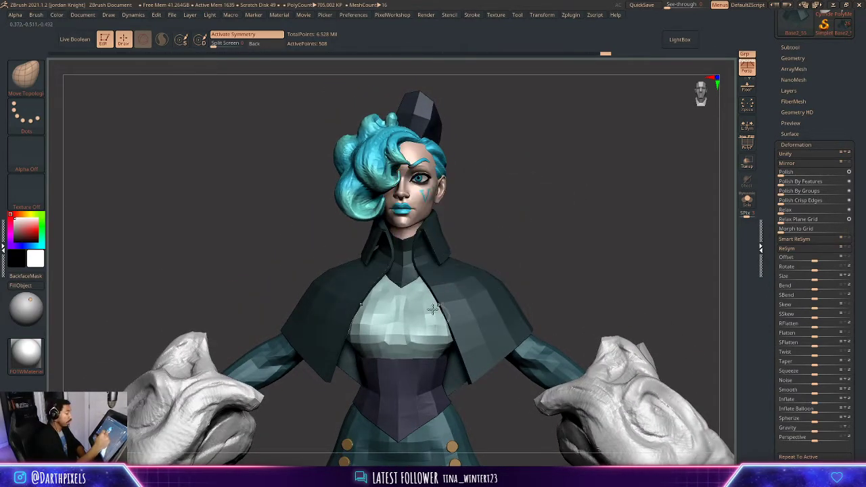
{"action": "left_click_drag", "start_coordinate": [525, 226], "coordinate": [550, 271], "text": "alt"}
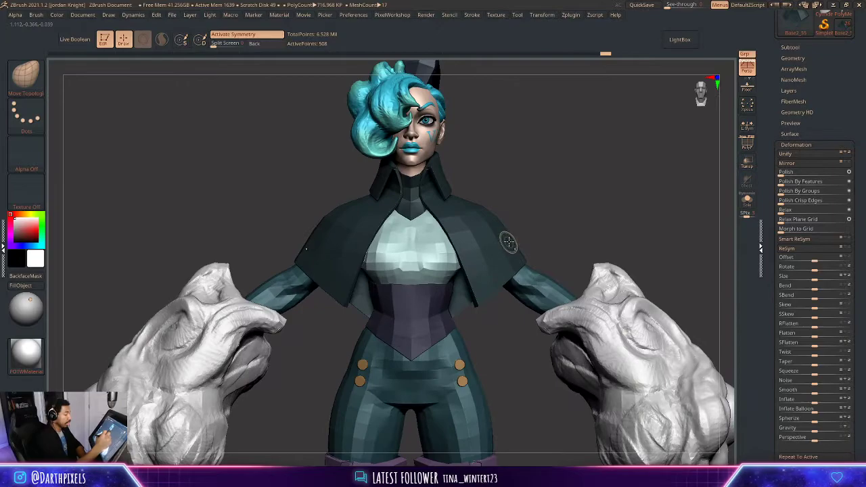
{"action": "left_click_drag", "start_coordinate": [551, 225], "coordinate": [522, 189]}
{"action": "key", "text": "space"}
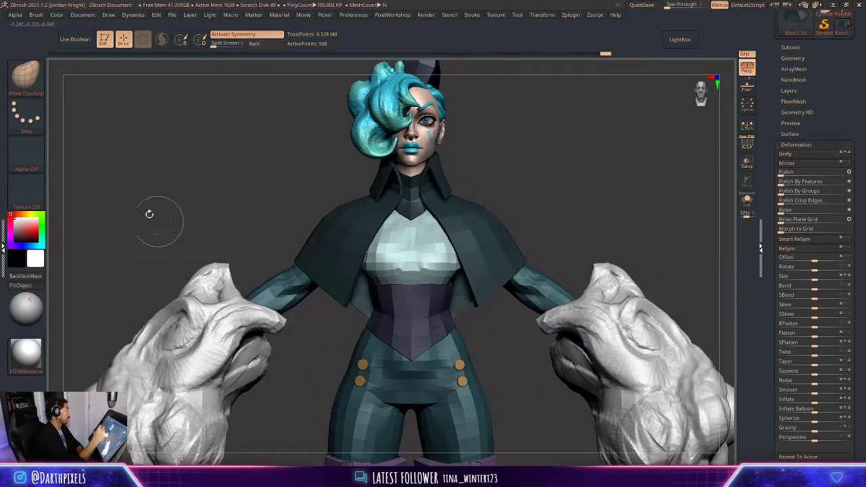
{"action": "left_click", "coordinate": [37, 80]}
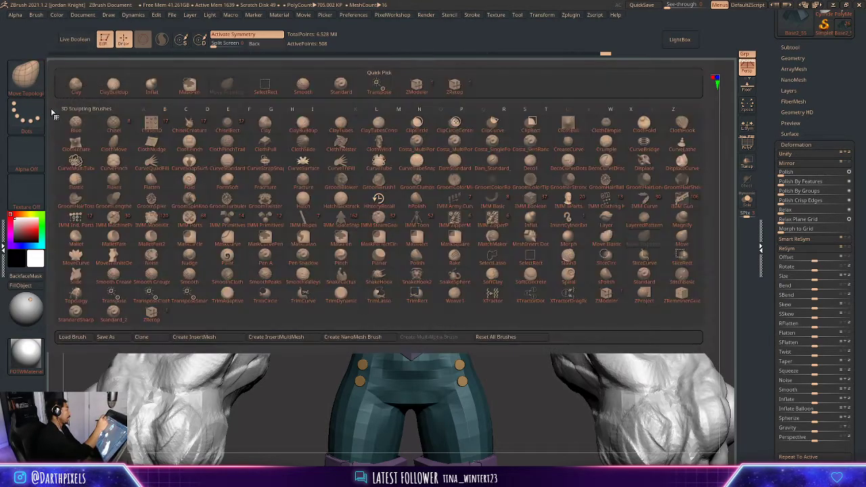
{"action": "left_click", "coordinate": [481, 262]}
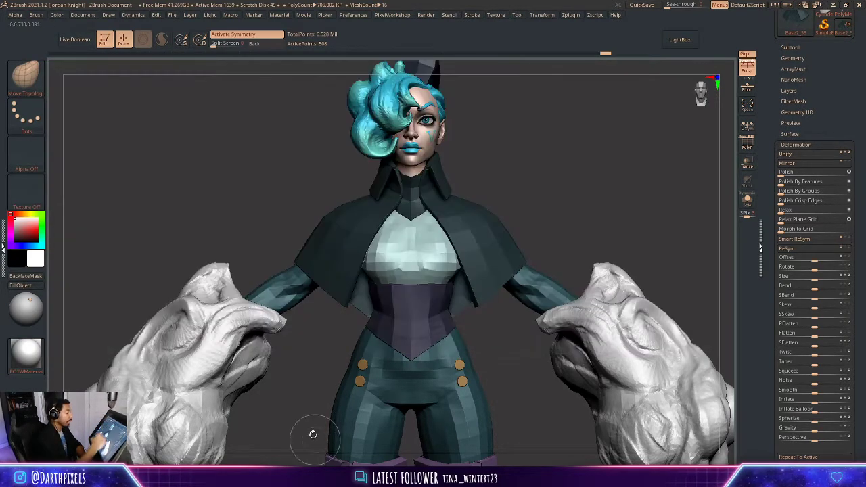
{"action": "left_click_drag", "start_coordinate": [508, 149], "coordinate": [485, 162]}
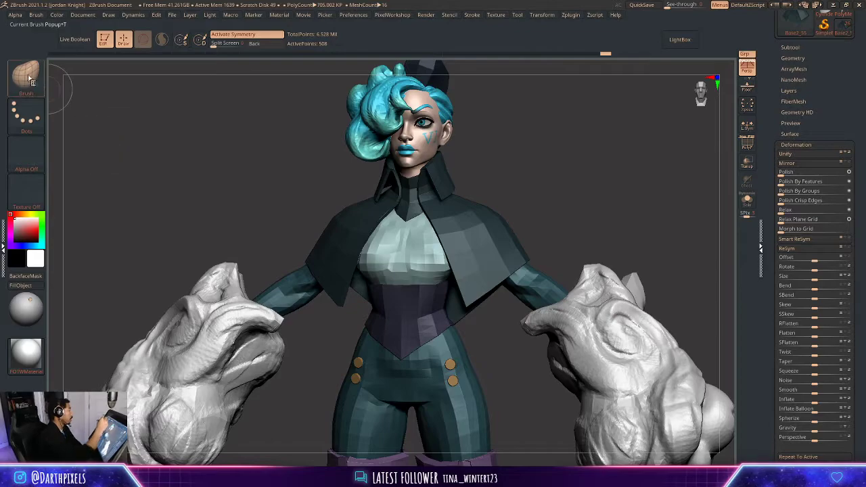
{"action": "mouse_move", "coordinate": [542, 176]}
{"action": "left_mouse_down"}
{"action": "mouse_move", "coordinate": [485, 215]}
{"action": "mouse_move", "coordinate": [560, 192]}
{"action": "mouse_move", "coordinate": [538, 203]}
{"action": "left_mouse_up"}
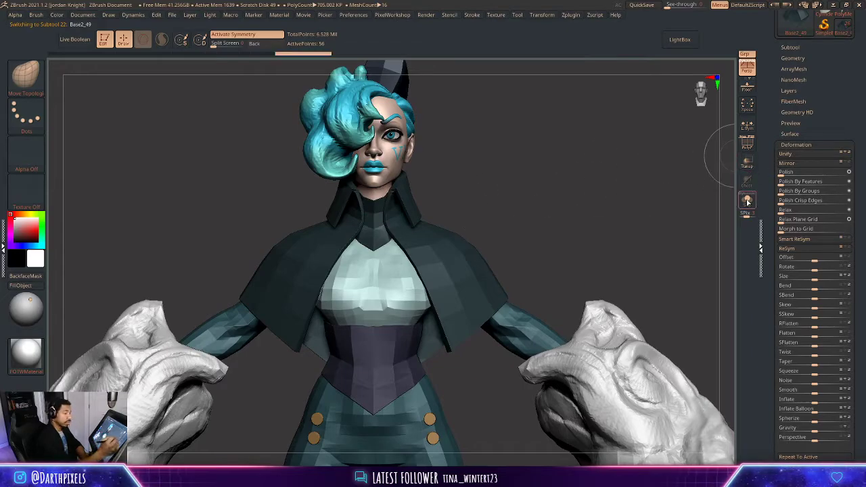
- Isolate the neck piece with its polyframe and insert an edge loop around its lower flare using ZModeler
{"action": "left_click", "coordinate": [747, 198]}
{"action": "mouse_move", "coordinate": [606, 204]}
{"action": "left_mouse_down"}
{"action": "mouse_move", "coordinate": [494, 197]}
{"action": "mouse_move", "coordinate": [513, 190]}
{"action": "mouse_move", "coordinate": [420, 211]}
{"action": "left_mouse_up"}
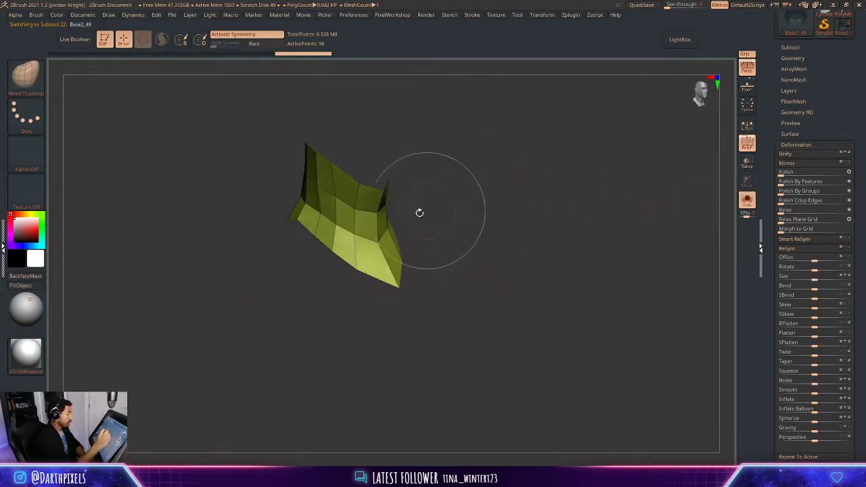
{"action": "key", "text": "b"}
{"action": "key", "text": "z"}
{"action": "key", "text": "m"}
{"action": "mouse_move", "coordinate": [450, 183]}
{"action": "left_mouse_down"}
{"action": "mouse_move", "coordinate": [406, 271]}
{"action": "mouse_move", "coordinate": [522, 174]}
{"action": "mouse_move", "coordinate": [706, 196]}
{"action": "left_mouse_up"}
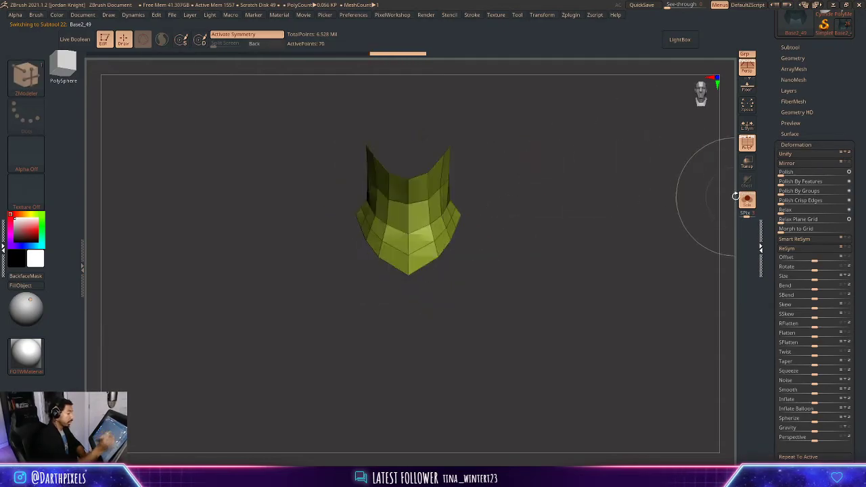
- Show the full character and examine how the neck piece sits inside the jacket's collar from several angles
{"action": "left_click", "coordinate": [747, 199]}
{"action": "left_click_drag", "start_coordinate": [559, 200], "coordinate": [416, 240]}
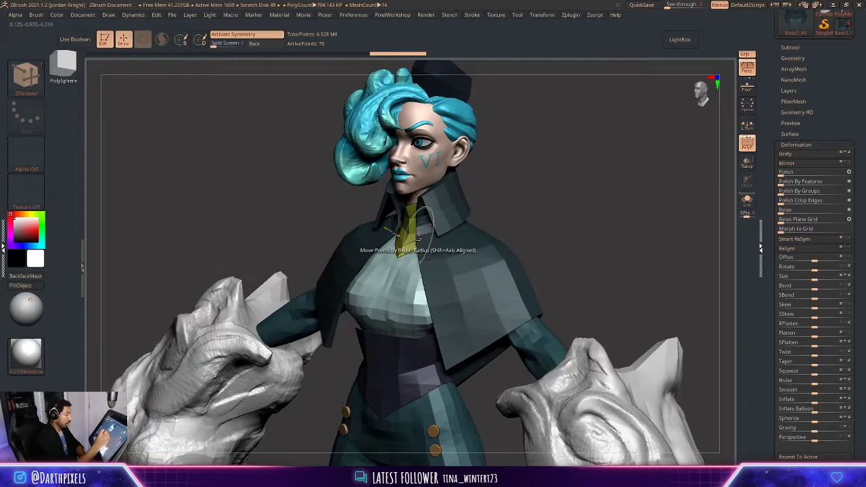
{"action": "mouse_move", "coordinate": [516, 180]}
{"action": "left_mouse_down"}
{"action": "mouse_move", "coordinate": [547, 180]}
{"action": "mouse_move", "coordinate": [505, 180]}
{"action": "left_mouse_up"}
{"action": "key", "text": "space"}
{"action": "left_click_drag", "start_coordinate": [516, 145], "coordinate": [560, 173], "text": "alt"}
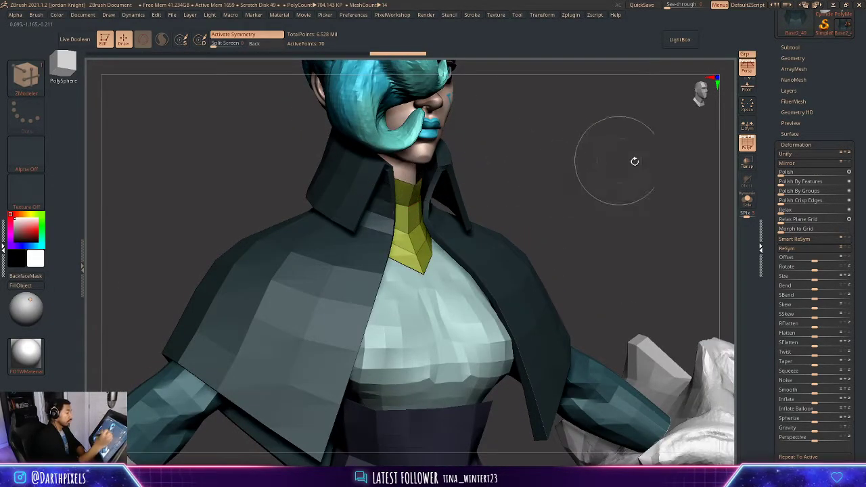
- Isolate the neck piece, hide its polyframe and enable Dynamic Subdiv for it
{"action": "left_click", "coordinate": [747, 199]}
{"action": "left_click_drag", "start_coordinate": [506, 181], "coordinate": [481, 248], "text": "alt"}
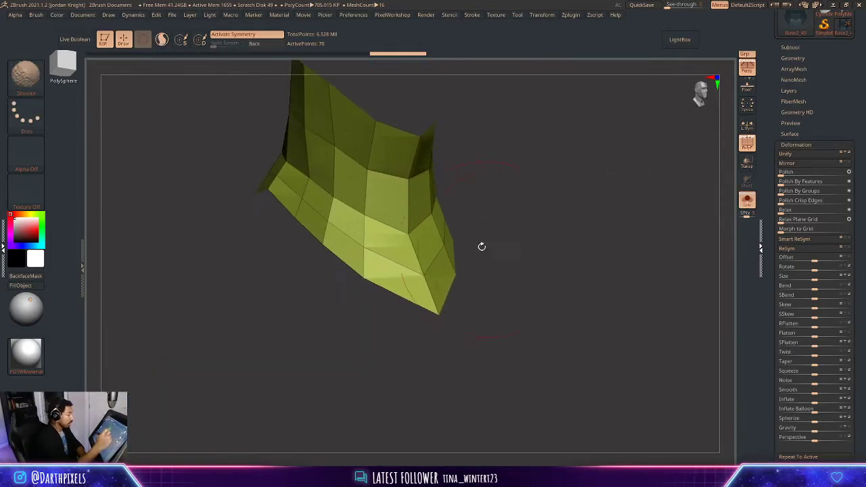
{"action": "key", "text": "shift+f"}
{"action": "left_click", "coordinate": [34, 85]}
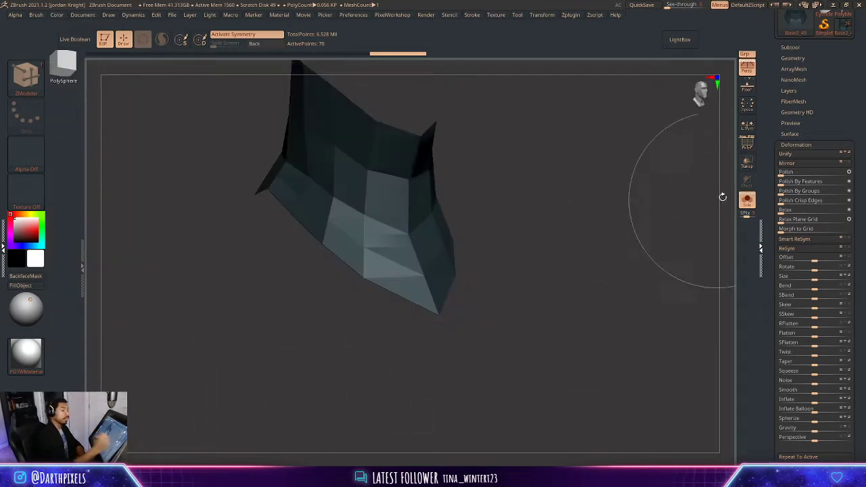
{"action": "left_click", "coordinate": [796, 58]}
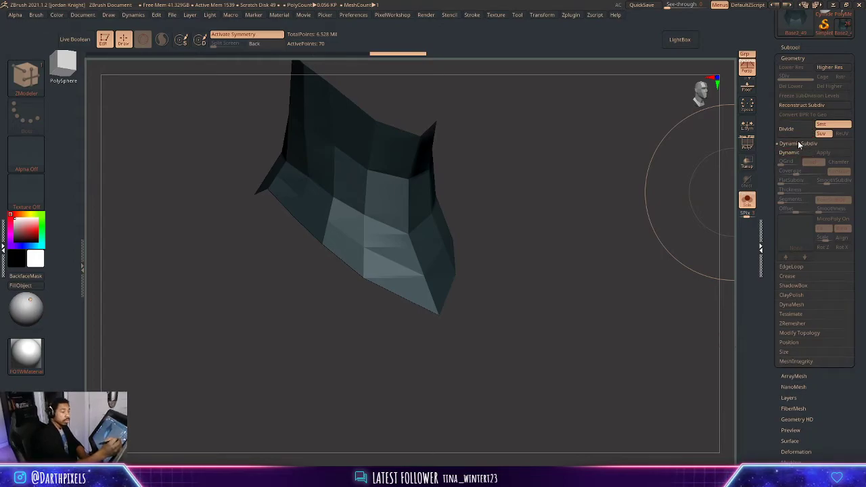
{"action": "left_click", "coordinate": [798, 144]}
{"action": "left_click", "coordinate": [799, 143]}
{"action": "left_click", "coordinate": [788, 152]}
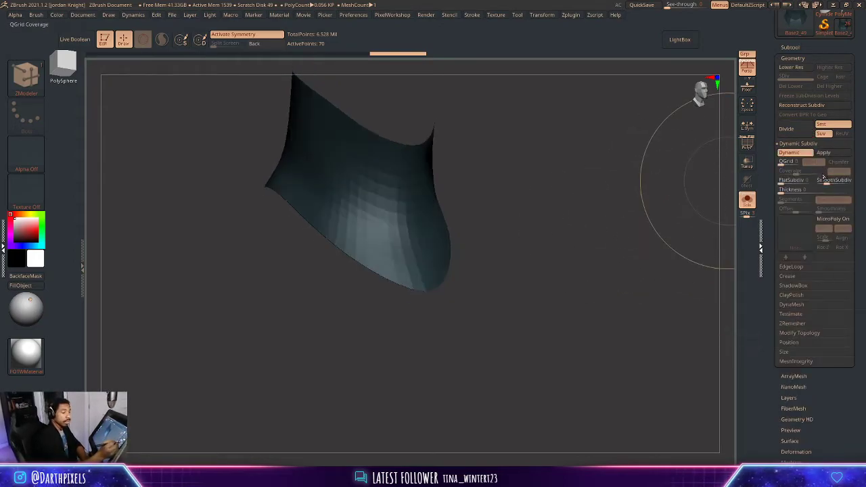
- Set the neck piece's SmoothSubdiv to 0 and give it a slight Dynamic Subdiv thickness
{"action": "left_click", "coordinate": [818, 181]}
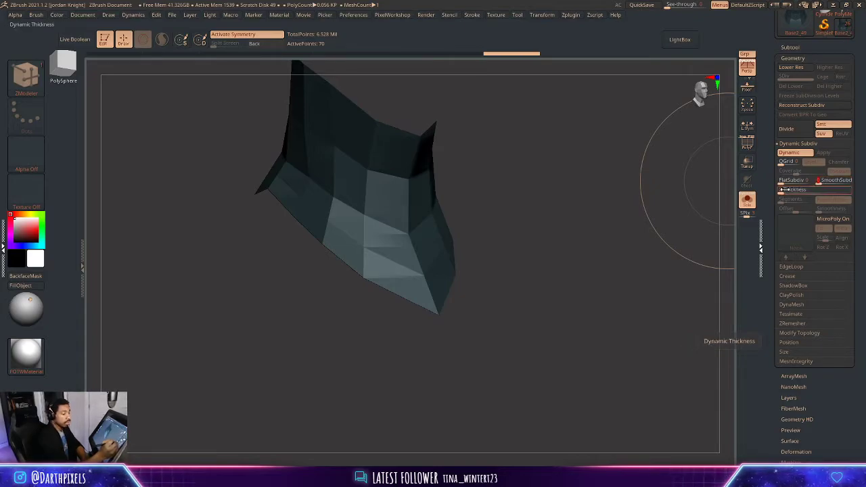
{"action": "left_click_drag", "start_coordinate": [783, 189], "coordinate": [798, 191]}
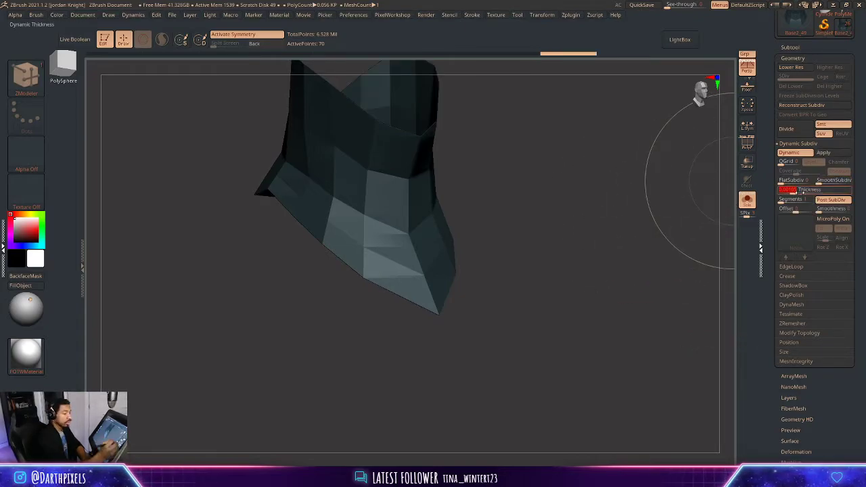
{"action": "left_click_drag", "start_coordinate": [799, 191], "coordinate": [807, 191]}
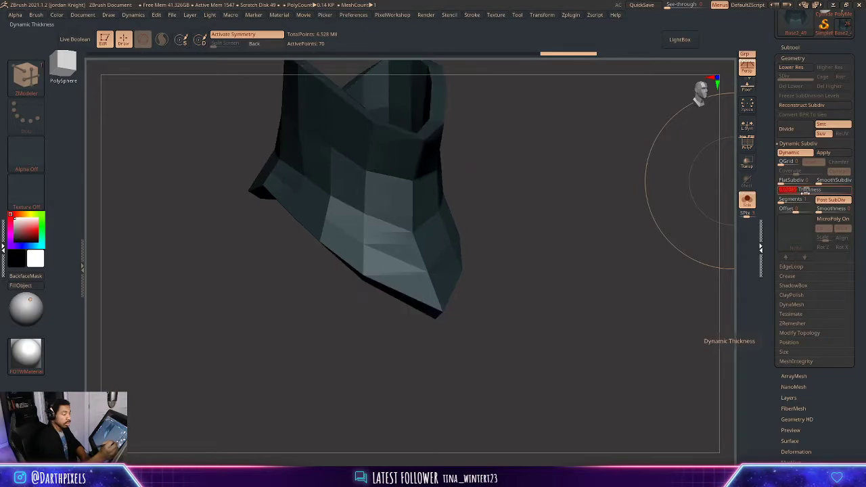
- Show the full character, set the neck piece's thickness Offset to -100 and check its fit against the chest
{"action": "left_click", "coordinate": [747, 200]}
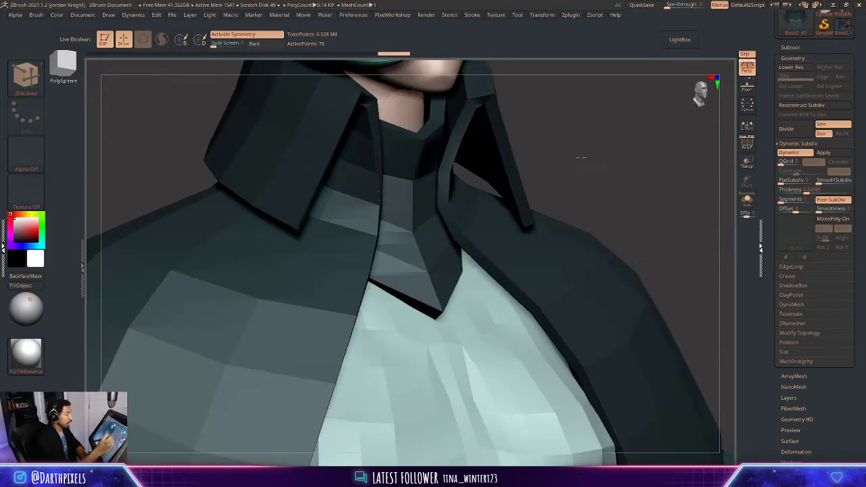
{"action": "left_click_drag", "start_coordinate": [580, 158], "coordinate": [616, 119], "text": "alt"}
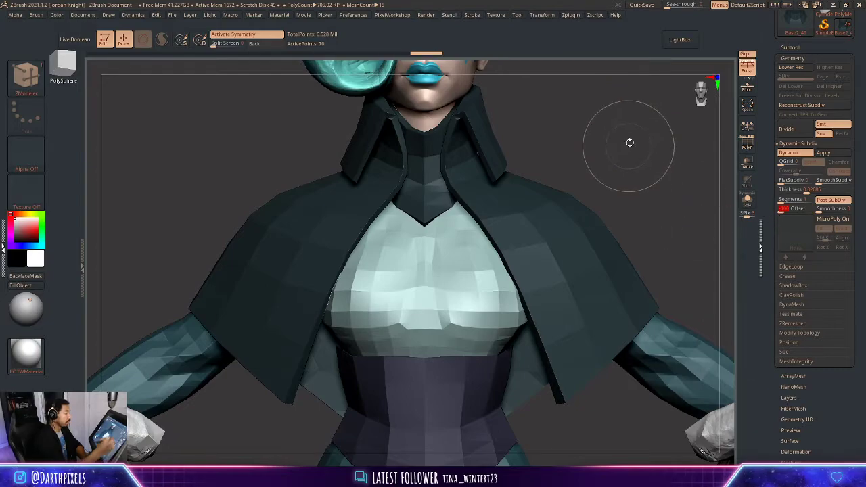
{"action": "left_click_drag", "start_coordinate": [632, 141], "coordinate": [617, 207]}
{"action": "mouse_move", "coordinate": [561, 172]}
{"action": "left_mouse_down"}
{"action": "mouse_move", "coordinate": [578, 183]}
{"action": "mouse_move", "coordinate": [570, 191]}
{"action": "mouse_move", "coordinate": [523, 202]}
{"action": "left_mouse_up"}
- Choose the Move Topological brush and examine the outfit from the waist up to the collar and head
{"action": "left_click", "coordinate": [27, 78]}
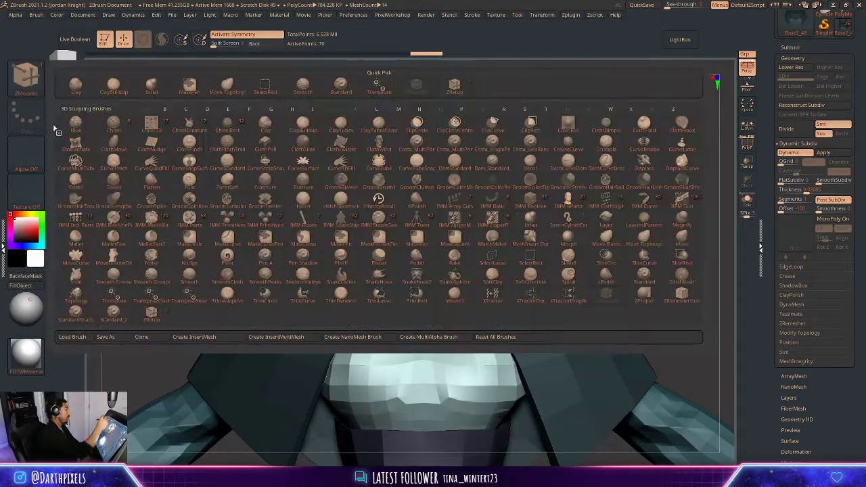
{"action": "left_click", "coordinate": [228, 85]}
{"action": "mouse_move", "coordinate": [537, 198]}
{"action": "left_mouse_down", "text": "alt"}
{"action": "mouse_move", "coordinate": [514, 232]}
{"action": "mouse_move", "coordinate": [475, 224]}
{"action": "left_mouse_up", "text": "alt"}
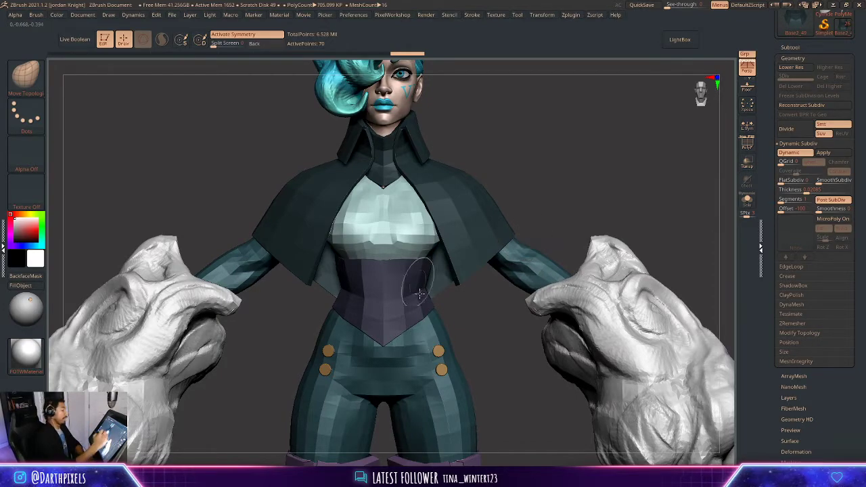
{"action": "left_click_drag", "start_coordinate": [474, 336], "coordinate": [425, 260], "text": "alt"}
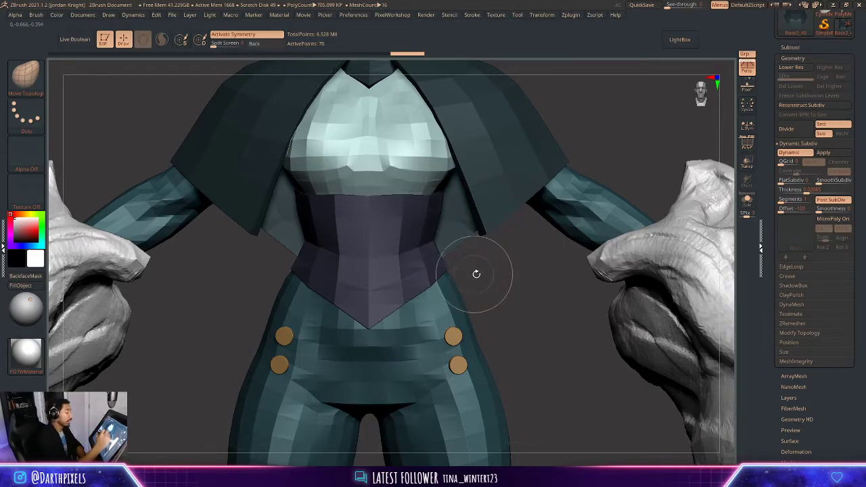
{"action": "left_click_drag", "start_coordinate": [477, 275], "coordinate": [496, 387], "text": "alt"}
{"action": "left_click_drag", "start_coordinate": [530, 114], "coordinate": [533, 248], "text": "alt"}
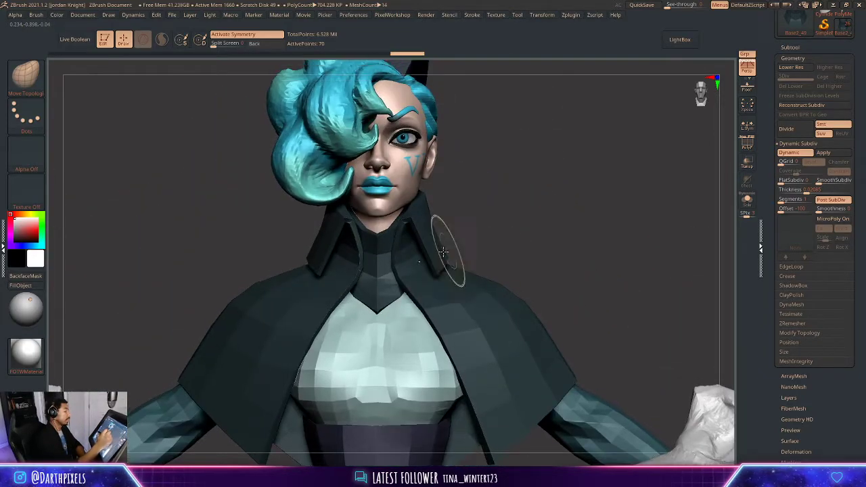
- Adjust the lower edges of the neck piece where they meet the jacket opening, using the Move Topological brush
{"action": "left_click_drag", "start_coordinate": [483, 233], "coordinate": [455, 236]}
{"action": "right_click", "coordinate": [397, 295]}
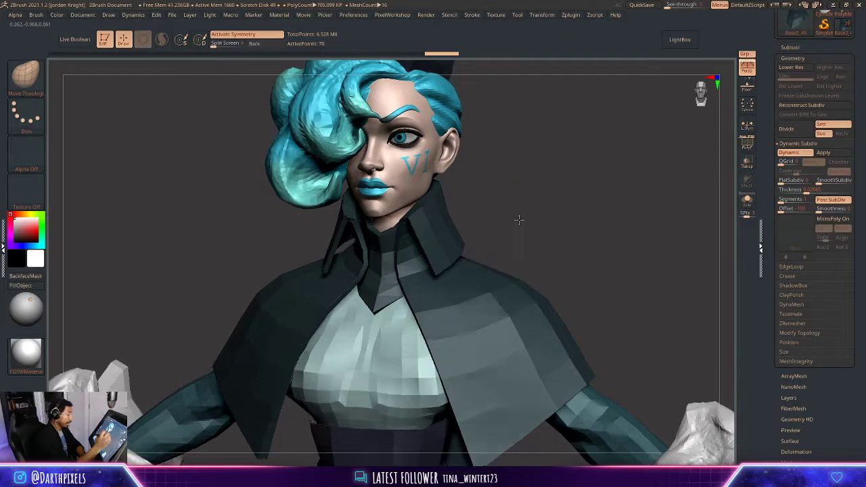
{"action": "left_click_drag", "start_coordinate": [518, 218], "coordinate": [540, 220]}
{"action": "right_click", "coordinate": [404, 295]}
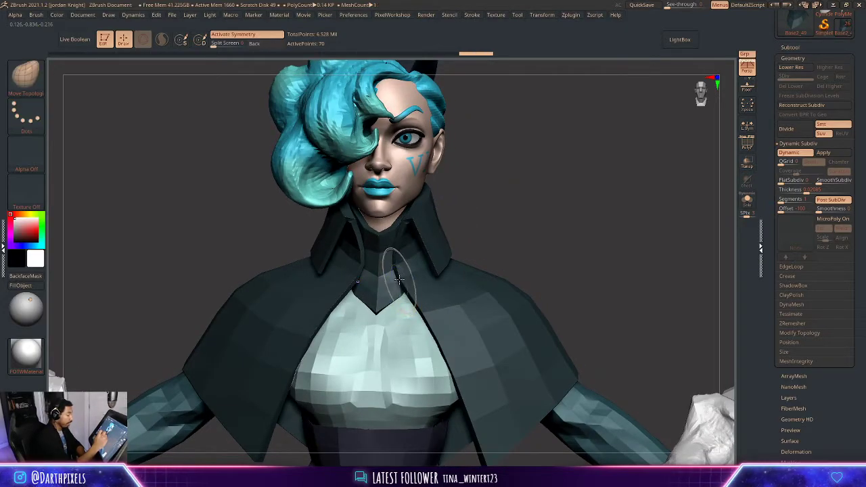
{"action": "right_click", "coordinate": [402, 287]}
{"action": "left_click_drag", "start_coordinate": [483, 209], "coordinate": [413, 235], "text": "alt"}
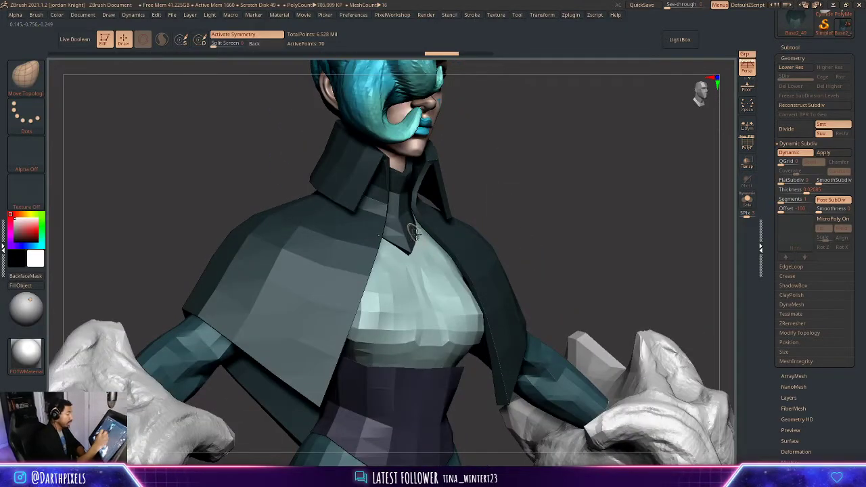
{"action": "right_click", "coordinate": [414, 234]}
- Isolate the neck piece, refine its lower front edge symmetrically and bring back the full character
{"action": "left_click", "coordinate": [746, 201]}
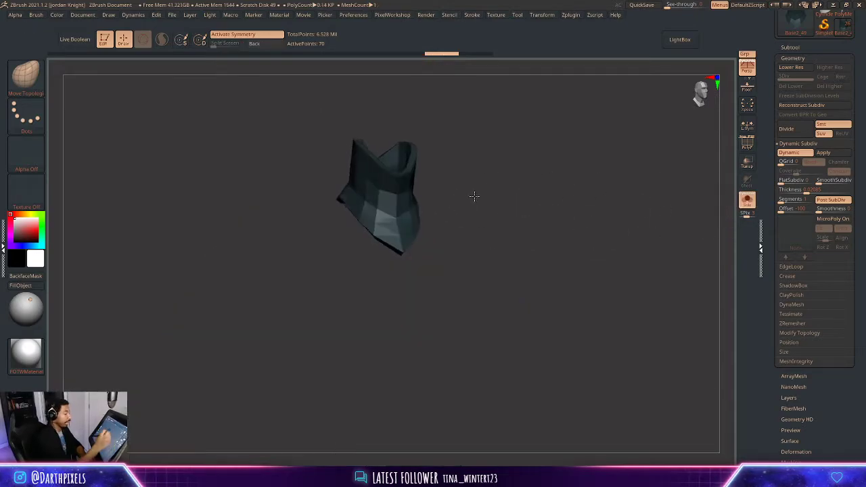
{"action": "left_click_drag", "start_coordinate": [474, 196], "coordinate": [417, 237]}
{"action": "right_click", "coordinate": [415, 224]}
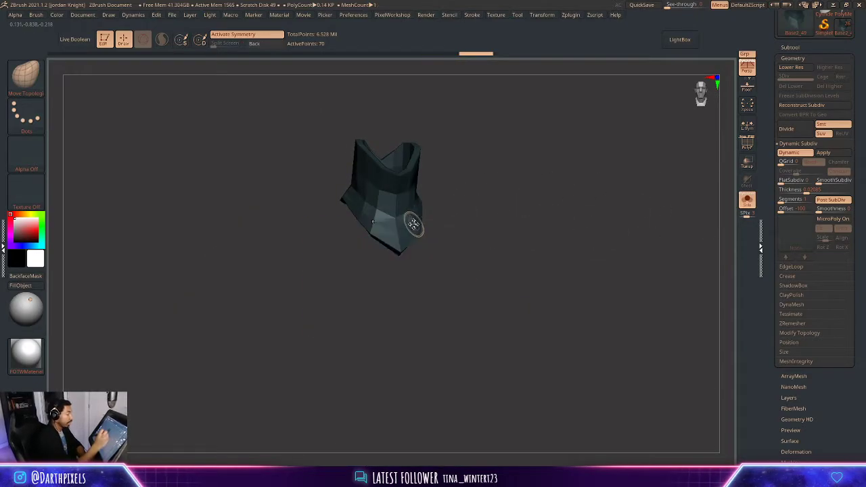
{"action": "right_click", "coordinate": [413, 222]}
{"action": "right_click_drag", "start_coordinate": [409, 224], "coordinate": [617, 138]}
{"action": "left_click", "coordinate": [747, 200]}
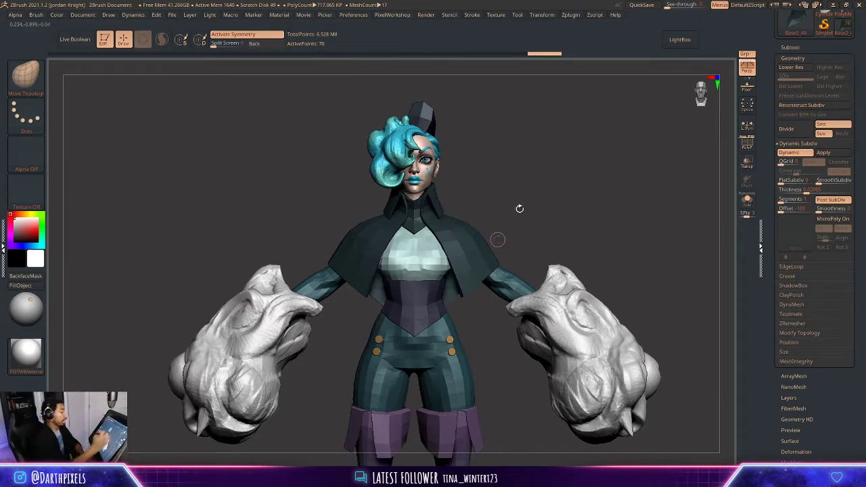
- Apply the Dynamic Subdiv thickness to the neck piece's mesh and turn its subdivision preview off
{"action": "right_click_drag", "start_coordinate": [519, 209], "coordinate": [528, 190]}
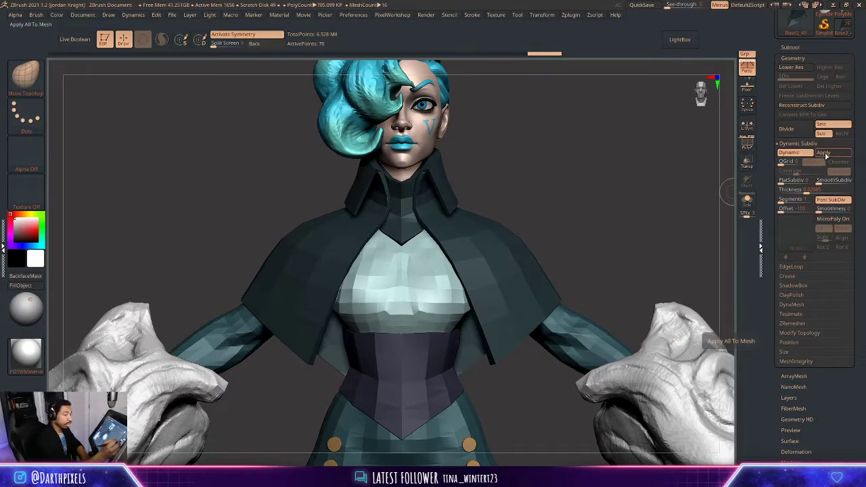
{"action": "key", "text": "shift+d"}
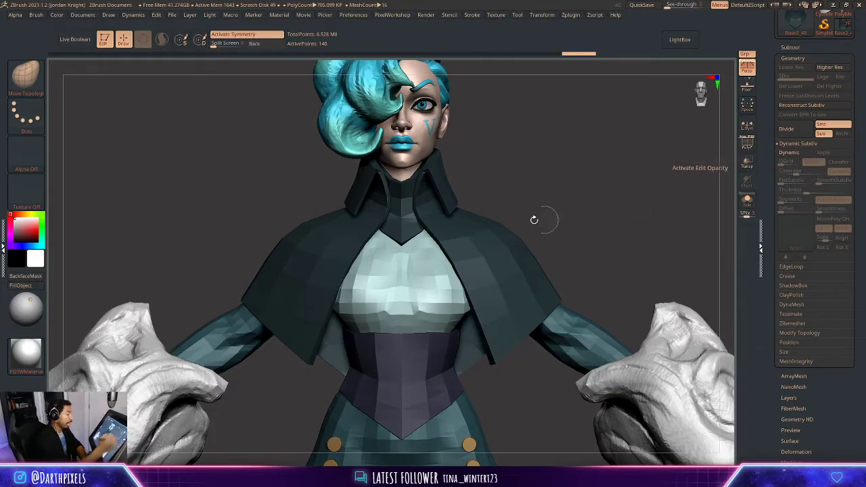
{"action": "left_click_drag", "start_coordinate": [530, 193], "coordinate": [522, 190]}
- Isolate the neck piece with polyframe shown, turn Dynamic Subdiv on and remove all creases from its edges
{"action": "key", "text": "shift+f"}
{"action": "left_click", "coordinate": [746, 201]}
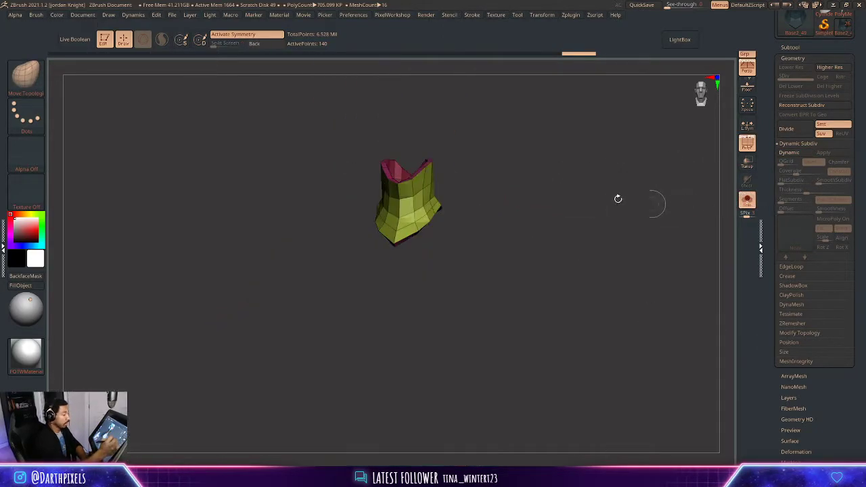
{"action": "key", "text": "f"}
{"action": "key", "text": "shift+f"}
{"action": "key", "text": "shift+f"}
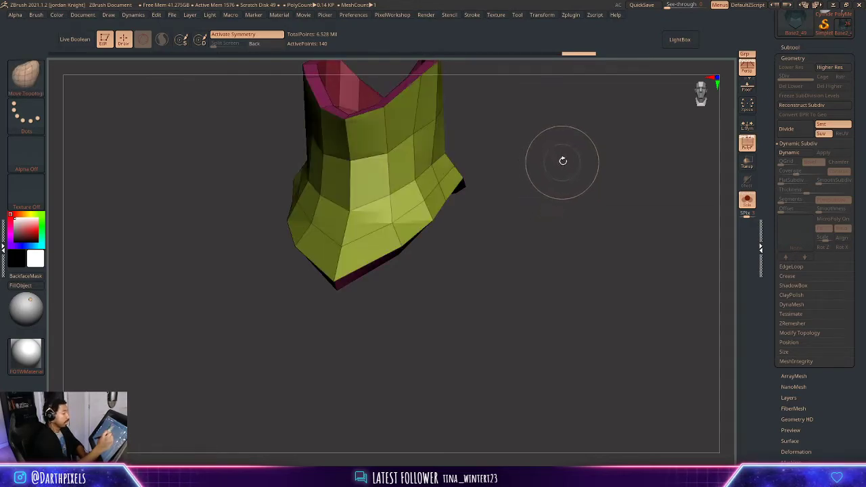
{"action": "left_click_drag", "start_coordinate": [563, 162], "coordinate": [560, 224], "text": "alt"}
{"action": "left_click", "coordinate": [805, 144]}
{"action": "left_click", "coordinate": [799, 163]}
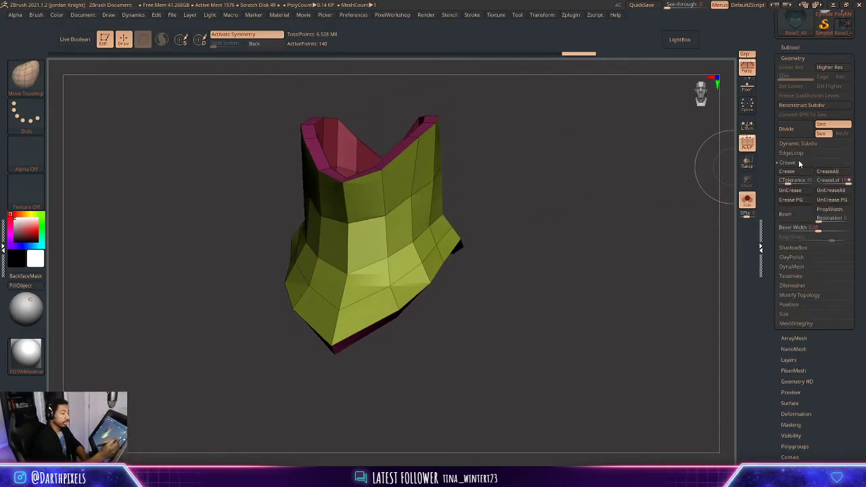
{"action": "left_click_drag", "start_coordinate": [557, 197], "coordinate": [458, 235]}
{"action": "key", "text": "d"}
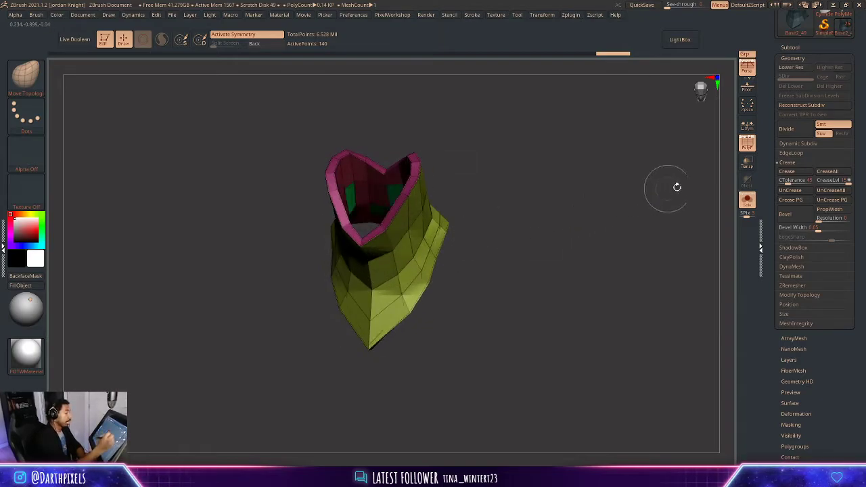
{"action": "left_click", "coordinate": [830, 191]}
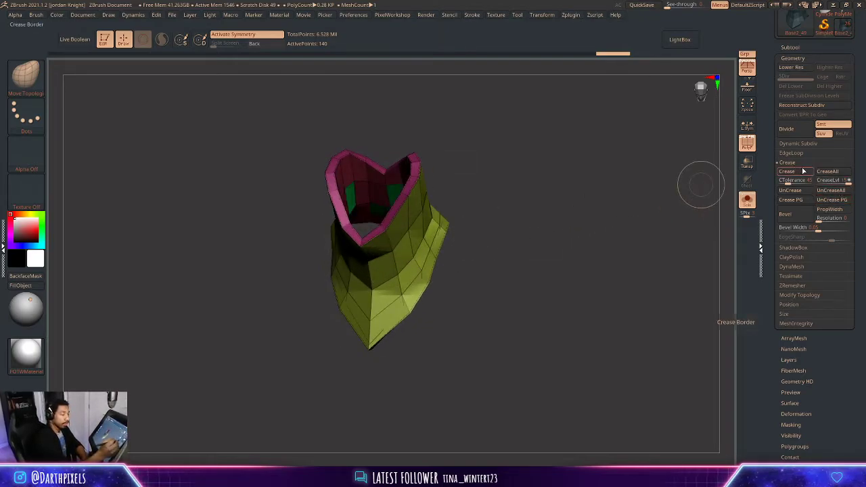
- Set the neck piece's Dynamic Subdiv thickness to 0 and raise its SmoothSubdiv level
{"action": "left_click", "coordinate": [787, 162]}
{"action": "left_click", "coordinate": [801, 144]}
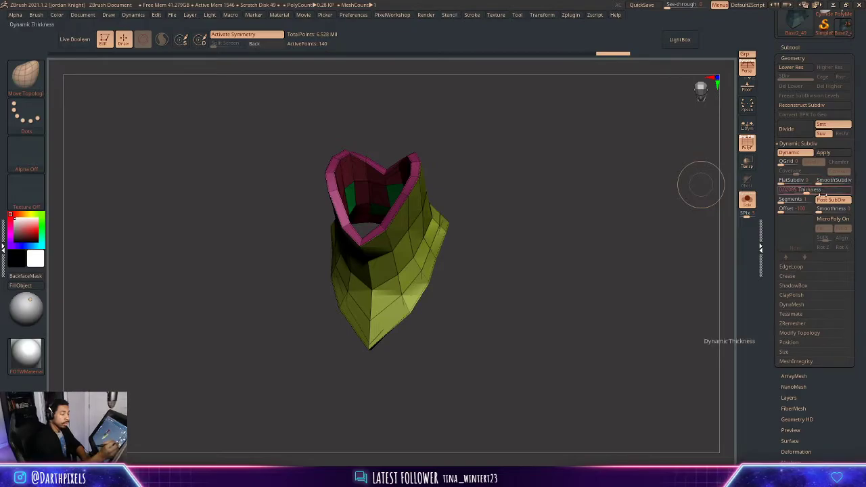
{"action": "left_click_drag", "start_coordinate": [615, 207], "coordinate": [583, 192]}
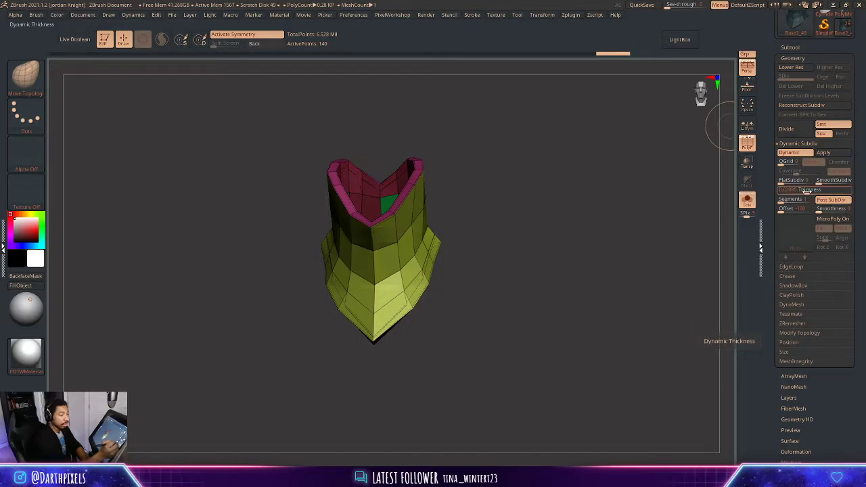
{"action": "left_click", "coordinate": [778, 190]}
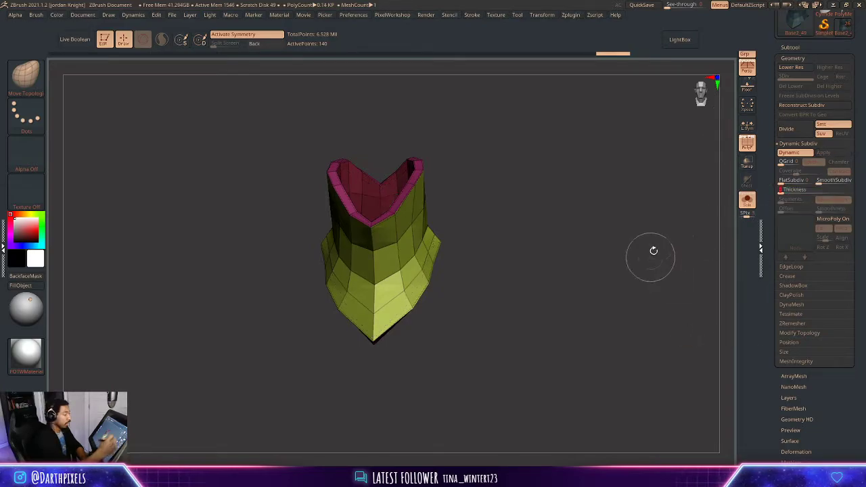
{"action": "left_click", "coordinate": [825, 181]}
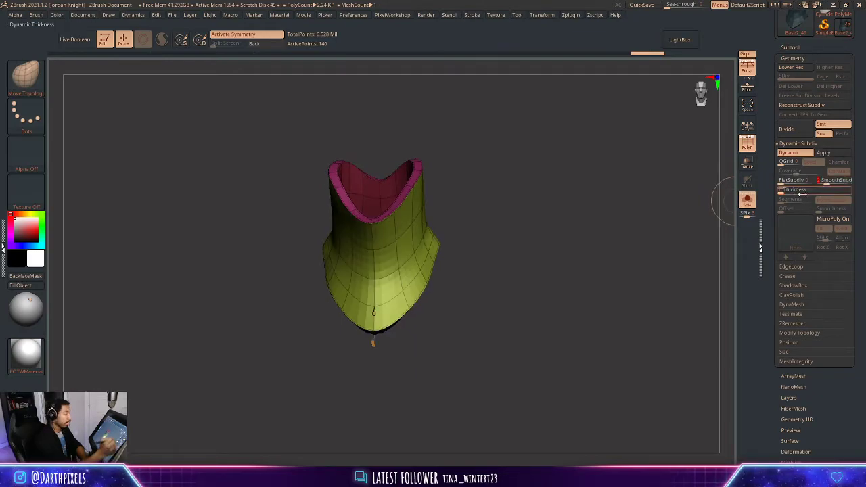
- Show the full character without polyframe and turn off the neck piece's Dynamic Subdiv preview
{"action": "left_click", "coordinate": [747, 202]}
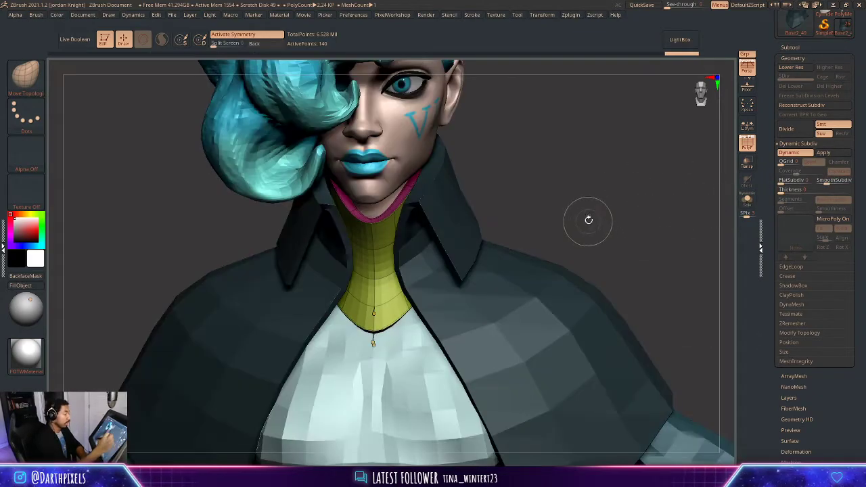
{"action": "key", "text": "shift+d"}
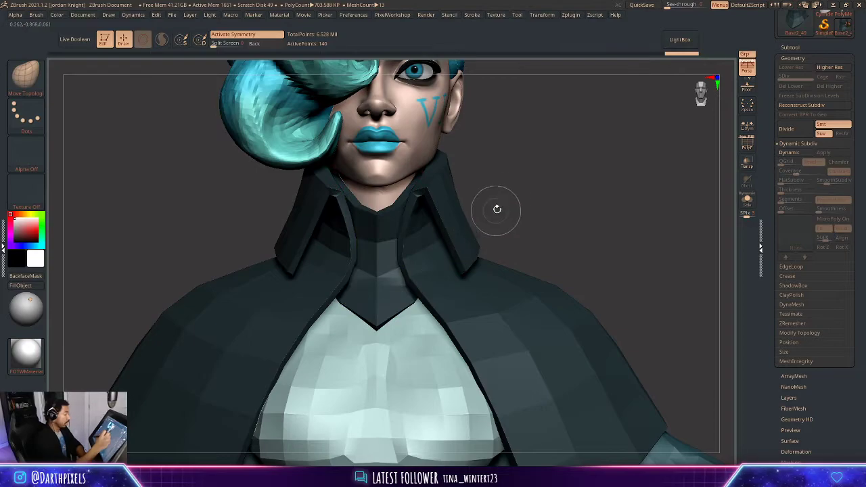
{"action": "mouse_move", "coordinate": [499, 207]}
{"action": "left_mouse_down"}
{"action": "mouse_move", "coordinate": [508, 189]}
{"action": "mouse_move", "coordinate": [471, 194]}
{"action": "mouse_move", "coordinate": [482, 210]}
{"action": "left_mouse_up"}
- Select the body subtool, isolate it and raise it to subdivision level 5 around the neck
{"action": "left_click", "coordinate": [414, 170], "text": "alt"}
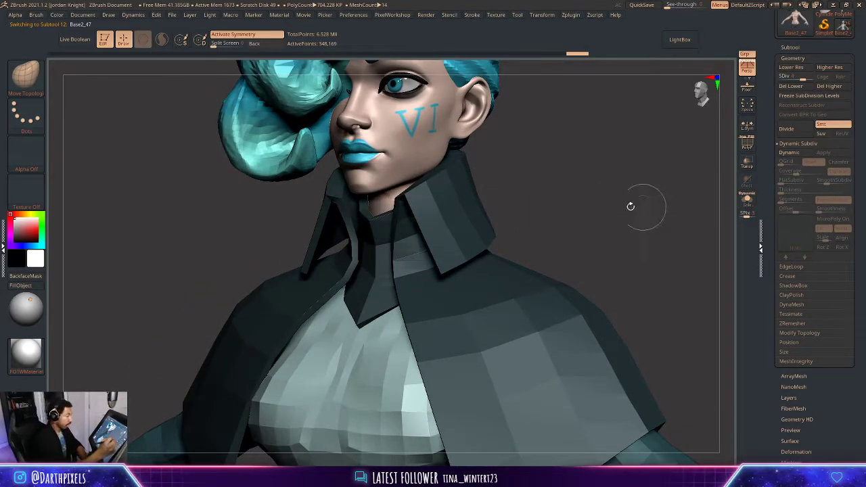
{"action": "left_click", "coordinate": [747, 201]}
{"action": "left_click_drag", "start_coordinate": [592, 216], "coordinate": [596, 187]}
{"action": "left_click_drag", "start_coordinate": [519, 192], "coordinate": [521, 237], "text": "alt"}
{"action": "key", "text": "d"}
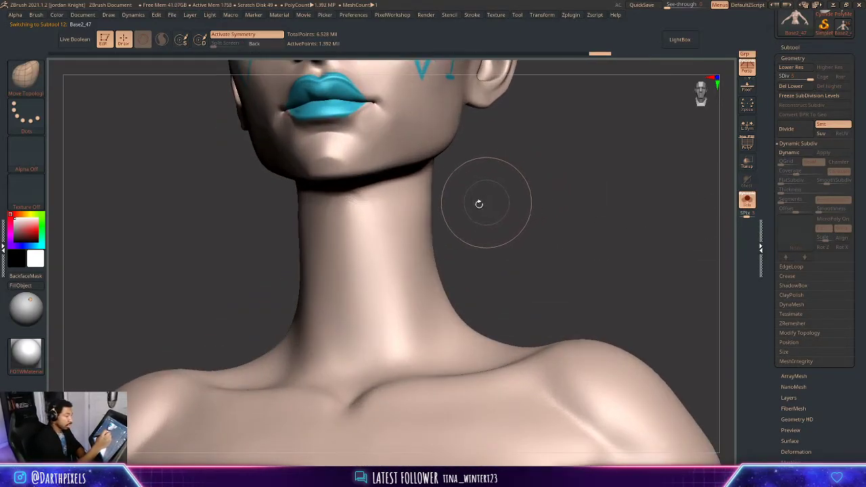
- Smooth the body's neck surface just below the jaw
{"action": "key", "text": "shift"}
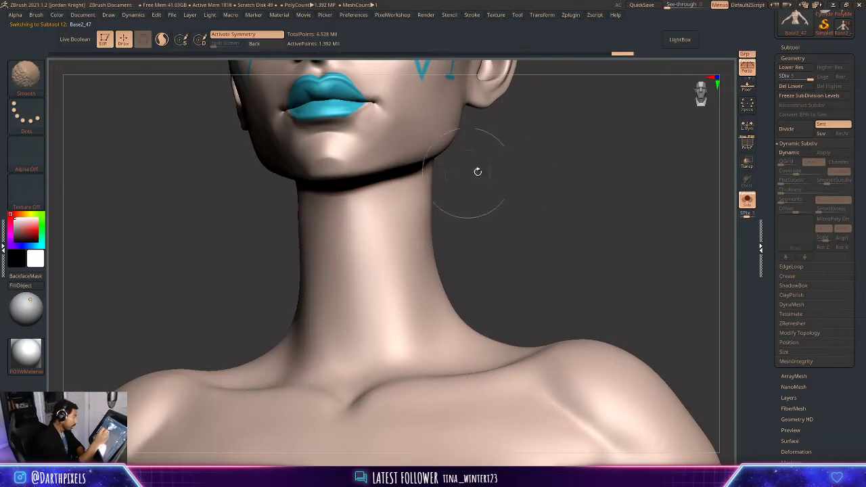
{"action": "left_click_drag", "start_coordinate": [477, 172], "coordinate": [464, 184]}
{"action": "left_click_drag", "start_coordinate": [512, 169], "coordinate": [524, 142]}
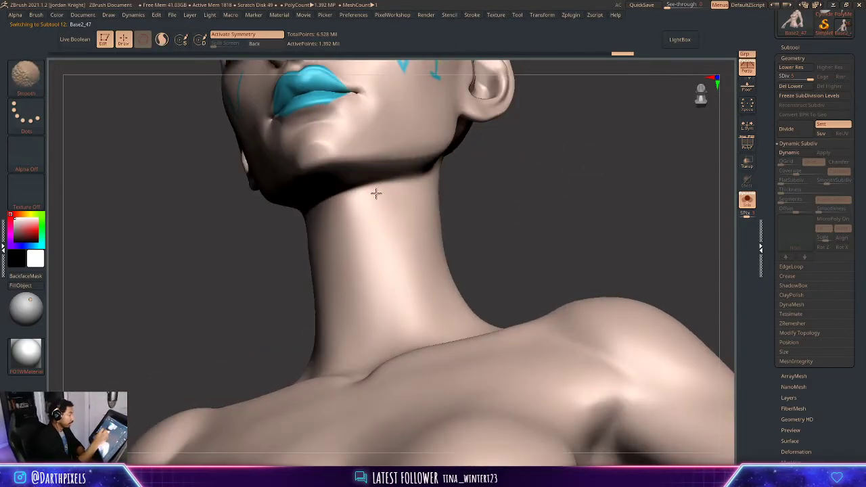
{"action": "key", "text": "space"}
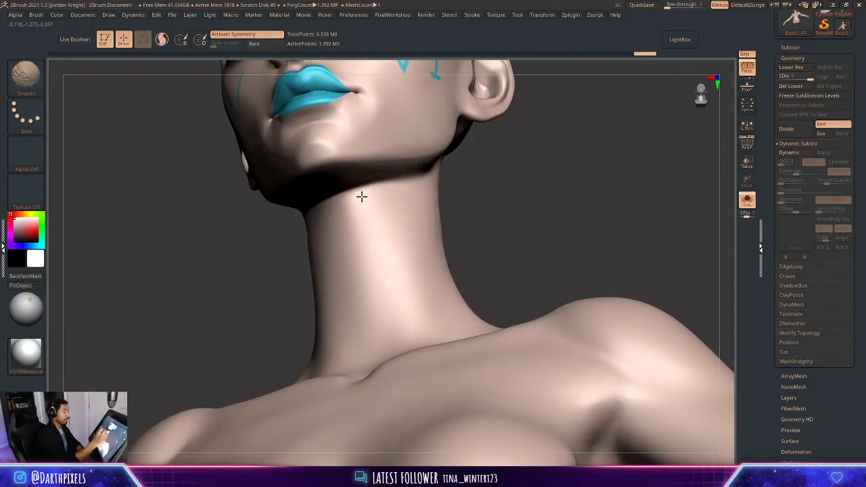
- Reshape the back of the head and neck in profile with Move Topological at subdivision level 3
{"action": "left_click_drag", "start_coordinate": [501, 190], "coordinate": [476, 165]}
{"action": "left_click_drag", "start_coordinate": [476, 164], "coordinate": [425, 223]}
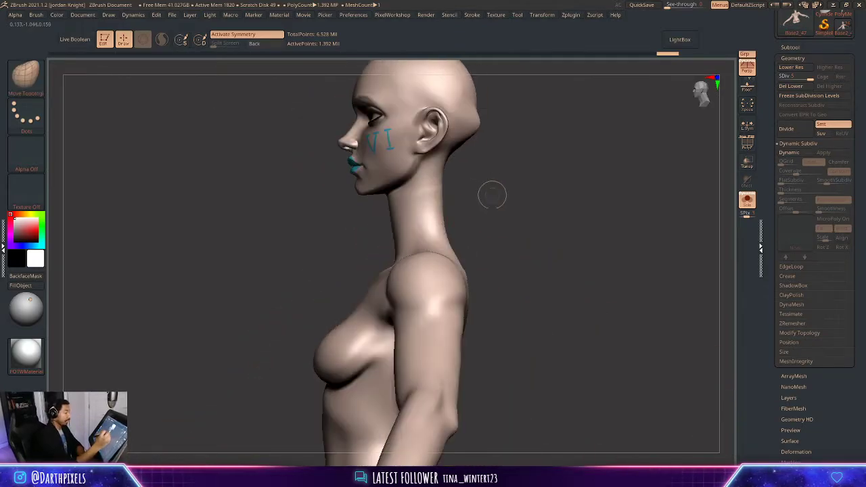
{"action": "mouse_move", "coordinate": [518, 193]}
{"action": "left_mouse_down"}
{"action": "mouse_move", "coordinate": [452, 183]}
{"action": "mouse_move", "coordinate": [473, 192]}
{"action": "mouse_move", "coordinate": [464, 244]}
{"action": "left_mouse_up"}
{"action": "key", "text": "space"}
{"action": "key", "text": "shift"}
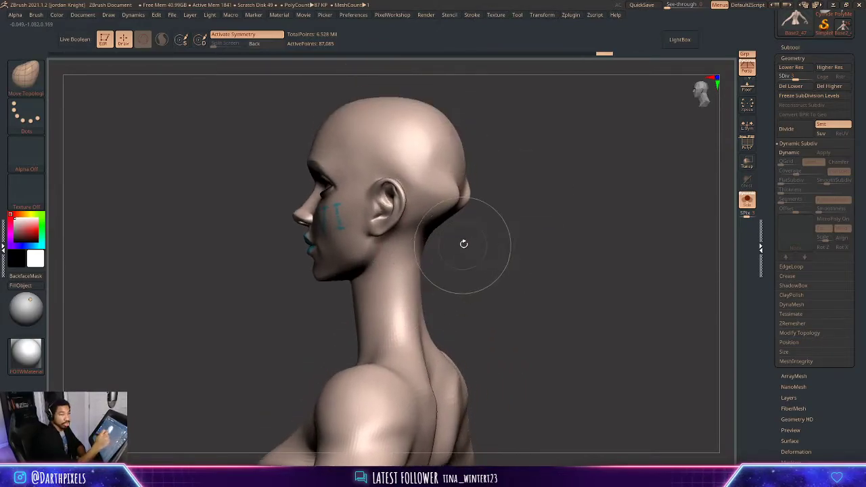
{"action": "left_click_drag", "start_coordinate": [467, 195], "coordinate": [501, 209]}
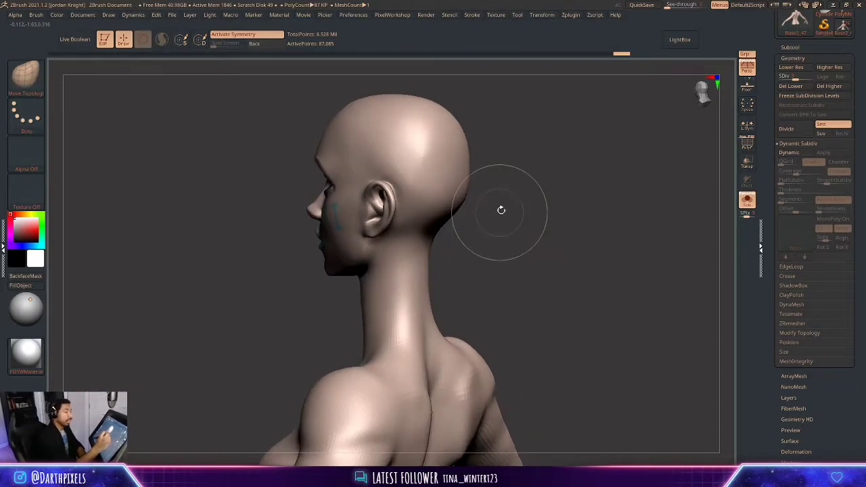
- Return the body to subdivision level 5 and smooth the base of the skull
{"action": "key", "text": "d"}
{"action": "key", "text": "d"}
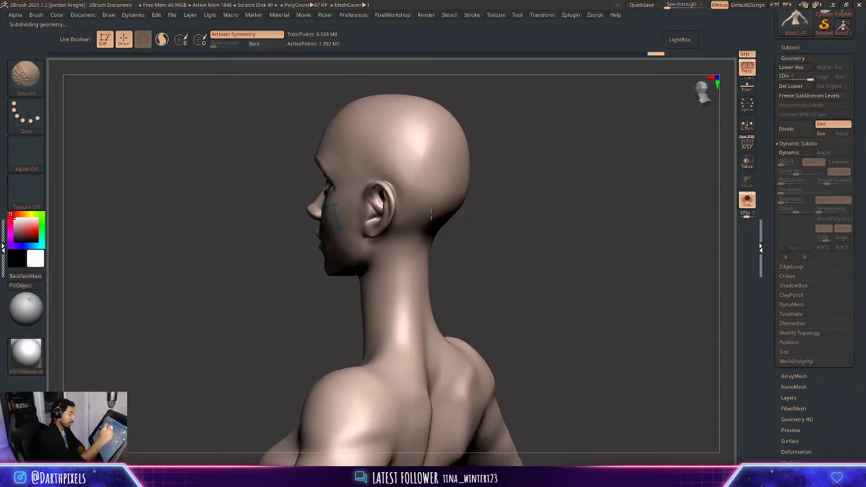
{"action": "left_click_drag", "start_coordinate": [430, 213], "coordinate": [518, 202]}
- Paint over the blue IV marking on the cheek that the hair covers, using the Paint brush and the sampled skin colour
{"action": "left_click_drag", "start_coordinate": [520, 204], "coordinate": [617, 247]}
{"action": "mouse_move", "coordinate": [616, 217]}
{"action": "left_mouse_down"}
{"action": "mouse_move", "coordinate": [609, 226]}
{"action": "mouse_move", "coordinate": [634, 218]}
{"action": "left_mouse_up"}
{"action": "key", "text": "c"}
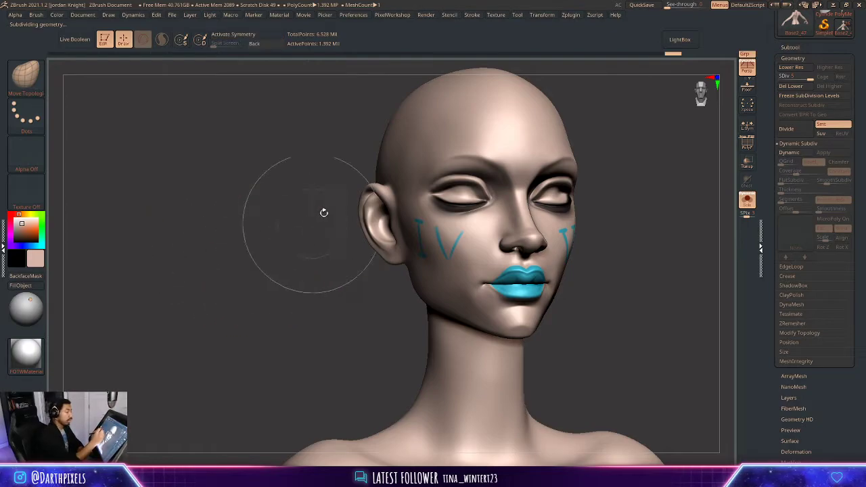
{"action": "key", "text": "b"}
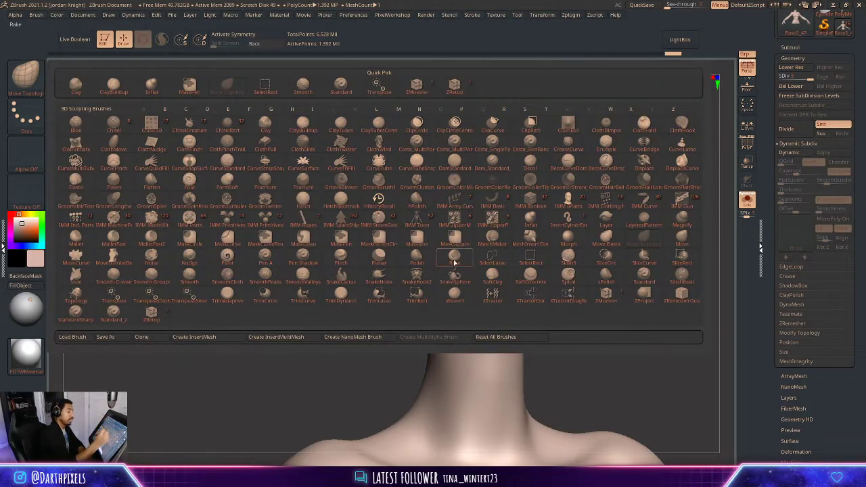
{"action": "left_click", "coordinate": [226, 256]}
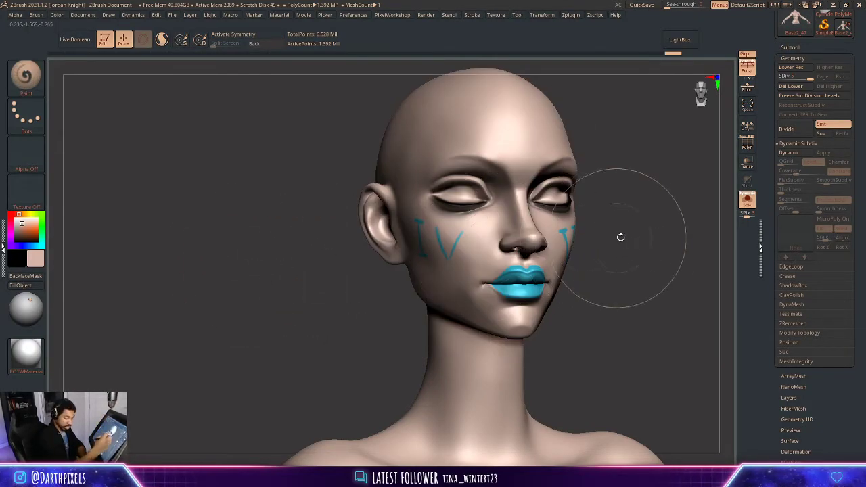
{"action": "key", "text": "space"}
{"action": "left_click_drag", "start_coordinate": [586, 147], "coordinate": [546, 164]}
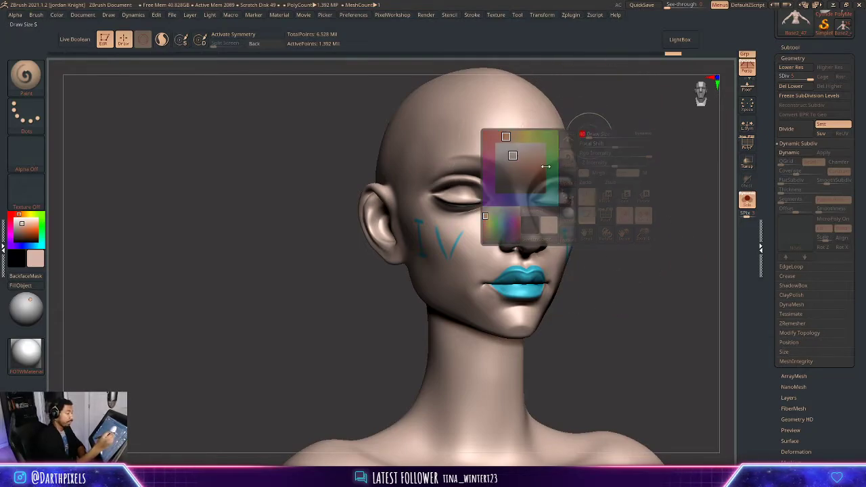
{"action": "left_click_drag", "start_coordinate": [460, 248], "coordinate": [454, 253]}
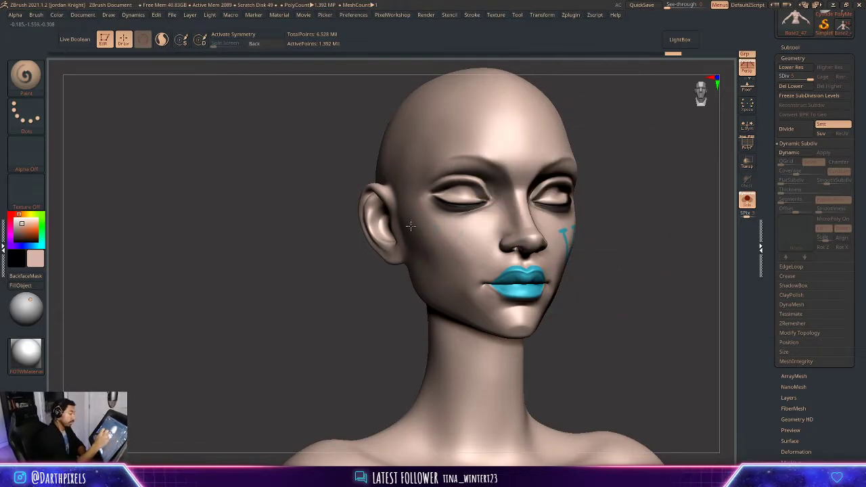
{"action": "mouse_move", "coordinate": [626, 167]}
{"action": "left_mouse_down"}
{"action": "mouse_move", "coordinate": [605, 175]}
{"action": "mouse_move", "coordinate": [576, 139]}
{"action": "mouse_move", "coordinate": [621, 162]}
{"action": "left_mouse_up"}
{"action": "left_click_drag", "start_coordinate": [643, 177], "coordinate": [578, 211]}
- Unhide the rest of the body and bring back all the other subtools around it
{"action": "left_click", "coordinate": [579, 228], "text": "ctrl+shift"}
{"action": "left_click_drag", "start_coordinate": [579, 211], "coordinate": [543, 190], "text": "alt"}
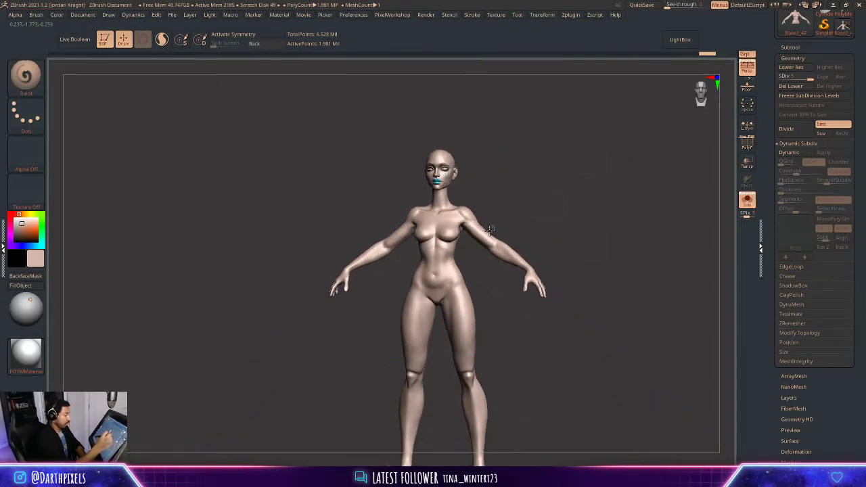
{"action": "left_click", "coordinate": [748, 202]}
{"action": "left_click_drag", "start_coordinate": [589, 220], "coordinate": [675, 245], "text": "alt"}
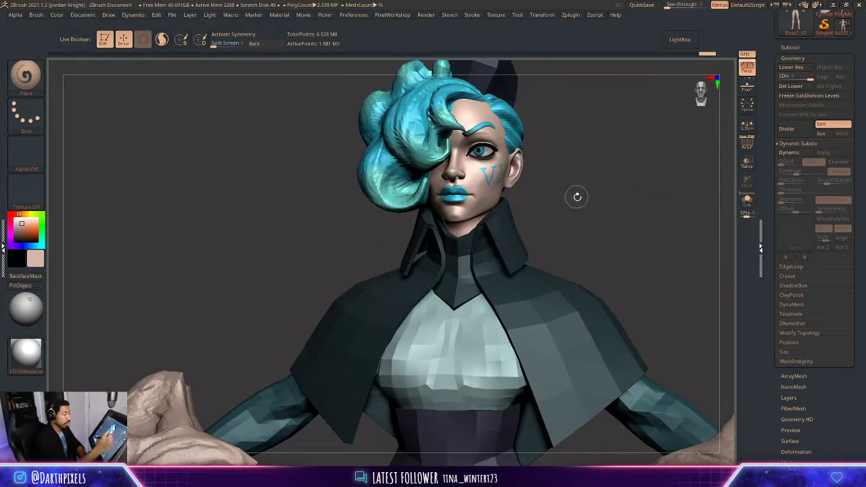
{"action": "left_click_drag", "start_coordinate": [574, 201], "coordinate": [556, 189], "text": "alt"}
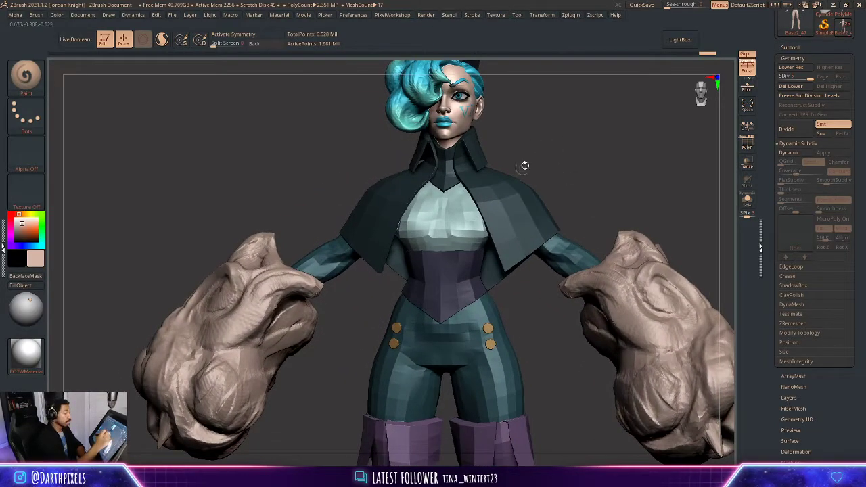
{"action": "left_click_drag", "start_coordinate": [525, 165], "coordinate": [484, 203]}
{"action": "left_click_drag", "start_coordinate": [554, 179], "coordinate": [495, 193]}
- Select the light-coloured chest garment, examine it in isolation without its wireframe, and return to the full character
{"action": "key", "text": "shift+f"}
{"action": "key", "text": "space"}
{"action": "left_click_drag", "start_coordinate": [498, 236], "coordinate": [508, 191], "text": "alt"}
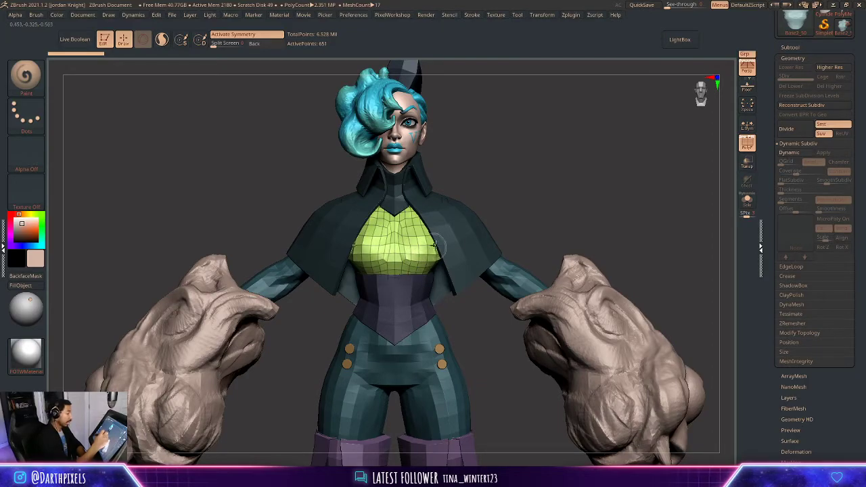
{"action": "left_click_drag", "start_coordinate": [498, 189], "coordinate": [483, 222]}
{"action": "left_click_drag", "start_coordinate": [523, 170], "coordinate": [522, 177], "text": "shift"}
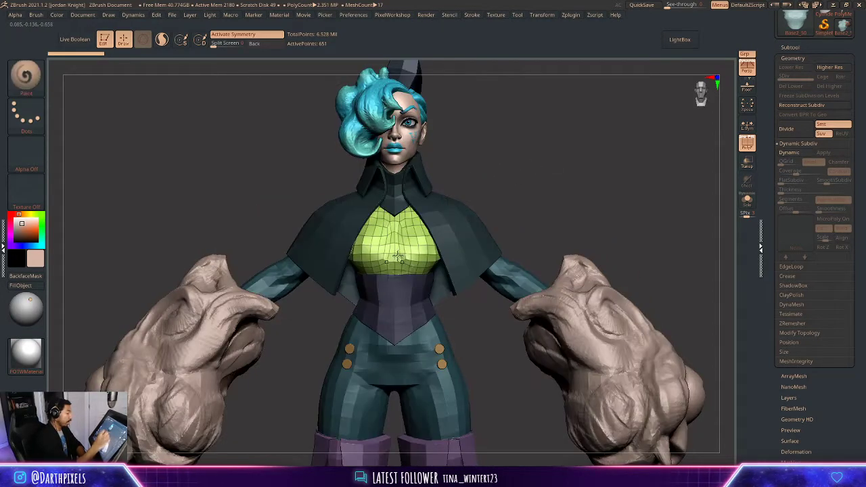
{"action": "left_click", "coordinate": [748, 202]}
{"action": "key", "text": "shift+f"}
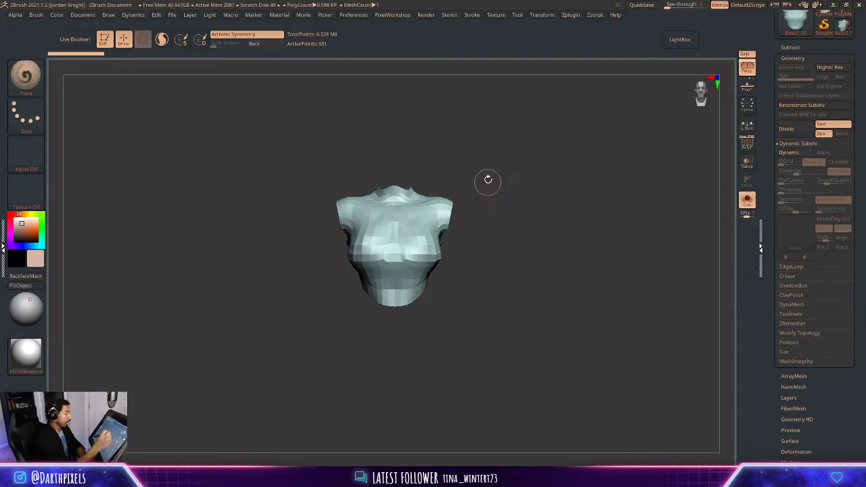
{"action": "key", "text": "f"}
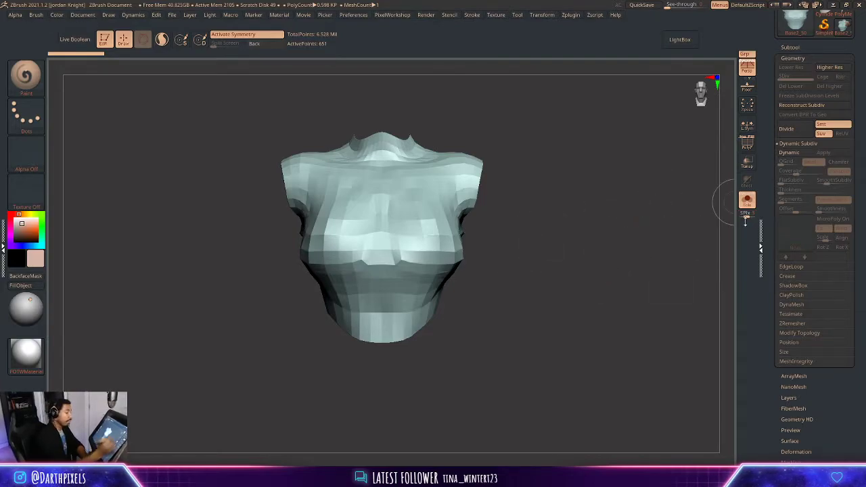
{"action": "left_click", "coordinate": [747, 201]}
{"action": "mouse_move", "coordinate": [513, 284]}
{"action": "left_mouse_down", "text": "alt"}
{"action": "mouse_move", "coordinate": [506, 139]}
{"action": "mouse_move", "coordinate": [560, 134]}
{"action": "mouse_move", "coordinate": [545, 138]}
{"action": "left_mouse_up", "text": "alt"}
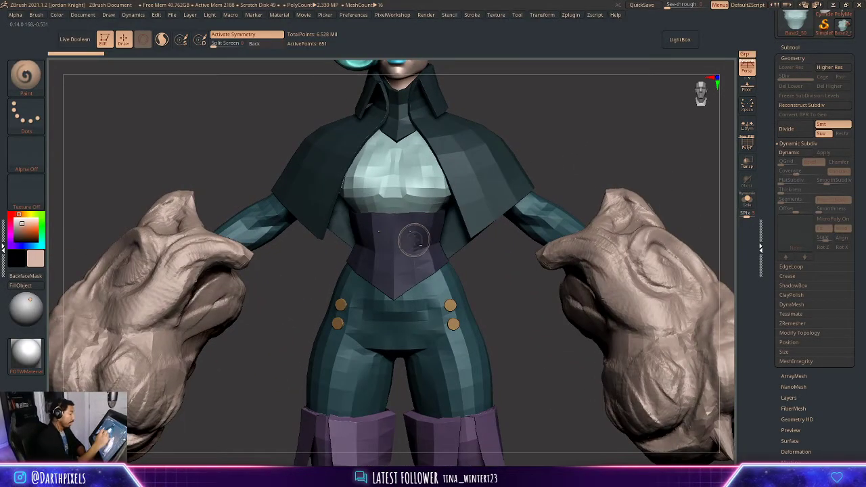
- Select the corset subtool, switch to the ZModeler brush and isolate the corset with its wireframe shown
{"action": "left_click", "coordinate": [431, 275], "text": "alt"}
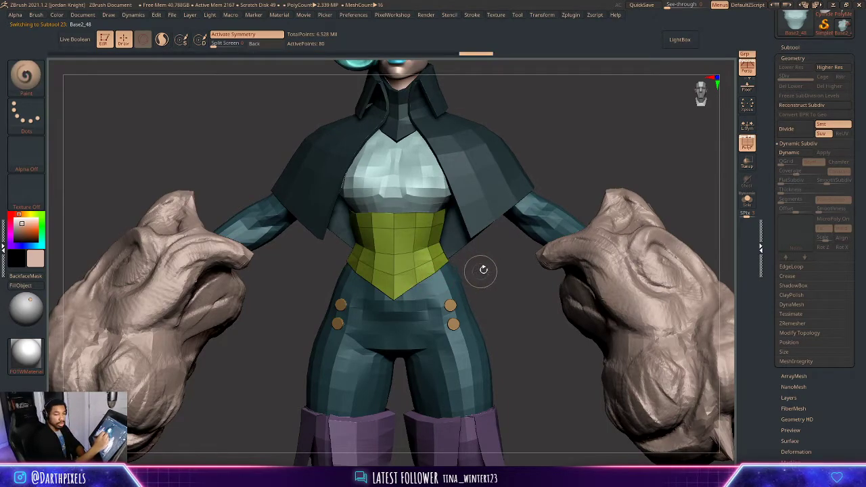
{"action": "left_click_drag", "start_coordinate": [483, 270], "coordinate": [488, 298]}
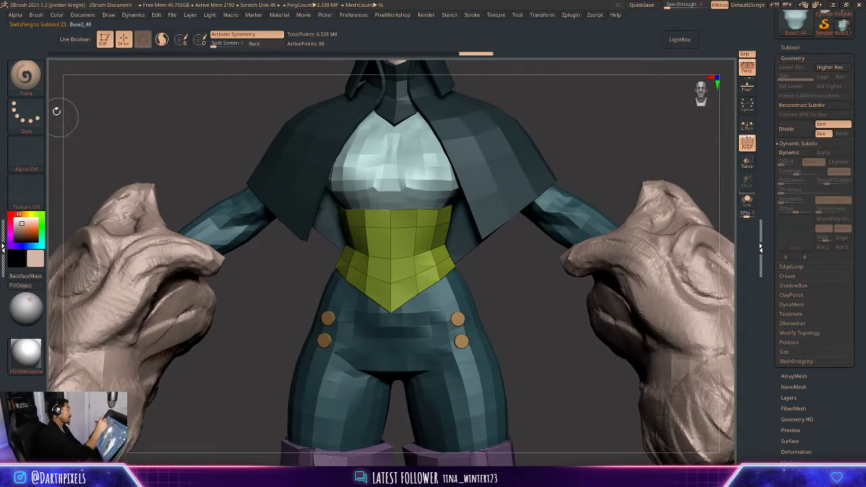
{"action": "left_click", "coordinate": [25, 74]}
{"action": "left_click", "coordinate": [454, 86]}
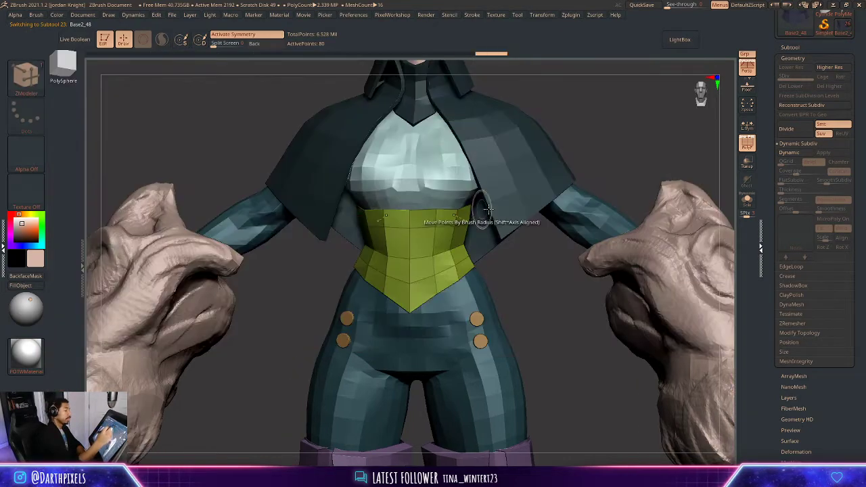
{"action": "left_click", "coordinate": [747, 143]}
{"action": "left_click", "coordinate": [747, 199]}
{"action": "key", "text": "shift+f"}
{"action": "left_click_drag", "start_coordinate": [575, 190], "coordinate": [534, 228]}
{"action": "left_click_drag", "start_coordinate": [541, 180], "coordinate": [469, 207]}
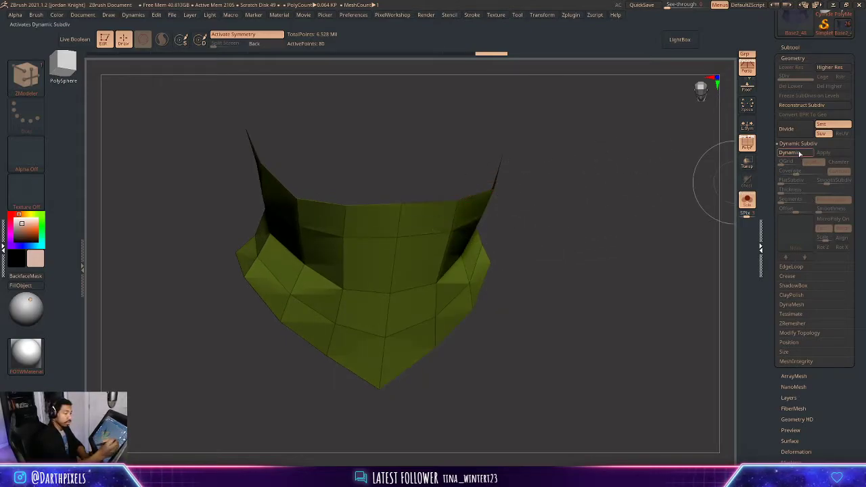
- Give the corset shell thickness, show the full character and turn on the corset's double-sided display
{"action": "left_click", "coordinate": [747, 201]}
{"action": "left_click_drag", "start_coordinate": [476, 196], "coordinate": [460, 202]}
{"action": "key", "text": "space"}
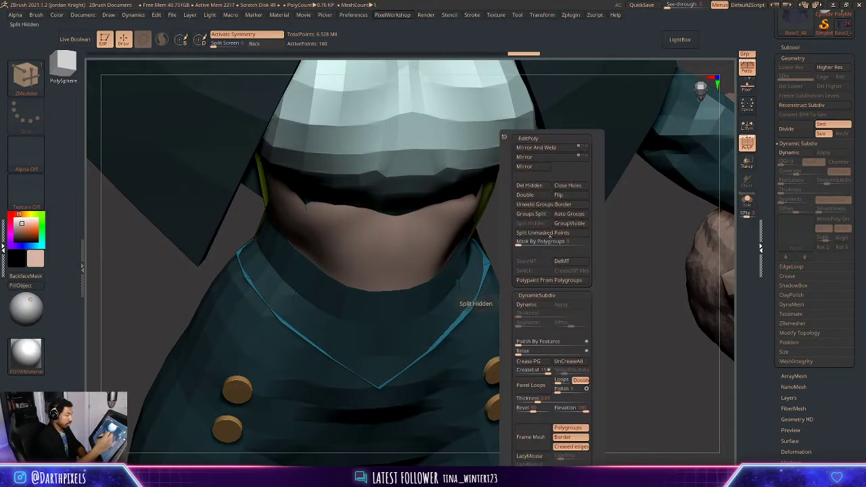
{"action": "left_click", "coordinate": [525, 195]}
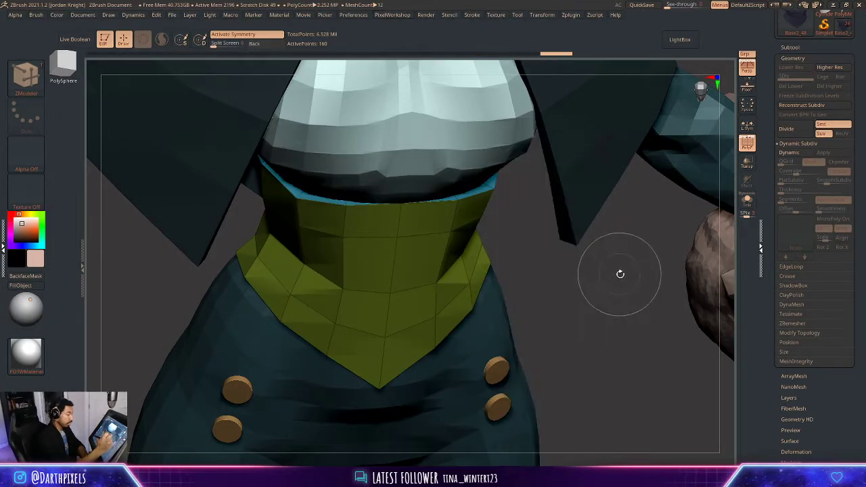
{"action": "left_click_drag", "start_coordinate": [516, 233], "coordinate": [518, 284], "text": "alt"}
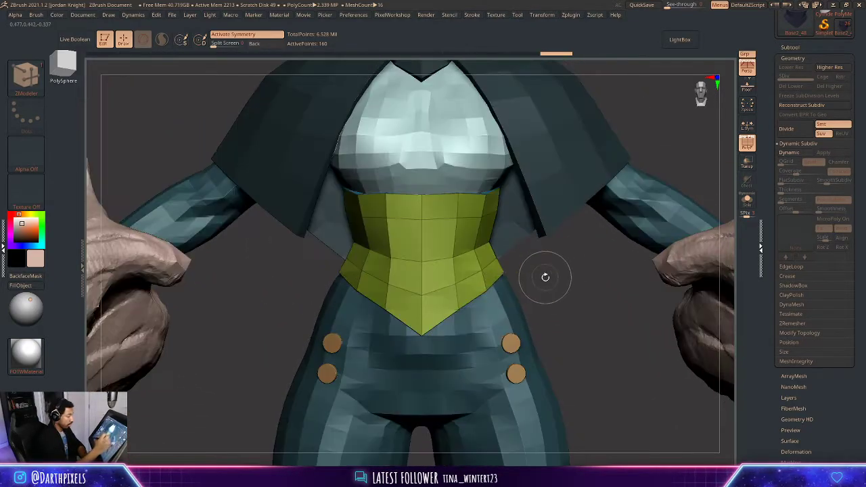
- Preview the corset with Dynamic Subdiv smoothing and return it to its low-poly display
{"action": "key", "text": "d"}
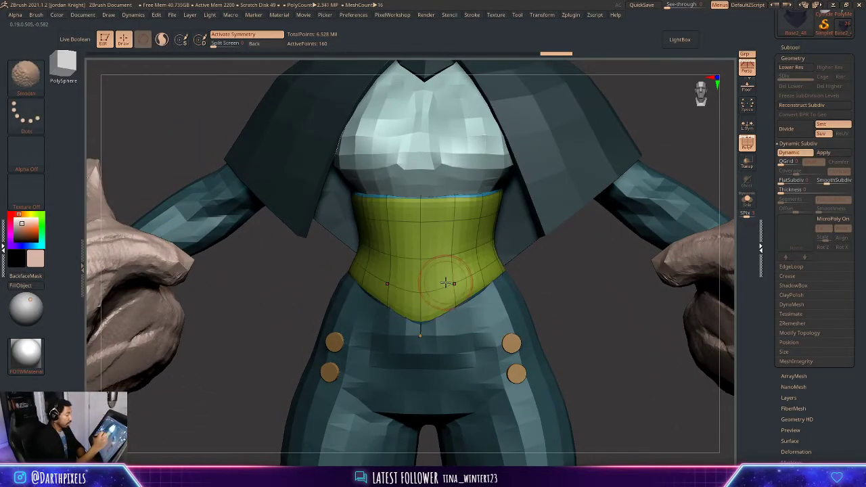
{"action": "key", "text": "shift+d"}
{"action": "left_click_drag", "start_coordinate": [518, 257], "coordinate": [525, 263]}
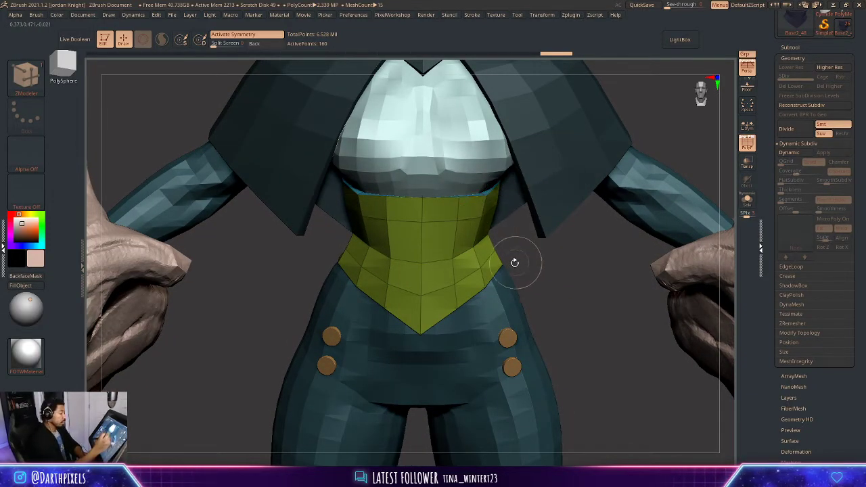
{"action": "left_click_drag", "start_coordinate": [548, 256], "coordinate": [666, 206]}
- Isolate the corset and turn off its double-sided display
{"action": "left_click", "coordinate": [747, 200]}
{"action": "key", "text": "shift+f"}
{"action": "key", "text": "shift+f"}
{"action": "key", "text": "space"}
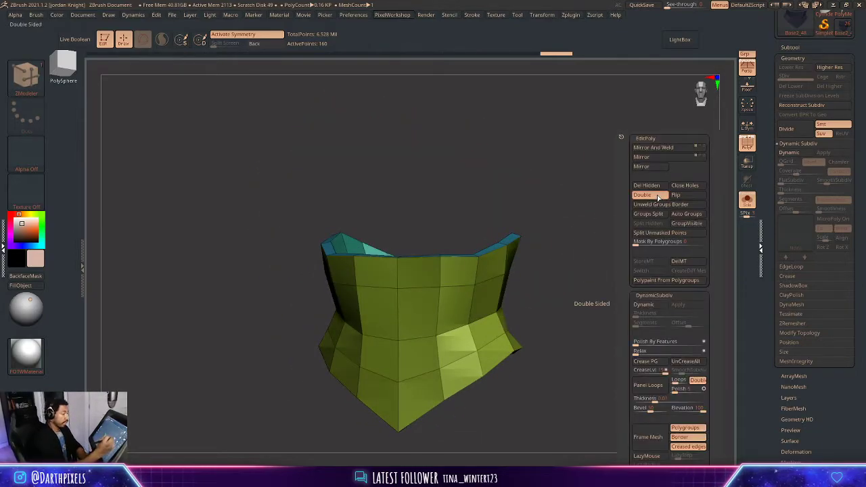
{"action": "left_click", "coordinate": [653, 194]}
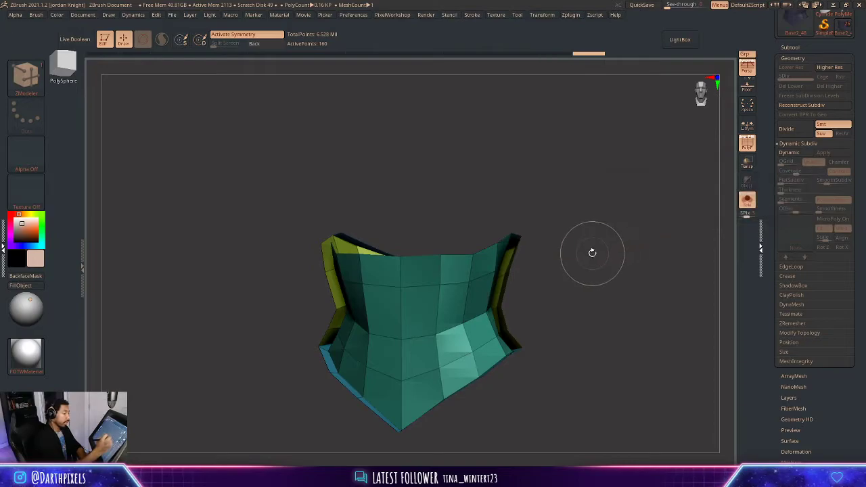
- Try to flip the corset's normals and delete its stored morph target
{"action": "key", "text": "space"}
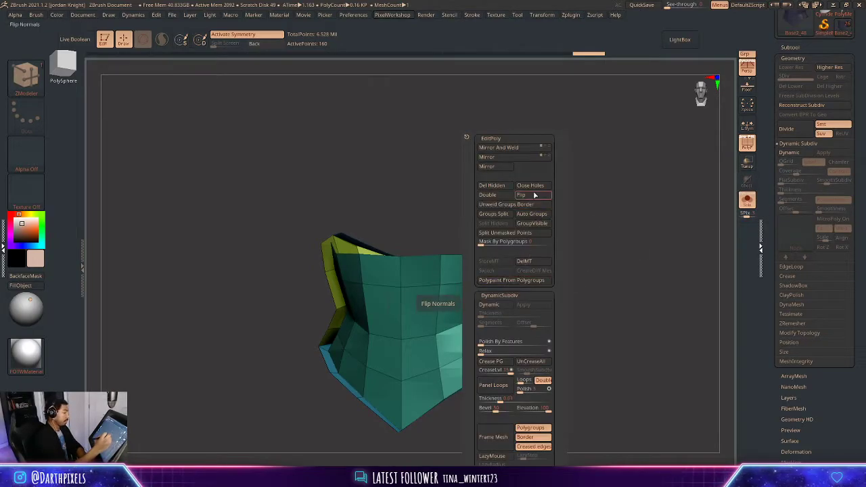
{"action": "left_click", "coordinate": [560, 225]}
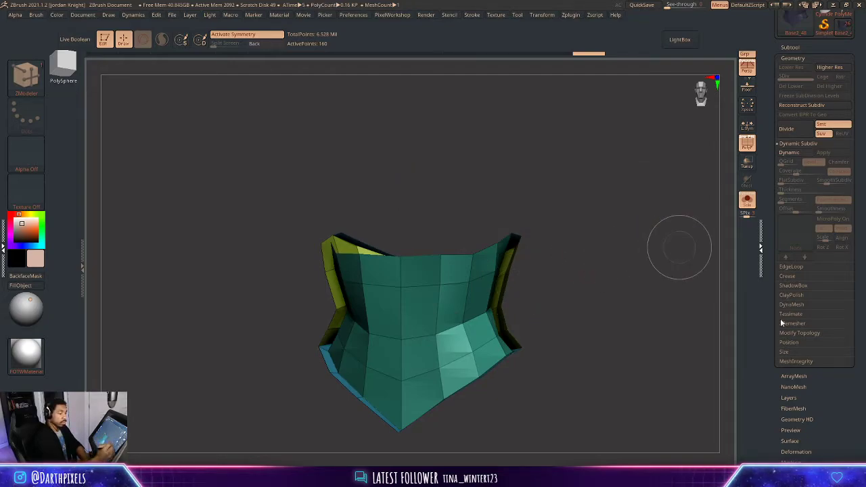
{"action": "scroll", "coordinate": [785, 297], "scroll_direction": "down", "scroll_amount": 5}
{"action": "left_click", "coordinate": [797, 136]}
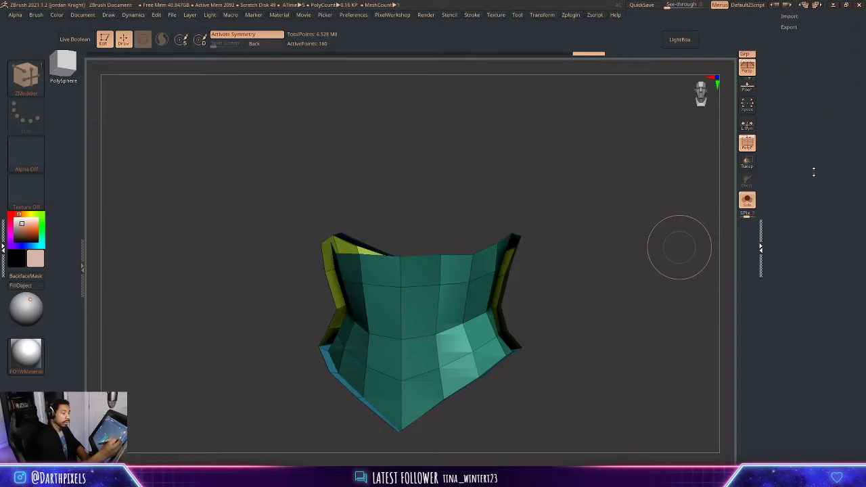
{"action": "left_click", "coordinate": [803, 248]}
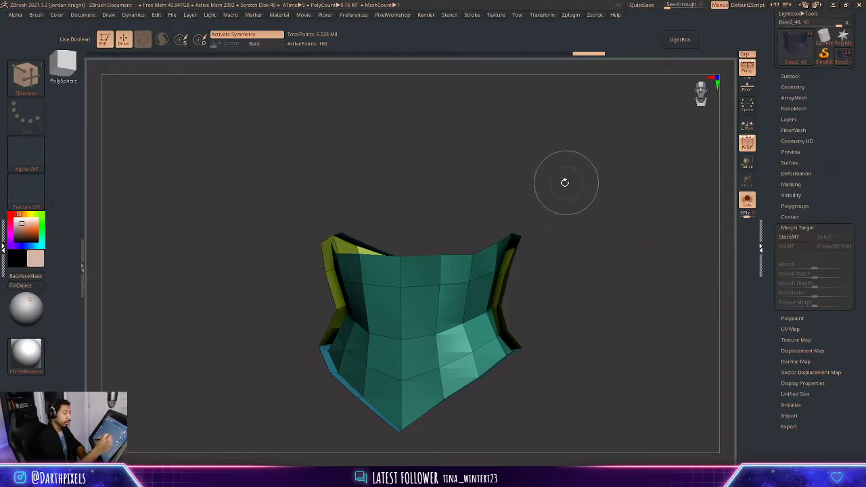
- Flip the corset's normals and show the full character again
{"action": "left_click_drag", "start_coordinate": [564, 183], "coordinate": [563, 213]}
{"action": "key", "text": "space"}
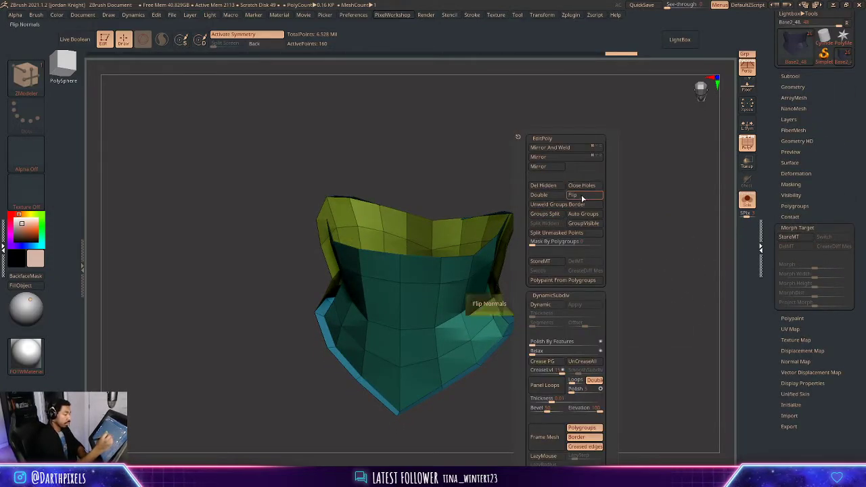
{"action": "left_click", "coordinate": [581, 196]}
{"action": "left_click_drag", "start_coordinate": [584, 212], "coordinate": [602, 193]}
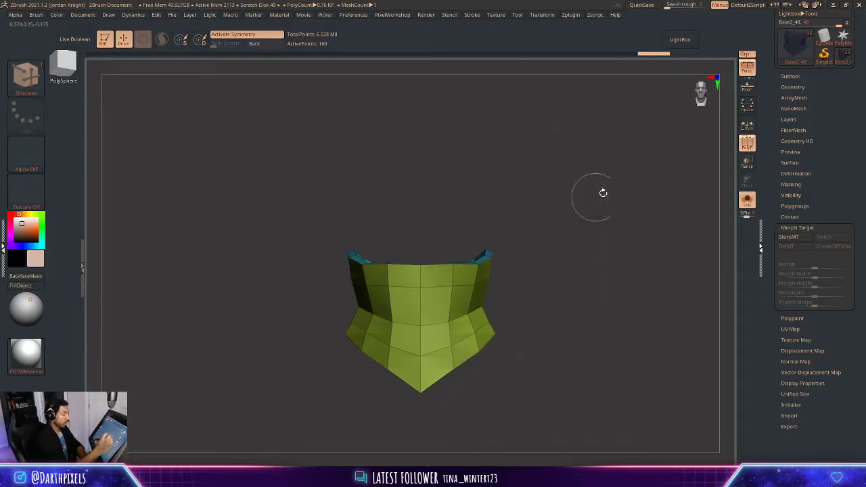
{"action": "left_click", "coordinate": [747, 201]}
{"action": "left_click_drag", "start_coordinate": [548, 241], "coordinate": [570, 270], "text": "alt"}
{"action": "key", "text": "shift+f"}
{"action": "key", "text": "shift+f"}
- Adjust the corset's flared lower side edges against the hips with the Move Topological brush
{"action": "left_click", "coordinate": [25, 74]}
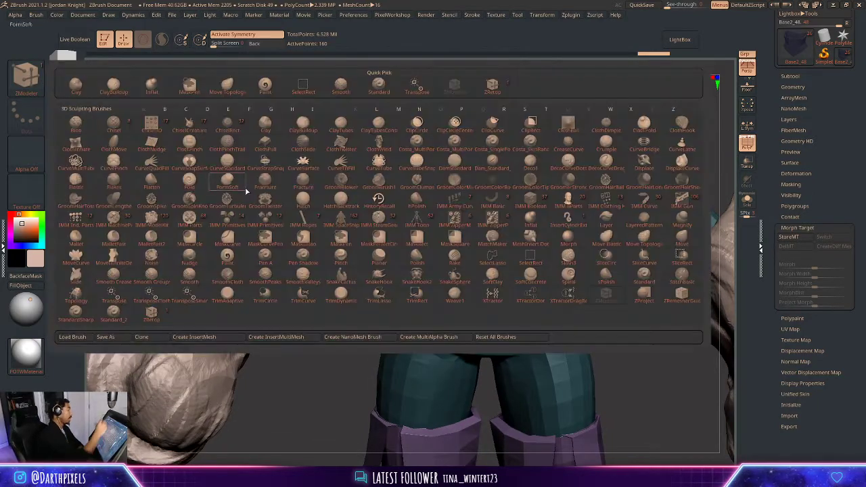
{"action": "left_click", "coordinate": [236, 85]}
{"action": "key", "text": "space"}
{"action": "mouse_move", "coordinate": [517, 293]}
{"action": "left_mouse_down"}
{"action": "mouse_move", "coordinate": [531, 293]}
{"action": "mouse_move", "coordinate": [485, 293]}
{"action": "left_mouse_up"}
{"action": "key", "text": "space"}
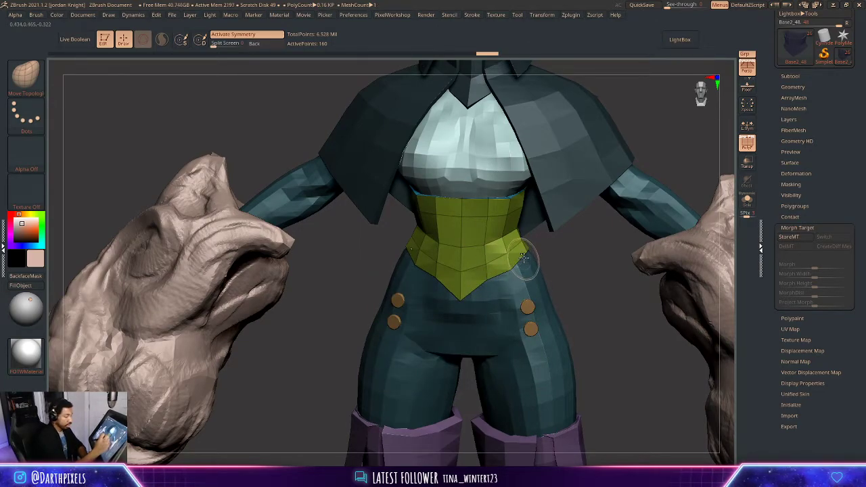
{"action": "mouse_move", "coordinate": [552, 250]}
{"action": "right_mouse_down"}
{"action": "mouse_move", "coordinate": [530, 249]}
{"action": "mouse_move", "coordinate": [533, 278]}
{"action": "mouse_move", "coordinate": [500, 287]}
{"action": "mouse_move", "coordinate": [642, 237]}
{"action": "right_mouse_up"}
{"action": "key", "text": "space"}
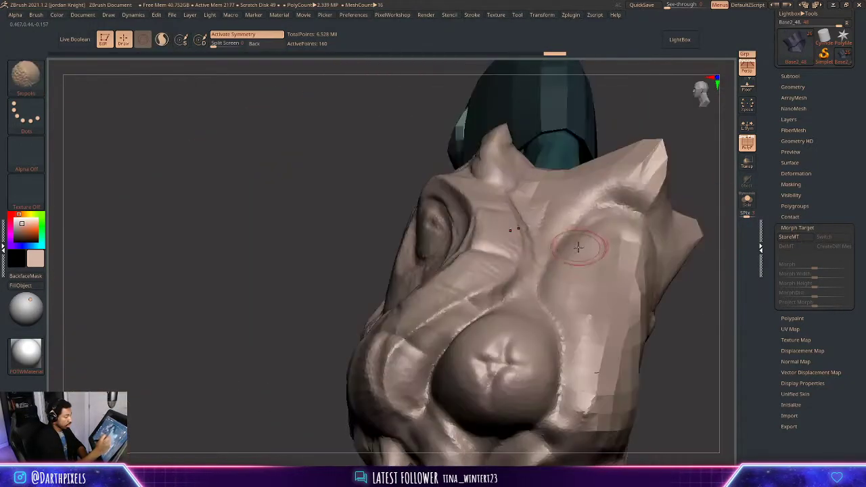
- Reshape the corset's upper edge below the bust into a gentle curve with raised side corners
{"action": "mouse_move", "coordinate": [596, 372]}
{"action": "right_mouse_down"}
{"action": "mouse_move", "coordinate": [582, 258]}
{"action": "mouse_move", "coordinate": [554, 180]}
{"action": "mouse_move", "coordinate": [592, 170]}
{"action": "mouse_move", "coordinate": [555, 286]}
{"action": "mouse_move", "coordinate": [532, 205]}
{"action": "mouse_move", "coordinate": [554, 271]}
{"action": "mouse_move", "coordinate": [555, 240]}
{"action": "mouse_move", "coordinate": [551, 296]}
{"action": "mouse_move", "coordinate": [577, 247]}
{"action": "right_mouse_up"}
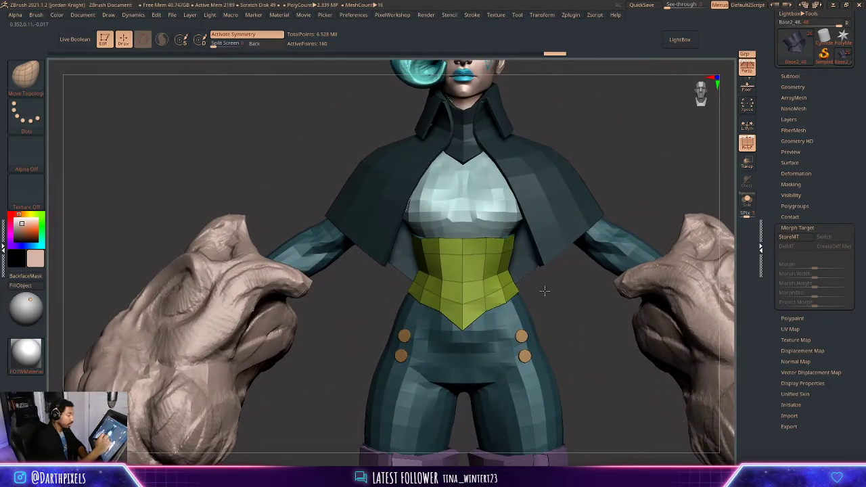
{"action": "right_click_drag", "start_coordinate": [507, 203], "coordinate": [503, 191]}
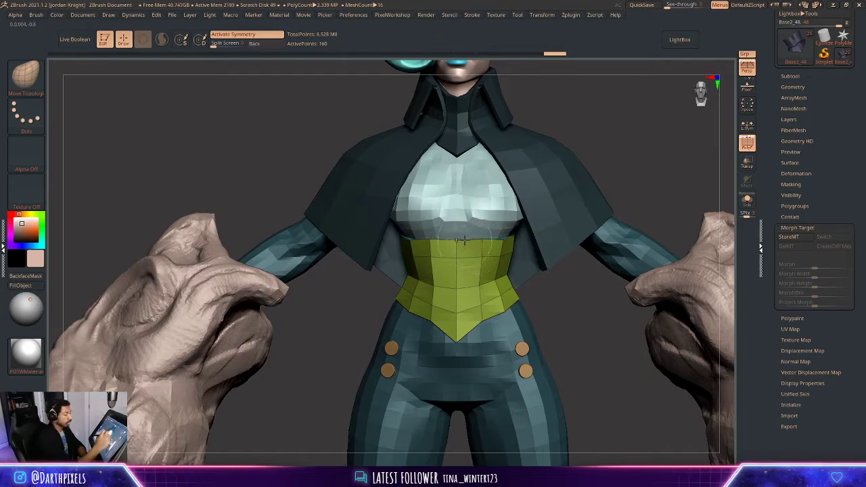
{"action": "key", "text": "space"}
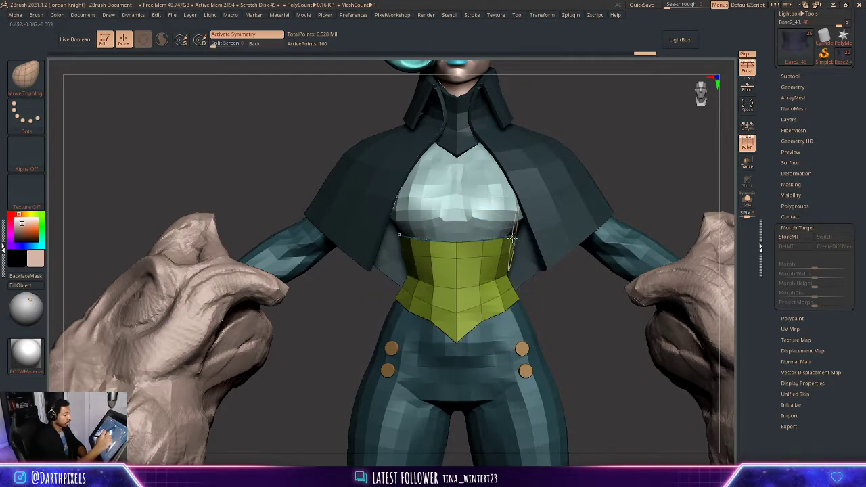
{"action": "key", "text": "space"}
{"action": "left_click_drag", "start_coordinate": [531, 209], "coordinate": [559, 298], "text": "alt"}
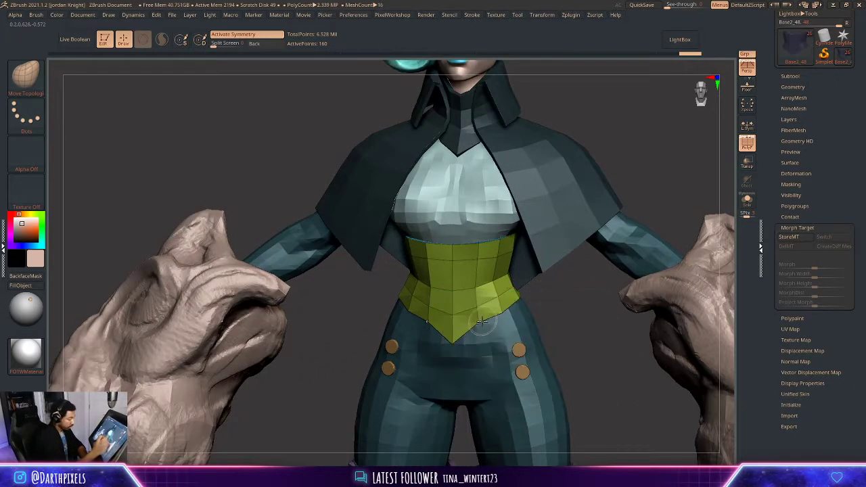
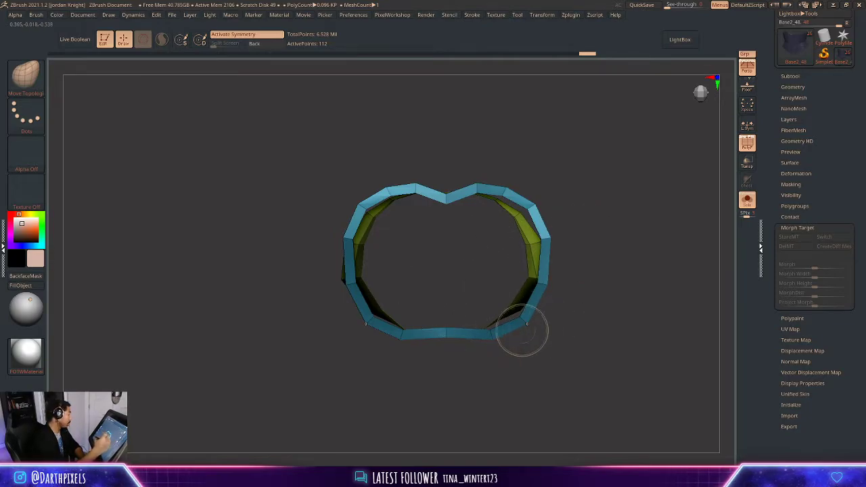
- Delete the corset's hidden faces and close its open holes
{"action": "key", "text": "space"}
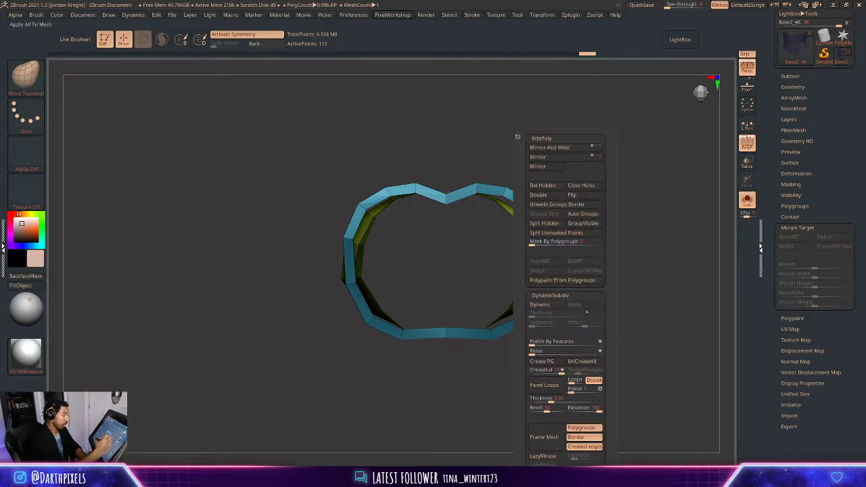
{"action": "left_click", "coordinate": [553, 186]}
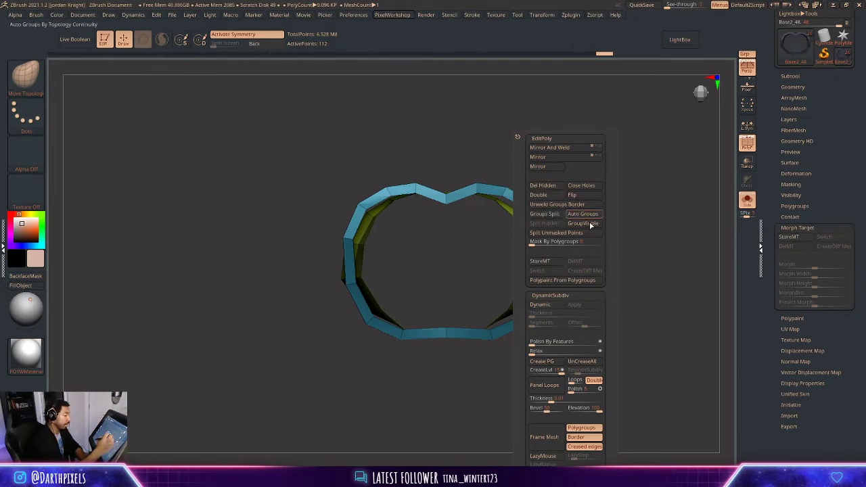
{"action": "left_click", "coordinate": [582, 186]}
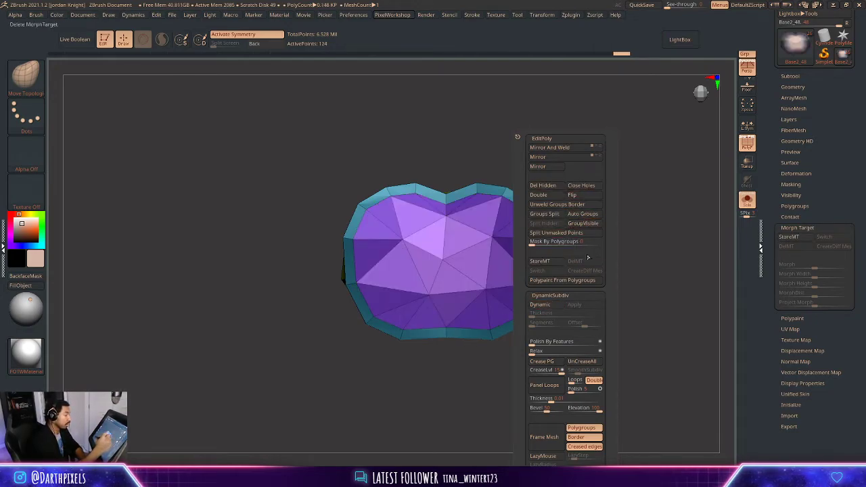
{"action": "left_click", "coordinate": [798, 173]}
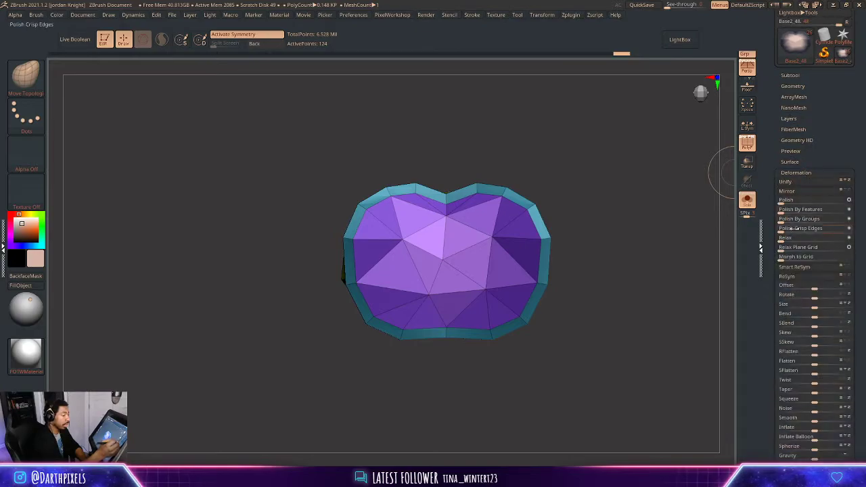
{"action": "left_click", "coordinate": [793, 86]}
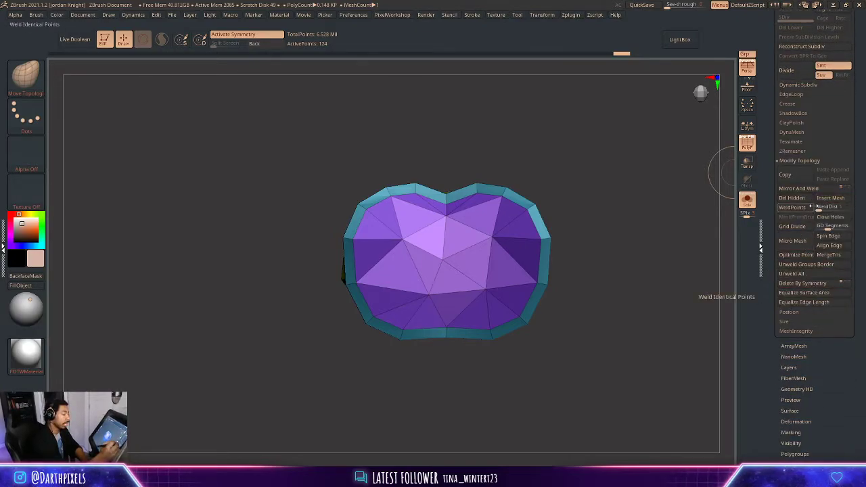
{"action": "scroll", "coordinate": [815, 203], "scroll_direction": "up", "scroll_amount": 1}
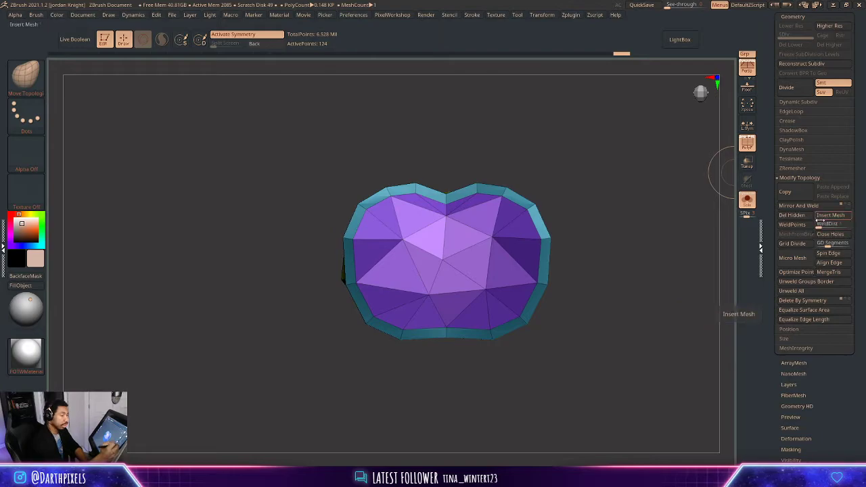
{"action": "left_click_drag", "start_coordinate": [595, 255], "coordinate": [595, 158]}
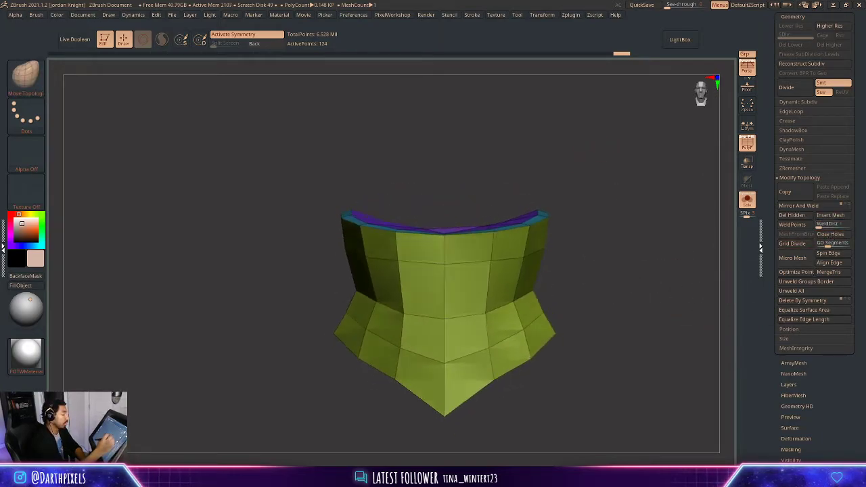
- Sample the corset's dark colour and fill the whole corset with it, checking it without the polyframe
{"action": "key", "text": "shift+f"}
{"action": "mouse_move", "coordinate": [614, 228]}
{"action": "left_mouse_down"}
{"action": "mouse_move", "coordinate": [614, 209]}
{"action": "mouse_move", "coordinate": [612, 215]}
{"action": "left_mouse_up"}
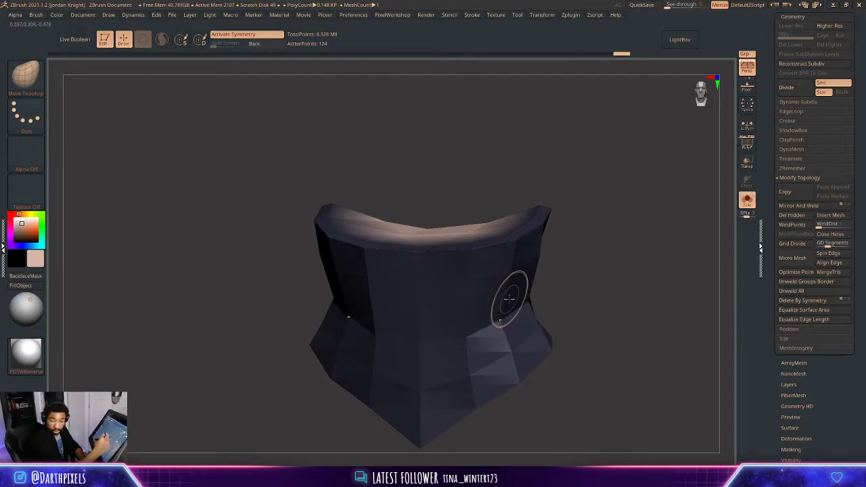
{"action": "key", "text": "c"}
{"action": "key", "text": "ctrl+f"}
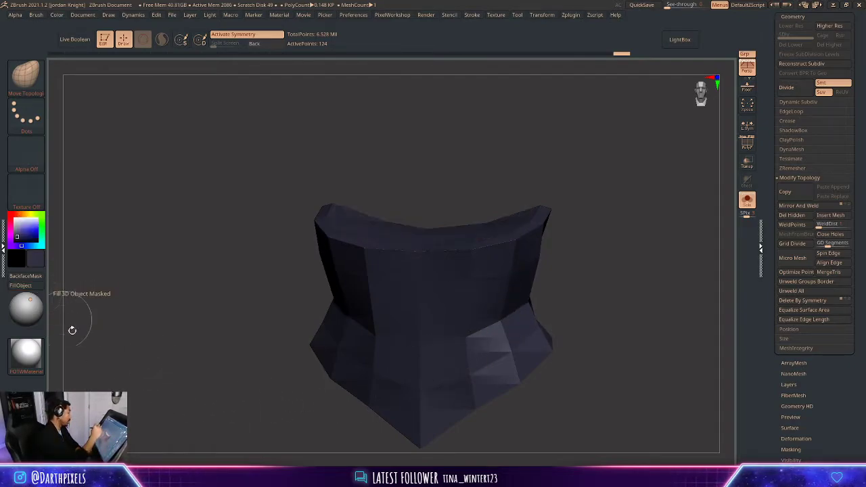
{"action": "left_click_drag", "start_coordinate": [619, 202], "coordinate": [598, 232]}
{"action": "key", "text": "shift+f"}
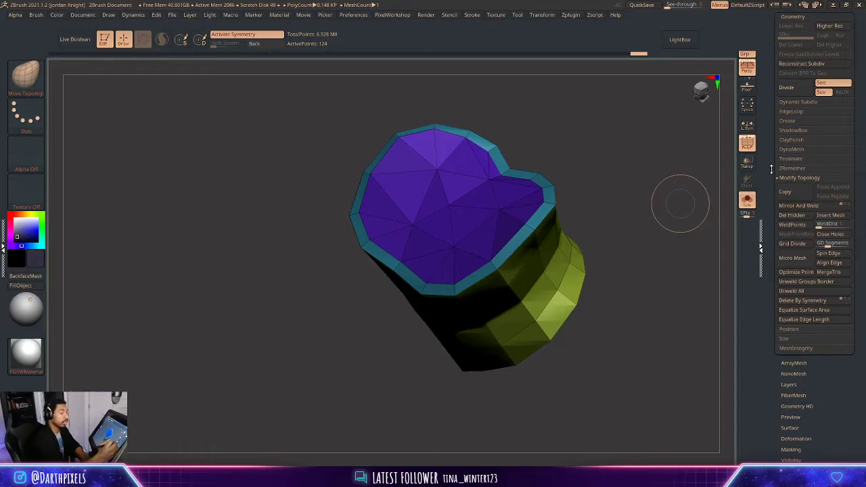
- Crease the polygroup borders of the capped corset
{"action": "left_click", "coordinate": [788, 122]}
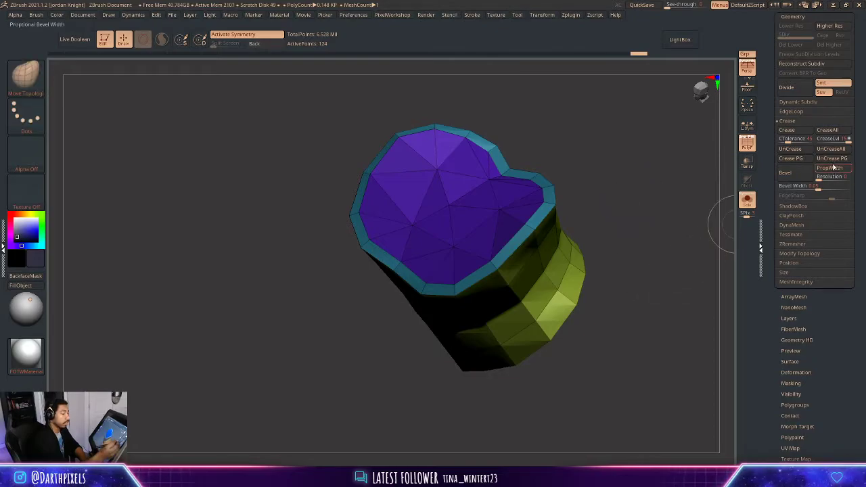
{"action": "left_click_drag", "start_coordinate": [646, 201], "coordinate": [628, 278]}
{"action": "key", "text": "shift+f"}
{"action": "key", "text": "shift+f"}
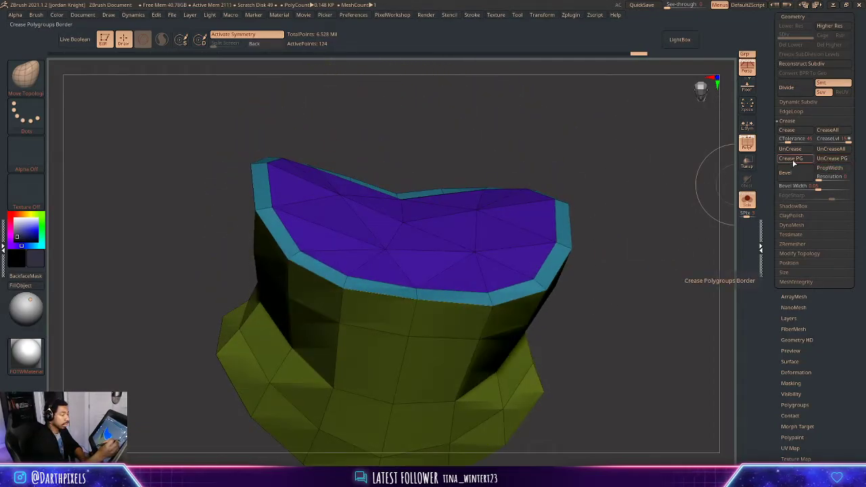
{"action": "left_click_drag", "start_coordinate": [593, 216], "coordinate": [627, 236]}
{"action": "left_click_drag", "start_coordinate": [627, 236], "coordinate": [639, 271], "text": "alt"}
- Check the capped corset on the full character and inspect its underside in isolation
{"action": "left_click", "coordinate": [747, 200]}
{"action": "left_click_drag", "start_coordinate": [624, 345], "coordinate": [600, 216], "text": "alt"}
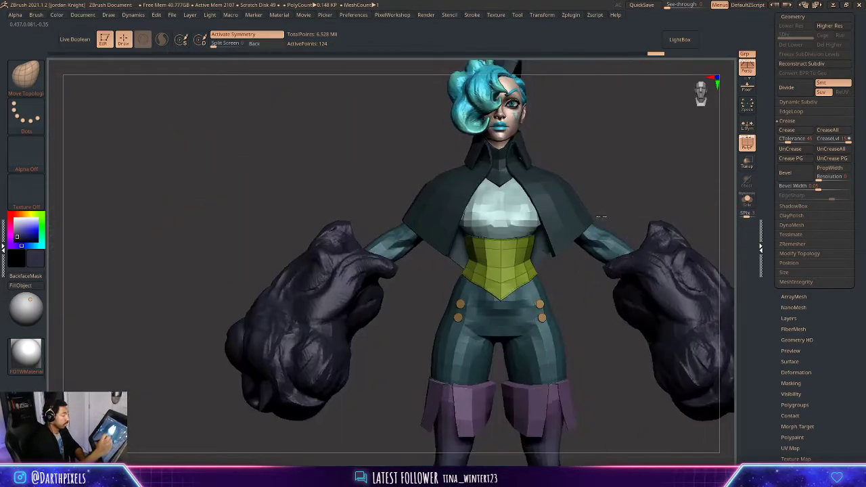
{"action": "left_click_drag", "start_coordinate": [627, 177], "coordinate": [618, 184]}
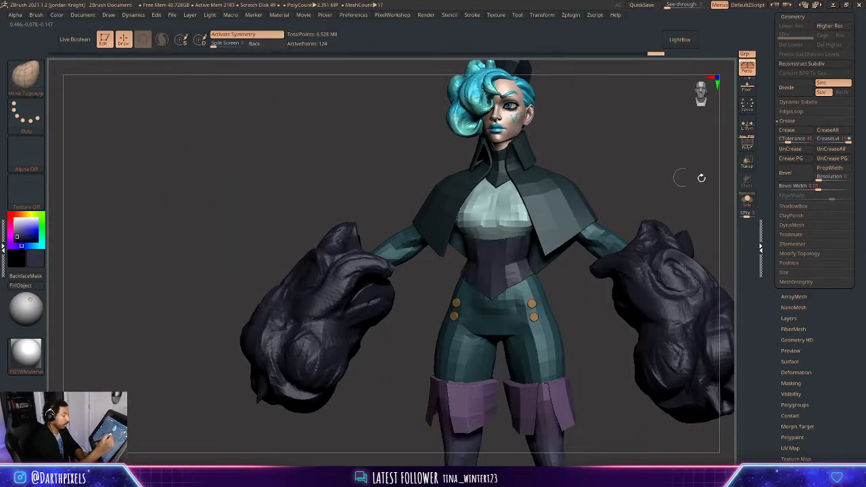
{"action": "left_click", "coordinate": [748, 204]}
{"action": "left_click_drag", "start_coordinate": [602, 218], "coordinate": [611, 169]}
{"action": "left_click_drag", "start_coordinate": [611, 169], "coordinate": [650, 321], "text": "alt"}
{"action": "key", "text": "shift+f"}
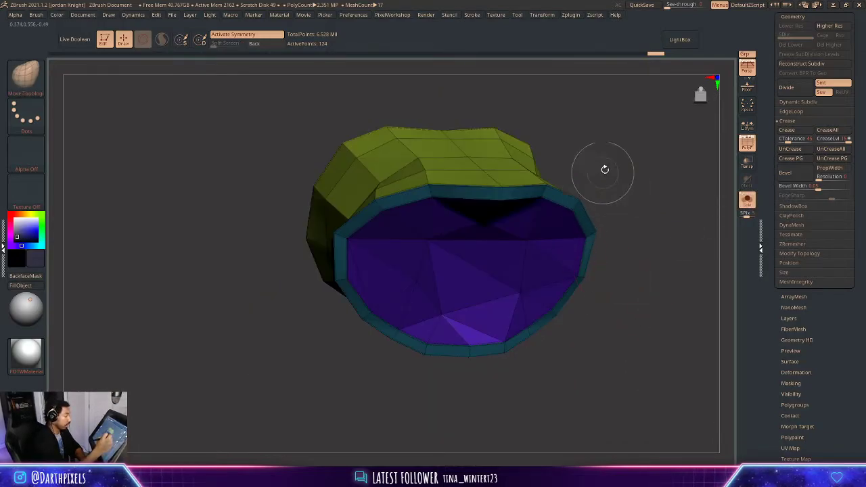
{"action": "left_click_drag", "start_coordinate": [604, 169], "coordinate": [652, 191], "text": "alt"}
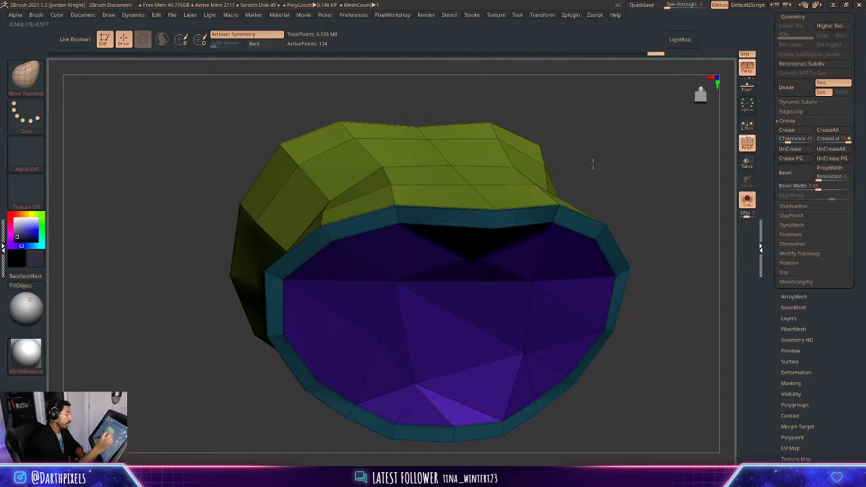
{"action": "left_click_drag", "start_coordinate": [593, 164], "coordinate": [590, 220]}
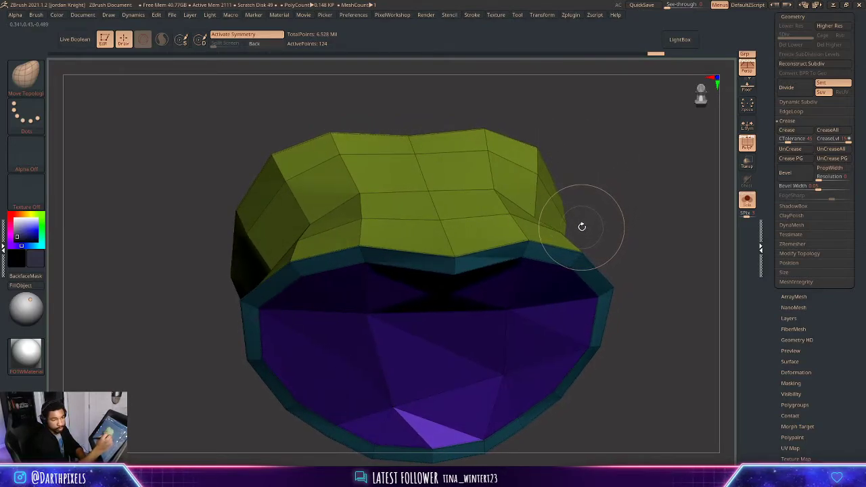
{"action": "mouse_move", "coordinate": [582, 226]}
{"action": "left_mouse_down"}
{"action": "mouse_move", "coordinate": [622, 228]}
{"action": "mouse_move", "coordinate": [614, 155]}
{"action": "mouse_move", "coordinate": [626, 184]}
{"action": "left_mouse_up"}
- Undo the corset's creasing, colour fill, hole closing and face deletion, and unhide all of its polygons
{"action": "key", "text": "ctrl+z"}
{"action": "key", "text": "ctrl+z"}
{"action": "key", "text": "ctrl+z"}
{"action": "key", "text": "ctrl+z"}
{"action": "left_click", "coordinate": [617, 182], "text": "ctrl+shift"}
{"action": "left_click_drag", "start_coordinate": [625, 184], "coordinate": [626, 196], "text": "alt"}
- Crease the corset's polygroup borders and, with ZModeler, the edge loop down its front centre
{"action": "left_click_drag", "start_coordinate": [552, 205], "coordinate": [547, 242]}
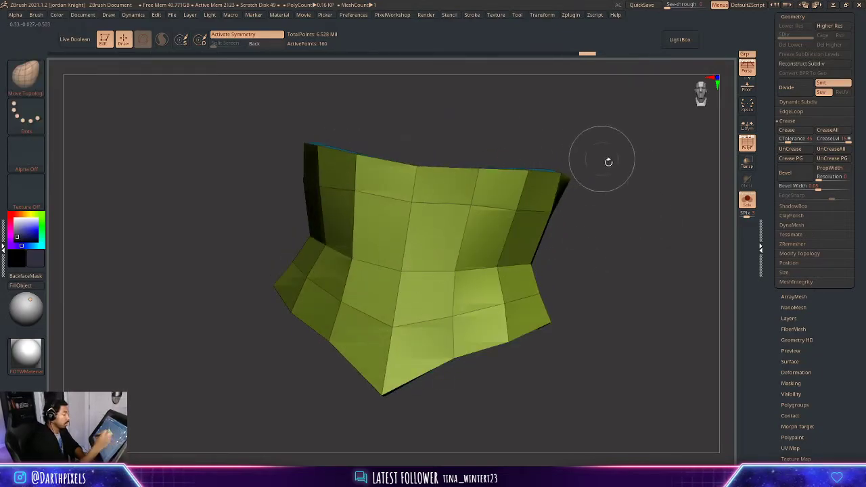
{"action": "left_click_drag", "start_coordinate": [608, 162], "coordinate": [528, 220]}
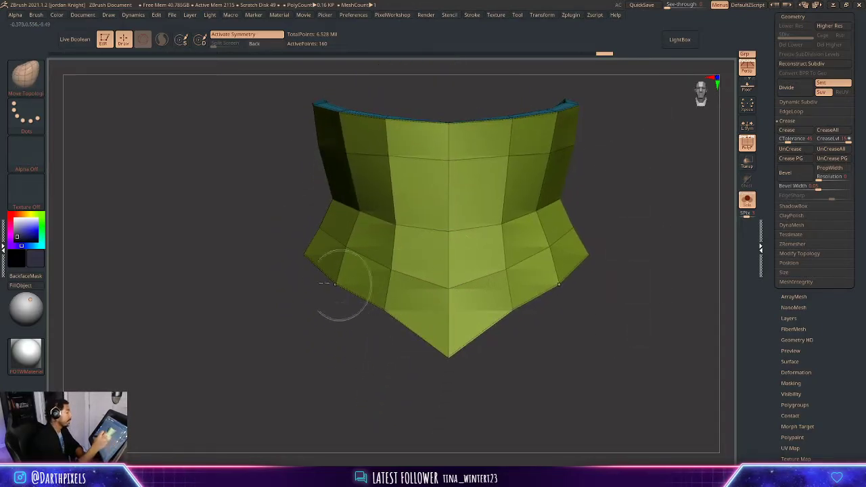
{"action": "left_click", "coordinate": [35, 88]}
{"action": "left_click", "coordinate": [492, 90]}
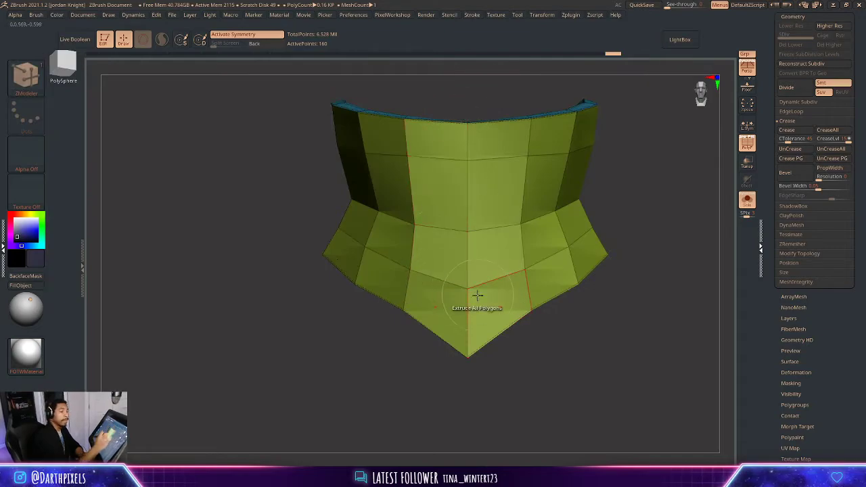
{"action": "key", "text": "space"}
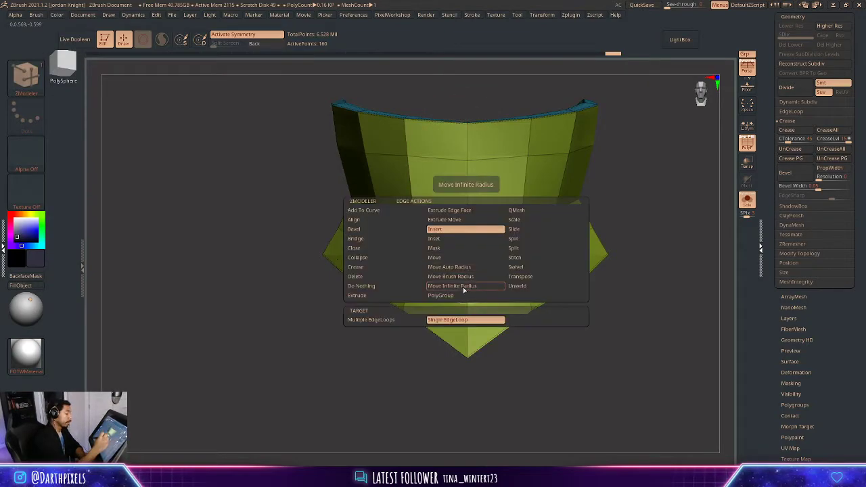
{"action": "left_click", "coordinate": [384, 269]}
{"action": "left_click", "coordinate": [467, 260]}
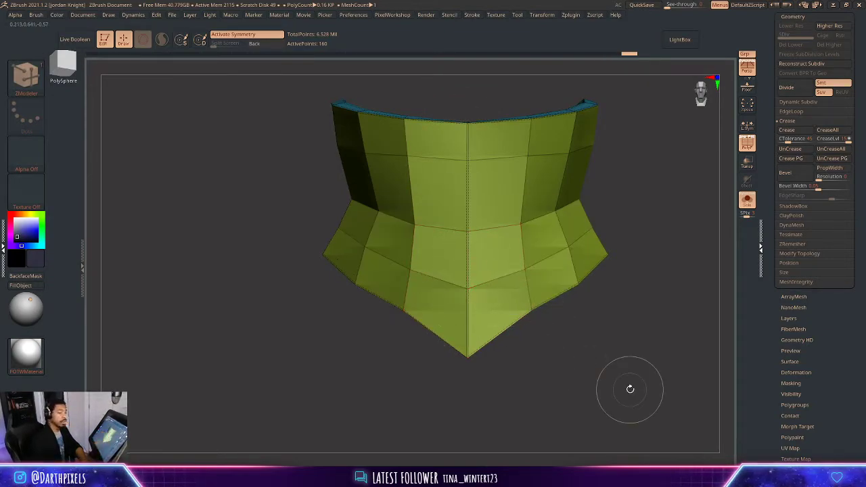
- Subdivide the corset twice and inspect its smoothed shape with the polyframe hidden
{"action": "key", "text": "ctrl+d"}
{"action": "key", "text": "ctrl+d"}
{"action": "key", "text": "shift+f"}
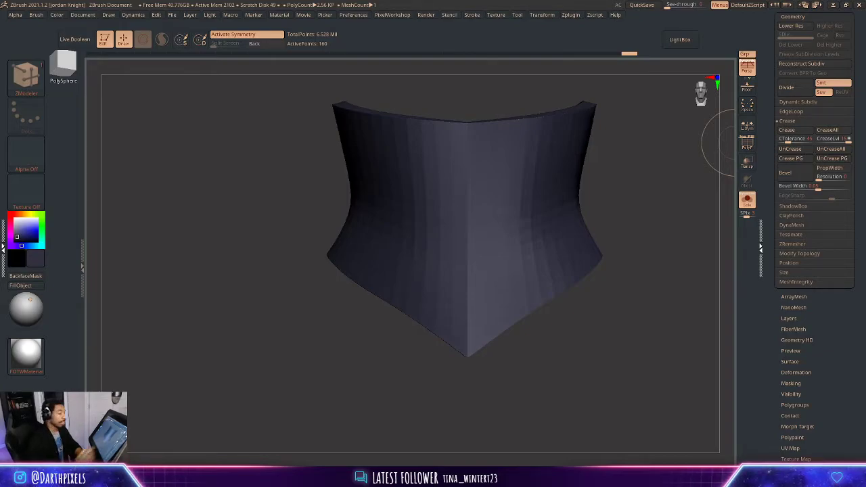
{"action": "left_click_drag", "start_coordinate": [717, 149], "coordinate": [396, 415]}
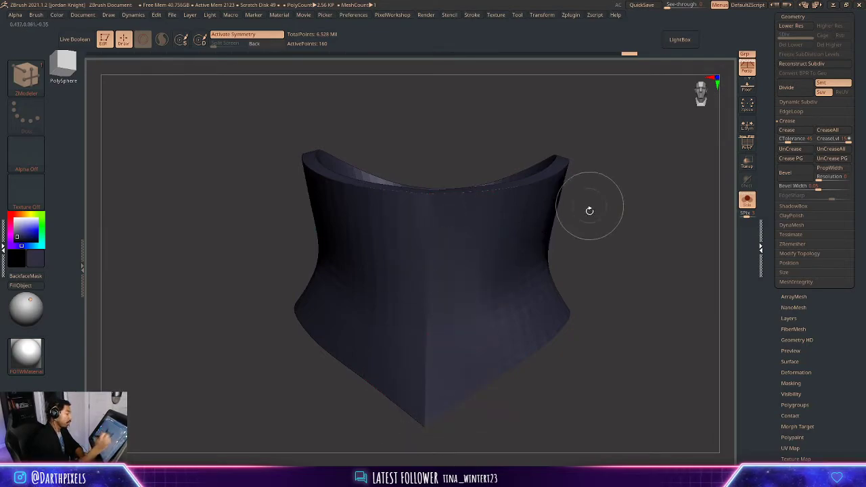
{"action": "left_click_drag", "start_coordinate": [589, 210], "coordinate": [570, 183]}
{"action": "left_click_drag", "start_coordinate": [605, 215], "coordinate": [624, 209]}
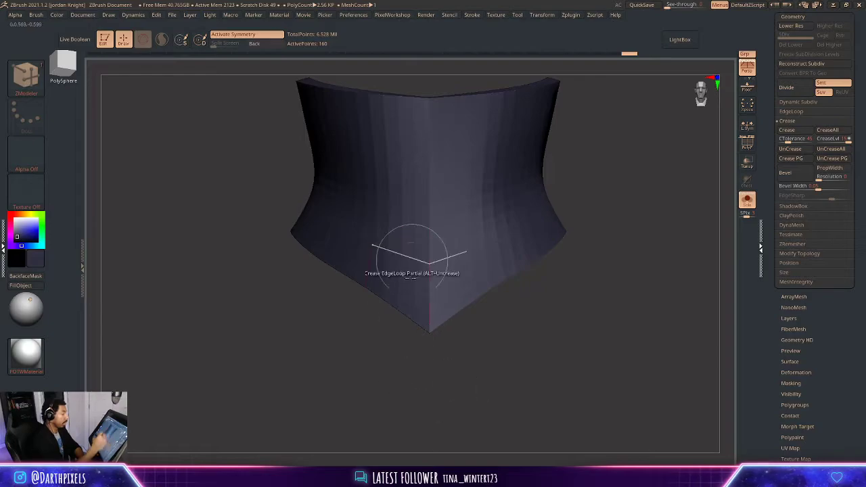
{"action": "left_click_drag", "start_coordinate": [578, 185], "coordinate": [582, 272]}
- Show the full character again and check how the smoothed corset fits the torso
{"action": "left_click", "coordinate": [747, 199]}
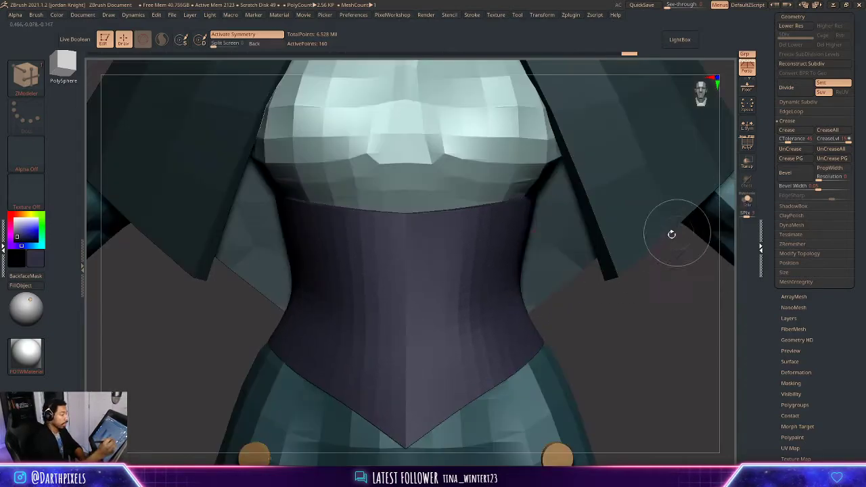
{"action": "left_click_drag", "start_coordinate": [618, 331], "coordinate": [547, 243], "text": "alt"}
{"action": "left_click_drag", "start_coordinate": [567, 293], "coordinate": [609, 147], "text": "alt"}
{"action": "left_click_drag", "start_coordinate": [608, 147], "coordinate": [612, 169]}
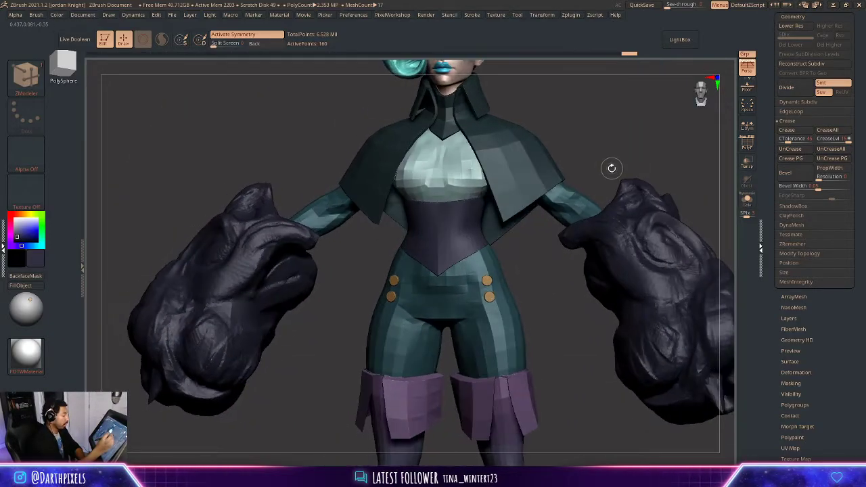
- Drop the corset to its lowest subdivision level, check its polyframe and review the legs
{"action": "key", "text": "shift+d"}
{"action": "key", "text": "shift+f"}
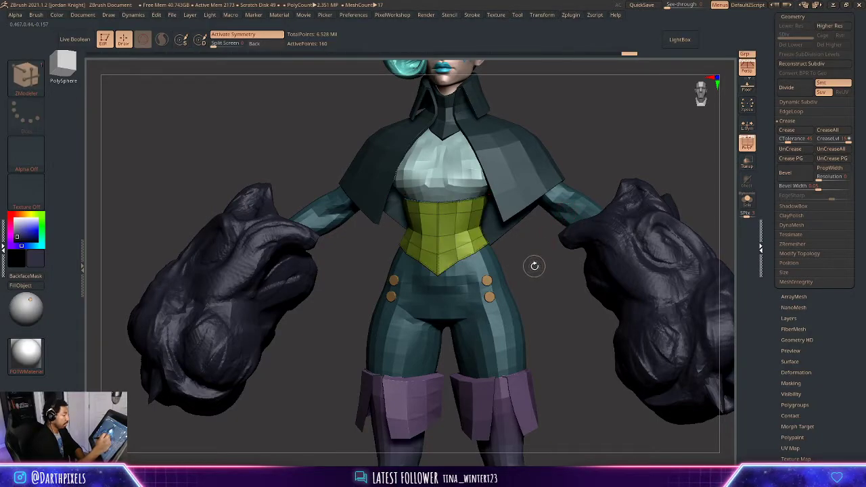
{"action": "key", "text": "shift+f"}
{"action": "left_click_drag", "start_coordinate": [537, 252], "coordinate": [563, 230], "text": "shift"}
{"action": "mouse_move", "coordinate": [567, 142]}
{"action": "left_mouse_down", "text": "alt"}
{"action": "mouse_move", "coordinate": [567, 219]}
{"action": "mouse_move", "coordinate": [547, 277]}
{"action": "mouse_move", "coordinate": [551, 296]}
{"action": "mouse_move", "coordinate": [549, 207]}
{"action": "mouse_move", "coordinate": [556, 237]}
{"action": "mouse_move", "coordinate": [556, 218]}
{"action": "left_mouse_up", "text": "alt"}
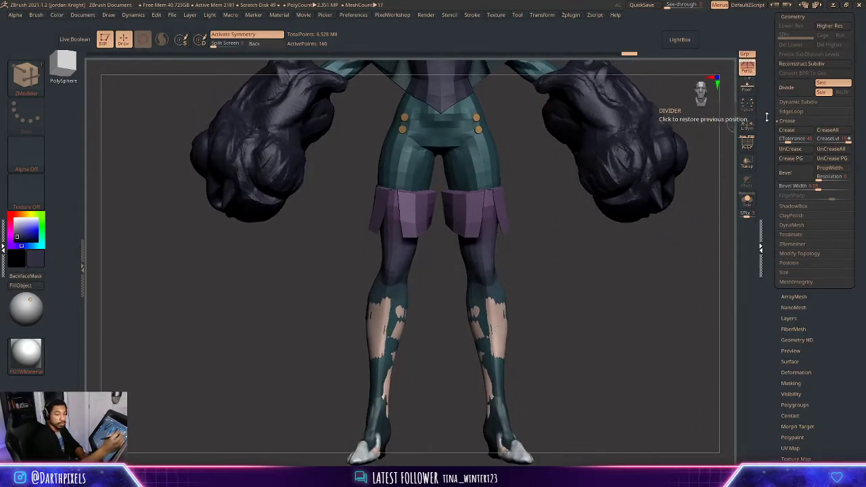
- Select the Base2_47 body subtool, isolate it, hide its leg polygons and show the full character again
{"action": "left_click_drag", "start_coordinate": [767, 53], "coordinate": [769, 147]}
{"action": "left_click", "coordinate": [791, 99]}
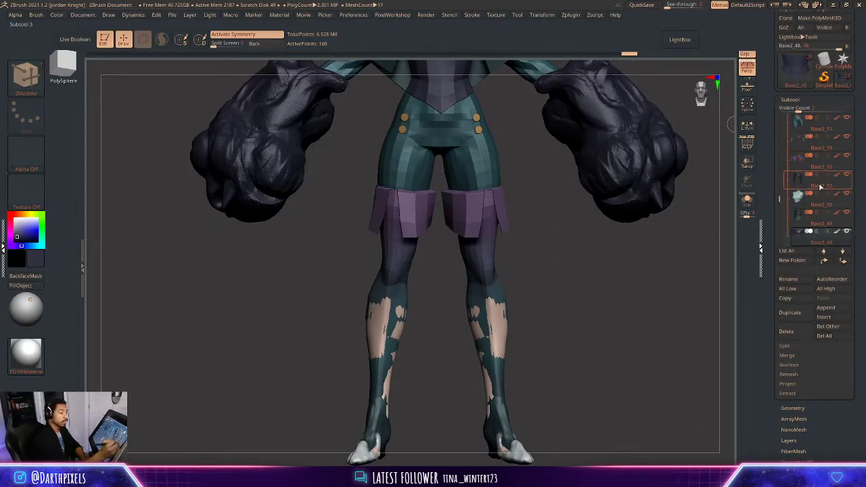
{"action": "left_click_drag", "start_coordinate": [489, 83], "coordinate": [486, 281], "text": "alt"}
{"action": "left_click", "coordinate": [446, 154], "text": "alt"}
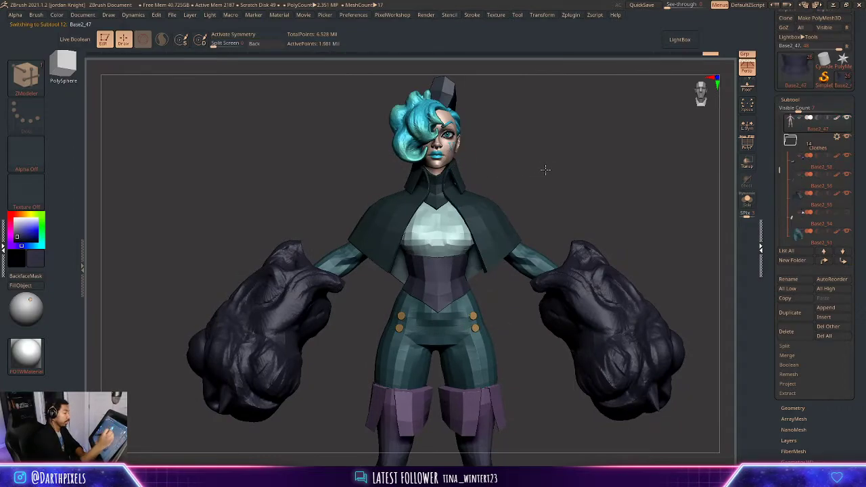
{"action": "left_click_drag", "start_coordinate": [548, 169], "coordinate": [556, 28], "text": "alt"}
{"action": "left_click", "coordinate": [746, 200]}
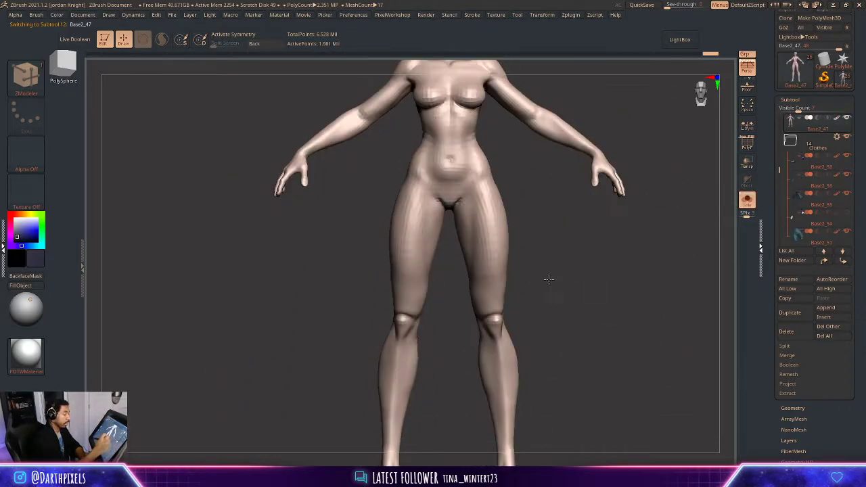
{"action": "key", "text": "f"}
{"action": "mouse_move", "coordinate": [390, 158]}
{"action": "left_mouse_down", "text": "ctrl+shift"}
{"action": "mouse_move", "coordinate": [506, 219]}
{"action": "mouse_move", "coordinate": [536, 426]}
{"action": "left_mouse_up", "text": "ctrl+shift"}
{"action": "left_click", "coordinate": [746, 206]}
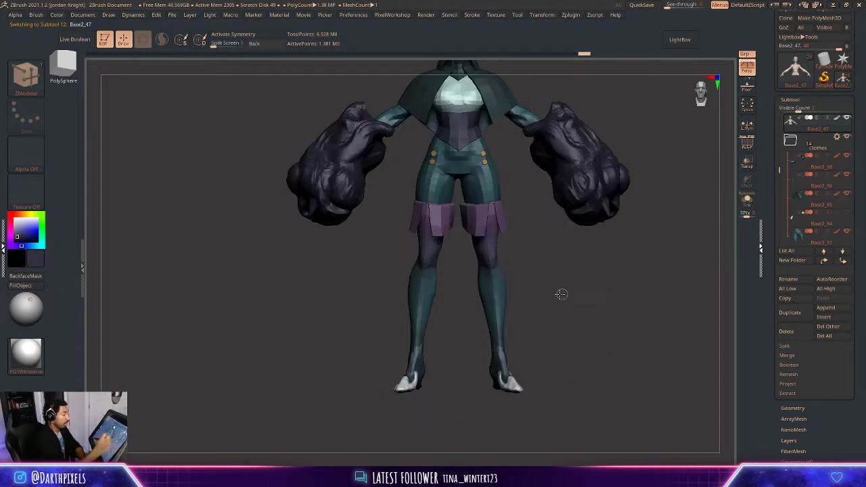
- Make the purple thigh cuffs the active subtool and isolate them with the polyframe on and ZModeler active
{"action": "left_click_drag", "start_coordinate": [561, 293], "coordinate": [559, 316]}
{"action": "mouse_move", "coordinate": [559, 317]}
{"action": "left_mouse_down", "text": "alt"}
{"action": "mouse_move", "coordinate": [555, 267]}
{"action": "mouse_move", "coordinate": [562, 308]}
{"action": "left_mouse_up", "text": "alt"}
{"action": "left_click", "coordinate": [528, 256], "text": "alt"}
{"action": "key", "text": "shift+f"}
{"action": "key", "text": "b"}
{"action": "key", "text": "z"}
{"action": "key", "text": "m"}
{"action": "mouse_move", "coordinate": [559, 260]}
{"action": "left_mouse_down"}
{"action": "mouse_move", "coordinate": [570, 268]}
{"action": "mouse_move", "coordinate": [579, 253]}
{"action": "mouse_move", "coordinate": [575, 271]}
{"action": "left_mouse_up"}
{"action": "key", "text": "space"}
{"action": "left_click_drag", "start_coordinate": [541, 219], "coordinate": [556, 279]}
{"action": "left_click", "coordinate": [747, 202]}
{"action": "left_click_drag", "start_coordinate": [593, 220], "coordinate": [494, 267]}
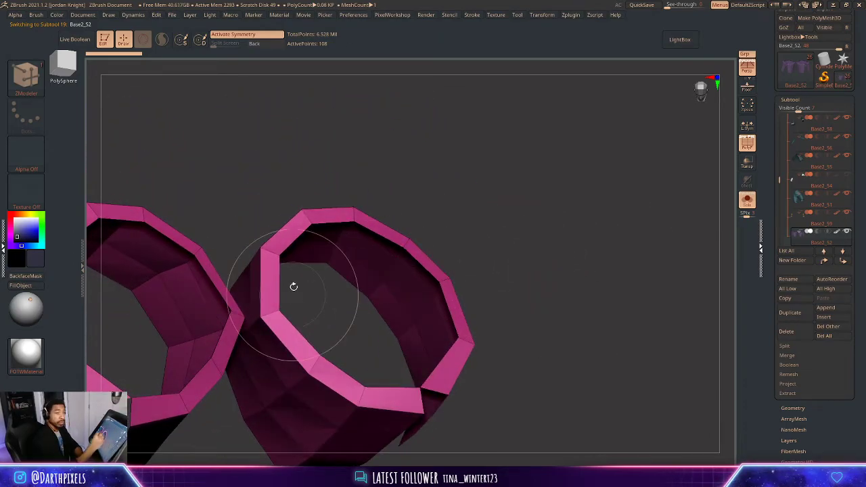
- Extrude the cuffs' inner top edge loop inward with ZModeler to form a lip around each thigh opening
{"action": "left_click", "coordinate": [26, 78]}
{"action": "left_click", "coordinate": [496, 94]}
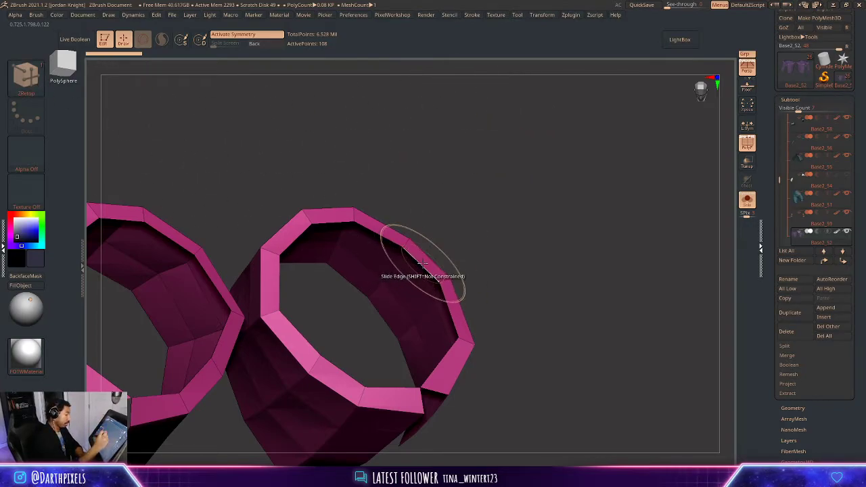
{"action": "key", "text": "space"}
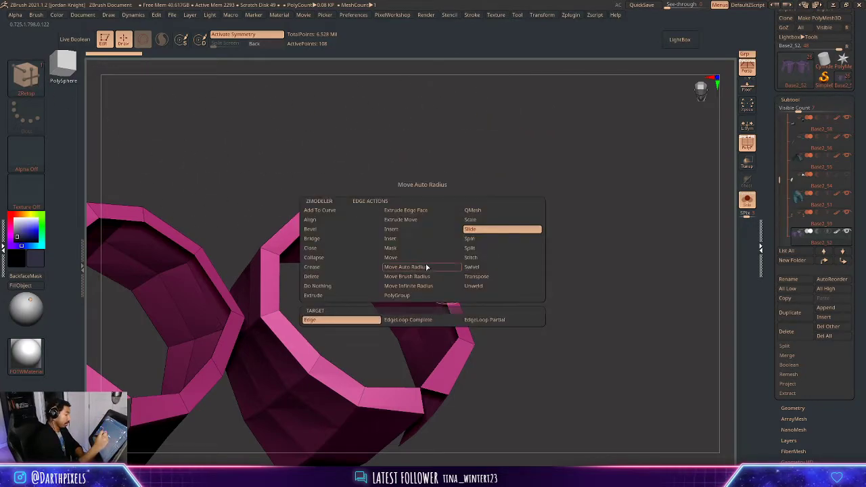
{"action": "left_click", "coordinate": [352, 296]}
{"action": "left_click", "coordinate": [425, 323]}
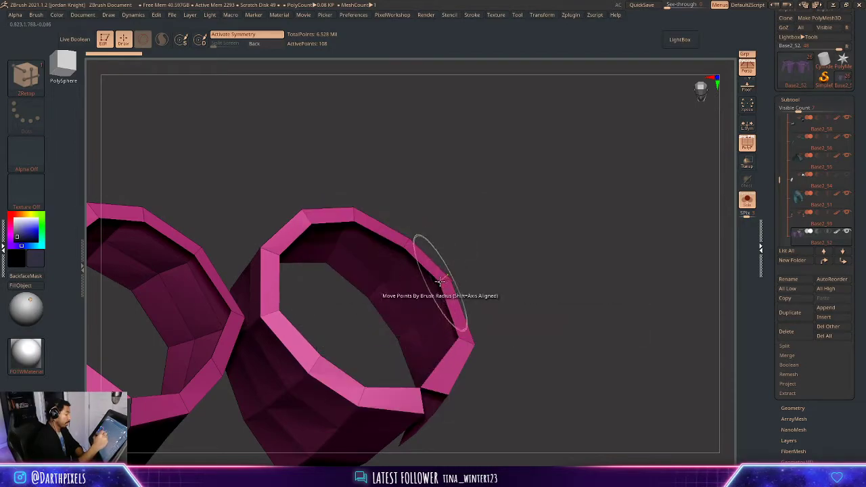
{"action": "mouse_move", "coordinate": [444, 249]}
{"action": "left_mouse_down"}
{"action": "mouse_move", "coordinate": [458, 244]}
{"action": "mouse_move", "coordinate": [433, 264]}
{"action": "left_mouse_up"}
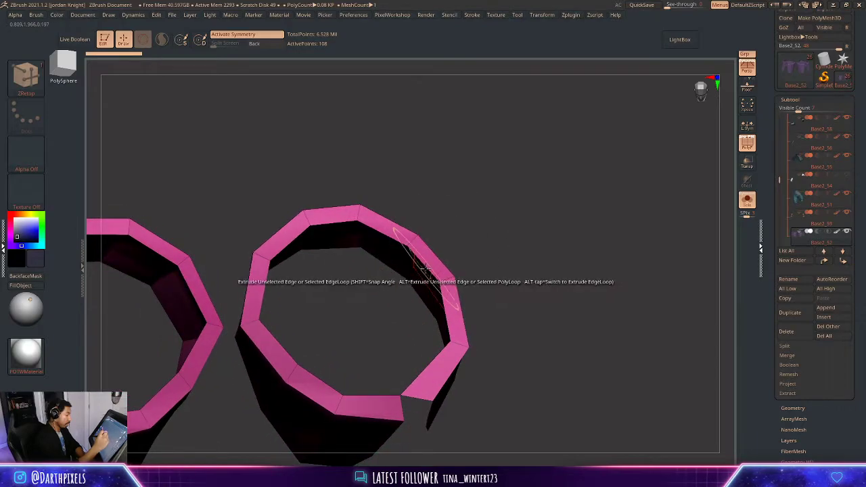
{"action": "left_click", "coordinate": [417, 285]}
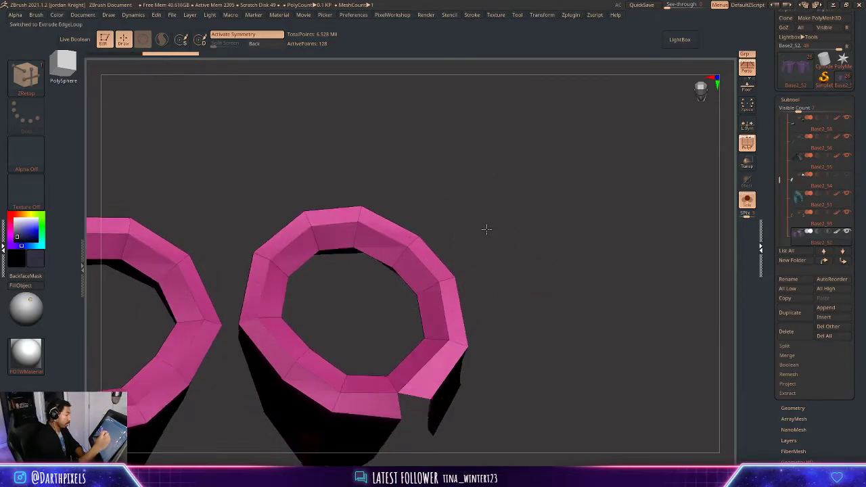
- Set ZModeler's edge action to Move Infinite Radius and reposition the cuffs' extruded inner edge loop
{"action": "mouse_move", "coordinate": [487, 226]}
{"action": "left_mouse_down", "text": "shift"}
{"action": "mouse_move", "coordinate": [513, 210]}
{"action": "mouse_move", "coordinate": [467, 237]}
{"action": "mouse_move", "coordinate": [465, 290]}
{"action": "mouse_move", "coordinate": [501, 284]}
{"action": "mouse_move", "coordinate": [506, 294]}
{"action": "mouse_move", "coordinate": [454, 297]}
{"action": "mouse_move", "coordinate": [489, 216]}
{"action": "mouse_move", "coordinate": [410, 251]}
{"action": "left_mouse_up", "text": "shift"}
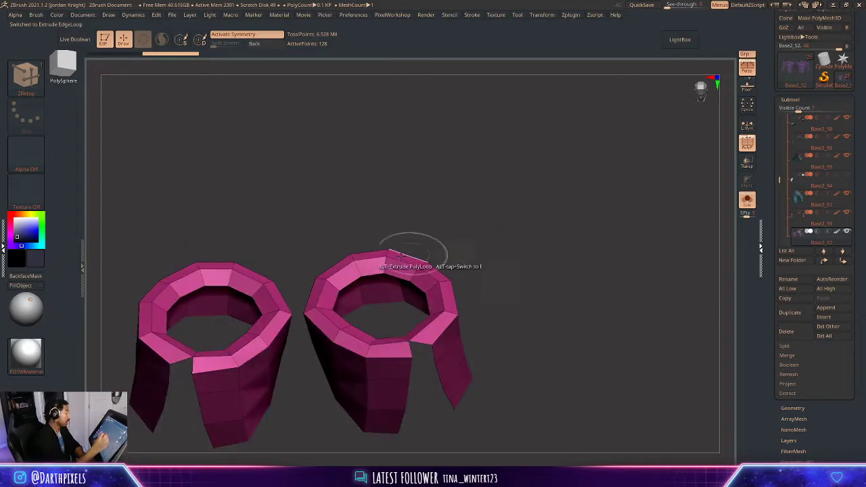
{"action": "left_click", "coordinate": [26, 75]}
{"action": "left_click", "coordinate": [609, 299]}
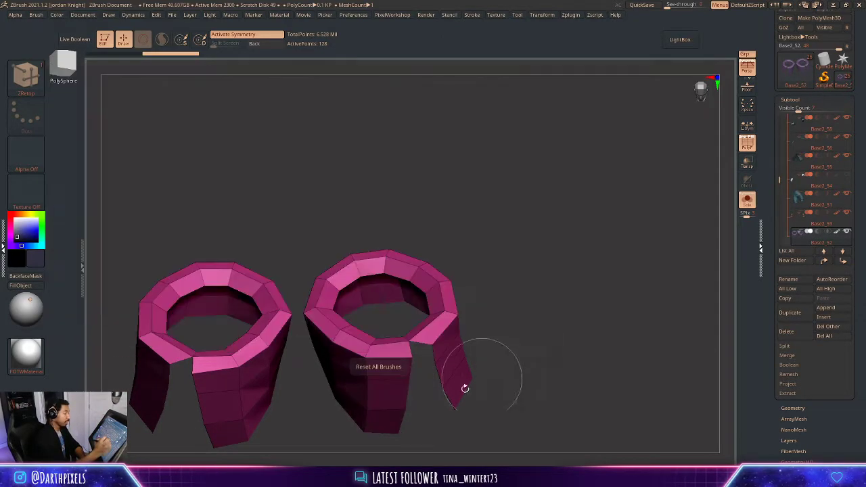
{"action": "mouse_move", "coordinate": [444, 232]}
{"action": "left_mouse_down"}
{"action": "mouse_move", "coordinate": [489, 256]}
{"action": "mouse_move", "coordinate": [421, 305]}
{"action": "left_mouse_up"}
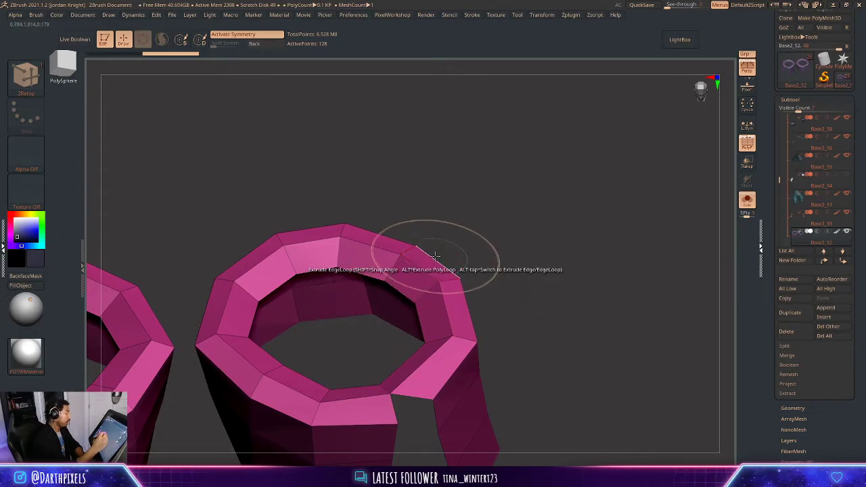
{"action": "left_click_drag", "start_coordinate": [479, 197], "coordinate": [494, 224]}
{"action": "key", "text": "space"}
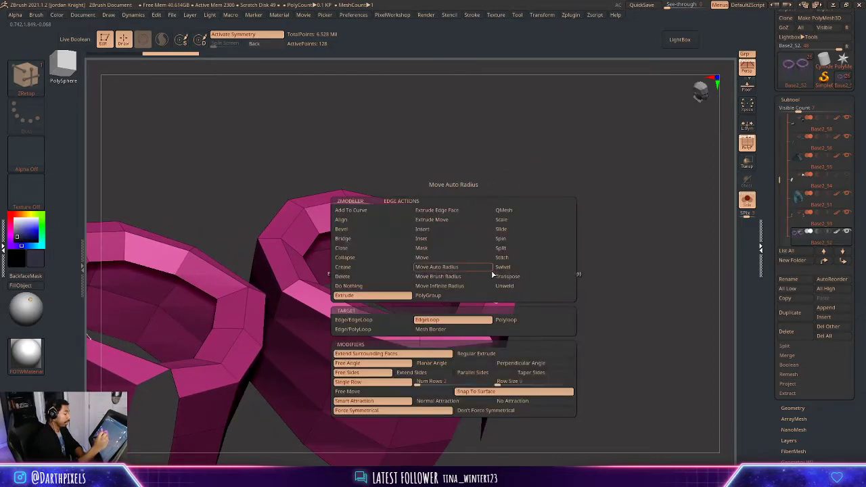
{"action": "left_click", "coordinate": [455, 286]}
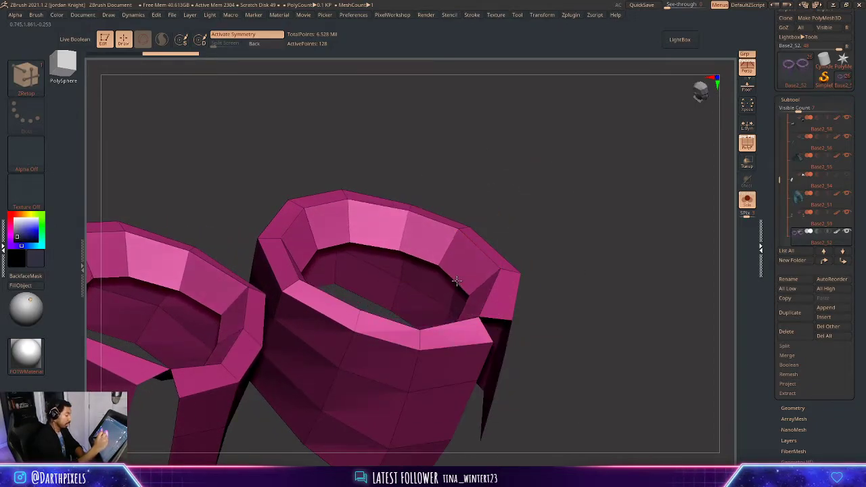
{"action": "mouse_move", "coordinate": [466, 243]}
{"action": "left_mouse_down"}
{"action": "mouse_move", "coordinate": [483, 205]}
{"action": "mouse_move", "coordinate": [553, 212]}
{"action": "left_mouse_up"}
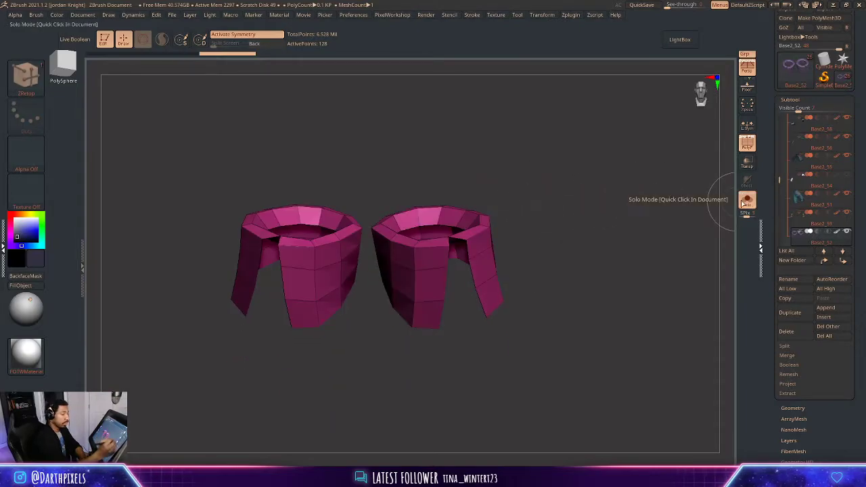
- Preview the cuffs smoothed, and check their fit on the full character with the polyframe hidden
{"action": "left_click", "coordinate": [745, 202]}
{"action": "left_click_drag", "start_coordinate": [657, 201], "coordinate": [680, 200]}
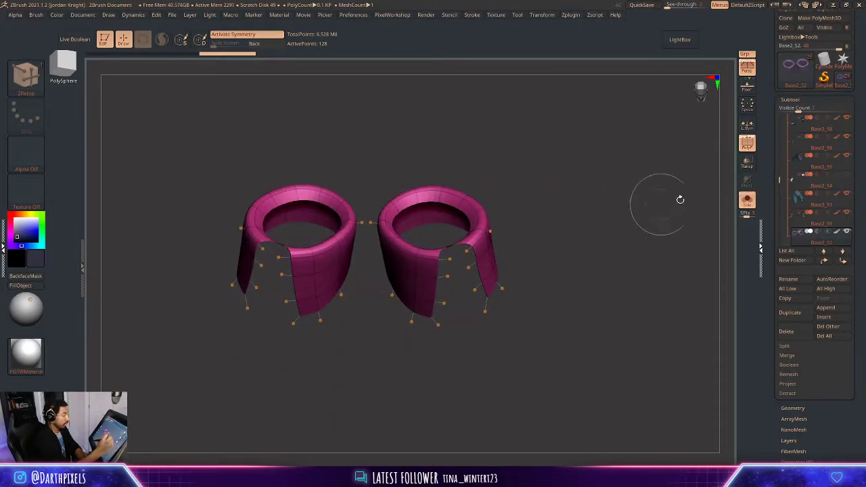
{"action": "left_click", "coordinate": [745, 202]}
{"action": "left_click_drag", "start_coordinate": [580, 299], "coordinate": [514, 215], "text": "shift"}
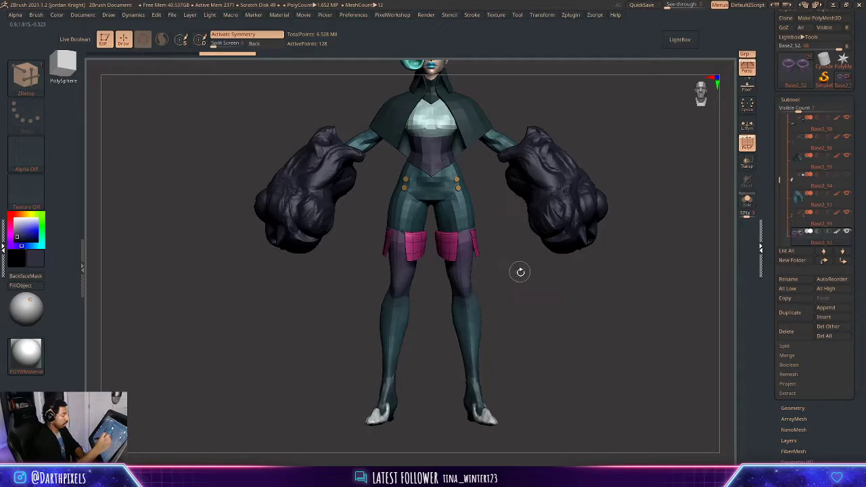
{"action": "left_click_drag", "start_coordinate": [520, 272], "coordinate": [648, 382]}
{"action": "key", "text": "shift+f"}
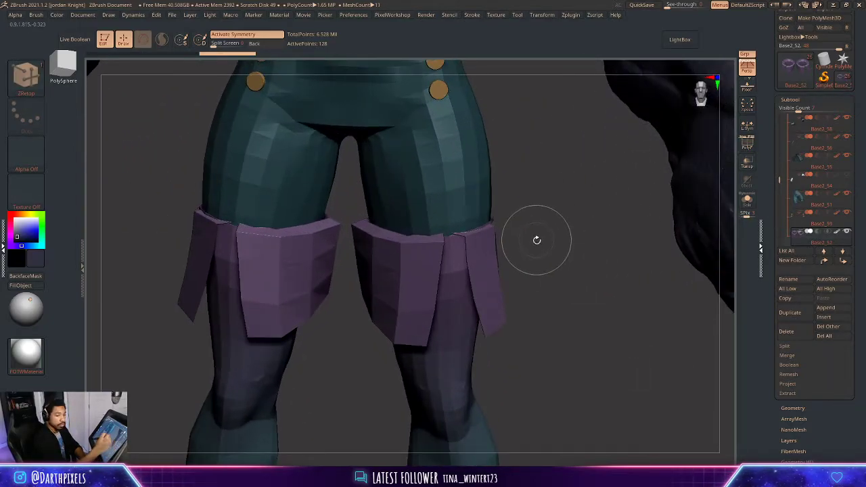
{"action": "left_click_drag", "start_coordinate": [540, 251], "coordinate": [460, 319], "text": "alt"}
{"action": "left_click_drag", "start_coordinate": [534, 283], "coordinate": [510, 208], "text": "alt"}
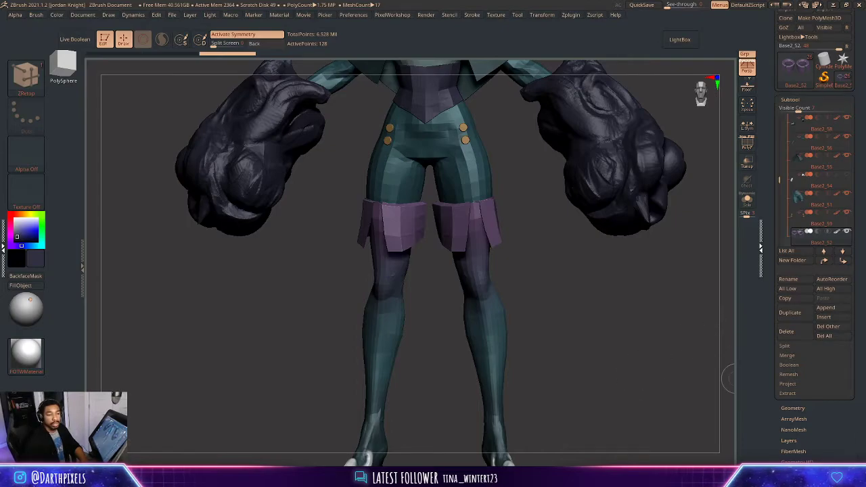
- Switch to the concept art and examine the thigh cuffs and leg armour up close
{"action": "key", "text": "alt+Tab"}
{"action": "right_click_drag", "start_coordinate": [415, 315], "coordinate": [420, 281]}
{"action": "scroll", "coordinate": [348, 252], "scroll_direction": "up", "scroll_amount": 5}
{"action": "scroll", "coordinate": [415, 244], "scroll_direction": "up", "scroll_amount": 2}
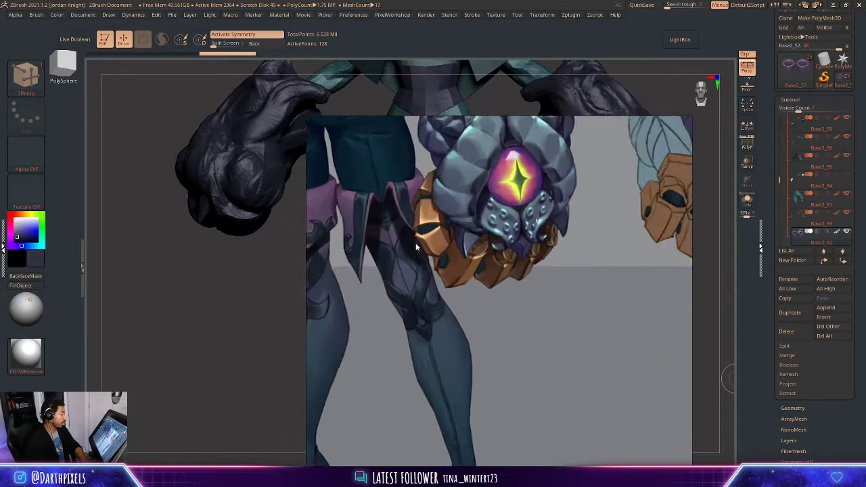
{"action": "scroll", "coordinate": [401, 224], "scroll_direction": "up", "scroll_amount": 1}
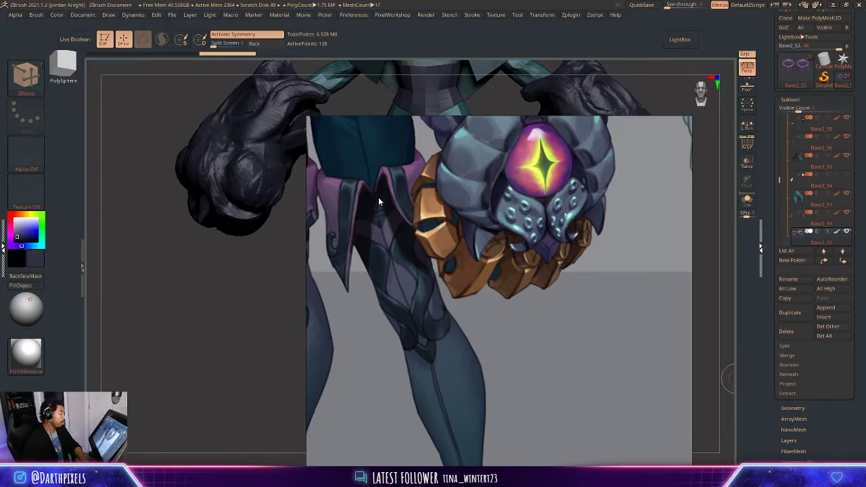
{"action": "scroll", "coordinate": [370, 212], "scroll_direction": "down", "scroll_amount": 5}
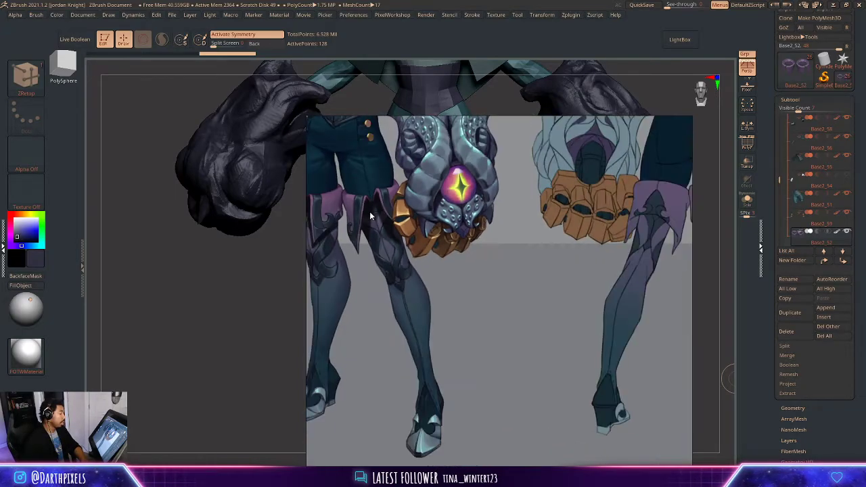
{"action": "right_click_drag", "start_coordinate": [371, 209], "coordinate": [449, 209]}
{"action": "scroll", "coordinate": [448, 212], "scroll_direction": "up", "scroll_amount": 4}
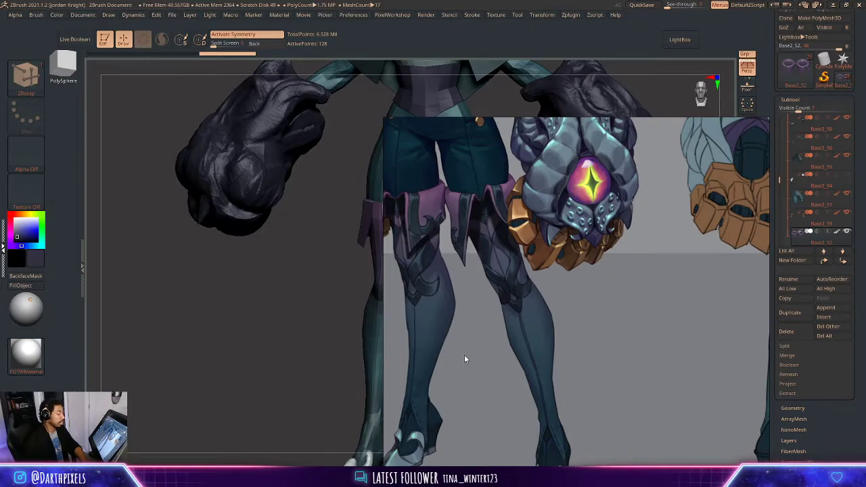
{"action": "right_click_drag", "start_coordinate": [656, 122], "coordinate": [865, 77]}
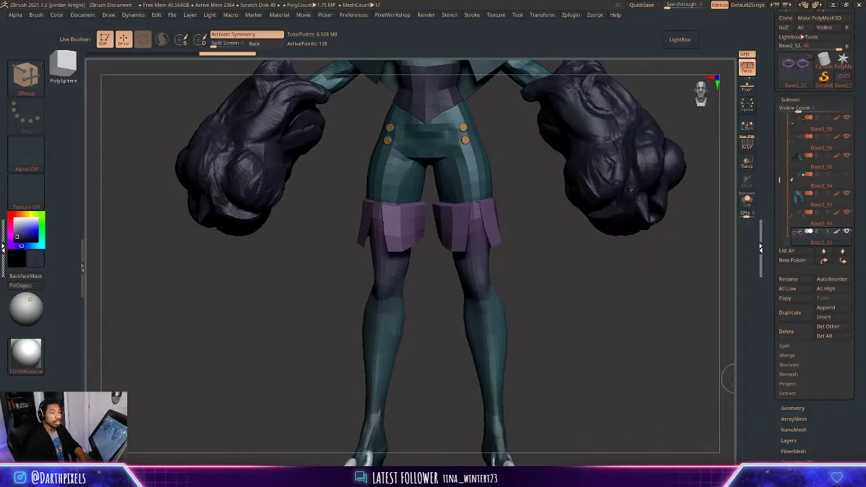
- Turn the polyframe on and reshape the cuffs' top edges at the inner thighs with the Move Topological brush
{"action": "left_click_drag", "start_coordinate": [582, 291], "coordinate": [608, 278]}
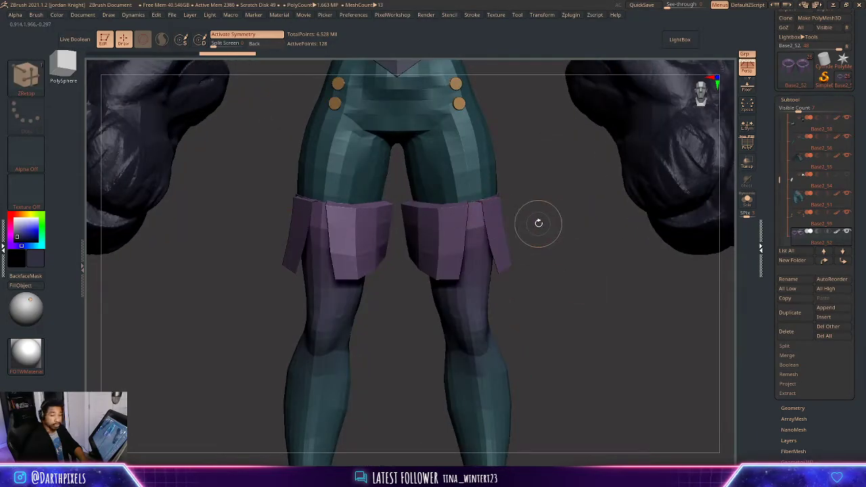
{"action": "mouse_move", "coordinate": [530, 211]}
{"action": "left_mouse_down", "text": "alt"}
{"action": "mouse_move", "coordinate": [516, 197]}
{"action": "mouse_move", "coordinate": [515, 233]}
{"action": "left_mouse_up", "text": "alt"}
{"action": "key", "text": "shift+f"}
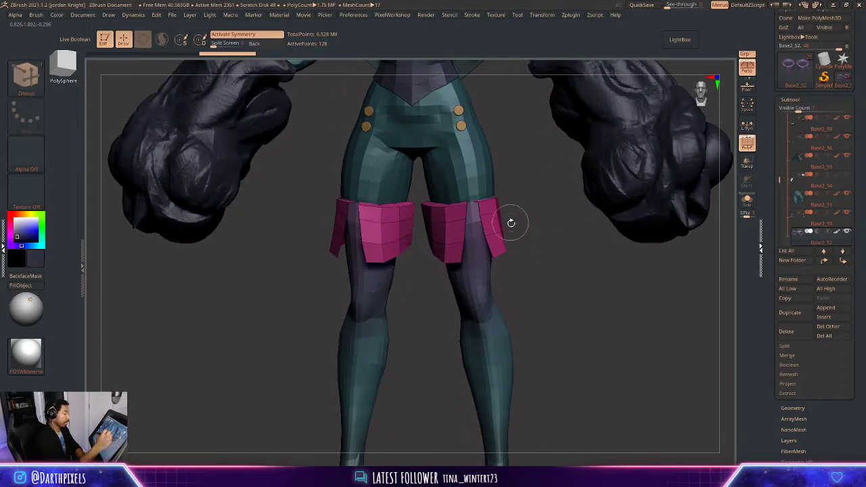
{"action": "mouse_move", "coordinate": [527, 201]}
{"action": "left_mouse_down"}
{"action": "mouse_move", "coordinate": [520, 241]}
{"action": "mouse_move", "coordinate": [603, 234]}
{"action": "mouse_move", "coordinate": [541, 208]}
{"action": "mouse_move", "coordinate": [512, 178]}
{"action": "left_mouse_up"}
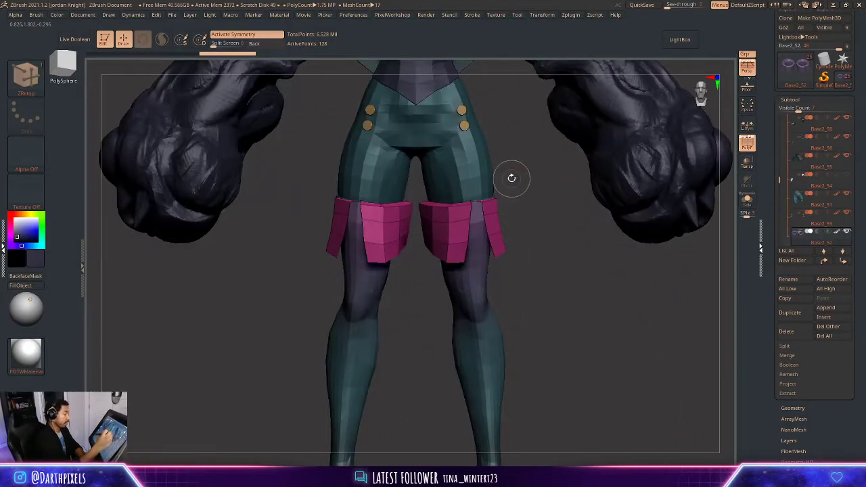
{"action": "key", "text": "b"}
{"action": "left_click", "coordinate": [236, 95]}
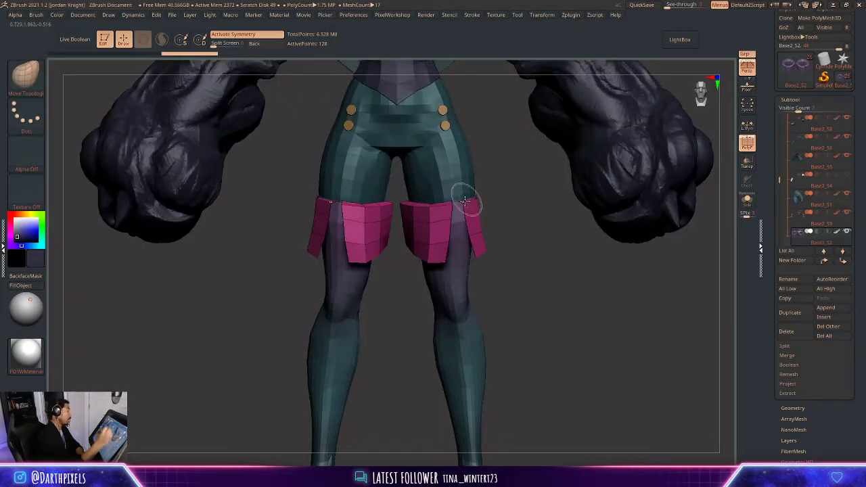
{"action": "left_click_drag", "start_coordinate": [467, 173], "coordinate": [402, 209], "text": "alt"}
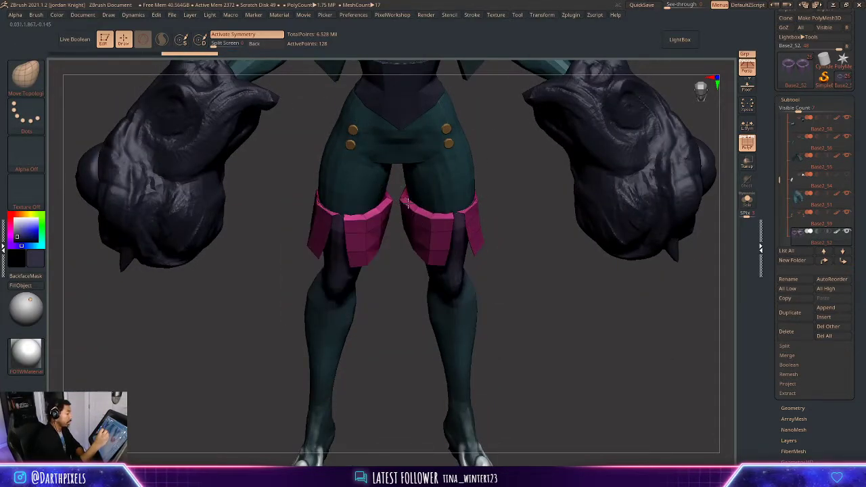
{"action": "key", "text": "space"}
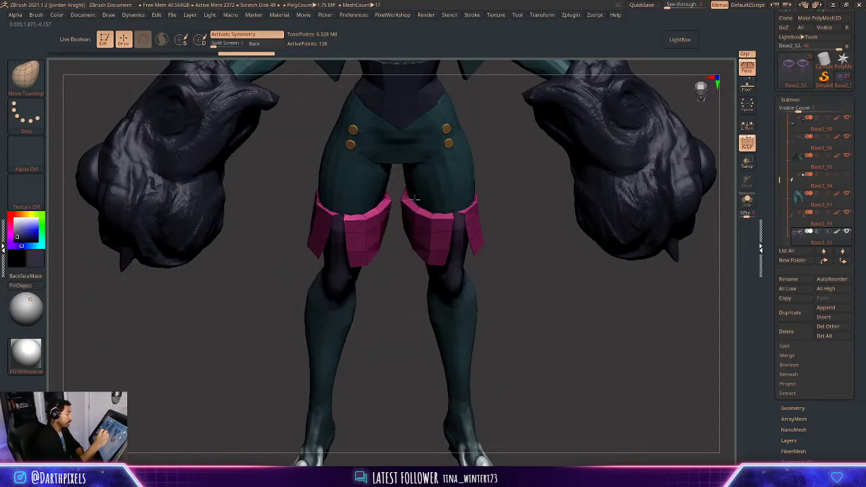
{"action": "left_click_drag", "start_coordinate": [494, 173], "coordinate": [433, 208]}
- Adjust the cuffs' top edges around the back and outer thighs with a resized Move Topological brush
{"action": "key", "text": "space"}
{"action": "key", "text": "space"}
{"action": "key", "text": "space"}
{"action": "key", "text": "["}
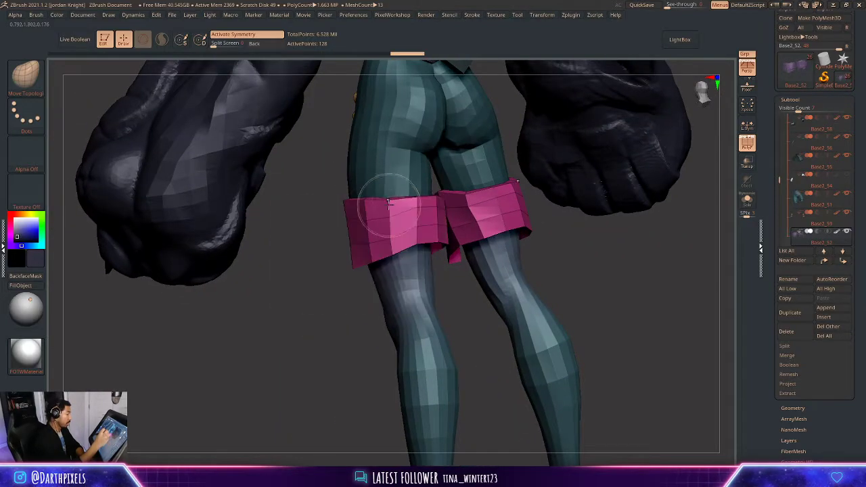
{"action": "mouse_move", "coordinate": [302, 258]}
{"action": "left_mouse_down"}
{"action": "mouse_move", "coordinate": [348, 264]}
{"action": "mouse_move", "coordinate": [379, 242]}
{"action": "mouse_move", "coordinate": [373, 248]}
{"action": "mouse_move", "coordinate": [361, 238]}
{"action": "left_mouse_up"}
{"action": "key", "text": "space"}
{"action": "mouse_move", "coordinate": [460, 205]}
{"action": "left_mouse_down", "text": "alt"}
{"action": "mouse_move", "coordinate": [549, 211]}
{"action": "mouse_move", "coordinate": [458, 202]}
{"action": "mouse_move", "coordinate": [519, 199]}
{"action": "left_mouse_up", "text": "alt"}
{"action": "key", "text": "space"}
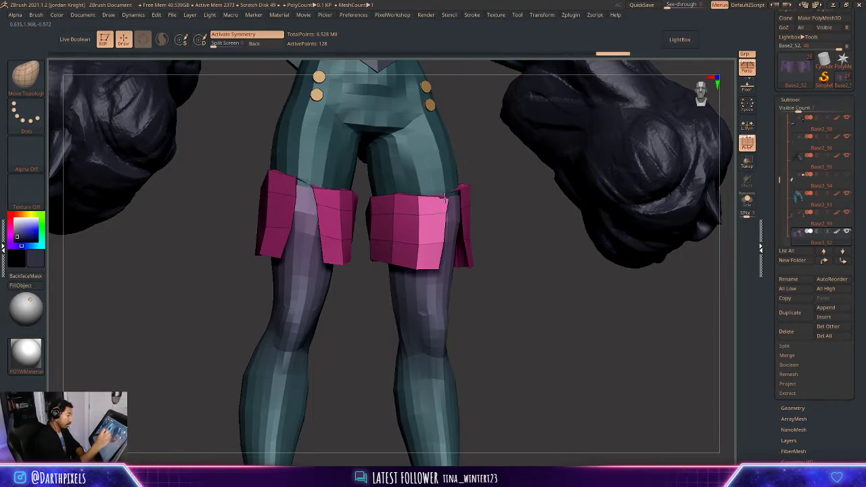
- Switch back to ZModeler and extrude the cuffs' faces to give the flaps thickness
{"action": "left_click_drag", "start_coordinate": [439, 183], "coordinate": [511, 258], "text": "alt"}
{"action": "key", "text": "ctrl"}
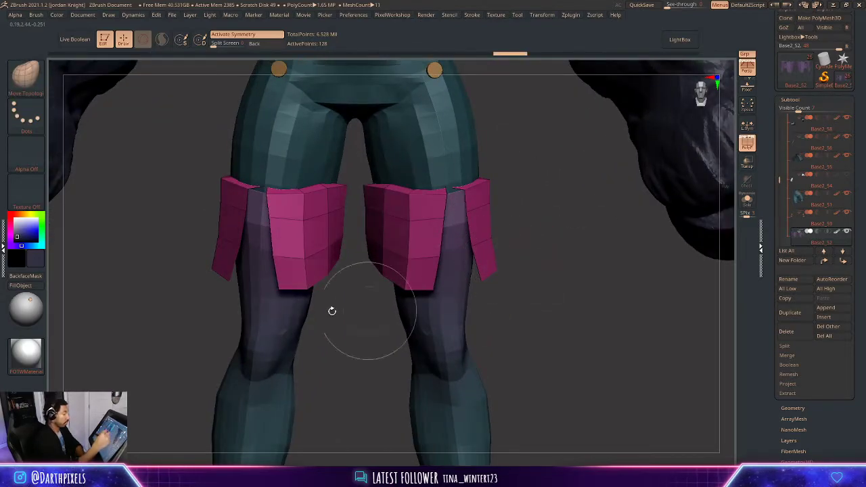
{"action": "left_click", "coordinate": [25, 74]}
{"action": "left_click", "coordinate": [461, 91]}
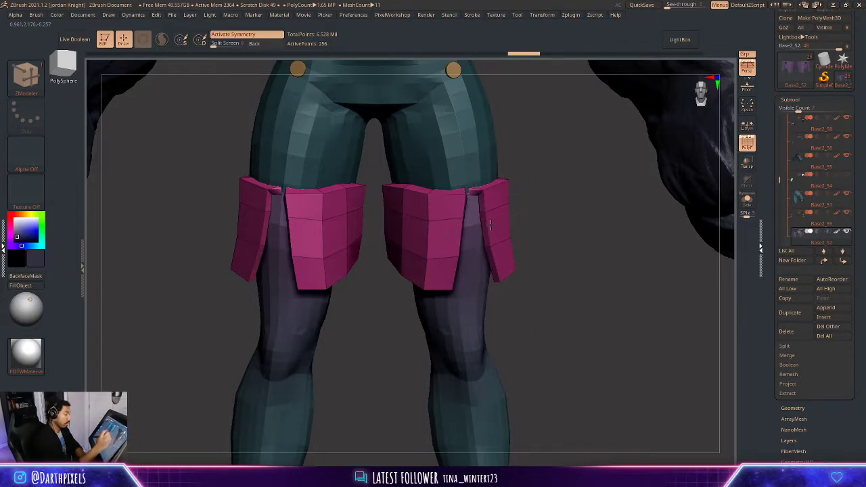
- Preview the thigh cuffs with dynamic subdivision smoothing, then isolate them in Solo mode without polyframes to examine their surfaces
{"action": "left_click", "coordinate": [491, 226]}
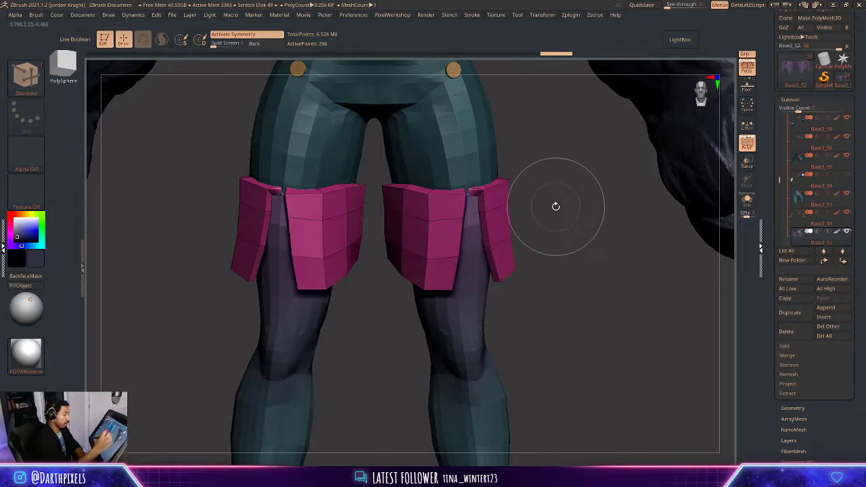
{"action": "left_click_drag", "start_coordinate": [554, 205], "coordinate": [549, 226]}
{"action": "key", "text": "d"}
{"action": "key", "text": "shift+d"}
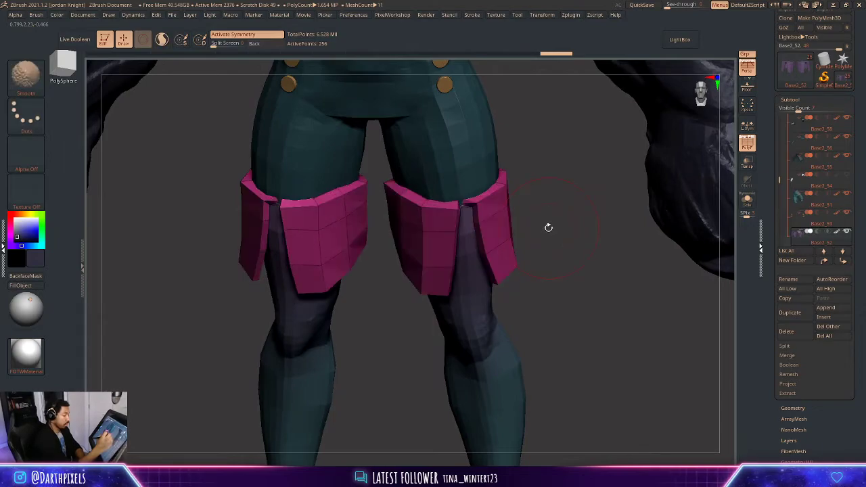
{"action": "key", "text": "shift+f"}
{"action": "left_click", "coordinate": [747, 199]}
{"action": "left_click_drag", "start_coordinate": [571, 215], "coordinate": [570, 230]}
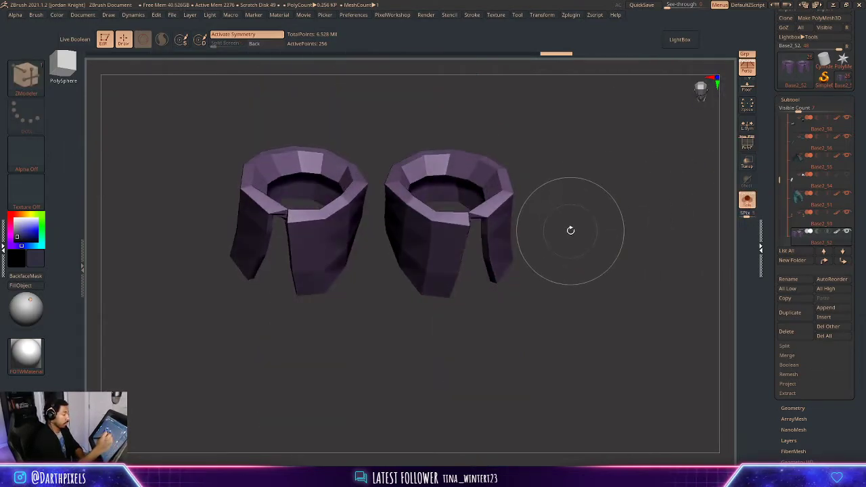
{"action": "key", "text": "d"}
{"action": "key", "text": "shift+d"}
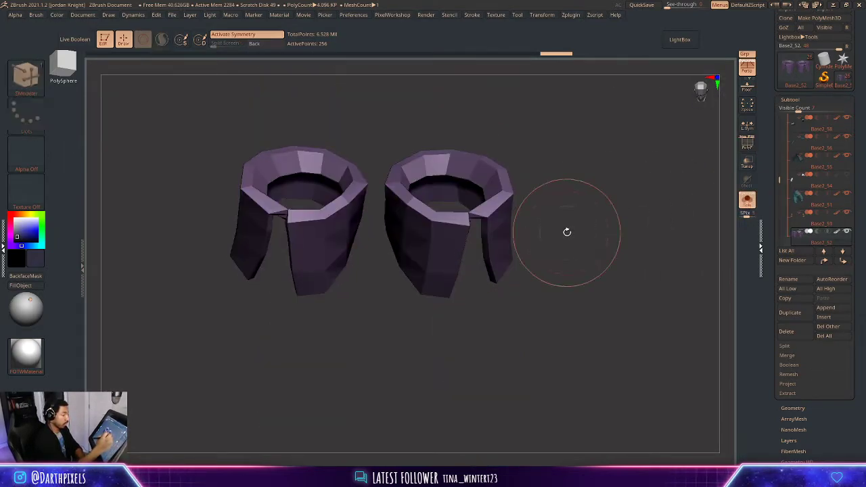
- Flip the normals of the isolated thigh cuffs
{"action": "key", "text": "space"}
{"action": "left_click", "coordinate": [551, 195]}
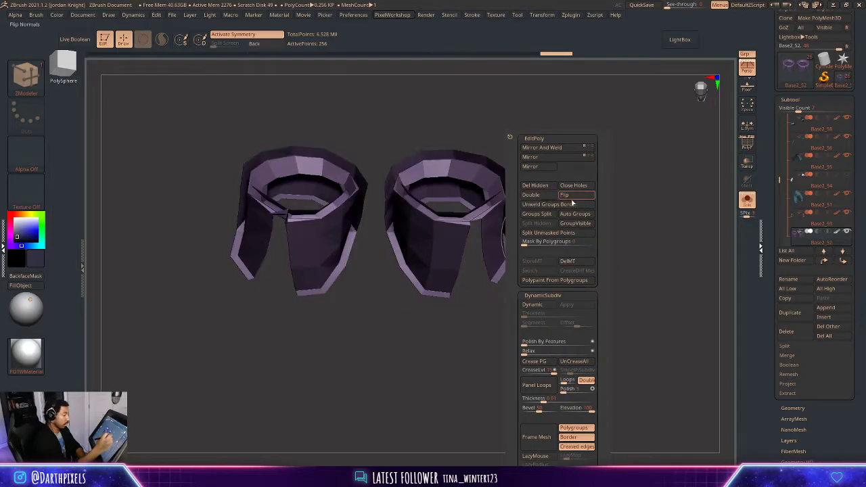
{"action": "left_click", "coordinate": [577, 195]}
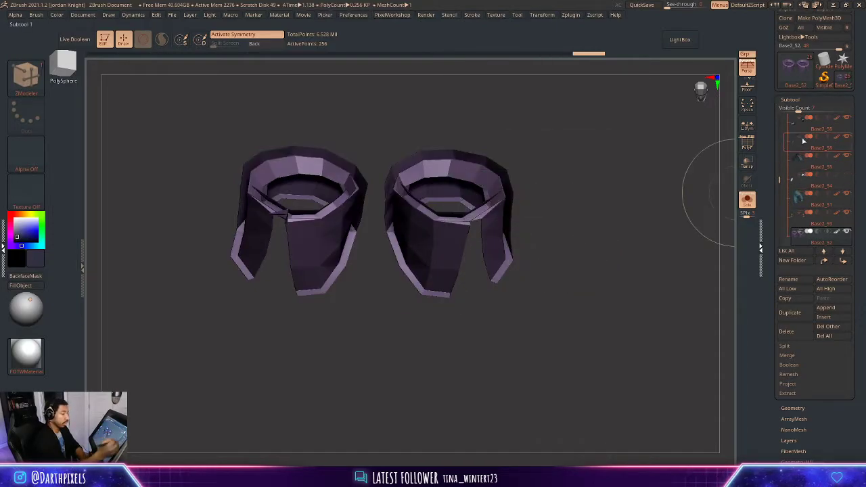
- Delete the thigh cuffs' stored morph target and flip their normals back to face outward
{"action": "left_click", "coordinate": [790, 99]}
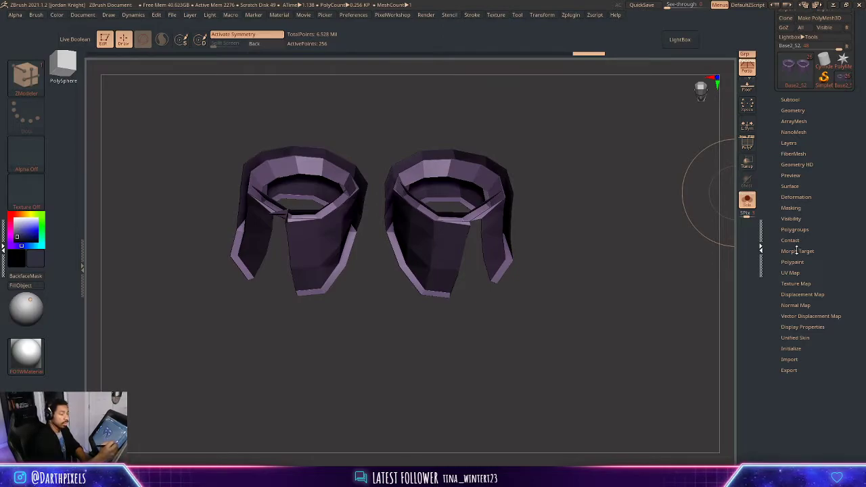
{"action": "left_click", "coordinate": [796, 251]}
{"action": "left_click", "coordinate": [801, 273]}
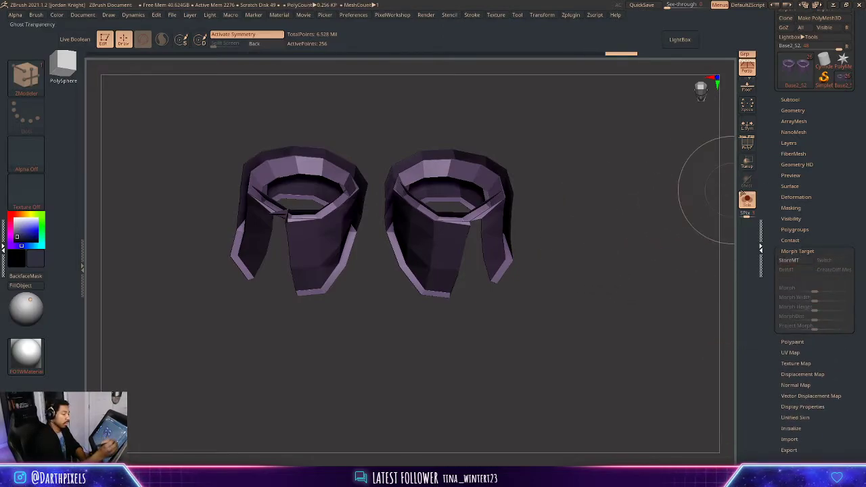
{"action": "key", "text": "space"}
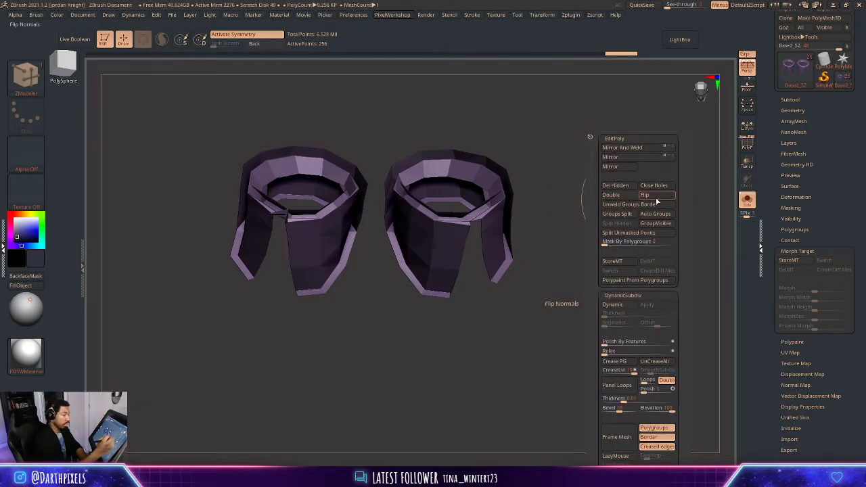
{"action": "left_click", "coordinate": [655, 196]}
- Crease the border edges of the isolated thigh cuffs using the ZModeler Crease action with the EdgeLoop Partial target
{"action": "left_click_drag", "start_coordinate": [541, 249], "coordinate": [595, 216]}
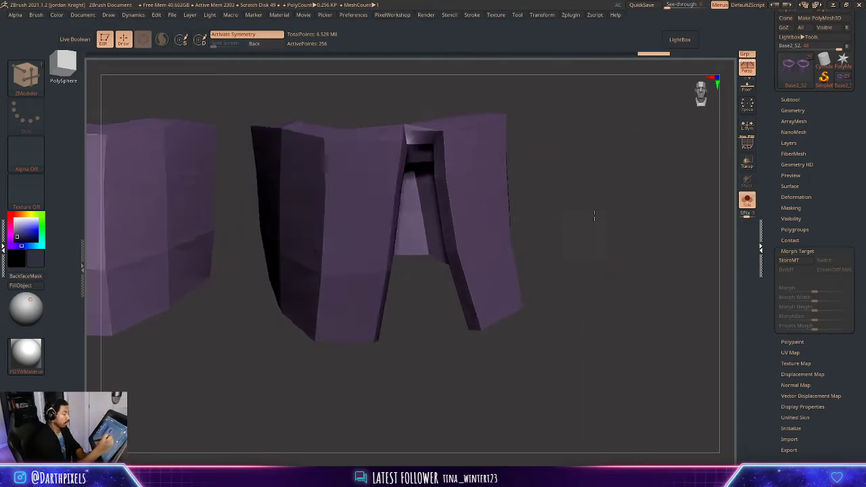
{"action": "key", "text": "shift+f"}
{"action": "left_click_drag", "start_coordinate": [595, 155], "coordinate": [615, 203]}
{"action": "key", "text": "space"}
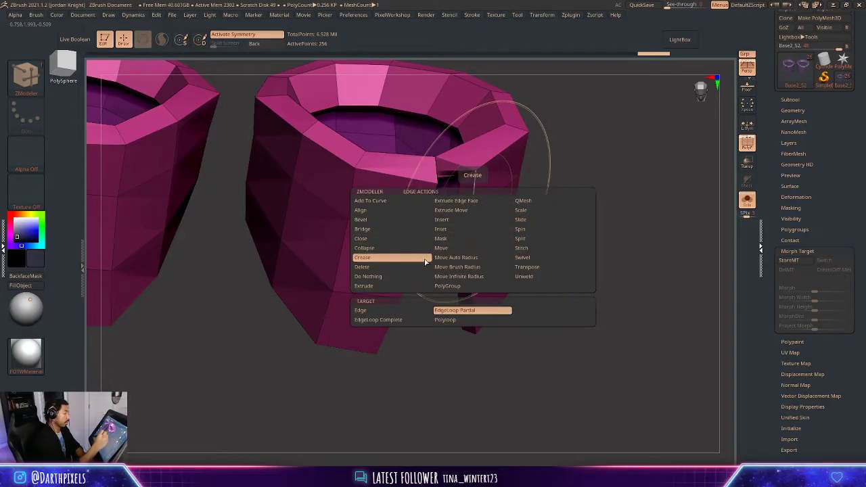
{"action": "left_click_drag", "start_coordinate": [574, 178], "coordinate": [617, 138]}
{"action": "left_click_drag", "start_coordinate": [551, 183], "coordinate": [503, 226]}
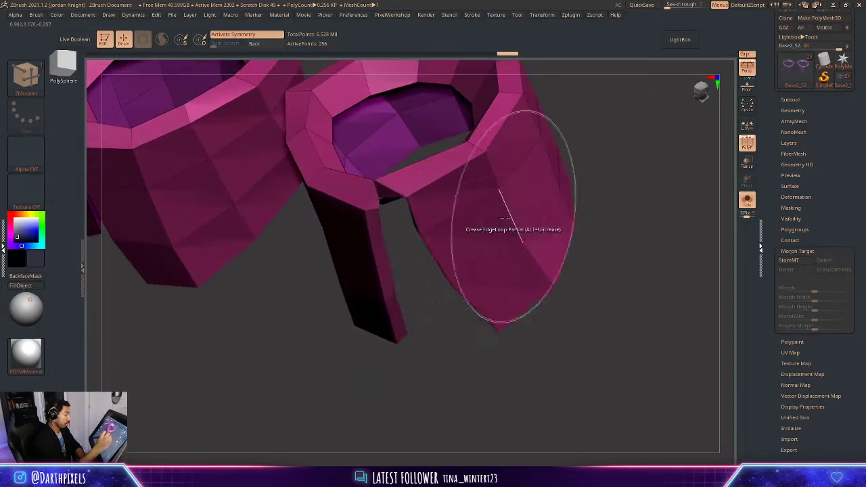
{"action": "left_click_drag", "start_coordinate": [414, 281], "coordinate": [404, 213]}
{"action": "left_click_drag", "start_coordinate": [433, 287], "coordinate": [454, 238]}
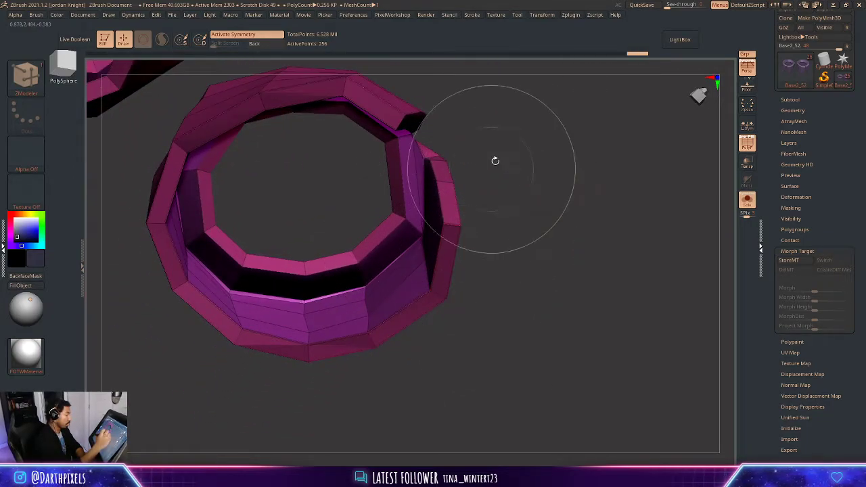
{"action": "left_click_drag", "start_coordinate": [496, 158], "coordinate": [501, 160]}
{"action": "left_click_drag", "start_coordinate": [524, 129], "coordinate": [596, 257]}
- Bring back the full figure and check the smoothed thigh cuffs against the legs from the front and back
{"action": "left_click", "coordinate": [745, 202]}
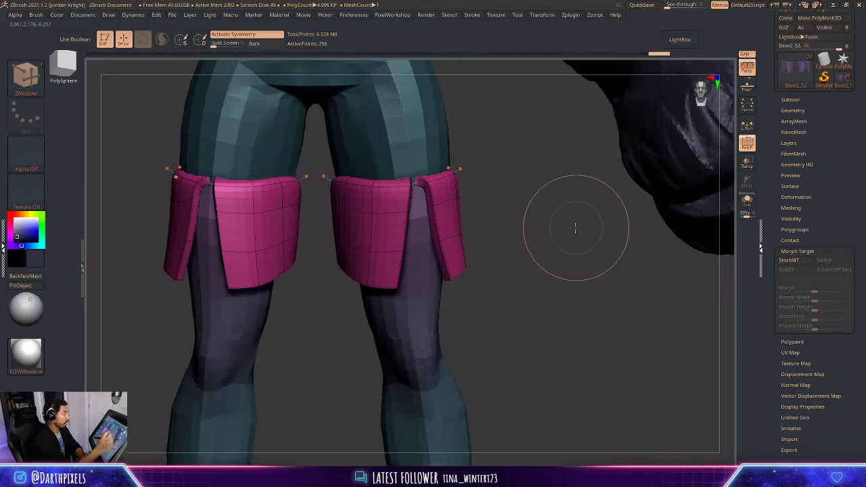
{"action": "left_click_drag", "start_coordinate": [578, 228], "coordinate": [462, 211], "text": "alt"}
{"action": "key", "text": "shift+f"}
{"action": "left_click_drag", "start_coordinate": [466, 294], "coordinate": [611, 217]}
{"action": "key", "text": "shift+d"}
{"action": "key", "text": "shift+f"}
- Try Polish By Features on the thigh cuffs at different strengths, undoing each attempt
{"action": "left_click", "coordinate": [799, 110]}
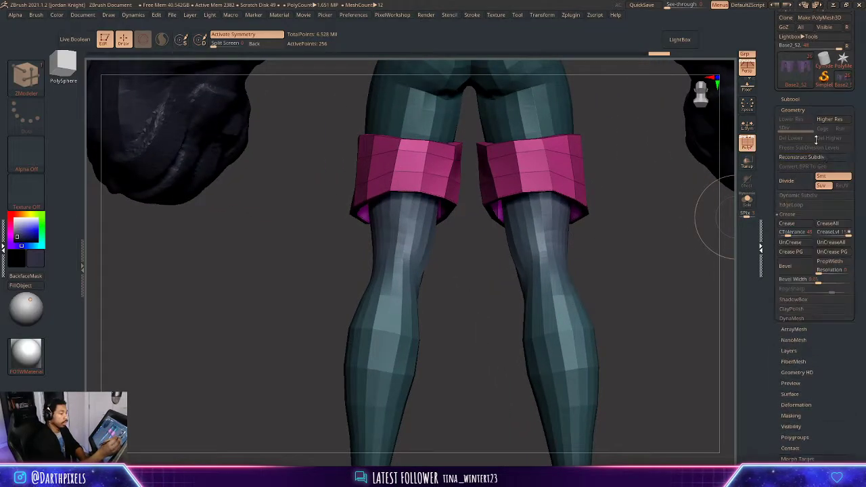
{"action": "left_click", "coordinate": [800, 108]}
{"action": "left_click", "coordinate": [796, 196]}
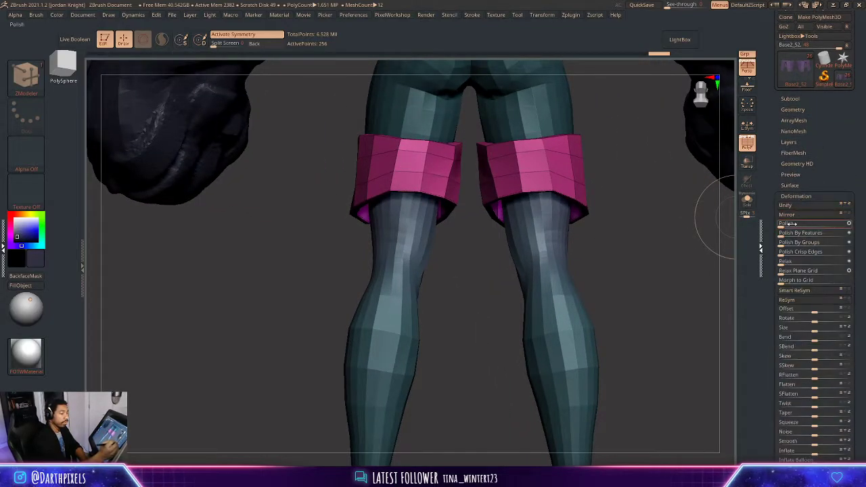
{"action": "left_click", "coordinate": [783, 232]}
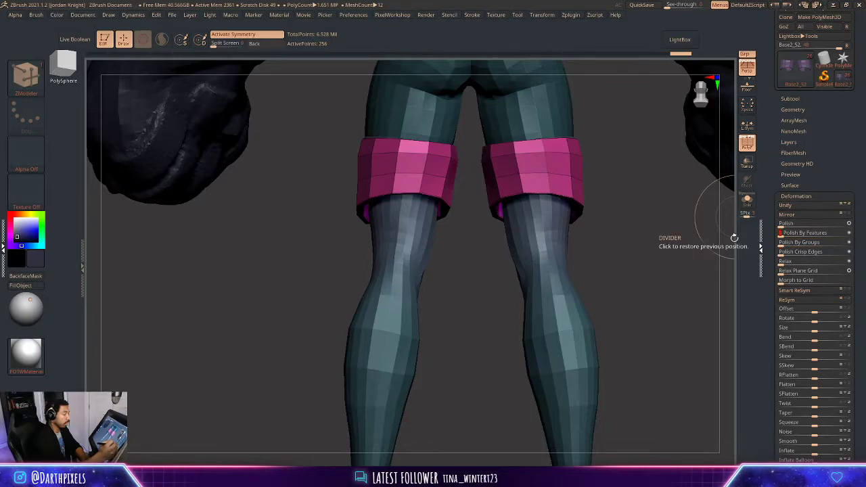
{"action": "key", "text": "ctrl+z"}
{"action": "left_click", "coordinate": [787, 234]}
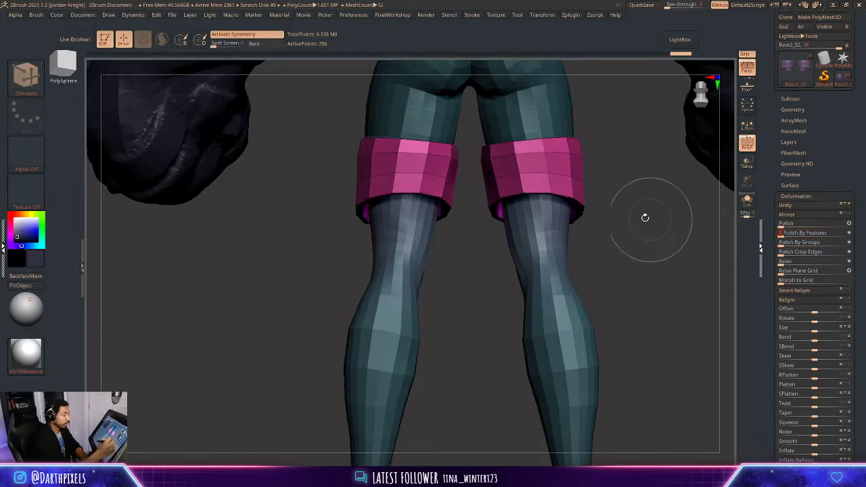
{"action": "left_click_drag", "start_coordinate": [645, 217], "coordinate": [630, 243]}
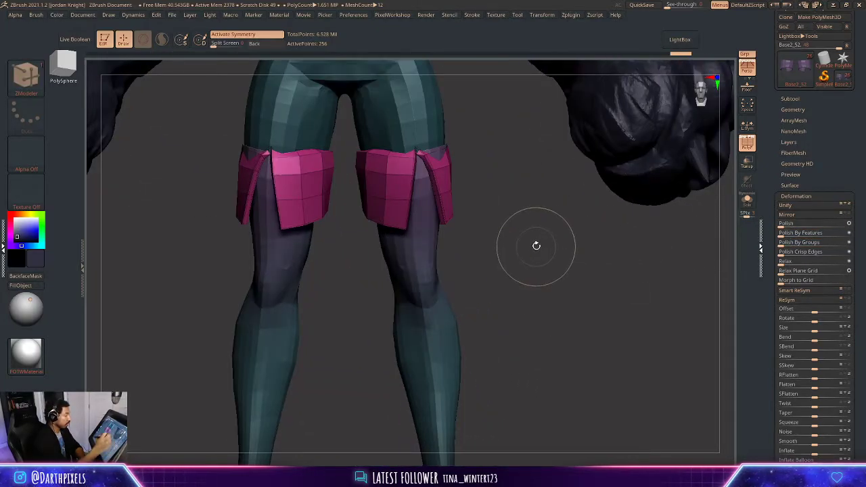
{"action": "key", "text": "ctrl+z"}
- Apply a very light Polish By Features deformation to the thigh cuffs
{"action": "key", "text": "shift+f"}
{"action": "left_click_drag", "start_coordinate": [478, 155], "coordinate": [475, 192]}
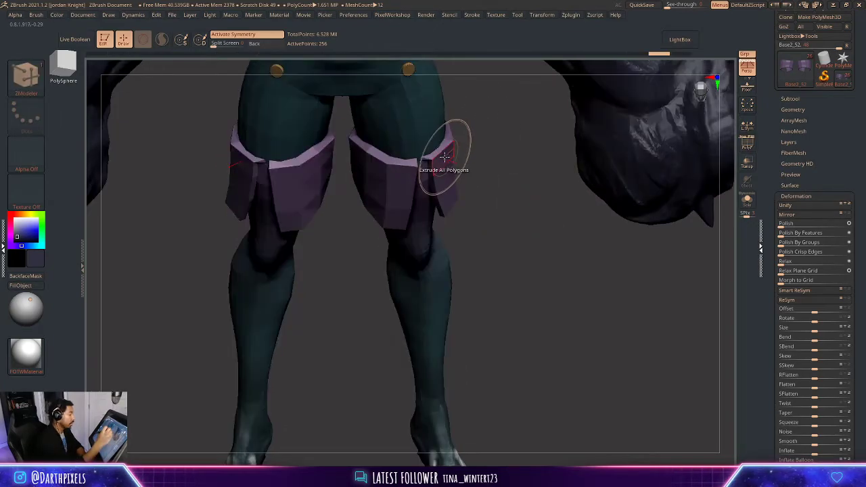
{"action": "key", "text": "shift+f"}
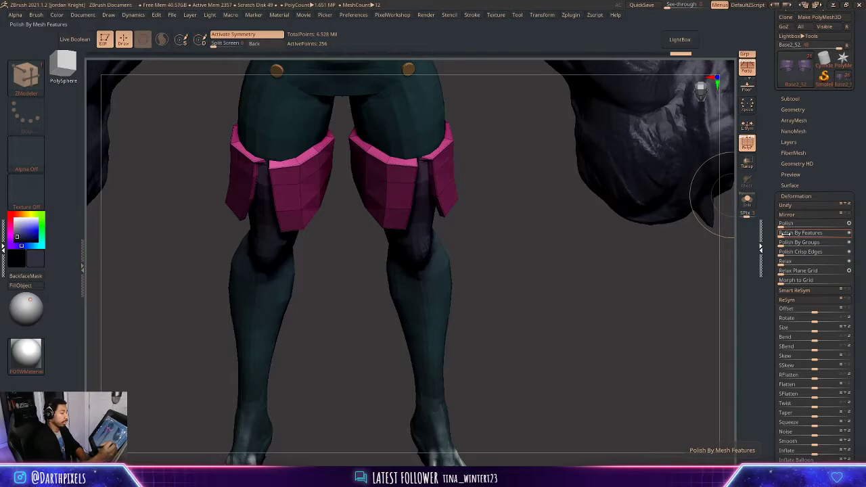
{"action": "left_click", "coordinate": [786, 233]}
{"action": "key", "text": "ctrl+z"}
{"action": "left_click", "coordinate": [786, 235]}
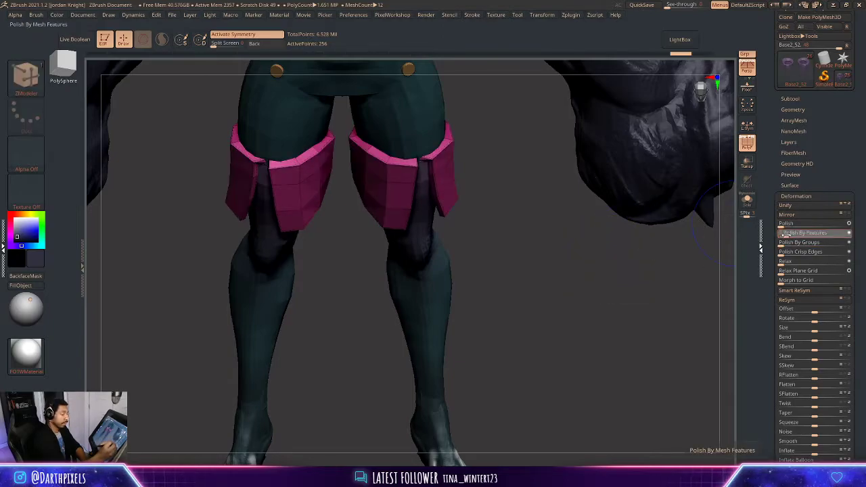
- Choose the Move Topological brush and pull the cuffs' upper outer corners outward so they cover the thighs
{"action": "mouse_move", "coordinate": [677, 241]}
{"action": "left_mouse_down"}
{"action": "mouse_move", "coordinate": [557, 199]}
{"action": "mouse_move", "coordinate": [548, 261]}
{"action": "mouse_move", "coordinate": [519, 285]}
{"action": "mouse_move", "coordinate": [427, 304]}
{"action": "mouse_move", "coordinate": [393, 325]}
{"action": "mouse_move", "coordinate": [395, 339]}
{"action": "mouse_move", "coordinate": [443, 277]}
{"action": "mouse_move", "coordinate": [436, 223]}
{"action": "left_mouse_up"}
{"action": "right_click", "coordinate": [437, 222]}
{"action": "left_click", "coordinate": [41, 88]}
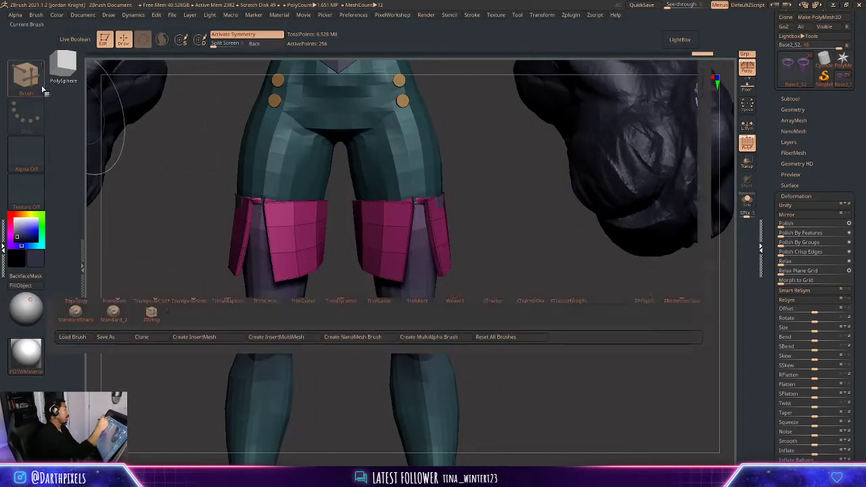
{"action": "left_click", "coordinate": [232, 84]}
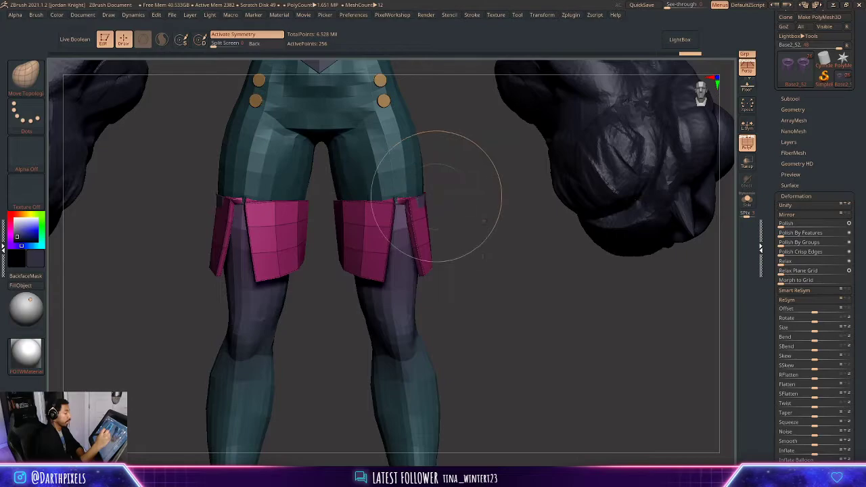
{"action": "left_click_drag", "start_coordinate": [436, 197], "coordinate": [427, 196]}
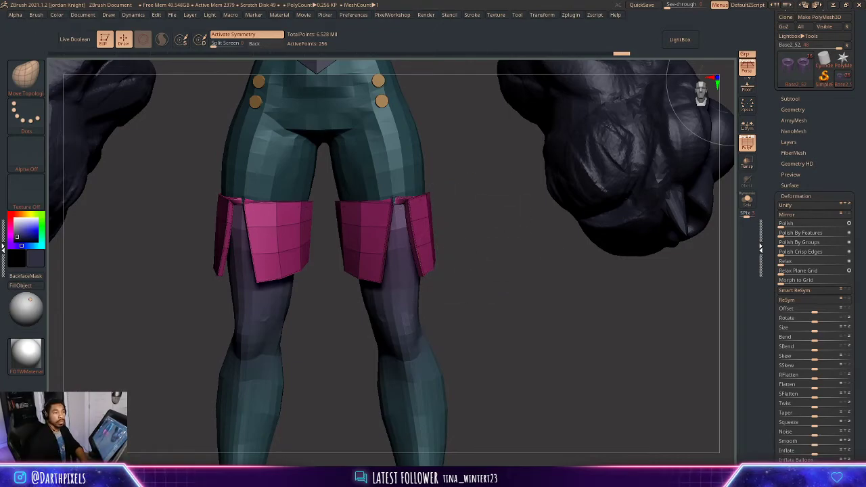
{"action": "left_click_drag", "start_coordinate": [477, 238], "coordinate": [474, 252]}
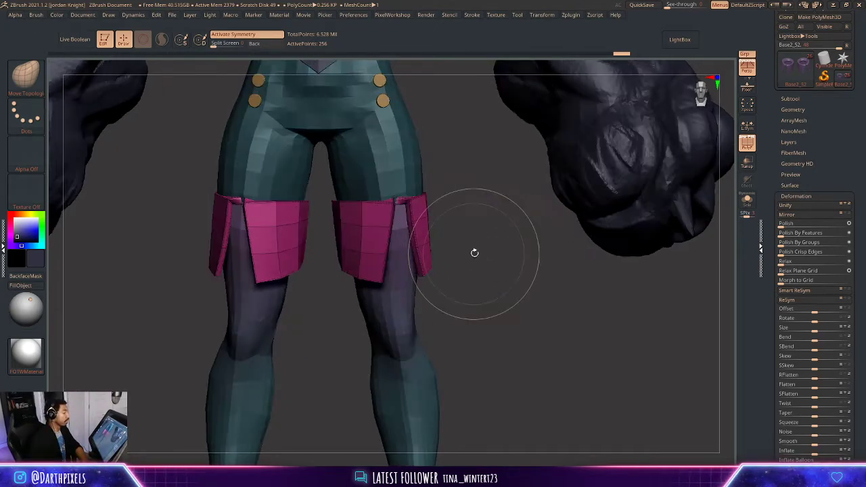
{"action": "left_click_drag", "start_coordinate": [467, 157], "coordinate": [479, 186]}
- Reduce the brush size and adjust the cuffs' top rims around the front and outer sides of the thighs
{"action": "key", "text": "space"}
{"action": "left_click_drag", "start_coordinate": [439, 163], "coordinate": [429, 165]}
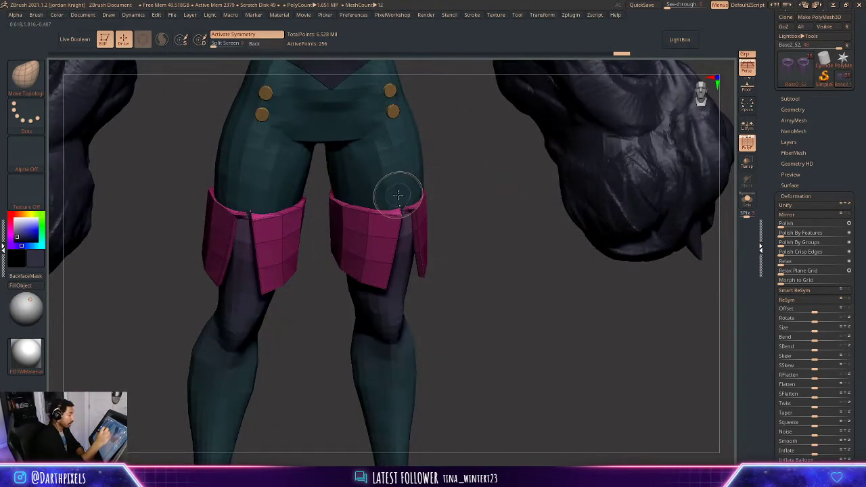
{"action": "left_click_drag", "start_coordinate": [438, 233], "coordinate": [460, 238]}
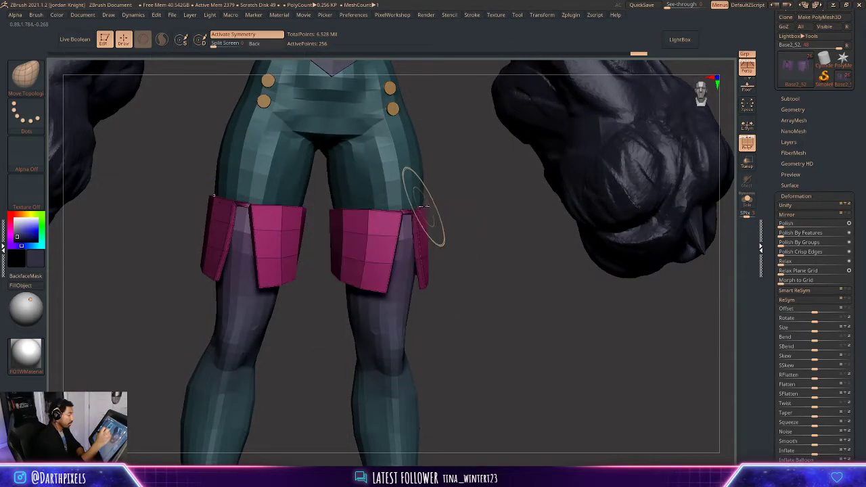
{"action": "left_click_drag", "start_coordinate": [457, 177], "coordinate": [342, 201]}
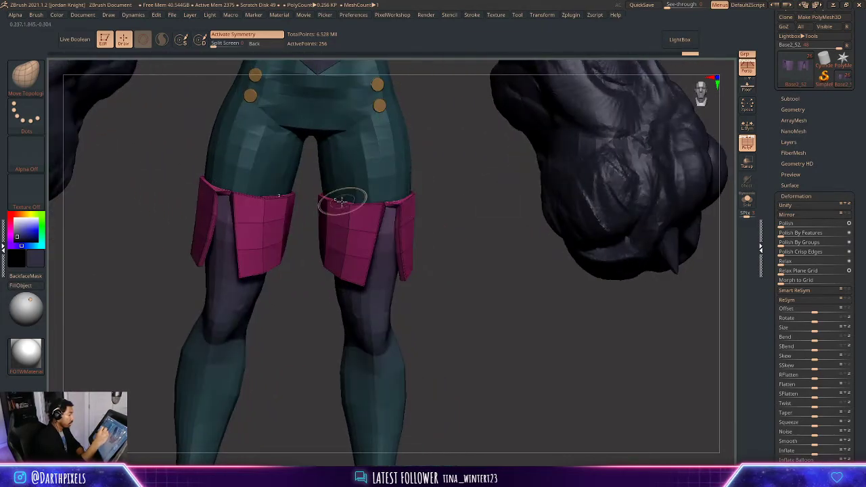
{"action": "left_click_drag", "start_coordinate": [440, 156], "coordinate": [421, 191]}
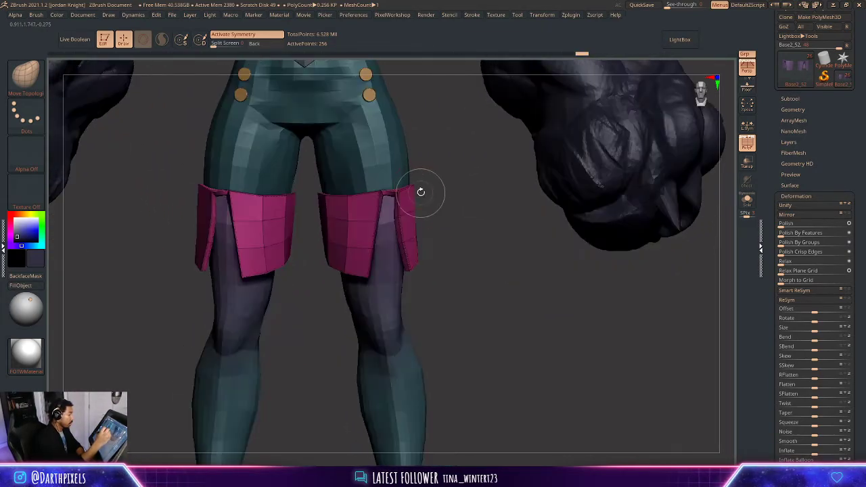
{"action": "key", "text": "space"}
{"action": "left_click_drag", "start_coordinate": [365, 164], "coordinate": [427, 177]}
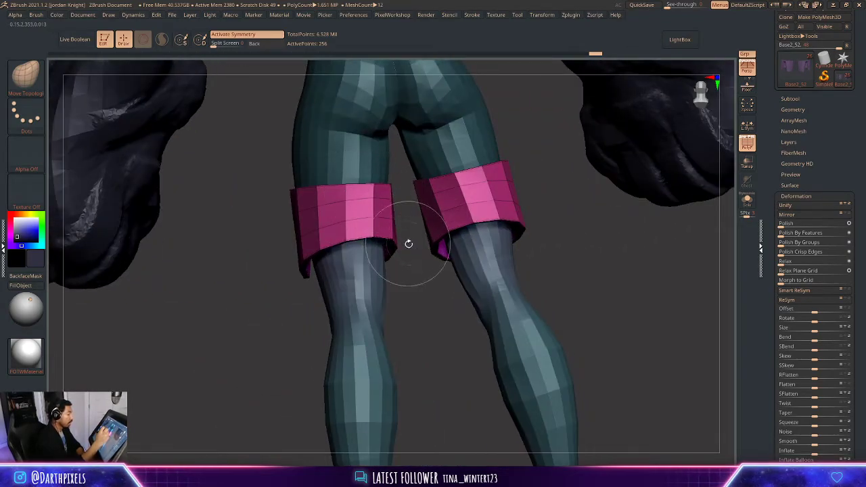
- Fit the cuffs' top rims around the back of the thighs with the Move Topological brush
{"action": "left_click_drag", "start_coordinate": [408, 243], "coordinate": [329, 248]}
{"action": "key", "text": "space"}
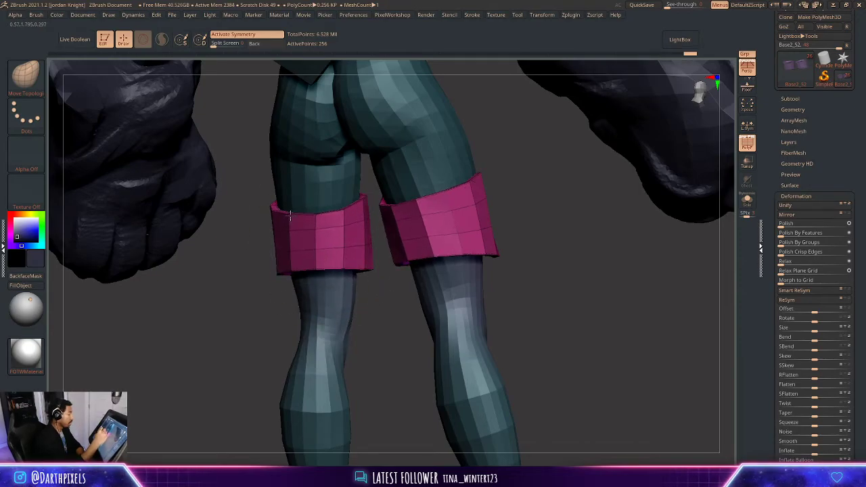
{"action": "mouse_move", "coordinate": [251, 251]}
{"action": "left_mouse_down"}
{"action": "mouse_move", "coordinate": [328, 242]}
{"action": "mouse_move", "coordinate": [381, 309]}
{"action": "mouse_move", "coordinate": [335, 294]}
{"action": "mouse_move", "coordinate": [387, 336]}
{"action": "mouse_move", "coordinate": [373, 300]}
{"action": "mouse_move", "coordinate": [464, 313]}
{"action": "mouse_move", "coordinate": [489, 349]}
{"action": "left_mouse_up"}
- Enlarge the brush and pull the lower ends of the thigh cuffs slightly downward and outward
{"action": "key", "text": "space"}
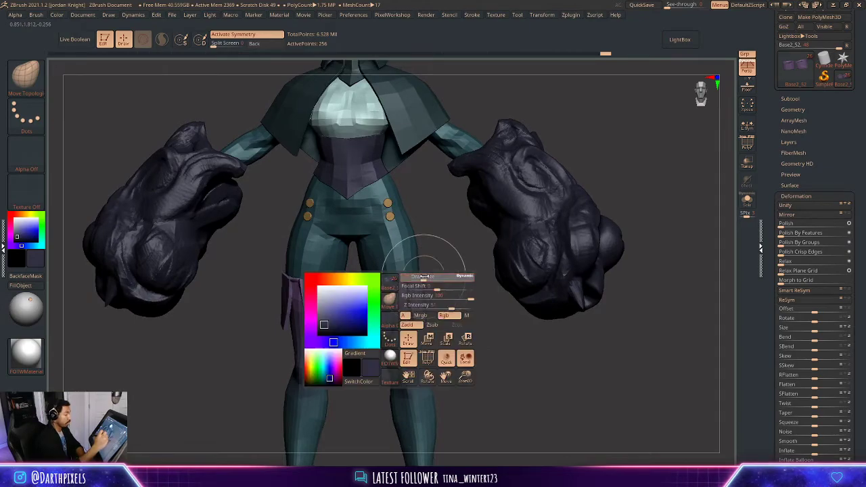
{"action": "key", "text": "space"}
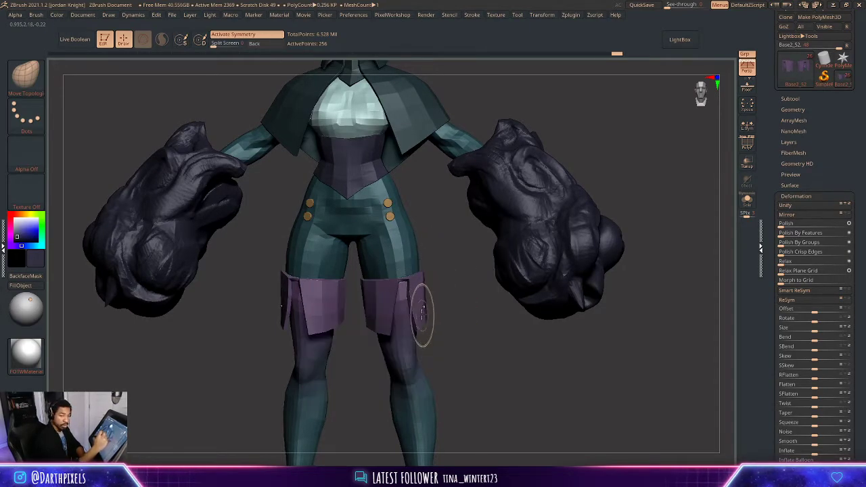
{"action": "key", "text": "space"}
{"action": "left_click_drag", "start_coordinate": [418, 326], "coordinate": [422, 328]}
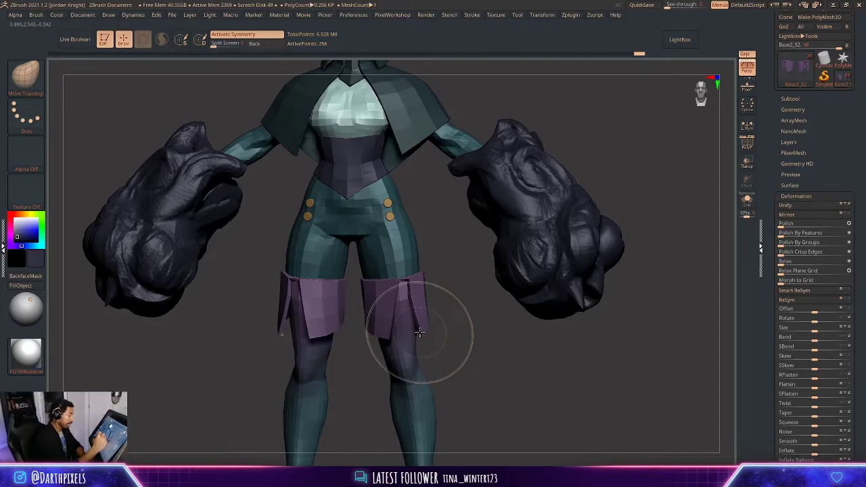
- Make the shorts beneath the corset the active subtool
{"action": "left_click_drag", "start_coordinate": [435, 220], "coordinate": [477, 230], "text": "alt"}
{"action": "left_click_drag", "start_coordinate": [466, 280], "coordinate": [464, 326], "text": "alt"}
{"action": "left_click_drag", "start_coordinate": [499, 215], "coordinate": [474, 259]}
{"action": "left_click", "coordinate": [374, 251], "text": "alt"}
{"action": "key", "text": "space"}
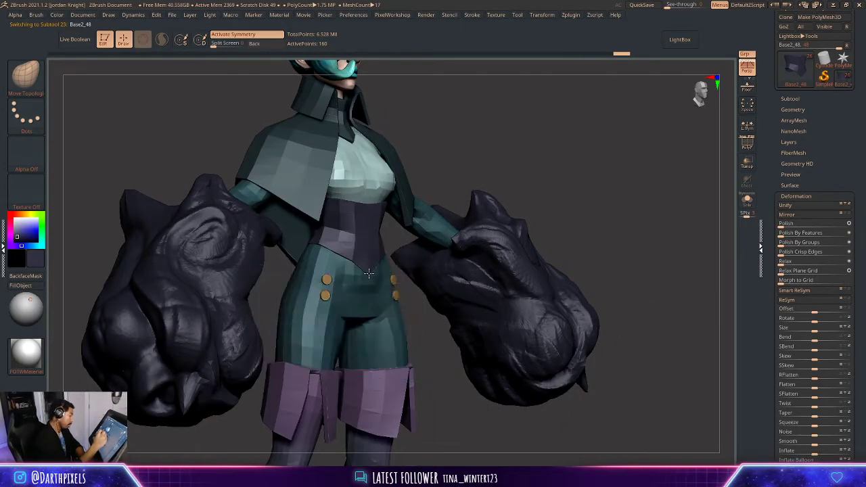
{"action": "left_click_drag", "start_coordinate": [510, 150], "coordinate": [534, 181], "text": "shift"}
{"action": "left_click", "coordinate": [377, 294], "text": "alt"}
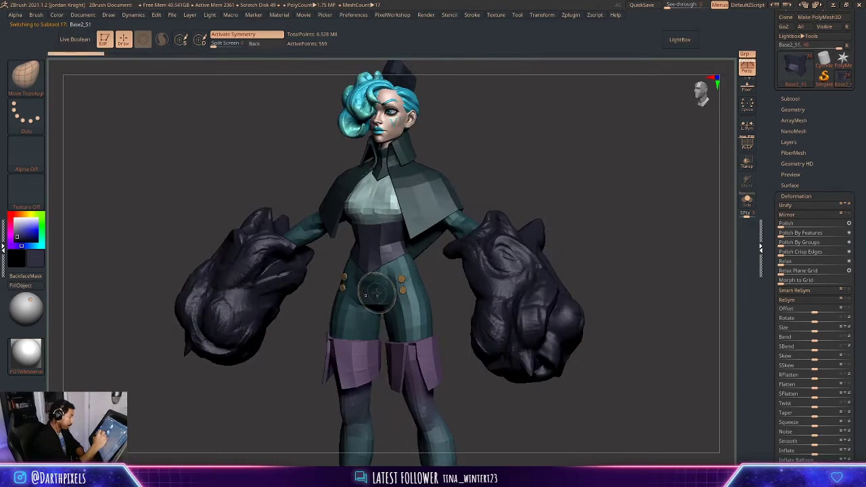
{"action": "left_click_drag", "start_coordinate": [448, 297], "coordinate": [451, 316], "text": "alt"}
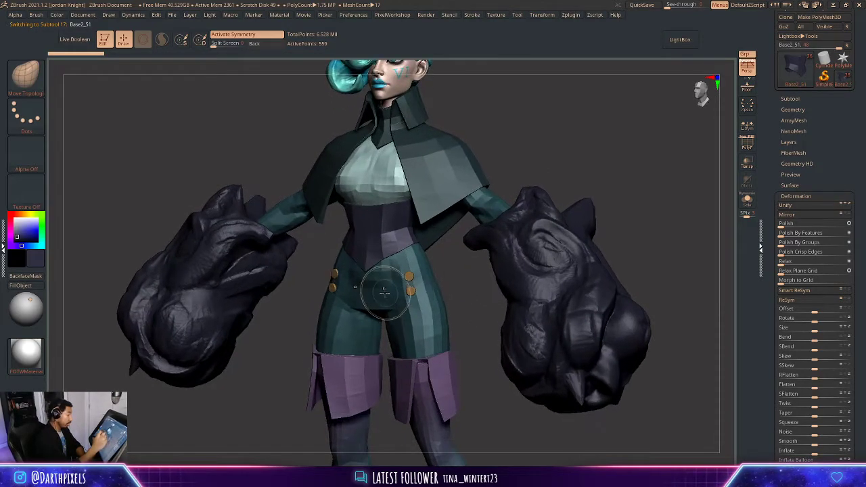
- Smooth the front of the shorts around the corset's pointed tip and nudge it upward with the Move Topological brush
{"action": "key", "text": "shift"}
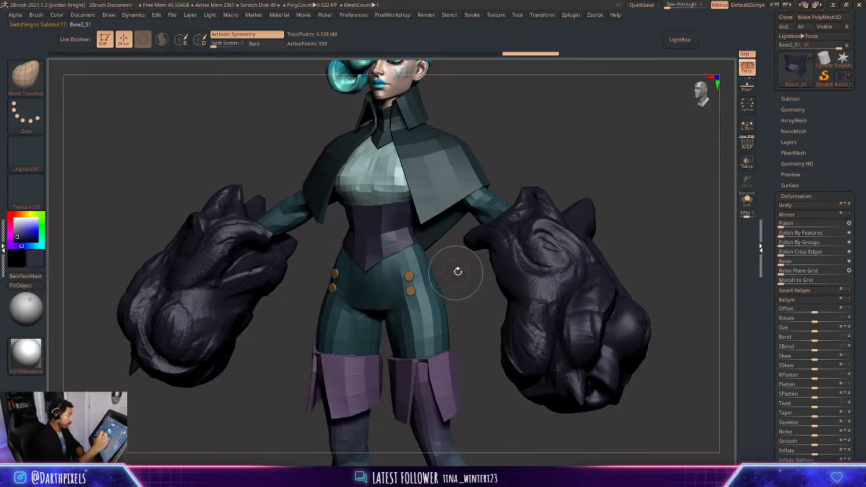
{"action": "mouse_move", "coordinate": [458, 271]}
{"action": "left_mouse_down"}
{"action": "mouse_move", "coordinate": [458, 286]}
{"action": "mouse_move", "coordinate": [469, 195]}
{"action": "mouse_move", "coordinate": [497, 223]}
{"action": "mouse_move", "coordinate": [493, 301]}
{"action": "left_mouse_up"}
{"action": "key", "text": "shift"}
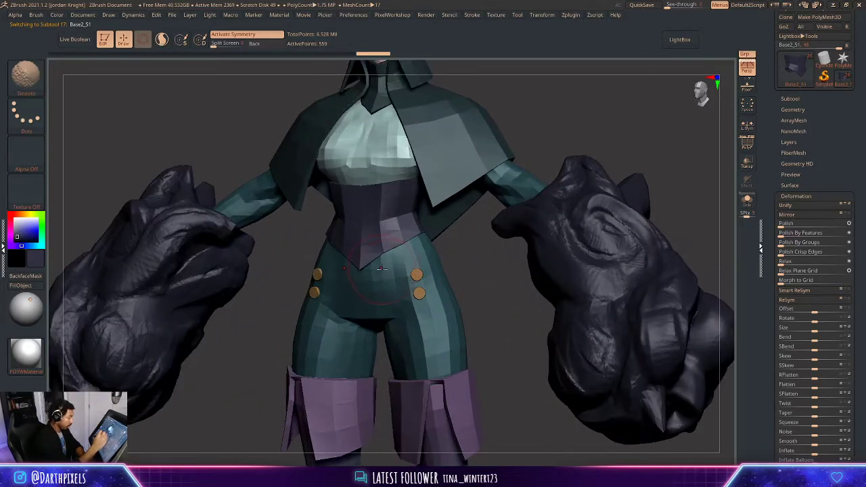
{"action": "left_click_drag", "start_coordinate": [378, 267], "coordinate": [393, 263], "text": "shift"}
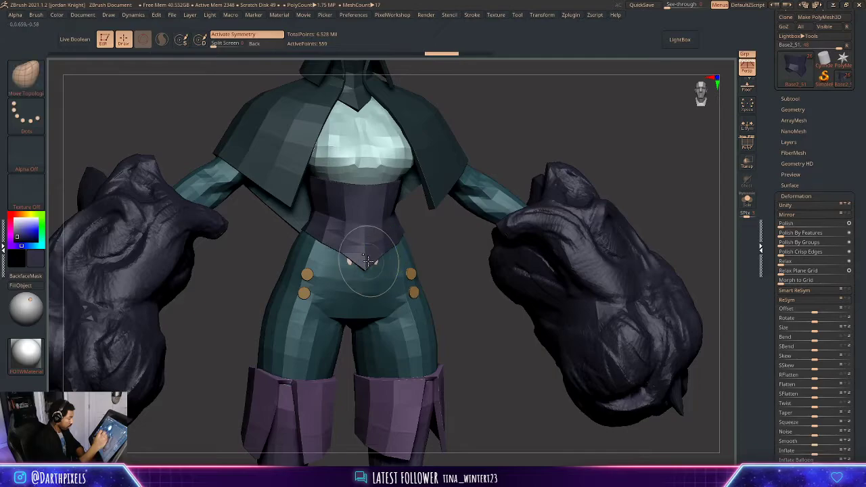
{"action": "left_click", "coordinate": [374, 272], "text": "alt"}
{"action": "left_click_drag", "start_coordinate": [373, 270], "coordinate": [374, 255]}
- Isolate the shorts and display their polygroups and wireframe
{"action": "left_click_drag", "start_coordinate": [447, 254], "coordinate": [560, 176], "text": "alt"}
{"action": "left_click", "coordinate": [747, 201]}
{"action": "left_click_drag", "start_coordinate": [592, 231], "coordinate": [525, 253]}
{"action": "key", "text": "shift+f"}
{"action": "key", "text": "shift+f"}
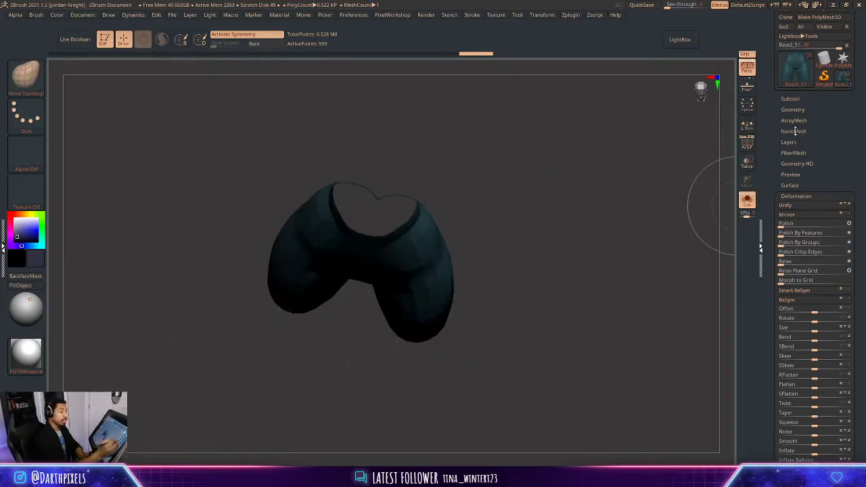
{"action": "key", "text": "shift+f"}
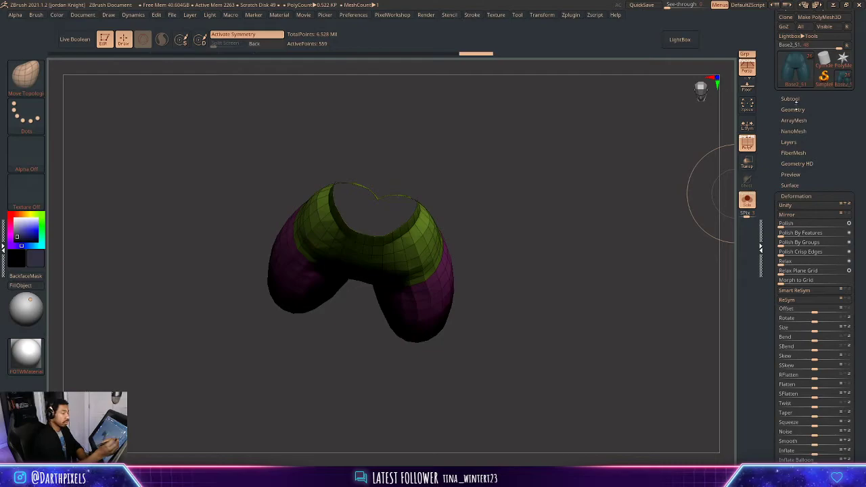
- Close the open holes of the shorts mesh and show the whole character again without the wireframe
{"action": "left_click", "coordinate": [789, 98]}
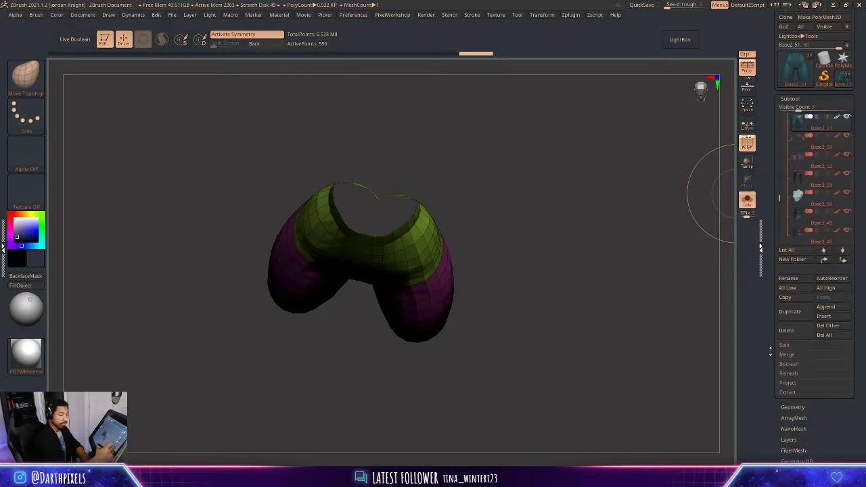
{"action": "left_click_drag", "start_coordinate": [564, 216], "coordinate": [556, 223]}
{"action": "key", "text": "space"}
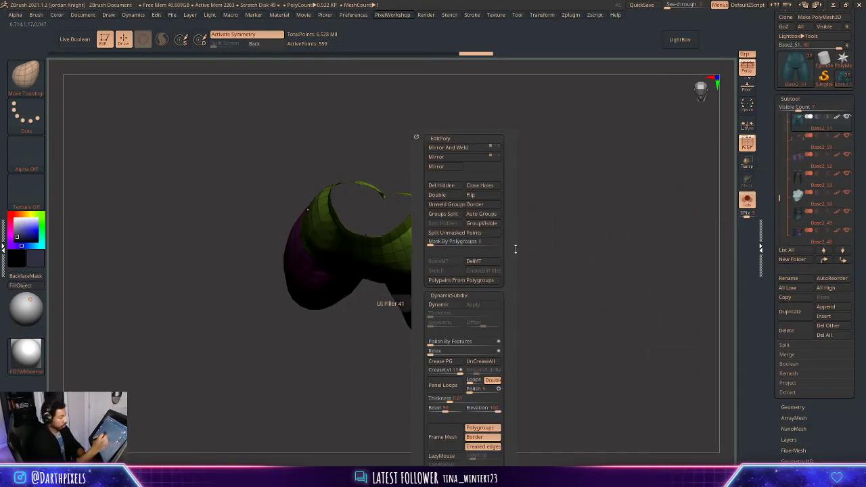
{"action": "key", "text": "space"}
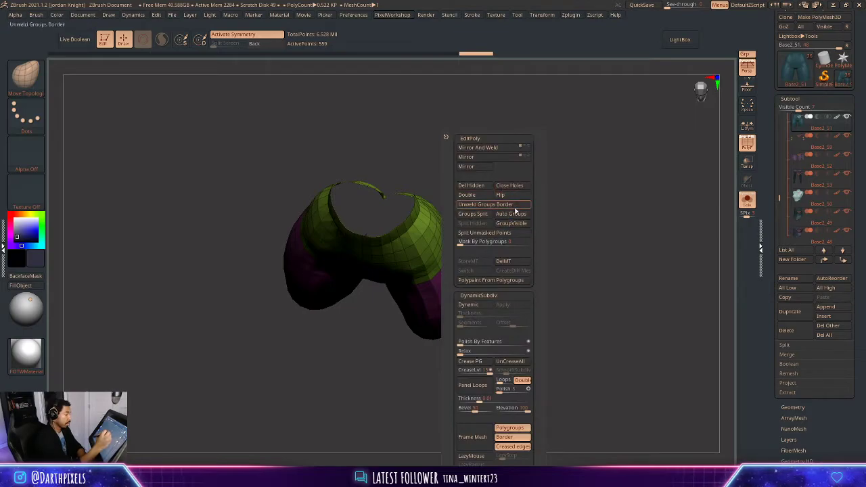
{"action": "left_click", "coordinate": [510, 186]}
{"action": "left_click_drag", "start_coordinate": [592, 234], "coordinate": [595, 177]}
{"action": "left_click_drag", "start_coordinate": [602, 216], "coordinate": [625, 176], "text": "alt"}
{"action": "left_click", "coordinate": [747, 200]}
{"action": "key", "text": "shift+f"}
{"action": "left_click_drag", "start_coordinate": [571, 162], "coordinate": [532, 122], "text": "alt"}
{"action": "left_click_drag", "start_coordinate": [499, 239], "coordinate": [466, 324]}
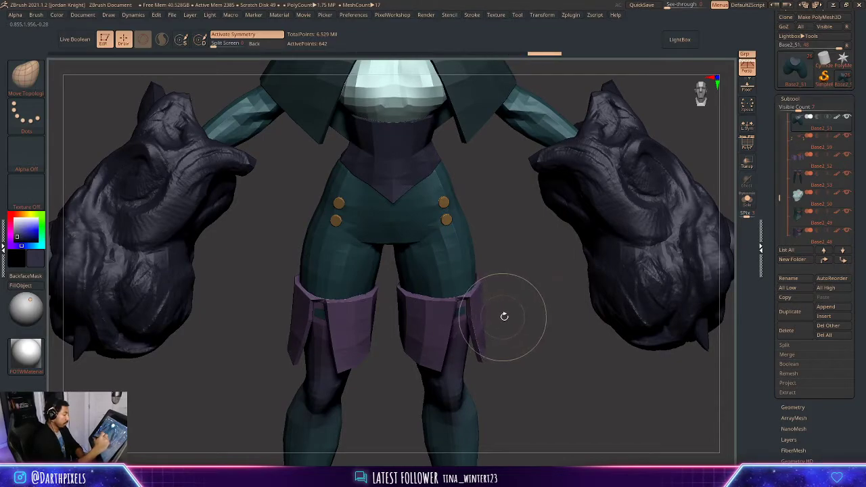
- Switch to the lower-leg mesh below the thigh cuffs and isolate it
{"action": "left_click", "coordinate": [460, 379], "text": "alt"}
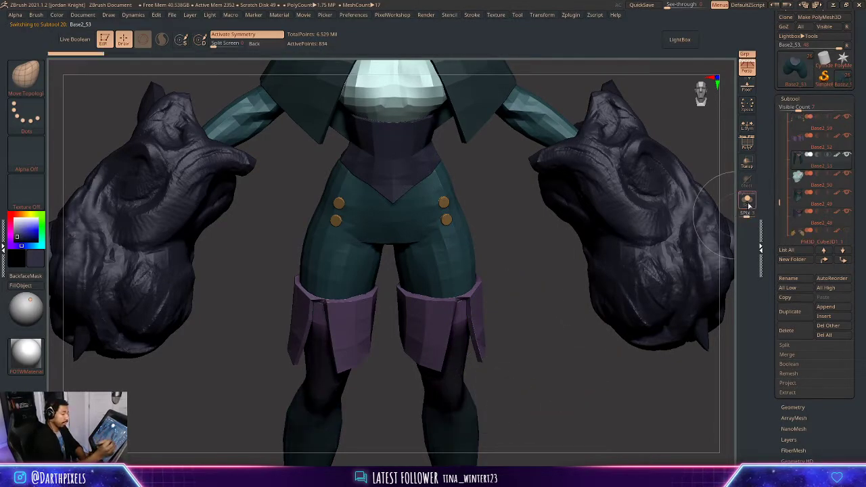
{"action": "left_click", "coordinate": [747, 202]}
{"action": "mouse_move", "coordinate": [530, 314]}
{"action": "left_mouse_down"}
{"action": "mouse_move", "coordinate": [530, 294]}
{"action": "mouse_move", "coordinate": [481, 257]}
{"action": "mouse_move", "coordinate": [472, 265]}
{"action": "mouse_move", "coordinate": [453, 254]}
{"action": "mouse_move", "coordinate": [402, 276]}
{"action": "mouse_move", "coordinate": [418, 295]}
{"action": "mouse_move", "coordinate": [393, 274]}
{"action": "mouse_move", "coordinate": [516, 269]}
{"action": "mouse_move", "coordinate": [499, 236]}
{"action": "left_mouse_up"}
{"action": "right_click", "coordinate": [471, 256]}
{"action": "right_click", "coordinate": [410, 270]}
- Close the open holes of the leg mesh and bring back the full character with the legs' wireframe shown
{"action": "key", "text": "space"}
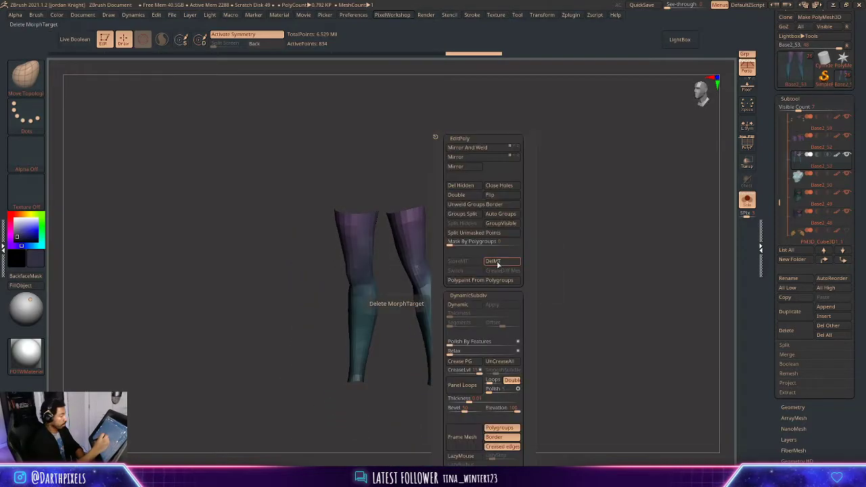
{"action": "left_click", "coordinate": [499, 187]}
{"action": "mouse_move", "coordinate": [559, 177]}
{"action": "left_mouse_down"}
{"action": "mouse_move", "coordinate": [556, 214]}
{"action": "mouse_move", "coordinate": [534, 244]}
{"action": "mouse_move", "coordinate": [549, 219]}
{"action": "mouse_move", "coordinate": [512, 198]}
{"action": "left_mouse_up"}
{"action": "key", "text": "shift+f"}
{"action": "key", "text": "shift+f"}
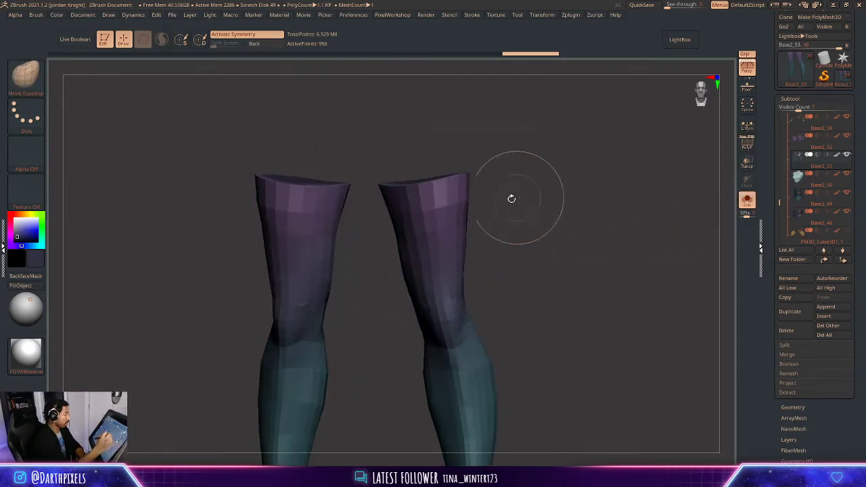
{"action": "left_click", "coordinate": [747, 201]}
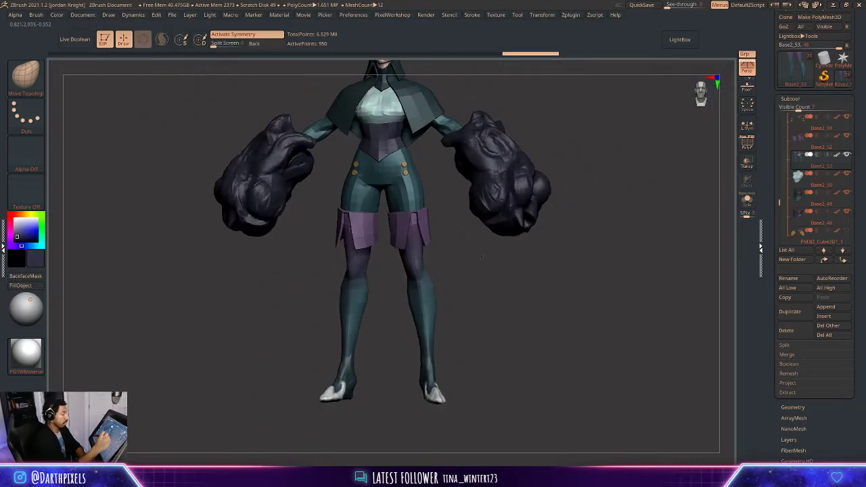
{"action": "left_click_drag", "start_coordinate": [585, 345], "coordinate": [587, 385], "text": "alt"}
{"action": "left_click_drag", "start_coordinate": [522, 217], "coordinate": [501, 196]}
{"action": "key", "text": "shift+f"}
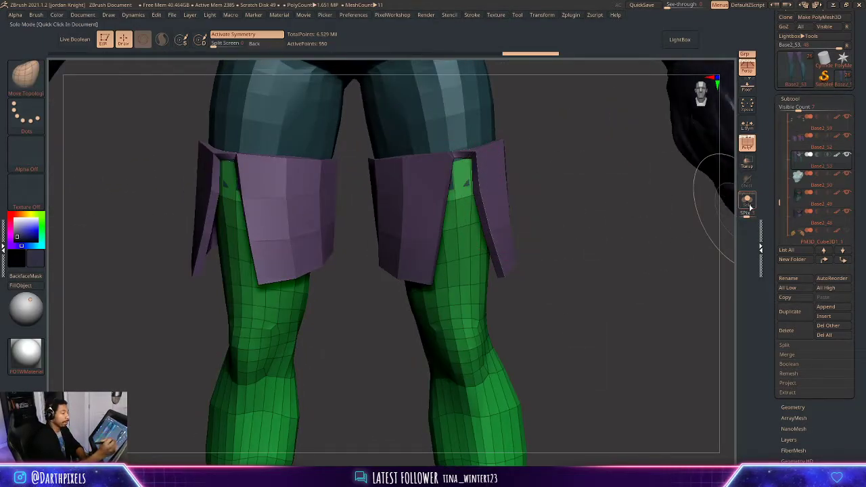
- Isolate the legs and use ZModeler's QMesh with the Polyloop target to pull a thin band outward from each leg's top loop
{"action": "left_click", "coordinate": [749, 205]}
{"action": "key", "text": "shift+f"}
{"action": "left_click", "coordinate": [27, 77]}
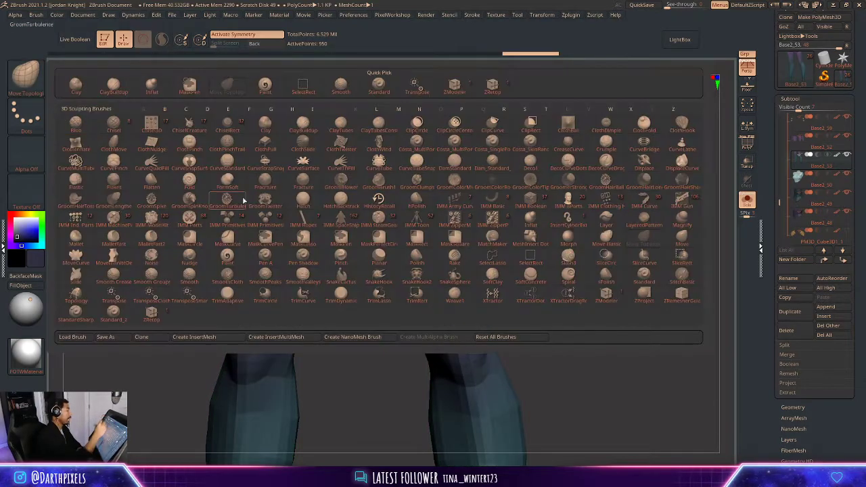
{"action": "left_click", "coordinate": [454, 87]}
{"action": "key", "text": "shift+f"}
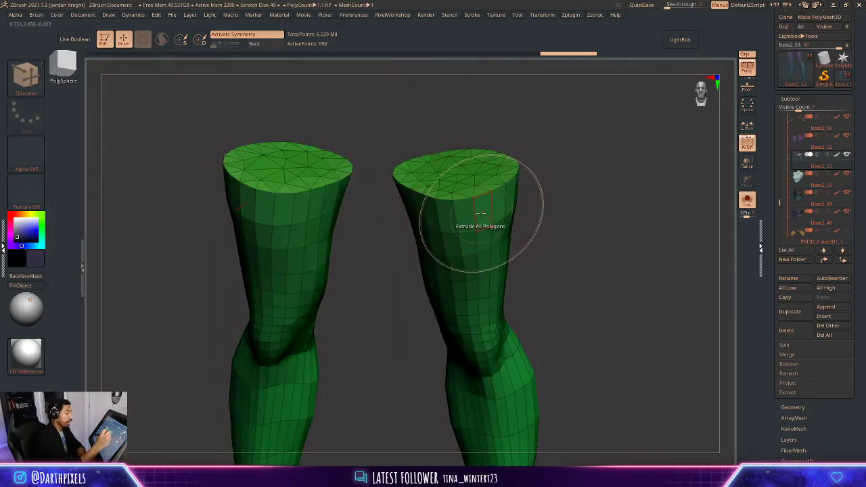
{"action": "key", "text": "space"}
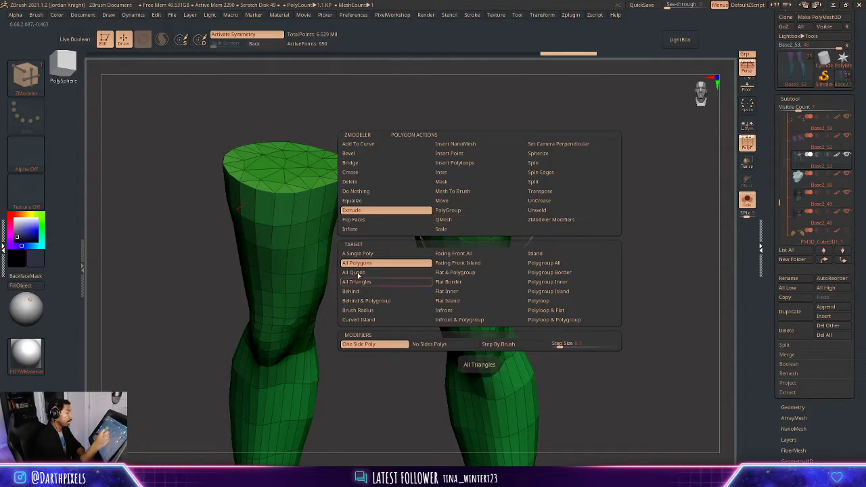
{"action": "left_click", "coordinate": [460, 220]}
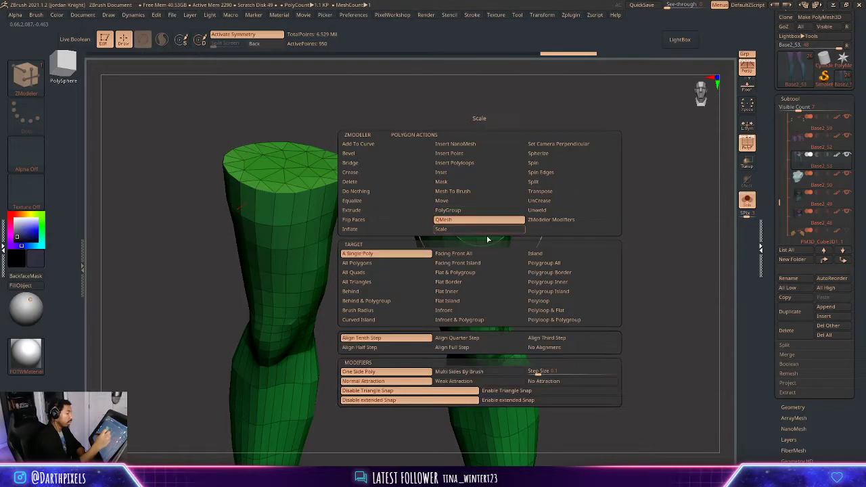
{"action": "left_click", "coordinate": [553, 301]}
{"action": "left_click_drag", "start_coordinate": [575, 203], "coordinate": [579, 247], "text": "alt"}
{"action": "left_click_drag", "start_coordinate": [510, 202], "coordinate": [511, 211]}
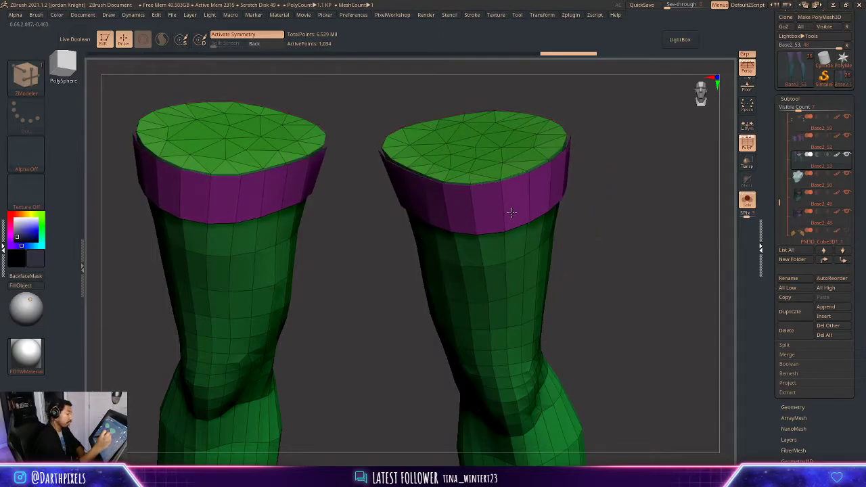
{"action": "mouse_move", "coordinate": [512, 214]}
{"action": "left_mouse_down"}
{"action": "mouse_move", "coordinate": [516, 247]}
{"action": "mouse_move", "coordinate": [512, 217]}
{"action": "left_mouse_up"}
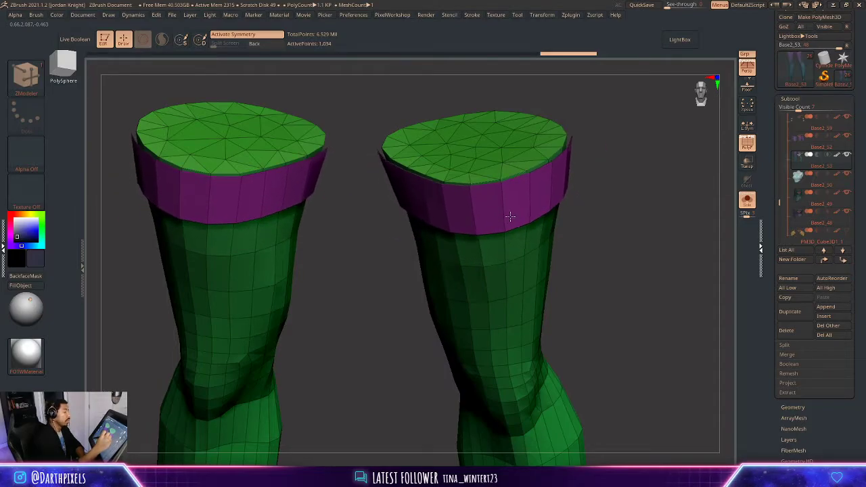
{"action": "left_click_drag", "start_coordinate": [641, 205], "coordinate": [660, 177]}
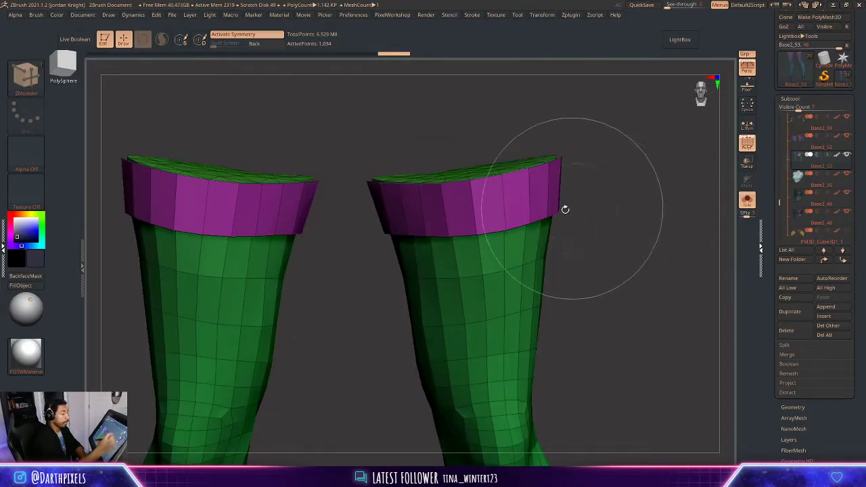
- Isolate the new bands' polygroup, split it from the legs into its own subtool, and show the whole character again
{"action": "left_click", "coordinate": [530, 219], "text": "ctrl+shift"}
{"action": "mouse_move", "coordinate": [573, 221]}
{"action": "left_mouse_down", "text": "alt"}
{"action": "mouse_move", "coordinate": [563, 190]}
{"action": "mouse_move", "coordinate": [575, 228]}
{"action": "mouse_move", "coordinate": [511, 224]}
{"action": "mouse_move", "coordinate": [603, 186]}
{"action": "mouse_move", "coordinate": [588, 201]}
{"action": "mouse_move", "coordinate": [557, 205]}
{"action": "left_mouse_up", "text": "alt"}
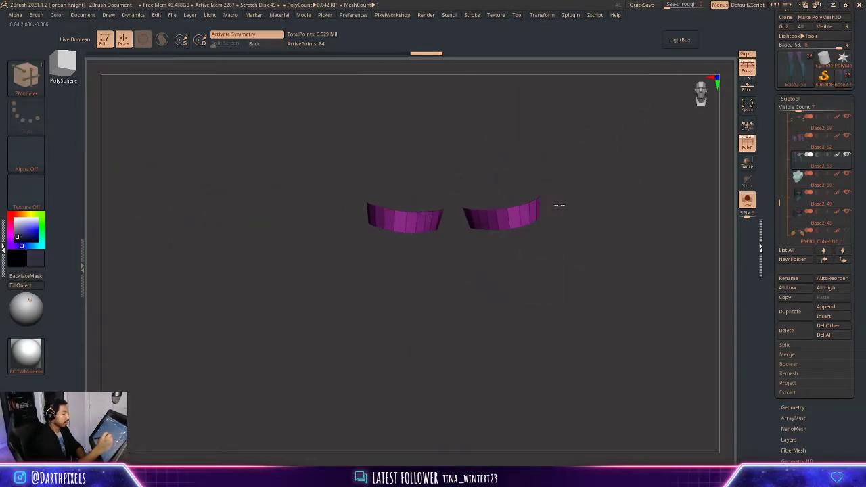
{"action": "key", "text": "3"}
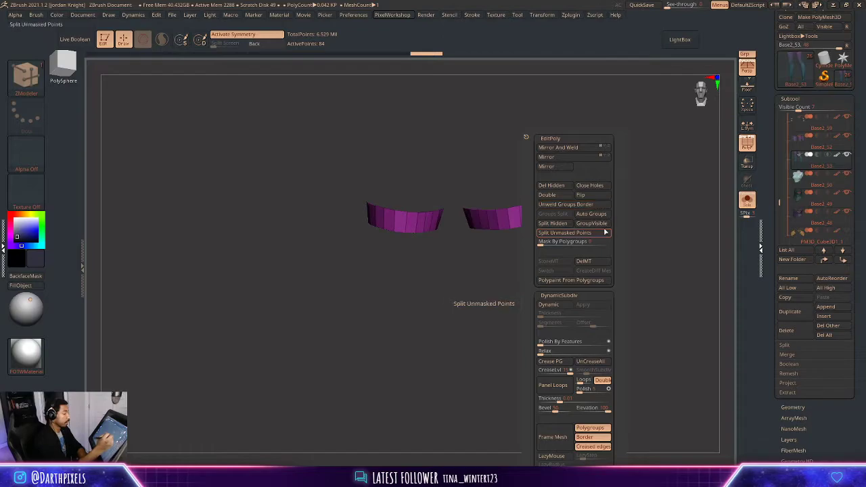
{"action": "left_click", "coordinate": [569, 224]}
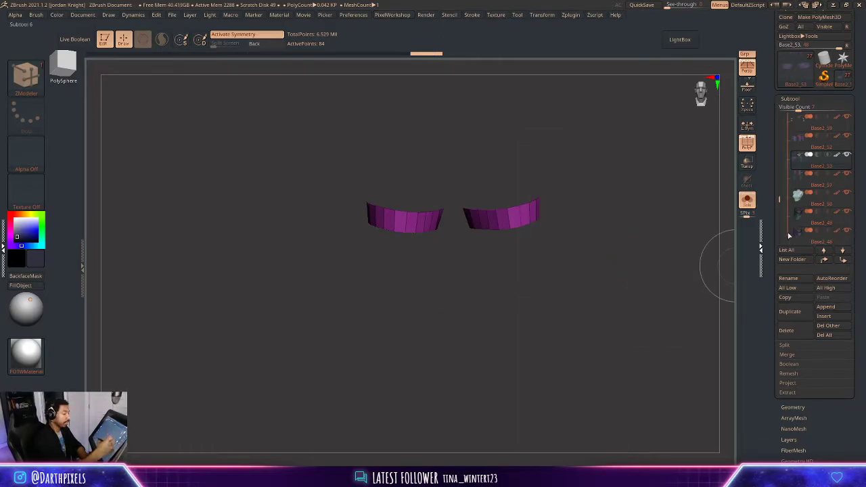
{"action": "left_click", "coordinate": [747, 201]}
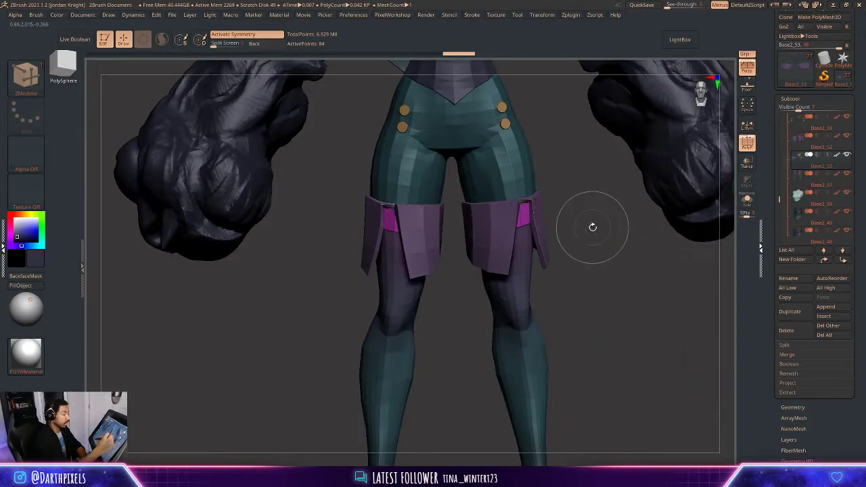
{"action": "mouse_move", "coordinate": [592, 227]}
{"action": "left_mouse_down", "text": "shift"}
{"action": "mouse_move", "coordinate": [550, 223]}
{"action": "mouse_move", "coordinate": [578, 298]}
{"action": "left_mouse_up", "text": "shift"}
{"action": "key", "text": "shift+f"}
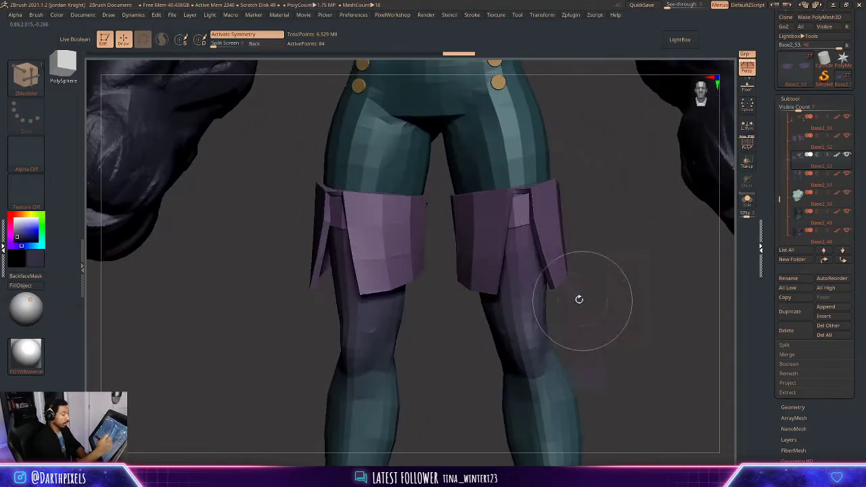
- Choose a near-black color and fill the thigh bands with it
{"action": "left_click", "coordinate": [16, 239]}
{"action": "key", "text": "f"}
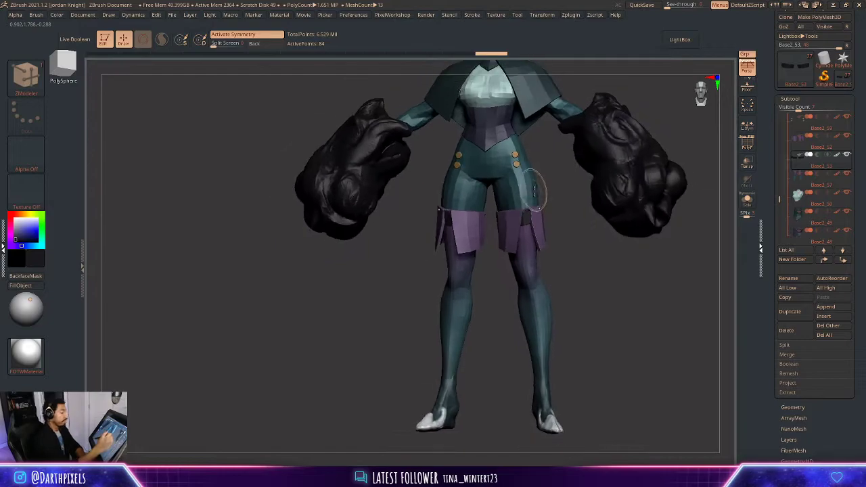
{"action": "left_click_drag", "start_coordinate": [550, 207], "coordinate": [562, 242]}
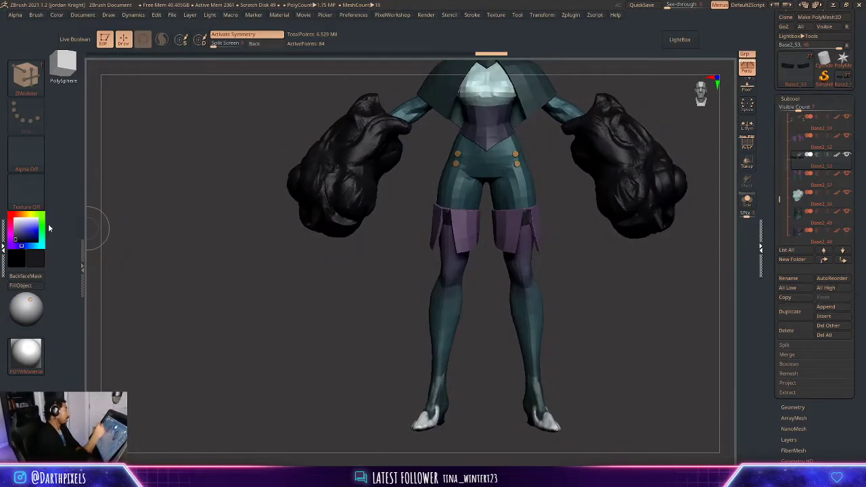
{"action": "left_click", "coordinate": [60, 16]}
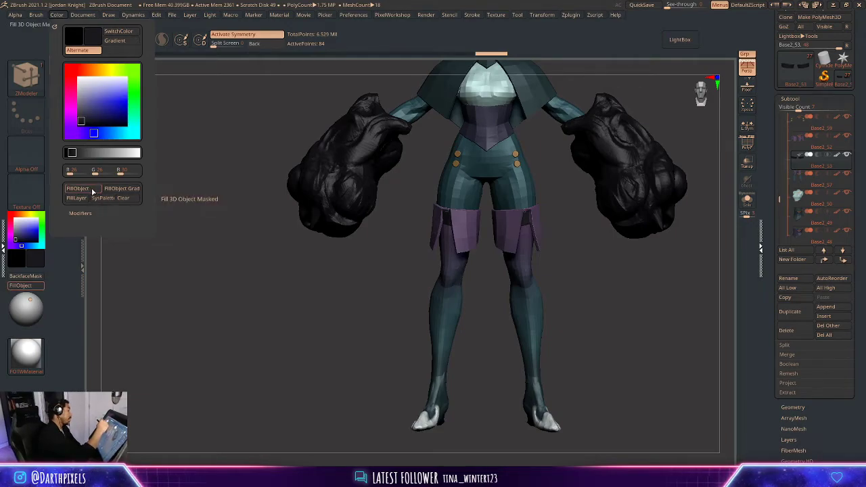
{"action": "left_click_drag", "start_coordinate": [256, 274], "coordinate": [263, 272]}
{"action": "left_click_drag", "start_coordinate": [555, 222], "coordinate": [580, 271], "text": "shift"}
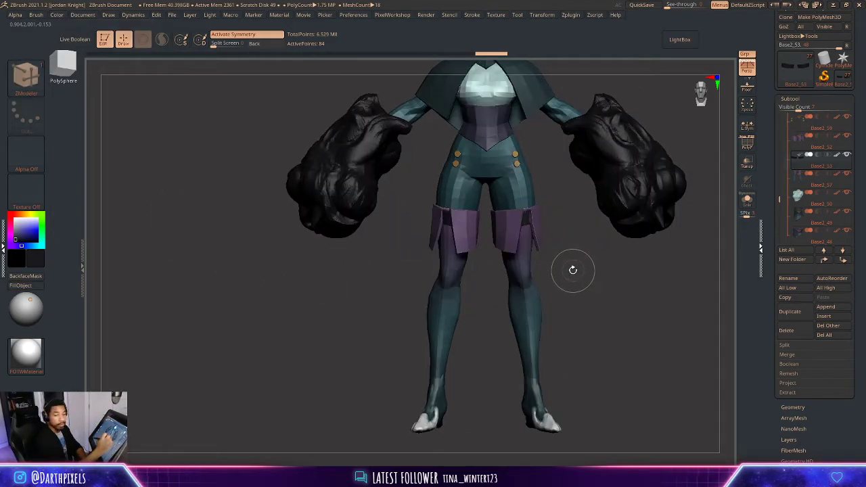
{"action": "left_click_drag", "start_coordinate": [571, 228], "coordinate": [551, 284], "text": "alt"}
{"action": "left_click_drag", "start_coordinate": [543, 224], "coordinate": [548, 325], "text": "alt"}
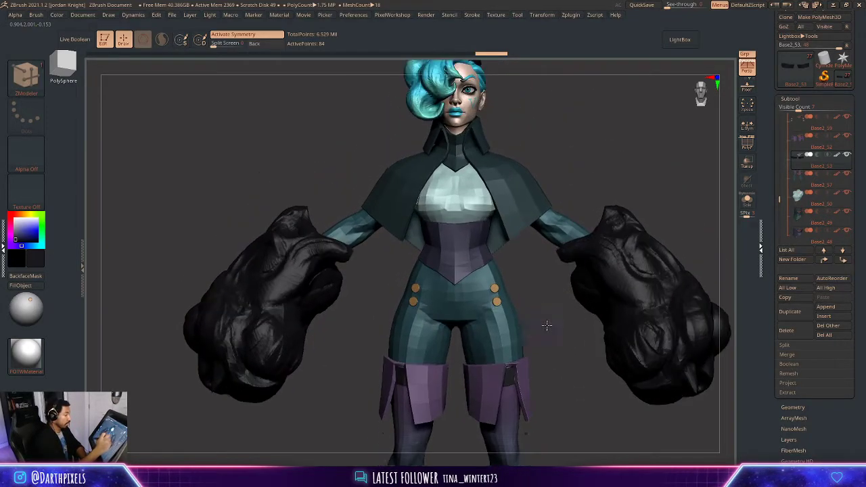
{"action": "left_click_drag", "start_coordinate": [634, 183], "coordinate": [620, 154]}
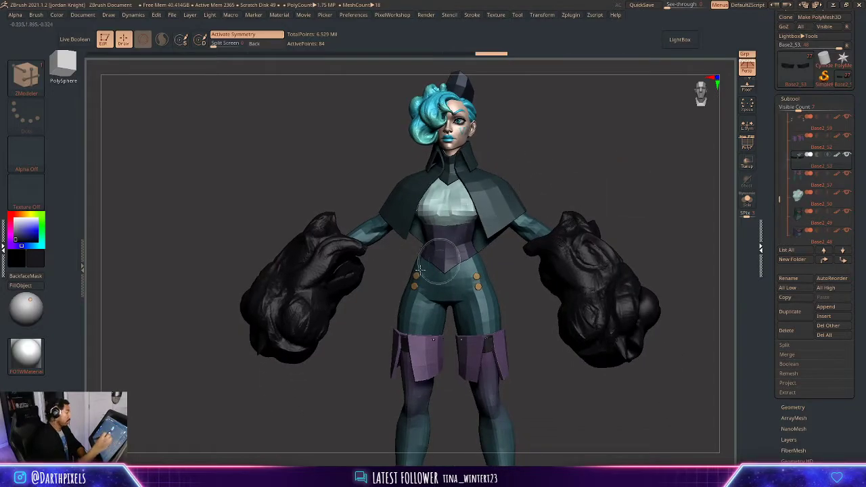
- Choose a light grey as the active color and hide the oversized gauntlets so the hands and forearms are exposed
{"action": "left_click", "coordinate": [16, 223]}
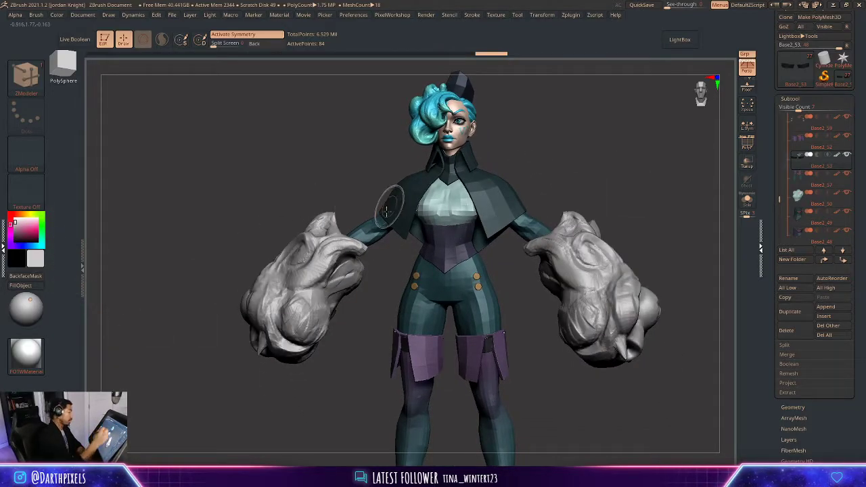
{"action": "left_click", "coordinate": [36, 361]}
{"action": "left_click_drag", "start_coordinate": [611, 199], "coordinate": [607, 165]}
{"action": "left_click_drag", "start_coordinate": [608, 165], "coordinate": [637, 193]}
{"action": "mouse_move", "coordinate": [782, 203]}
{"action": "left_mouse_down"}
{"action": "mouse_move", "coordinate": [781, 222]}
{"action": "mouse_move", "coordinate": [785, 203]}
{"action": "left_mouse_up"}
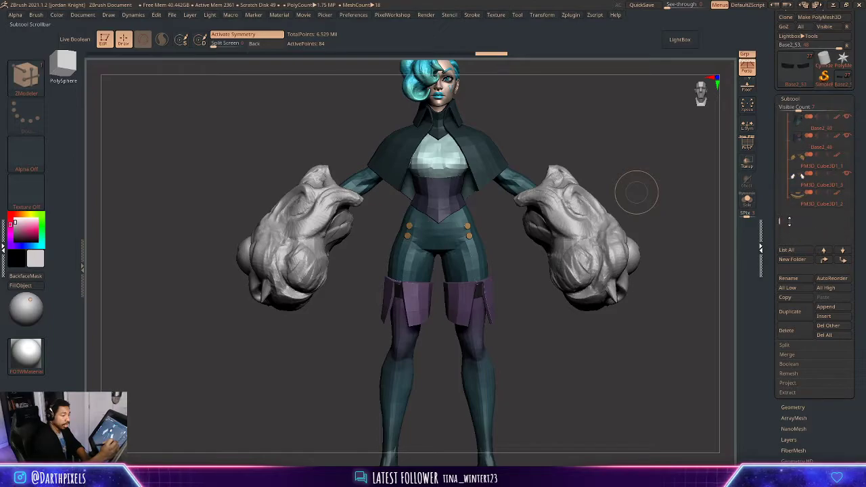
{"action": "left_click", "coordinate": [846, 174]}
{"action": "left_click_drag", "start_coordinate": [625, 191], "coordinate": [616, 157]}
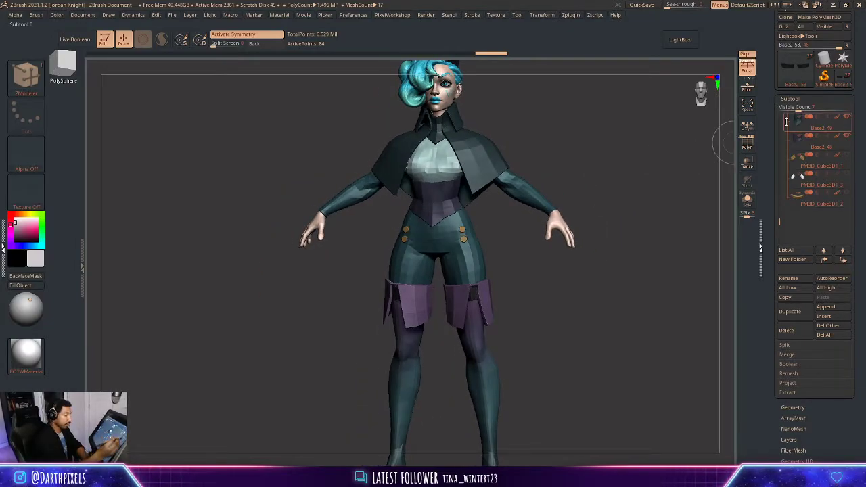
- Select the sleeves and examine them isolated from the rest of the outfit
{"action": "left_click", "coordinate": [747, 201]}
{"action": "left_click", "coordinate": [744, 203]}
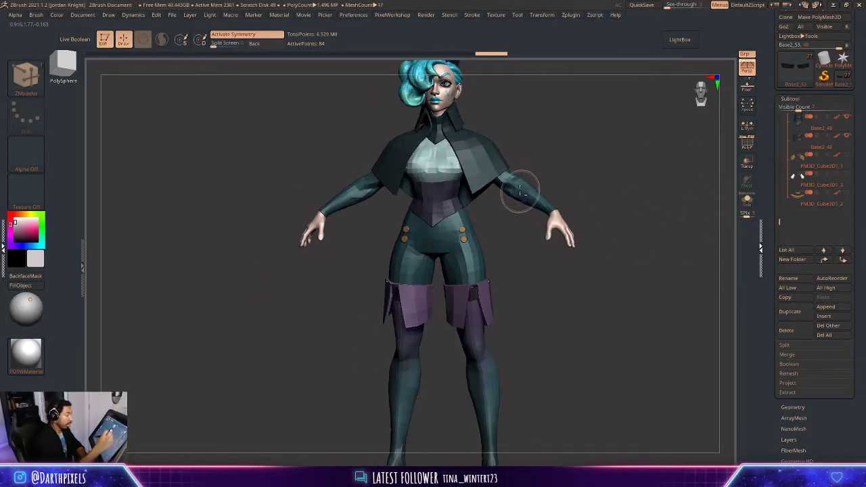
{"action": "left_click", "coordinate": [520, 192], "text": "alt"}
{"action": "left_click_drag", "start_coordinate": [546, 199], "coordinate": [590, 187]}
{"action": "left_click", "coordinate": [747, 201]}
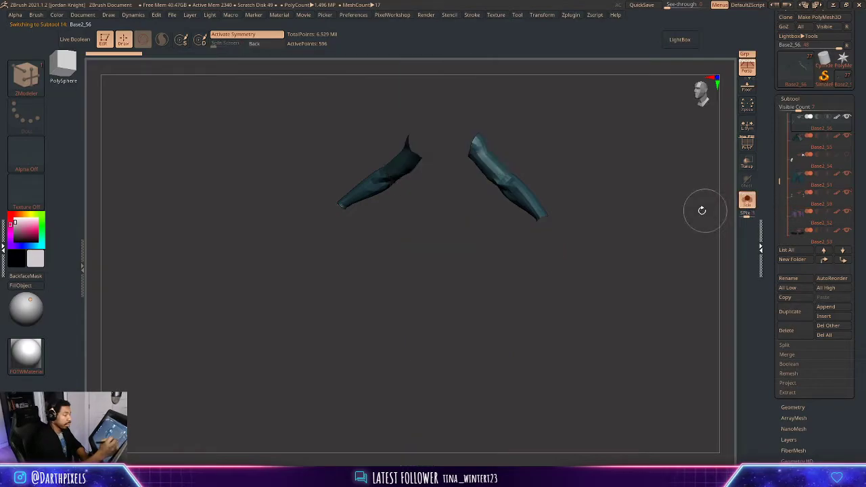
{"action": "left_click_drag", "start_coordinate": [702, 210], "coordinate": [624, 196]}
{"action": "left_click", "coordinate": [747, 201]}
- Select the base body and isolate it in a straight front view
{"action": "left_click", "coordinate": [565, 227], "text": "alt"}
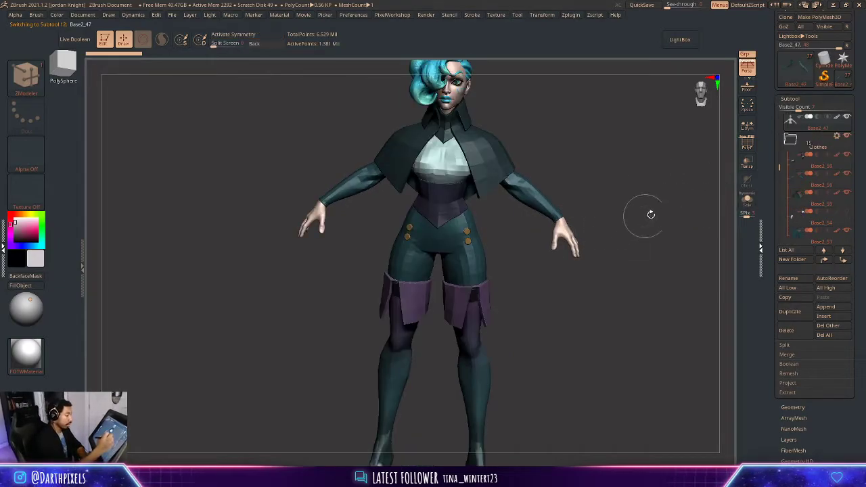
{"action": "left_click", "coordinate": [747, 201]}
{"action": "left_click_drag", "start_coordinate": [596, 198], "coordinate": [576, 183], "text": "shift"}
{"action": "left_click", "coordinate": [575, 184], "text": "ctrl+shift"}
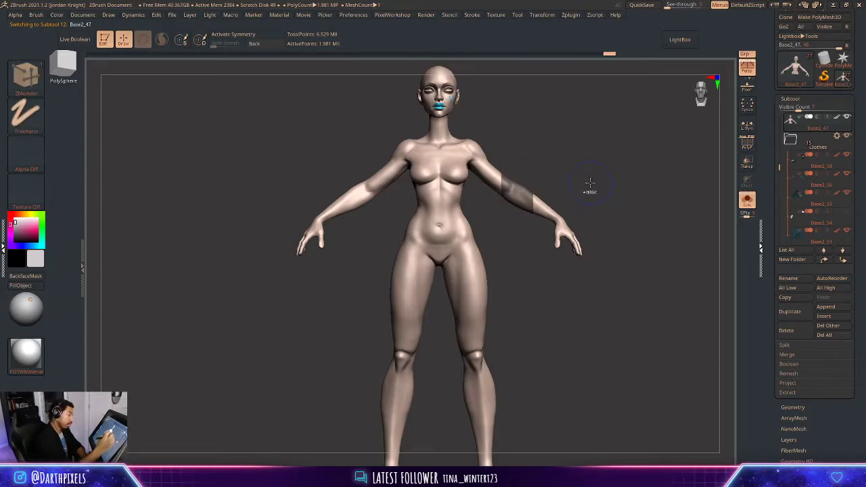
{"action": "mouse_move", "coordinate": [611, 234]}
{"action": "left_mouse_down"}
{"action": "mouse_move", "coordinate": [595, 227]}
{"action": "mouse_move", "coordinate": [613, 215]}
{"action": "mouse_move", "coordinate": [605, 229]}
{"action": "left_mouse_up"}
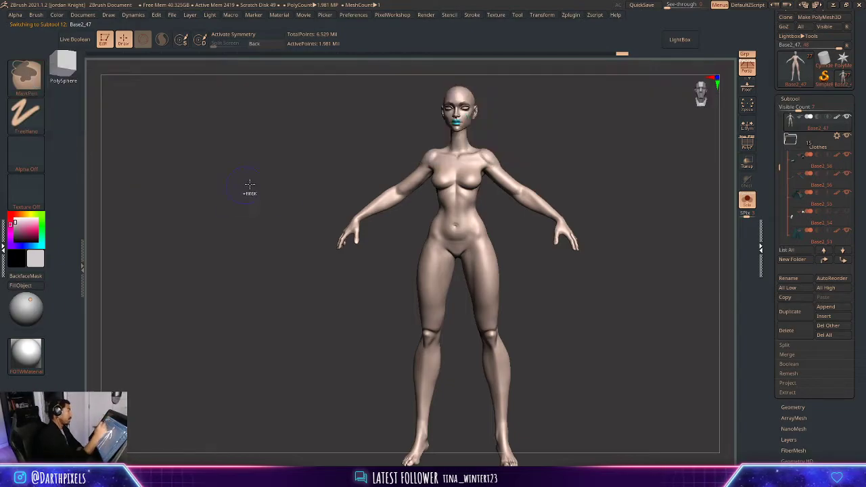
- With lasso masking and symmetry on, mask all of the body except both arms and drop it to a lower subdivision level
{"action": "left_click", "coordinate": [39, 83], "text": "ctrl"}
{"action": "left_click", "coordinate": [196, 130], "text": "ctrl"}
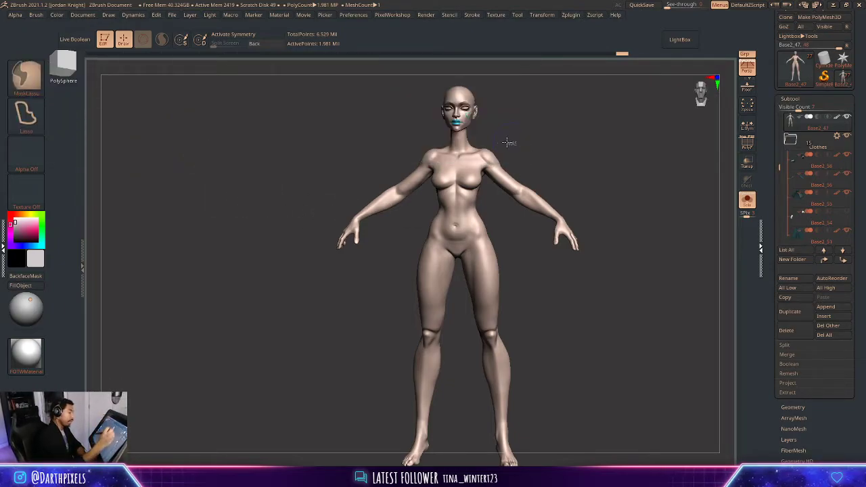
{"action": "mouse_move", "coordinate": [494, 209]}
{"action": "left_mouse_down", "text": "ctrl"}
{"action": "mouse_move", "coordinate": [580, 155]}
{"action": "mouse_move", "coordinate": [564, 149]}
{"action": "left_mouse_up", "text": "ctrl"}
{"action": "left_click", "coordinate": [592, 199], "text": "ctrl"}
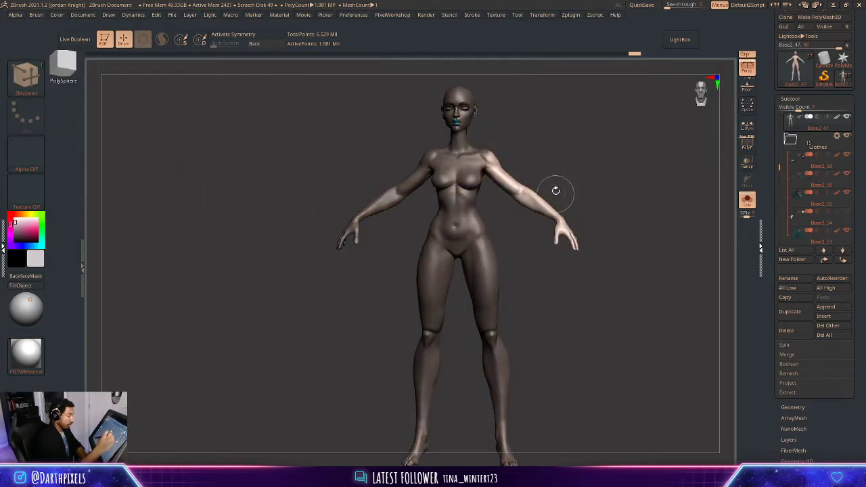
{"action": "key", "text": "ctrl+w"}
{"action": "key", "text": "x"}
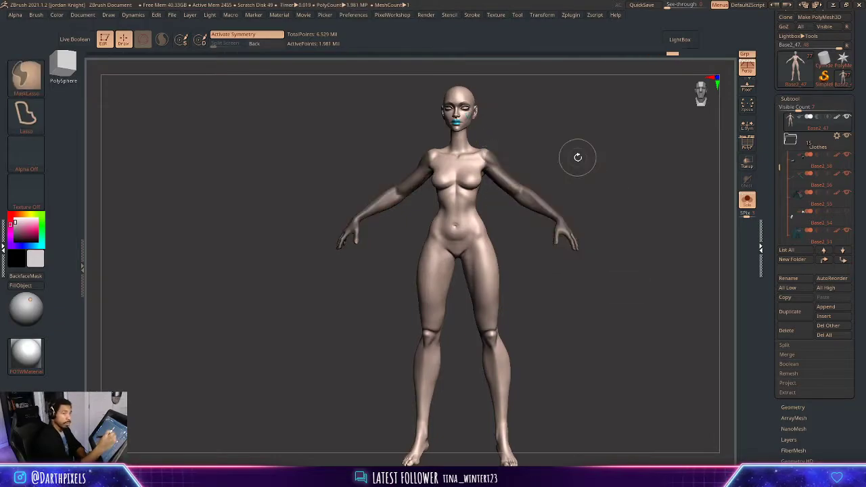
{"action": "key", "text": "shift+d"}
{"action": "key", "text": "shift+d"}
{"action": "left_click", "coordinate": [562, 186], "text": "ctrl"}
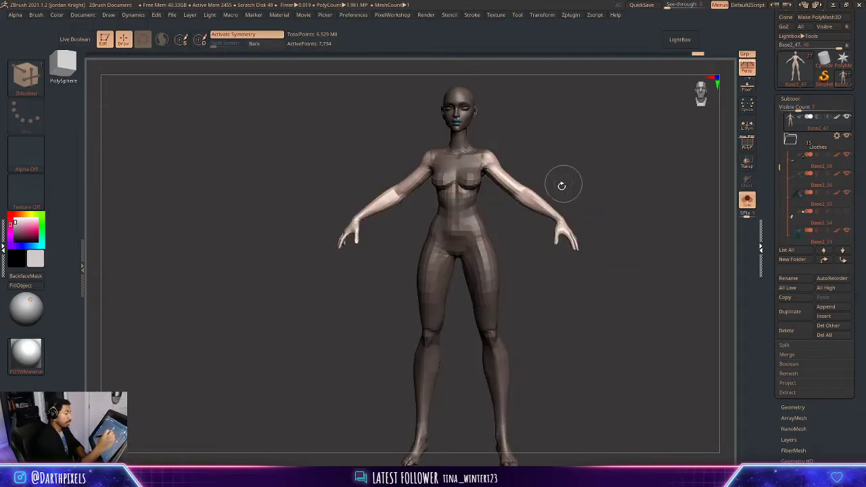
- Turn off the gizmo and stretch the unmasked arms slightly outward with a transpose line running from shoulder to wrist
{"action": "left_click_drag", "start_coordinate": [562, 185], "coordinate": [542, 180], "text": "alt"}
{"action": "key", "text": "r"}
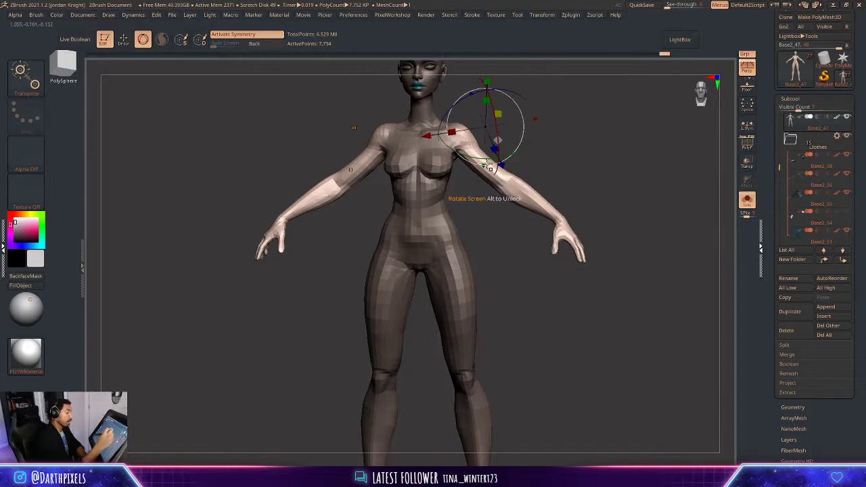
{"action": "left_click", "coordinate": [143, 39]}
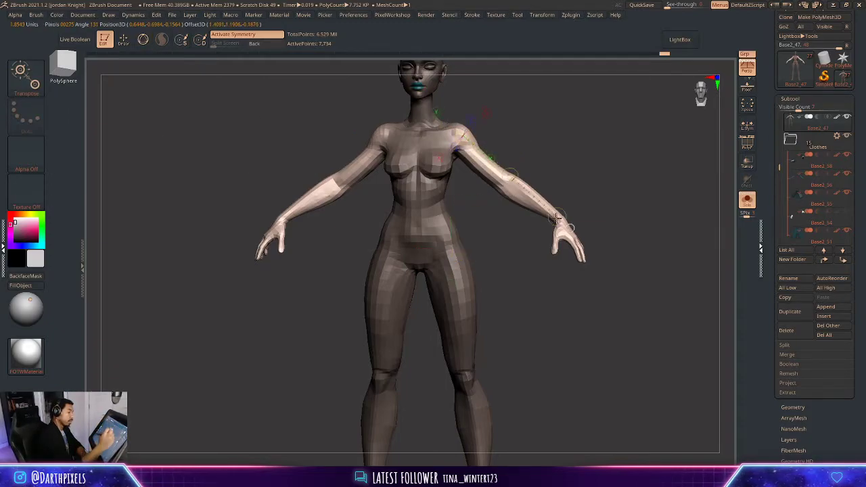
{"action": "left_click_drag", "start_coordinate": [568, 228], "coordinate": [566, 226]}
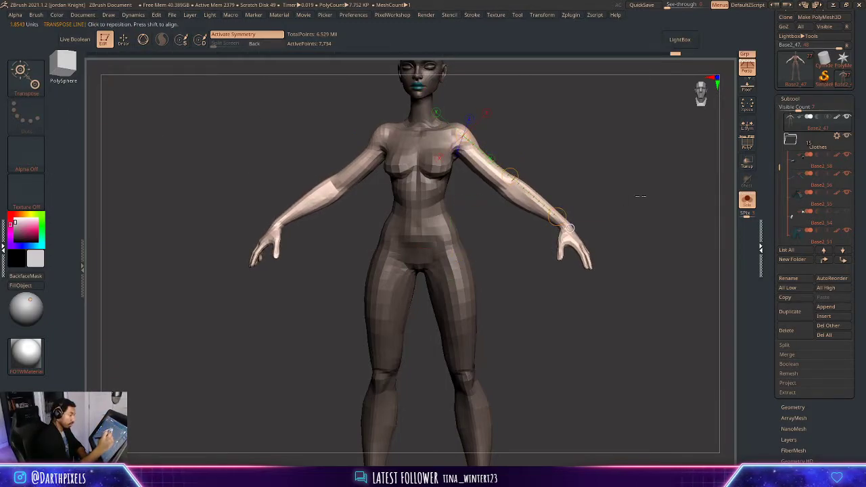
- Show the full character again and inspect the adjusted arms against the sleeves and overall proportions
{"action": "left_click", "coordinate": [748, 207]}
{"action": "left_click_drag", "start_coordinate": [625, 238], "coordinate": [580, 189], "text": "alt"}
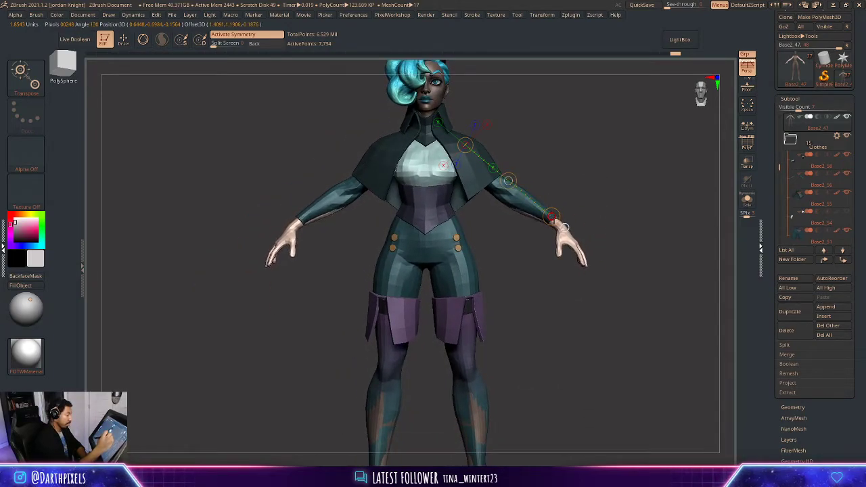
{"action": "key", "text": "f"}
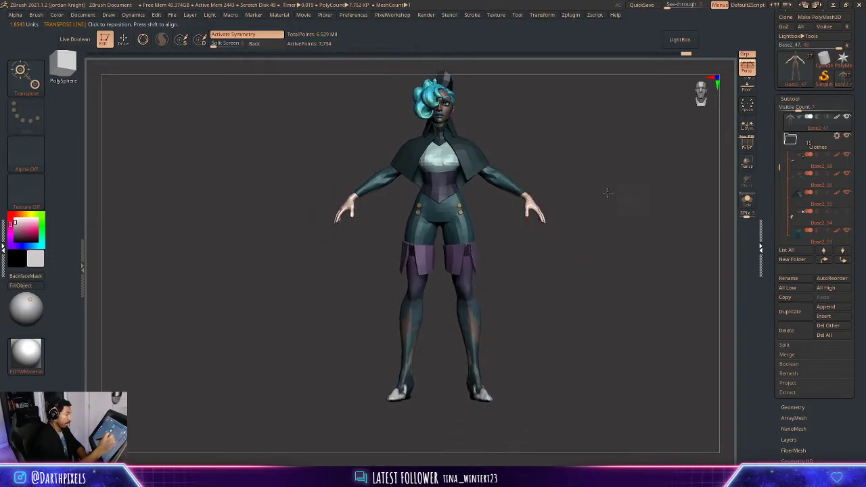
{"action": "key", "text": "q"}
{"action": "mouse_move", "coordinate": [601, 196]}
{"action": "left_mouse_down"}
{"action": "mouse_move", "coordinate": [574, 221]}
{"action": "mouse_move", "coordinate": [579, 169]}
{"action": "mouse_move", "coordinate": [564, 222]}
{"action": "left_mouse_up"}
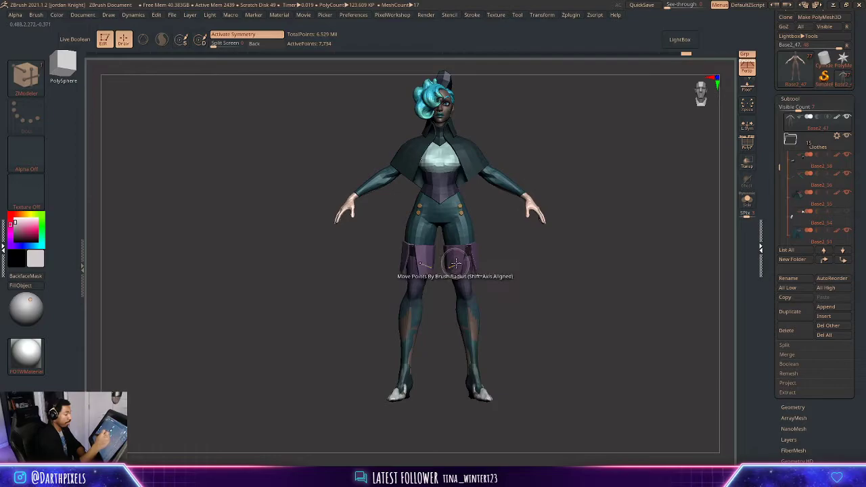
{"action": "left_click_drag", "start_coordinate": [562, 191], "coordinate": [638, 199], "text": "alt"}
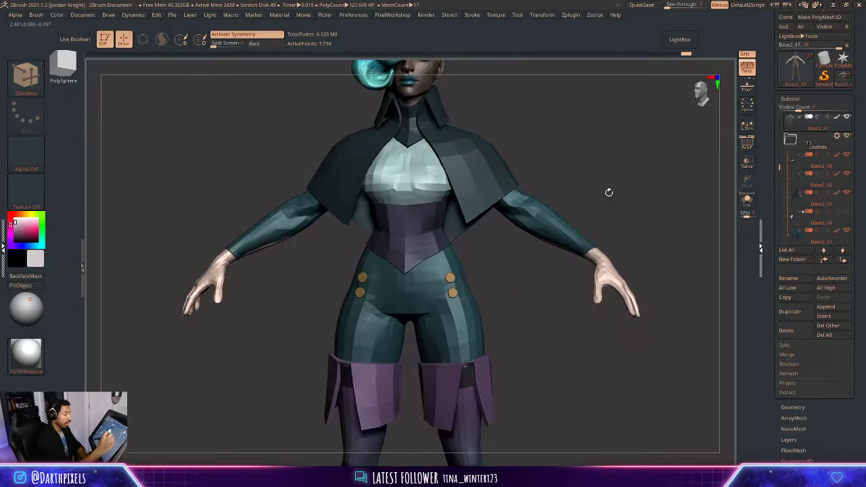
{"action": "key", "text": "w"}
{"action": "left_click_drag", "start_coordinate": [439, 122], "coordinate": [591, 244]}
{"action": "key", "text": "q"}
{"action": "mouse_move", "coordinate": [621, 219]}
{"action": "left_mouse_down"}
{"action": "mouse_move", "coordinate": [541, 236]}
{"action": "mouse_move", "coordinate": [506, 203]}
{"action": "left_mouse_up"}
- Select the sleeves subtool and switch to the Move Topological brush
{"action": "left_click", "coordinate": [512, 234], "text": "alt"}
{"action": "key", "text": "space"}
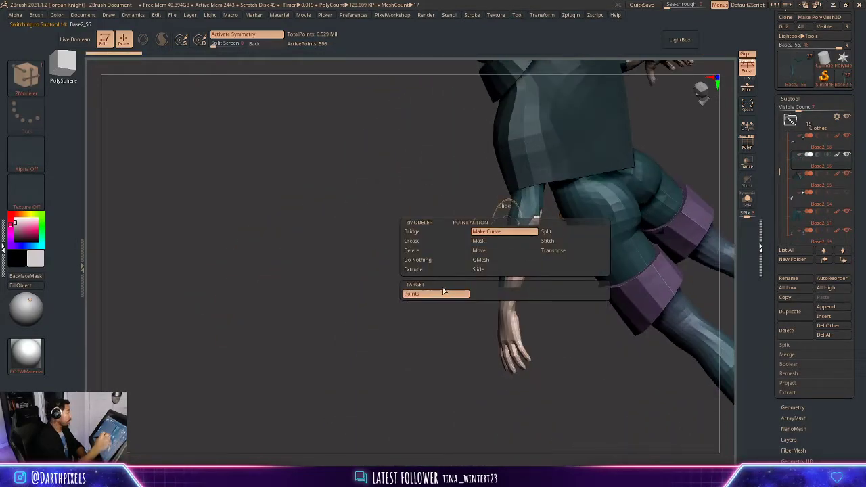
{"action": "left_click_drag", "start_coordinate": [559, 318], "coordinate": [548, 284]}
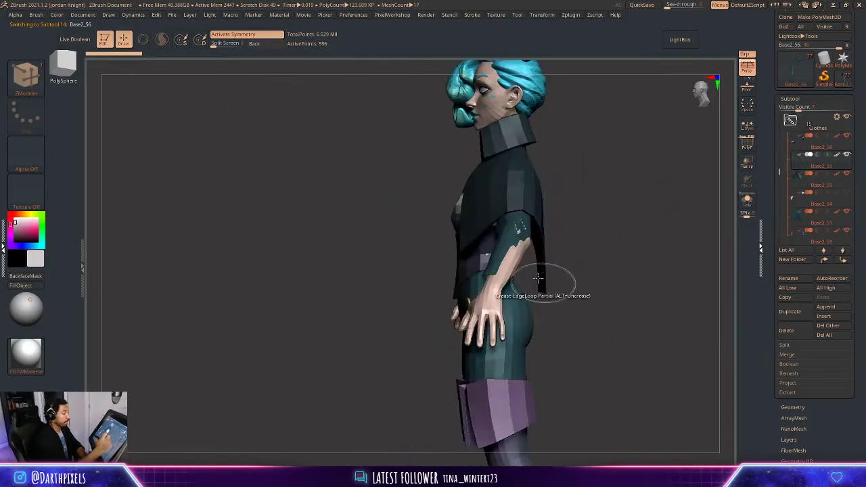
{"action": "key", "text": "w"}
{"action": "left_click_drag", "start_coordinate": [578, 200], "coordinate": [657, 178], "text": "shift"}
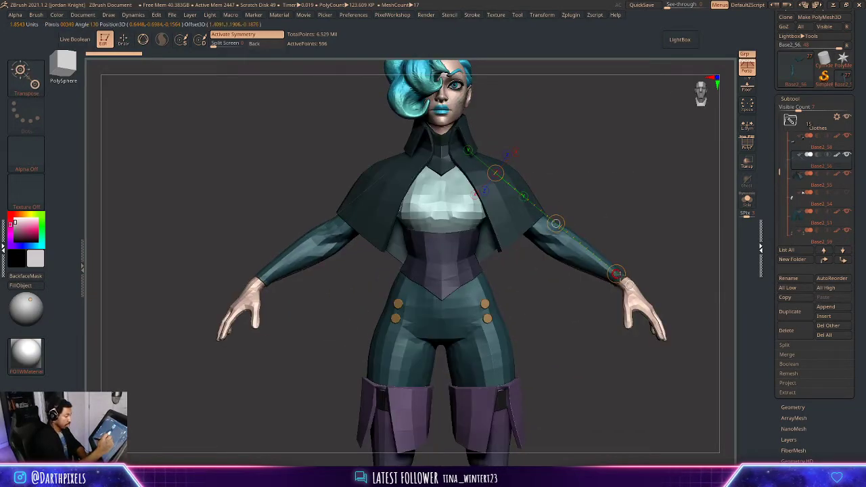
{"action": "key", "text": "q"}
{"action": "mouse_move", "coordinate": [647, 236]}
{"action": "left_mouse_down"}
{"action": "mouse_move", "coordinate": [602, 226]}
{"action": "mouse_move", "coordinate": [594, 206]}
{"action": "left_mouse_up"}
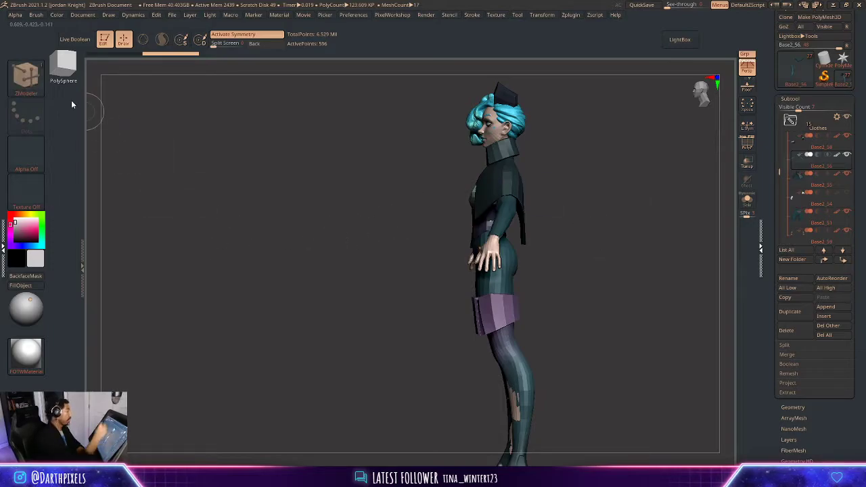
{"action": "key", "text": "b"}
{"action": "key", "text": "m"}
{"action": "key", "text": "t"}
- Adjust the sleeves around the forearms and wrists with Move Topological so they follow the arms
{"action": "mouse_move", "coordinate": [623, 163]}
{"action": "left_mouse_down"}
{"action": "mouse_move", "coordinate": [603, 225]}
{"action": "mouse_move", "coordinate": [596, 229]}
{"action": "mouse_move", "coordinate": [611, 193]}
{"action": "mouse_move", "coordinate": [583, 203]}
{"action": "left_mouse_up"}
{"action": "key", "text": "space"}
{"action": "key", "text": "space"}
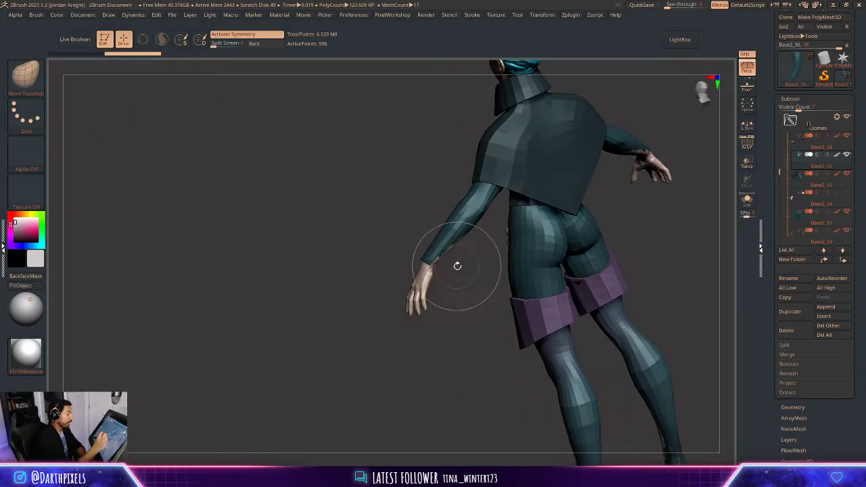
{"action": "left_click_drag", "start_coordinate": [457, 266], "coordinate": [448, 245]}
{"action": "key", "text": "space"}
{"action": "left_click_drag", "start_coordinate": [445, 280], "coordinate": [456, 266]}
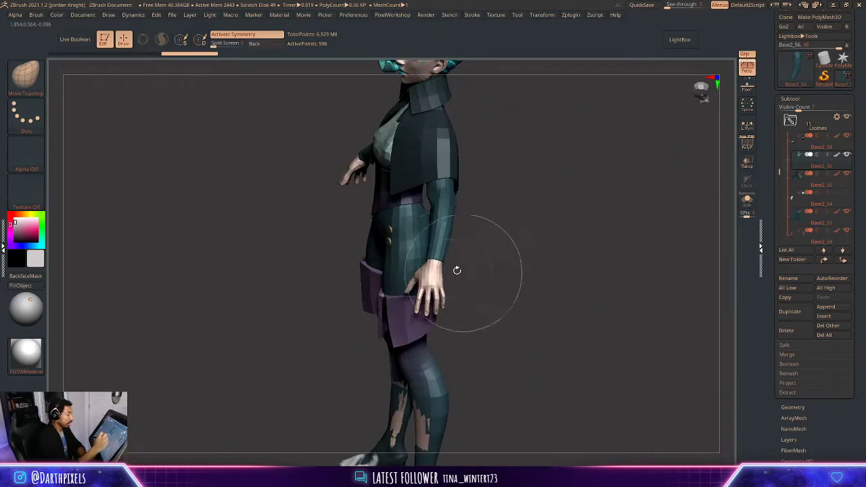
{"action": "key", "text": "space"}
{"action": "left_click_drag", "start_coordinate": [493, 220], "coordinate": [464, 239]}
{"action": "key", "text": "space"}
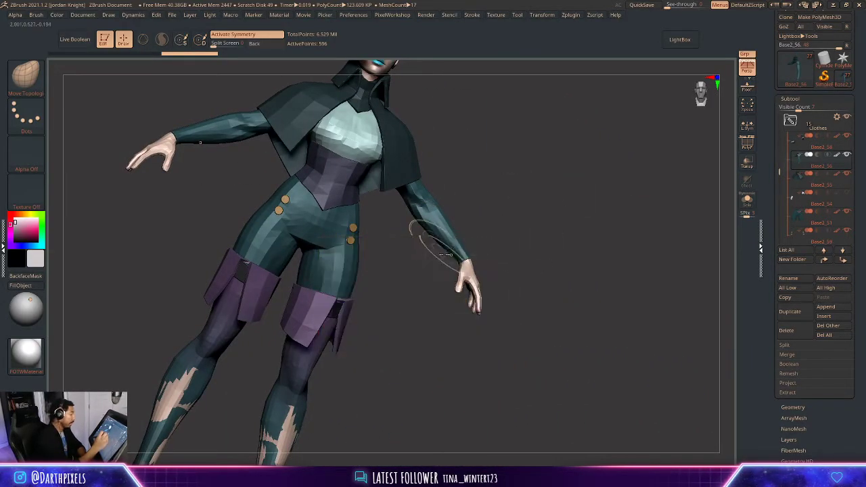
{"action": "right_click_drag", "start_coordinate": [448, 243], "coordinate": [442, 244]}
{"action": "left_click_drag", "start_coordinate": [497, 217], "coordinate": [512, 190], "text": "shift"}
{"action": "left_click_drag", "start_coordinate": [597, 189], "coordinate": [588, 282]}
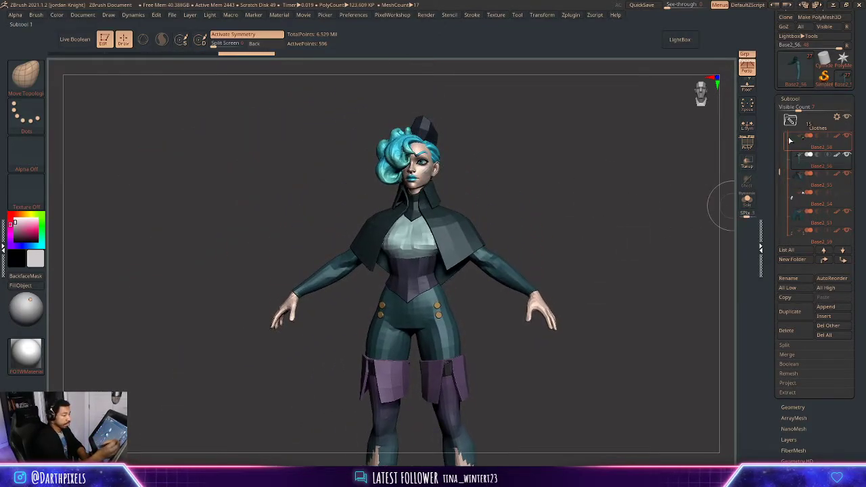
- Hide the shoulder cape and select the dark turtleneck mesh around the upper torso
{"action": "left_click", "coordinate": [846, 176]}
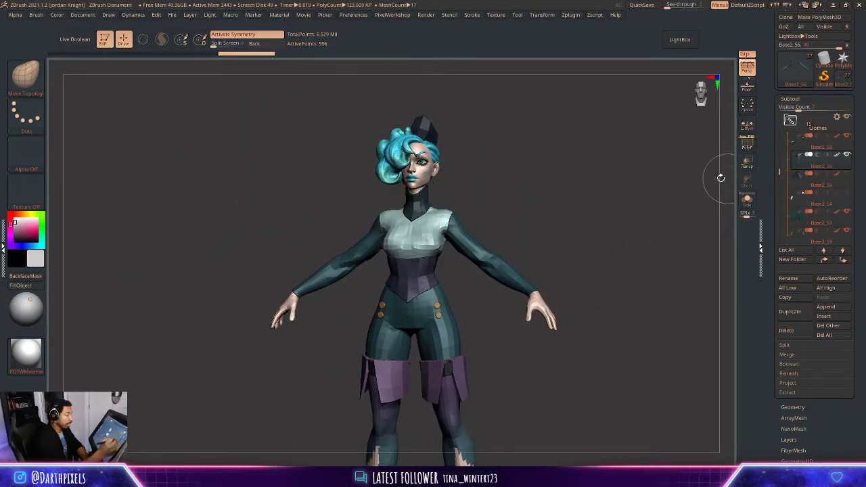
{"action": "left_click_drag", "start_coordinate": [596, 200], "coordinate": [451, 226]}
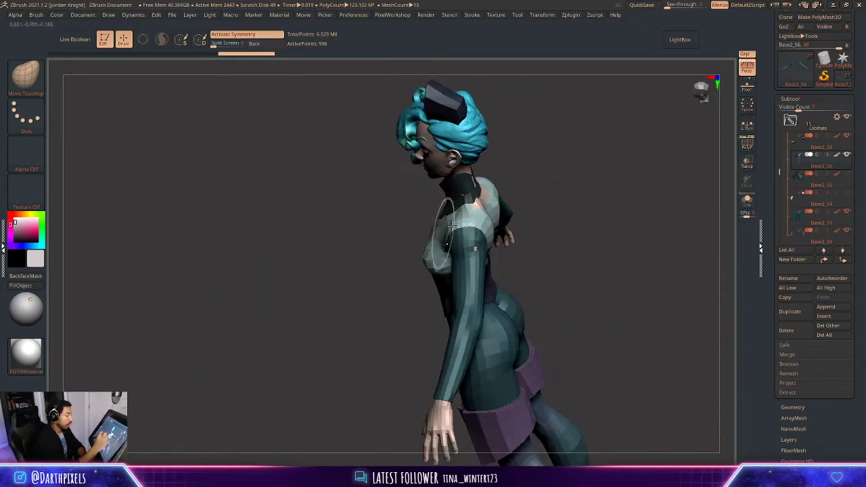
{"action": "left_click", "coordinate": [483, 205], "text": "alt"}
{"action": "left_click_drag", "start_coordinate": [542, 163], "coordinate": [491, 169]}
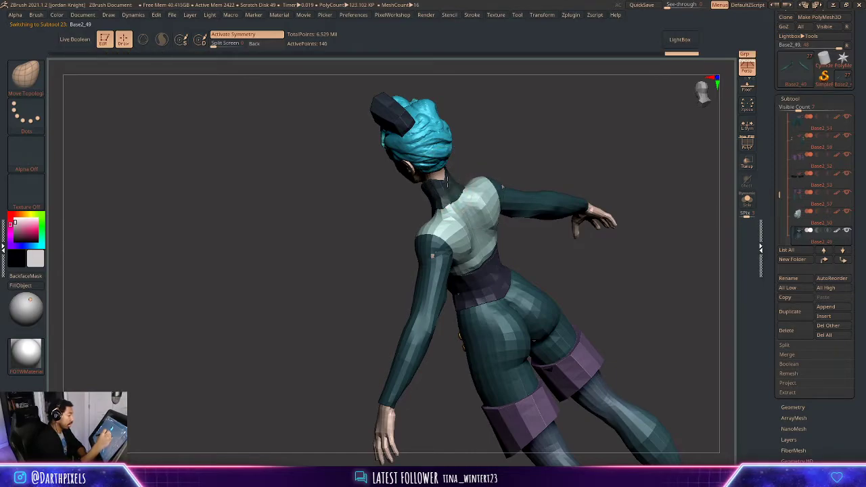
{"action": "left_click_drag", "start_coordinate": [498, 155], "coordinate": [535, 160], "text": "shift"}
{"action": "left_click_drag", "start_coordinate": [492, 181], "coordinate": [526, 160], "text": "shift"}
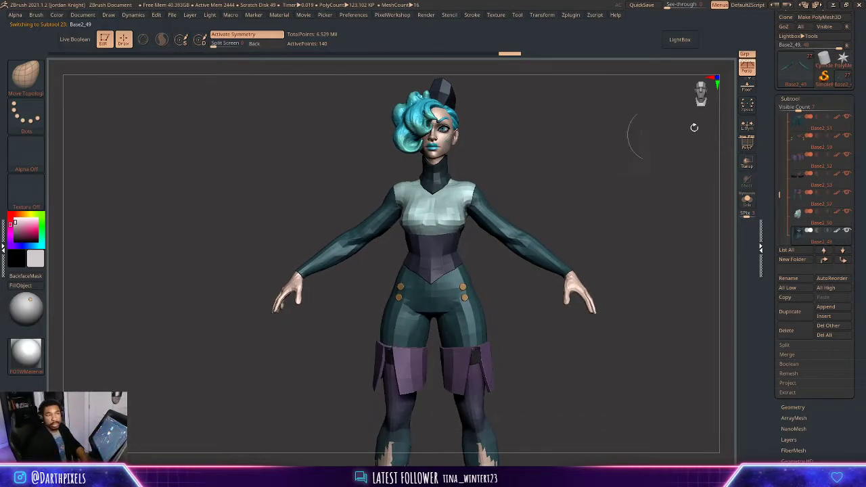
- Bring up the reference board and examine the concept art's collar, shirt, chain and corset up close
{"action": "right_click_drag", "start_coordinate": [865, 285], "coordinate": [436, 242]}
{"action": "scroll", "coordinate": [444, 236], "scroll_direction": "down", "scroll_amount": 5}
{"action": "middle_click_drag", "start_coordinate": [438, 218], "coordinate": [475, 266]}
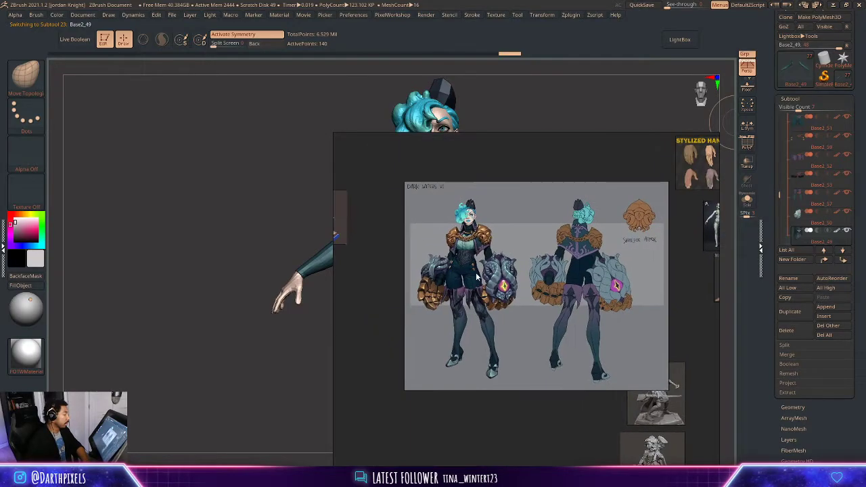
{"action": "scroll", "coordinate": [468, 250], "scroll_direction": "up", "scroll_amount": 4}
{"action": "scroll", "coordinate": [467, 245], "scroll_direction": "up", "scroll_amount": 4}
{"action": "right_click_drag", "start_coordinate": [467, 232], "coordinate": [464, 265]}
{"action": "middle_click_drag", "start_coordinate": [464, 255], "coordinate": [473, 280]}
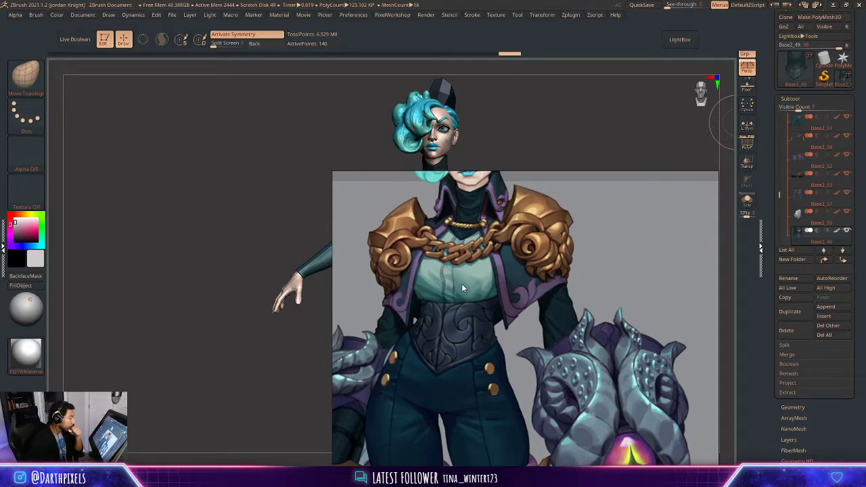
{"action": "right_click_drag", "start_coordinate": [461, 283], "coordinate": [505, 269]}
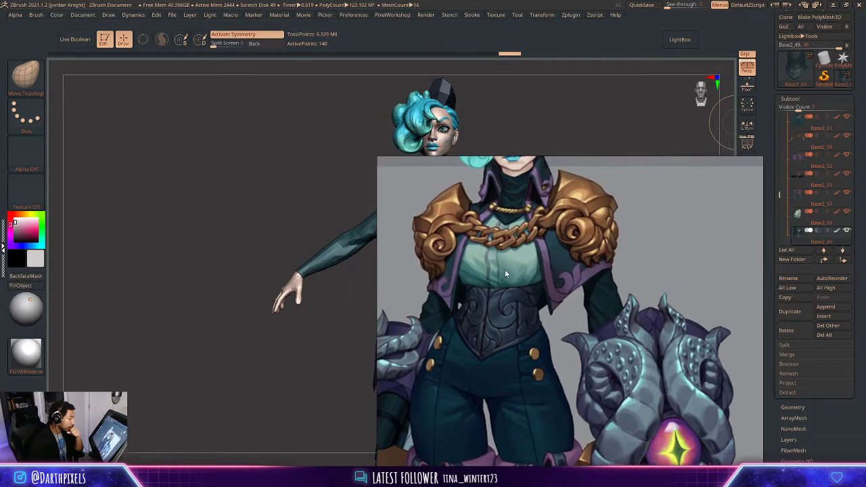
{"action": "middle_click_drag", "start_coordinate": [505, 270], "coordinate": [528, 301]}
{"action": "right_click_drag", "start_coordinate": [522, 286], "coordinate": [564, 280]}
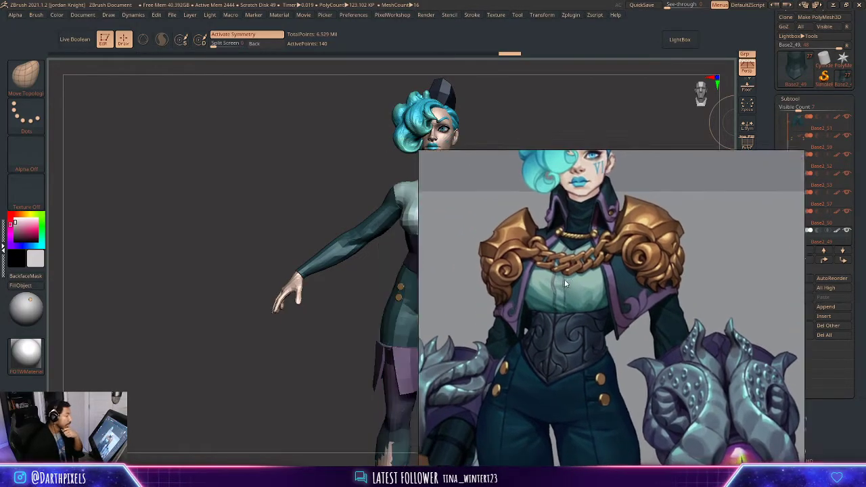
- Switch back to ZBrush from the reference board and unhide the shoulder cape in the Clothes folder
{"action": "key", "text": "alt+Tab"}
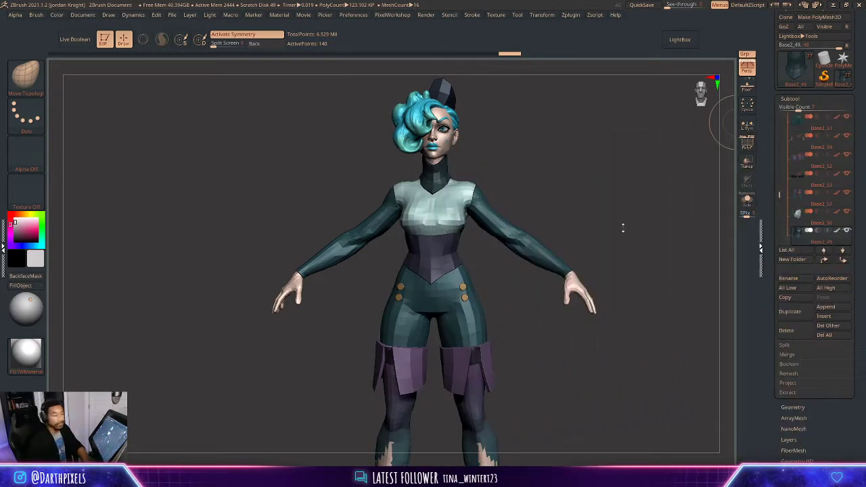
{"action": "mouse_move", "coordinate": [623, 228]}
{"action": "left_mouse_down"}
{"action": "mouse_move", "coordinate": [505, 194]}
{"action": "mouse_move", "coordinate": [591, 184]}
{"action": "mouse_move", "coordinate": [565, 198]}
{"action": "mouse_move", "coordinate": [530, 189]}
{"action": "mouse_move", "coordinate": [513, 199]}
{"action": "left_mouse_up"}
{"action": "left_click_drag", "start_coordinate": [478, 171], "coordinate": [460, 202]}
{"action": "key", "text": "space"}
{"action": "left_click_drag", "start_coordinate": [478, 238], "coordinate": [506, 200]}
{"action": "left_click_drag", "start_coordinate": [489, 272], "coordinate": [651, 99]}
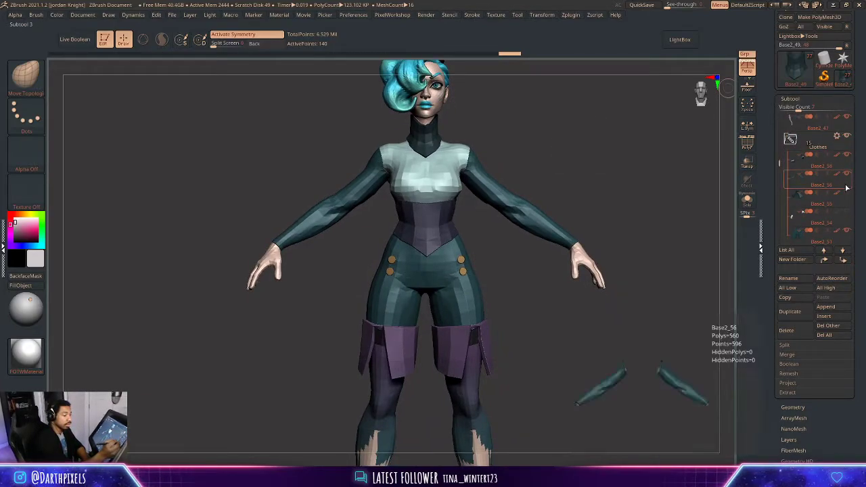
{"action": "left_click", "coordinate": [847, 194]}
{"action": "left_click_drag", "start_coordinate": [596, 166], "coordinate": [599, 256], "text": "alt"}
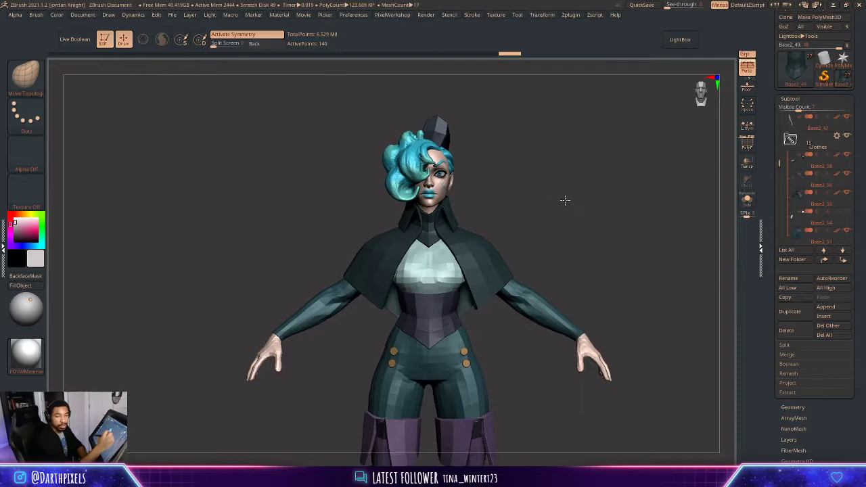
- Select the shoulder cape mesh and reduce the Move Topological brush size for working on its collar
{"action": "left_click_drag", "start_coordinate": [565, 199], "coordinate": [531, 234], "text": "alt"}
{"action": "key", "text": "space"}
{"action": "left_click_drag", "start_coordinate": [521, 177], "coordinate": [518, 145], "text": "alt"}
{"action": "key", "text": "space"}
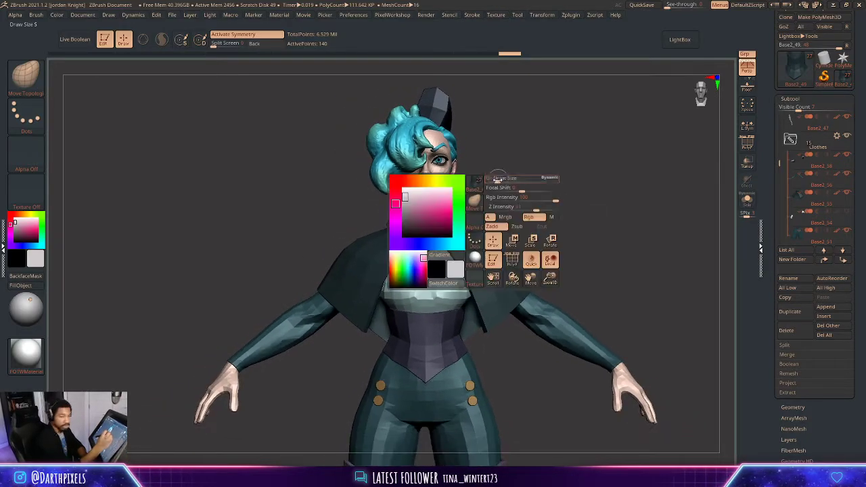
{"action": "left_click_drag", "start_coordinate": [524, 185], "coordinate": [509, 203], "text": "alt"}
{"action": "key", "text": "shift+f"}
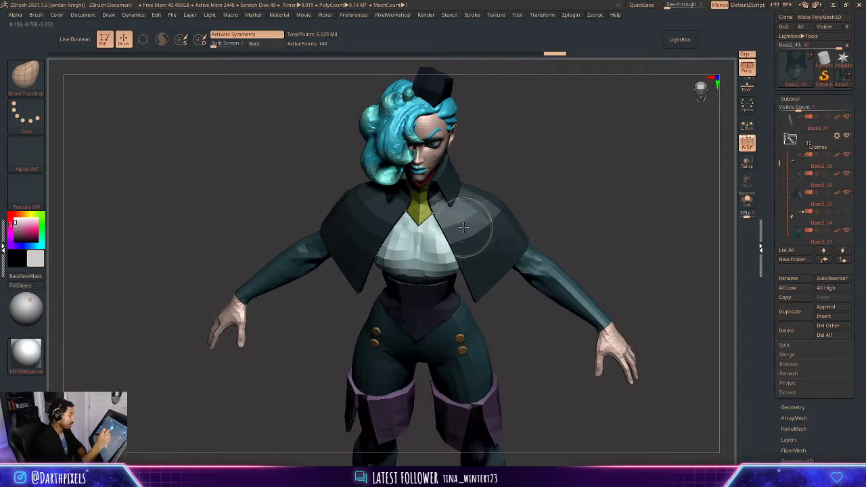
{"action": "left_click", "coordinate": [463, 228], "text": "alt"}
{"action": "left_click_drag", "start_coordinate": [497, 162], "coordinate": [507, 145], "text": "shift"}
{"action": "left_click_drag", "start_coordinate": [508, 145], "coordinate": [490, 215], "text": "alt"}
{"action": "key", "text": "space"}
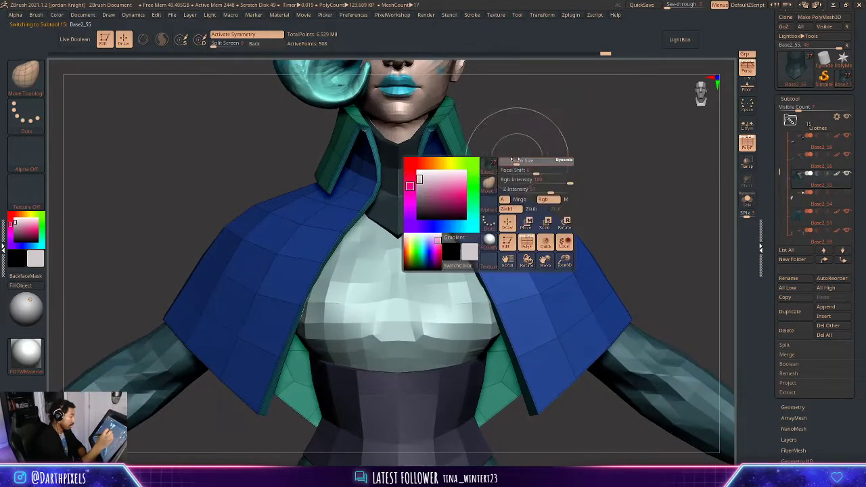
{"action": "left_click_drag", "start_coordinate": [515, 160], "coordinate": [511, 161]}
- Nudge the cape's standing collar and front edges into shape with the Move Topological brush
{"action": "mouse_move", "coordinate": [512, 163]}
{"action": "left_mouse_down"}
{"action": "mouse_move", "coordinate": [515, 174]}
{"action": "mouse_move", "coordinate": [477, 203]}
{"action": "left_mouse_up"}
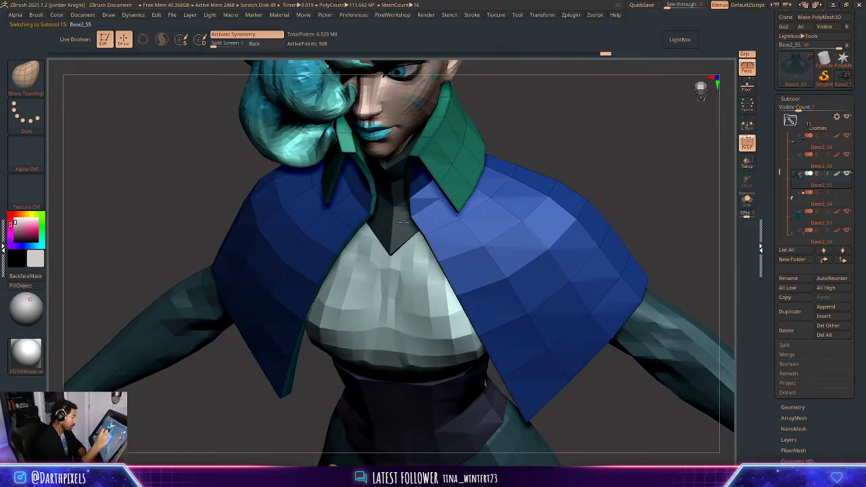
{"action": "mouse_move", "coordinate": [517, 166]}
{"action": "left_mouse_down", "text": "shift"}
{"action": "mouse_move", "coordinate": [569, 149]}
{"action": "mouse_move", "coordinate": [518, 145]}
{"action": "mouse_move", "coordinate": [549, 191]}
{"action": "mouse_move", "coordinate": [527, 177]}
{"action": "left_mouse_up", "text": "shift"}
{"action": "key", "text": "shift+f"}
{"action": "key", "text": "space"}
{"action": "left_click_drag", "start_coordinate": [404, 164], "coordinate": [416, 164]}
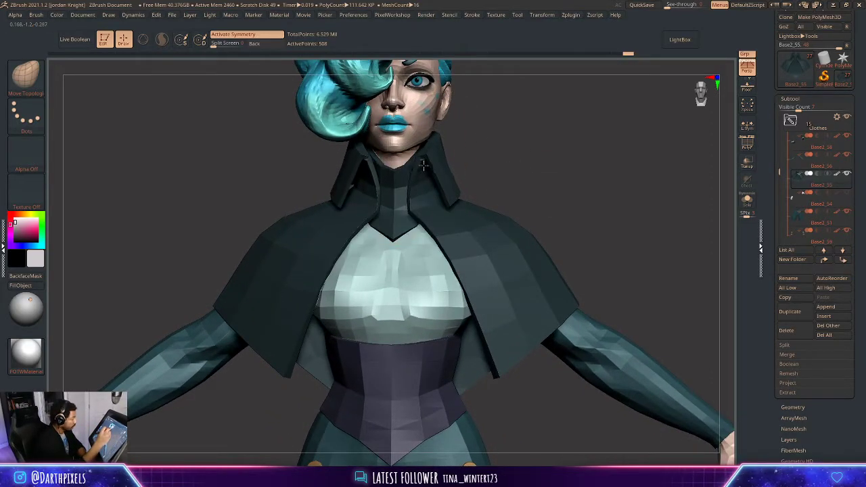
{"action": "left_click_drag", "start_coordinate": [513, 155], "coordinate": [545, 168], "text": "alt"}
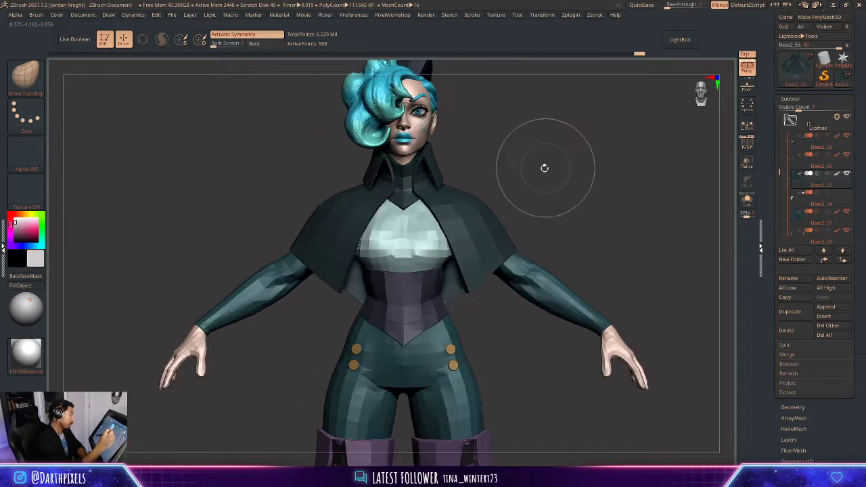
{"action": "key", "text": "shift+f"}
{"action": "key", "text": "shift+f"}
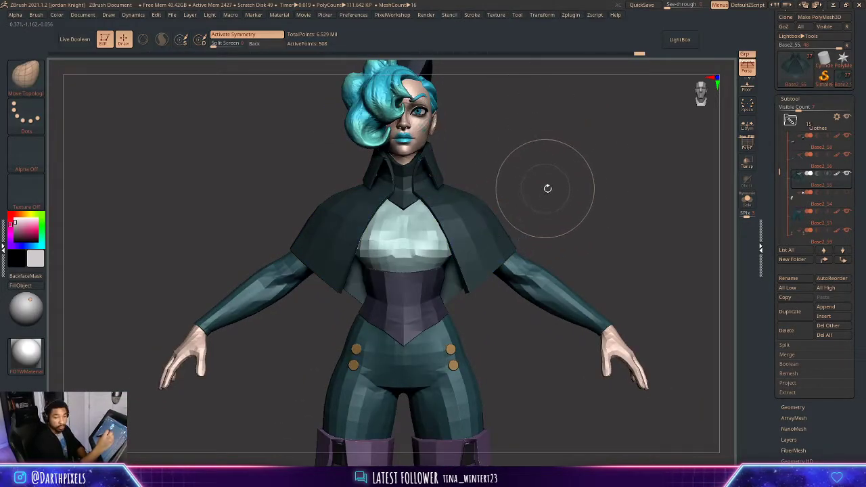
{"action": "left_click_drag", "start_coordinate": [558, 199], "coordinate": [514, 193], "text": "alt"}
{"action": "left_click_drag", "start_coordinate": [514, 193], "coordinate": [504, 196]}
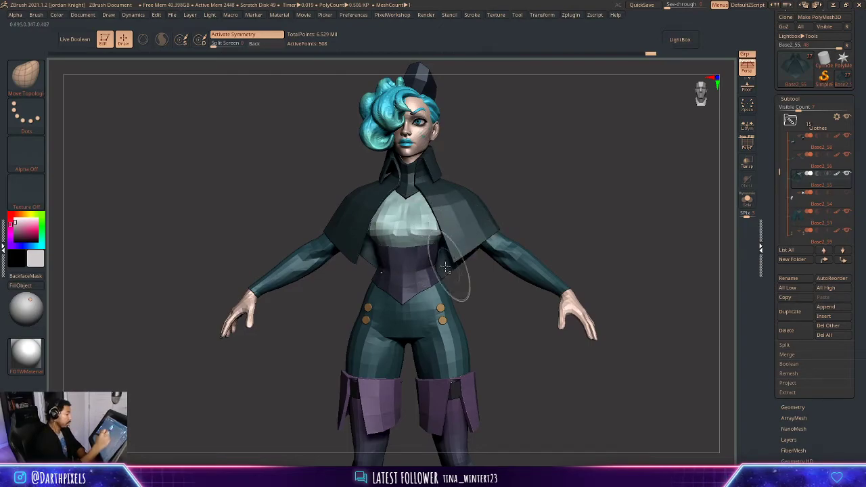
- Select the pale shirt mesh on the chest, duplicate it and hide the original
{"action": "left_click", "coordinate": [402, 234], "text": "alt"}
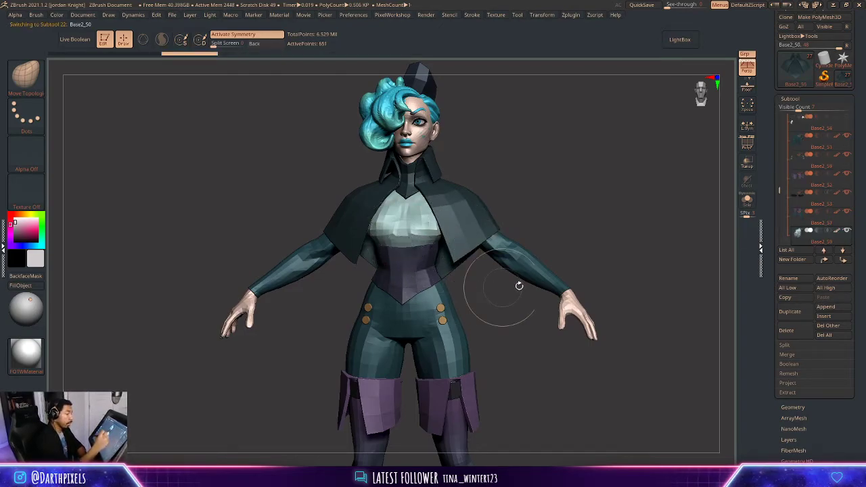
{"action": "left_click", "coordinate": [795, 312]}
{"action": "left_click", "coordinate": [846, 215]}
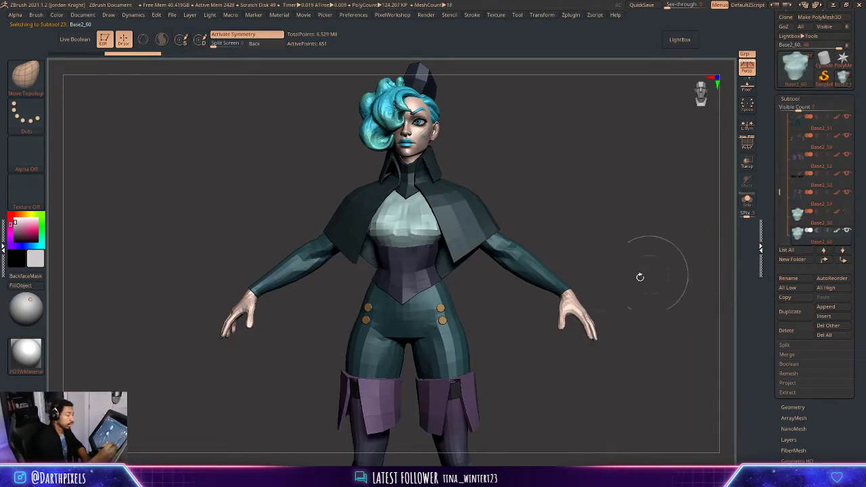
- Remesh the duplicated shirt with ZRemesher, undoing the Same-density trials and using Half density with Adapt on
{"action": "mouse_move", "coordinate": [523, 224]}
{"action": "left_mouse_down", "text": "alt"}
{"action": "mouse_move", "coordinate": [541, 209]}
{"action": "mouse_move", "coordinate": [531, 209]}
{"action": "left_mouse_up", "text": "alt"}
{"action": "key", "text": "shift+f"}
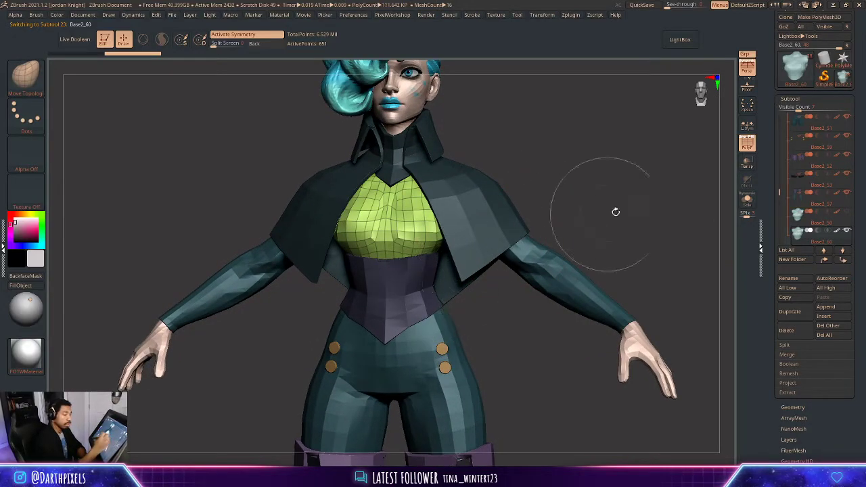
{"action": "left_click", "coordinate": [792, 99]}
{"action": "left_click", "coordinate": [794, 109]}
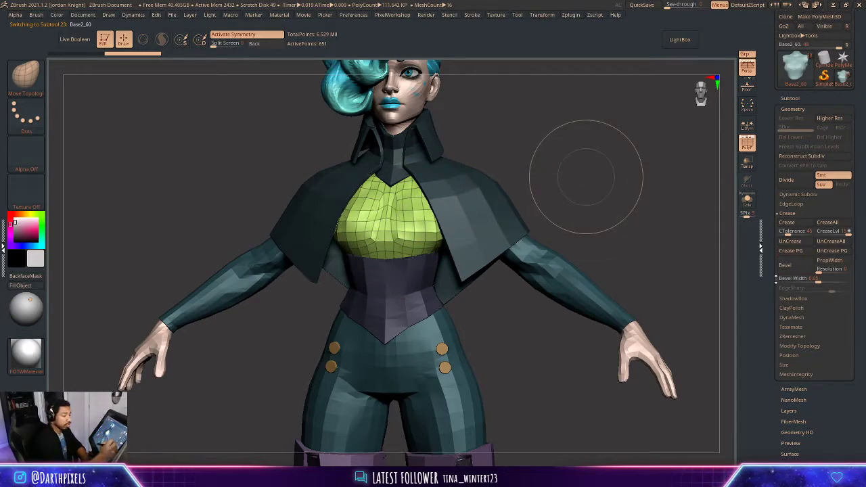
{"action": "scroll", "coordinate": [812, 203], "scroll_direction": "down", "scroll_amount": 1}
{"action": "left_click", "coordinate": [801, 189]}
{"action": "left_click", "coordinate": [798, 237]}
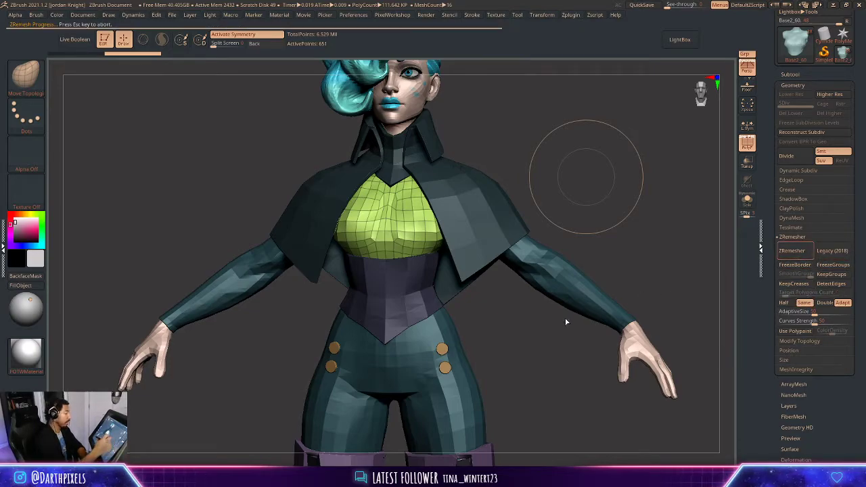
{"action": "mouse_move", "coordinate": [577, 214]}
{"action": "left_mouse_down"}
{"action": "mouse_move", "coordinate": [590, 215]}
{"action": "mouse_move", "coordinate": [556, 203]}
{"action": "mouse_move", "coordinate": [588, 221]}
{"action": "left_mouse_up"}
{"action": "key", "text": "ctrl+z"}
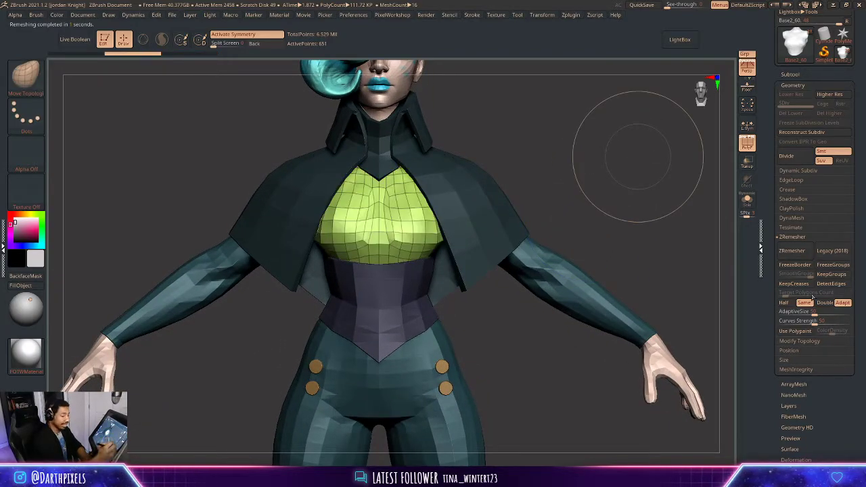
{"action": "left_click", "coordinate": [790, 251]}
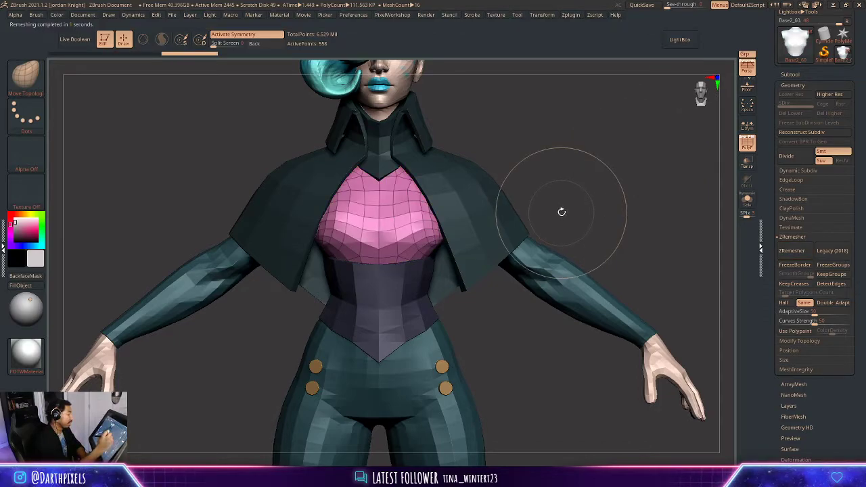
{"action": "key", "text": "ctrl+z"}
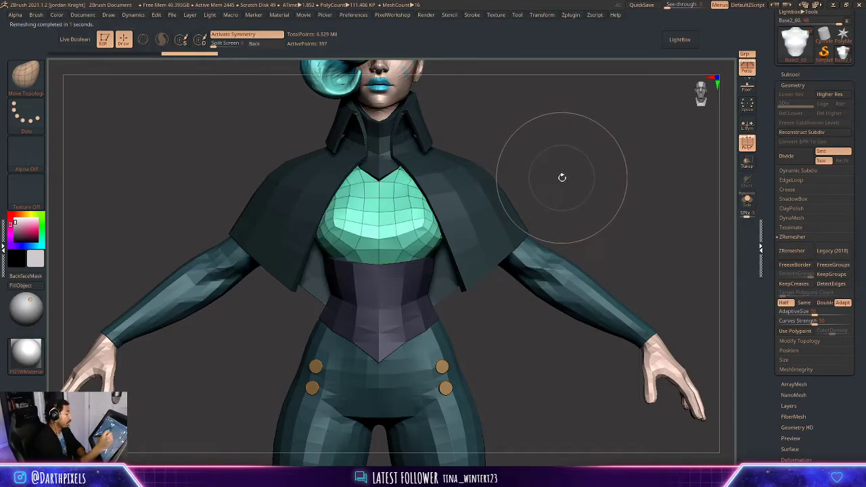
- Isolate the remeshed shirt in Solo mode and turn off symmetry
{"action": "left_click_drag", "start_coordinate": [562, 178], "coordinate": [592, 186], "text": "alt"}
{"action": "left_click", "coordinate": [747, 199]}
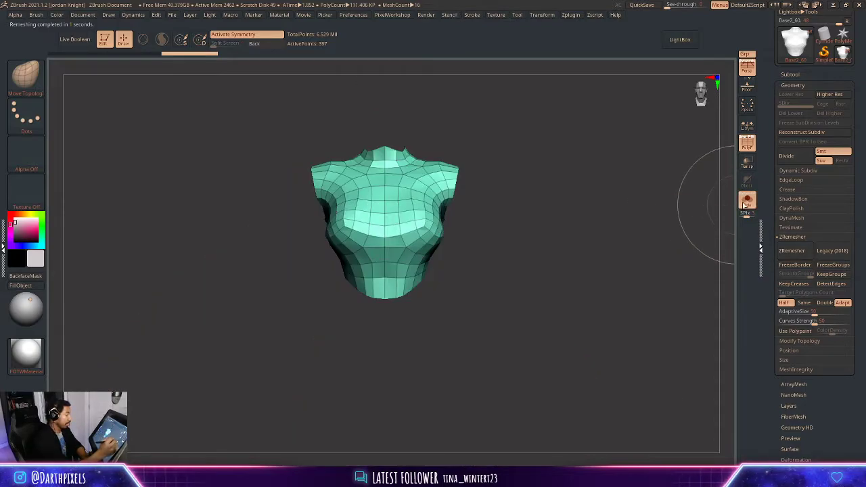
{"action": "left_click", "coordinate": [748, 201]}
{"action": "left_click", "coordinate": [748, 200]}
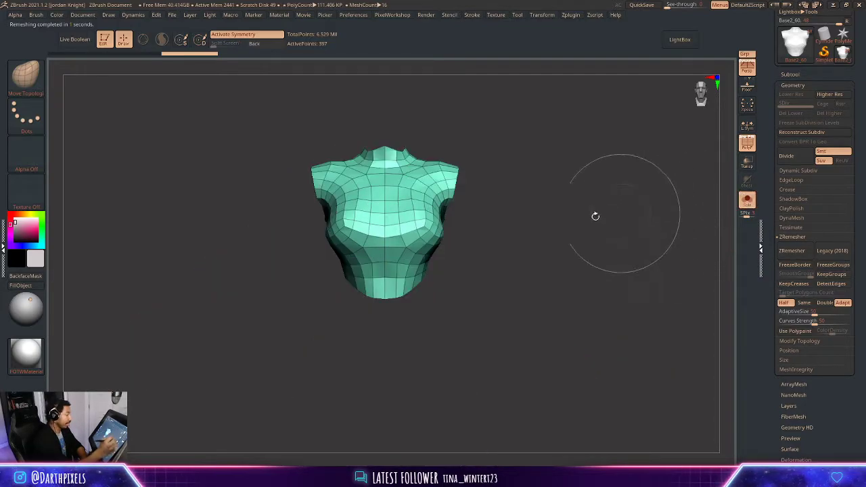
{"action": "left_click_drag", "start_coordinate": [594, 215], "coordinate": [503, 222]}
{"action": "left_click_drag", "start_coordinate": [527, 161], "coordinate": [481, 268]}
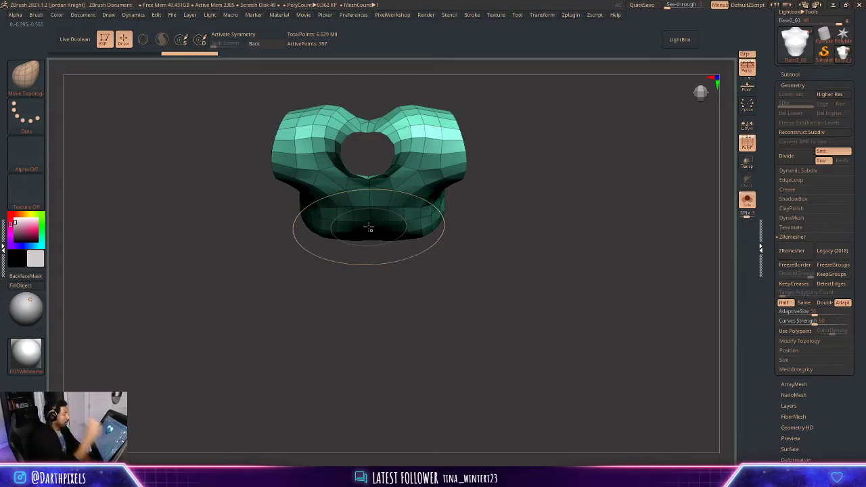
{"action": "left_click_drag", "start_coordinate": [510, 200], "coordinate": [532, 217]}
{"action": "left_click_drag", "start_coordinate": [531, 217], "coordinate": [534, 146]}
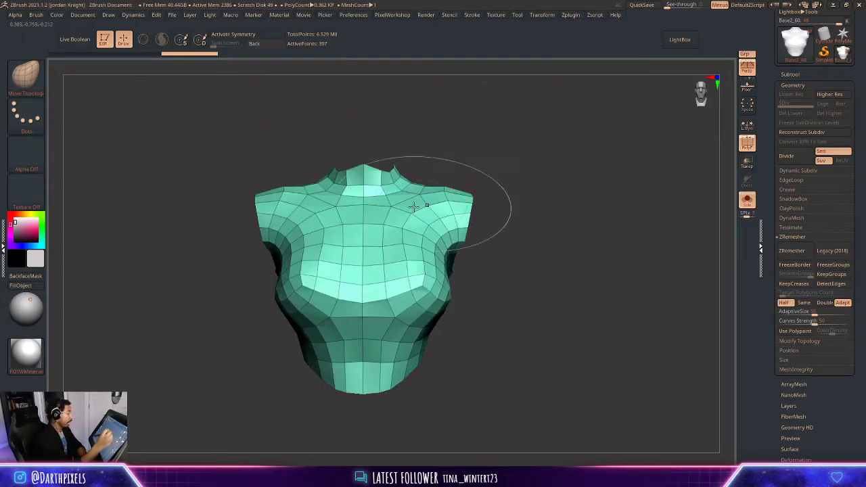
- Switch to ZModeler and insert a vertical edge loop right beside the shirt's centre line
{"action": "left_click", "coordinate": [26, 74]}
{"action": "left_click", "coordinate": [492, 87]}
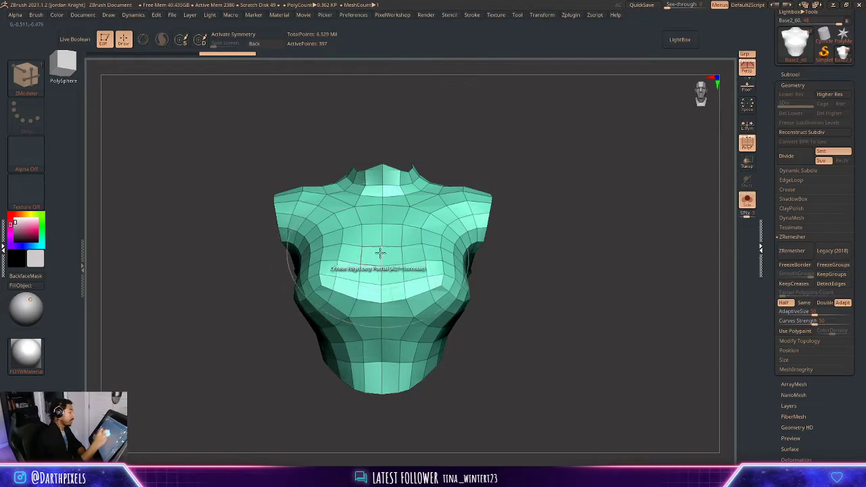
{"action": "left_click_drag", "start_coordinate": [529, 162], "coordinate": [531, 193], "text": "alt"}
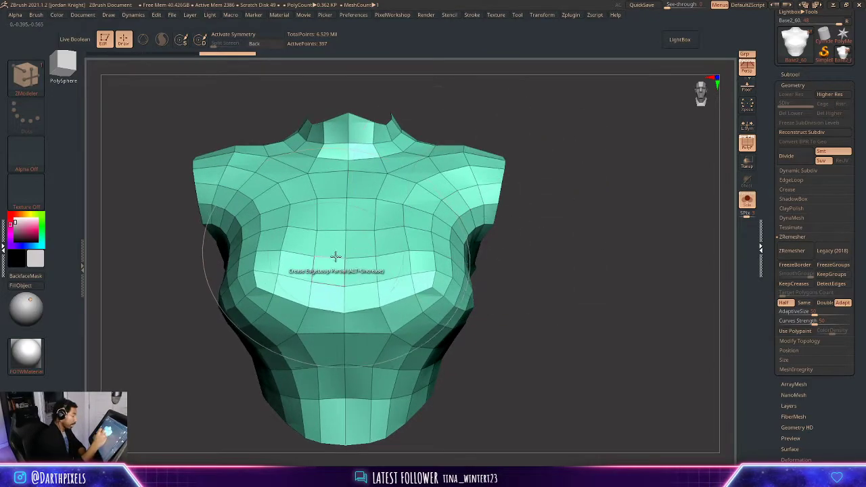
{"action": "key", "text": "space"}
{"action": "left_click", "coordinate": [304, 238]}
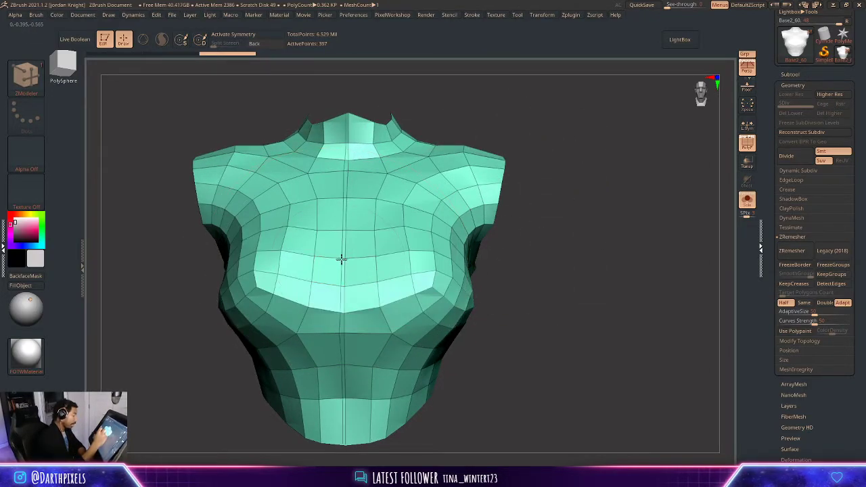
{"action": "left_click_drag", "start_coordinate": [342, 259], "coordinate": [344, 236], "text": "alt"}
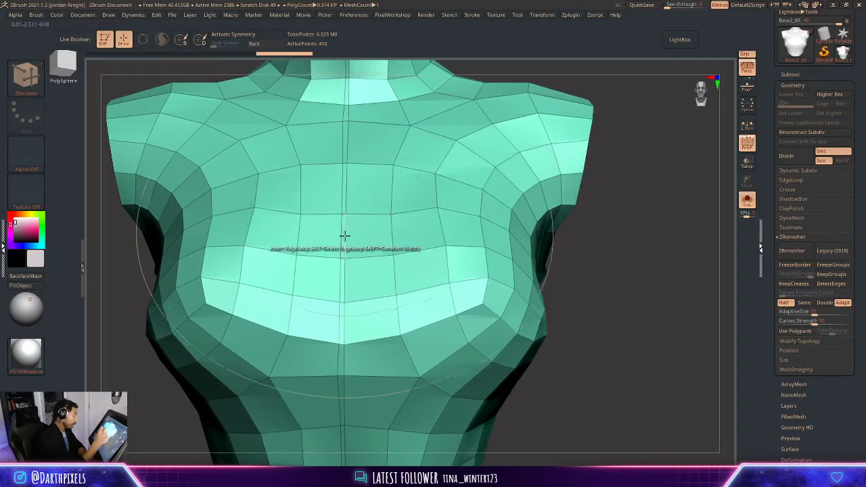
- Delete the narrow centre polyloop to split the shirt, using ZModeler's Delete polygon action with the Polyloop target
{"action": "key", "text": "space"}
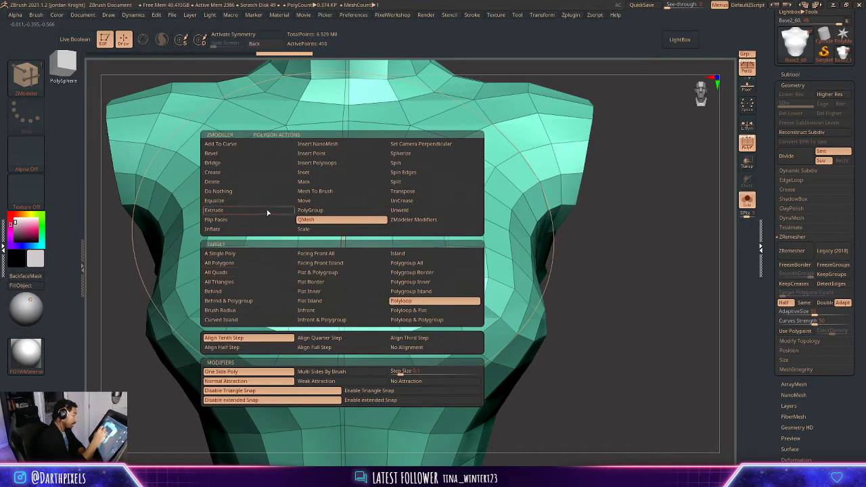
{"action": "left_click", "coordinate": [264, 181]}
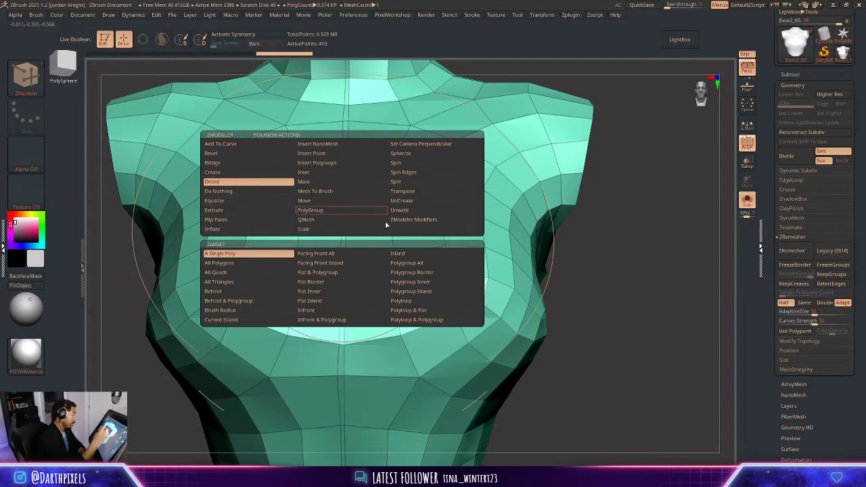
{"action": "left_click", "coordinate": [414, 303]}
{"action": "left_click", "coordinate": [344, 220]}
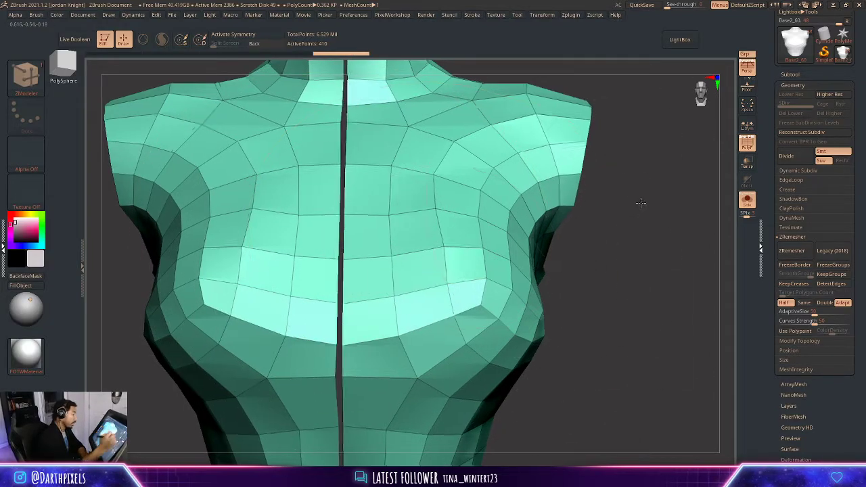
{"action": "left_click_drag", "start_coordinate": [640, 203], "coordinate": [585, 178], "text": "alt"}
{"action": "left_click_drag", "start_coordinate": [585, 177], "coordinate": [529, 141]}
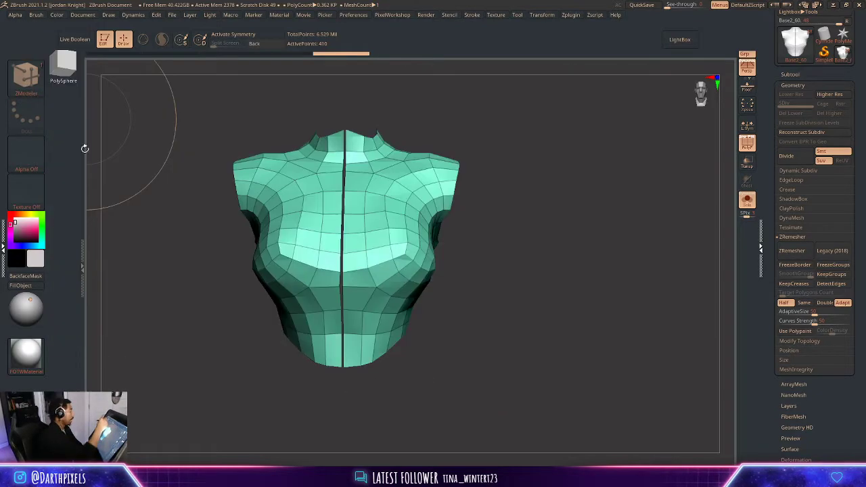
- Set ZModeler's polygon action to Do Nothing
{"action": "key", "text": "space"}
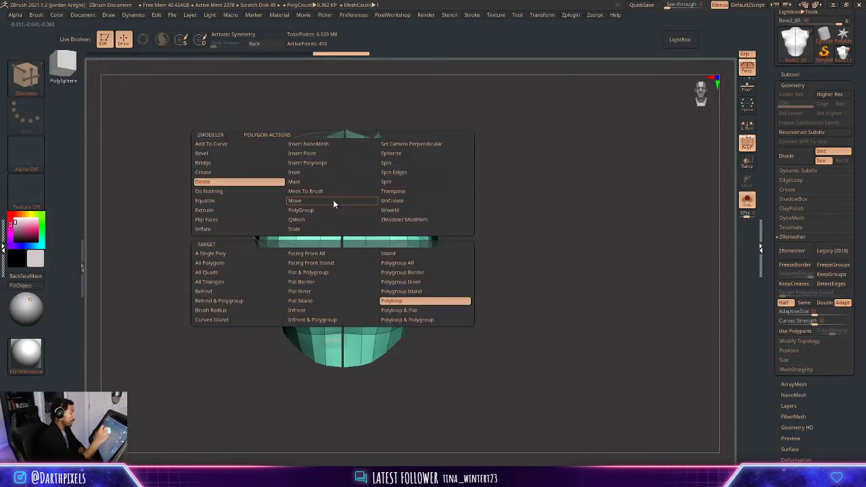
{"action": "left_click", "coordinate": [220, 192]}
{"action": "left_click_drag", "start_coordinate": [519, 165], "coordinate": [516, 299]}
- Switch to the Move Topological brush and turn perspective off while viewing the split shirt from above
{"action": "key", "text": "b"}
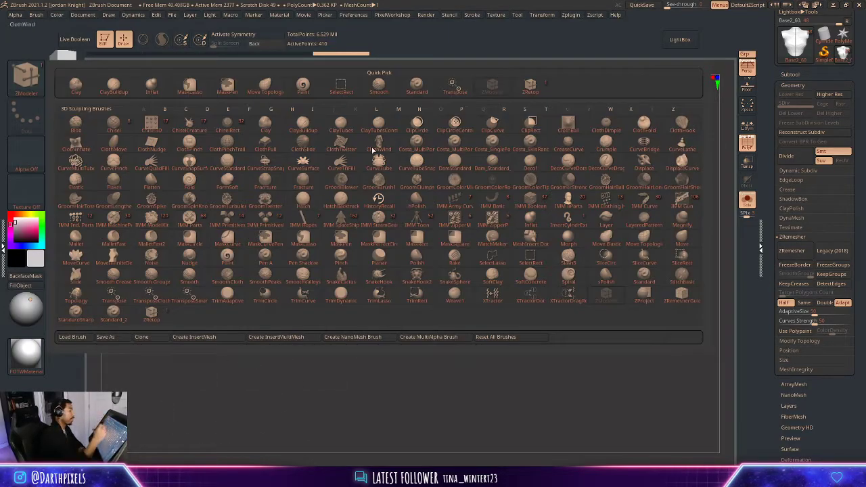
{"action": "left_click", "coordinate": [265, 88]}
{"action": "mouse_move", "coordinate": [453, 242]}
{"action": "left_mouse_down"}
{"action": "mouse_move", "coordinate": [444, 257]}
{"action": "mouse_move", "coordinate": [452, 282]}
{"action": "left_mouse_up"}
{"action": "left_click", "coordinate": [747, 67]}
{"action": "left_click_drag", "start_coordinate": [499, 193], "coordinate": [482, 241]}
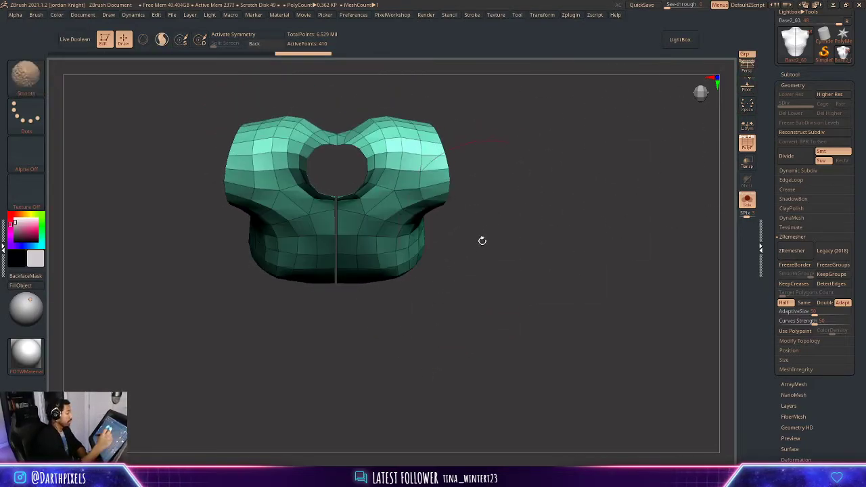
- Try to mask one side of the shirt's split front, and clear the mask
{"action": "mouse_move", "coordinate": [527, 345]}
{"action": "left_mouse_down", "text": "ctrl"}
{"action": "mouse_move", "coordinate": [349, 99]}
{"action": "mouse_move", "coordinate": [339, 290]}
{"action": "left_mouse_up", "text": "ctrl"}
{"action": "left_click_drag", "start_coordinate": [491, 310], "coordinate": [473, 322], "text": "ctrl"}
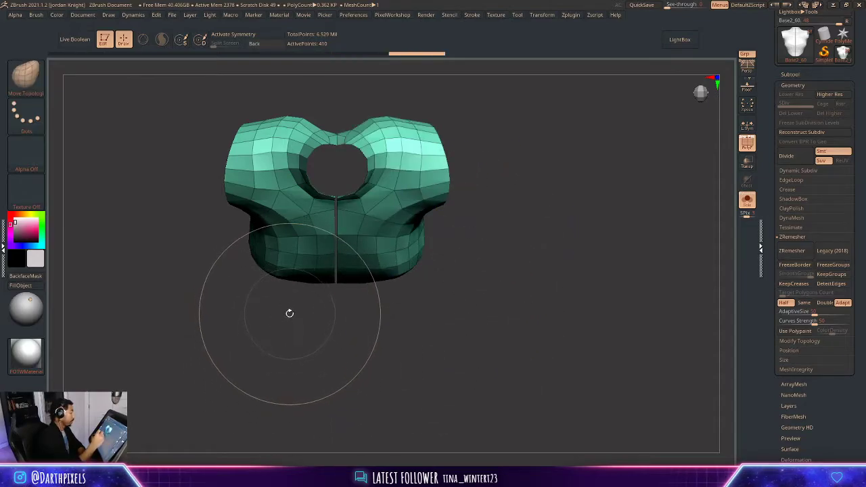
- Isolate one half of the split shirt, assign it its own polygroup, and show the whole shirt again
{"action": "mouse_move", "coordinate": [544, 342]}
{"action": "left_mouse_down", "text": "ctrl+alt+shift"}
{"action": "mouse_move", "coordinate": [527, 302]}
{"action": "mouse_move", "coordinate": [350, 95]}
{"action": "mouse_move", "coordinate": [338, 95]}
{"action": "left_mouse_up", "text": "ctrl+alt+shift"}
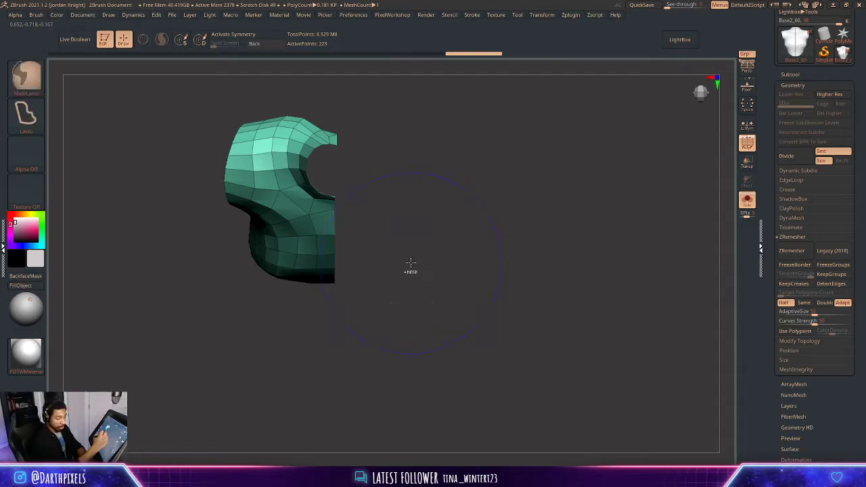
{"action": "key", "text": "ctrl+w"}
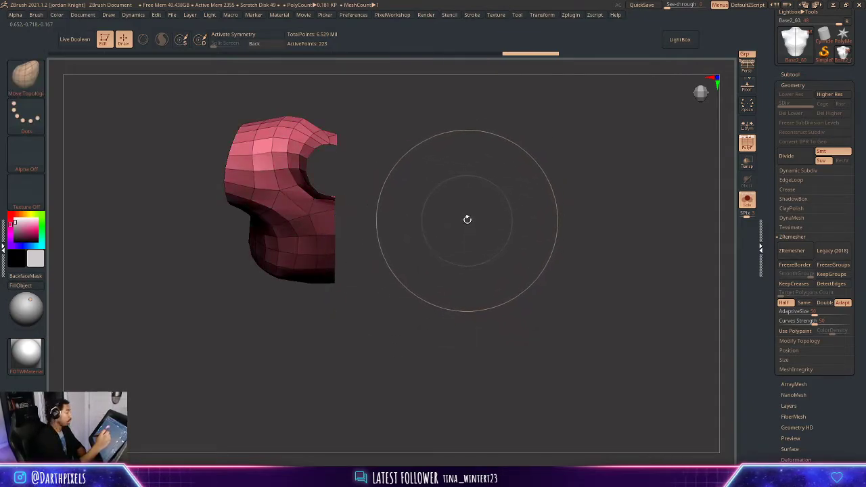
{"action": "left_click", "coordinate": [481, 221], "text": "ctrl+shift"}
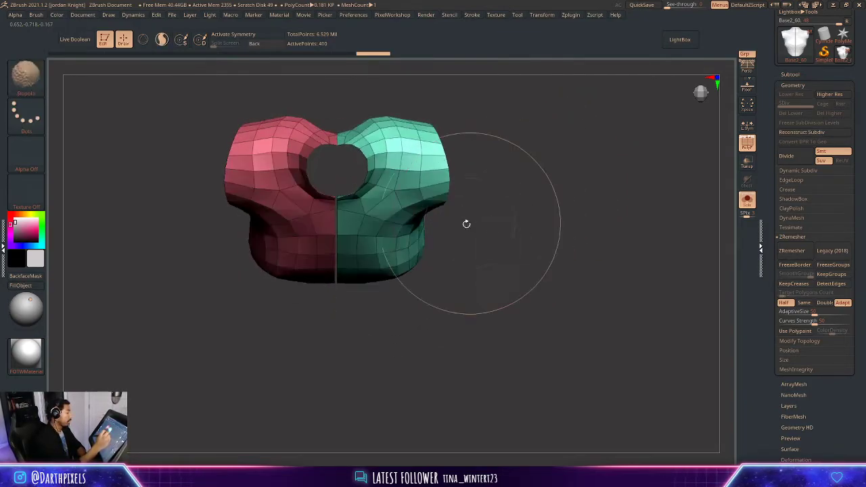
- Mask the red half of the shirt using a topological mask and its inversion, leaving the green half editable
{"action": "key", "text": "w"}
{"action": "left_click_drag", "start_coordinate": [444, 194], "coordinate": [696, 232]}
{"action": "left_click_drag", "start_coordinate": [270, 159], "coordinate": [275, 237], "text": "ctrl"}
{"action": "key", "text": "q"}
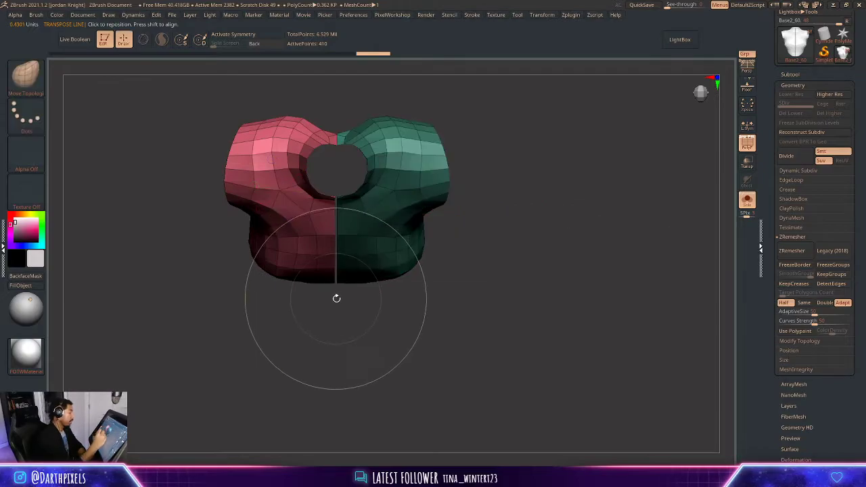
{"action": "left_click", "coordinate": [464, 238], "text": "ctrl"}
{"action": "key", "text": "space"}
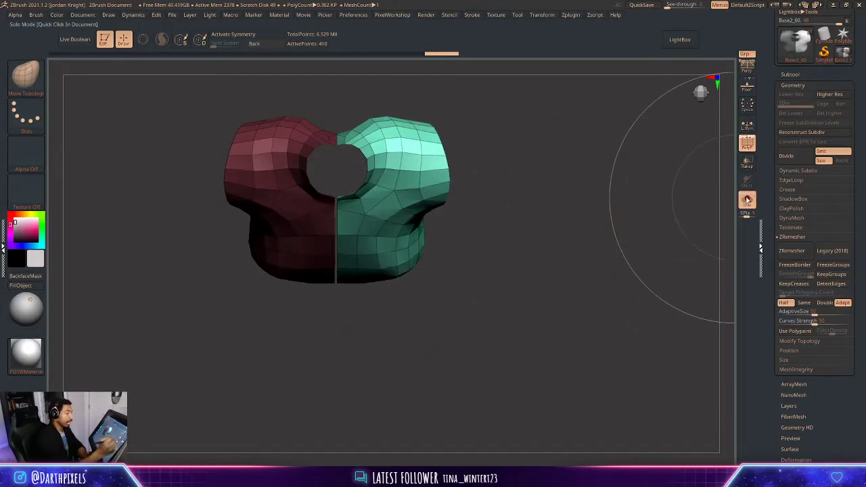
- Show the full outfit again and pull the green half's front edge slightly over the red half of the shirt
{"action": "left_click", "coordinate": [747, 200]}
{"action": "right_click_drag", "start_coordinate": [464, 286], "coordinate": [302, 291]}
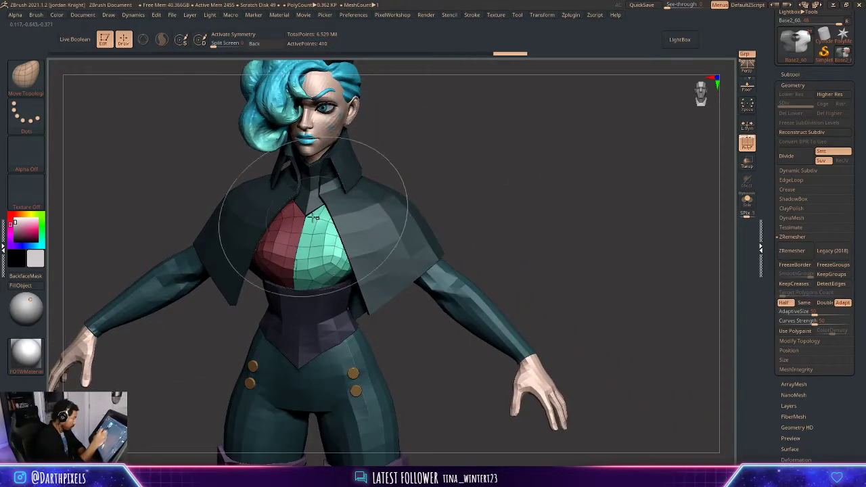
{"action": "right_click_drag", "start_coordinate": [437, 149], "coordinate": [336, 249]}
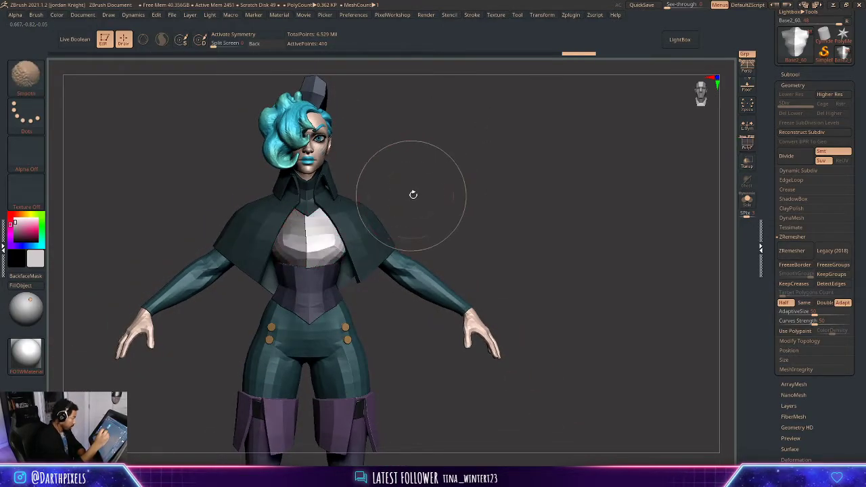
{"action": "right_click_drag", "start_coordinate": [412, 193], "coordinate": [466, 177]}
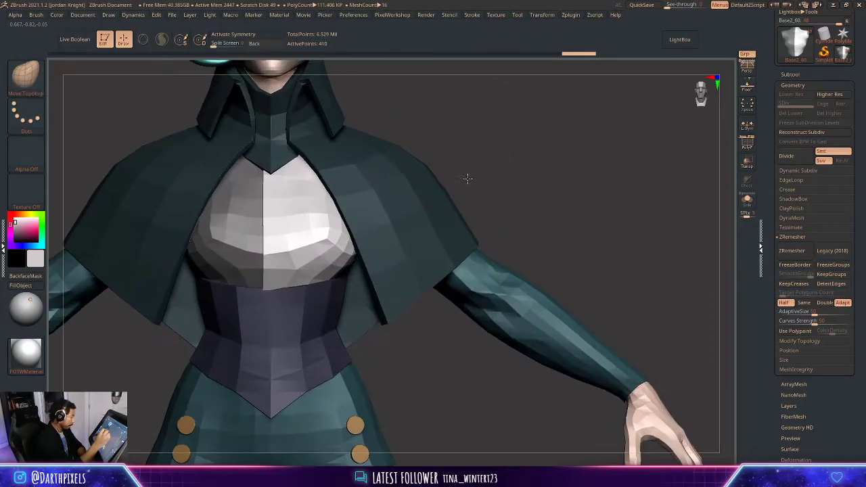
{"action": "key", "text": "shift+f"}
{"action": "right_click_drag", "start_coordinate": [479, 144], "coordinate": [504, 166]}
{"action": "right_click_drag", "start_coordinate": [362, 247], "coordinate": [379, 264]}
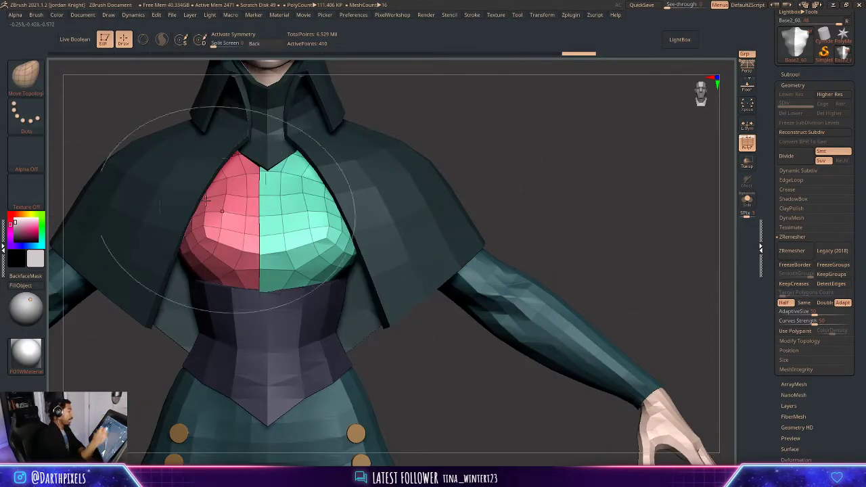
- Insert a ZModeler edge loop along the green half's front edge and isolate the shirt
{"action": "key", "text": "b"}
{"action": "left_click", "coordinate": [494, 88]}
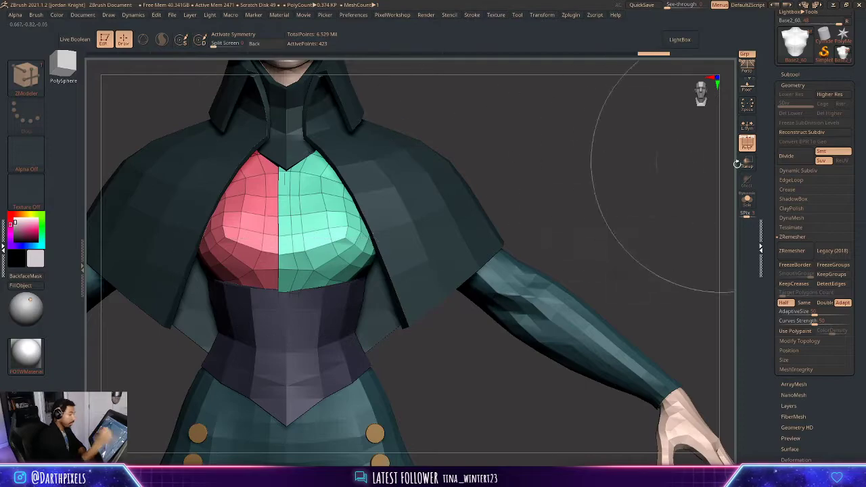
{"action": "left_click", "coordinate": [747, 199]}
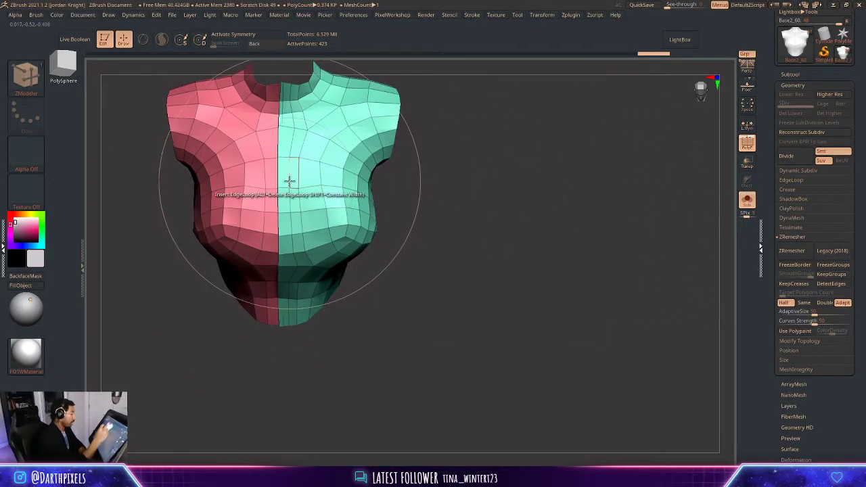
- Apply ZModeler's Transpose edge action with the EdgeLoop Partial target to the front strip, and display the gizmo
{"action": "key", "text": "space"}
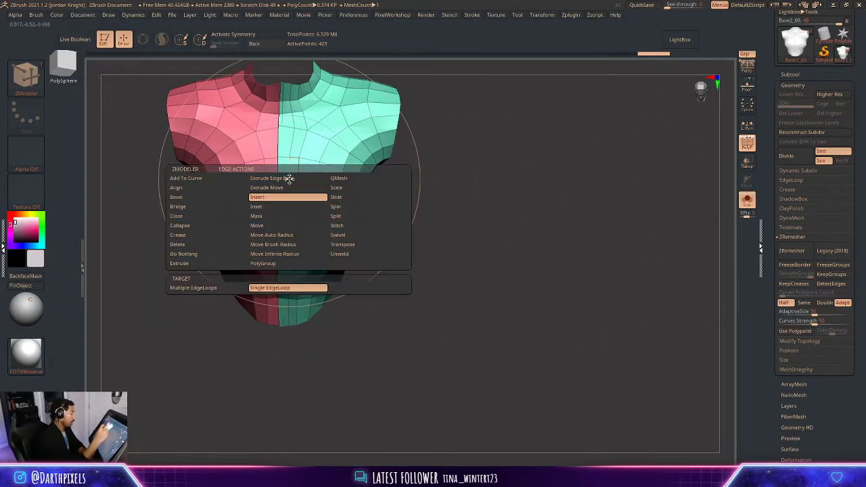
{"action": "left_click", "coordinate": [356, 245]}
{"action": "left_click", "coordinate": [274, 289]}
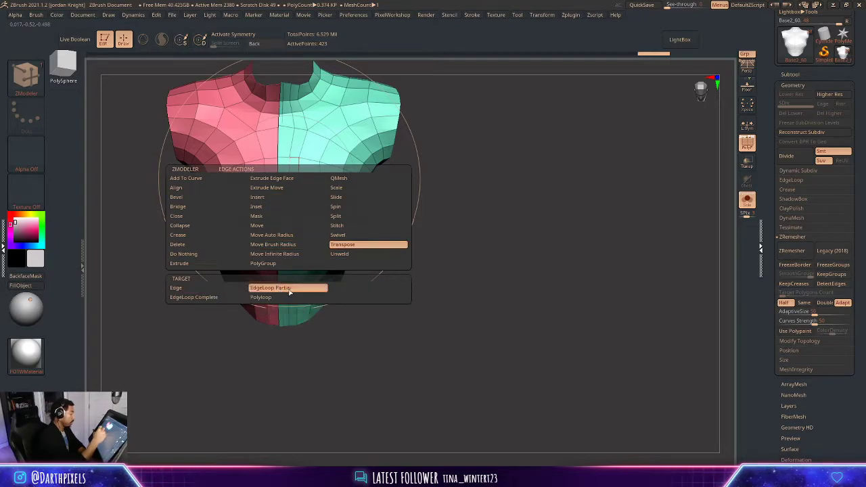
{"action": "left_click", "coordinate": [301, 207]}
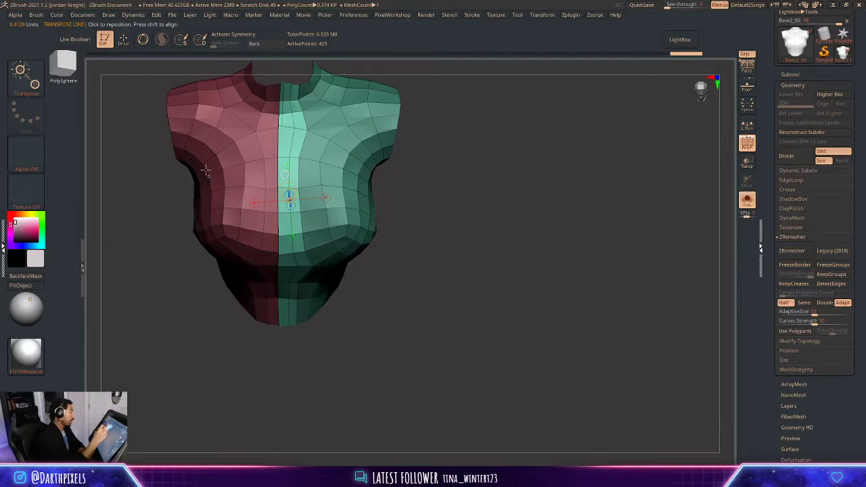
{"action": "left_click", "coordinate": [144, 42]}
{"action": "left_click", "coordinate": [301, 128]}
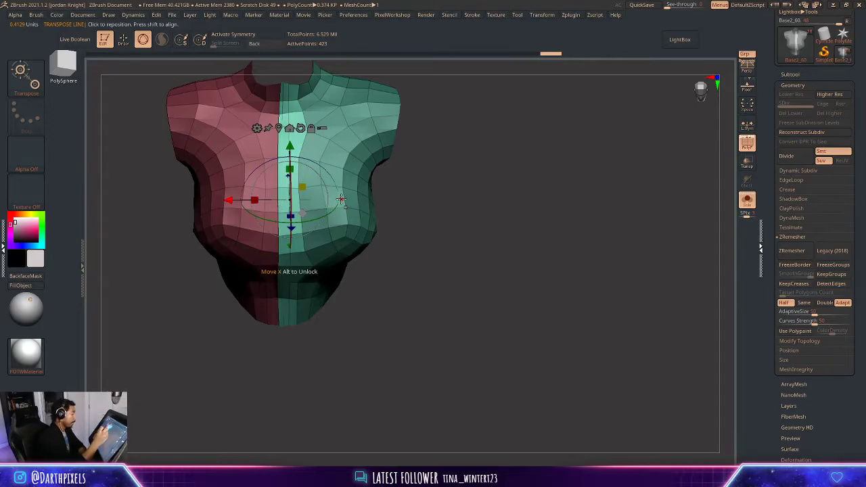
- Offset the green half's front strip outward with the gizmo and clear the mask
{"action": "left_click_drag", "start_coordinate": [341, 199], "coordinate": [343, 200]}
{"action": "key", "text": "q"}
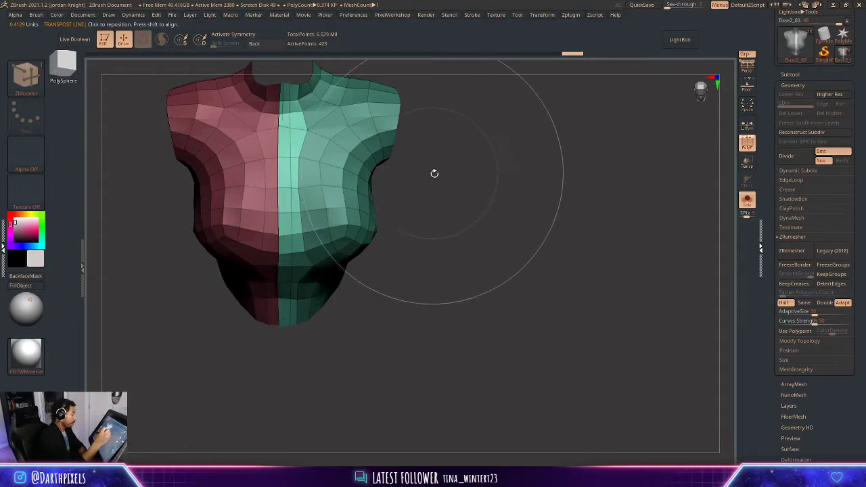
{"action": "left_click_drag", "start_coordinate": [435, 174], "coordinate": [429, 204]}
{"action": "left_click_drag", "start_coordinate": [443, 228], "coordinate": [433, 239]}
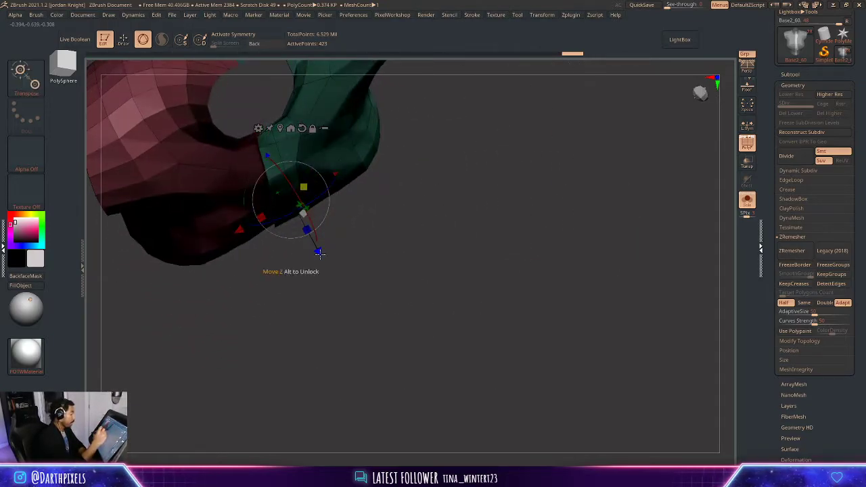
{"action": "left_click_drag", "start_coordinate": [377, 232], "coordinate": [414, 270], "text": "shift"}
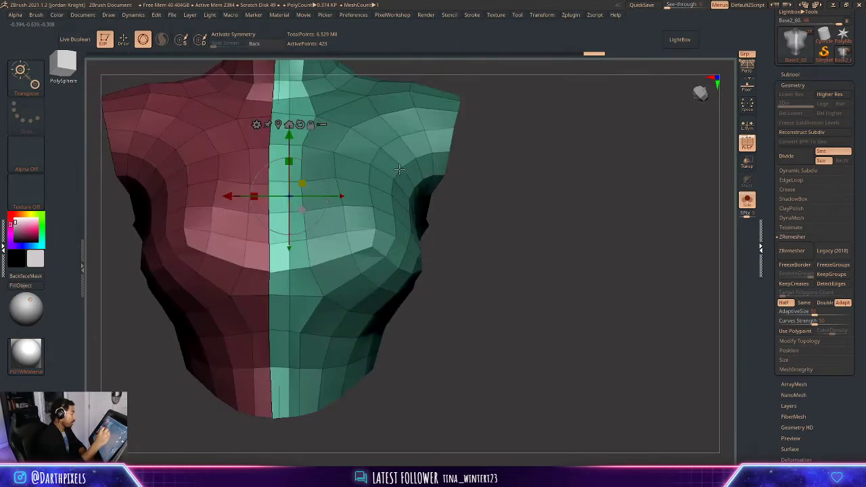
{"action": "mouse_move", "coordinate": [492, 223]}
{"action": "left_mouse_down", "text": "alt"}
{"action": "mouse_move", "coordinate": [491, 199]}
{"action": "mouse_move", "coordinate": [466, 201]}
{"action": "mouse_move", "coordinate": [491, 159]}
{"action": "mouse_move", "coordinate": [480, 168]}
{"action": "left_mouse_up", "text": "alt"}
{"action": "key", "text": "q"}
{"action": "key", "text": "w"}
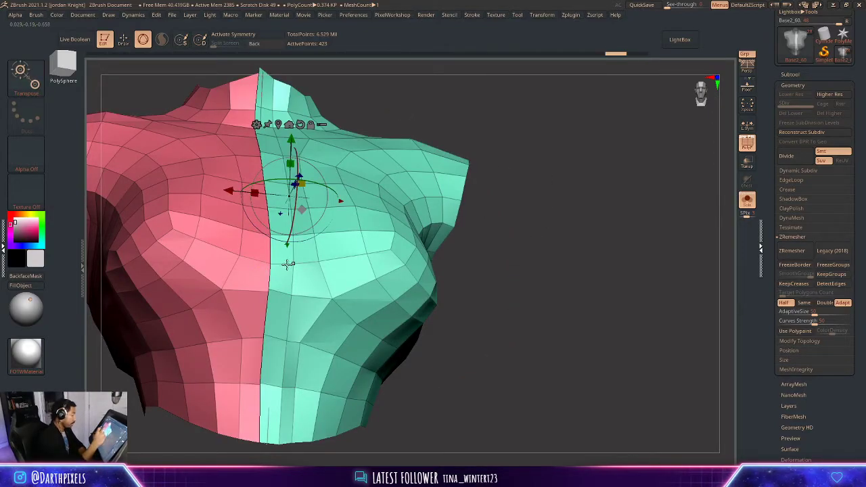
- Insert another edge loop close beside the front strip to define the placket's edge
{"action": "key", "text": "q"}
{"action": "key", "text": "space"}
{"action": "left_click", "coordinate": [283, 239]}
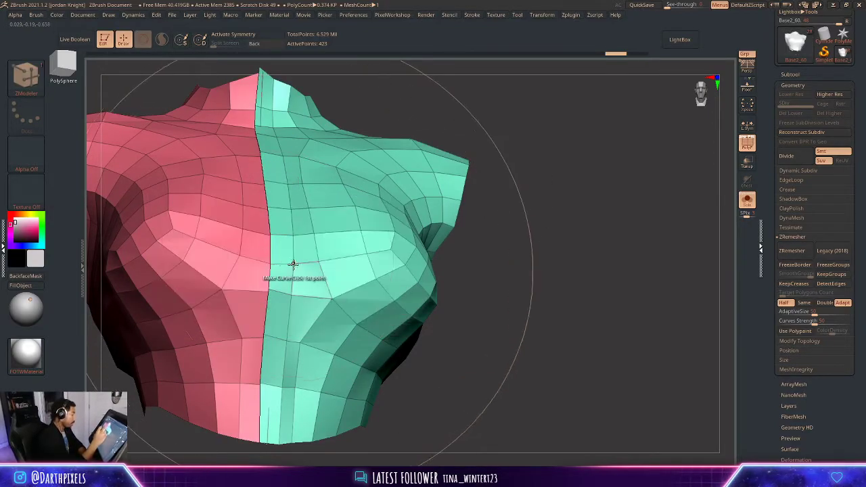
{"action": "left_click", "coordinate": [287, 263]}
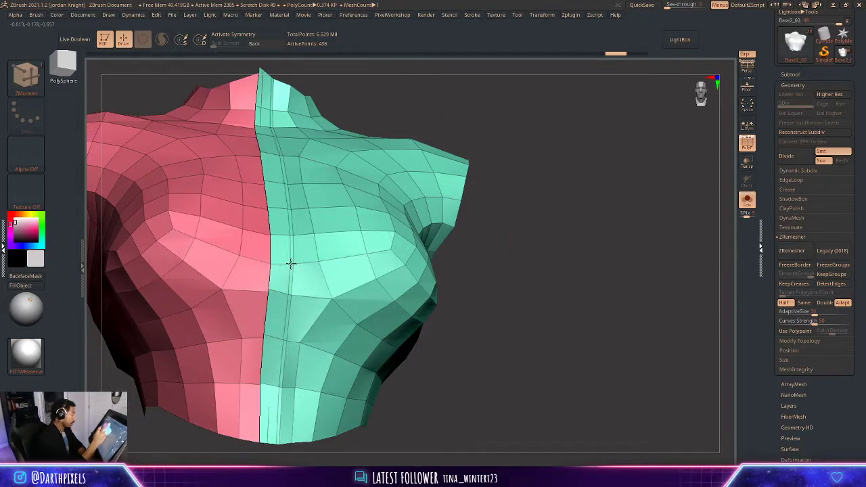
{"action": "left_click_drag", "start_coordinate": [518, 144], "coordinate": [280, 270]}
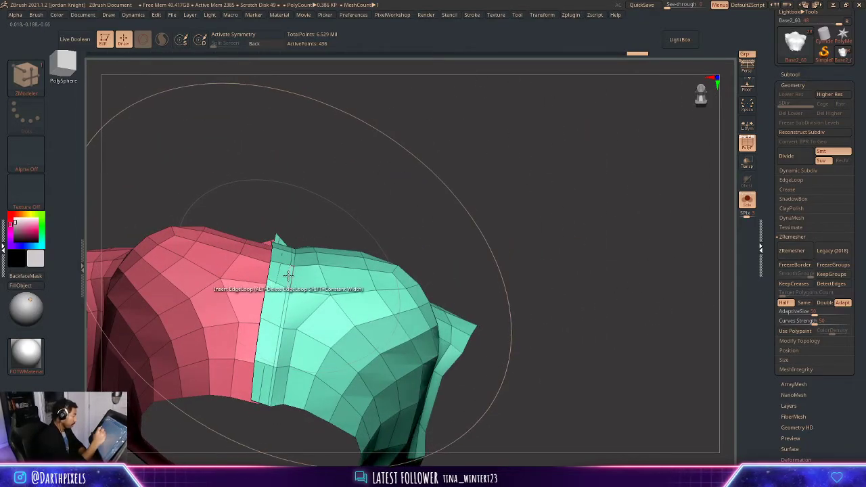
- Transpose the front strip with the EdgeLoop Partial target and raise it outward from the shirt as a placket
{"action": "key", "text": "space"}
{"action": "left_click", "coordinate": [344, 278]}
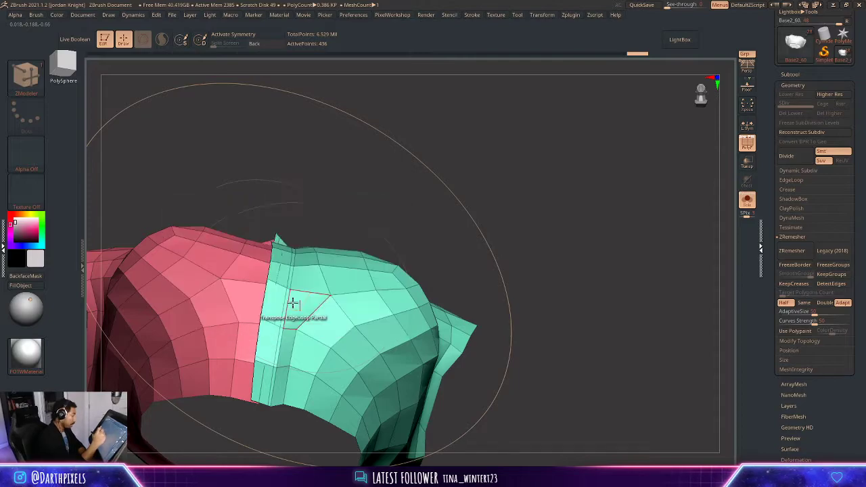
{"action": "left_click", "coordinate": [286, 287]}
{"action": "left_click_drag", "start_coordinate": [391, 229], "coordinate": [373, 180]}
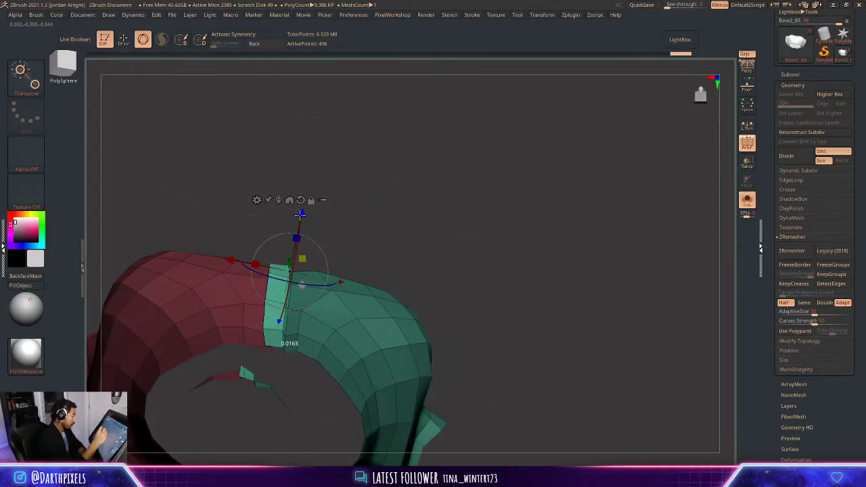
{"action": "left_click_drag", "start_coordinate": [433, 244], "coordinate": [460, 156]}
{"action": "mouse_move", "coordinate": [473, 223]}
{"action": "left_mouse_down", "text": "alt"}
{"action": "mouse_move", "coordinate": [482, 162]}
{"action": "mouse_move", "coordinate": [514, 224]}
{"action": "left_mouse_up", "text": "alt"}
{"action": "key", "text": "q"}
{"action": "left_click_drag", "start_coordinate": [518, 230], "coordinate": [495, 226]}
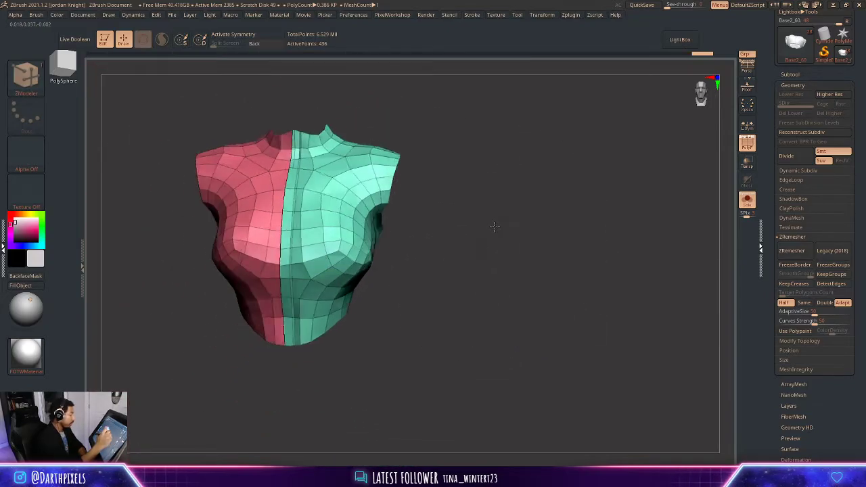
- Show the full outfit without polyframe lines and fine-tune the placket strip's outward offset with the gizmo
{"action": "left_click", "coordinate": [747, 199]}
{"action": "left_click_drag", "start_coordinate": [546, 193], "coordinate": [509, 248]}
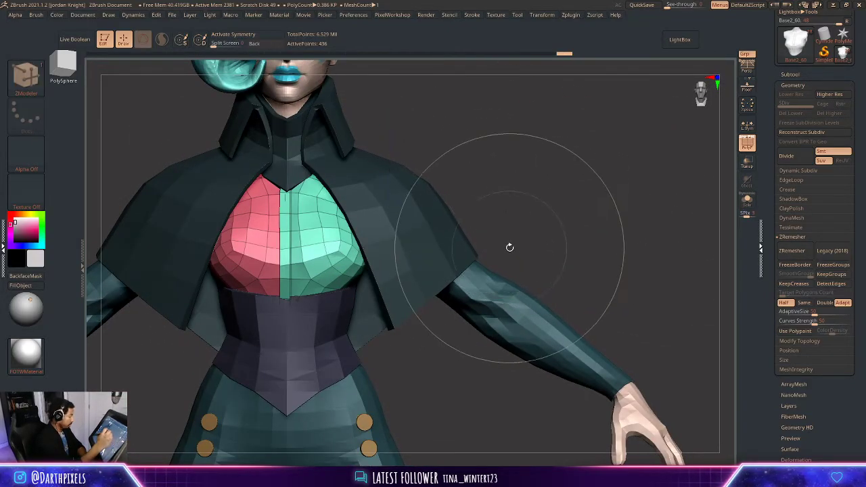
{"action": "key", "text": "shift+f"}
{"action": "left_click_drag", "start_coordinate": [520, 190], "coordinate": [489, 155], "text": "alt"}
{"action": "left_click_drag", "start_coordinate": [489, 155], "coordinate": [495, 177]}
{"action": "mouse_move", "coordinate": [495, 177]}
{"action": "left_mouse_down", "text": "alt"}
{"action": "mouse_move", "coordinate": [497, 147]}
{"action": "mouse_move", "coordinate": [497, 169]}
{"action": "mouse_move", "coordinate": [576, 203]}
{"action": "left_mouse_up", "text": "alt"}
{"action": "key", "text": "r"}
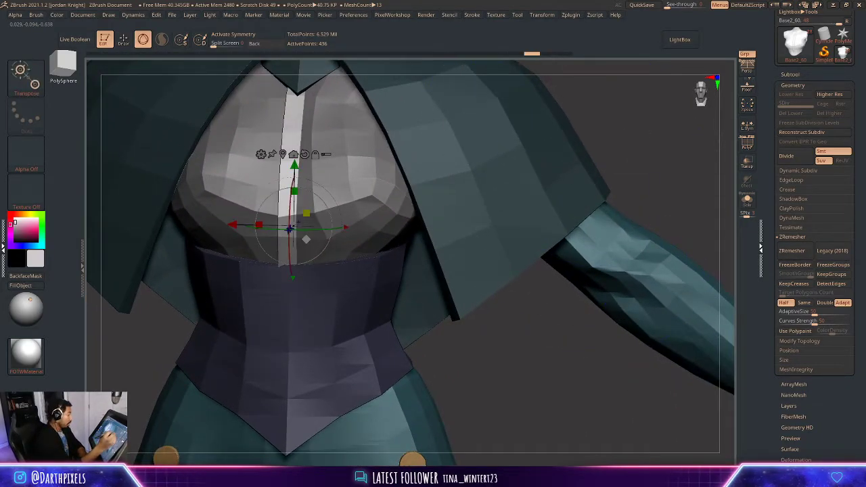
{"action": "left_click_drag", "start_coordinate": [406, 175], "coordinate": [397, 157], "text": "alt"}
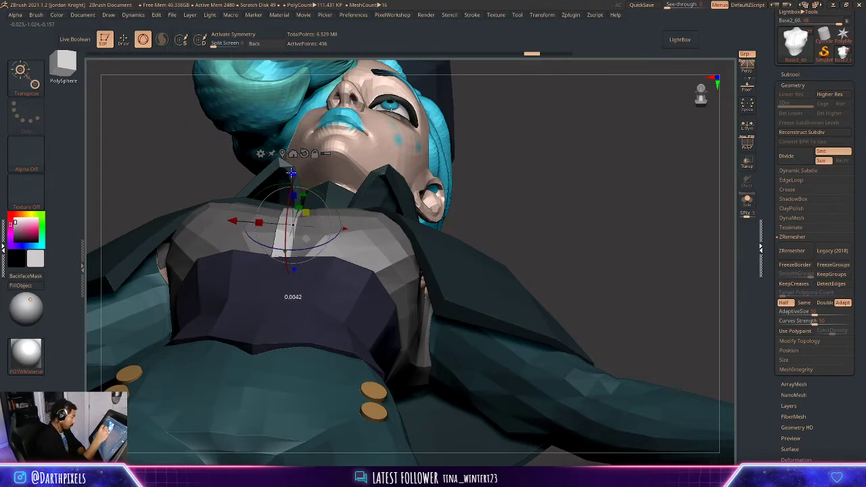
{"action": "mouse_move", "coordinate": [536, 164]}
{"action": "left_mouse_down"}
{"action": "mouse_move", "coordinate": [491, 141]}
{"action": "mouse_move", "coordinate": [508, 164]}
{"action": "mouse_move", "coordinate": [487, 175]}
{"action": "mouse_move", "coordinate": [461, 165]}
{"action": "mouse_move", "coordinate": [518, 173]}
{"action": "left_mouse_up"}
{"action": "key", "text": "q"}
{"action": "right_click", "coordinate": [452, 173]}
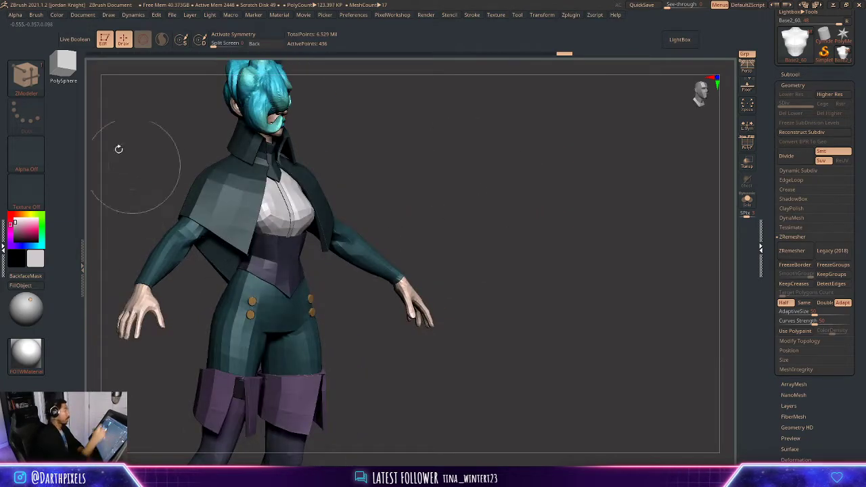
- Switch to the Move Topological brush with symmetry active and check the shirt's fit under the cape
{"action": "left_click", "coordinate": [27, 78]}
{"action": "left_click", "coordinate": [267, 87]}
{"action": "right_click", "coordinate": [381, 187]}
{"action": "mouse_move", "coordinate": [332, 200]}
{"action": "left_mouse_down"}
{"action": "mouse_move", "coordinate": [437, 178]}
{"action": "mouse_move", "coordinate": [449, 187]}
{"action": "left_mouse_up"}
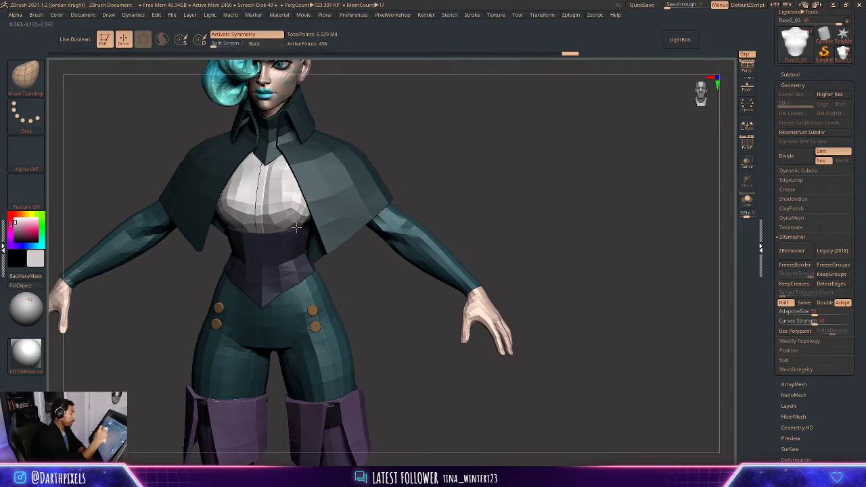
{"action": "right_click", "coordinate": [296, 228]}
{"action": "left_click_drag", "start_coordinate": [401, 135], "coordinate": [422, 123]}
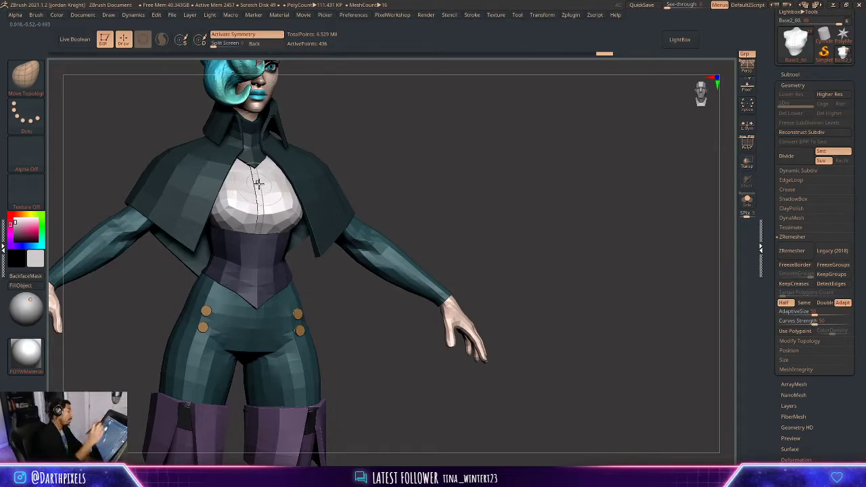
- Adjust the brush size and shape the shirt's lower front where it meets the corset with symmetric Move Topological strokes
{"action": "mouse_move", "coordinate": [420, 172]}
{"action": "left_mouse_down", "text": "shift"}
{"action": "mouse_move", "coordinate": [458, 167]}
{"action": "mouse_move", "coordinate": [475, 218]}
{"action": "mouse_move", "coordinate": [474, 176]}
{"action": "mouse_move", "coordinate": [482, 177]}
{"action": "mouse_move", "coordinate": [477, 187]}
{"action": "left_mouse_up", "text": "shift"}
{"action": "key", "text": "space"}
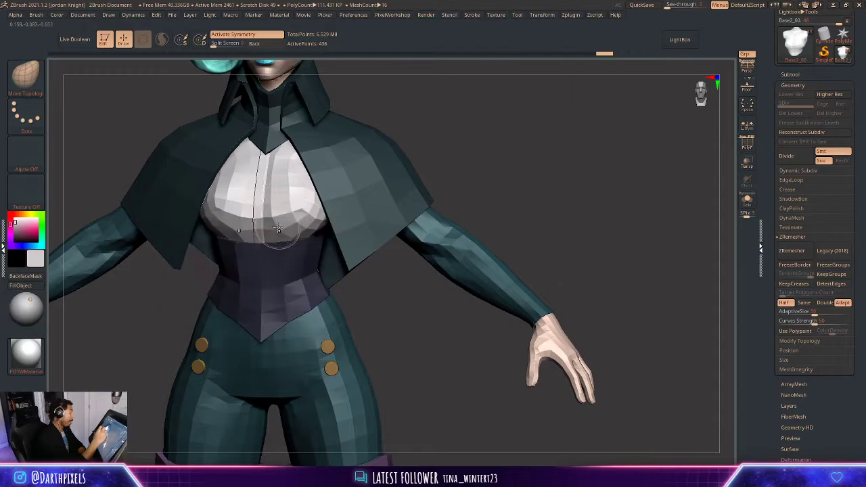
{"action": "key", "text": "space"}
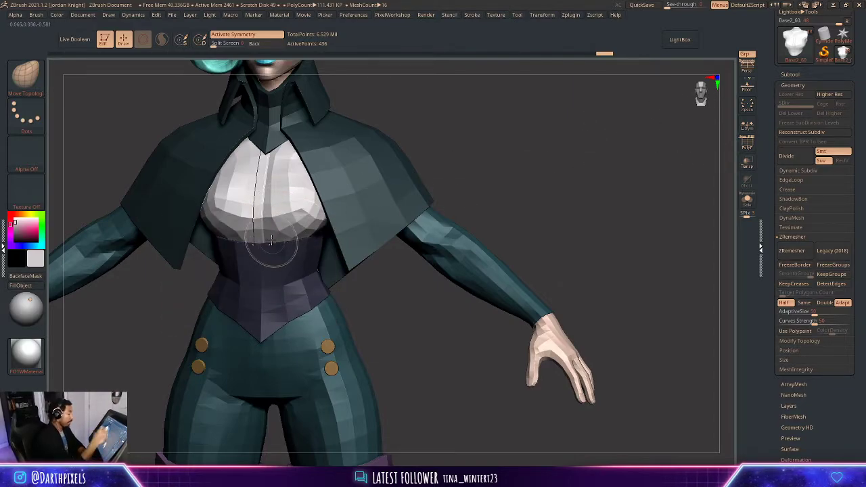
{"action": "key", "text": "space"}
{"action": "right_click_drag", "start_coordinate": [350, 172], "coordinate": [315, 202]}
{"action": "key", "text": "space"}
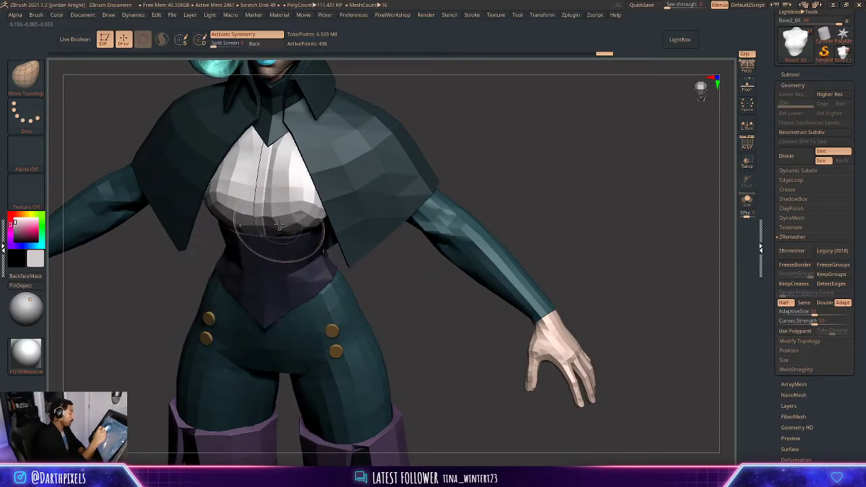
{"action": "left_click_drag", "start_coordinate": [478, 159], "coordinate": [458, 149]}
{"action": "left_click_drag", "start_coordinate": [458, 149], "coordinate": [438, 198]}
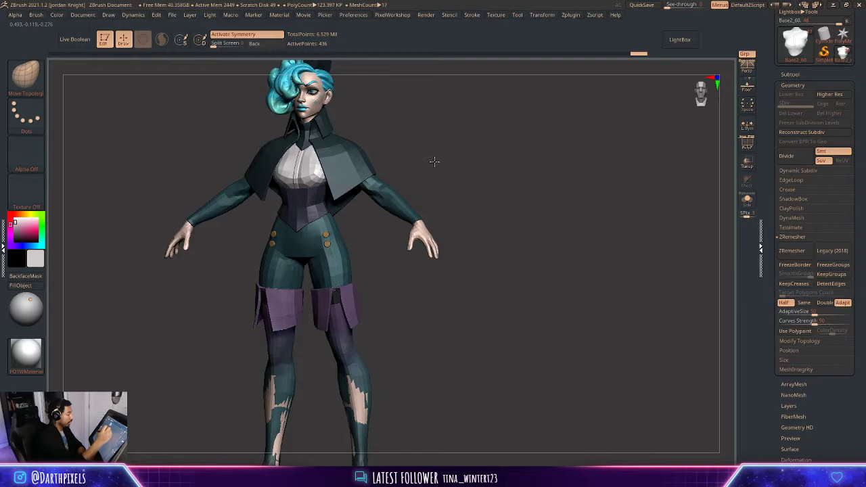
- Make the pants the active subtool and switch to the DamStandard brush
{"action": "left_click_drag", "start_coordinate": [434, 161], "coordinate": [522, 110], "text": "alt"}
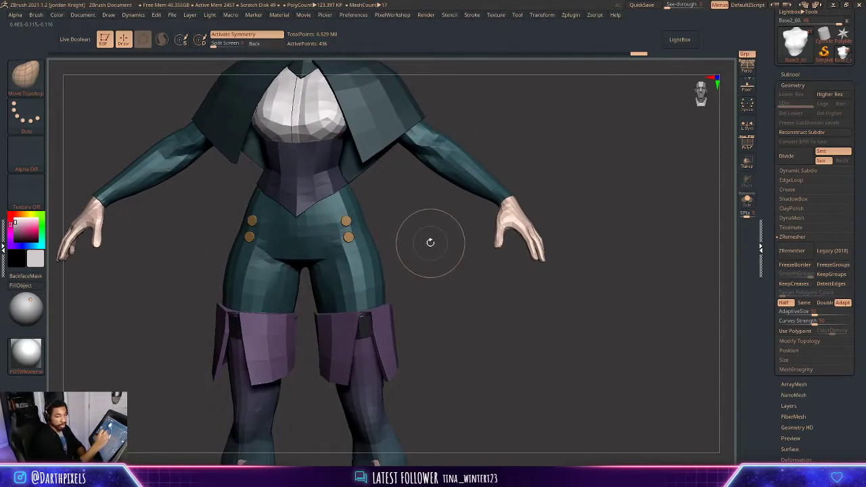
{"action": "mouse_move", "coordinate": [388, 232]}
{"action": "left_mouse_down"}
{"action": "mouse_move", "coordinate": [394, 226]}
{"action": "mouse_move", "coordinate": [404, 240]}
{"action": "mouse_move", "coordinate": [391, 249]}
{"action": "left_mouse_up"}
{"action": "left_click", "coordinate": [351, 217], "text": "alt"}
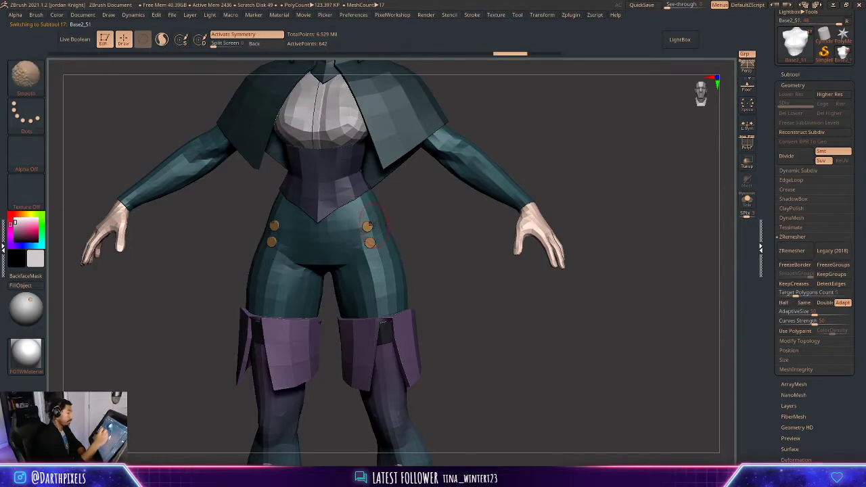
{"action": "key", "text": "shift+f"}
{"action": "key", "text": "shift+f"}
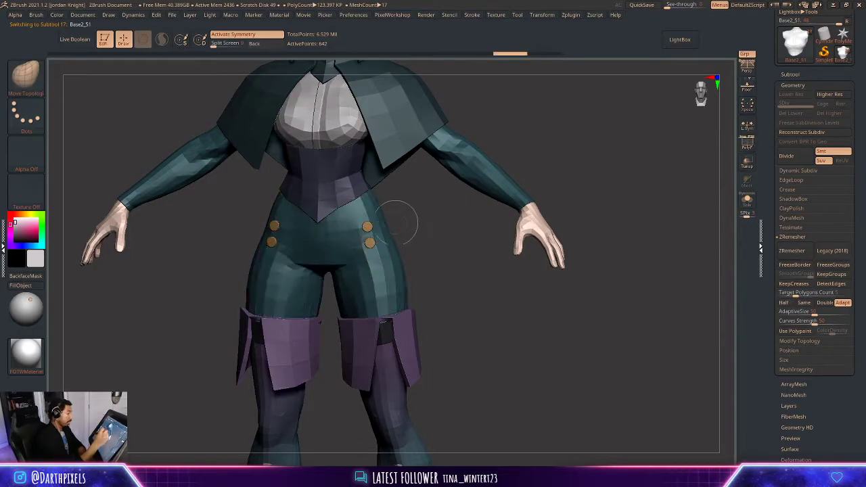
{"action": "left_click", "coordinate": [31, 82]}
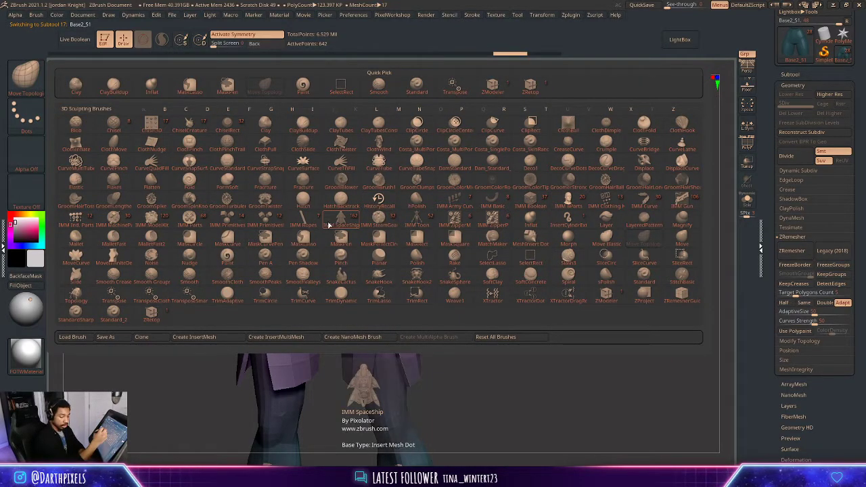
{"action": "key", "text": "d"}
{"action": "left_click", "coordinate": [455, 163]}
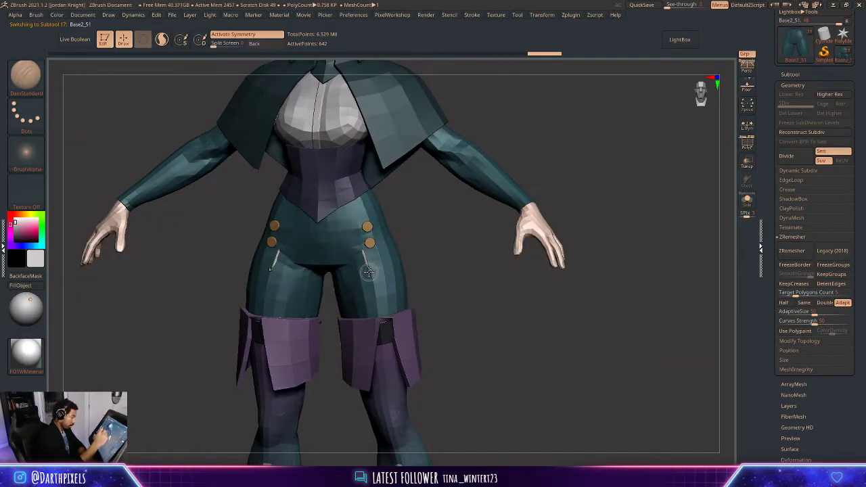
{"action": "left_click_drag", "start_coordinate": [369, 272], "coordinate": [371, 280]}
{"action": "key", "text": "ctrl+z"}
{"action": "key", "text": "ctrl+z"}
- Adjust the brush size and carve symmetric creases around the crotch and upper inner thighs of the pants
{"action": "key", "text": "space"}
{"action": "left_click_drag", "start_coordinate": [409, 227], "coordinate": [397, 226]}
{"action": "key", "text": "space"}
{"action": "left_click", "coordinate": [395, 222]}
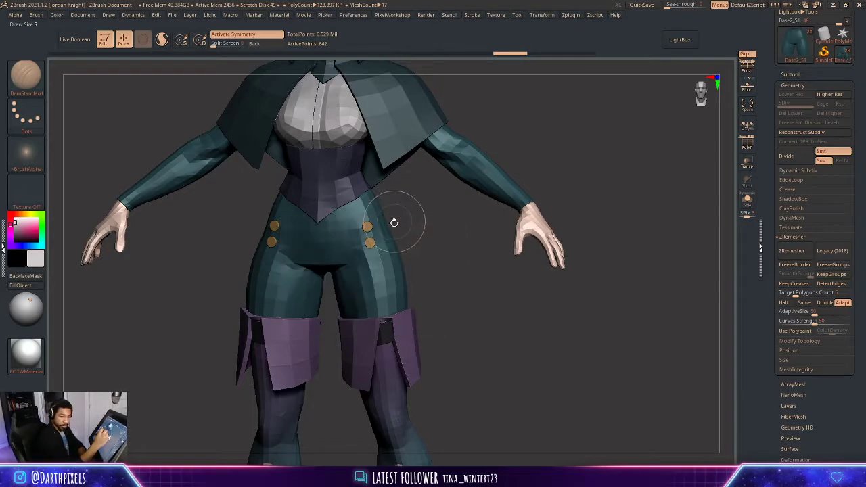
{"action": "key", "text": "space"}
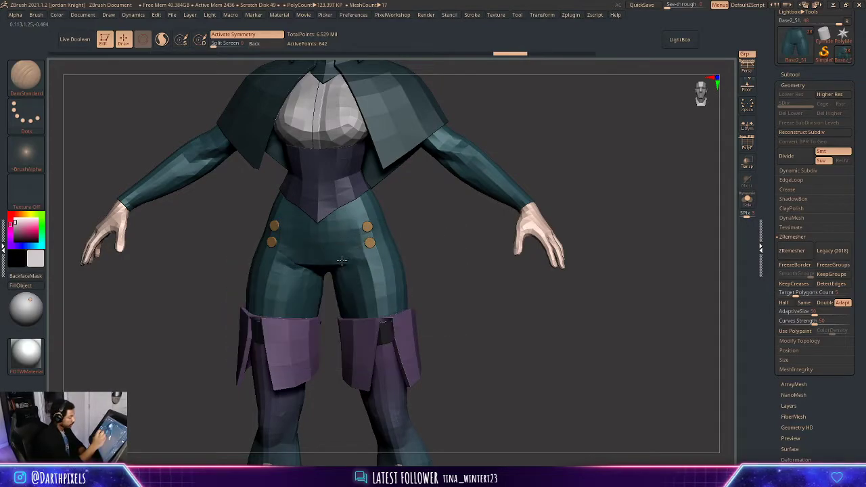
{"action": "key", "text": "space"}
{"action": "right_click_drag", "start_coordinate": [391, 270], "coordinate": [346, 284]}
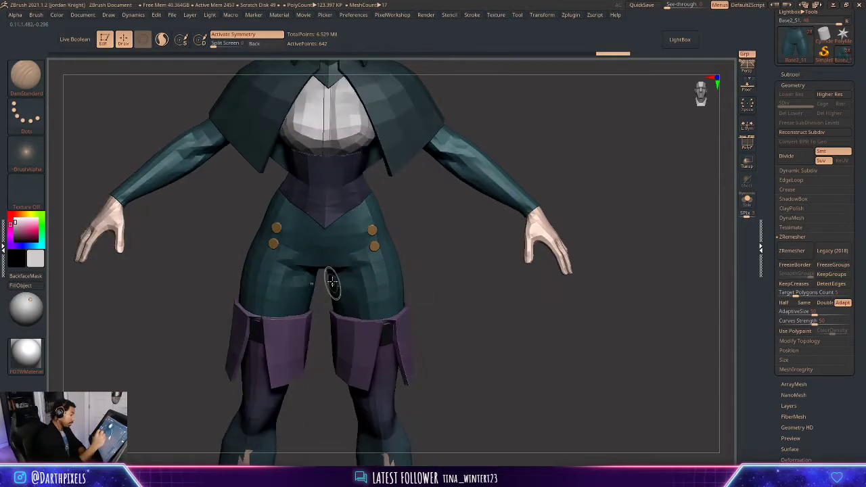
{"action": "mouse_move", "coordinate": [406, 272]}
{"action": "right_mouse_down", "text": "shift"}
{"action": "mouse_move", "coordinate": [432, 266]}
{"action": "mouse_move", "coordinate": [411, 259]}
{"action": "right_mouse_up", "text": "shift"}
{"action": "key", "text": "ctrl+z"}
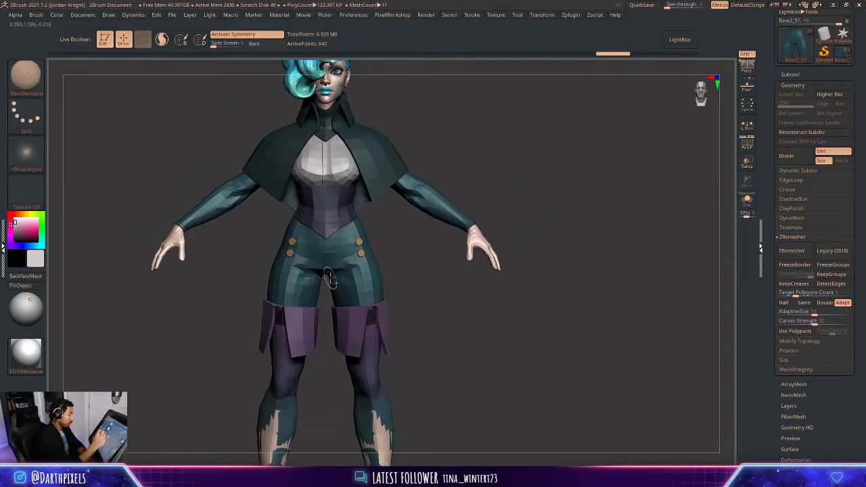
- Refine the folds across the front of the pants from the inner thighs toward the hip buttons
{"action": "mouse_move", "coordinate": [329, 277]}
{"action": "right_mouse_down"}
{"action": "mouse_move", "coordinate": [411, 251]}
{"action": "mouse_move", "coordinate": [378, 244]}
{"action": "mouse_move", "coordinate": [408, 240]}
{"action": "mouse_move", "coordinate": [372, 261]}
{"action": "right_mouse_up"}
{"action": "key", "text": "space"}
{"action": "right_click", "coordinate": [329, 298]}
{"action": "mouse_move", "coordinate": [427, 233]}
{"action": "right_mouse_down", "text": "ctrl"}
{"action": "mouse_move", "coordinate": [465, 246]}
{"action": "mouse_move", "coordinate": [373, 196]}
{"action": "right_mouse_up", "text": "ctrl"}
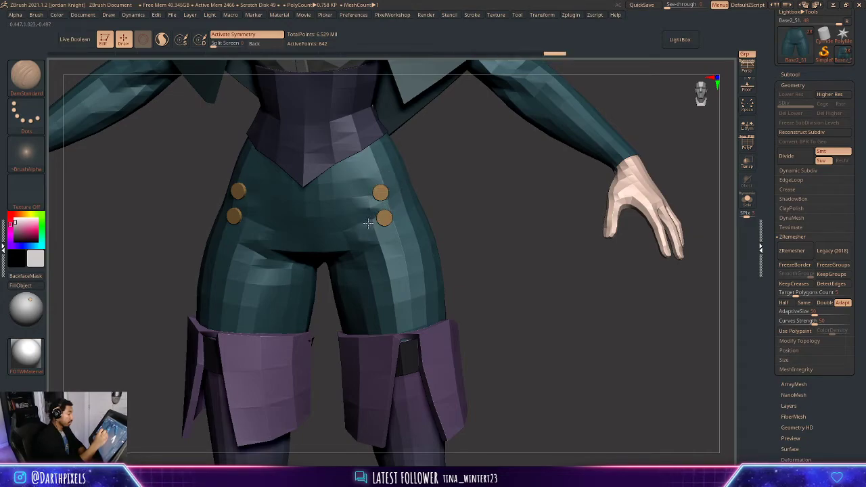
{"action": "mouse_move", "coordinate": [444, 203]}
{"action": "right_mouse_down", "text": "ctrl"}
{"action": "mouse_move", "coordinate": [406, 186]}
{"action": "mouse_move", "coordinate": [437, 234]}
{"action": "mouse_move", "coordinate": [422, 180]}
{"action": "right_mouse_up", "text": "ctrl"}
- Carve and smooth the creases below the buttocks on the back of the pants
{"action": "mouse_move", "coordinate": [492, 147]}
{"action": "right_mouse_down", "text": "shift"}
{"action": "mouse_move", "coordinate": [517, 260]}
{"action": "mouse_move", "coordinate": [462, 255]}
{"action": "mouse_move", "coordinate": [517, 311]}
{"action": "right_mouse_up", "text": "shift"}
{"action": "mouse_move", "coordinate": [518, 311]}
{"action": "right_mouse_down"}
{"action": "mouse_move", "coordinate": [469, 340]}
{"action": "mouse_move", "coordinate": [395, 240]}
{"action": "right_mouse_up"}
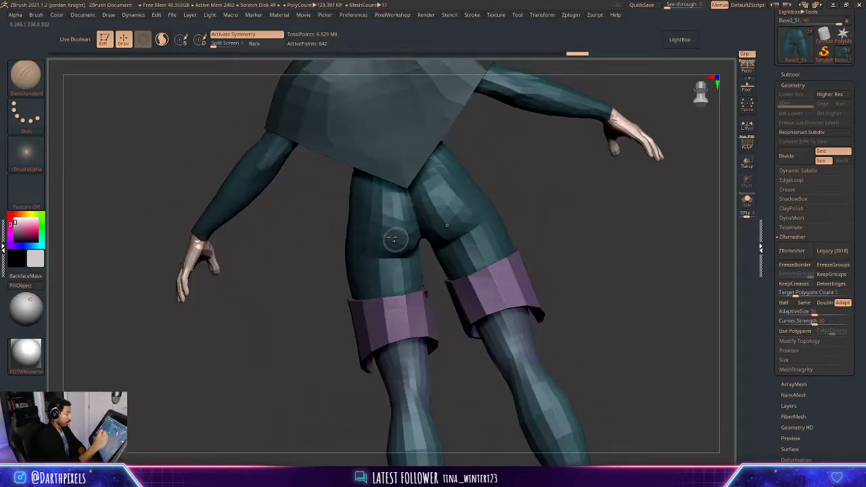
{"action": "mouse_move", "coordinate": [555, 207]}
{"action": "right_mouse_down"}
{"action": "mouse_move", "coordinate": [533, 226]}
{"action": "mouse_move", "coordinate": [446, 197]}
{"action": "mouse_move", "coordinate": [392, 197]}
{"action": "right_mouse_up"}
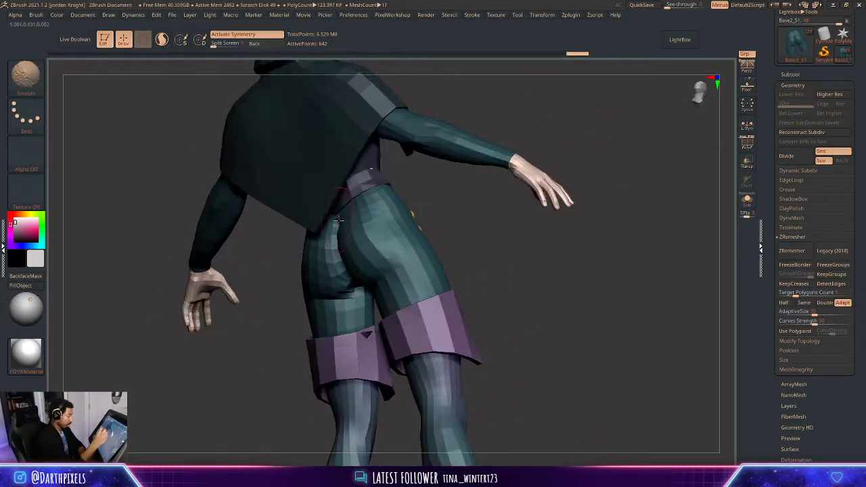
{"action": "right_click_drag", "start_coordinate": [462, 194], "coordinate": [447, 210], "text": "shift"}
{"action": "mouse_move", "coordinate": [446, 210]}
{"action": "right_mouse_down", "text": "ctrl"}
{"action": "mouse_move", "coordinate": [426, 234]}
{"action": "mouse_move", "coordinate": [453, 255]}
{"action": "mouse_move", "coordinate": [374, 230]}
{"action": "mouse_move", "coordinate": [446, 233]}
{"action": "mouse_move", "coordinate": [485, 224]}
{"action": "mouse_move", "coordinate": [492, 289]}
{"action": "mouse_move", "coordinate": [446, 288]}
{"action": "mouse_move", "coordinate": [454, 265]}
{"action": "mouse_move", "coordinate": [482, 287]}
{"action": "right_mouse_up", "text": "ctrl"}
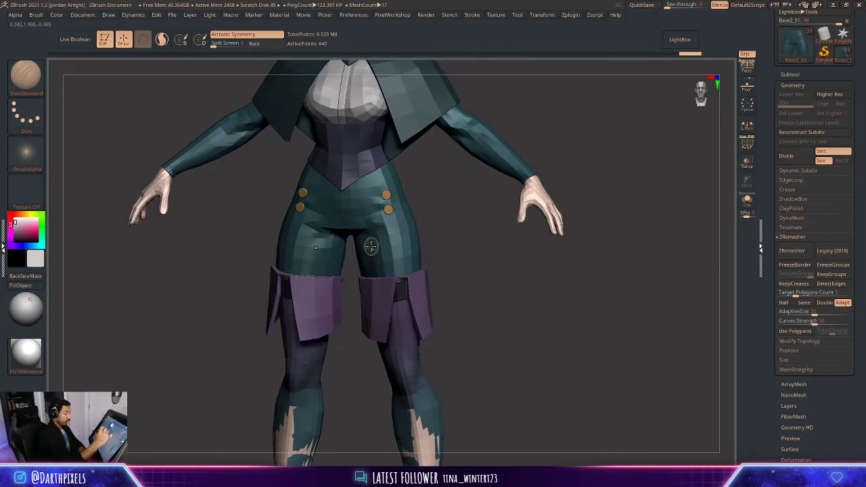
- Isolate the body mesh, hide its lower portion inside the pants and boots, and show the full outfit again
{"action": "right_click_drag", "start_coordinate": [425, 258], "coordinate": [439, 238]}
{"action": "right_click_drag", "start_coordinate": [482, 192], "coordinate": [478, 241], "text": "alt"}
{"action": "left_click", "coordinate": [483, 205], "text": "alt"}
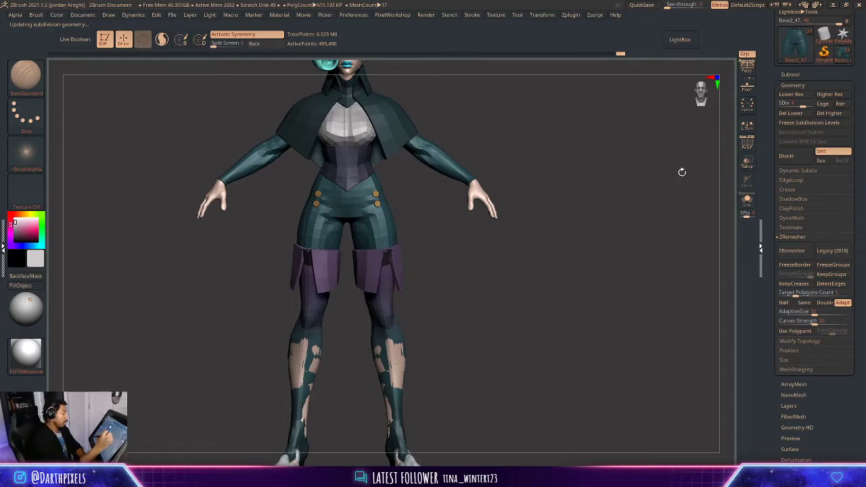
{"action": "left_click", "coordinate": [747, 199]}
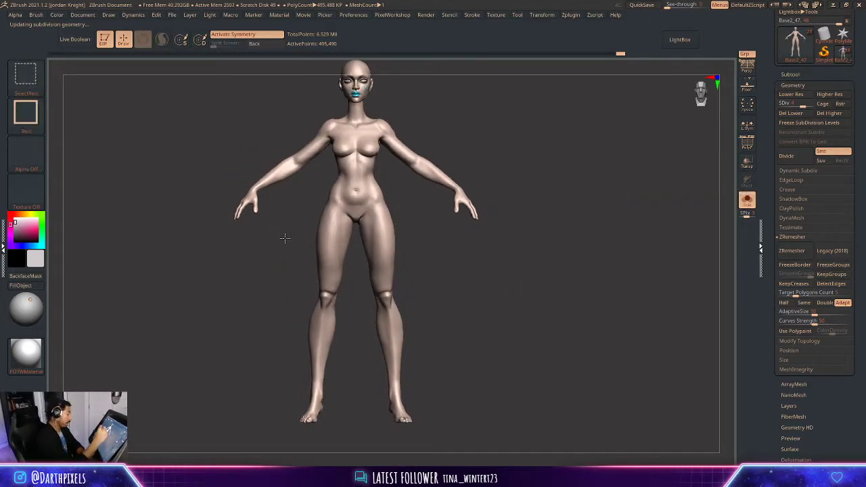
{"action": "left_click_drag", "start_coordinate": [284, 240], "coordinate": [431, 447], "text": "ctrl+shift"}
{"action": "left_click_drag", "start_coordinate": [486, 304], "coordinate": [248, 230], "text": "alt"}
{"action": "left_click", "coordinate": [747, 207]}
{"action": "left_click_drag", "start_coordinate": [543, 189], "coordinate": [460, 247], "text": "alt"}
{"action": "left_click_drag", "start_coordinate": [459, 247], "coordinate": [445, 255]}
- Select the purple thigh guards and raise their upper edge along the thighs with the Transpose gizmo
{"action": "left_click", "coordinate": [443, 274], "text": "alt"}
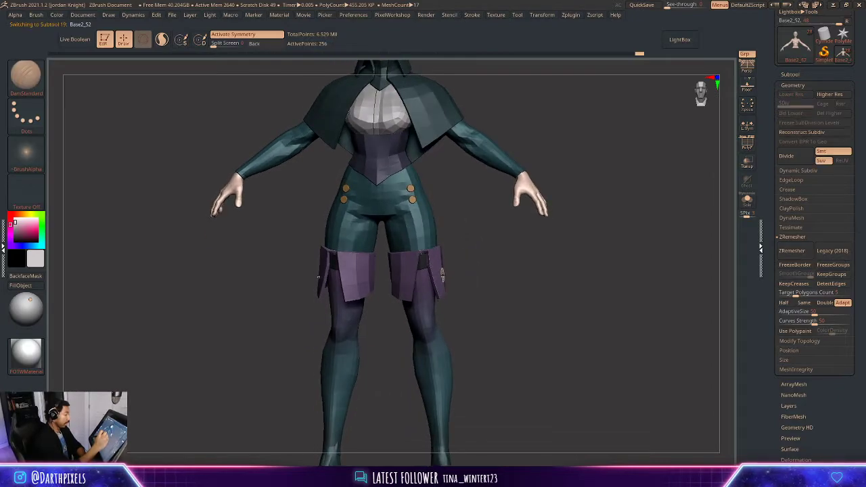
{"action": "left_click_drag", "start_coordinate": [498, 265], "coordinate": [541, 347], "text": "alt"}
{"action": "left_click_drag", "start_coordinate": [509, 310], "coordinate": [510, 211], "text": "alt"}
{"action": "key", "text": "b"}
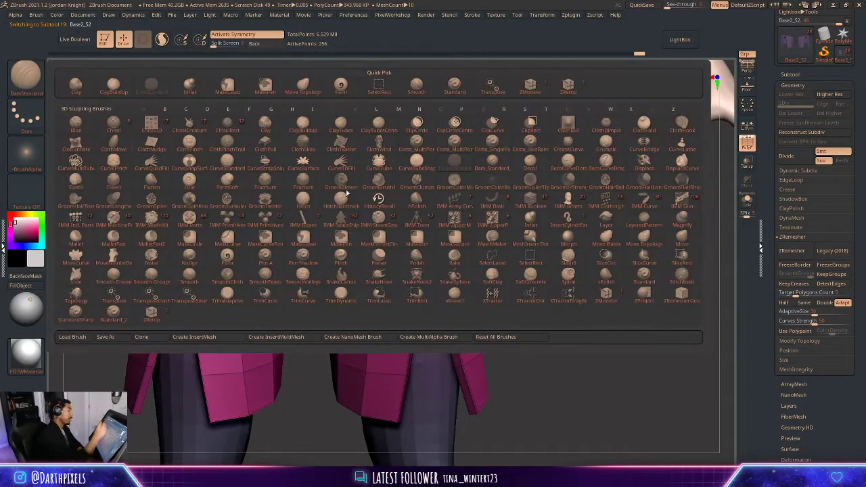
{"action": "left_click", "coordinate": [539, 88]}
{"action": "left_click", "coordinate": [475, 271]}
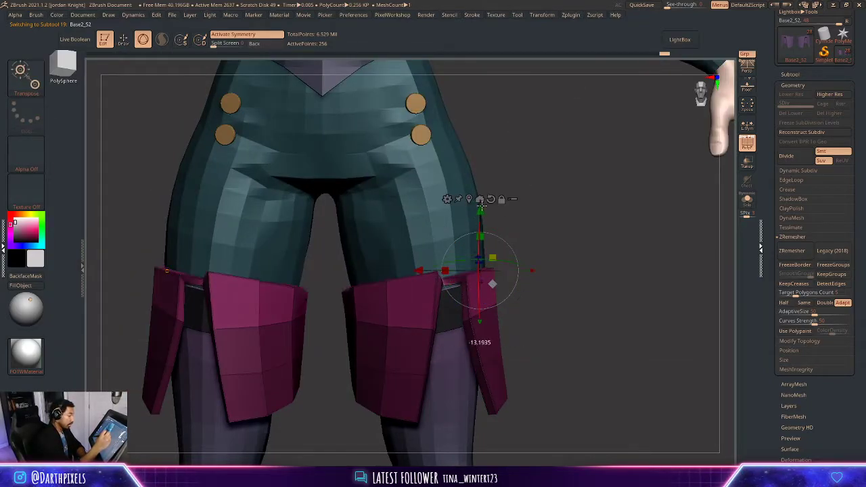
{"action": "left_click_drag", "start_coordinate": [479, 323], "coordinate": [479, 286]}
{"action": "left_click_drag", "start_coordinate": [480, 173], "coordinate": [480, 180]}
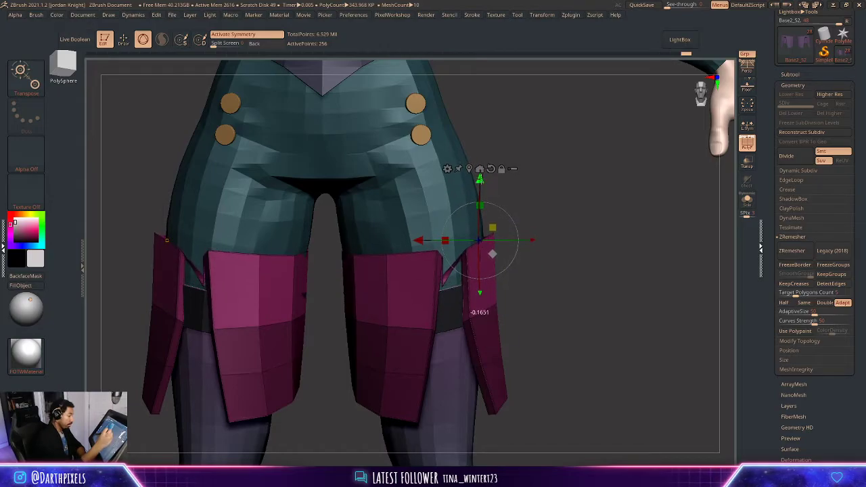
- Enable local symmetry, recentre the gizmo on the thigh guards and widen both upper rims outward
{"action": "left_click_drag", "start_coordinate": [541, 226], "coordinate": [537, 252]}
{"action": "left_click_drag", "start_coordinate": [500, 225], "coordinate": [505, 218]}
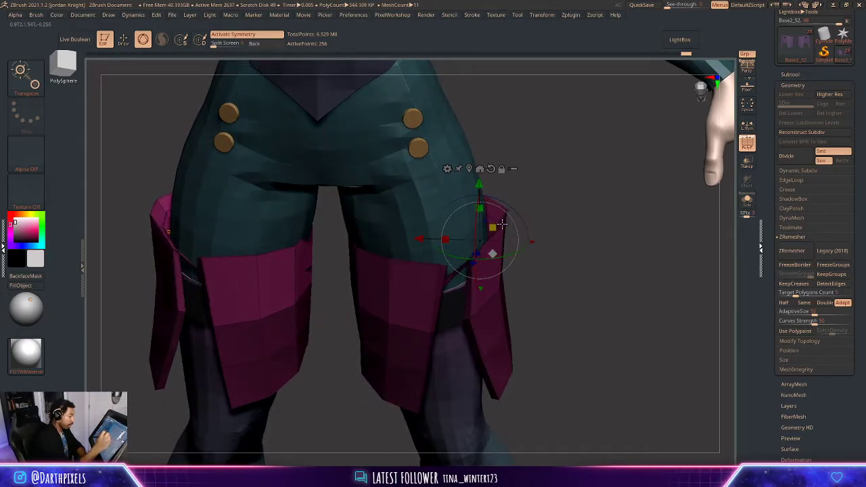
{"action": "key", "text": "ctrl+z"}
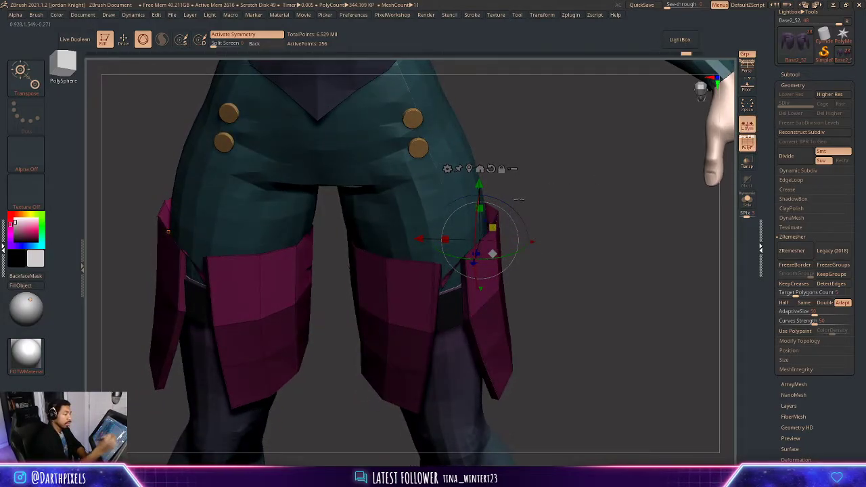
{"action": "left_click", "coordinate": [479, 169]}
{"action": "left_click_drag", "start_coordinate": [441, 215], "coordinate": [454, 215]}
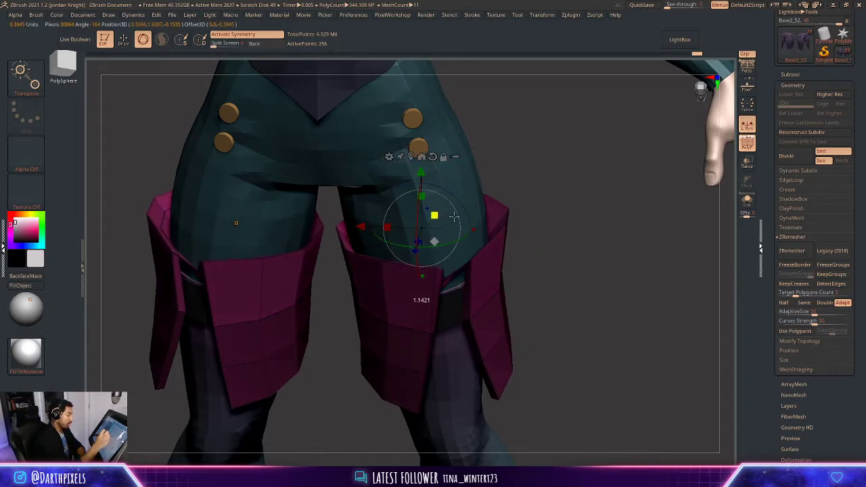
{"action": "left_click_drag", "start_coordinate": [559, 217], "coordinate": [538, 233]}
{"action": "left_click_drag", "start_coordinate": [420, 95], "coordinate": [419, 104]}
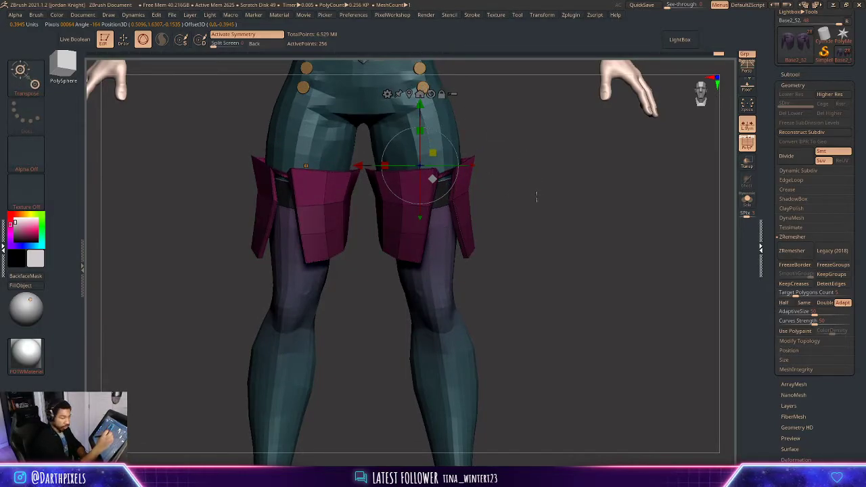
- Preview the thigh guards with smooth subdivision, return to Draw mode and adjust the brush size
{"action": "key", "text": "d"}
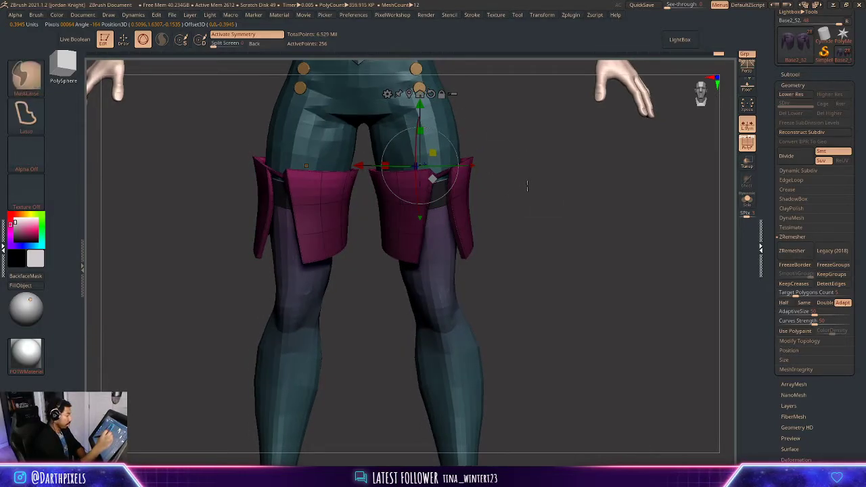
{"action": "mouse_move", "coordinate": [532, 196]}
{"action": "left_mouse_down", "text": "alt"}
{"action": "mouse_move", "coordinate": [517, 200]}
{"action": "mouse_move", "coordinate": [522, 189]}
{"action": "mouse_move", "coordinate": [533, 272]}
{"action": "mouse_move", "coordinate": [478, 303]}
{"action": "mouse_move", "coordinate": [536, 290]}
{"action": "mouse_move", "coordinate": [497, 245]}
{"action": "mouse_move", "coordinate": [537, 284]}
{"action": "mouse_move", "coordinate": [496, 175]}
{"action": "left_mouse_up", "text": "alt"}
{"action": "key", "text": "q"}
{"action": "right_click", "coordinate": [491, 240]}
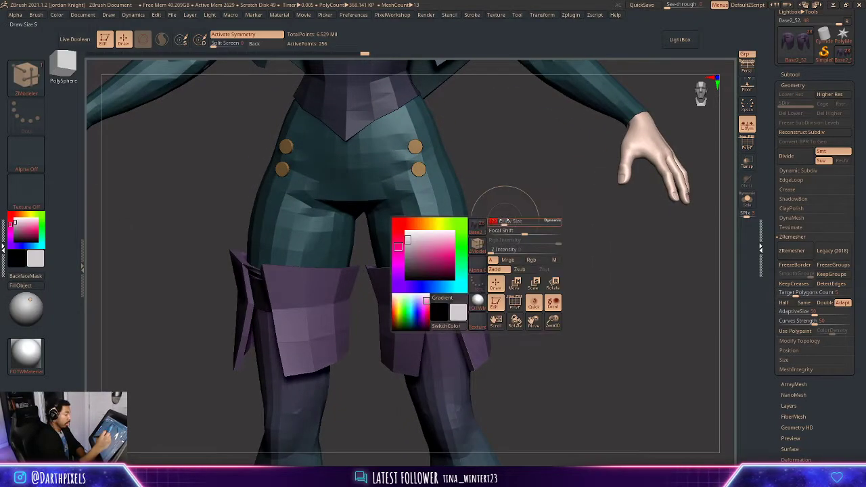
{"action": "left_click_drag", "start_coordinate": [541, 223], "coordinate": [474, 203]}
- Isolate the thigh guards, reshape their upper rims with the Move Topological brush and show the full character again
{"action": "left_click", "coordinate": [742, 204]}
{"action": "key", "text": "b"}
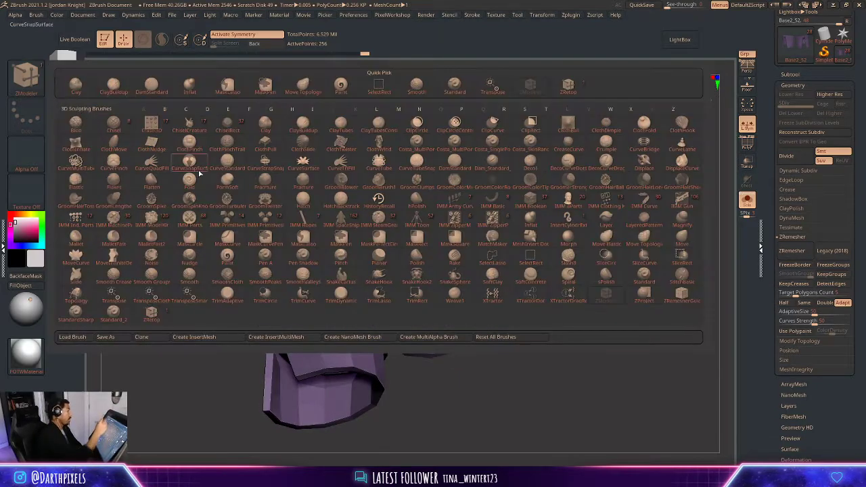
{"action": "key", "text": "m"}
{"action": "key", "text": "t"}
{"action": "left_click_drag", "start_coordinate": [307, 85], "coordinate": [478, 213]}
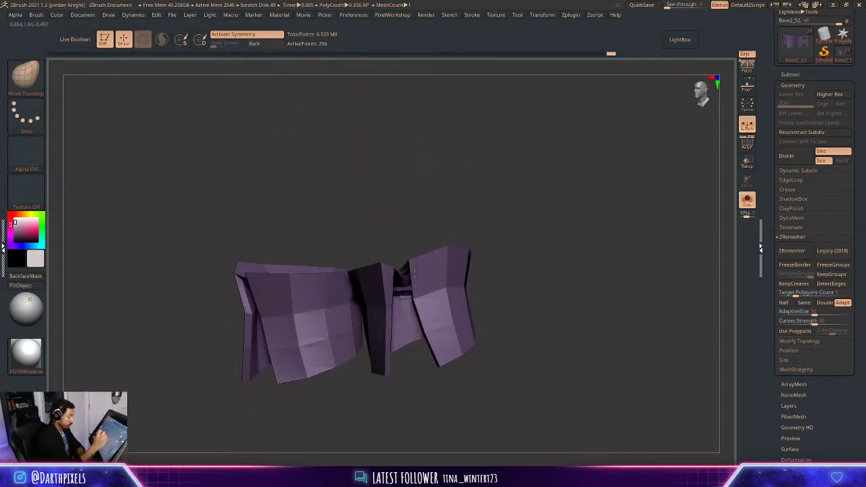
{"action": "mouse_move", "coordinate": [415, 273]}
{"action": "left_mouse_down"}
{"action": "mouse_move", "coordinate": [489, 240]}
{"action": "mouse_move", "coordinate": [487, 202]}
{"action": "mouse_move", "coordinate": [399, 277]}
{"action": "mouse_move", "coordinate": [385, 275]}
{"action": "left_mouse_up"}
{"action": "key", "text": "space"}
{"action": "mouse_move", "coordinate": [366, 276]}
{"action": "left_mouse_down"}
{"action": "mouse_move", "coordinate": [370, 269]}
{"action": "mouse_move", "coordinate": [349, 264]}
{"action": "left_mouse_up"}
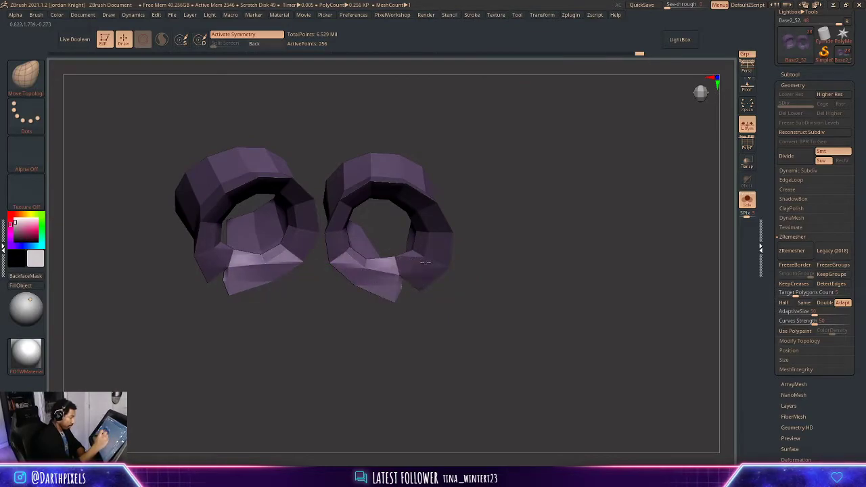
{"action": "left_click_drag", "start_coordinate": [491, 242], "coordinate": [397, 270]}
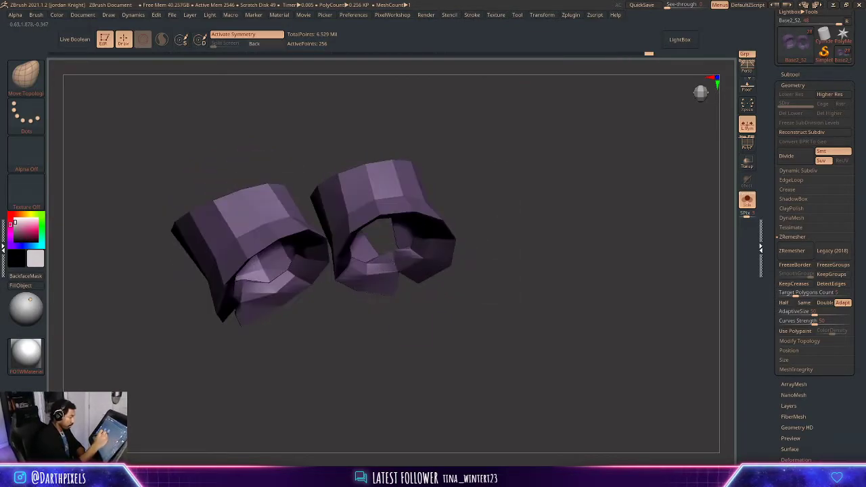
{"action": "left_click_drag", "start_coordinate": [597, 268], "coordinate": [575, 310]}
{"action": "left_click", "coordinate": [749, 207]}
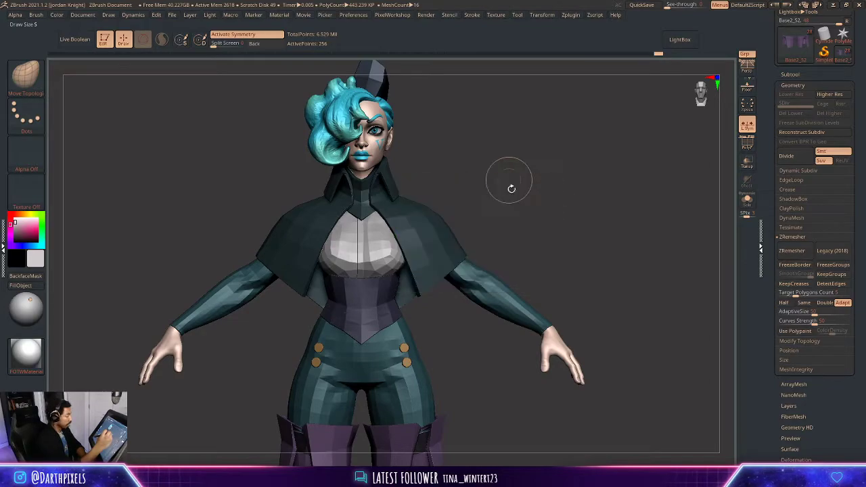
- Make the cape the active subtool and adjust its lower front hem with symmetric Move Topological strokes
{"action": "mouse_move", "coordinate": [510, 187]}
{"action": "left_mouse_down"}
{"action": "mouse_move", "coordinate": [493, 190]}
{"action": "mouse_move", "coordinate": [491, 248]}
{"action": "mouse_move", "coordinate": [490, 178]}
{"action": "left_mouse_up"}
{"action": "key", "text": "space"}
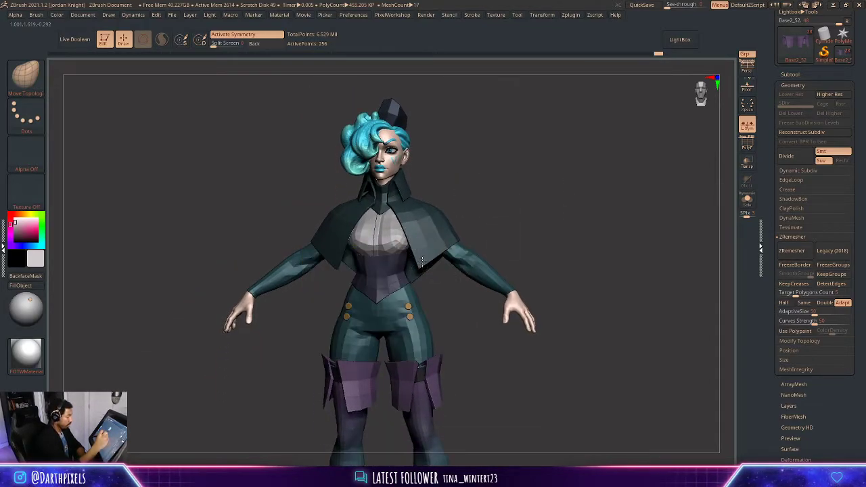
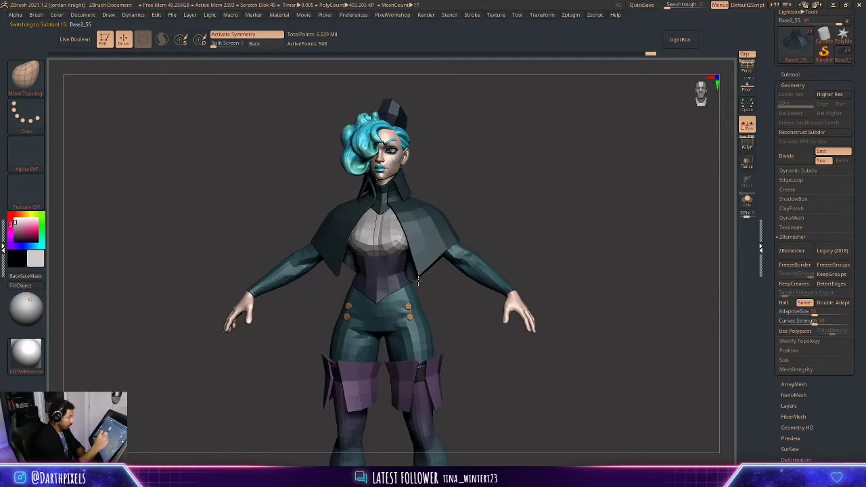
{"action": "key", "text": "space"}
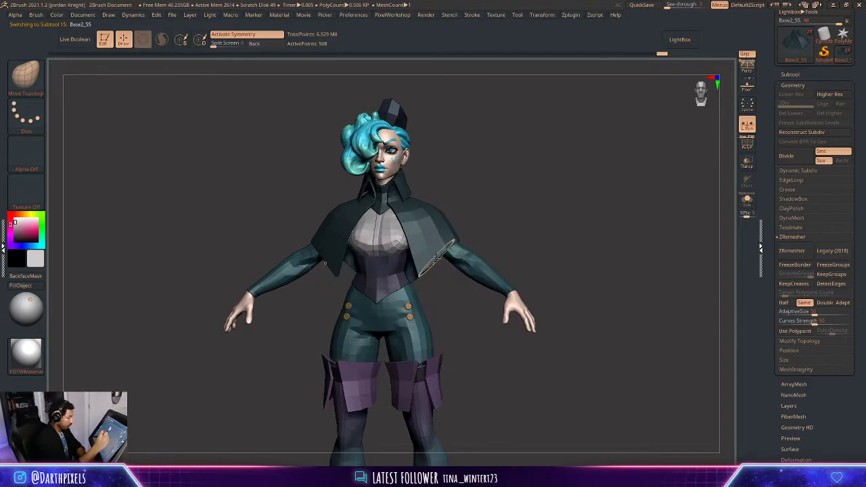
{"action": "left_click_drag", "start_coordinate": [500, 222], "coordinate": [542, 276], "text": "alt"}
{"action": "key", "text": "space"}
{"action": "key", "text": "space"}
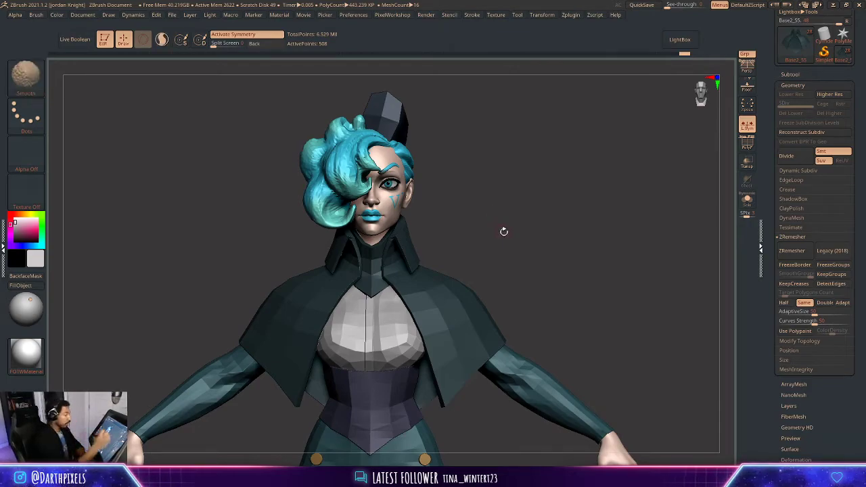
{"action": "left_click_drag", "start_coordinate": [503, 231], "coordinate": [520, 142], "text": "alt"}
{"action": "left_click_drag", "start_coordinate": [481, 296], "coordinate": [472, 298]}
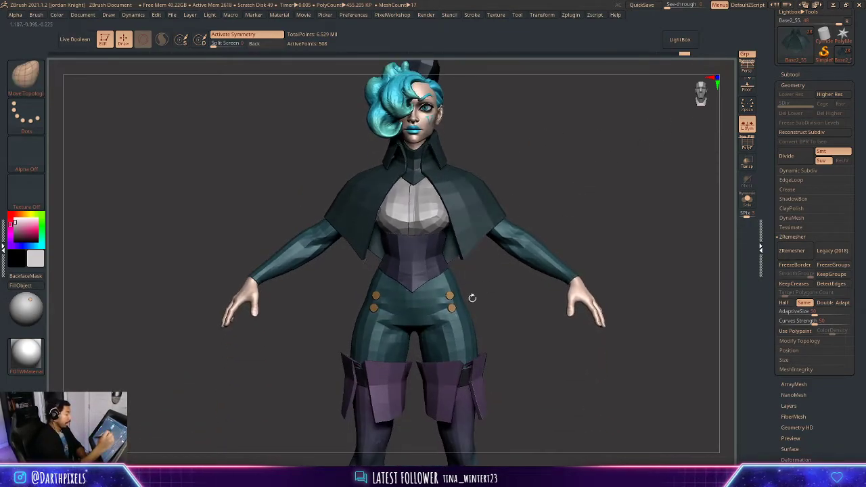
- Make the golden shoulder armor near the end of the subtool list active and duplicate it
{"action": "mouse_move", "coordinate": [576, 189]}
{"action": "left_mouse_down", "text": "alt"}
{"action": "mouse_move", "coordinate": [539, 185]}
{"action": "mouse_move", "coordinate": [576, 192]}
{"action": "mouse_move", "coordinate": [581, 205]}
{"action": "left_mouse_up", "text": "alt"}
{"action": "left_click", "coordinate": [788, 75]}
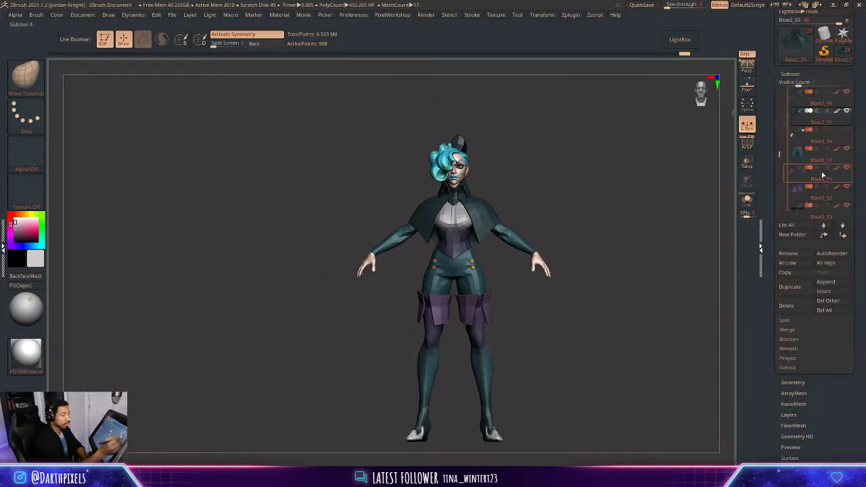
{"action": "left_click_drag", "start_coordinate": [783, 140], "coordinate": [782, 200]}
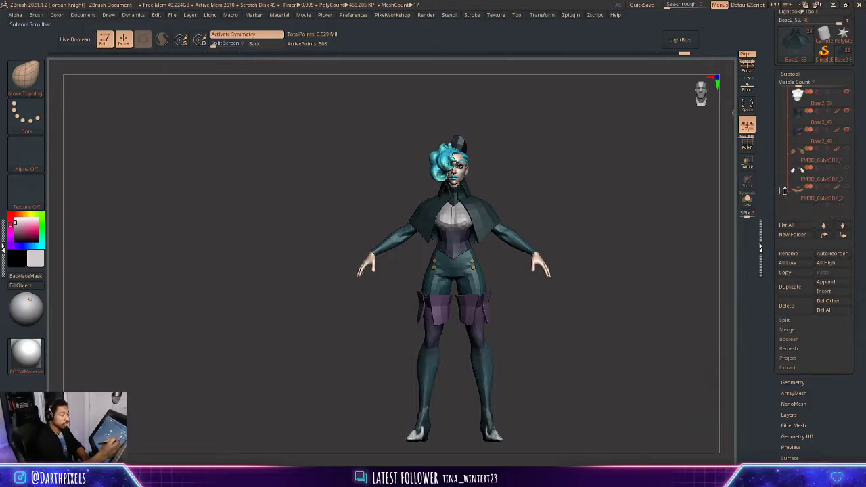
{"action": "left_click", "coordinate": [821, 160]}
{"action": "left_click_drag", "start_coordinate": [557, 188], "coordinate": [538, 230]}
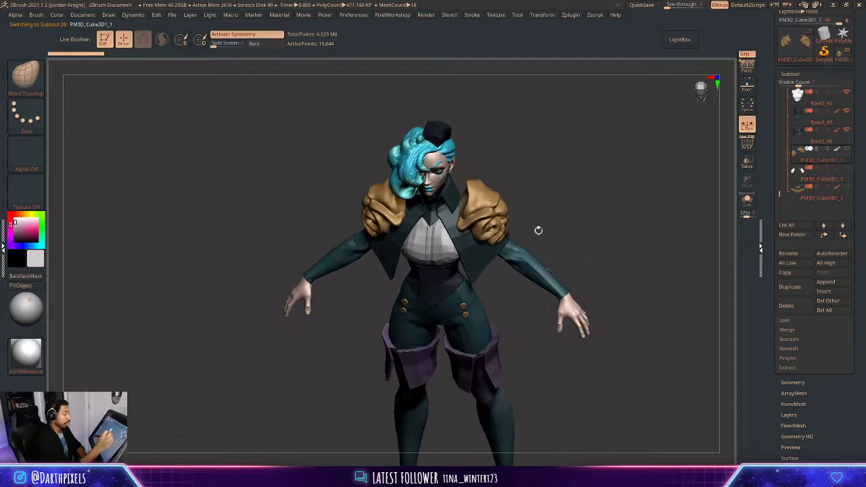
{"action": "left_click", "coordinate": [789, 287]}
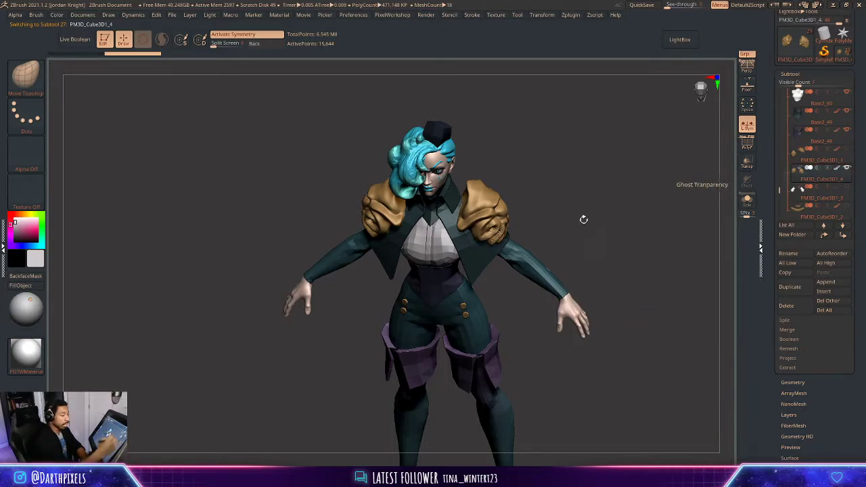
{"action": "key", "text": "w"}
{"action": "left_click_drag", "start_coordinate": [466, 256], "coordinate": [424, 248]}
{"action": "key", "text": "ctrl+z"}
{"action": "key", "text": "x"}
{"action": "left_click_drag", "start_coordinate": [490, 227], "coordinate": [419, 243]}
{"action": "key", "text": "ctrl+z"}
- Isolate one side of the duplicated shoulder armor and delete the hidden other side
{"action": "mouse_move", "coordinate": [539, 189]}
{"action": "left_mouse_down"}
{"action": "mouse_move", "coordinate": [549, 199]}
{"action": "mouse_move", "coordinate": [579, 196]}
{"action": "mouse_move", "coordinate": [559, 229]}
{"action": "mouse_move", "coordinate": [574, 237]}
{"action": "mouse_move", "coordinate": [524, 205]}
{"action": "left_mouse_up"}
{"action": "key", "text": "q"}
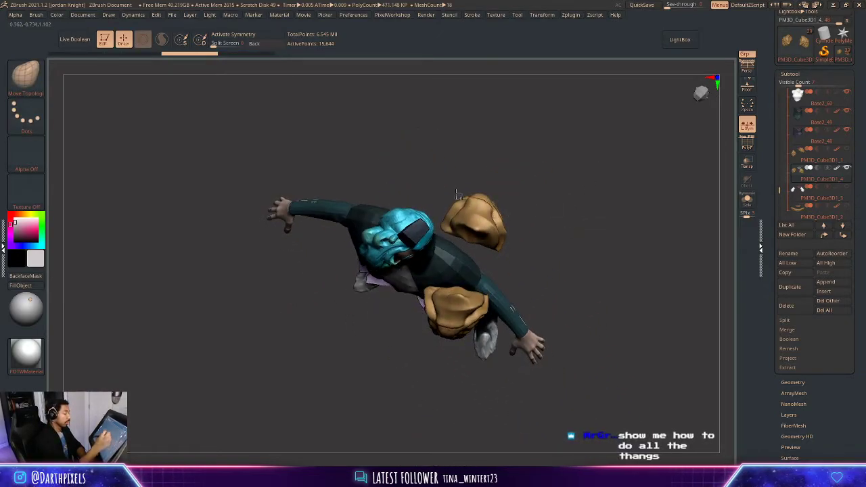
{"action": "mouse_move", "coordinate": [397, 128]}
{"action": "left_mouse_down", "text": "ctrl+shift"}
{"action": "mouse_move", "coordinate": [436, 128]}
{"action": "mouse_move", "coordinate": [567, 279]}
{"action": "left_mouse_up", "text": "ctrl+shift"}
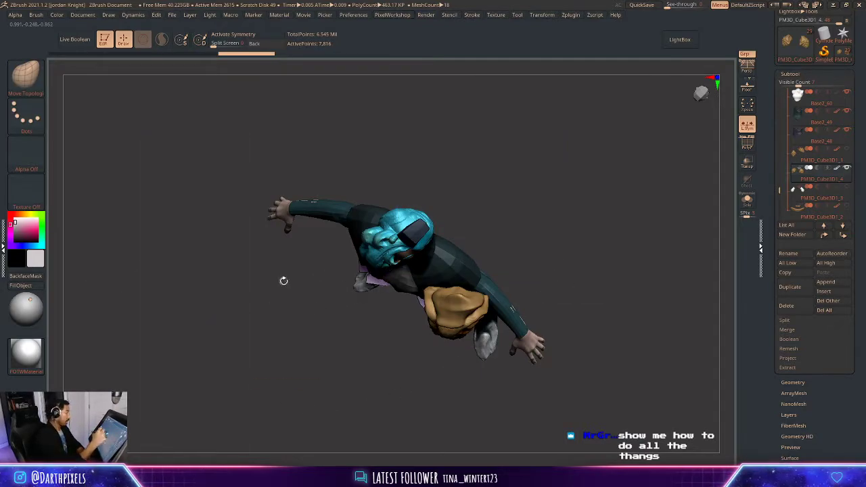
{"action": "key", "text": "space"}
{"action": "left_click", "coordinate": [267, 186]}
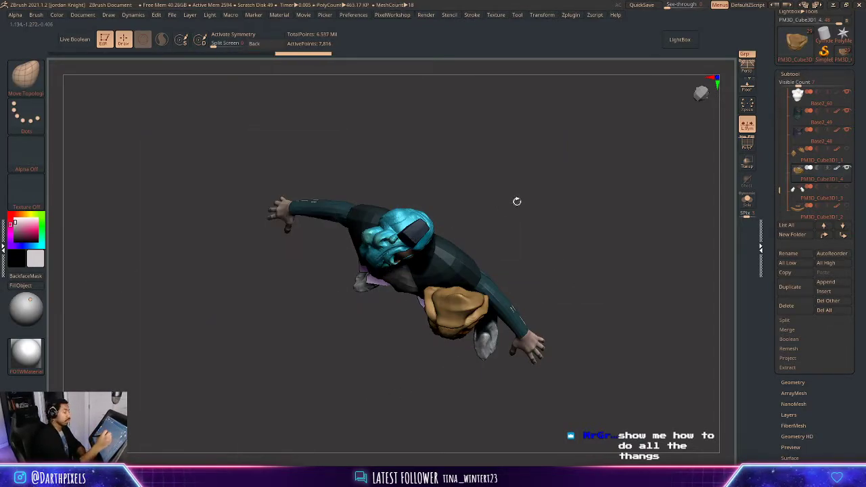
- Move the remaining golden shoulder piece sideways to the middle of the chest
{"action": "left_click_drag", "start_coordinate": [517, 201], "coordinate": [529, 165], "text": "shift"}
{"action": "key", "text": "w"}
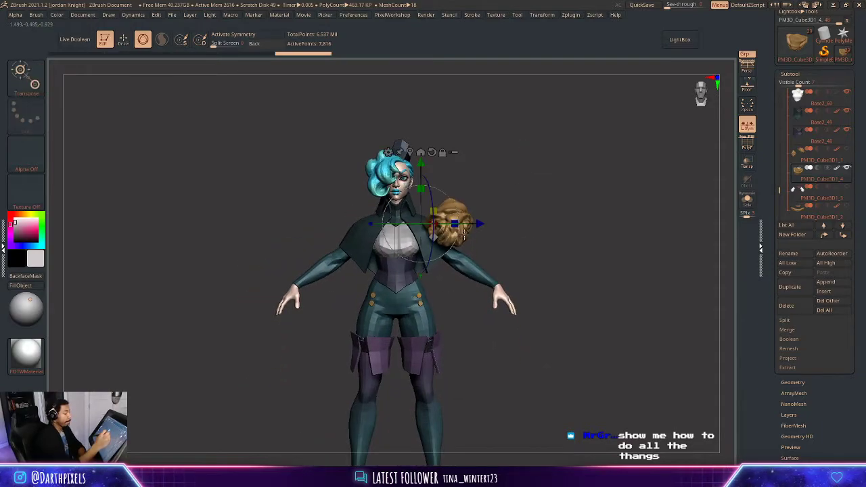
{"action": "left_click_drag", "start_coordinate": [442, 232], "coordinate": [389, 240]}
{"action": "key", "text": "q"}
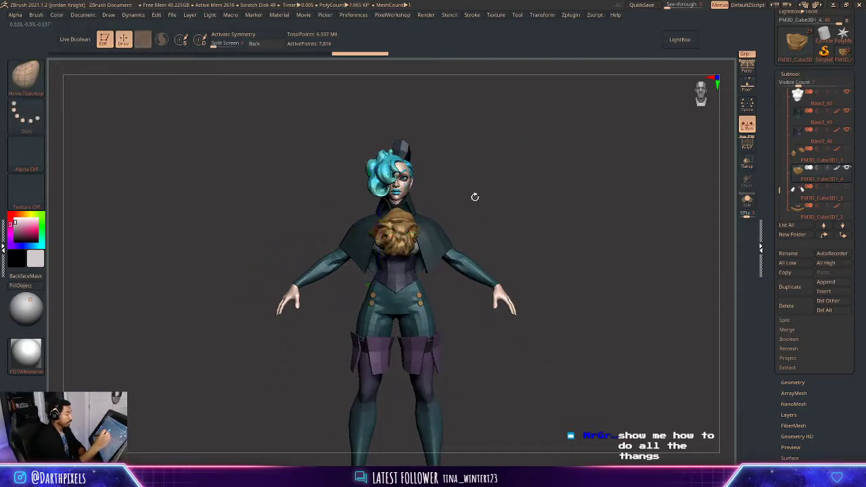
{"action": "mouse_move", "coordinate": [474, 196]}
{"action": "left_mouse_down", "text": "alt"}
{"action": "mouse_move", "coordinate": [544, 241]}
{"action": "mouse_move", "coordinate": [559, 268]}
{"action": "left_mouse_up", "text": "alt"}
{"action": "key", "text": "w"}
{"action": "left_click_drag", "start_coordinate": [380, 247], "coordinate": [458, 231], "text": "alt"}
{"action": "key", "text": "q"}
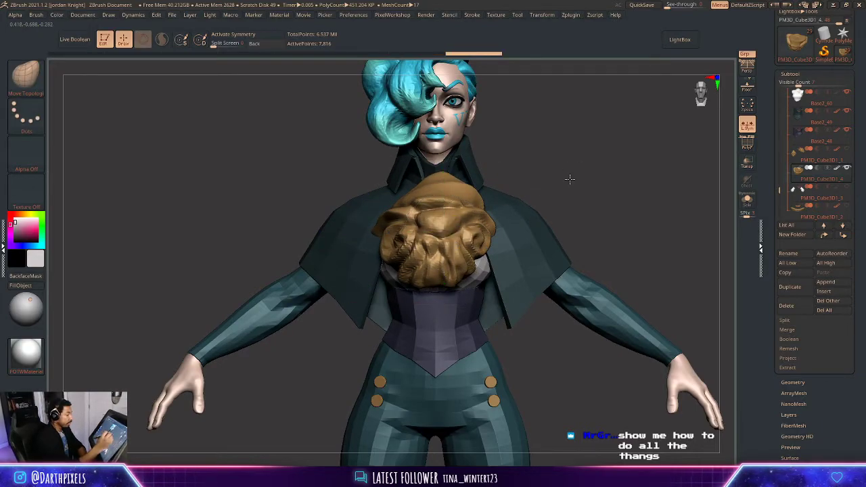
- Examine how the golden piece is aligned with the character's chest and which way it faces
{"action": "left_click_drag", "start_coordinate": [568, 178], "coordinate": [510, 150], "text": "alt"}
{"action": "left_click_drag", "start_coordinate": [511, 150], "coordinate": [528, 267]}
{"action": "mouse_move", "coordinate": [564, 216]}
{"action": "left_mouse_down", "text": "shift"}
{"action": "mouse_move", "coordinate": [540, 165]}
{"action": "mouse_move", "coordinate": [518, 255]}
{"action": "mouse_move", "coordinate": [558, 266]}
{"action": "mouse_move", "coordinate": [560, 167]}
{"action": "mouse_move", "coordinate": [593, 181]}
{"action": "mouse_move", "coordinate": [551, 207]}
{"action": "mouse_move", "coordinate": [651, 271]}
{"action": "mouse_move", "coordinate": [653, 283]}
{"action": "left_mouse_up", "text": "shift"}
{"action": "key", "text": "r"}
{"action": "key", "text": "q"}
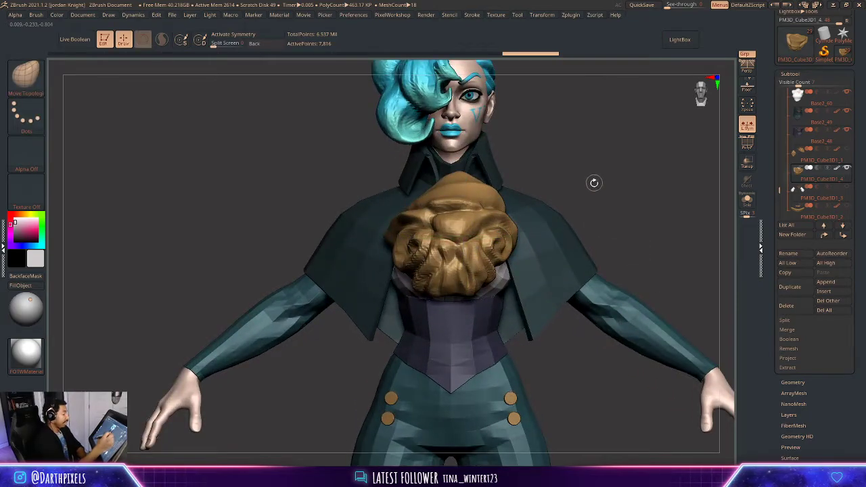
{"action": "left_click_drag", "start_coordinate": [594, 182], "coordinate": [618, 196]}
{"action": "left_click_drag", "start_coordinate": [608, 167], "coordinate": [610, 204], "text": "alt"}
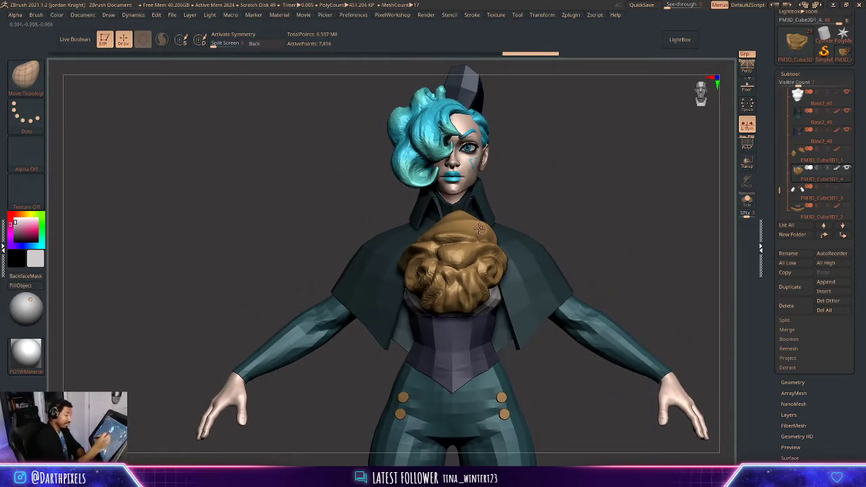
{"action": "key", "text": "w"}
{"action": "left_click_drag", "start_coordinate": [571, 183], "coordinate": [576, 224], "text": "alt"}
{"action": "key", "text": "q"}
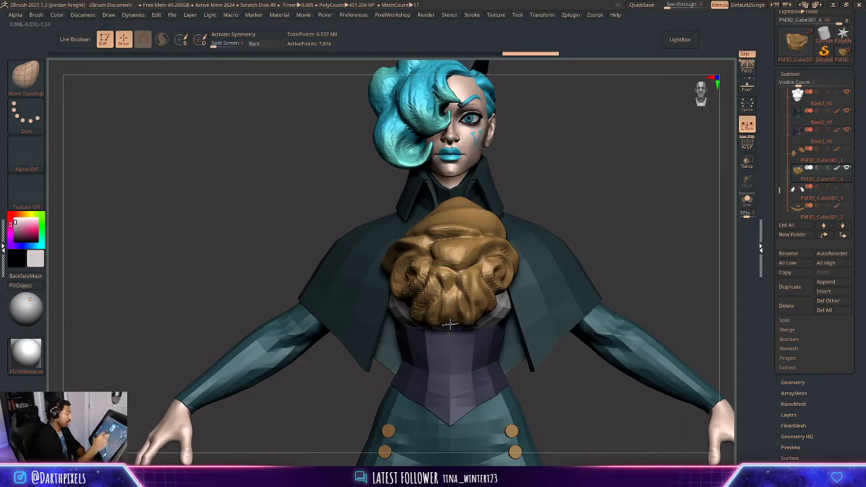
- Place the golden piece on the body's centre line and pull it forward in front of the torso
{"action": "key", "text": "w"}
{"action": "key", "text": "x"}
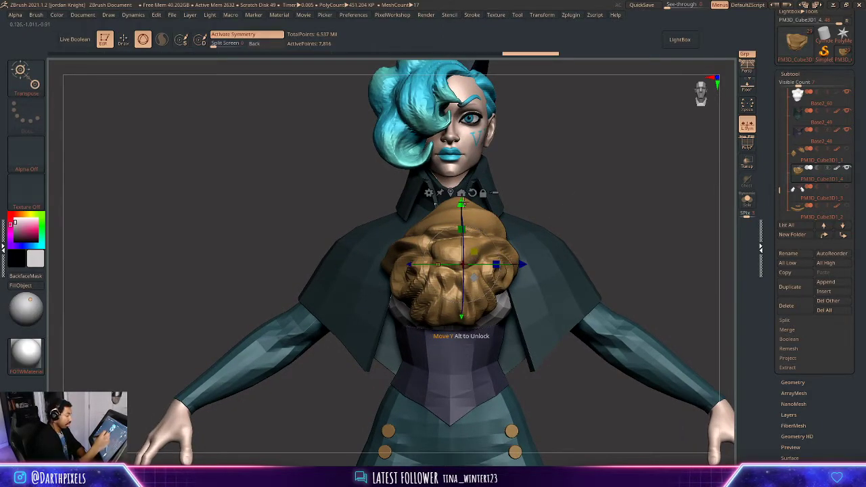
{"action": "key", "text": "x"}
{"action": "key", "text": "ctrl+z"}
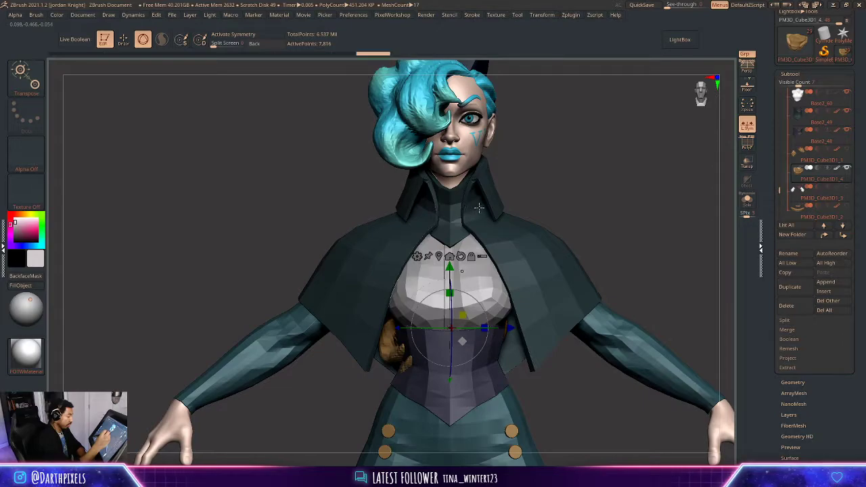
{"action": "left_click_drag", "start_coordinate": [564, 192], "coordinate": [643, 213]}
{"action": "left_click_drag", "start_coordinate": [643, 213], "coordinate": [533, 215], "text": "alt"}
{"action": "left_click_drag", "start_coordinate": [509, 336], "coordinate": [539, 341]}
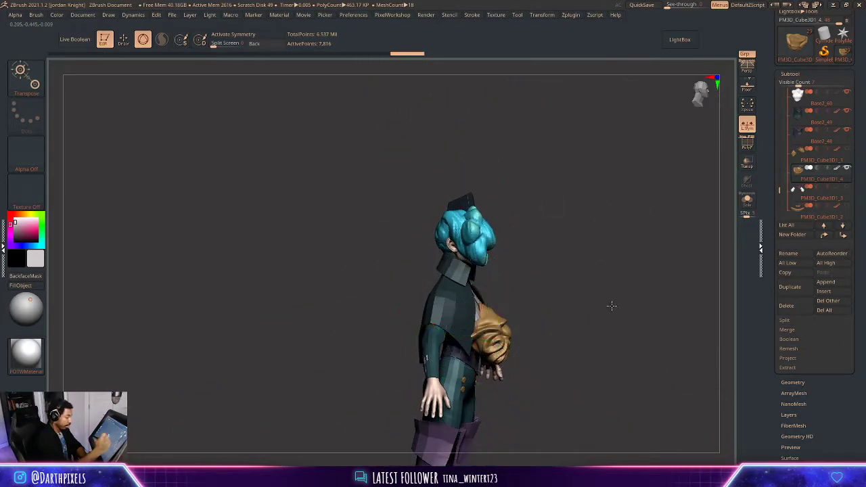
{"action": "left_click_drag", "start_coordinate": [611, 306], "coordinate": [568, 306], "text": "shift"}
{"action": "mouse_move", "coordinate": [586, 266]}
{"action": "left_mouse_down", "text": "alt"}
{"action": "mouse_move", "coordinate": [576, 201]}
{"action": "mouse_move", "coordinate": [566, 297]}
{"action": "left_mouse_up", "text": "alt"}
{"action": "key", "text": "q"}
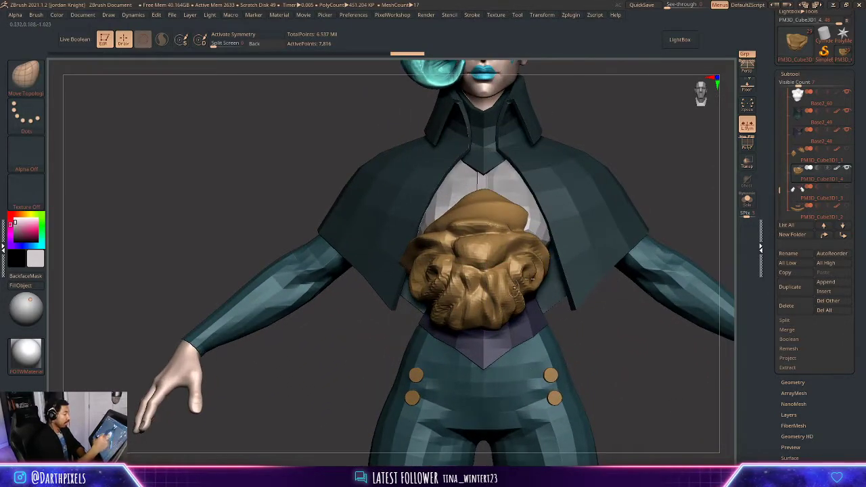
- Apply Mirror And Weld to the golden piece to make it symmetrical and check it from the side
{"action": "left_click_drag", "start_coordinate": [601, 340], "coordinate": [586, 321], "text": "alt"}
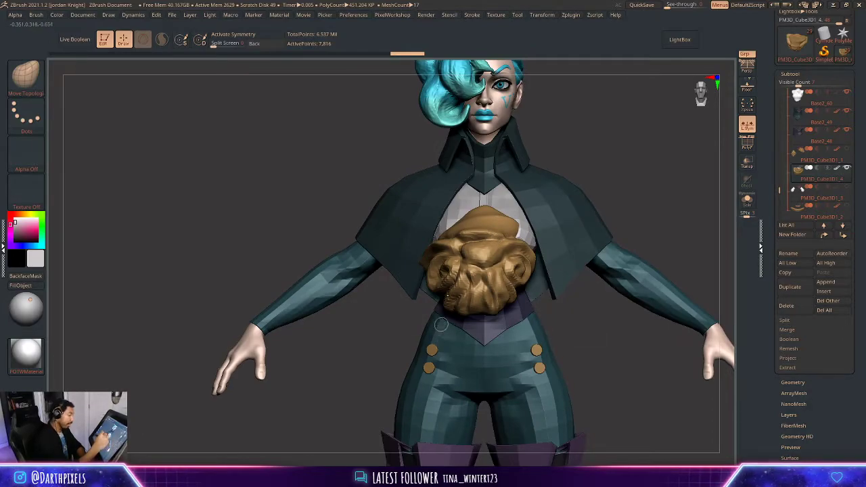
{"action": "key", "text": "space"}
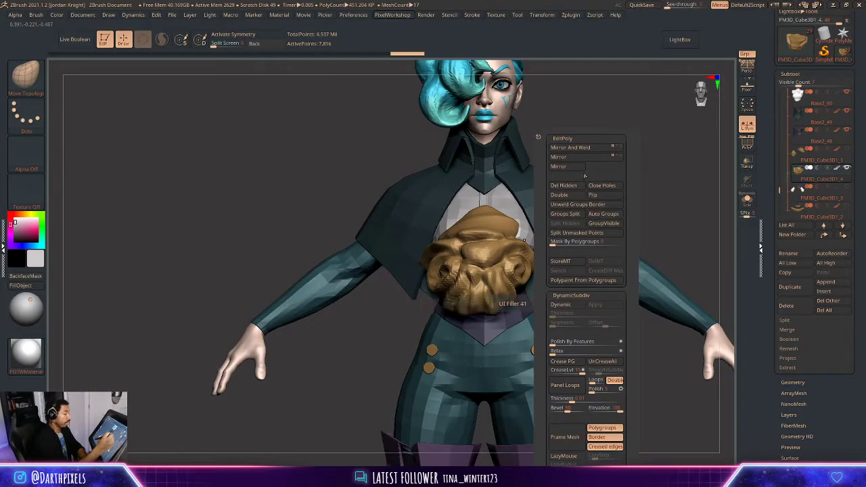
{"action": "left_click", "coordinate": [590, 149]}
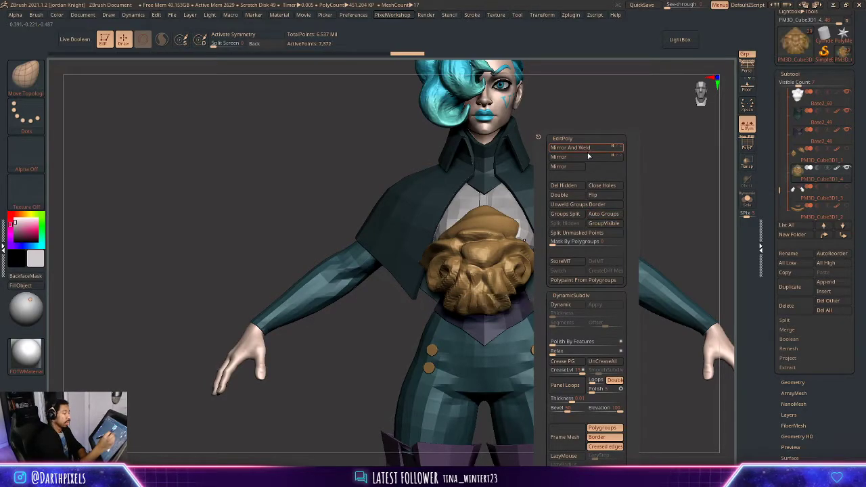
{"action": "right_click_drag", "start_coordinate": [510, 234], "coordinate": [468, 268]}
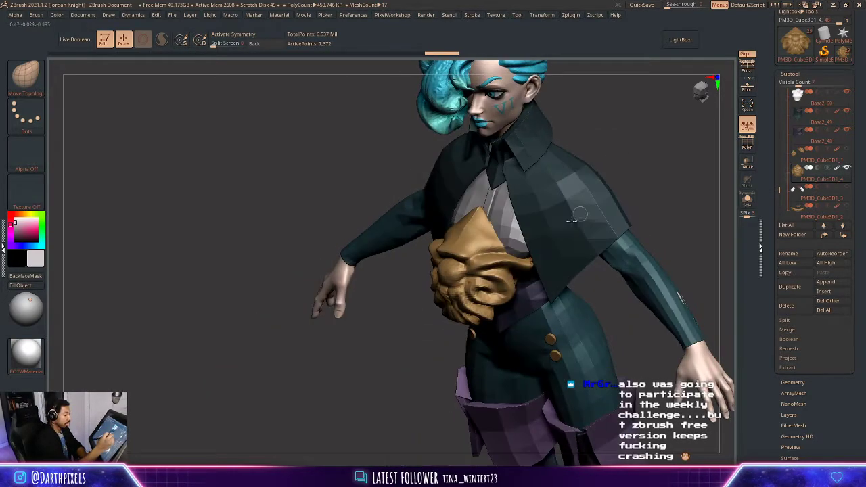
{"action": "left_click_drag", "start_coordinate": [448, 361], "coordinate": [493, 325], "text": "shift"}
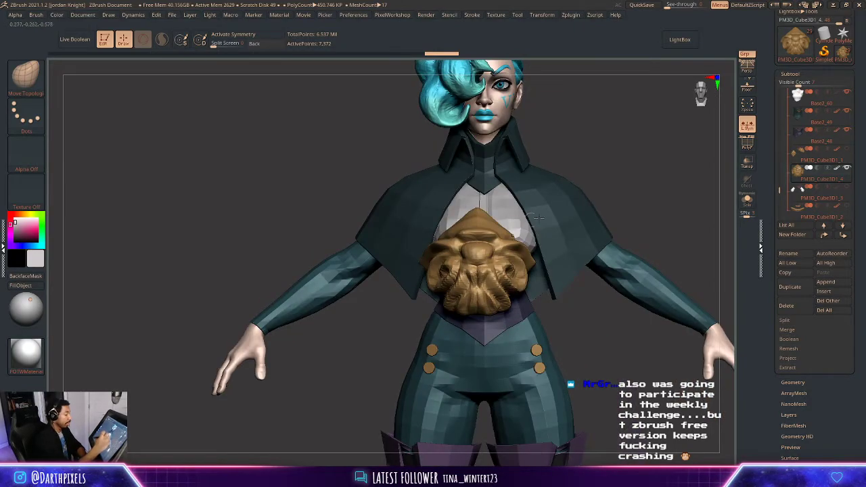
- Raise the mirrored golden piece to chest height and shift it slightly forward
{"action": "key", "text": "space"}
{"action": "left_click_drag", "start_coordinate": [579, 167], "coordinate": [611, 164]}
{"action": "key", "text": "w"}
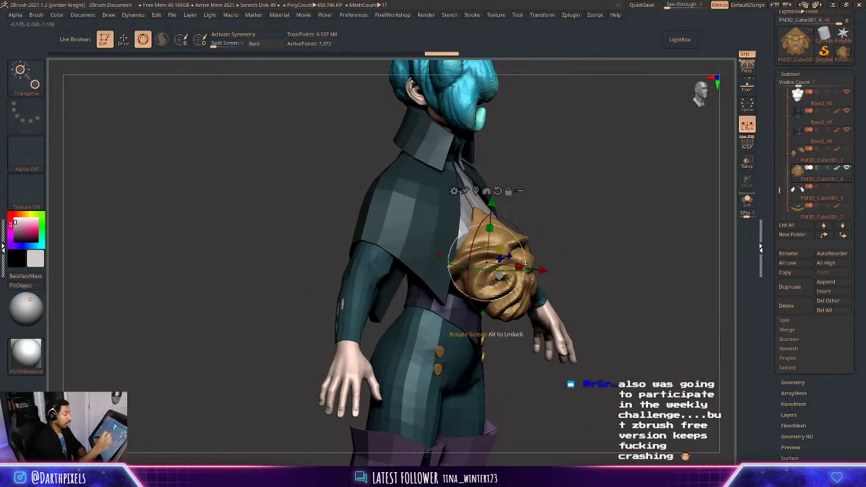
{"action": "left_click_drag", "start_coordinate": [492, 201], "coordinate": [494, 151]}
{"action": "left_click_drag", "start_coordinate": [547, 218], "coordinate": [555, 219]}
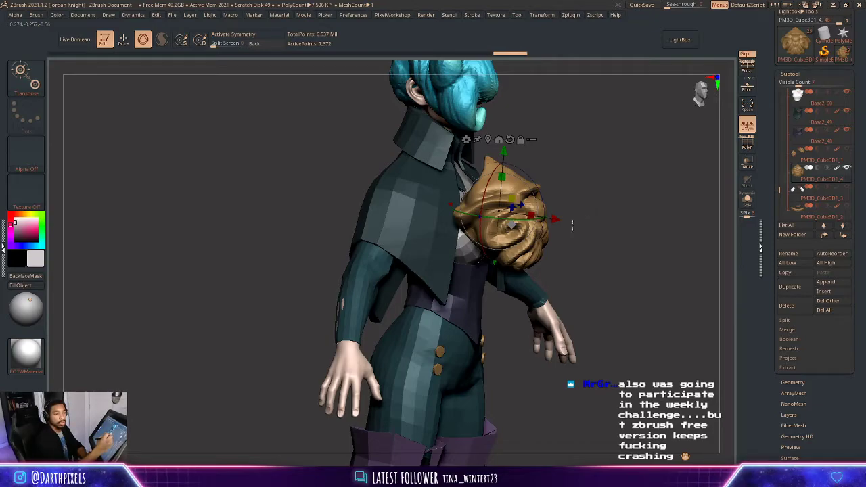
{"action": "left_click_drag", "start_coordinate": [625, 195], "coordinate": [610, 203], "text": "shift"}
{"action": "left_click_drag", "start_coordinate": [526, 253], "coordinate": [534, 265]}
{"action": "mouse_move", "coordinate": [609, 203]}
{"action": "left_mouse_down", "text": "shift"}
{"action": "mouse_move", "coordinate": [597, 181]}
{"action": "mouse_move", "coordinate": [606, 191]}
{"action": "mouse_move", "coordinate": [596, 189]}
{"action": "mouse_move", "coordinate": [608, 188]}
{"action": "mouse_move", "coordinate": [613, 139]}
{"action": "mouse_move", "coordinate": [562, 197]}
{"action": "mouse_move", "coordinate": [583, 188]}
{"action": "left_mouse_up", "text": "shift"}
{"action": "key", "text": "q"}
{"action": "mouse_move", "coordinate": [453, 297]}
{"action": "left_mouse_down", "text": "shift"}
{"action": "mouse_move", "coordinate": [471, 304]}
{"action": "mouse_move", "coordinate": [468, 339]}
{"action": "left_mouse_up", "text": "shift"}
{"action": "mouse_move", "coordinate": [558, 227]}
{"action": "left_mouse_down"}
{"action": "mouse_move", "coordinate": [536, 217]}
{"action": "mouse_move", "coordinate": [542, 245]}
{"action": "mouse_move", "coordinate": [551, 184]}
{"action": "mouse_move", "coordinate": [606, 207]}
{"action": "left_mouse_up"}
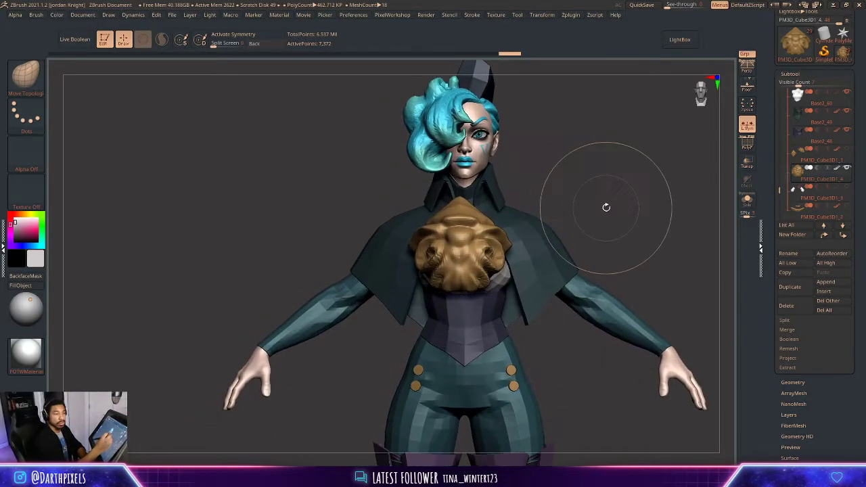
- Clone the golden chest piece into its own tool, return to the full character and quick-save the project
{"action": "left_click_drag", "start_coordinate": [764, 59], "coordinate": [763, 97]}
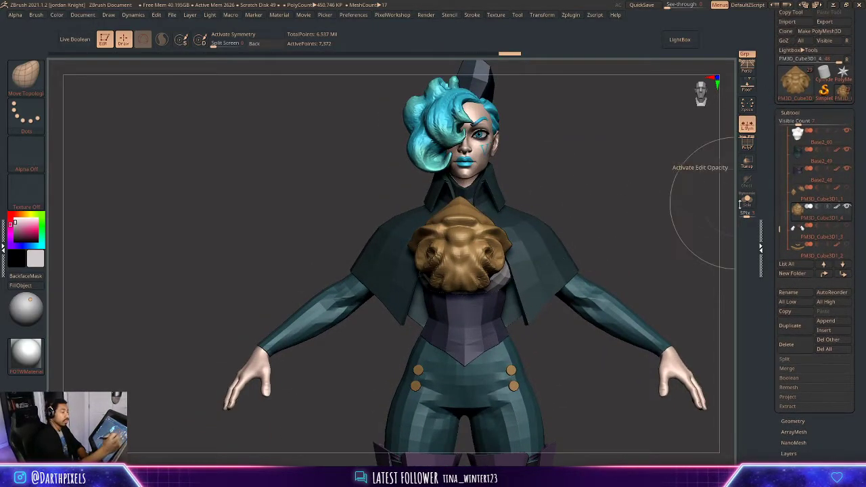
{"action": "left_click_drag", "start_coordinate": [771, 56], "coordinate": [771, 91]}
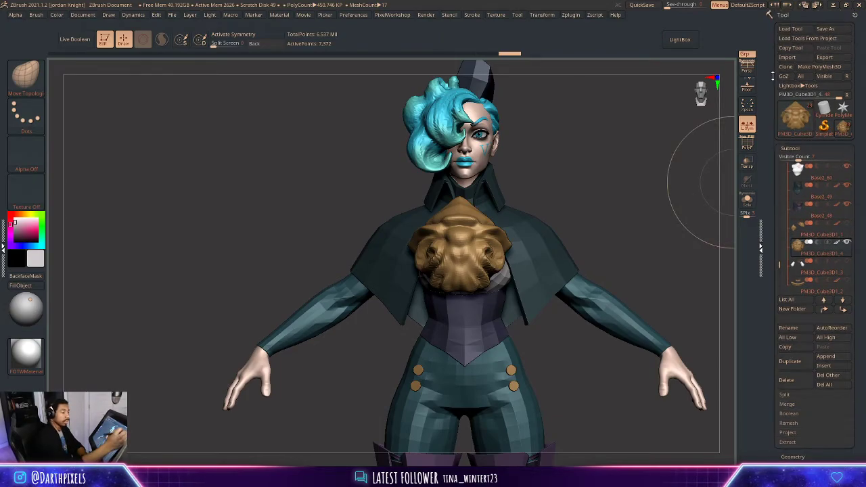
{"action": "left_click", "coordinate": [786, 69]}
{"action": "left_click", "coordinate": [843, 127]}
{"action": "mouse_move", "coordinate": [653, 205]}
{"action": "left_mouse_down"}
{"action": "mouse_move", "coordinate": [575, 188]}
{"action": "mouse_move", "coordinate": [572, 227]}
{"action": "left_mouse_up"}
{"action": "left_click", "coordinate": [786, 146]}
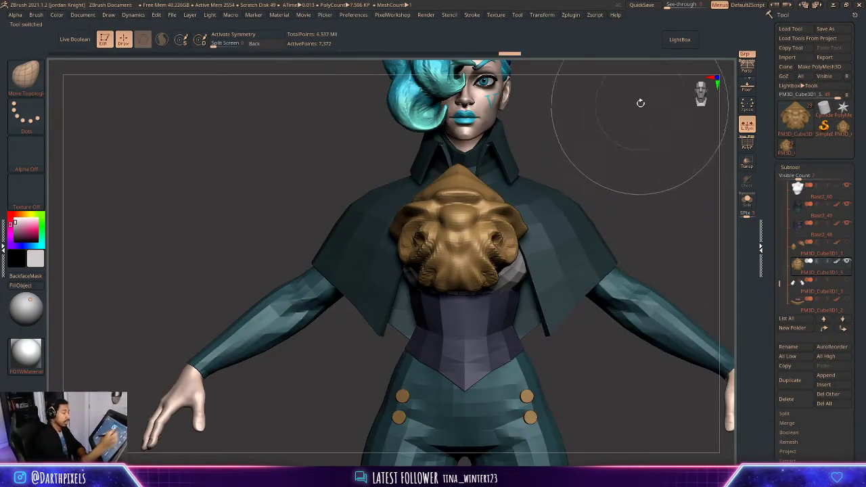
{"action": "left_click", "coordinate": [643, 6]}
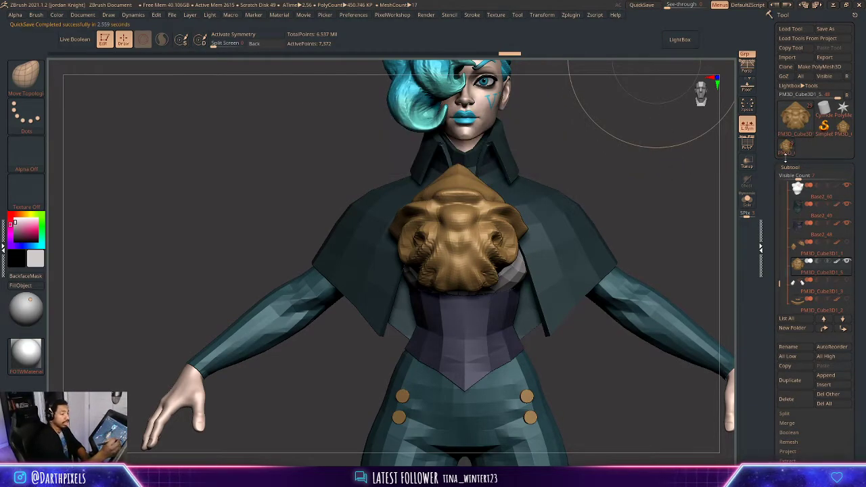
- Switch to the cloned golden piece on its own and activate symmetry
{"action": "left_click", "coordinate": [843, 135]}
{"action": "mouse_move", "coordinate": [707, 184]}
{"action": "left_mouse_down"}
{"action": "mouse_move", "coordinate": [539, 228]}
{"action": "mouse_move", "coordinate": [488, 178]}
{"action": "mouse_move", "coordinate": [501, 197]}
{"action": "mouse_move", "coordinate": [543, 207]}
{"action": "mouse_move", "coordinate": [450, 303]}
{"action": "left_mouse_up"}
{"action": "key", "text": "space"}
{"action": "key", "text": "space"}
{"action": "key", "text": "space"}
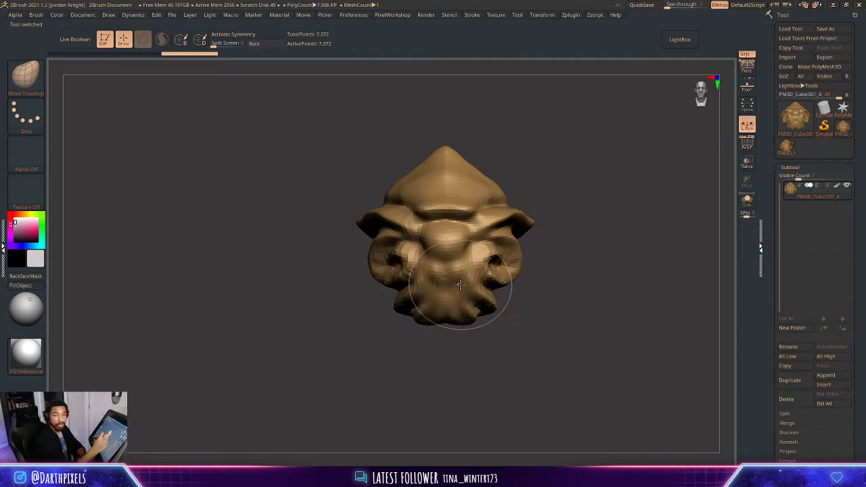
{"action": "key", "text": "x"}
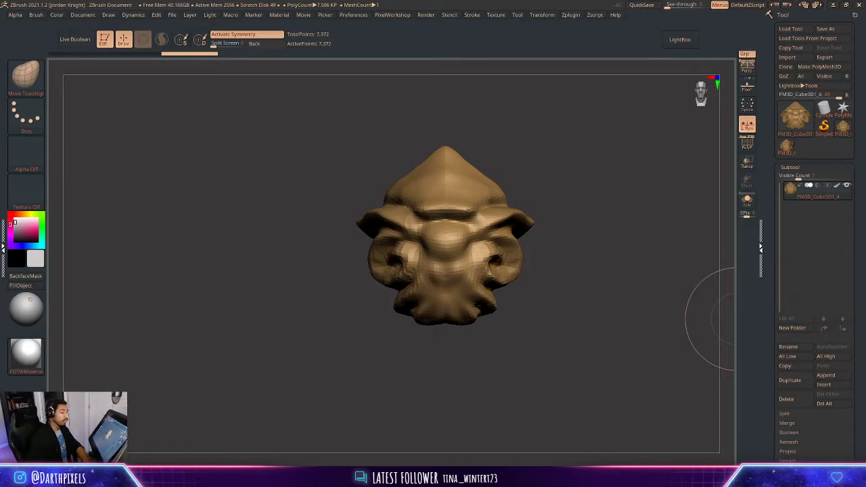
{"action": "mouse_move", "coordinate": [539, 184]}
{"action": "left_mouse_down"}
{"action": "mouse_move", "coordinate": [547, 194]}
{"action": "mouse_move", "coordinate": [516, 196]}
{"action": "left_mouse_up"}
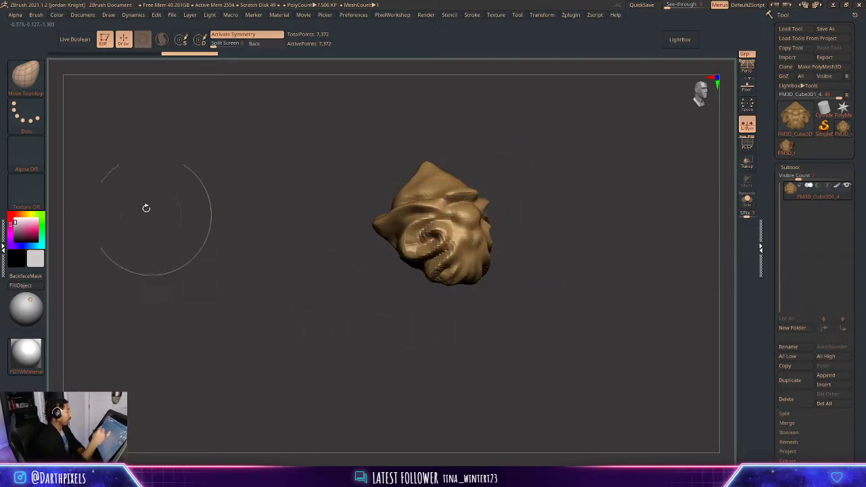
- Pull the lower middle edge of the golden ornament downward with the Move Topological brush to lengthen the piece
{"action": "left_click", "coordinate": [25, 75]}
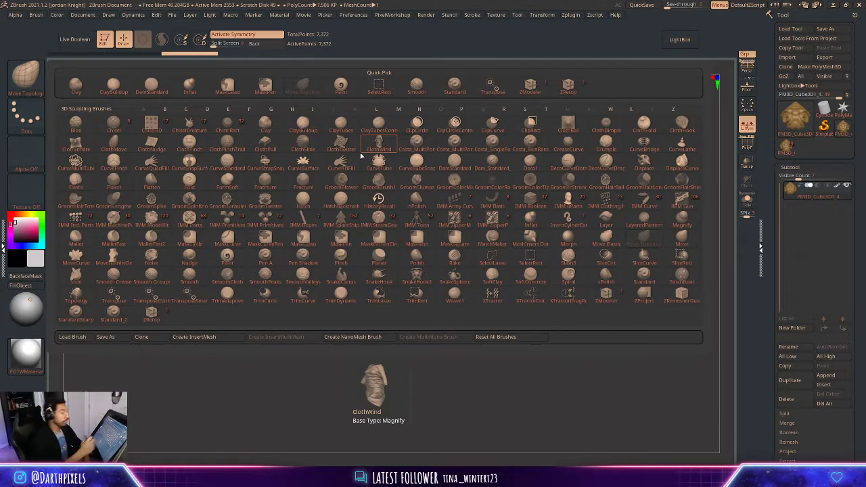
{"action": "mouse_move", "coordinate": [470, 390]}
{"action": "left_mouse_down"}
{"action": "mouse_move", "coordinate": [543, 249]}
{"action": "mouse_move", "coordinate": [583, 248]}
{"action": "mouse_move", "coordinate": [576, 215]}
{"action": "left_mouse_up"}
{"action": "key", "text": "space"}
{"action": "key", "text": "space"}
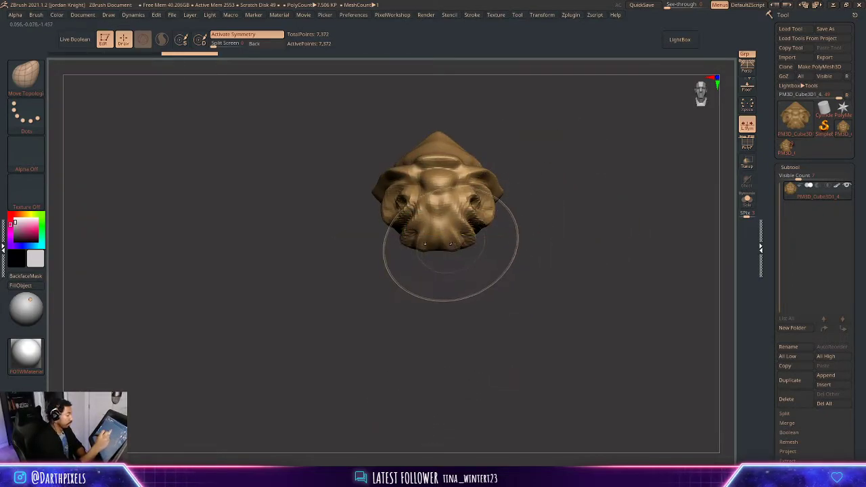
{"action": "left_click_drag", "start_coordinate": [452, 244], "coordinate": [452, 264]}
{"action": "mouse_move", "coordinate": [500, 225]}
{"action": "left_mouse_down"}
{"action": "mouse_move", "coordinate": [512, 232]}
{"action": "mouse_move", "coordinate": [553, 219]}
{"action": "mouse_move", "coordinate": [550, 229]}
{"action": "mouse_move", "coordinate": [541, 196]}
{"action": "mouse_move", "coordinate": [542, 237]}
{"action": "mouse_move", "coordinate": [548, 221]}
{"action": "mouse_move", "coordinate": [533, 219]}
{"action": "mouse_move", "coordinate": [549, 203]}
{"action": "left_mouse_up"}
{"action": "key", "text": "space"}
{"action": "key", "text": "space"}
{"action": "key", "text": "space"}
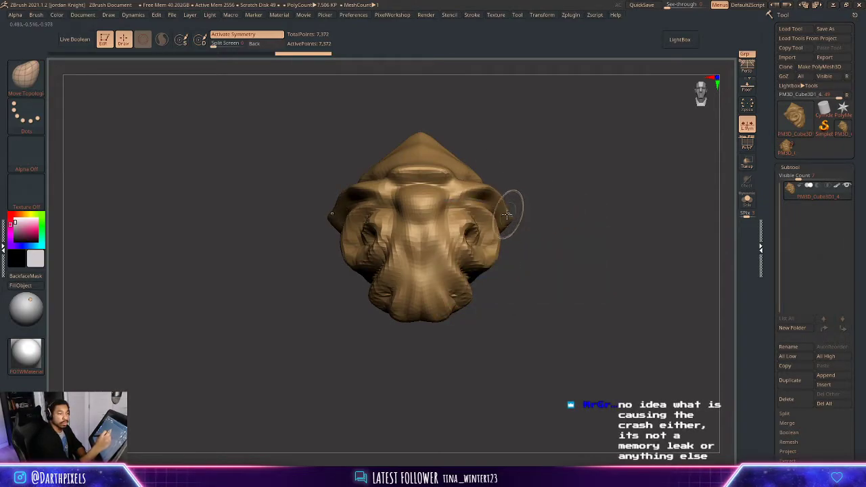
- Move the inner folds of the ornament's two side scrolls outward with the Move Topological brush, keeping symmetry on
{"action": "key", "text": "space"}
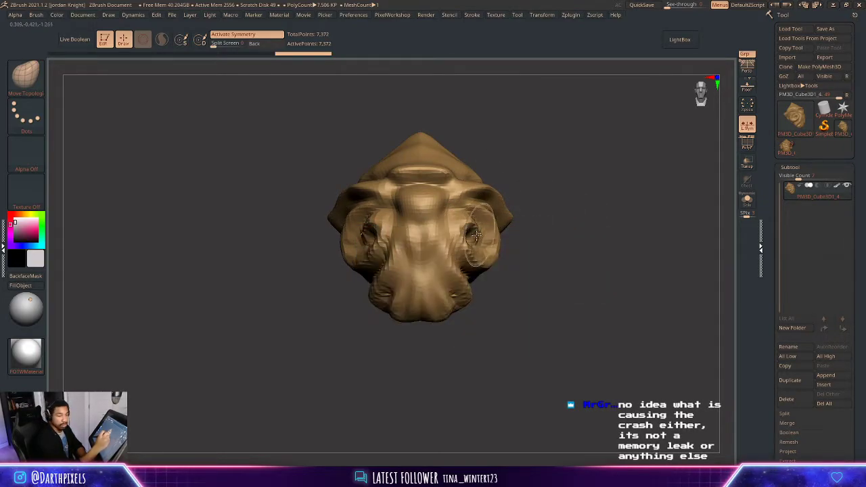
{"action": "mouse_move", "coordinate": [466, 234]}
{"action": "left_mouse_down"}
{"action": "mouse_move", "coordinate": [475, 232]}
{"action": "mouse_move", "coordinate": [478, 244]}
{"action": "left_mouse_up"}
{"action": "mouse_move", "coordinate": [544, 225]}
{"action": "left_mouse_down"}
{"action": "mouse_move", "coordinate": [549, 220]}
{"action": "mouse_move", "coordinate": [534, 228]}
{"action": "left_mouse_up"}
{"action": "key", "text": "space"}
{"action": "left_click_drag", "start_coordinate": [477, 241], "coordinate": [494, 227]}
{"action": "mouse_move", "coordinate": [564, 212]}
{"action": "left_mouse_down"}
{"action": "mouse_move", "coordinate": [561, 201]}
{"action": "mouse_move", "coordinate": [541, 200]}
{"action": "left_mouse_up"}
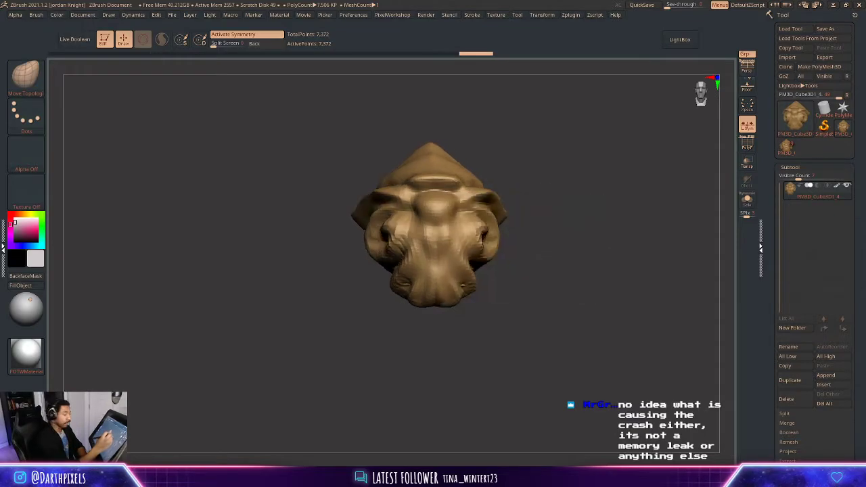
- Reshape the curls below the side scrolls from three-quarter views with the Move Topological brush
{"action": "left_click_drag", "start_coordinate": [336, 279], "coordinate": [395, 283]}
{"action": "key", "text": "space"}
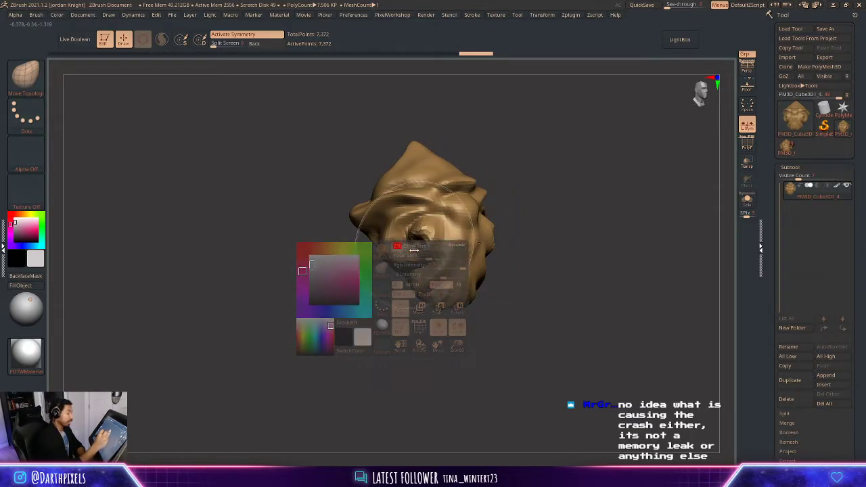
{"action": "left_click_drag", "start_coordinate": [484, 184], "coordinate": [572, 217], "text": "shift"}
{"action": "right_click", "coordinate": [586, 187]}
{"action": "right_click", "coordinate": [544, 194]}
{"action": "right_click", "coordinate": [364, 273]}
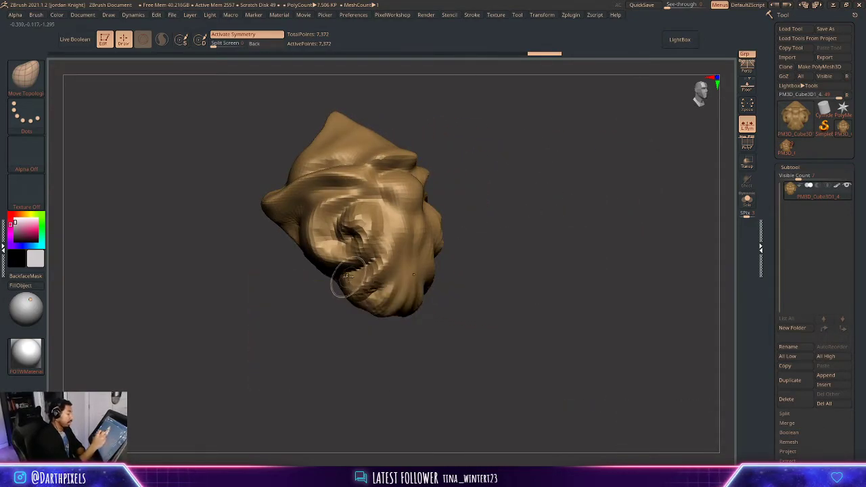
{"action": "left_click_drag", "start_coordinate": [433, 246], "coordinate": [409, 246], "text": "shift"}
{"action": "right_click", "coordinate": [331, 328]}
{"action": "left_click_drag", "start_coordinate": [331, 328], "coordinate": [277, 323]}
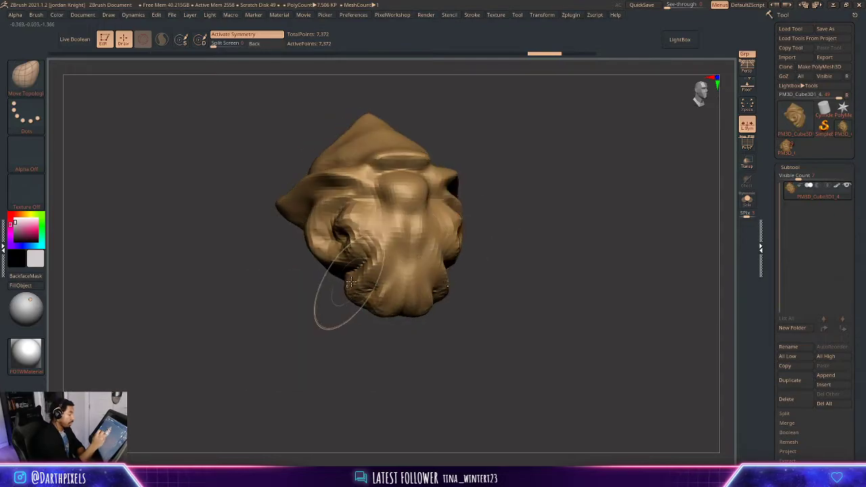
- Widen the ornament's lower curls outward on both sides and refine the folds along its bottom edge
{"action": "right_click", "coordinate": [327, 330]}
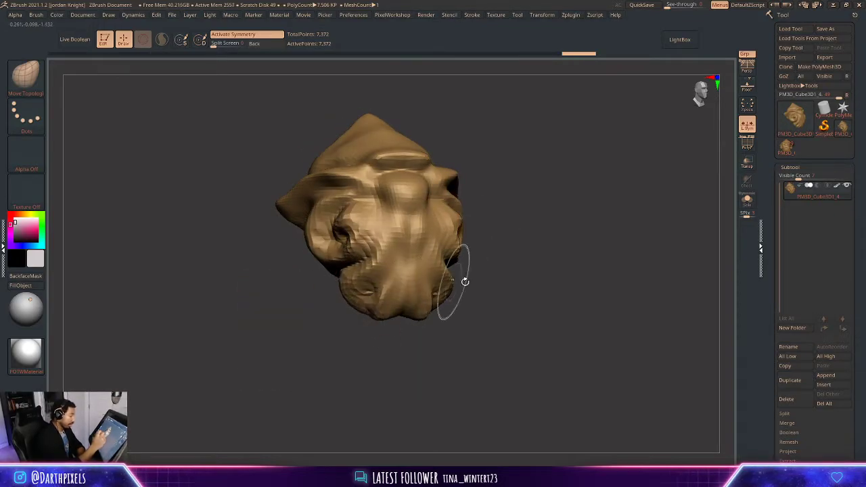
{"action": "left_click_drag", "start_coordinate": [465, 282], "coordinate": [485, 290]}
{"action": "right_click", "coordinate": [487, 253]}
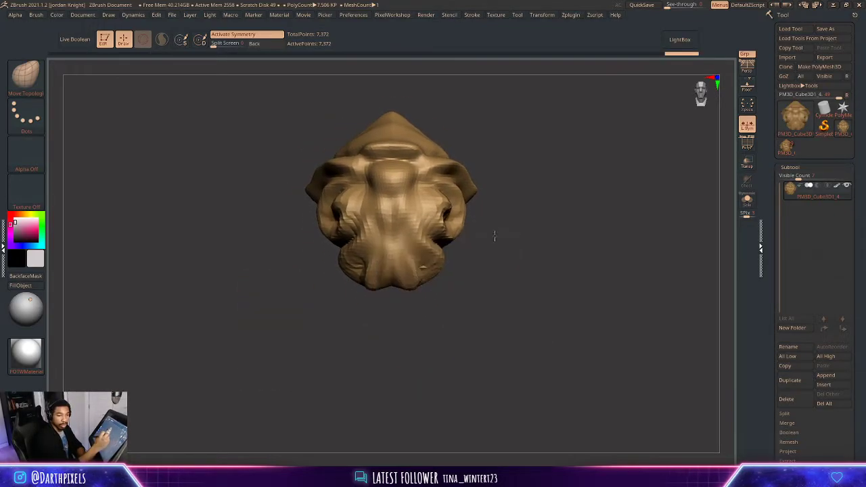
{"action": "left_click_drag", "start_coordinate": [494, 235], "coordinate": [397, 266]}
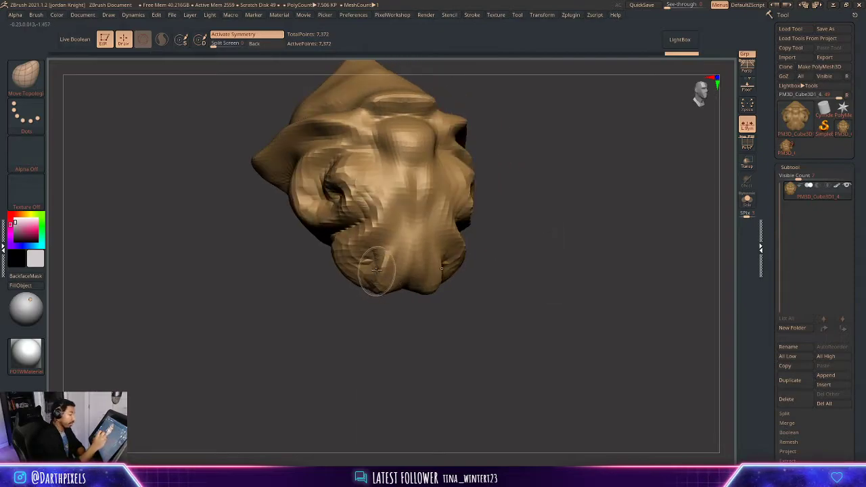
{"action": "right_click", "coordinate": [373, 267]}
{"action": "right_click_drag", "start_coordinate": [387, 287], "coordinate": [383, 293]}
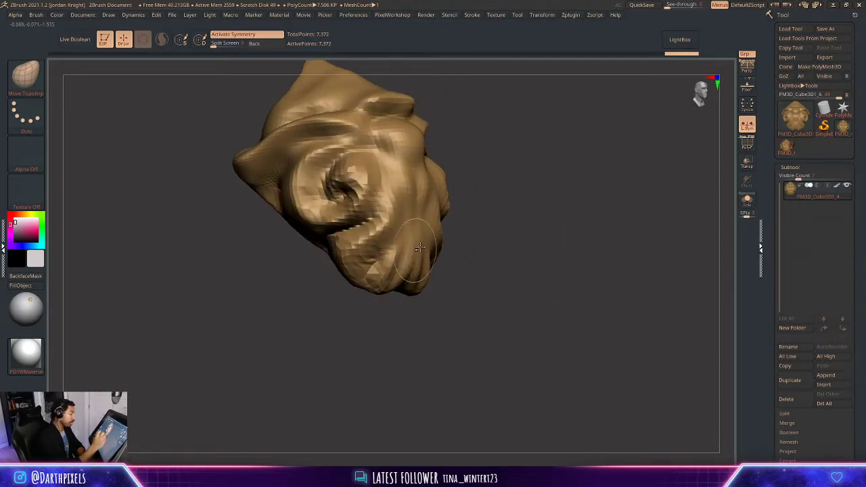
{"action": "mouse_move", "coordinate": [419, 248]}
{"action": "right_mouse_down"}
{"action": "mouse_move", "coordinate": [548, 197]}
{"action": "mouse_move", "coordinate": [454, 241]}
{"action": "right_mouse_up"}
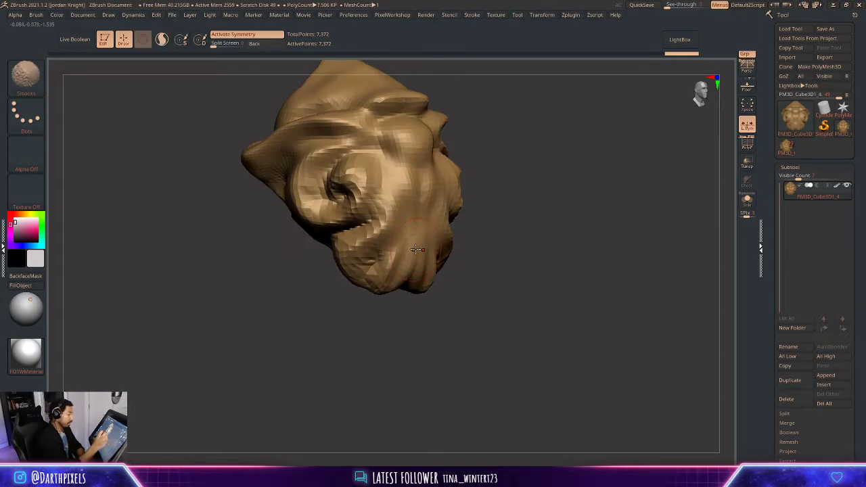
- Carve a deep groove around the central oval of the ornament with the DamStandard brush, undoing the first stroke
{"action": "key", "text": "shift+f"}
{"action": "key", "text": "shift+f"}
{"action": "left_click", "coordinate": [27, 78]}
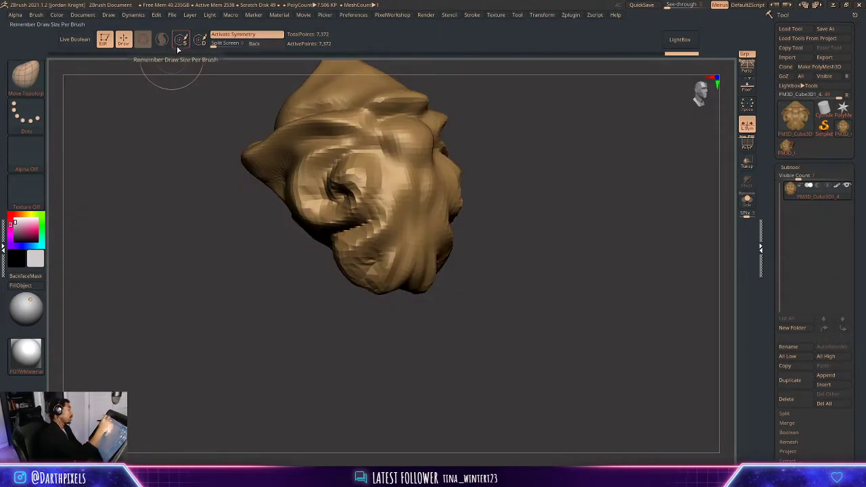
{"action": "key", "text": "b"}
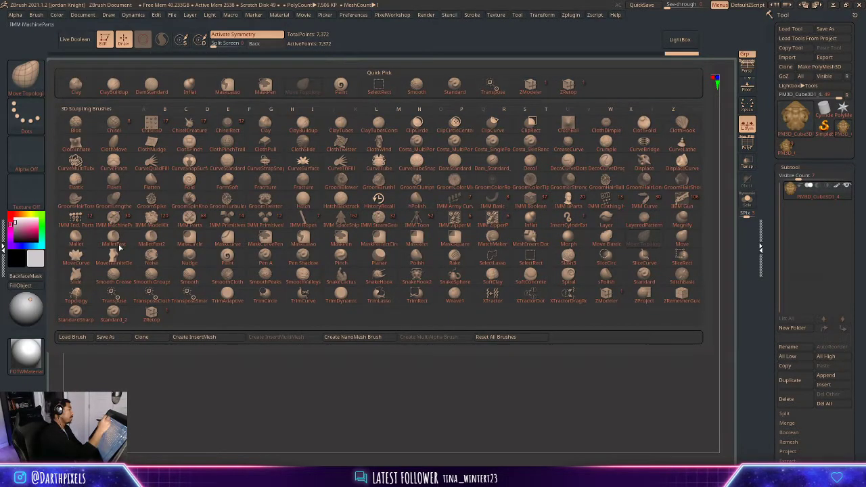
{"action": "left_click", "coordinate": [160, 83]}
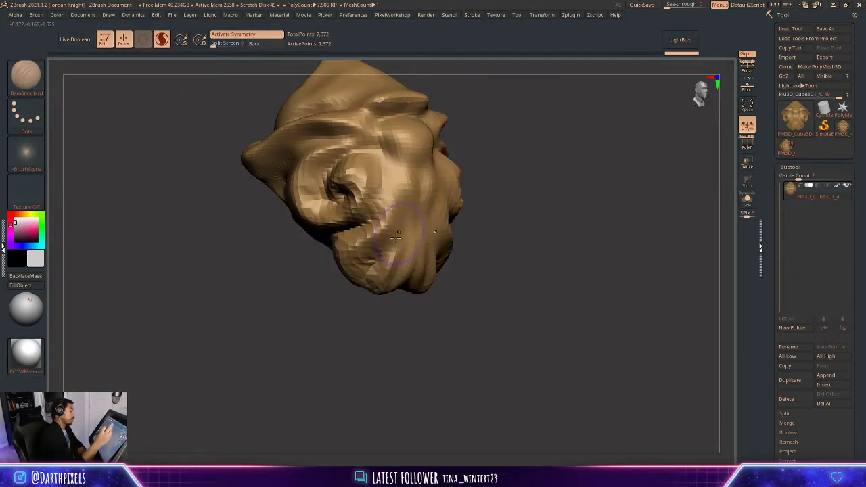
{"action": "mouse_move", "coordinate": [531, 195]}
{"action": "left_mouse_down", "text": "shift"}
{"action": "mouse_move", "coordinate": [517, 194]}
{"action": "mouse_move", "coordinate": [591, 229]}
{"action": "left_mouse_up", "text": "shift"}
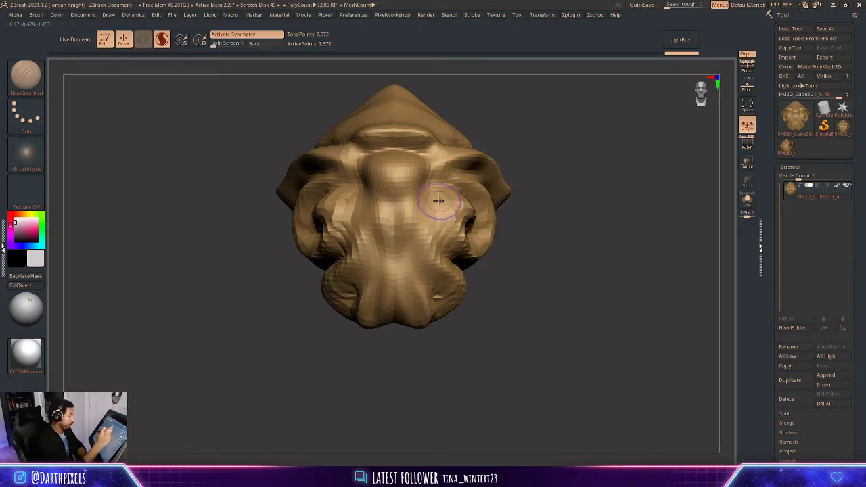
{"action": "key", "text": "space"}
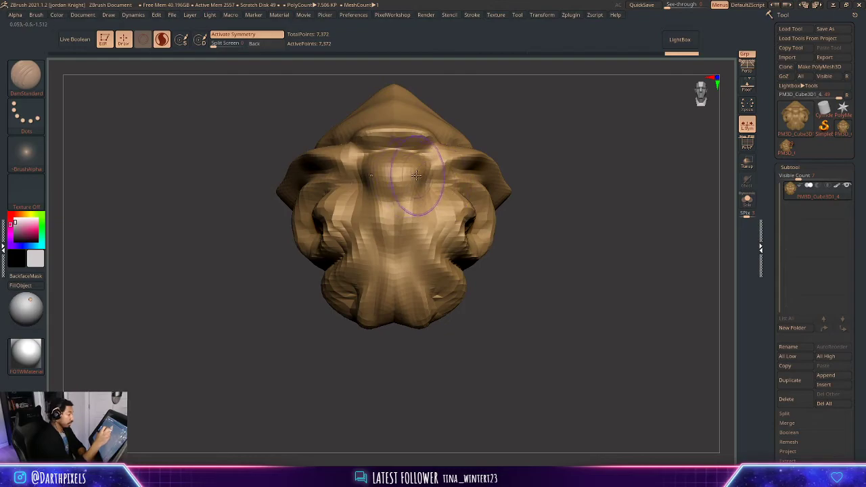
{"action": "left_click_drag", "start_coordinate": [417, 177], "coordinate": [410, 220], "text": "shift"}
{"action": "key", "text": "ctrl+z"}
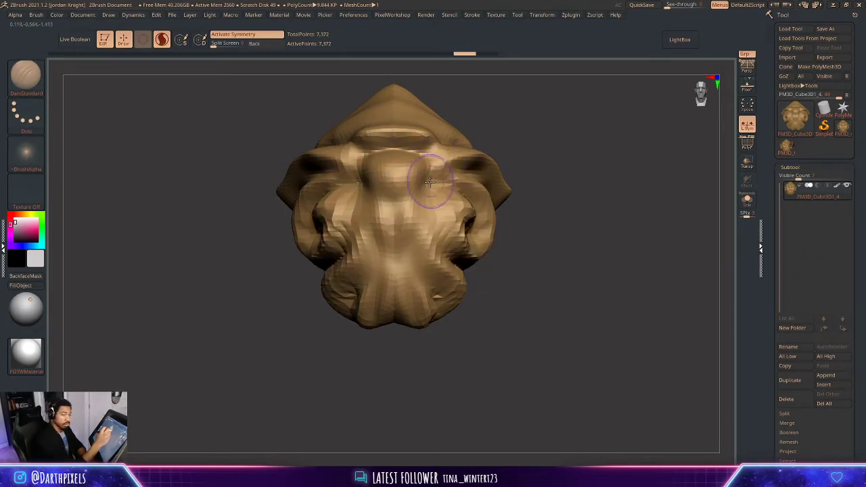
{"action": "left_click_drag", "start_coordinate": [361, 164], "coordinate": [366, 207]}
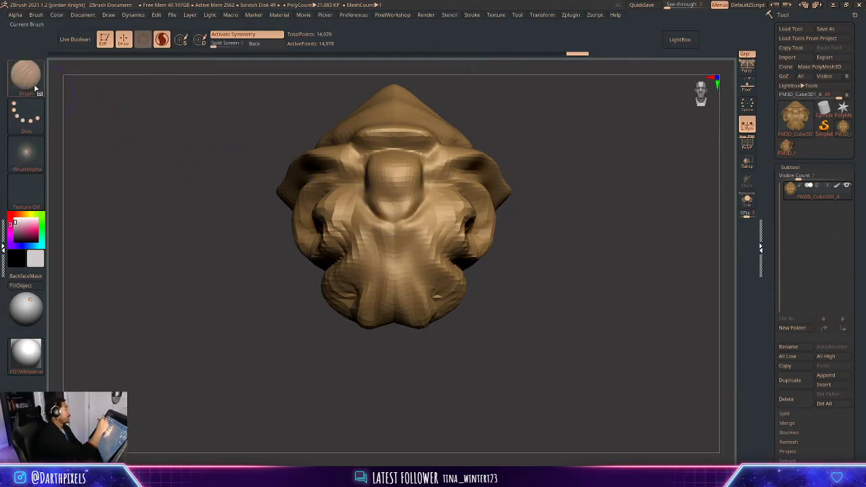
- Build up the surface of the central oval into a raised, rounded gem with the ClayBuildup brush
{"action": "left_click", "coordinate": [36, 88]}
{"action": "left_click", "coordinate": [183, 112]}
{"action": "key", "text": "space"}
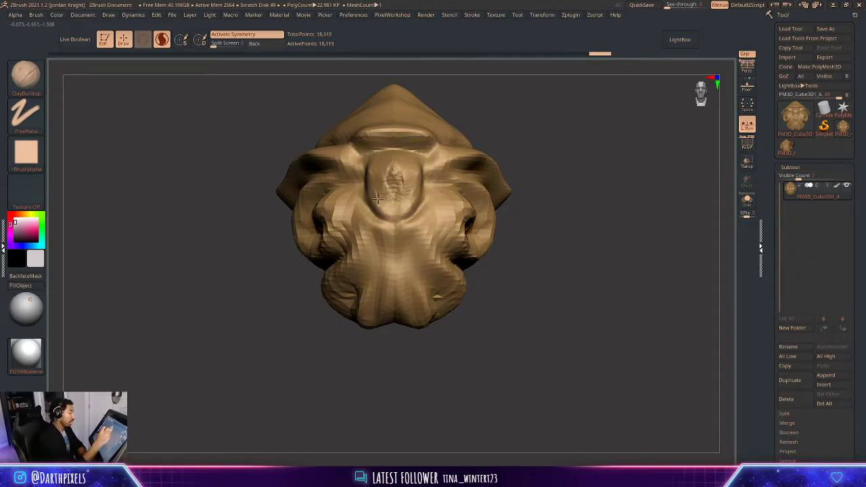
{"action": "key", "text": "space"}
{"action": "mouse_move", "coordinate": [372, 175]}
{"action": "left_mouse_down"}
{"action": "mouse_move", "coordinate": [374, 200]}
{"action": "mouse_move", "coordinate": [392, 170]}
{"action": "left_mouse_up"}
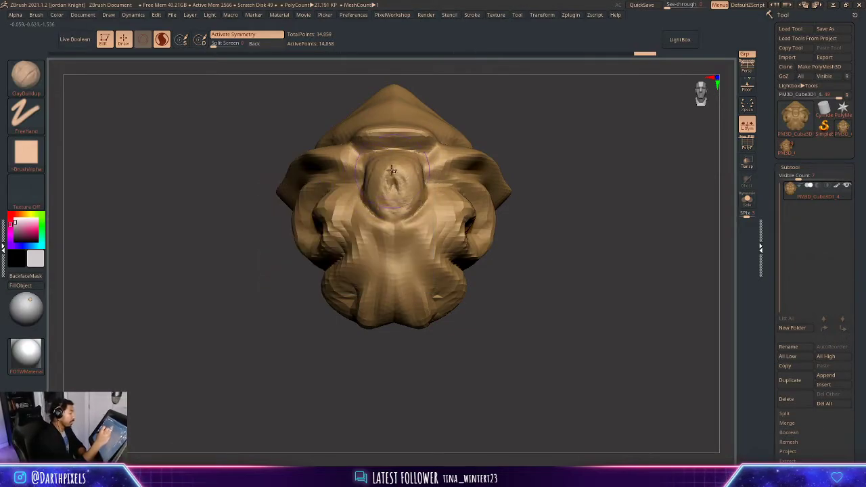
{"action": "left_click_drag", "start_coordinate": [516, 130], "coordinate": [450, 163]}
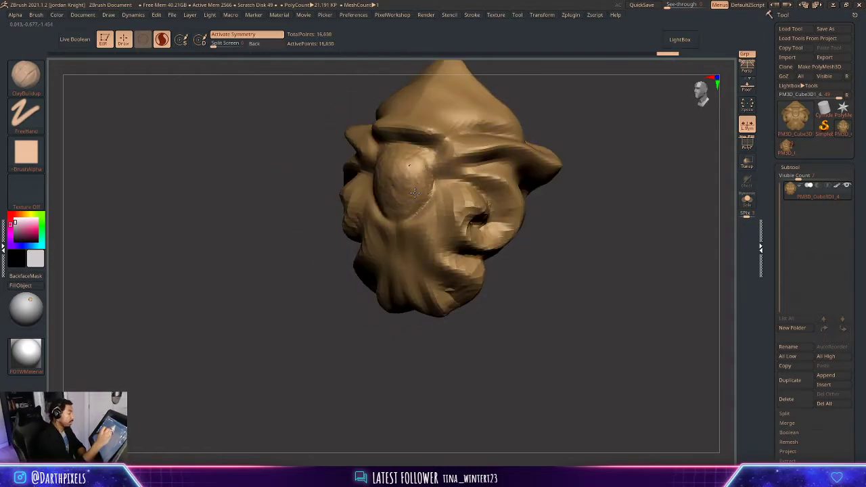
{"action": "left_click_drag", "start_coordinate": [415, 192], "coordinate": [412, 194]}
{"action": "left_click_drag", "start_coordinate": [563, 109], "coordinate": [487, 136]}
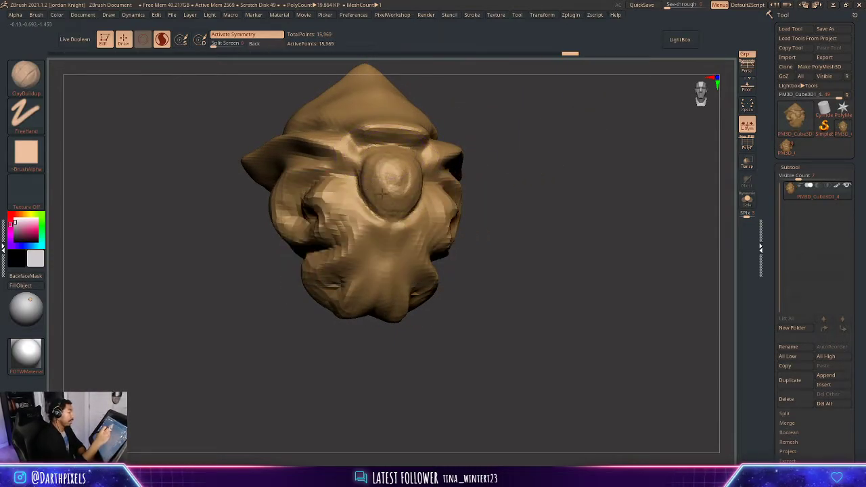
{"action": "left_click_drag", "start_coordinate": [394, 176], "coordinate": [398, 182]}
- Add more ClayBuildup volume around the sides of the central gem, making it wider and fuller
{"action": "left_click_drag", "start_coordinate": [506, 134], "coordinate": [569, 131], "text": "shift"}
{"action": "key", "text": "space"}
{"action": "key", "text": "space"}
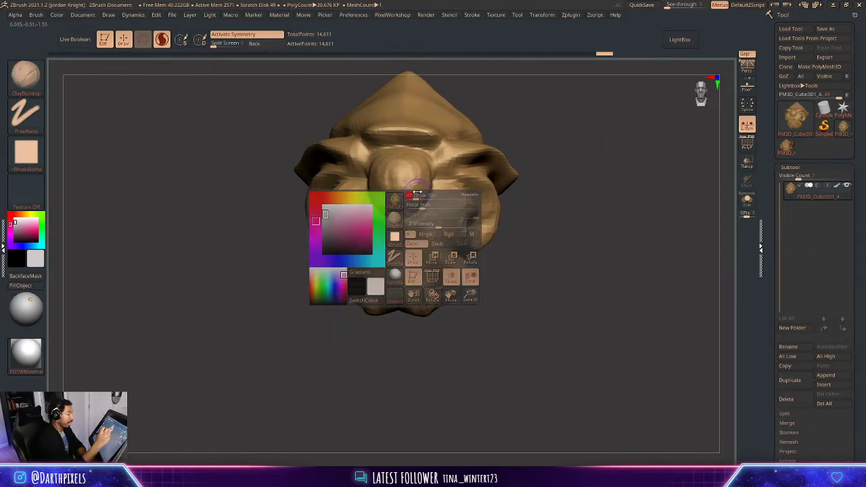
{"action": "left_click_drag", "start_coordinate": [483, 135], "coordinate": [433, 140]}
{"action": "key", "text": "space"}
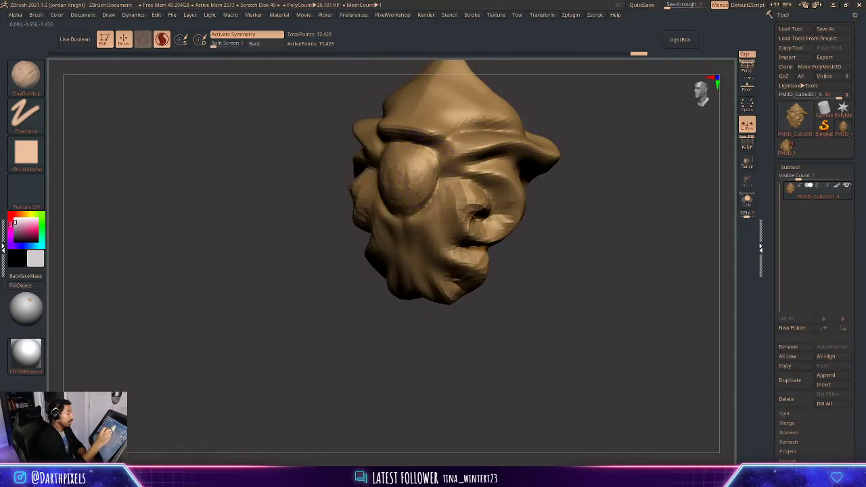
{"action": "left_click_drag", "start_coordinate": [549, 122], "coordinate": [523, 127]}
{"action": "key", "text": "space"}
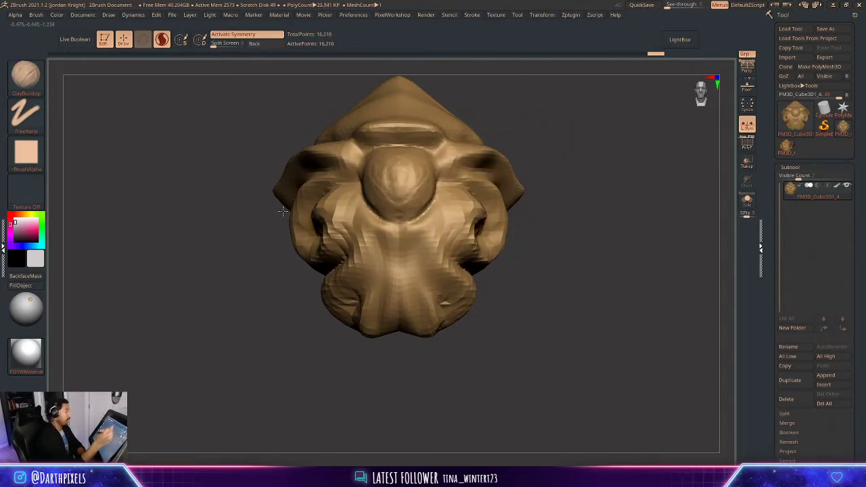
- Push the middle of the ornament's bottom edge upward with Move Topological and shape the ends beside the notch into points
{"action": "key", "text": "space"}
{"action": "key", "text": "space"}
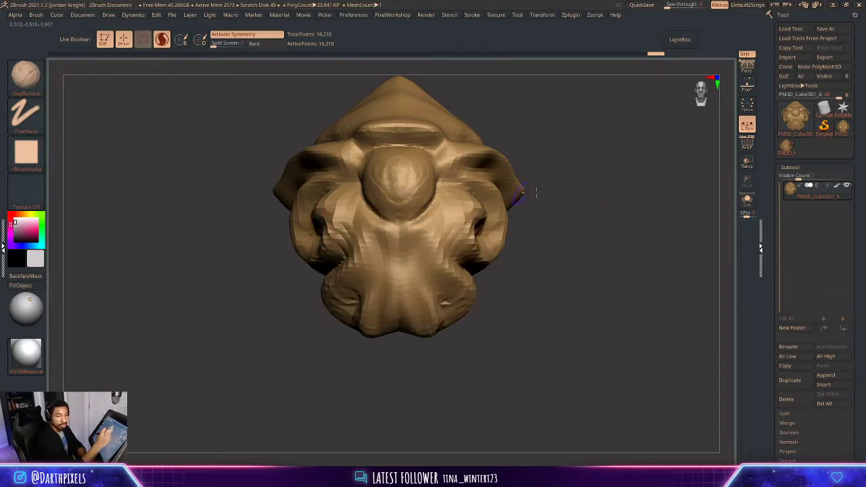
{"action": "left_click_drag", "start_coordinate": [521, 230], "coordinate": [511, 187], "text": "alt"}
{"action": "key", "text": "space"}
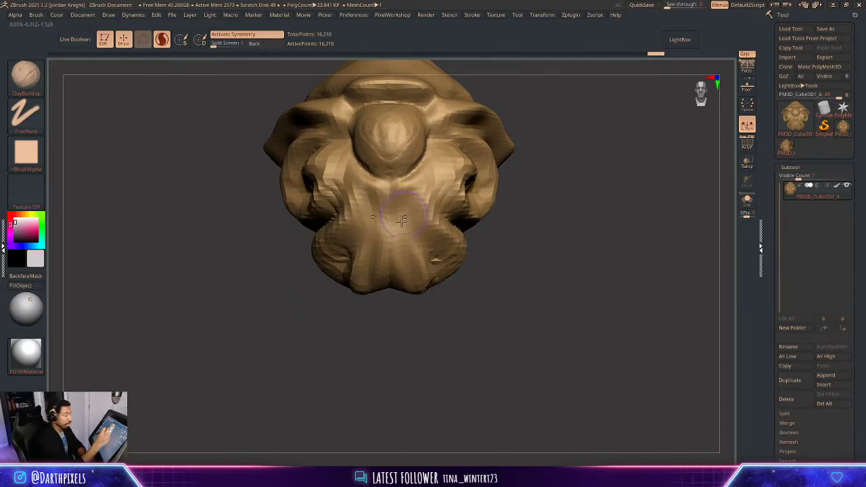
{"action": "key", "text": "b"}
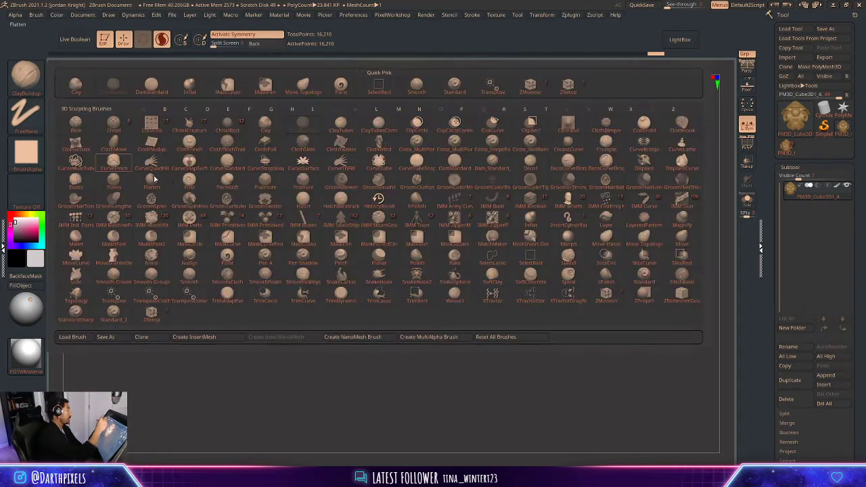
{"action": "left_click", "coordinate": [318, 90]}
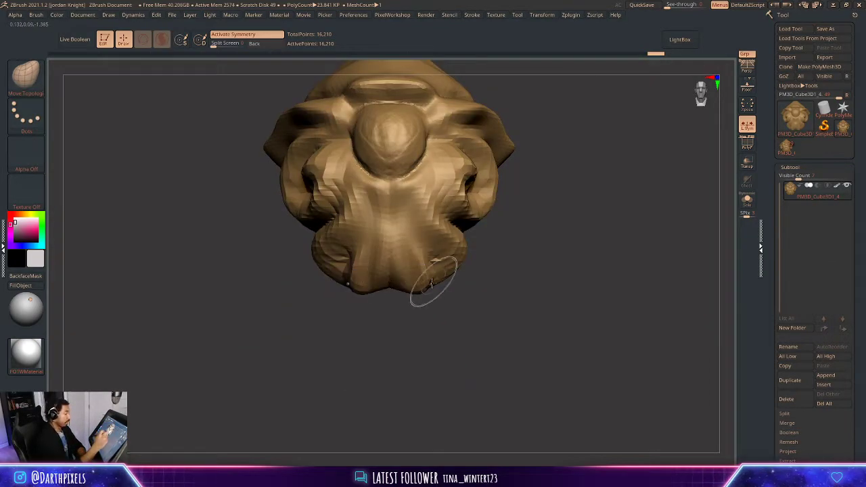
{"action": "left_click", "coordinate": [32, 77], "text": "ctrl+shift"}
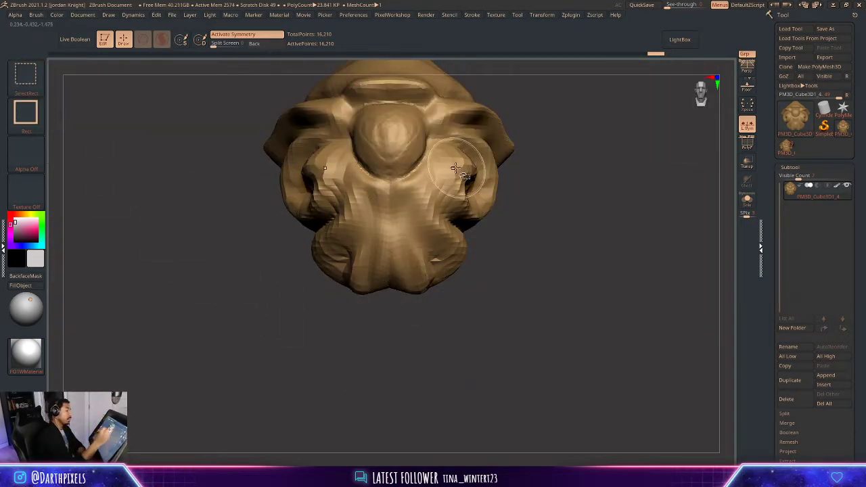
{"action": "left_click", "coordinate": [30, 78], "text": "ctrl+shift"}
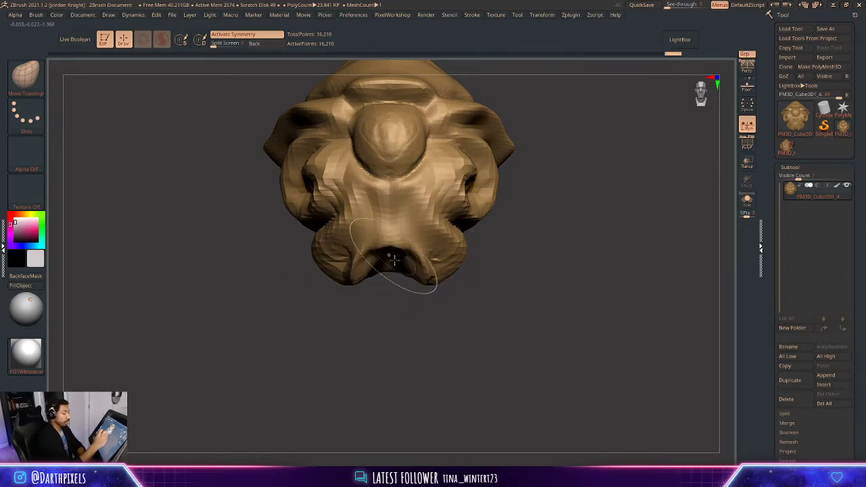
{"action": "key", "text": "space"}
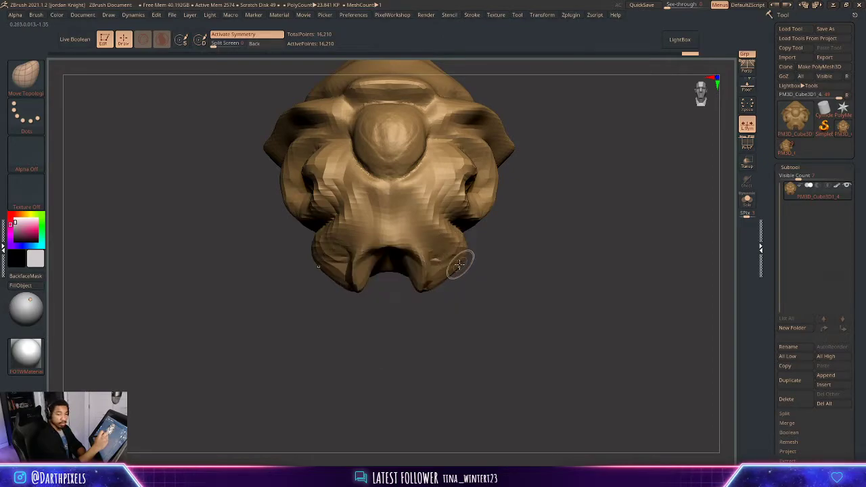
- Examine the ornament's side wings, scrolls and underside from several angles
{"action": "right_click", "coordinate": [460, 262]}
{"action": "mouse_move", "coordinate": [461, 260]}
{"action": "right_mouse_down"}
{"action": "mouse_move", "coordinate": [494, 222]}
{"action": "mouse_move", "coordinate": [467, 214]}
{"action": "mouse_move", "coordinate": [460, 257]}
{"action": "right_mouse_up"}
{"action": "right_click", "coordinate": [466, 213]}
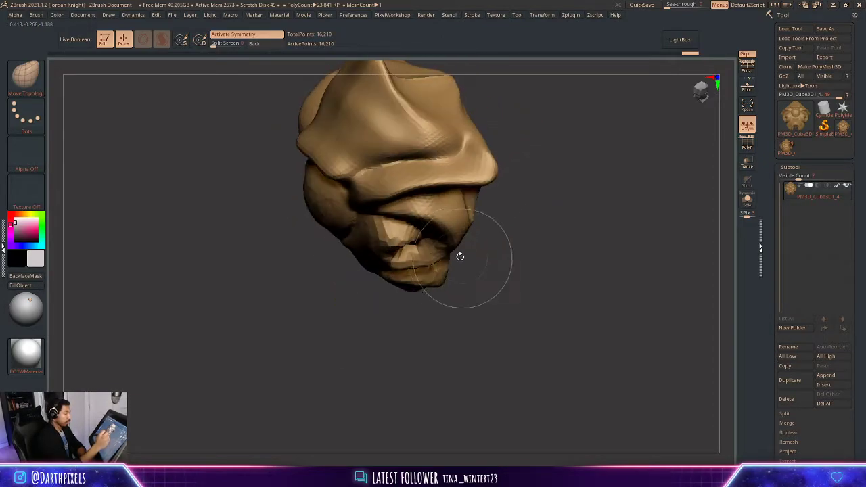
{"action": "right_click_drag", "start_coordinate": [345, 325], "coordinate": [396, 309]}
{"action": "right_click", "coordinate": [397, 310]}
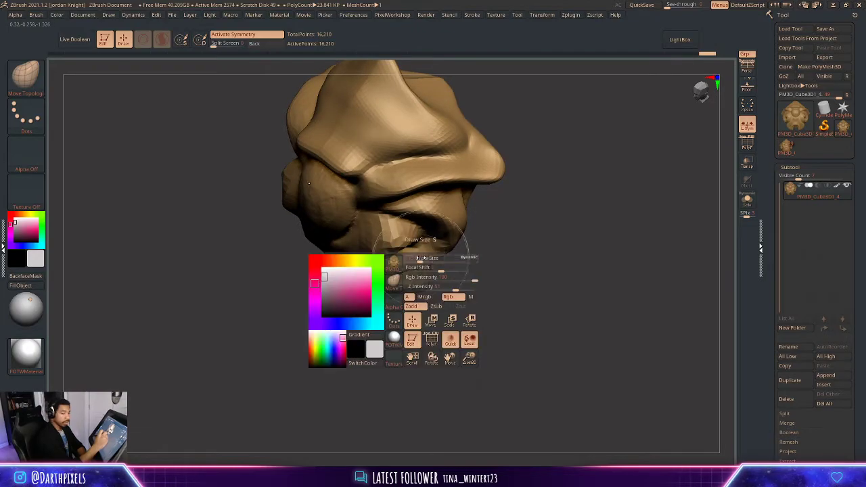
{"action": "right_click_drag", "start_coordinate": [481, 279], "coordinate": [491, 258]}
{"action": "right_click_drag", "start_coordinate": [429, 262], "coordinate": [474, 232]}
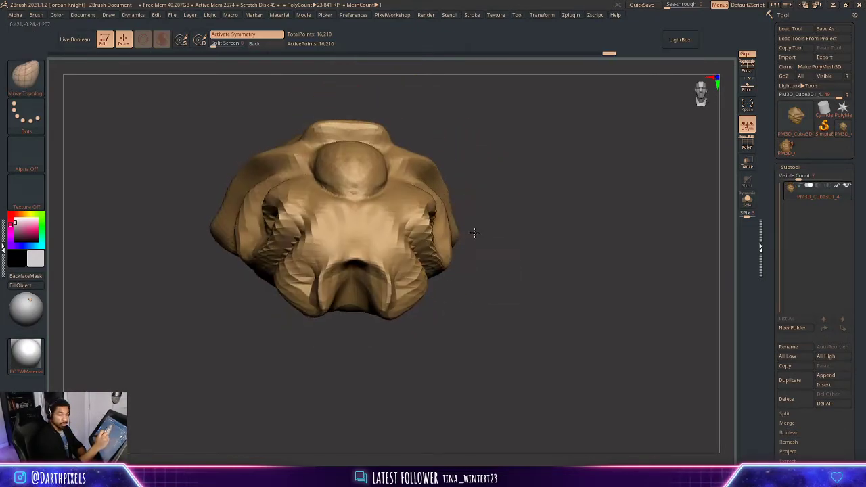
{"action": "right_click_drag", "start_coordinate": [430, 203], "coordinate": [457, 183]}
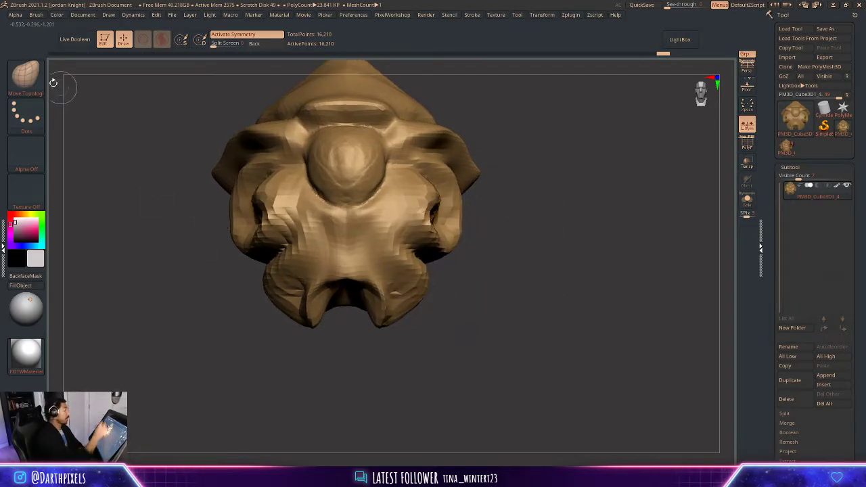
- Carve a groove along the inner edge of the side scrolls with the DamStandard brush, separating them from the central panel
{"action": "key", "text": "b"}
{"action": "key", "text": "d"}
{"action": "key", "text": "s"}
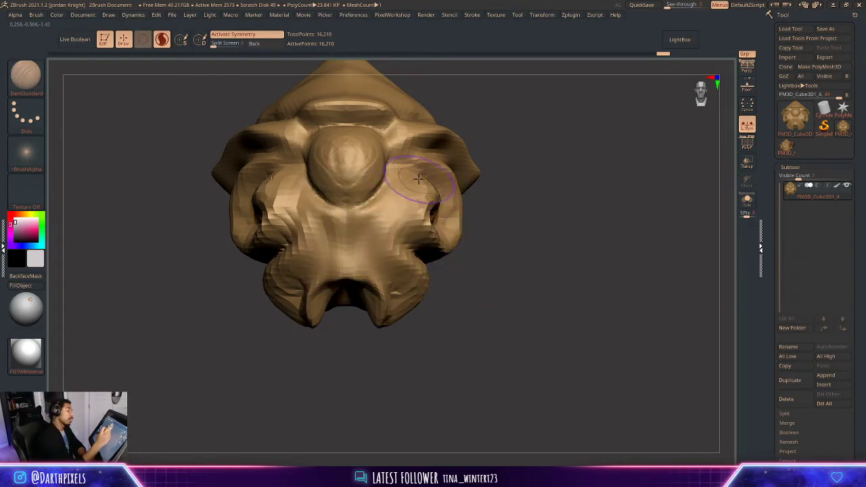
{"action": "mouse_move", "coordinate": [418, 178]}
{"action": "left_mouse_down"}
{"action": "mouse_move", "coordinate": [392, 183]}
{"action": "mouse_move", "coordinate": [372, 226]}
{"action": "left_mouse_up"}
{"action": "right_click_drag", "start_coordinate": [474, 159], "coordinate": [406, 176]}
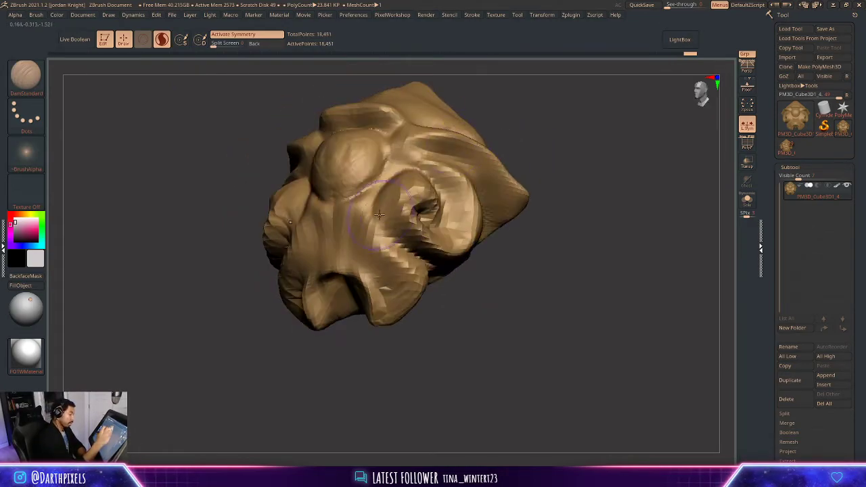
{"action": "left_click_drag", "start_coordinate": [379, 215], "coordinate": [391, 231]}
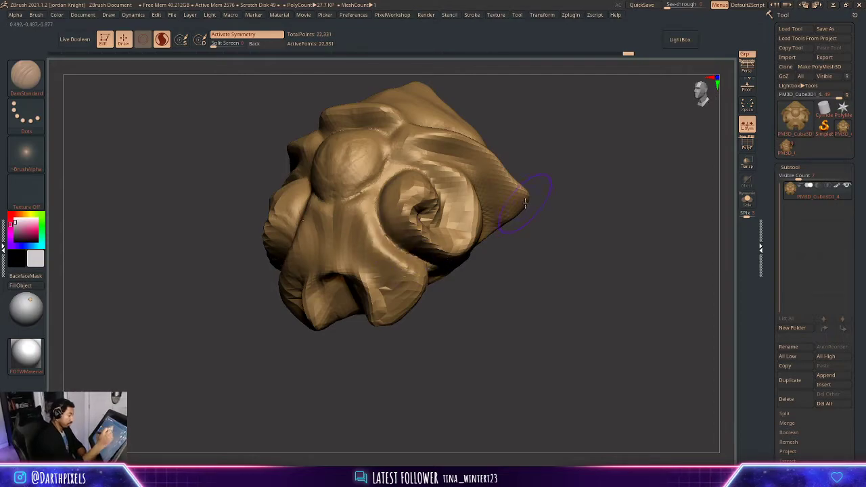
{"action": "left_click_drag", "start_coordinate": [541, 202], "coordinate": [595, 187], "text": "shift"}
- Adjust the DamStandard brush size and carve the spiral inside the side scrolls, defining the inner coil and its rim
{"action": "mouse_move", "coordinate": [675, 202]}
{"action": "left_mouse_down", "text": "alt"}
{"action": "mouse_move", "coordinate": [549, 143]}
{"action": "mouse_move", "coordinate": [597, 211]}
{"action": "mouse_move", "coordinate": [565, 240]}
{"action": "left_mouse_up", "text": "alt"}
{"action": "key", "text": "space"}
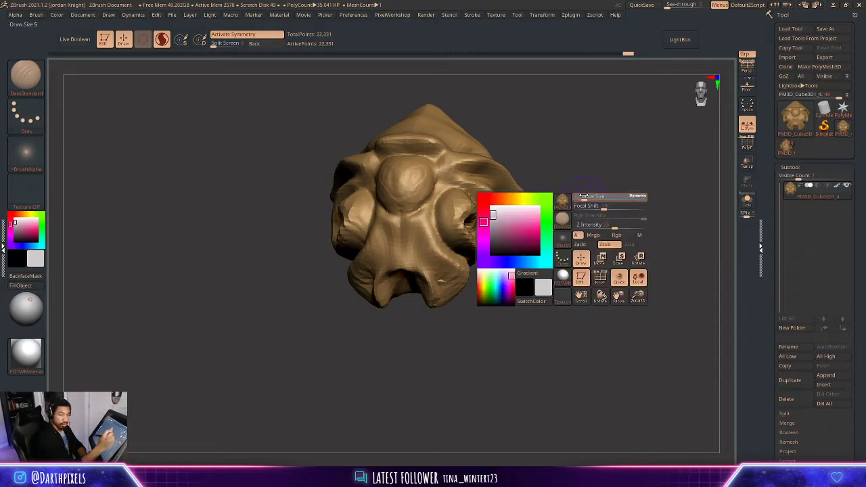
{"action": "left_click_drag", "start_coordinate": [595, 186], "coordinate": [606, 203], "text": "alt"}
{"action": "mouse_move", "coordinate": [606, 203]}
{"action": "left_mouse_down"}
{"action": "mouse_move", "coordinate": [387, 228]}
{"action": "mouse_move", "coordinate": [411, 225]}
{"action": "left_mouse_up"}
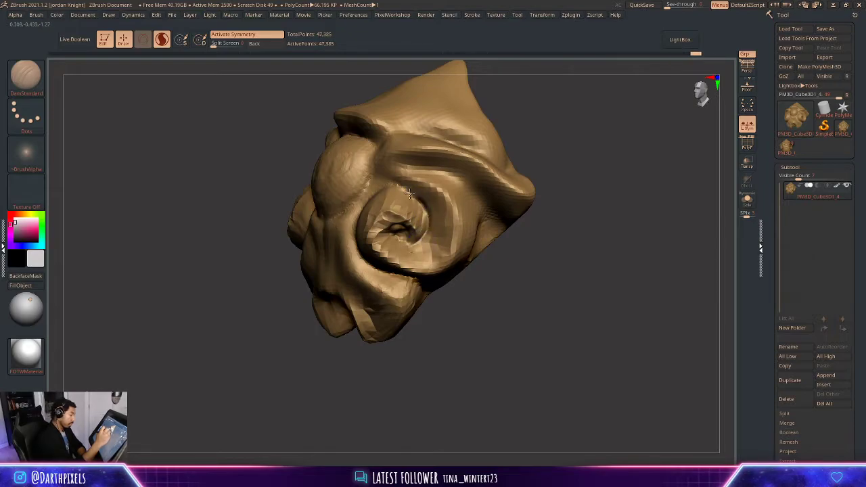
{"action": "left_click_drag", "start_coordinate": [409, 194], "coordinate": [413, 197]}
{"action": "mouse_move", "coordinate": [567, 156]}
{"action": "left_mouse_down"}
{"action": "mouse_move", "coordinate": [607, 166]}
{"action": "mouse_move", "coordinate": [558, 169]}
{"action": "left_mouse_up"}
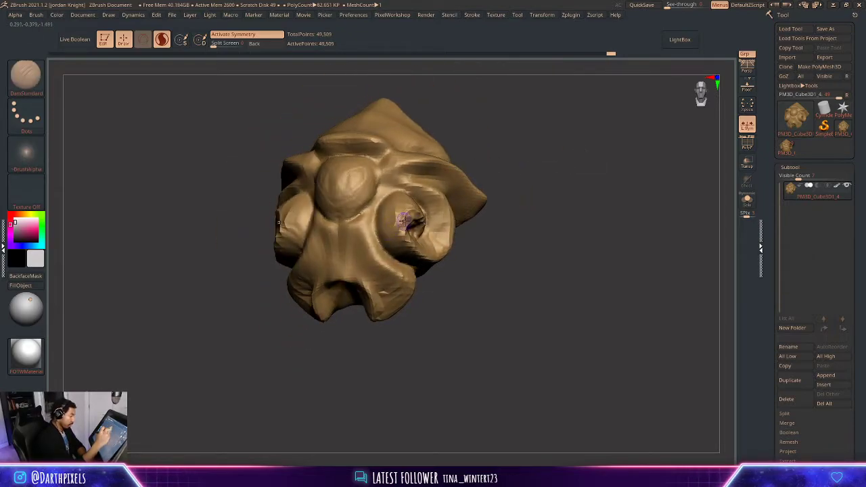
{"action": "left_click_drag", "start_coordinate": [400, 223], "coordinate": [401, 235]}
{"action": "left_click_drag", "start_coordinate": [551, 198], "coordinate": [477, 197]}
{"action": "left_click_drag", "start_coordinate": [427, 237], "coordinate": [410, 247]}
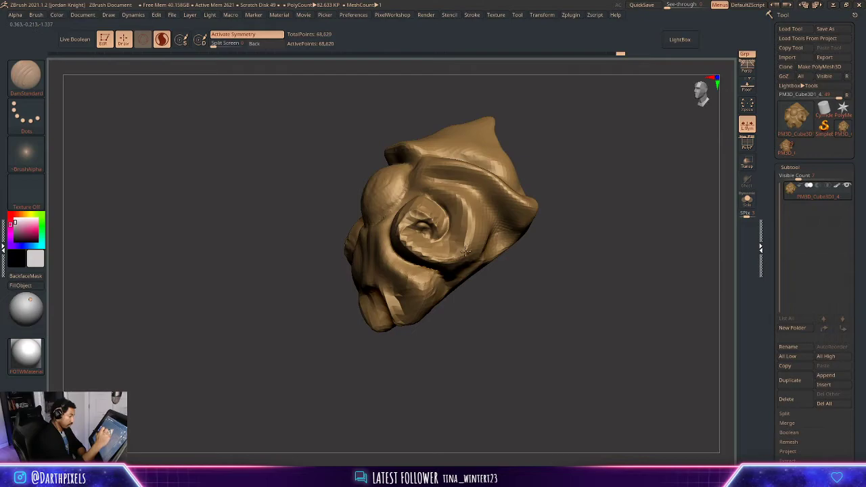
{"action": "left_click_drag", "start_coordinate": [585, 144], "coordinate": [431, 187]}
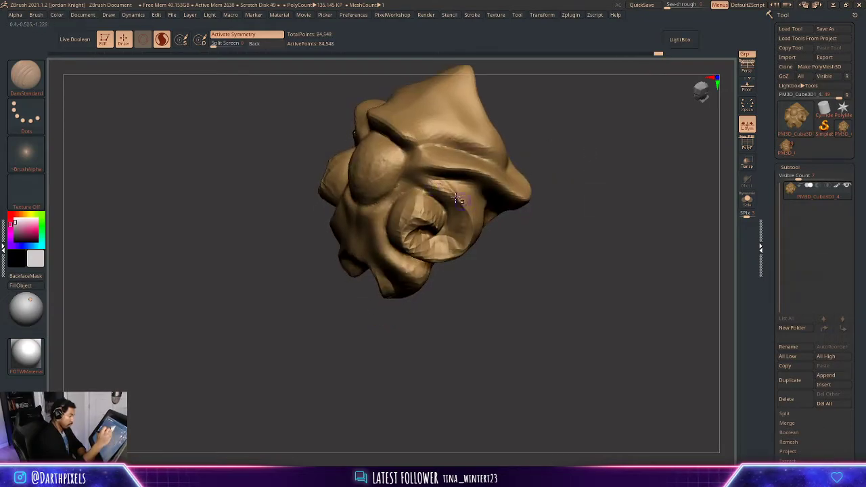
{"action": "left_click_drag", "start_coordinate": [532, 174], "coordinate": [550, 160], "text": "shift"}
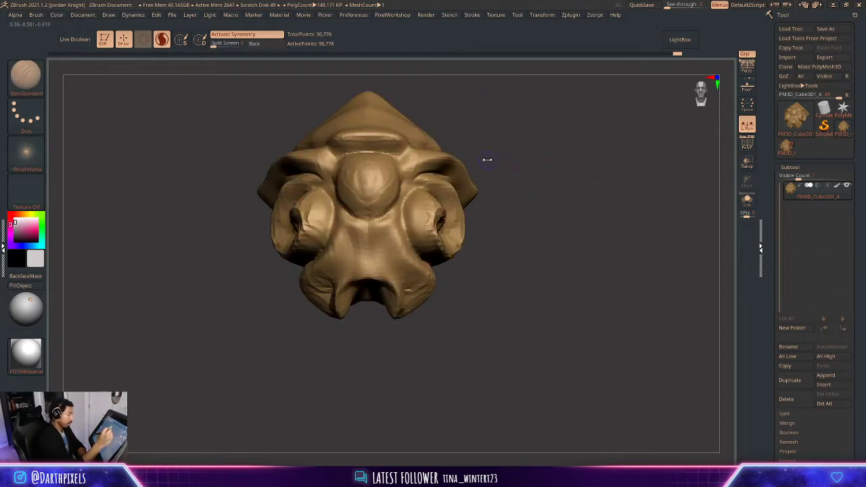
- Deepen the crease between the top of the scrolls and the raised band above them with DamStandard
{"action": "left_click_drag", "start_coordinate": [487, 160], "coordinate": [509, 161]}
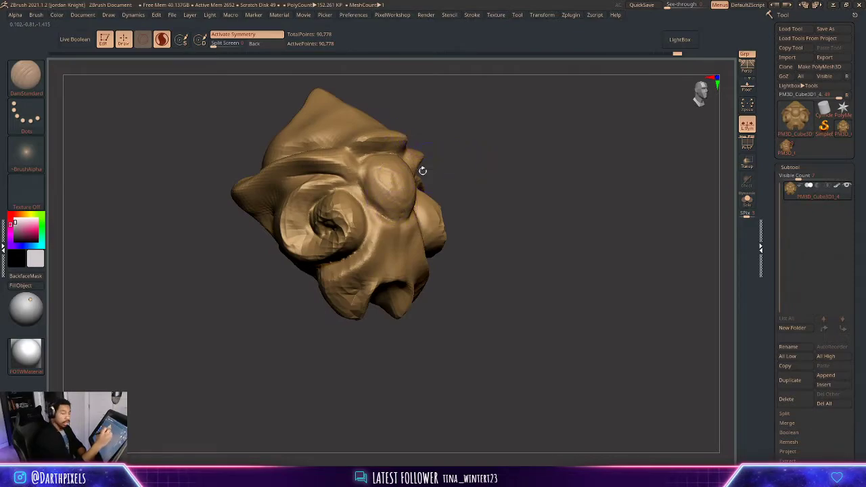
{"action": "left_click_drag", "start_coordinate": [333, 179], "coordinate": [340, 180]}
{"action": "left_click_drag", "start_coordinate": [449, 120], "coordinate": [479, 128]}
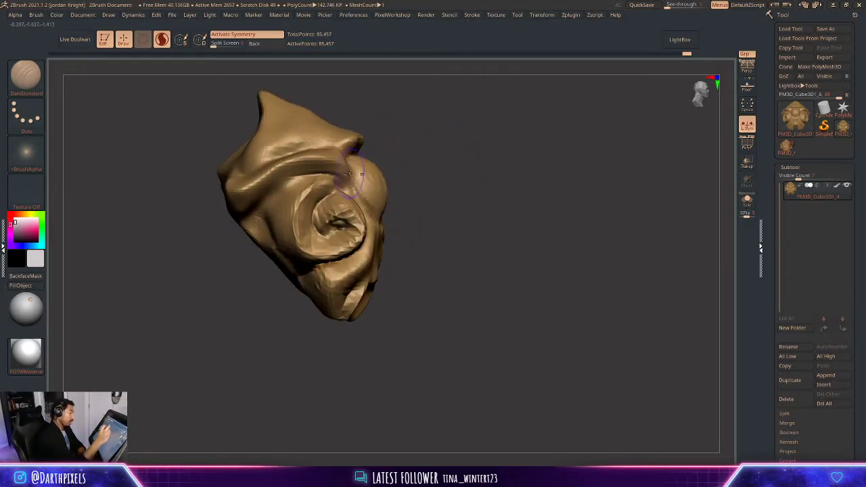
{"action": "left_click_drag", "start_coordinate": [339, 177], "coordinate": [322, 183]}
- Fill out the sides of the pointed crest and pull the wing tips down with the Move Topological brush
{"action": "key", "text": "space"}
{"action": "left_click", "coordinate": [34, 85]}
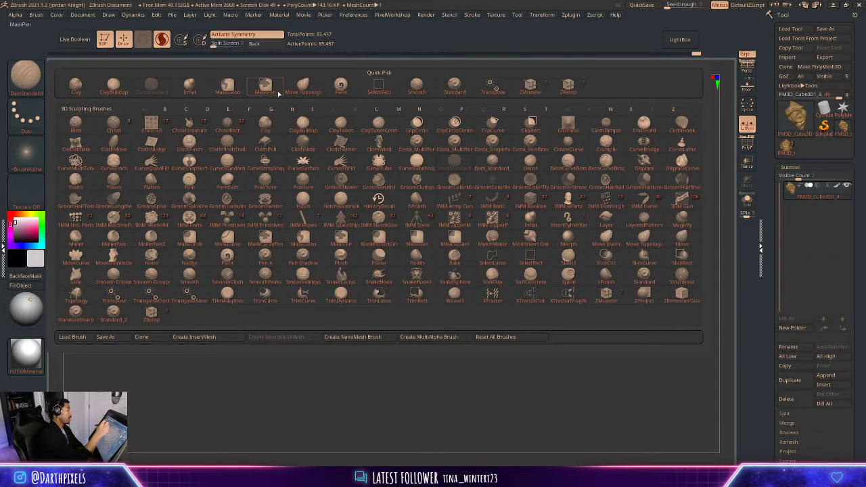
{"action": "left_click", "coordinate": [293, 90]}
{"action": "key", "text": "space"}
{"action": "left_click_drag", "start_coordinate": [256, 202], "coordinate": [255, 212]}
{"action": "mouse_move", "coordinate": [485, 160]}
{"action": "left_mouse_down"}
{"action": "mouse_move", "coordinate": [446, 160]}
{"action": "mouse_move", "coordinate": [503, 161]}
{"action": "mouse_move", "coordinate": [487, 152]}
{"action": "mouse_move", "coordinate": [361, 180]}
{"action": "mouse_move", "coordinate": [407, 186]}
{"action": "left_mouse_up"}
{"action": "left_click_drag", "start_coordinate": [350, 191], "coordinate": [342, 248]}
{"action": "left_click_drag", "start_coordinate": [292, 231], "coordinate": [265, 257]}
{"action": "key", "text": "space"}
{"action": "key", "text": "space"}
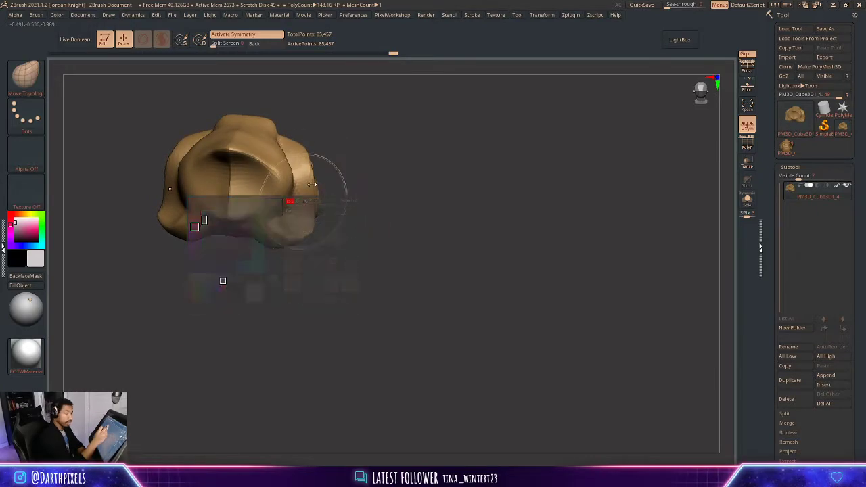
{"action": "mouse_move", "coordinate": [404, 153]}
{"action": "left_mouse_down"}
{"action": "mouse_move", "coordinate": [400, 129]}
{"action": "mouse_move", "coordinate": [448, 166]}
{"action": "mouse_move", "coordinate": [503, 185]}
{"action": "mouse_move", "coordinate": [500, 178]}
{"action": "mouse_move", "coordinate": [539, 177]}
{"action": "mouse_move", "coordinate": [518, 172]}
{"action": "mouse_move", "coordinate": [542, 220]}
{"action": "left_mouse_up"}
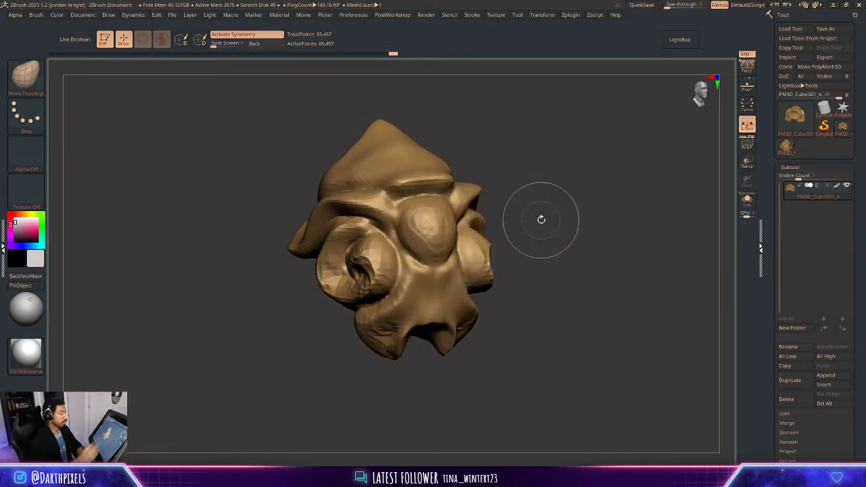
- Round the crest's outline and the back of the side wings with Move Topological, tucking the wings closer to the scrolls
{"action": "mouse_move", "coordinate": [486, 144]}
{"action": "left_mouse_down"}
{"action": "mouse_move", "coordinate": [473, 212]}
{"action": "mouse_move", "coordinate": [395, 257]}
{"action": "left_mouse_up"}
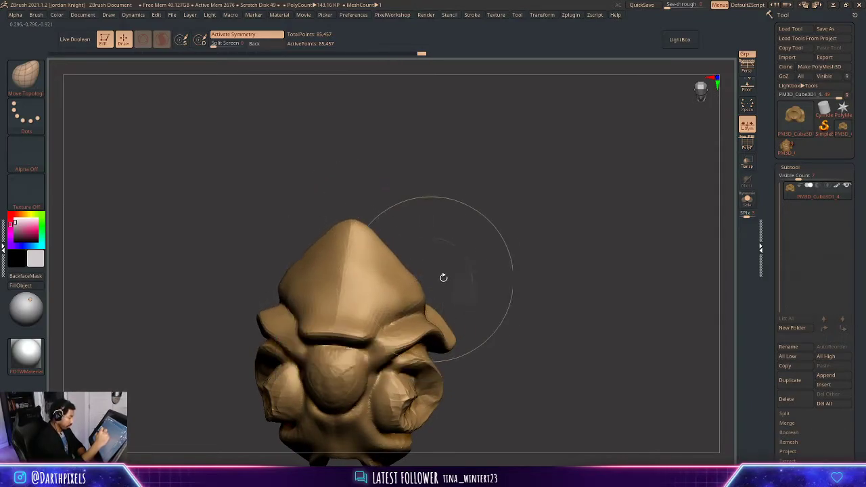
{"action": "right_click", "coordinate": [456, 261]}
{"action": "mouse_move", "coordinate": [443, 277]}
{"action": "left_mouse_down"}
{"action": "mouse_move", "coordinate": [456, 261]}
{"action": "mouse_move", "coordinate": [451, 196]}
{"action": "mouse_move", "coordinate": [413, 247]}
{"action": "left_mouse_up"}
{"action": "right_click", "coordinate": [409, 258]}
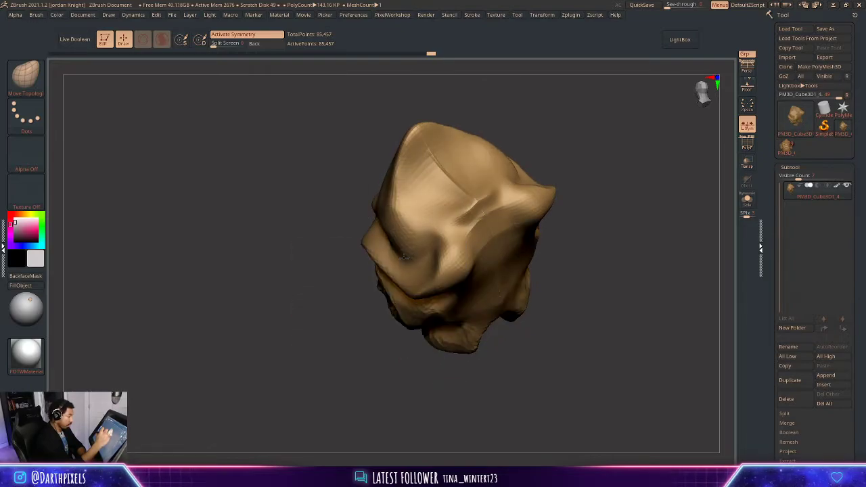
{"action": "mouse_move", "coordinate": [326, 263]}
{"action": "left_mouse_down"}
{"action": "mouse_move", "coordinate": [419, 178]}
{"action": "mouse_move", "coordinate": [423, 196]}
{"action": "mouse_move", "coordinate": [366, 186]}
{"action": "mouse_move", "coordinate": [381, 222]}
{"action": "mouse_move", "coordinate": [450, 190]}
{"action": "mouse_move", "coordinate": [250, 234]}
{"action": "left_mouse_up"}
{"action": "right_click", "coordinate": [419, 180]}
{"action": "right_click", "coordinate": [421, 189]}
{"action": "right_click", "coordinate": [365, 186]}
{"action": "right_click", "coordinate": [450, 189]}
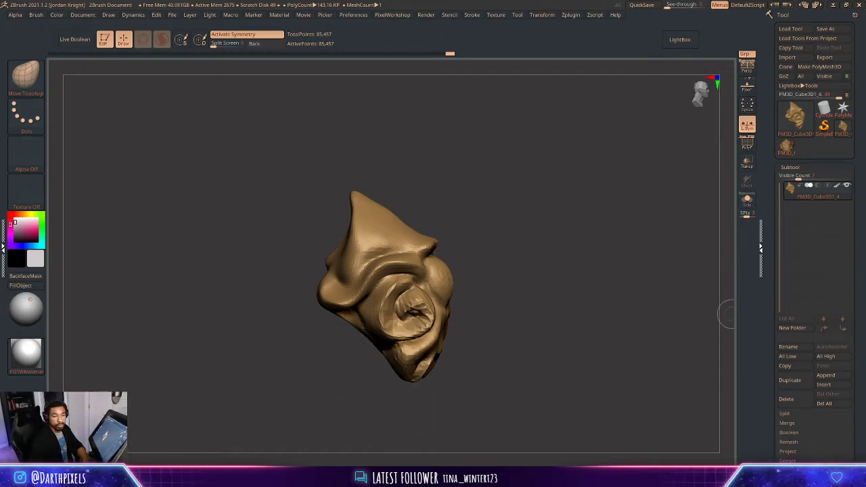
- Switch to the Move brush at a larger draw size for reshaping the front of the ornament
{"action": "mouse_move", "coordinate": [474, 230]}
{"action": "left_mouse_down"}
{"action": "mouse_move", "coordinate": [481, 222]}
{"action": "mouse_move", "coordinate": [491, 248]}
{"action": "mouse_move", "coordinate": [518, 221]}
{"action": "mouse_move", "coordinate": [502, 218]}
{"action": "mouse_move", "coordinate": [503, 240]}
{"action": "left_mouse_up"}
{"action": "key", "text": "space"}
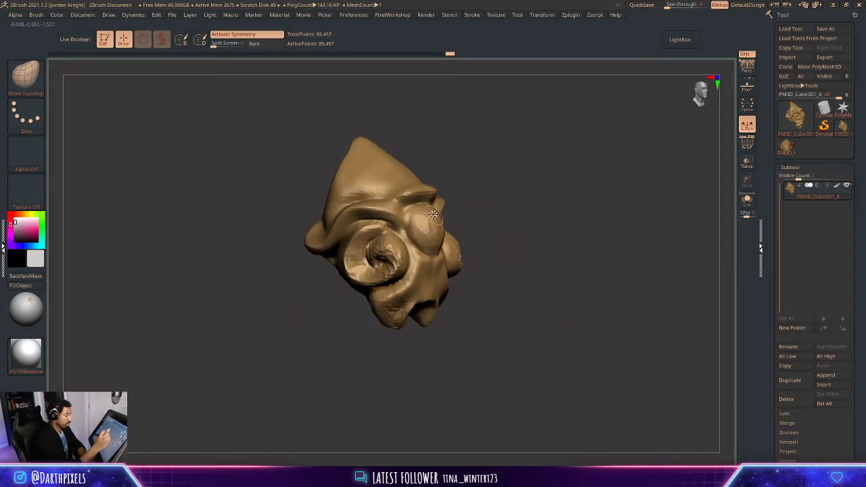
{"action": "key", "text": "space"}
{"action": "mouse_move", "coordinate": [434, 216]}
{"action": "left_mouse_down"}
{"action": "mouse_move", "coordinate": [510, 190]}
{"action": "mouse_move", "coordinate": [459, 216]}
{"action": "left_mouse_up"}
{"action": "key", "text": "space"}
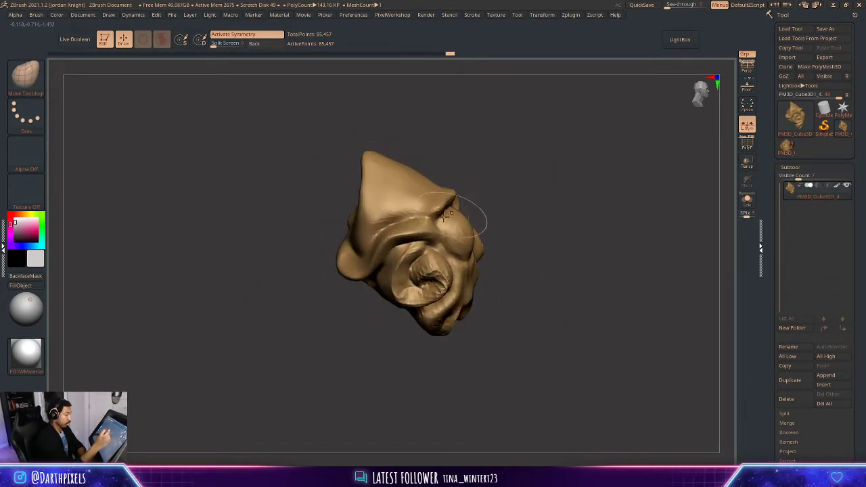
{"action": "key", "text": "space"}
{"action": "key", "text": "b"}
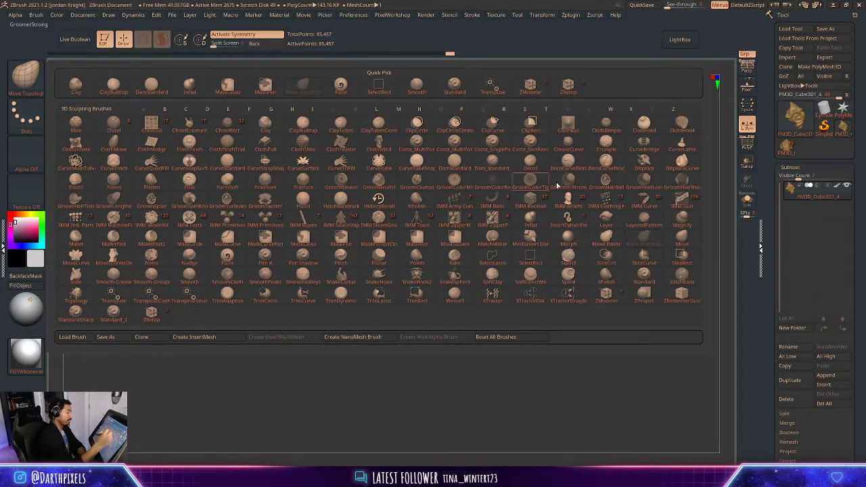
{"action": "left_click", "coordinate": [679, 237]}
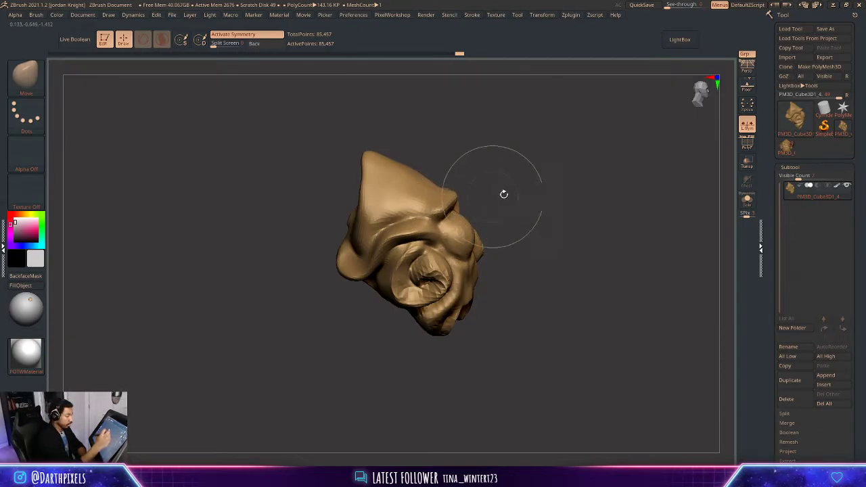
{"action": "mouse_move", "coordinate": [504, 194]}
{"action": "left_mouse_down"}
{"action": "mouse_move", "coordinate": [499, 186]}
{"action": "mouse_move", "coordinate": [514, 210]}
{"action": "left_mouse_up"}
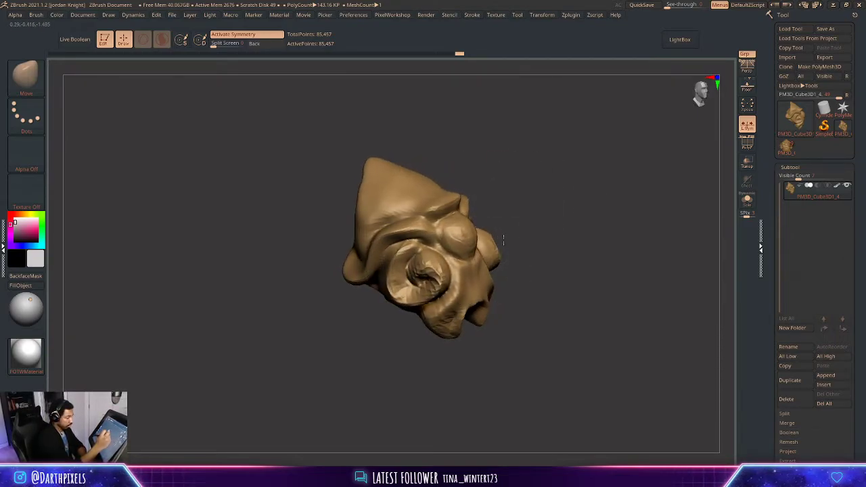
{"action": "mouse_move", "coordinate": [503, 241]}
{"action": "left_mouse_down"}
{"action": "mouse_move", "coordinate": [516, 237]}
{"action": "mouse_move", "coordinate": [532, 178]}
{"action": "mouse_move", "coordinate": [539, 200]}
{"action": "mouse_move", "coordinate": [489, 171]}
{"action": "left_mouse_up"}
{"action": "left_click_drag", "start_coordinate": [607, 120], "coordinate": [590, 145], "text": "alt"}
{"action": "right_click", "coordinate": [541, 207]}
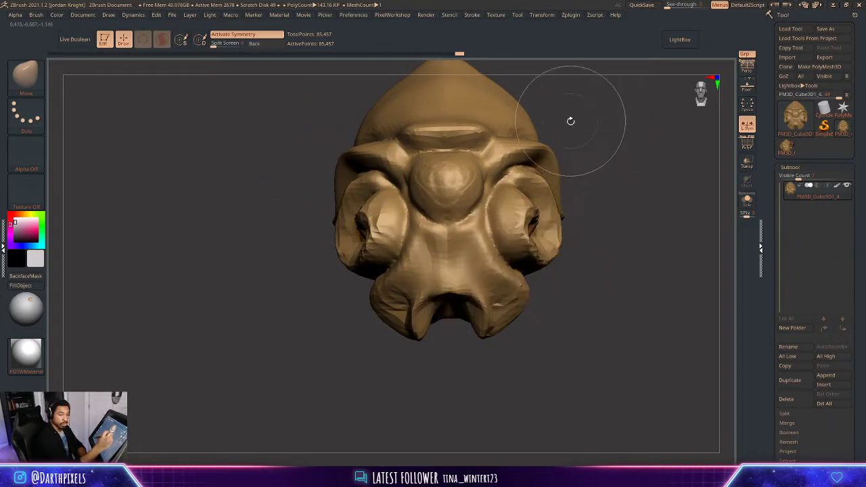
- Adjust the outer edge of the spiral cheeks with the Move brush
{"action": "right_click", "coordinate": [533, 216]}
{"action": "left_click_drag", "start_coordinate": [537, 215], "coordinate": [531, 213]}
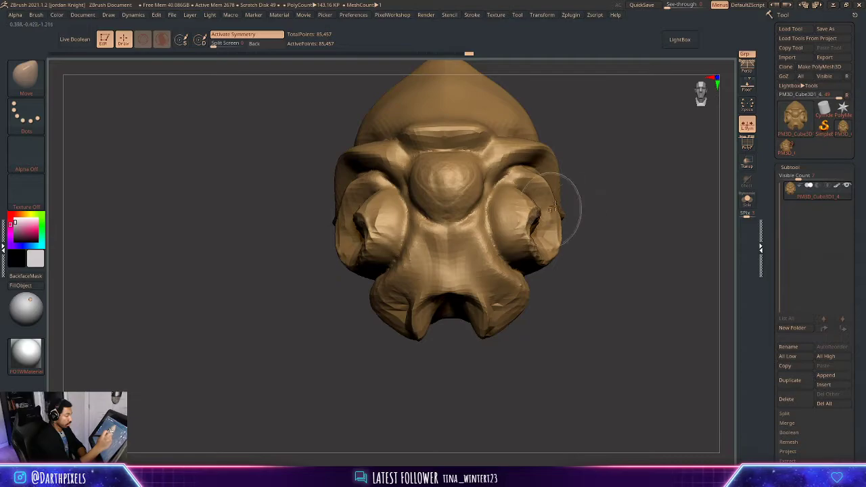
{"action": "mouse_move", "coordinate": [570, 193]}
{"action": "left_mouse_down"}
{"action": "mouse_move", "coordinate": [566, 179]}
{"action": "mouse_move", "coordinate": [554, 211]}
{"action": "mouse_move", "coordinate": [537, 201]}
{"action": "left_mouse_up"}
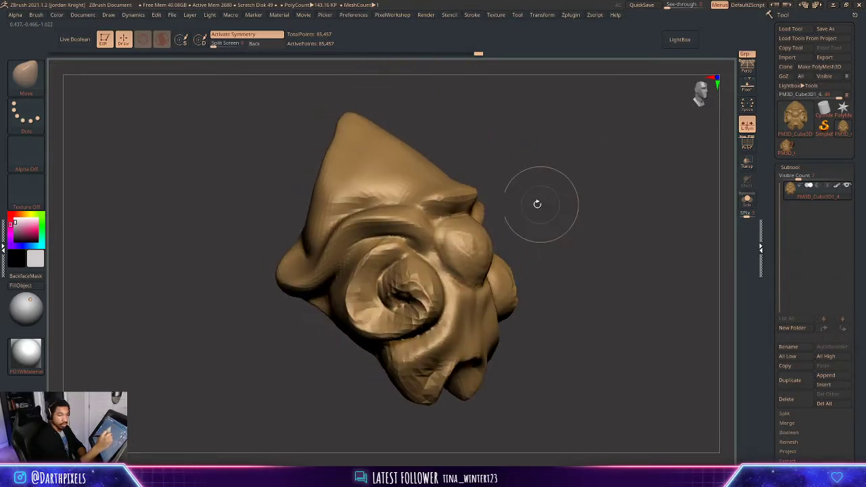
- Define the brow ridge above the central bulb with the DamStandard brush and smooth its surface
{"action": "left_click", "coordinate": [25, 74]}
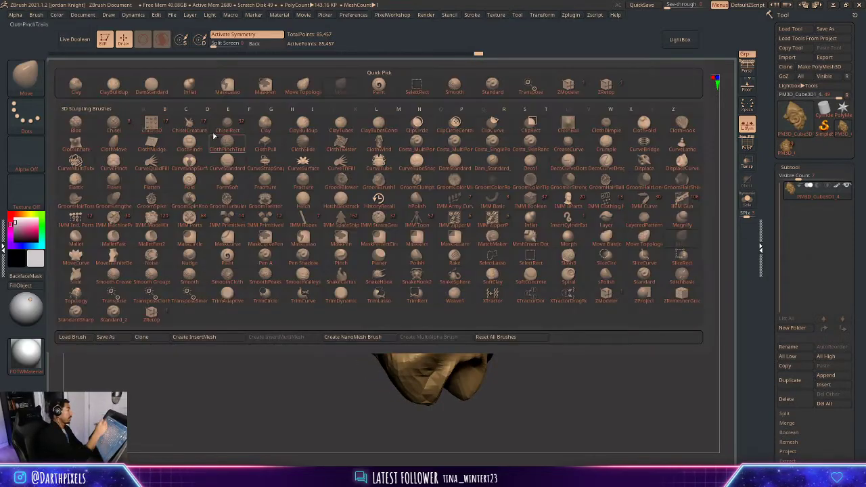
{"action": "left_click", "coordinate": [144, 86]}
{"action": "left_click_drag", "start_coordinate": [524, 149], "coordinate": [402, 253]}
{"action": "key", "text": "ctrl+z"}
{"action": "key", "text": "space"}
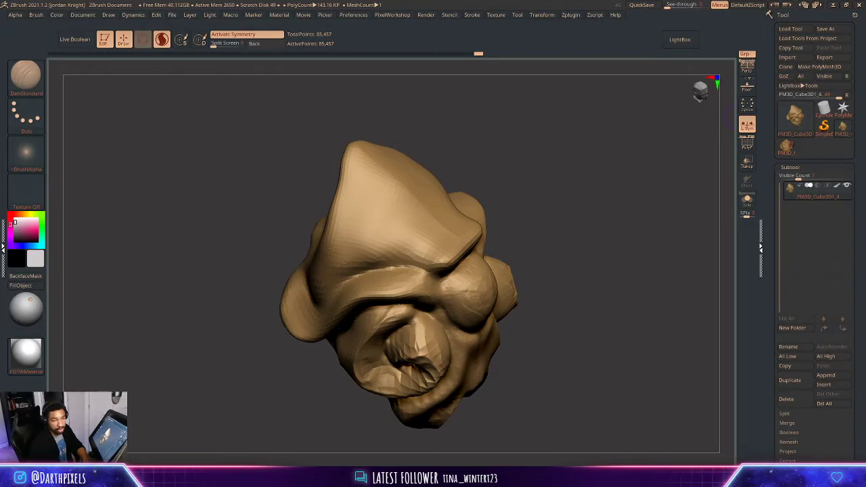
{"action": "mouse_move", "coordinate": [536, 203]}
{"action": "left_mouse_down"}
{"action": "mouse_move", "coordinate": [537, 186]}
{"action": "mouse_move", "coordinate": [554, 179]}
{"action": "mouse_move", "coordinate": [554, 166]}
{"action": "mouse_move", "coordinate": [488, 229]}
{"action": "left_mouse_up"}
{"action": "right_click", "coordinate": [422, 292]}
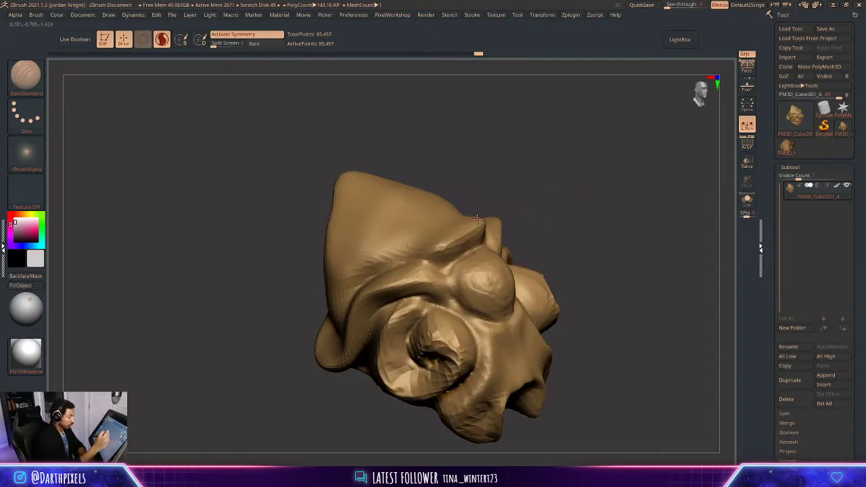
{"action": "right_click", "coordinate": [463, 236]}
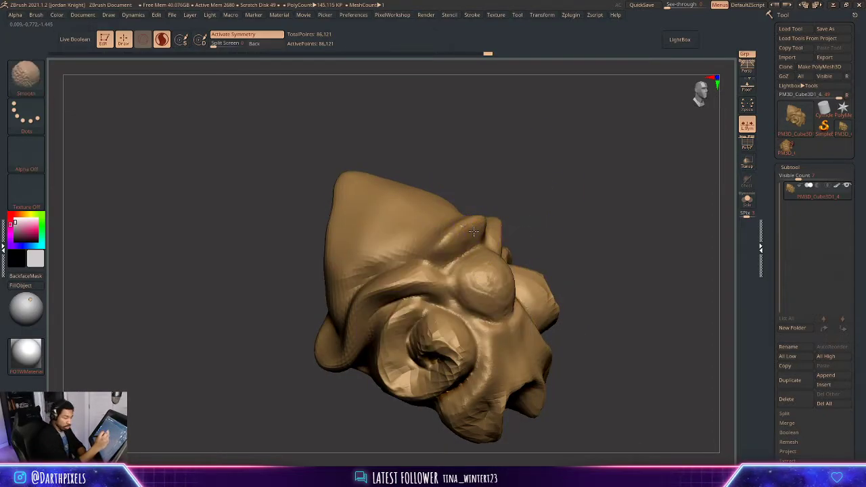
{"action": "left_click_drag", "start_coordinate": [463, 234], "coordinate": [467, 247], "text": "shift"}
{"action": "right_click", "coordinate": [464, 250]}
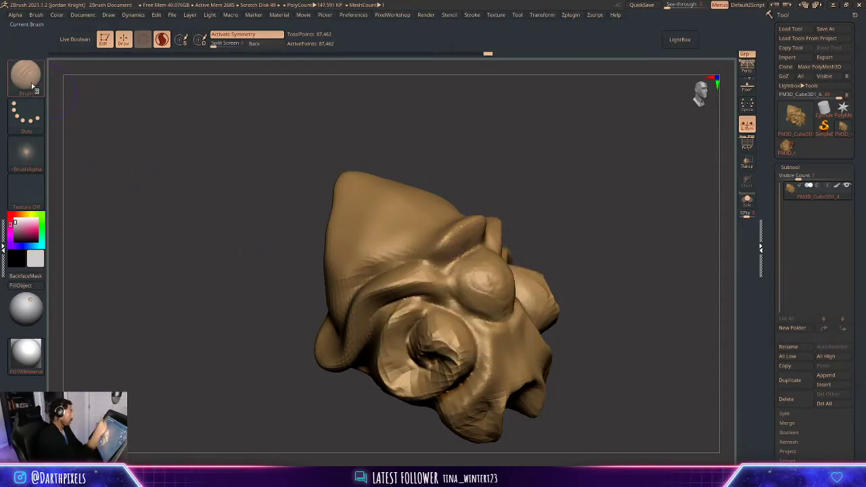
- Build up the brow band above the central bulb with the ClayBuildup brush
{"action": "key", "text": "b"}
{"action": "key", "text": "c"}
{"action": "key", "text": "b"}
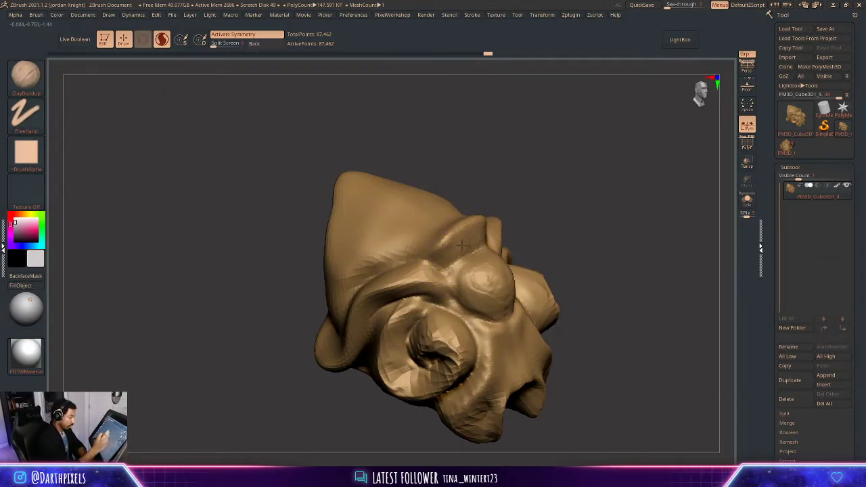
{"action": "left_click_drag", "start_coordinate": [466, 236], "coordinate": [472, 233]}
{"action": "left_click_drag", "start_coordinate": [569, 193], "coordinate": [521, 199]}
{"action": "right_click", "coordinate": [487, 221]}
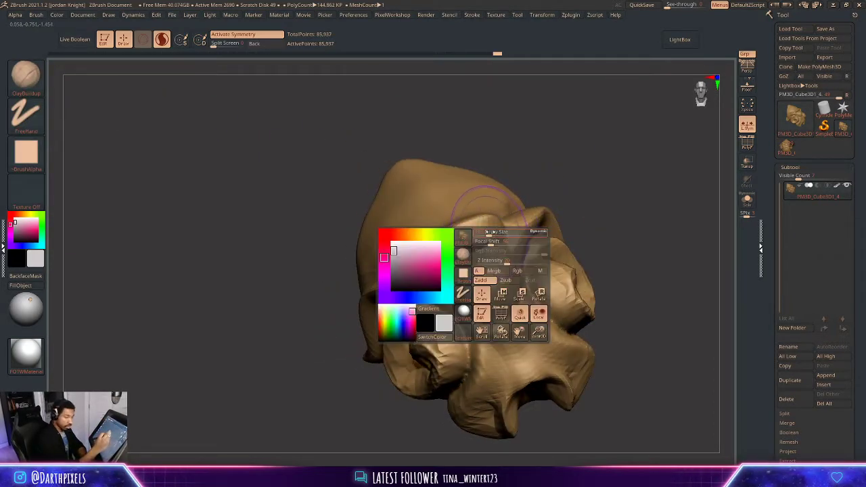
{"action": "left_click_drag", "start_coordinate": [586, 177], "coordinate": [535, 203]}
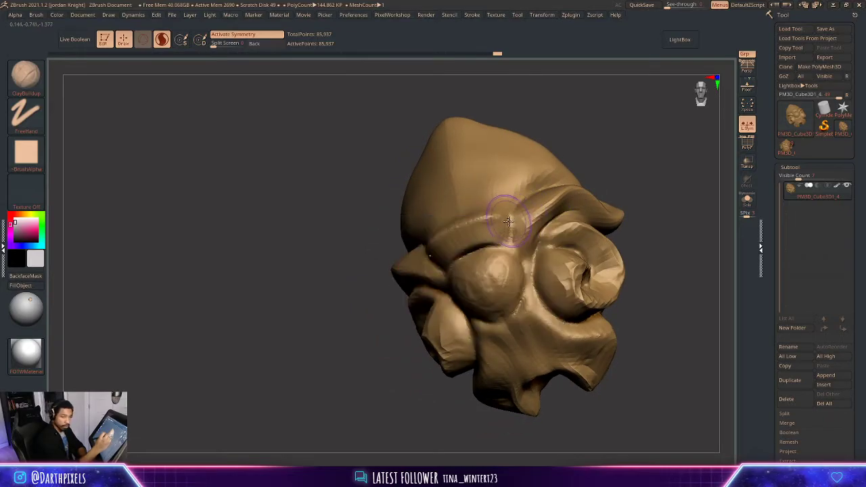
{"action": "left_click_drag", "start_coordinate": [628, 182], "coordinate": [610, 181]}
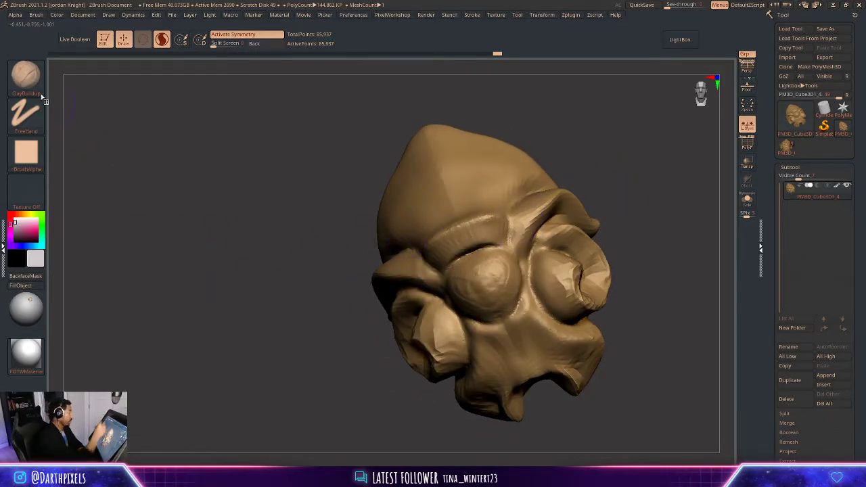
- Pull the brow band's upper edge upward into a taller arch with the Move brush
{"action": "key", "text": "b"}
{"action": "left_click", "coordinate": [350, 90]}
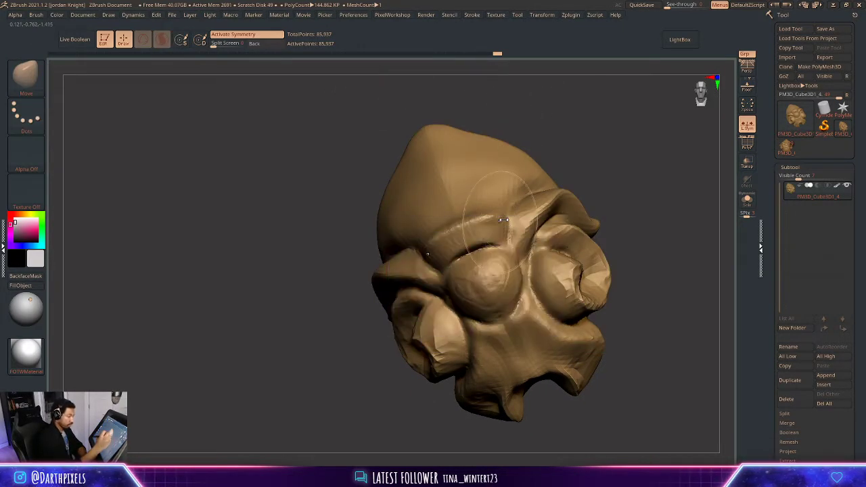
{"action": "left_click_drag", "start_coordinate": [610, 173], "coordinate": [591, 180], "text": "shift"}
{"action": "right_click", "coordinate": [561, 178]}
{"action": "right_click", "coordinate": [461, 251]}
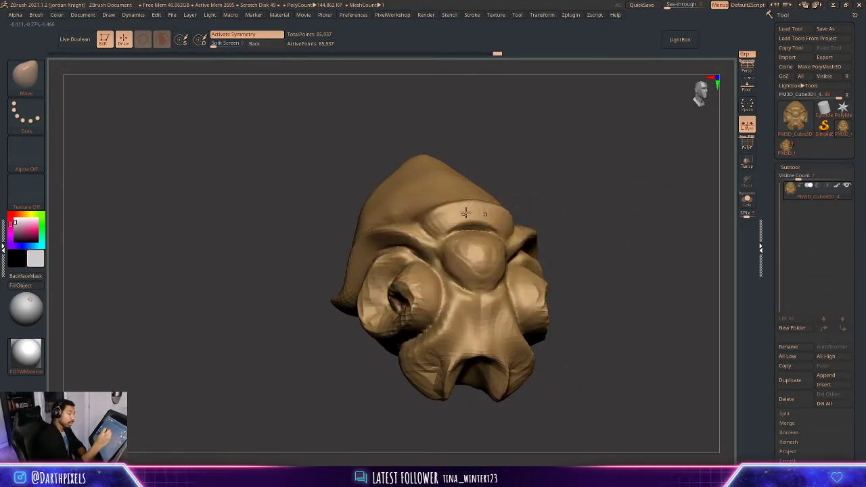
{"action": "right_click", "coordinate": [454, 251]}
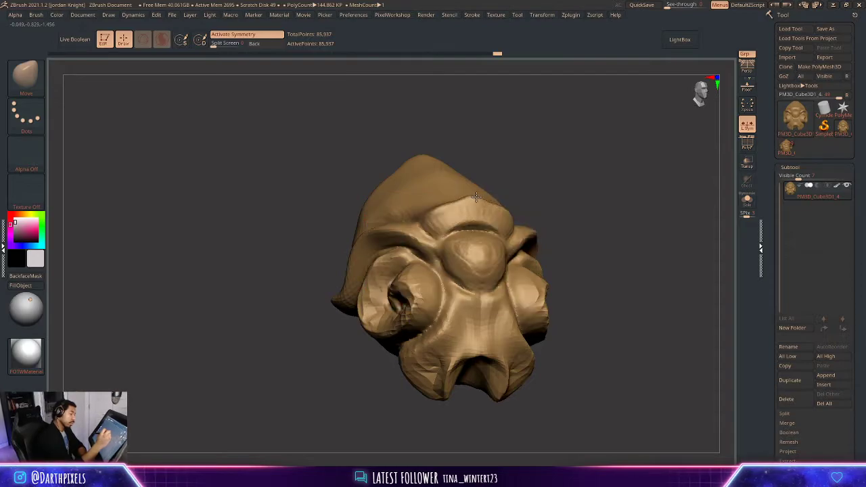
{"action": "left_click_drag", "start_coordinate": [462, 199], "coordinate": [462, 198]}
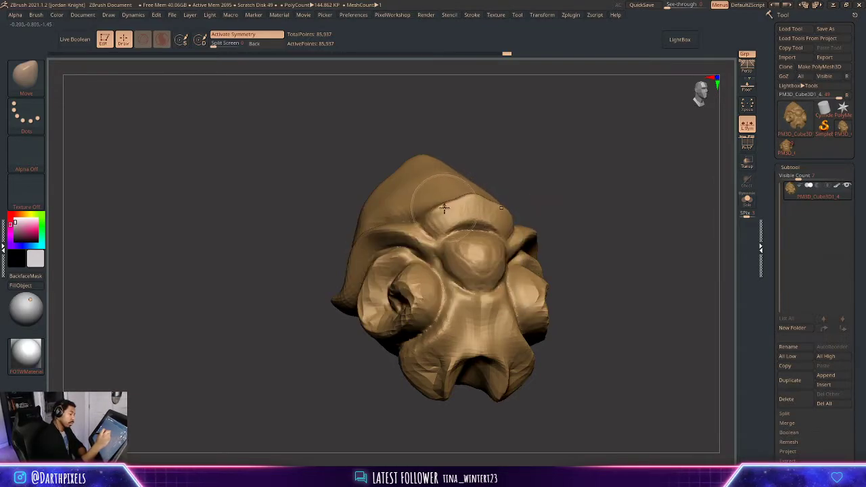
{"action": "right_click", "coordinate": [452, 204]}
{"action": "left_click_drag", "start_coordinate": [428, 221], "coordinate": [431, 217]}
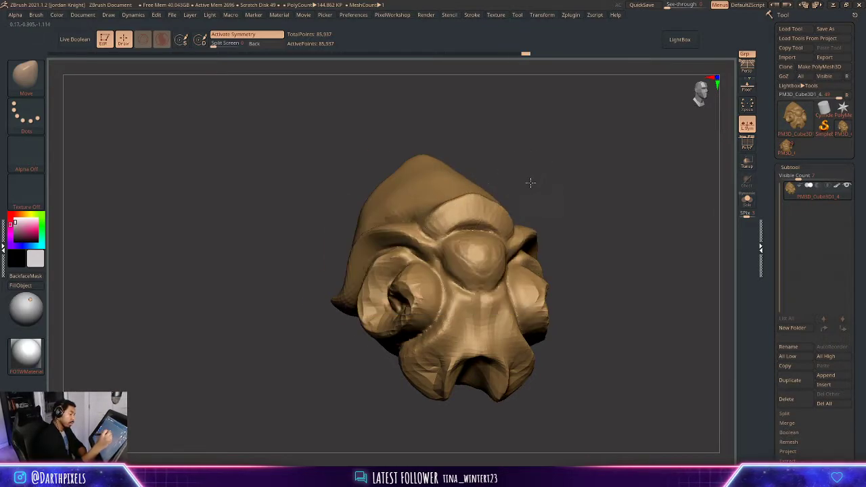
{"action": "mouse_move", "coordinate": [532, 183]}
{"action": "left_mouse_down"}
{"action": "mouse_move", "coordinate": [511, 173]}
{"action": "mouse_move", "coordinate": [562, 180]}
{"action": "mouse_move", "coordinate": [531, 198]}
{"action": "mouse_move", "coordinate": [631, 213]}
{"action": "mouse_move", "coordinate": [636, 177]}
{"action": "mouse_move", "coordinate": [481, 220]}
{"action": "left_mouse_up"}
{"action": "right_click", "coordinate": [626, 190]}
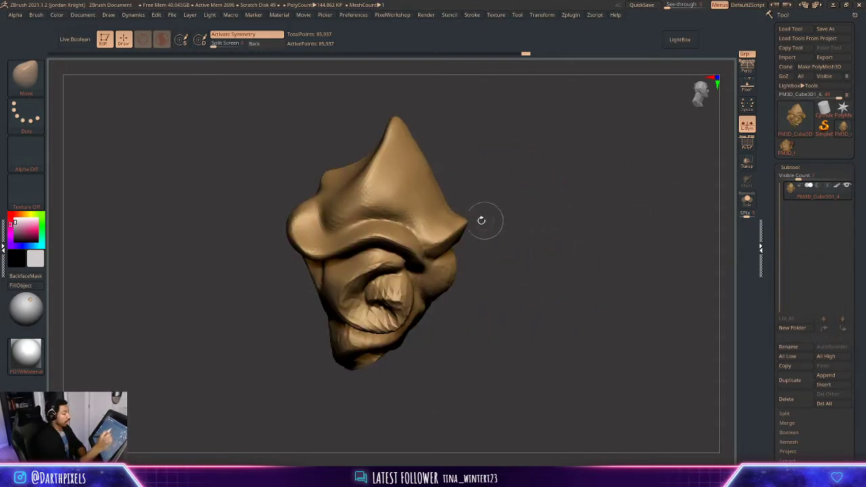
- Carve a long curved crease from the side of the pointed head up across the forehead with the DamStandard brush
{"action": "key", "text": "b"}
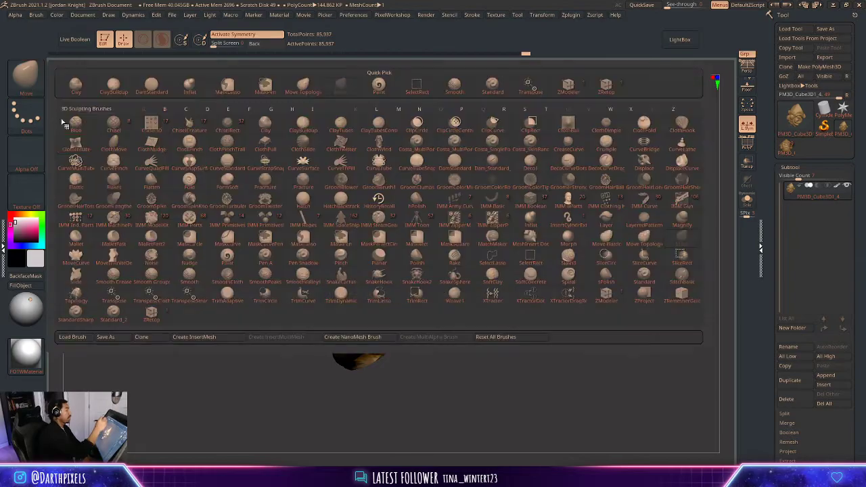
{"action": "left_click", "coordinate": [150, 89]}
{"action": "left_click_drag", "start_coordinate": [391, 145], "coordinate": [371, 211]}
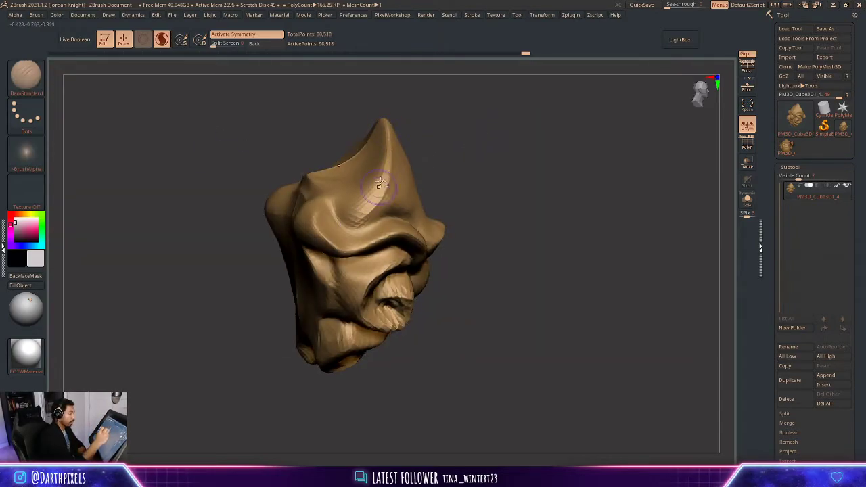
{"action": "mouse_move", "coordinate": [449, 169]}
{"action": "left_mouse_down"}
{"action": "mouse_move", "coordinate": [554, 188]}
{"action": "mouse_move", "coordinate": [541, 180]}
{"action": "left_mouse_up"}
{"action": "key", "text": "space"}
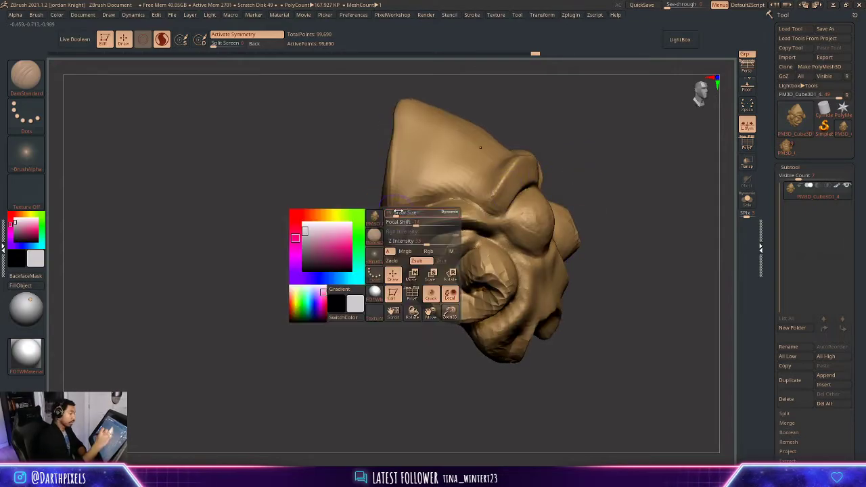
{"action": "left_click_drag", "start_coordinate": [420, 163], "coordinate": [435, 145]}
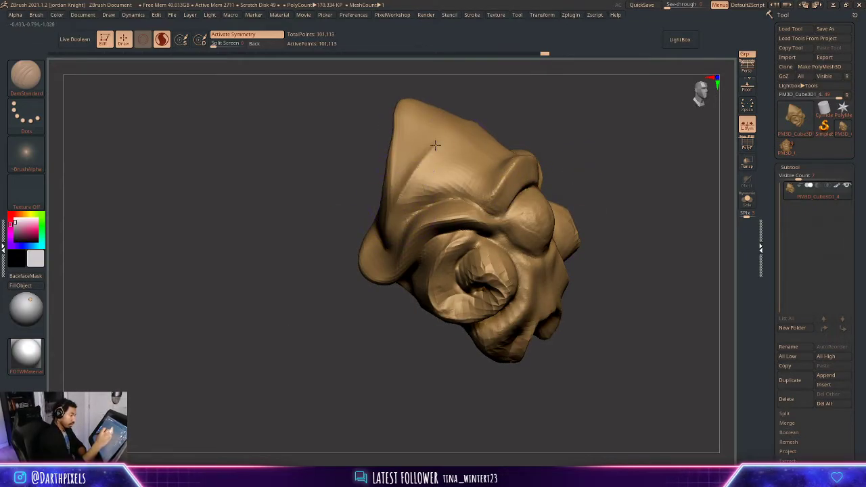
{"action": "mouse_move", "coordinate": [576, 116]}
{"action": "left_mouse_down"}
{"action": "mouse_move", "coordinate": [589, 106]}
{"action": "mouse_move", "coordinate": [564, 145]}
{"action": "mouse_move", "coordinate": [538, 161]}
{"action": "mouse_move", "coordinate": [612, 151]}
{"action": "left_mouse_up"}
{"action": "key", "text": "space"}
{"action": "left_click_drag", "start_coordinate": [613, 151], "coordinate": [599, 142]}
- Carve creases above the side brow and along the seam between the brow band and the central bulb
{"action": "left_click_drag", "start_coordinate": [503, 197], "coordinate": [473, 198]}
{"action": "key", "text": "space"}
{"action": "left_click_drag", "start_coordinate": [595, 178], "coordinate": [541, 189]}
{"action": "key", "text": "space"}
{"action": "left_click_drag", "start_coordinate": [479, 205], "coordinate": [507, 216]}
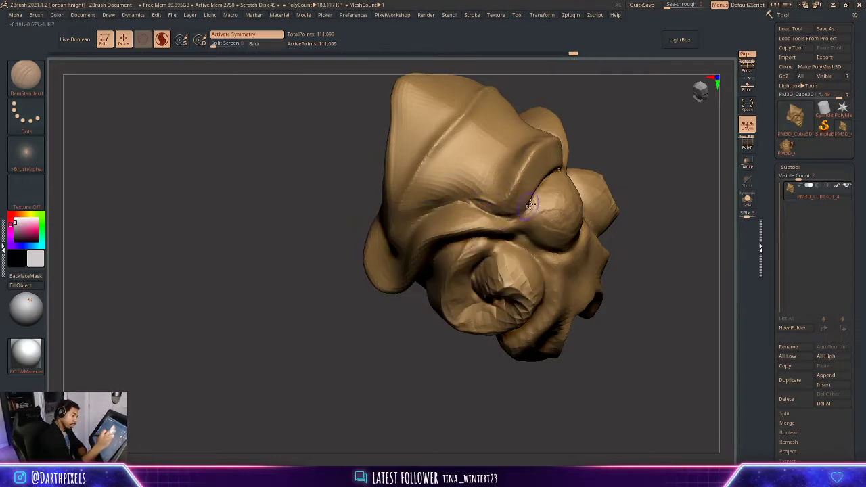
{"action": "left_click_drag", "start_coordinate": [594, 149], "coordinate": [626, 147]}
{"action": "left_click_drag", "start_coordinate": [525, 215], "coordinate": [581, 168]}
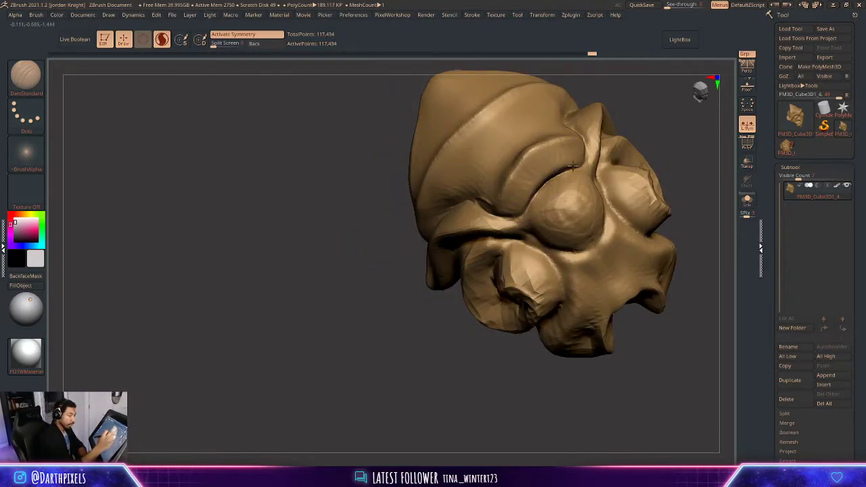
{"action": "left_click_drag", "start_coordinate": [655, 141], "coordinate": [632, 110], "text": "alt"}
{"action": "left_click_drag", "start_coordinate": [617, 148], "coordinate": [580, 186]}
{"action": "key", "text": "space"}
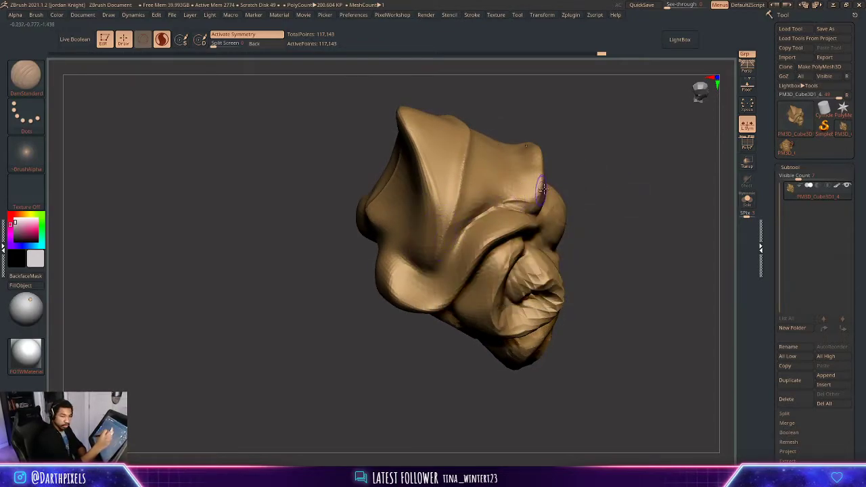
- Carve a hollow and surrounding creases into the rounded lobe at the rear of the side brow
{"action": "left_click_drag", "start_coordinate": [591, 159], "coordinate": [577, 164]}
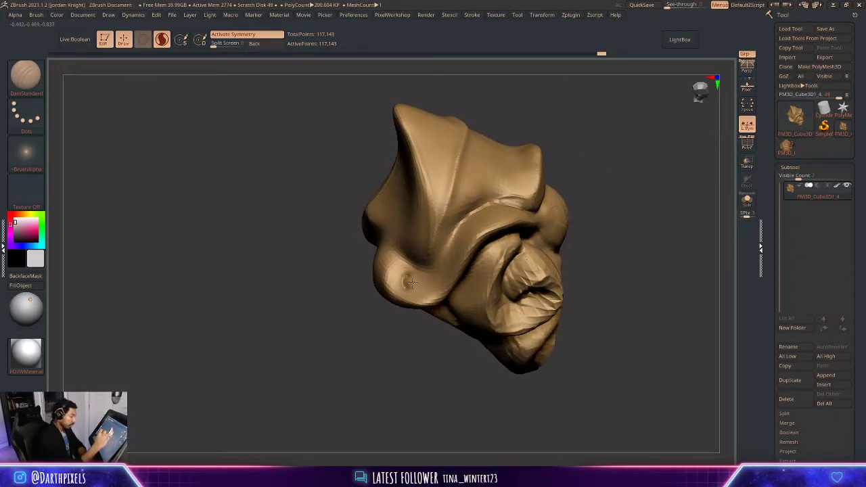
{"action": "mouse_move", "coordinate": [410, 280]}
{"action": "left_mouse_down"}
{"action": "mouse_move", "coordinate": [405, 263]}
{"action": "mouse_move", "coordinate": [389, 256]}
{"action": "left_mouse_up"}
{"action": "key", "text": "space"}
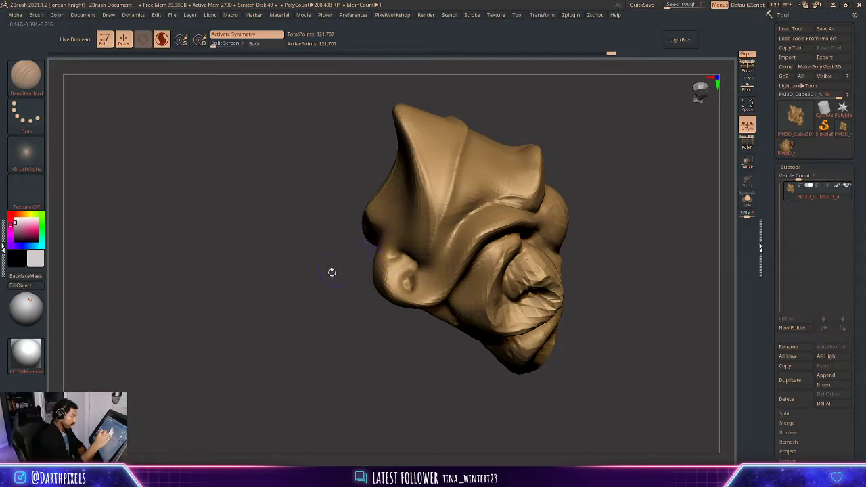
{"action": "left_click_drag", "start_coordinate": [331, 272], "coordinate": [398, 297]}
{"action": "left_click_drag", "start_coordinate": [394, 253], "coordinate": [377, 282]}
{"action": "left_click_drag", "start_coordinate": [467, 315], "coordinate": [433, 277]}
{"action": "mouse_move", "coordinate": [372, 277]}
{"action": "left_mouse_down"}
{"action": "mouse_move", "coordinate": [406, 272]}
{"action": "mouse_move", "coordinate": [395, 272]}
{"action": "left_mouse_up"}
{"action": "left_click_drag", "start_coordinate": [475, 222], "coordinate": [507, 183]}
{"action": "mouse_move", "coordinate": [563, 200]}
{"action": "left_mouse_down", "text": "alt"}
{"action": "mouse_move", "coordinate": [567, 161]}
{"action": "mouse_move", "coordinate": [557, 203]}
{"action": "mouse_move", "coordinate": [543, 183]}
{"action": "mouse_move", "coordinate": [519, 186]}
{"action": "mouse_move", "coordinate": [573, 186]}
{"action": "mouse_move", "coordinate": [482, 227]}
{"action": "left_mouse_up", "text": "alt"}
{"action": "right_click", "coordinate": [478, 231]}
{"action": "left_click_drag", "start_coordinate": [521, 201], "coordinate": [454, 186]}
- Build up the side of the head behind the spiral cheek with the ClayBuildup brush
{"action": "left_click", "coordinate": [40, 87]}
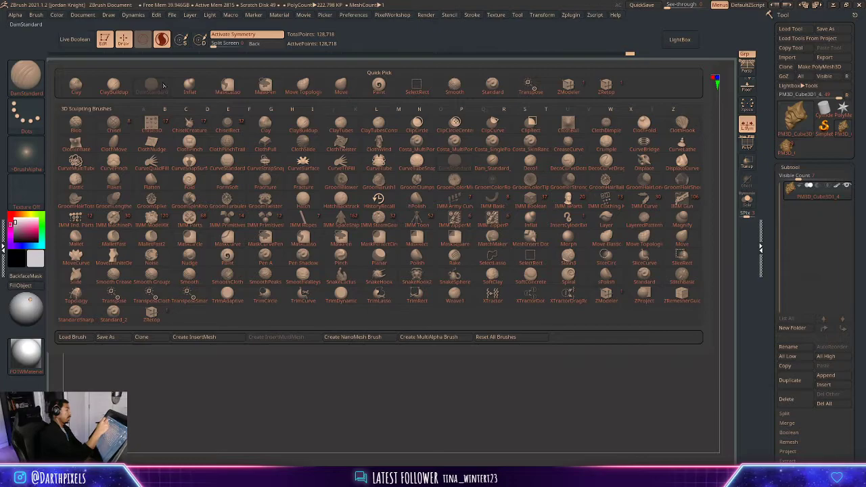
{"action": "left_click", "coordinate": [113, 87]}
{"action": "left_click_drag", "start_coordinate": [467, 230], "coordinate": [455, 192]}
{"action": "mouse_move", "coordinate": [341, 228]}
{"action": "left_mouse_down"}
{"action": "mouse_move", "coordinate": [320, 257]}
{"action": "mouse_move", "coordinate": [363, 224]}
{"action": "left_mouse_up"}
{"action": "key", "text": "space"}
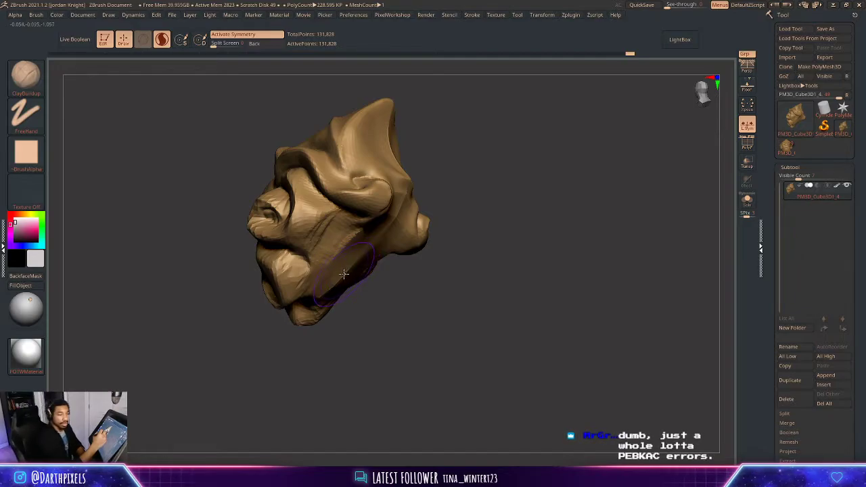
{"action": "mouse_move", "coordinate": [467, 193]}
{"action": "left_mouse_down"}
{"action": "mouse_move", "coordinate": [487, 197]}
{"action": "mouse_move", "coordinate": [391, 204]}
{"action": "mouse_move", "coordinate": [398, 217]}
{"action": "mouse_move", "coordinate": [344, 255]}
{"action": "mouse_move", "coordinate": [320, 302]}
{"action": "left_mouse_up"}
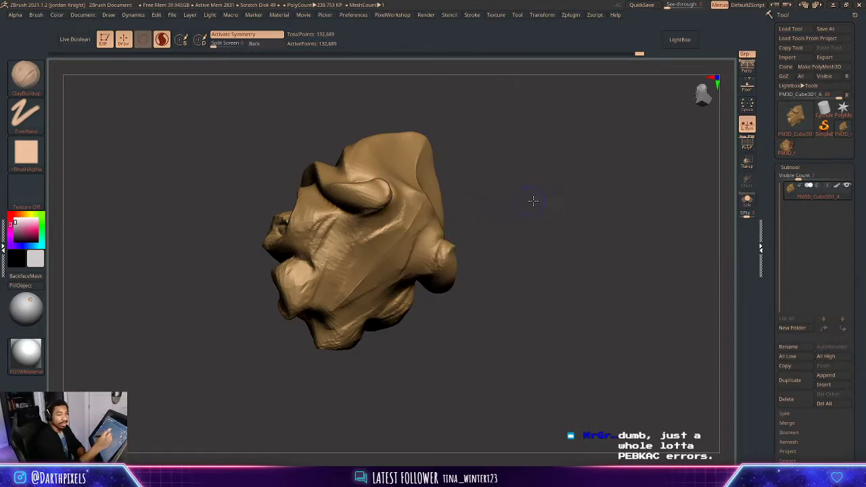
- Add more clay between the side brow, rear lobe and jaw to fill out the side of the head
{"action": "left_click_drag", "start_coordinate": [532, 199], "coordinate": [575, 163]}
{"action": "left_click_drag", "start_coordinate": [501, 179], "coordinate": [558, 201], "text": "alt"}
{"action": "left_click_drag", "start_coordinate": [558, 201], "coordinate": [477, 203]}
{"action": "key", "text": "space"}
{"action": "mouse_move", "coordinate": [538, 169]}
{"action": "left_mouse_down"}
{"action": "mouse_move", "coordinate": [518, 160]}
{"action": "mouse_move", "coordinate": [532, 169]}
{"action": "left_mouse_up"}
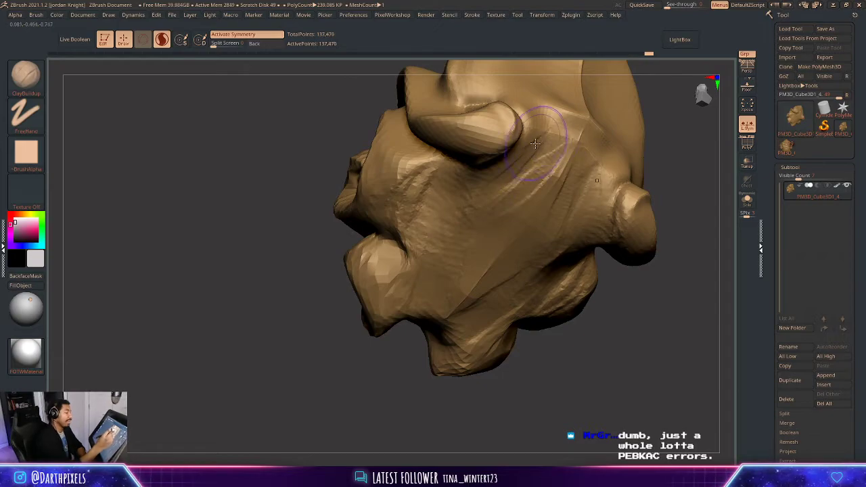
{"action": "mouse_move", "coordinate": [687, 101]}
{"action": "left_mouse_down", "text": "alt"}
{"action": "mouse_move", "coordinate": [612, 191]}
{"action": "mouse_move", "coordinate": [624, 233]}
{"action": "left_mouse_up", "text": "alt"}
{"action": "mouse_move", "coordinate": [472, 226]}
{"action": "left_mouse_down"}
{"action": "mouse_move", "coordinate": [443, 269]}
{"action": "mouse_move", "coordinate": [432, 270]}
{"action": "left_mouse_up"}
{"action": "left_click_drag", "start_coordinate": [562, 192], "coordinate": [598, 177]}
{"action": "mouse_move", "coordinate": [663, 190]}
{"action": "left_mouse_down", "text": "ctrl"}
{"action": "mouse_move", "coordinate": [640, 189]}
{"action": "mouse_move", "coordinate": [561, 132]}
{"action": "left_mouse_up", "text": "ctrl"}
{"action": "left_click_drag", "start_coordinate": [561, 132], "coordinate": [670, 183]}
- Carve symmetrical grooves from beneath the central bulb down the snout to the lower lobes with the DamStandard brush
{"action": "left_click_drag", "start_coordinate": [496, 381], "coordinate": [339, 324], "text": "alt"}
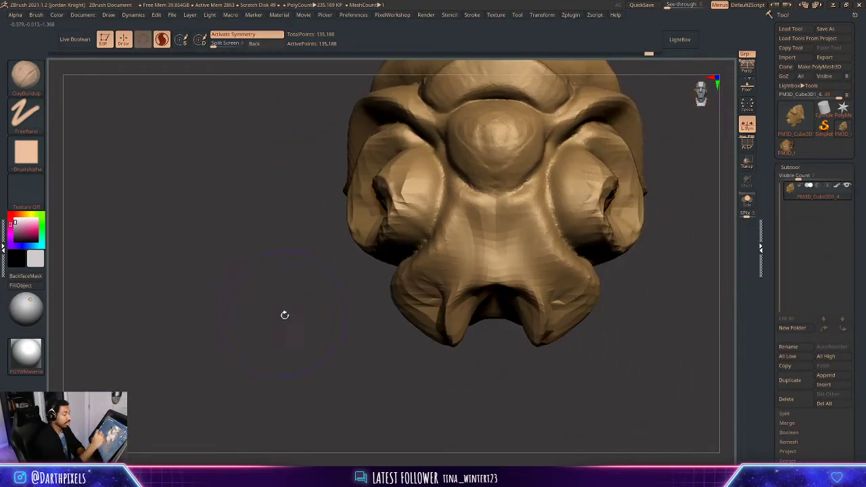
{"action": "left_click_drag", "start_coordinate": [284, 315], "coordinate": [334, 292]}
{"action": "left_click_drag", "start_coordinate": [585, 184], "coordinate": [596, 194]}
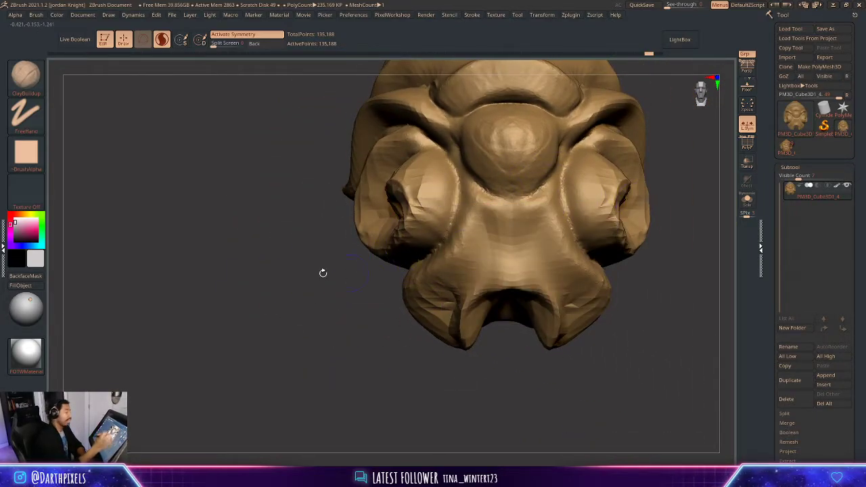
{"action": "left_click", "coordinate": [25, 74]}
{"action": "left_click", "coordinate": [152, 86]}
{"action": "left_click_drag", "start_coordinate": [342, 353], "coordinate": [392, 314]}
{"action": "key", "text": "space"}
{"action": "left_click_drag", "start_coordinate": [526, 235], "coordinate": [535, 235]}
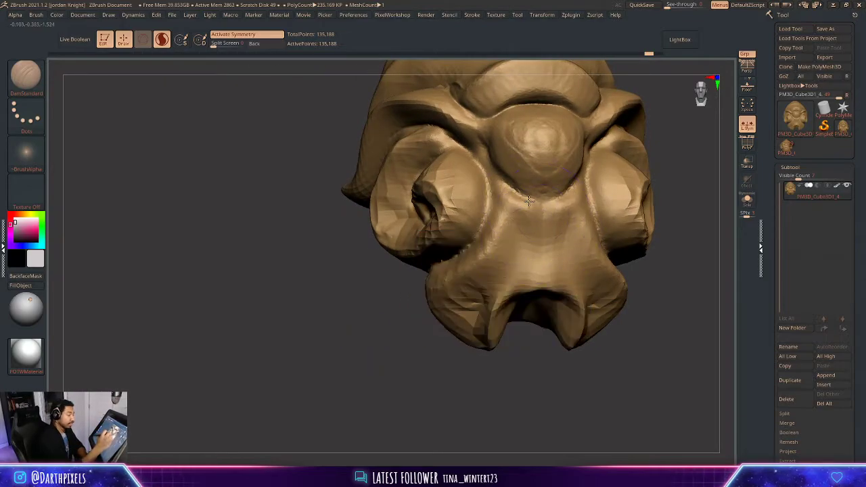
{"action": "mouse_move", "coordinate": [529, 196]}
{"action": "left_mouse_down"}
{"action": "mouse_move", "coordinate": [531, 225]}
{"action": "mouse_move", "coordinate": [500, 290]}
{"action": "mouse_move", "coordinate": [471, 302]}
{"action": "left_mouse_up"}
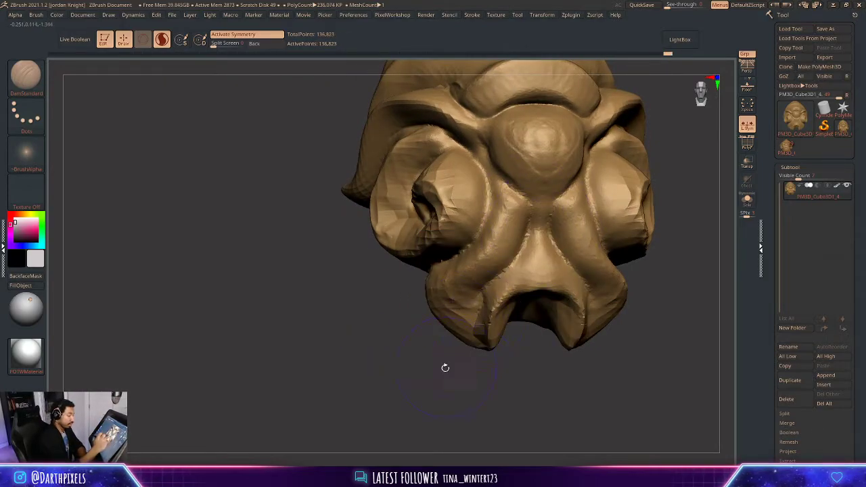
- Undo the last stroke and rework the grooves along the snout down to the lower lobes
{"action": "left_click_drag", "start_coordinate": [444, 367], "coordinate": [488, 365]}
{"action": "key", "text": "ctrl+z"}
{"action": "key", "text": "space"}
{"action": "mouse_move", "coordinate": [530, 211]}
{"action": "left_mouse_down"}
{"action": "mouse_move", "coordinate": [527, 234]}
{"action": "mouse_move", "coordinate": [485, 295]}
{"action": "mouse_move", "coordinate": [453, 314]}
{"action": "left_mouse_up"}
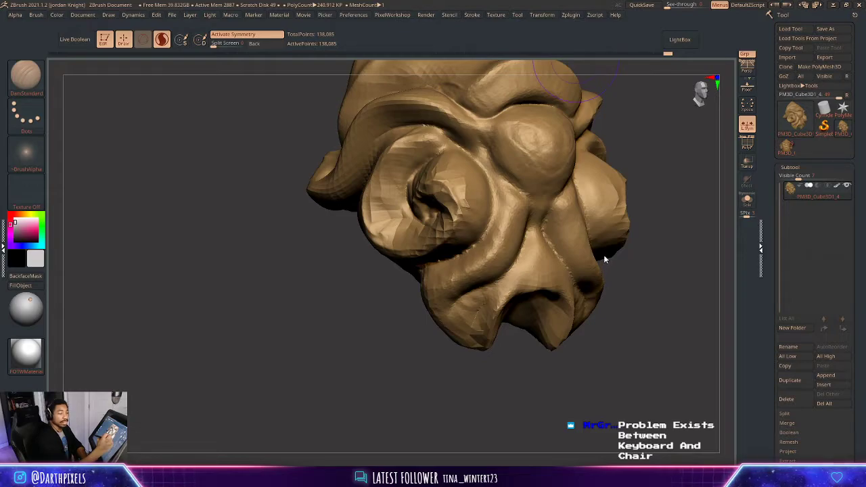
- Carve the creases running from the snout across the lower lobes with the DamStandard brush
{"action": "left_click_drag", "start_coordinate": [648, 219], "coordinate": [619, 220]}
{"action": "right_click", "coordinate": [601, 222]}
{"action": "right_click", "coordinate": [433, 287]}
{"action": "mouse_move", "coordinate": [517, 197]}
{"action": "left_mouse_down"}
{"action": "mouse_move", "coordinate": [434, 250]}
{"action": "mouse_move", "coordinate": [444, 305]}
{"action": "left_mouse_up"}
{"action": "right_click", "coordinate": [450, 300]}
{"action": "mouse_move", "coordinate": [453, 259]}
{"action": "left_mouse_down"}
{"action": "mouse_move", "coordinate": [449, 309]}
{"action": "mouse_move", "coordinate": [493, 322]}
{"action": "left_mouse_up"}
{"action": "right_click", "coordinate": [418, 308]}
{"action": "mouse_move", "coordinate": [520, 231]}
{"action": "left_mouse_down"}
{"action": "mouse_move", "coordinate": [520, 248]}
{"action": "mouse_move", "coordinate": [484, 245]}
{"action": "left_mouse_up"}
- Carve grooves down the side of the jaw, from beneath the spiral cheek to behind the lower lobe
{"action": "left_click_drag", "start_coordinate": [388, 228], "coordinate": [415, 286]}
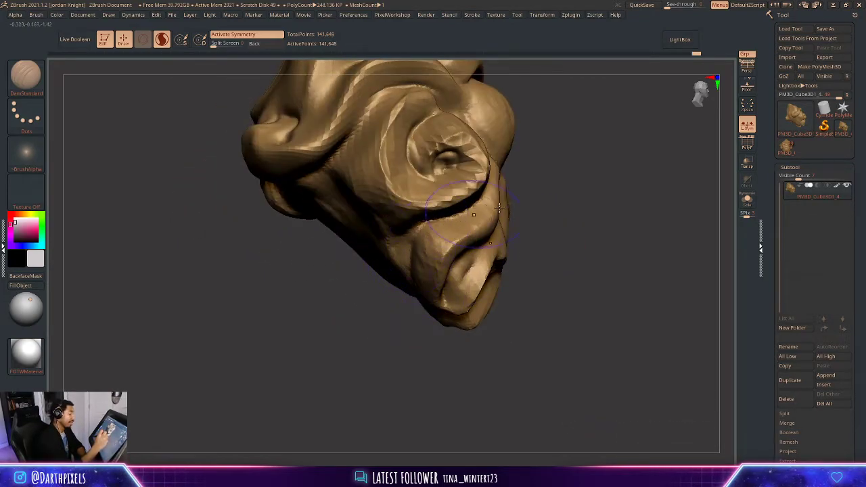
{"action": "left_click_drag", "start_coordinate": [499, 208], "coordinate": [531, 196]}
{"action": "left_click_drag", "start_coordinate": [409, 239], "coordinate": [421, 309]}
{"action": "left_click_drag", "start_coordinate": [407, 277], "coordinate": [418, 305]}
{"action": "left_click_drag", "start_coordinate": [407, 245], "coordinate": [416, 299]}
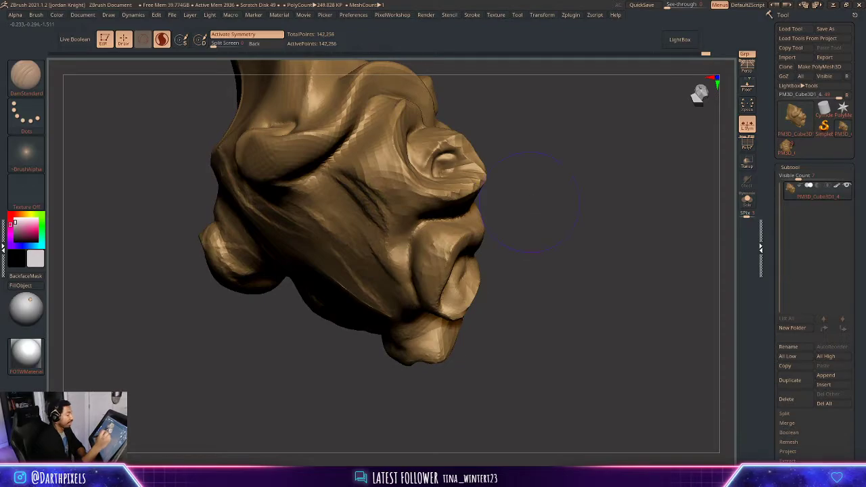
{"action": "mouse_move", "coordinate": [531, 202]}
{"action": "left_mouse_down"}
{"action": "mouse_move", "coordinate": [595, 217]}
{"action": "mouse_move", "coordinate": [620, 207]}
{"action": "mouse_move", "coordinate": [605, 238]}
{"action": "mouse_move", "coordinate": [491, 221]}
{"action": "left_mouse_up"}
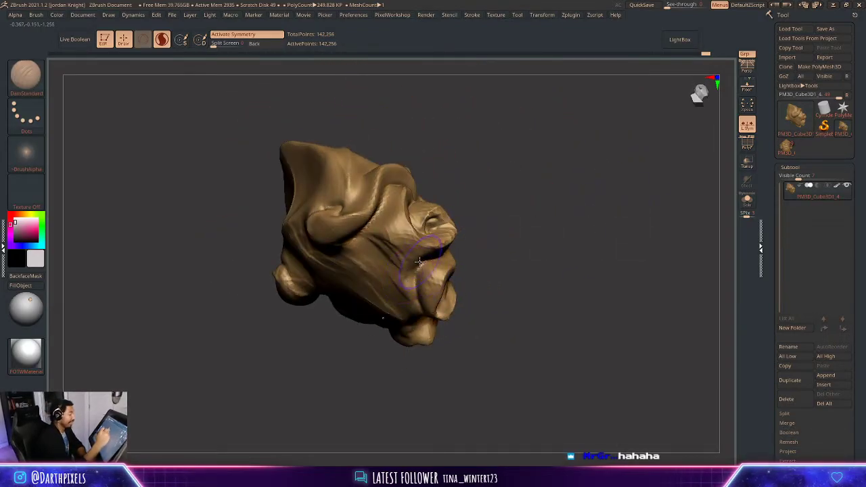
{"action": "mouse_move", "coordinate": [420, 261]}
{"action": "left_mouse_down"}
{"action": "mouse_move", "coordinate": [371, 231]}
{"action": "mouse_move", "coordinate": [406, 268]}
{"action": "left_mouse_up"}
{"action": "left_click_drag", "start_coordinate": [474, 258], "coordinate": [489, 238]}
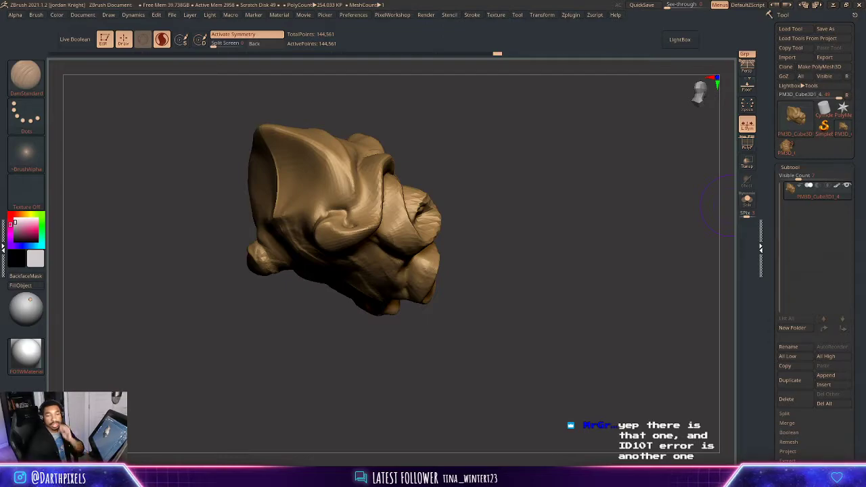
{"action": "key", "text": "alt+Tab"}
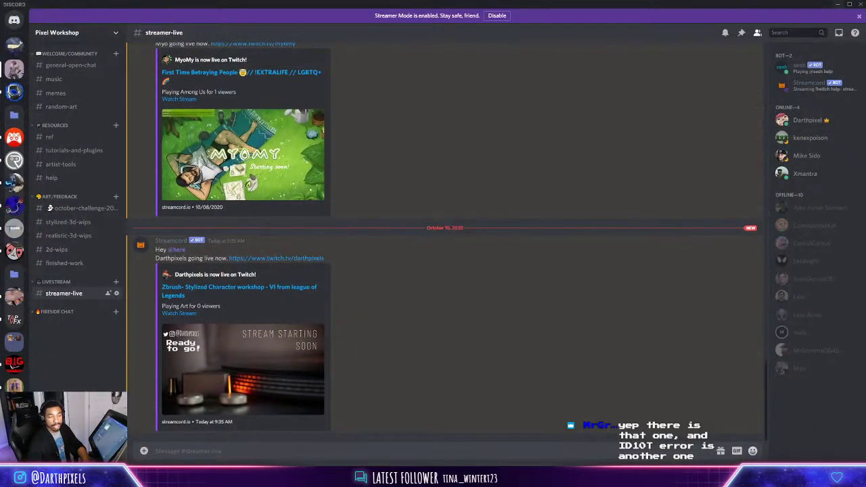
{"action": "key", "text": "alt+Tab"}
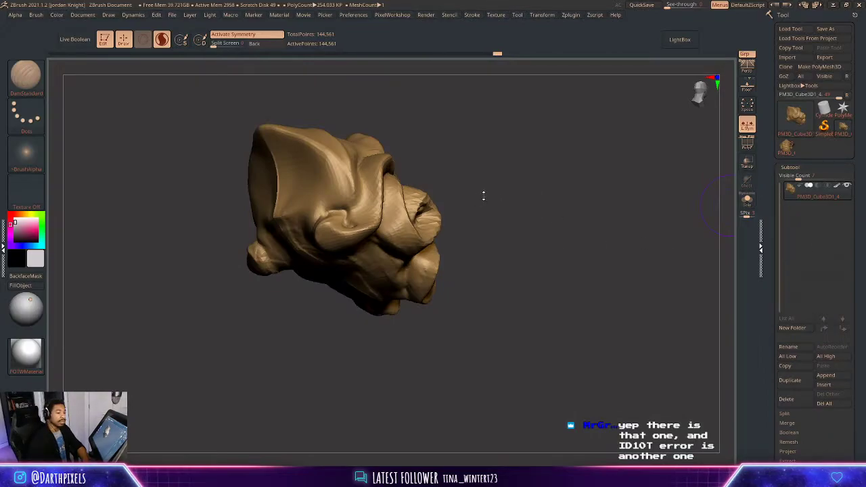
{"action": "mouse_move", "coordinate": [483, 196]}
{"action": "left_mouse_down"}
{"action": "mouse_move", "coordinate": [460, 184]}
{"action": "mouse_move", "coordinate": [558, 183]}
{"action": "mouse_move", "coordinate": [549, 174]}
{"action": "mouse_move", "coordinate": [487, 264]}
{"action": "left_mouse_up"}
{"action": "left_click", "coordinate": [26, 75]}
{"action": "key", "text": "m"}
{"action": "key", "text": "v"}
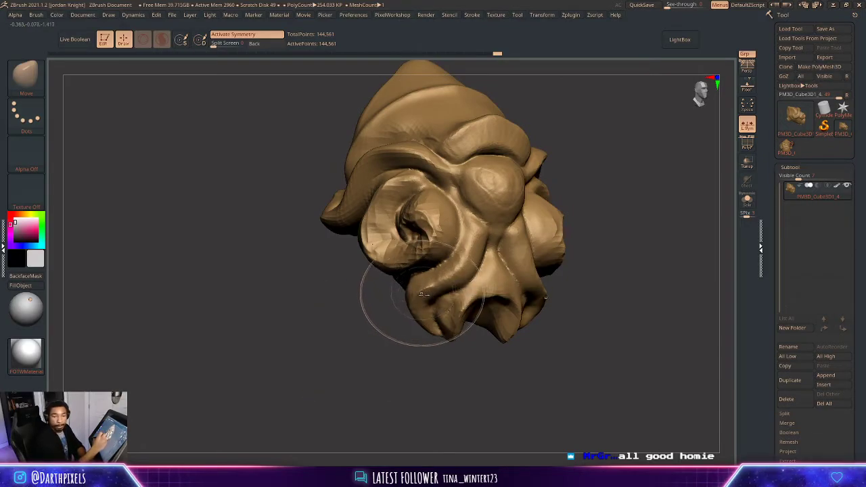
{"action": "mouse_move", "coordinate": [586, 236]}
{"action": "left_mouse_down"}
{"action": "mouse_move", "coordinate": [634, 190]}
{"action": "mouse_move", "coordinate": [625, 228]}
{"action": "mouse_move", "coordinate": [590, 219]}
{"action": "mouse_move", "coordinate": [589, 194]}
{"action": "mouse_move", "coordinate": [611, 232]}
{"action": "mouse_move", "coordinate": [593, 228]}
{"action": "mouse_move", "coordinate": [609, 224]}
{"action": "mouse_move", "coordinate": [627, 257]}
{"action": "mouse_move", "coordinate": [454, 271]}
{"action": "left_mouse_up"}
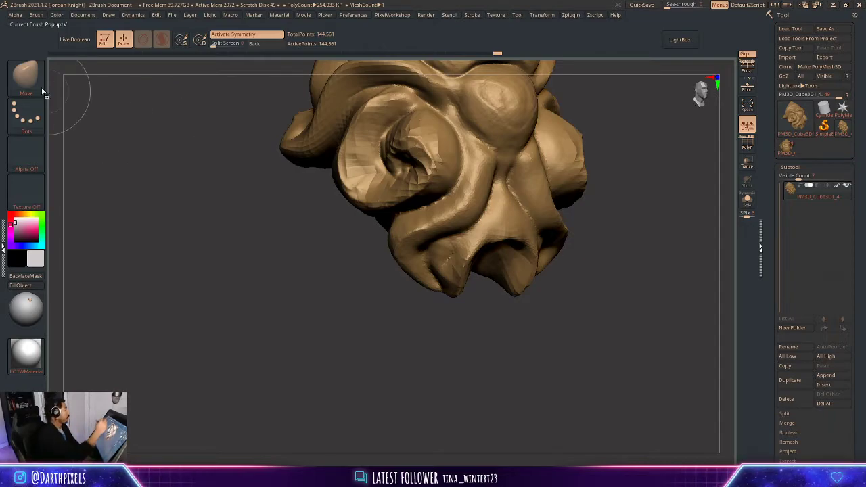
- Build up a curved fold on the inner lower lobe beside the snout opening with the ClayBuildup brush
{"action": "key", "text": "b"}
{"action": "key", "text": "c"}
{"action": "key", "text": "b"}
{"action": "key", "text": "space"}
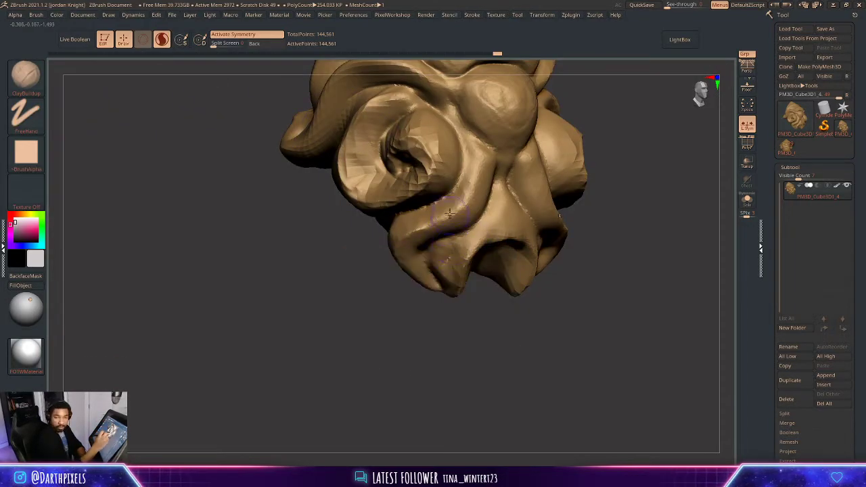
{"action": "key", "text": "space"}
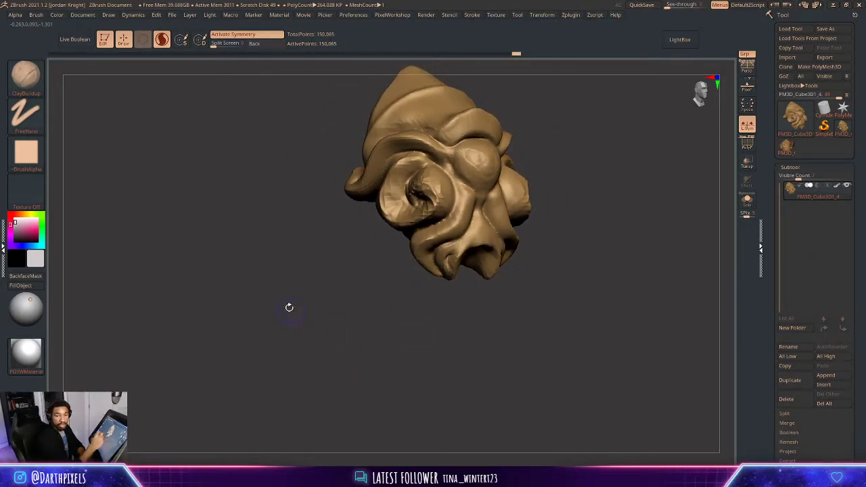
- Sharpen the inner lower lobe's folds with the DamStandard brush, smoothing its tip and undoing one stroke
{"action": "left_click", "coordinate": [38, 85]}
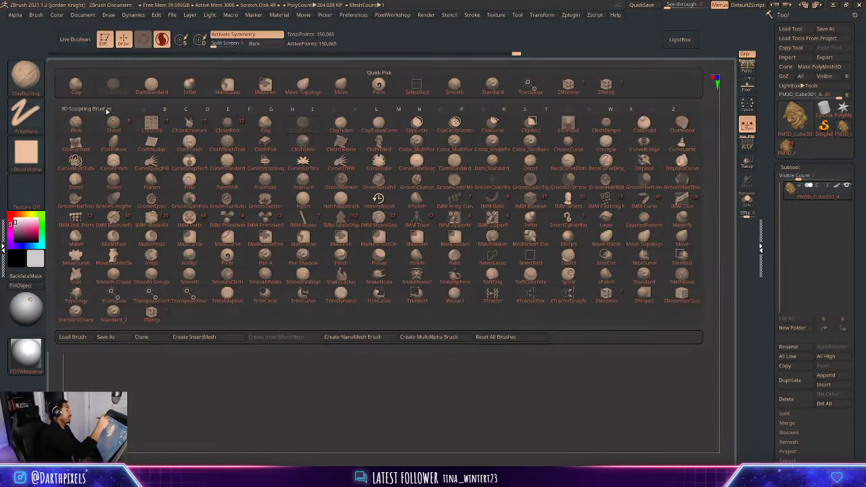
{"action": "left_click", "coordinate": [151, 85]}
{"action": "mouse_move", "coordinate": [582, 203]}
{"action": "left_mouse_down", "text": "alt"}
{"action": "mouse_move", "coordinate": [600, 196]}
{"action": "mouse_move", "coordinate": [533, 211]}
{"action": "left_mouse_up", "text": "alt"}
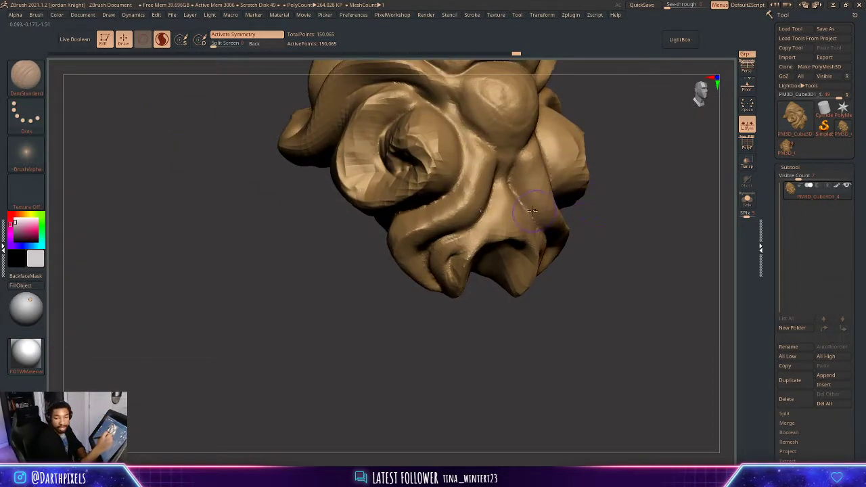
{"action": "left_click_drag", "start_coordinate": [630, 221], "coordinate": [582, 227]}
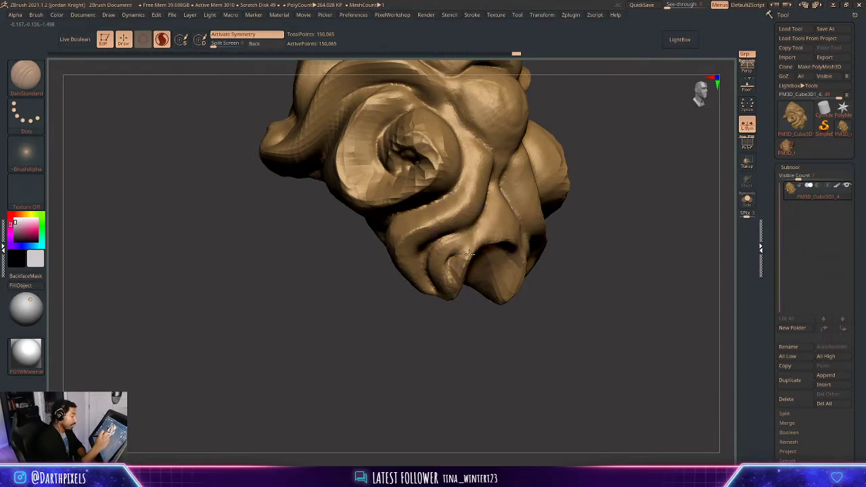
{"action": "left_click_drag", "start_coordinate": [460, 282], "coordinate": [458, 287], "text": "shift"}
{"action": "right_click", "coordinate": [439, 313]}
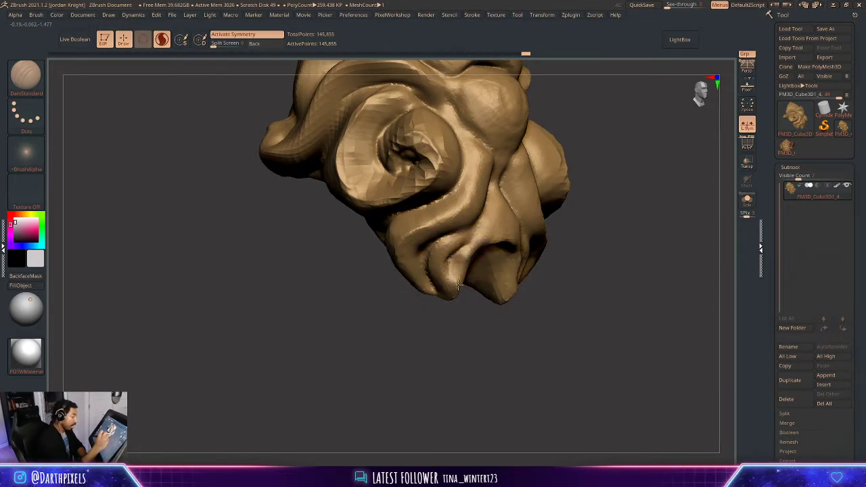
{"action": "left_click_drag", "start_coordinate": [455, 355], "coordinate": [448, 315], "text": "alt"}
{"action": "left_click_drag", "start_coordinate": [633, 206], "coordinate": [680, 211], "text": "shift"}
{"action": "key", "text": "ctrl+z"}
{"action": "right_click", "coordinate": [470, 271]}
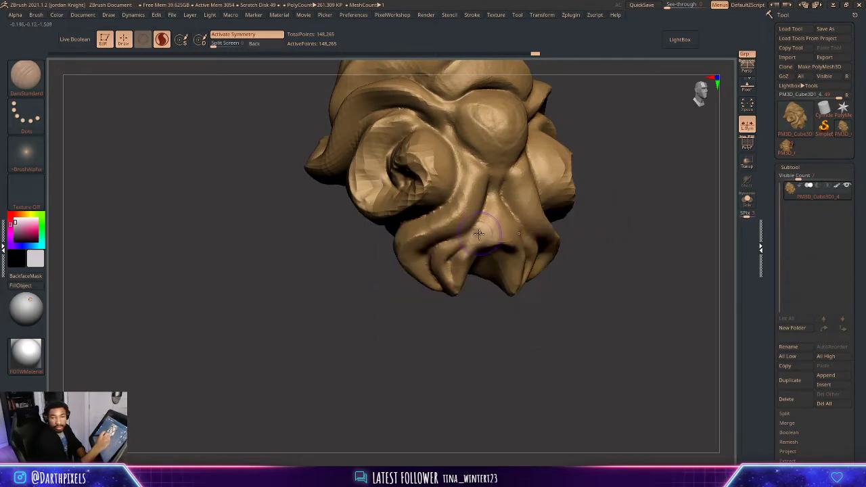
- Add clay to the centre of the snout above the opening with the ClayBuildup brush
{"action": "left_click", "coordinate": [34, 78]}
{"action": "left_click", "coordinate": [118, 86]}
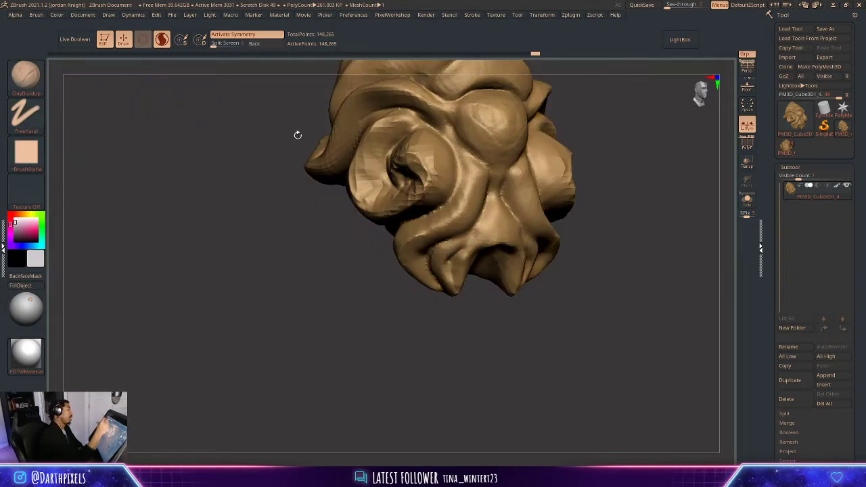
{"action": "left_click_drag", "start_coordinate": [588, 180], "coordinate": [667, 190]}
{"action": "right_click", "coordinate": [485, 284]}
{"action": "mouse_move", "coordinate": [497, 215]}
{"action": "left_mouse_down"}
{"action": "mouse_move", "coordinate": [496, 238]}
{"action": "mouse_move", "coordinate": [496, 228]}
{"action": "left_mouse_up"}
{"action": "key", "text": "space"}
{"action": "key", "text": "space"}
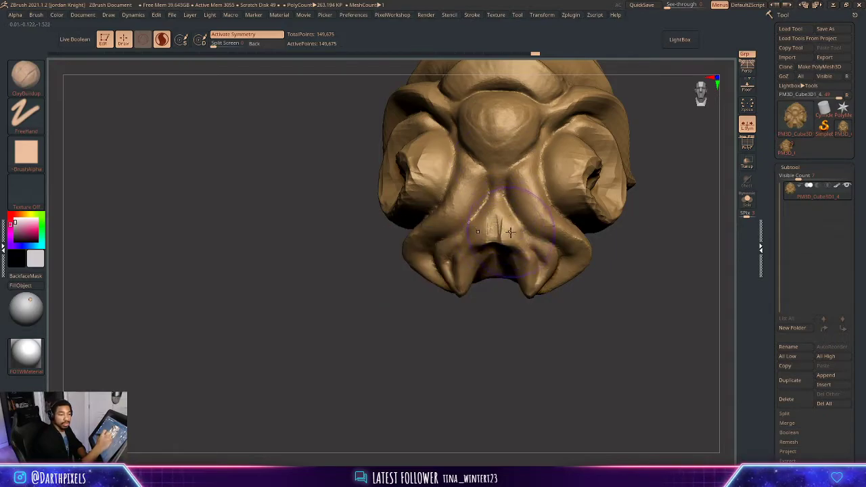
- Extend symmetrical clay ridges from the snout's centre down into the inner lower lobes
{"action": "left_click_drag", "start_coordinate": [504, 304], "coordinate": [504, 267]}
{"action": "key", "text": "space"}
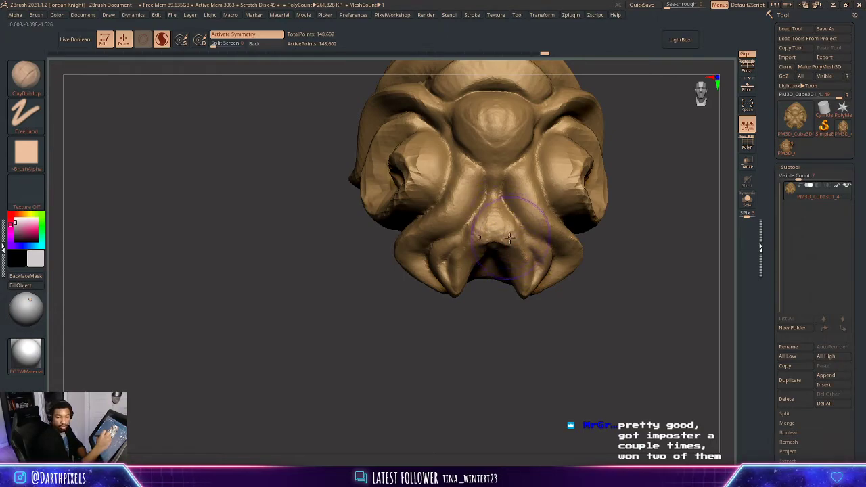
{"action": "left_click_drag", "start_coordinate": [487, 241], "coordinate": [501, 248]}
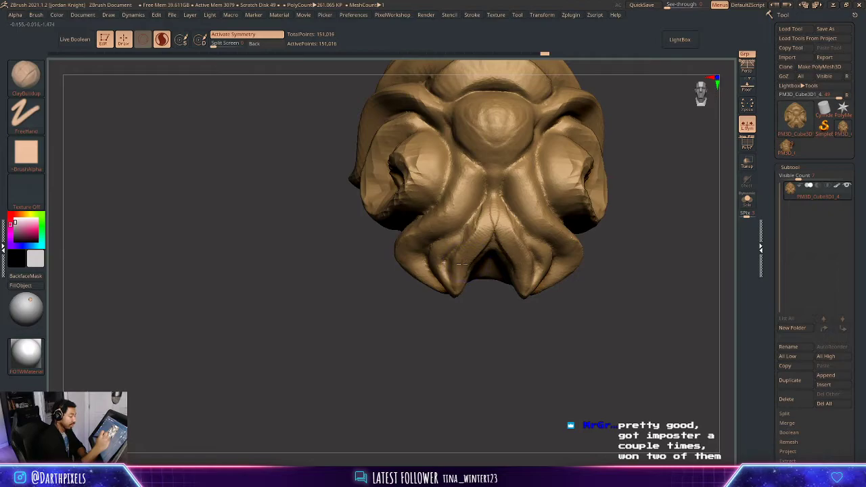
{"action": "left_click_drag", "start_coordinate": [493, 358], "coordinate": [493, 297], "text": "alt"}
- Reshape the snout's profile beneath the central bulb with the Move brush, adjusting the brush size as needed
{"action": "mouse_move", "coordinate": [493, 298]}
{"action": "left_mouse_down"}
{"action": "mouse_move", "coordinate": [534, 305]}
{"action": "mouse_move", "coordinate": [505, 309]}
{"action": "mouse_move", "coordinate": [545, 296]}
{"action": "mouse_move", "coordinate": [550, 239]}
{"action": "mouse_move", "coordinate": [535, 228]}
{"action": "mouse_move", "coordinate": [576, 266]}
{"action": "mouse_move", "coordinate": [526, 212]}
{"action": "left_mouse_up"}
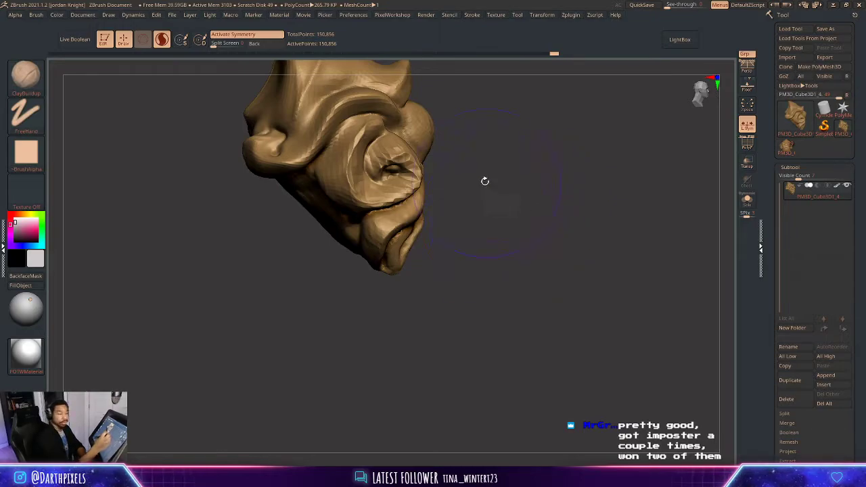
{"action": "left_click", "coordinate": [26, 74]}
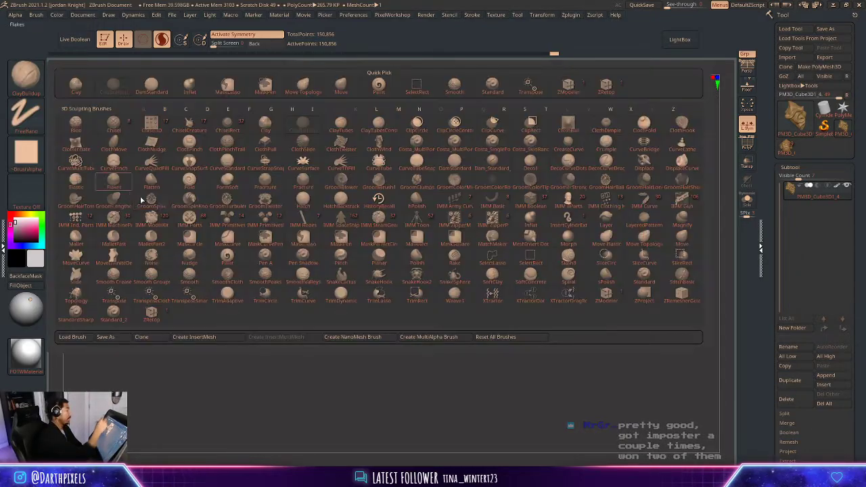
{"action": "left_click", "coordinate": [357, 85]}
{"action": "key", "text": "space"}
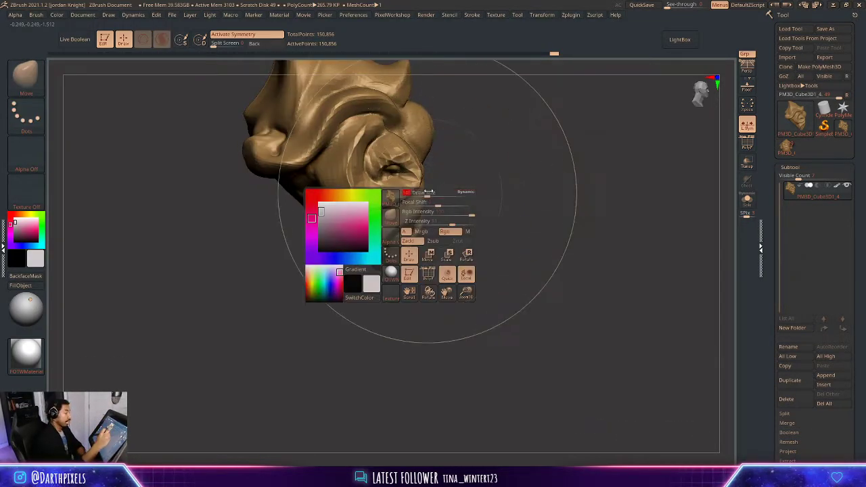
{"action": "mouse_move", "coordinate": [446, 210]}
{"action": "left_mouse_down"}
{"action": "mouse_move", "coordinate": [586, 239]}
{"action": "mouse_move", "coordinate": [518, 265]}
{"action": "mouse_move", "coordinate": [528, 257]}
{"action": "mouse_move", "coordinate": [450, 271]}
{"action": "left_mouse_up"}
{"action": "key", "text": "space"}
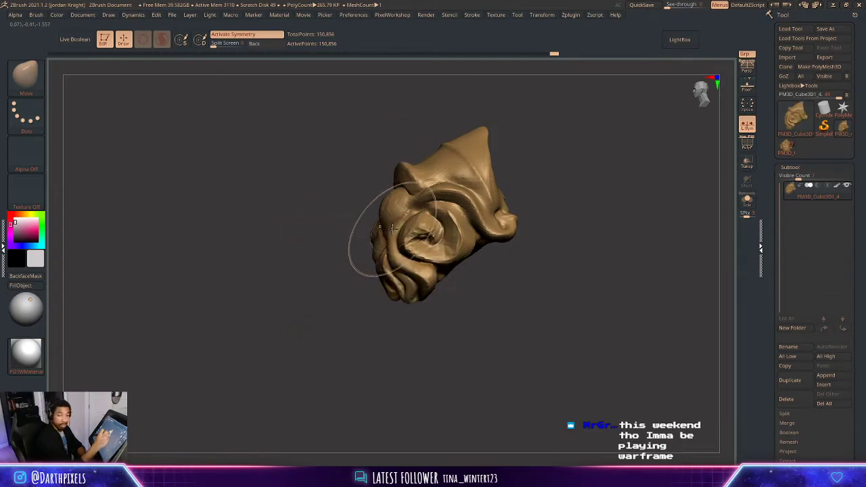
{"action": "mouse_move", "coordinate": [363, 309]}
{"action": "left_mouse_down"}
{"action": "mouse_move", "coordinate": [363, 332]}
{"action": "mouse_move", "coordinate": [381, 323]}
{"action": "mouse_move", "coordinate": [389, 264]}
{"action": "left_mouse_up"}
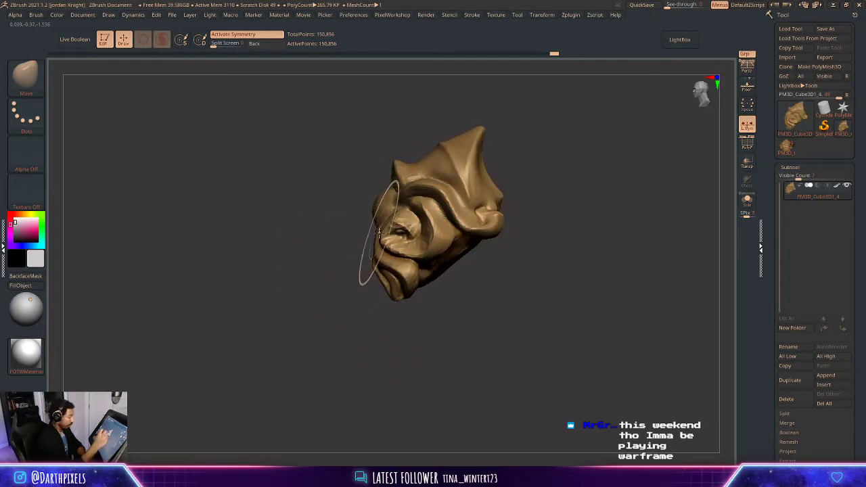
{"action": "key", "text": "space"}
{"action": "key", "text": "space"}
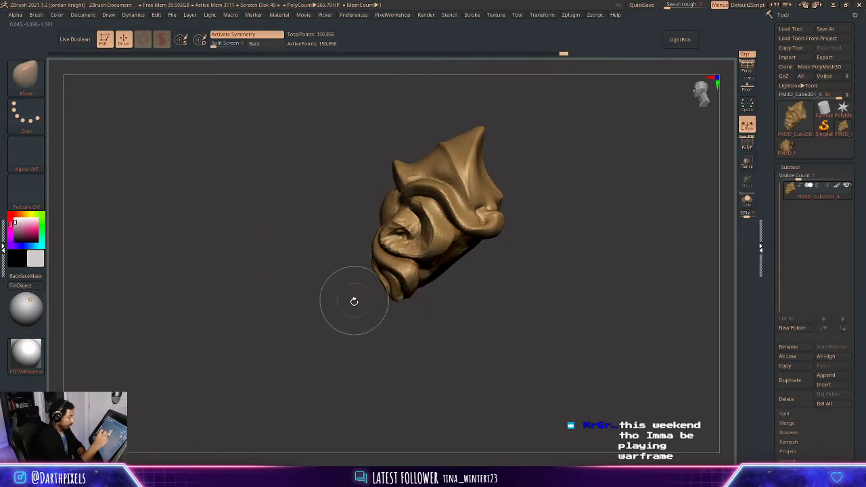
- Adjust the front and lower edges of the spiral cheek in side view with the Move brush
{"action": "mouse_move", "coordinate": [354, 301]}
{"action": "left_mouse_down"}
{"action": "mouse_move", "coordinate": [373, 271]}
{"action": "mouse_move", "coordinate": [373, 230]}
{"action": "mouse_move", "coordinate": [394, 221]}
{"action": "left_mouse_up"}
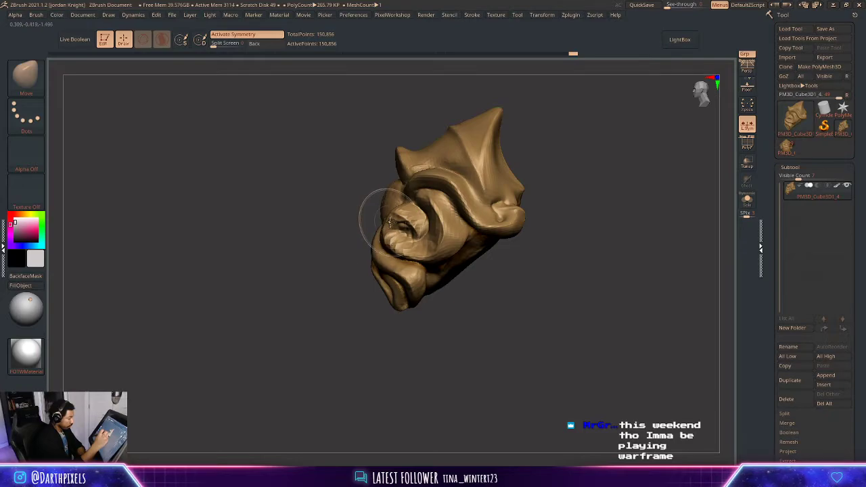
{"action": "key", "text": "space"}
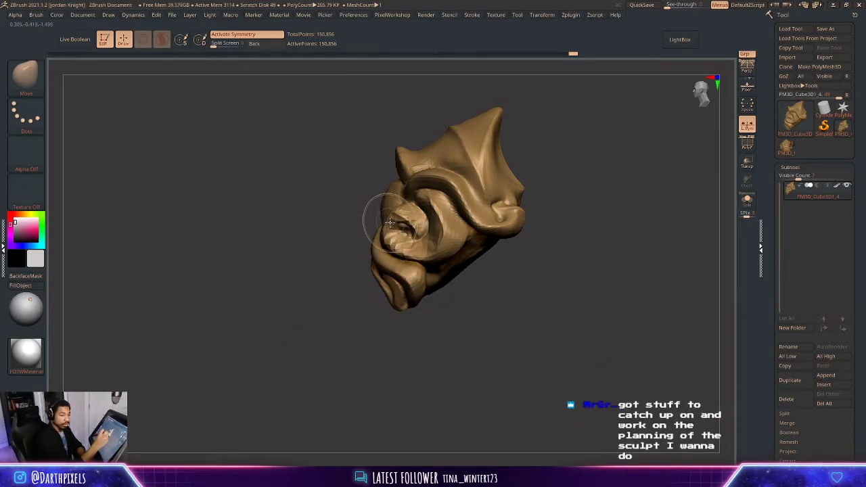
{"action": "key", "text": "space"}
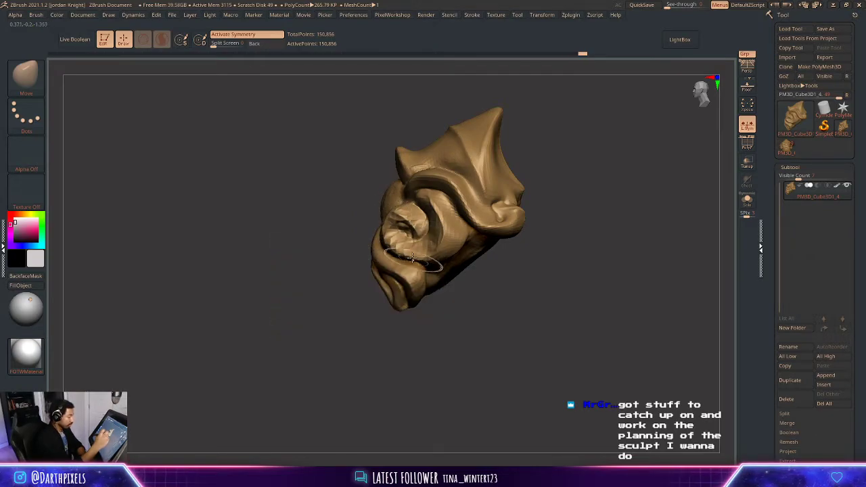
{"action": "left_click_drag", "start_coordinate": [433, 258], "coordinate": [425, 265]}
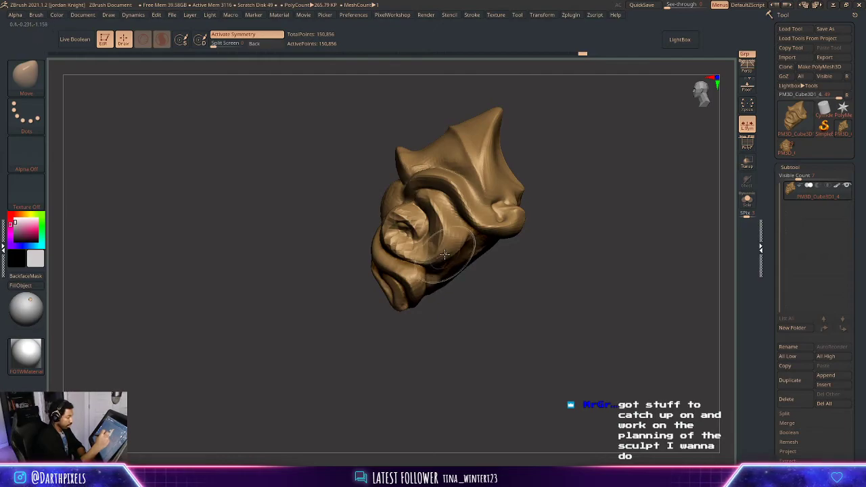
{"action": "mouse_move", "coordinate": [440, 334]}
{"action": "left_mouse_down"}
{"action": "mouse_move", "coordinate": [498, 319]}
{"action": "mouse_move", "coordinate": [534, 226]}
{"action": "mouse_move", "coordinate": [521, 205]}
{"action": "mouse_move", "coordinate": [521, 214]}
{"action": "left_mouse_up"}
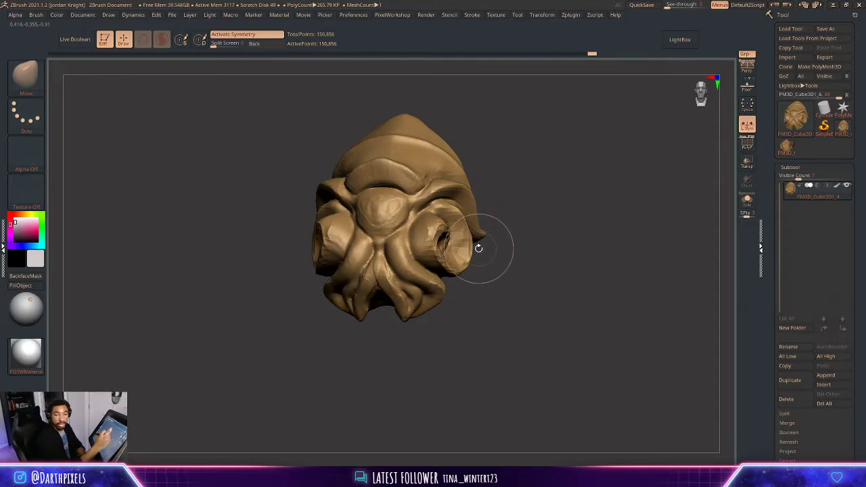
- Refine the snout fold beside the spiral cheek with the DamStandard brush and smooth it
{"action": "mouse_move", "coordinate": [524, 187]}
{"action": "left_mouse_down"}
{"action": "mouse_move", "coordinate": [571, 184]}
{"action": "mouse_move", "coordinate": [494, 199]}
{"action": "left_mouse_up"}
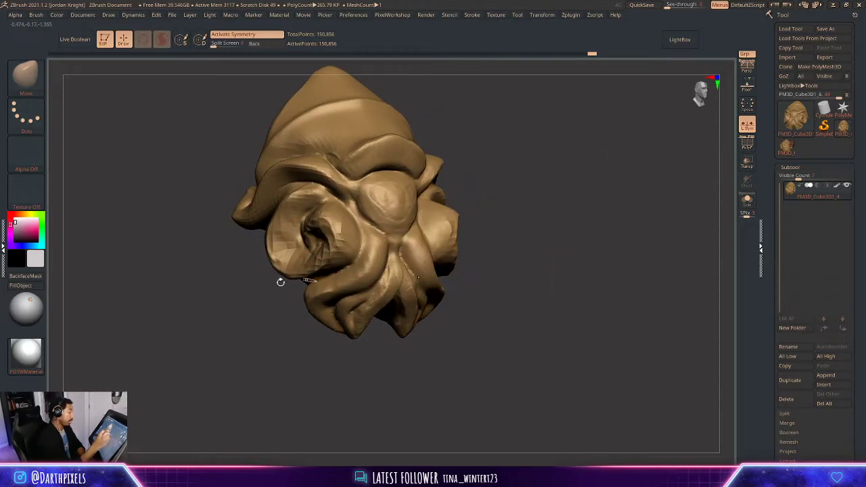
{"action": "key", "text": "b"}
{"action": "left_click", "coordinate": [150, 87]}
{"action": "left_click_drag", "start_coordinate": [504, 153], "coordinate": [436, 184]}
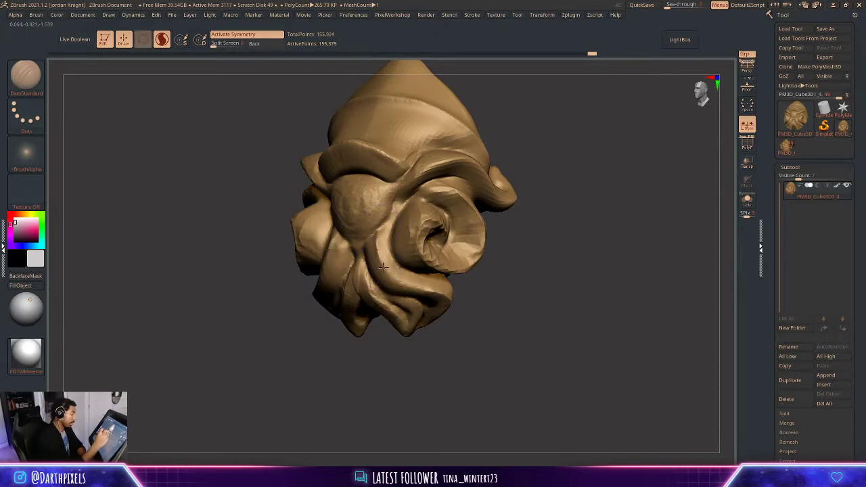
{"action": "left_click_drag", "start_coordinate": [383, 267], "coordinate": [391, 274]}
{"action": "left_click_drag", "start_coordinate": [555, 258], "coordinate": [509, 258]}
{"action": "left_click_drag", "start_coordinate": [391, 269], "coordinate": [396, 271], "text": "shift"}
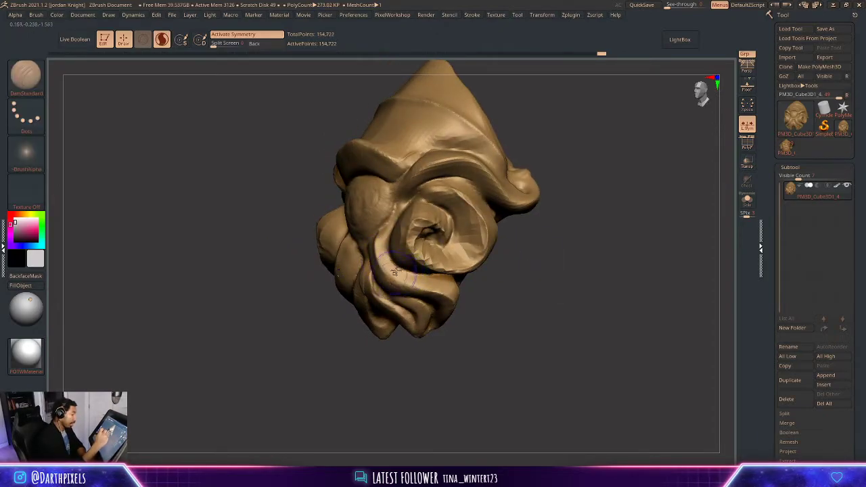
- Carve symmetrical creases along the sides of the central bulb down to a pointed lower end with the DamStandard brush
{"action": "mouse_move", "coordinate": [575, 172]}
{"action": "left_mouse_down"}
{"action": "mouse_move", "coordinate": [612, 171]}
{"action": "mouse_move", "coordinate": [514, 190]}
{"action": "left_mouse_up"}
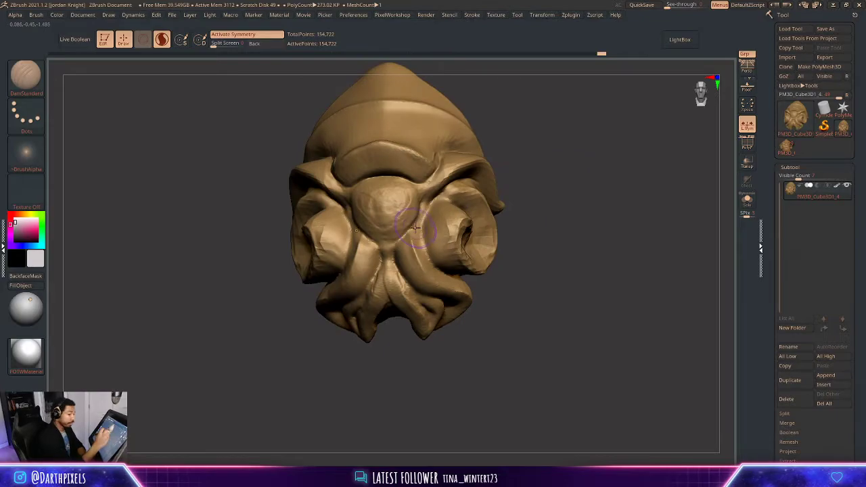
{"action": "key", "text": "space"}
{"action": "key", "text": "space"}
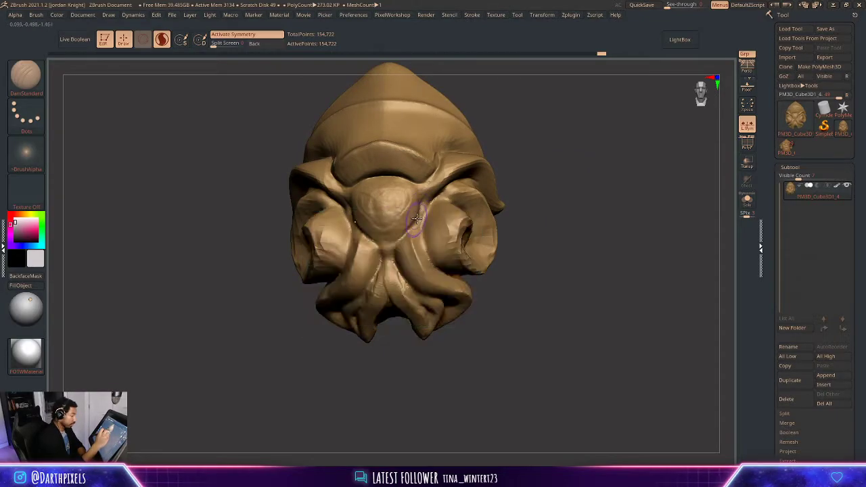
{"action": "mouse_move", "coordinate": [423, 205]}
{"action": "left_mouse_down"}
{"action": "mouse_move", "coordinate": [394, 255]}
{"action": "mouse_move", "coordinate": [399, 249]}
{"action": "left_mouse_up"}
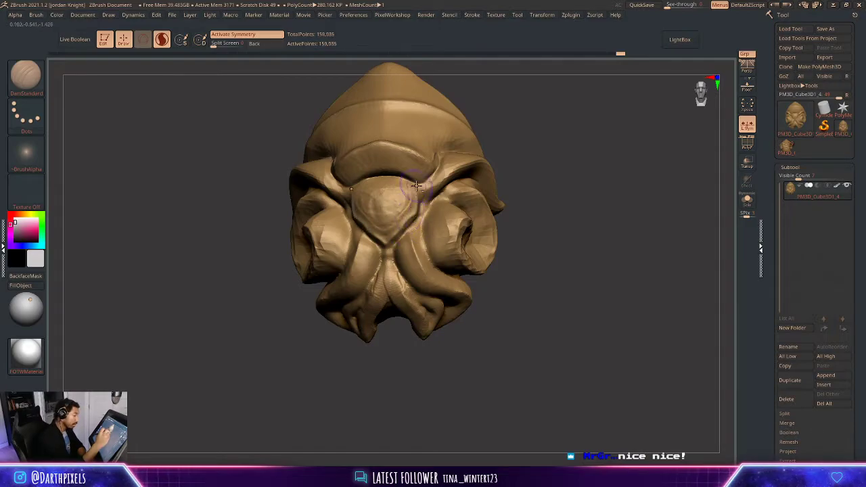
{"action": "right_click_drag", "start_coordinate": [441, 184], "coordinate": [424, 200]}
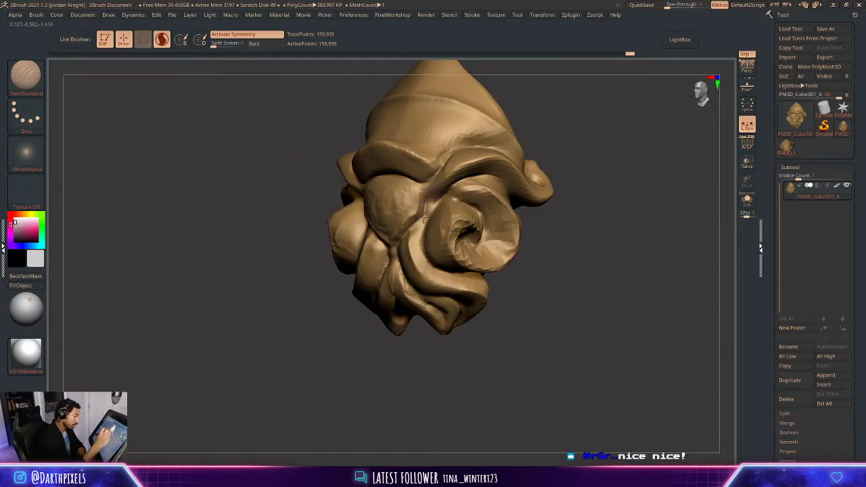
{"action": "left_click_drag", "start_coordinate": [424, 218], "coordinate": [401, 241]}
{"action": "left_click_drag", "start_coordinate": [569, 138], "coordinate": [596, 120]}
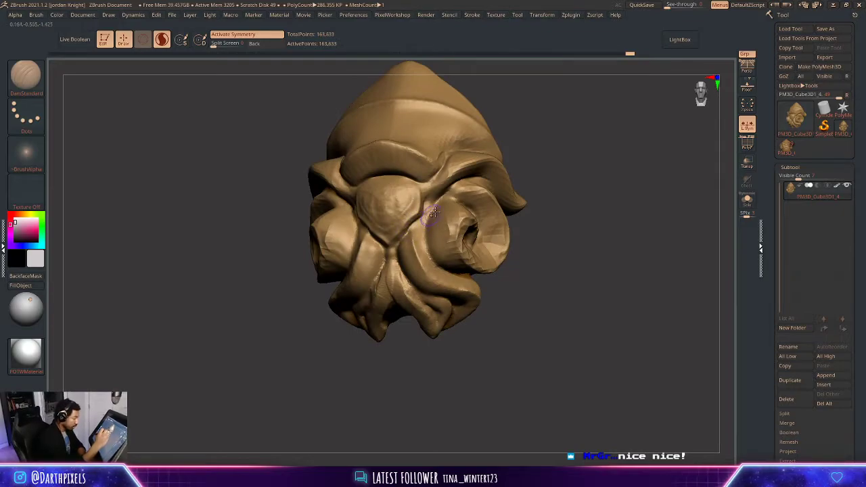
{"action": "right_click_drag", "start_coordinate": [434, 212], "coordinate": [404, 231]}
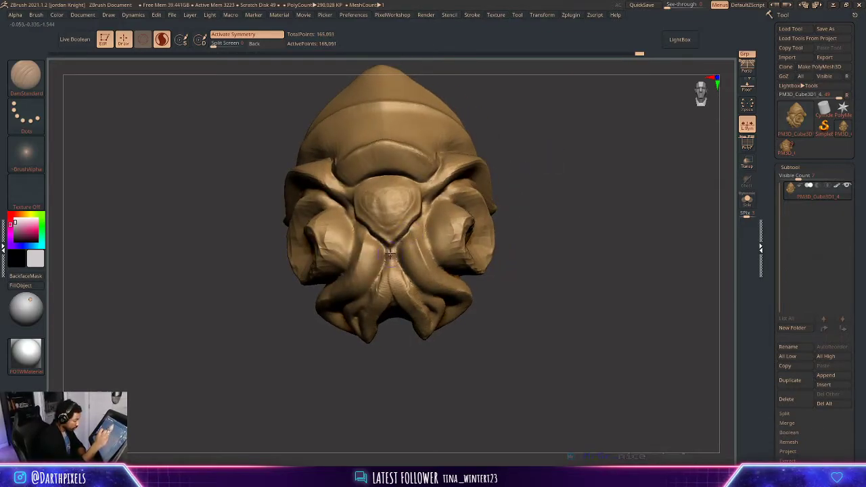
- Carve a small cross-shaped mark into the centre of the bulb with the DamStandard brush
{"action": "left_click_drag", "start_coordinate": [571, 197], "coordinate": [539, 215], "text": "alt"}
{"action": "left_click_drag", "start_coordinate": [539, 214], "coordinate": [488, 220]}
{"action": "key", "text": "space"}
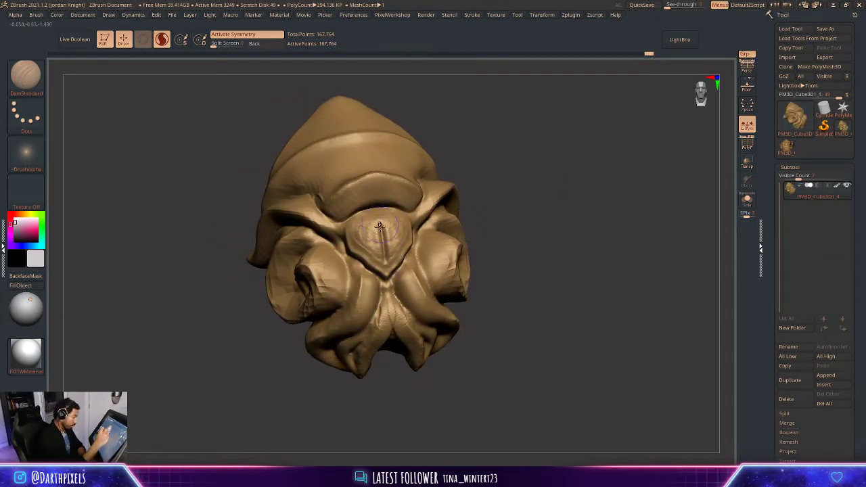
{"action": "left_click_drag", "start_coordinate": [377, 235], "coordinate": [379, 247]}
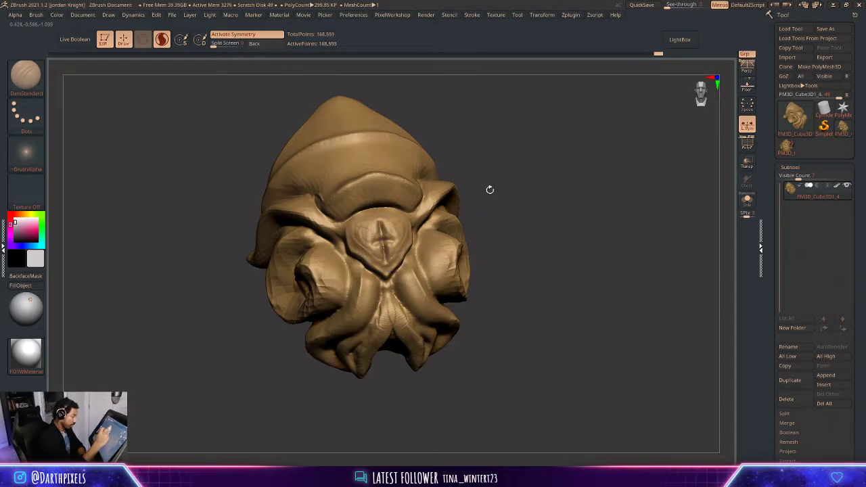
- Pull the head's pointed crest tip up and back in side view and adjust its front slope with the Move Topological brush
{"action": "mouse_move", "coordinate": [490, 189]}
{"action": "left_mouse_down", "text": "alt"}
{"action": "mouse_move", "coordinate": [489, 170]}
{"action": "mouse_move", "coordinate": [506, 201]}
{"action": "mouse_move", "coordinate": [524, 170]}
{"action": "mouse_move", "coordinate": [565, 180]}
{"action": "mouse_move", "coordinate": [534, 191]}
{"action": "mouse_move", "coordinate": [527, 236]}
{"action": "mouse_move", "coordinate": [537, 203]}
{"action": "left_mouse_up", "text": "alt"}
{"action": "left_click_drag", "start_coordinate": [531, 165], "coordinate": [521, 201], "text": "alt"}
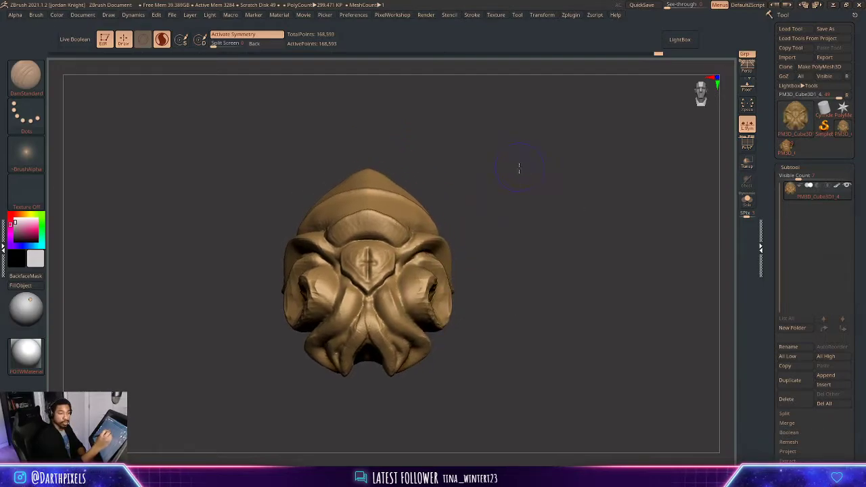
{"action": "left_click_drag", "start_coordinate": [519, 168], "coordinate": [380, 219]}
{"action": "right_click", "coordinate": [381, 277]}
{"action": "right_click", "coordinate": [425, 190]}
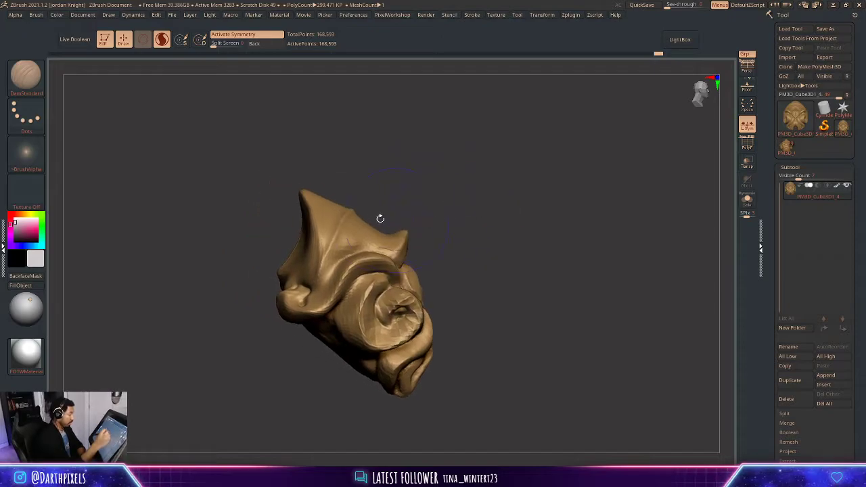
{"action": "left_click", "coordinate": [31, 73]}
{"action": "left_click", "coordinate": [302, 88]}
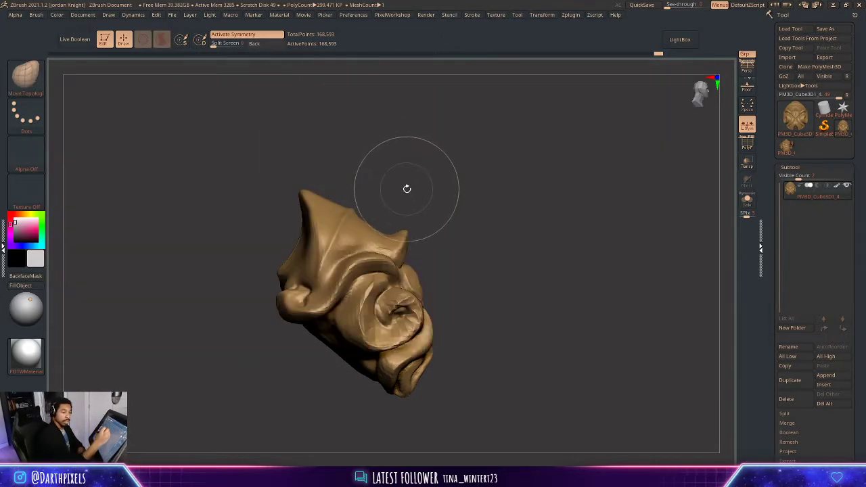
{"action": "left_click_drag", "start_coordinate": [422, 173], "coordinate": [435, 192], "text": "alt"}
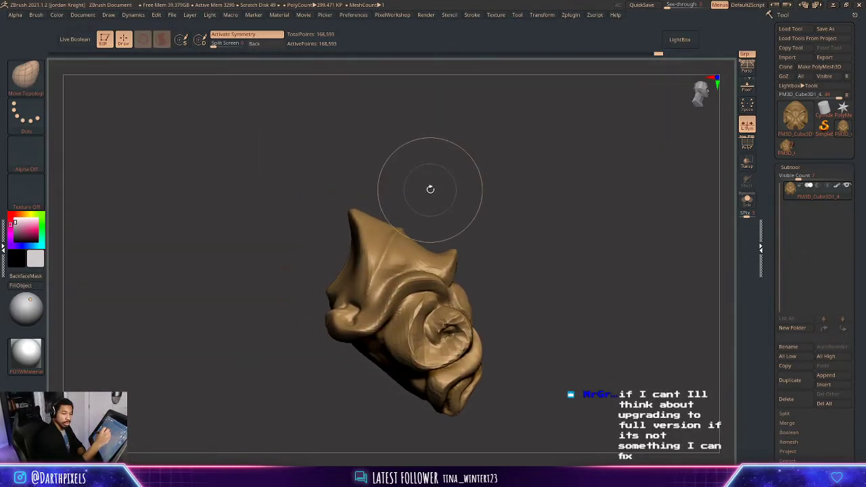
{"action": "right_click", "coordinate": [356, 211]}
{"action": "right_click", "coordinate": [346, 189]}
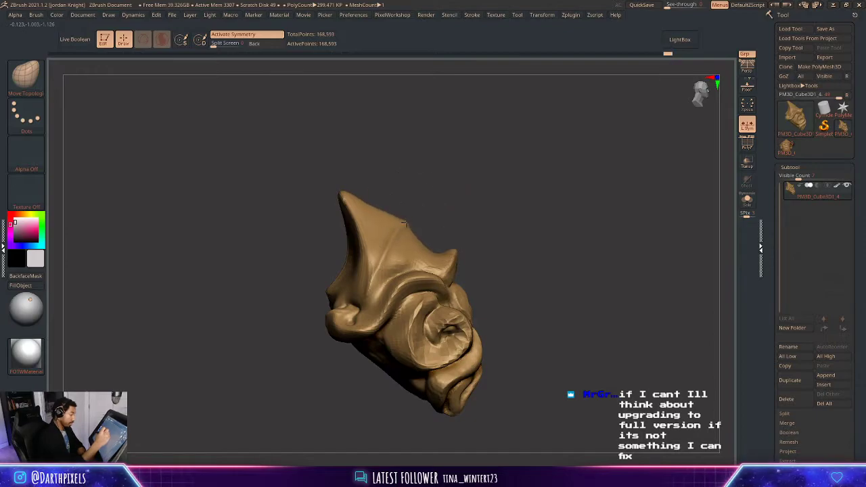
{"action": "right_click", "coordinate": [404, 223]}
- Build up clay across the back of the head and along the crest's rear side with the ClayBuildup brush
{"action": "mouse_move", "coordinate": [338, 198]}
{"action": "left_mouse_down"}
{"action": "mouse_move", "coordinate": [412, 180]}
{"action": "mouse_move", "coordinate": [450, 192]}
{"action": "mouse_move", "coordinate": [445, 207]}
{"action": "mouse_move", "coordinate": [261, 197]}
{"action": "left_mouse_up"}
{"action": "key", "text": "b"}
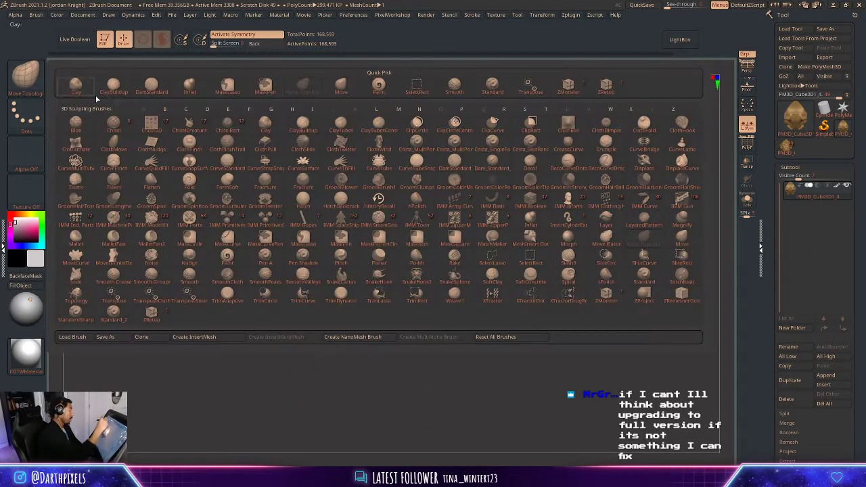
{"action": "left_click", "coordinate": [187, 107]}
{"action": "left_click_drag", "start_coordinate": [350, 241], "coordinate": [357, 245]}
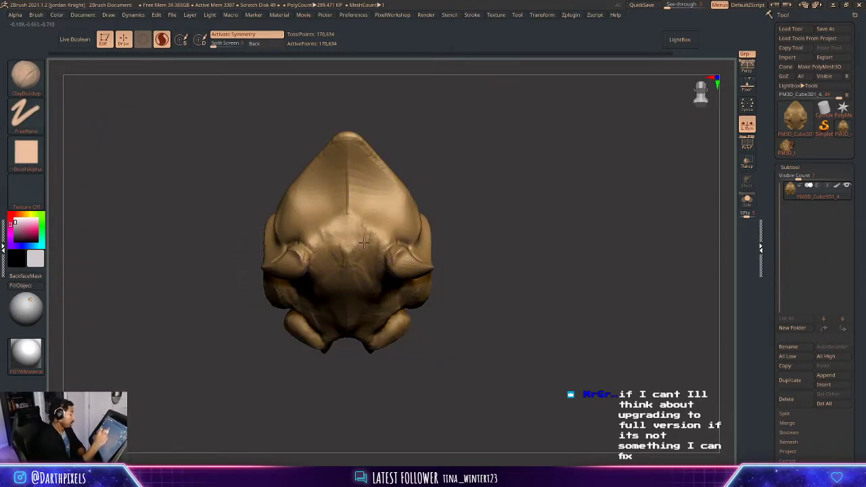
{"action": "left_click_drag", "start_coordinate": [364, 243], "coordinate": [370, 203]}
{"action": "right_click_drag", "start_coordinate": [369, 203], "coordinate": [422, 158]}
{"action": "right_click", "coordinate": [308, 236]}
{"action": "left_click_drag", "start_coordinate": [345, 173], "coordinate": [330, 197]}
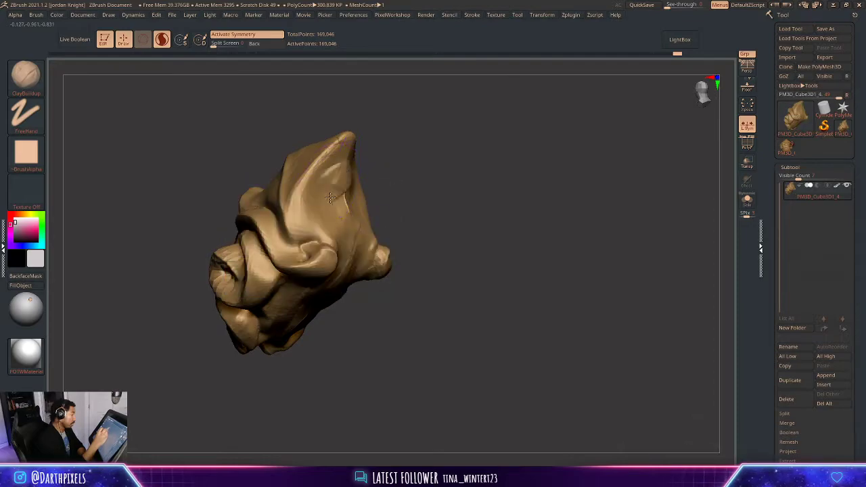
- Resize the ClayBuildup brush and fill out and smooth the rear surfaces of the crest down to the side knobs
{"action": "right_click_drag", "start_coordinate": [340, 167], "coordinate": [311, 227]}
{"action": "right_click", "coordinate": [312, 230]}
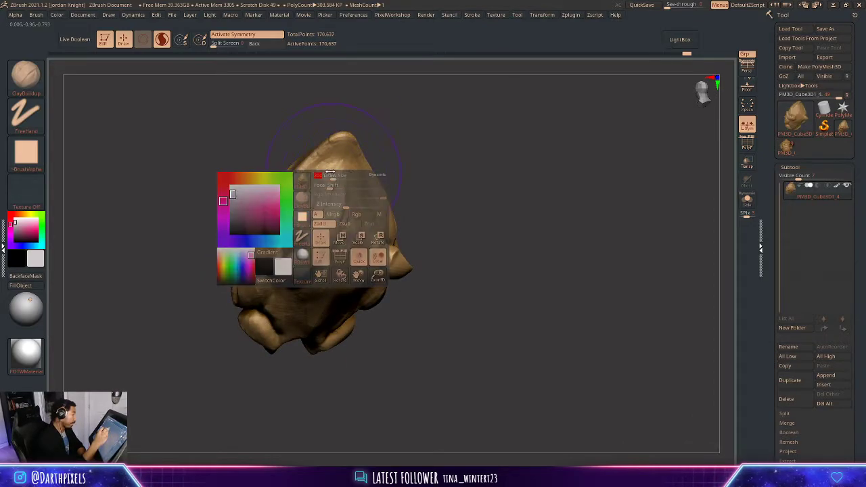
{"action": "left_click_drag", "start_coordinate": [333, 177], "coordinate": [300, 208]}
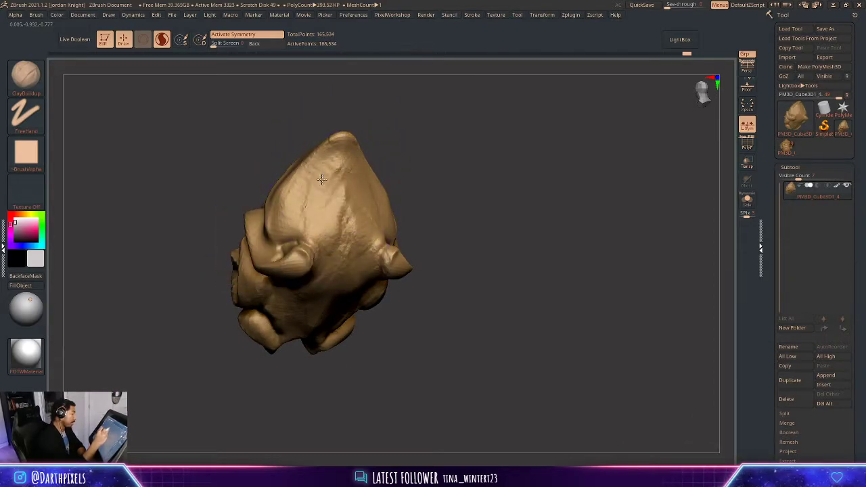
{"action": "right_click_drag", "start_coordinate": [428, 160], "coordinate": [357, 215]}
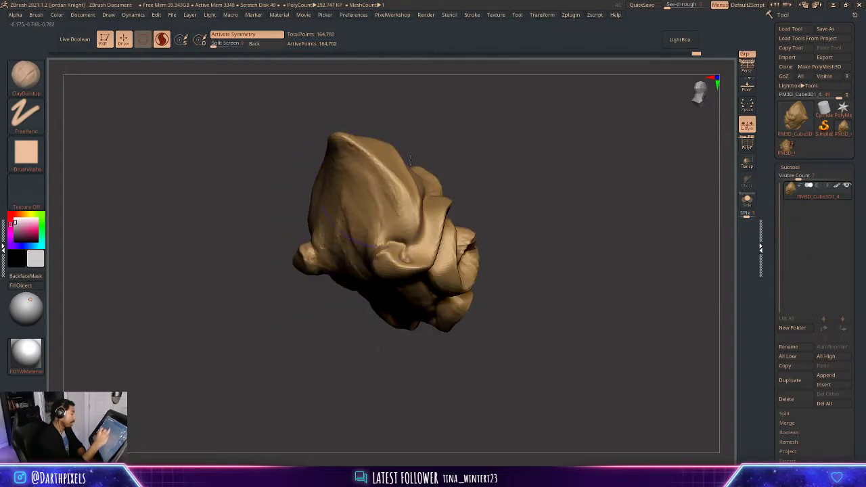
{"action": "right_click_drag", "start_coordinate": [410, 159], "coordinate": [393, 219]}
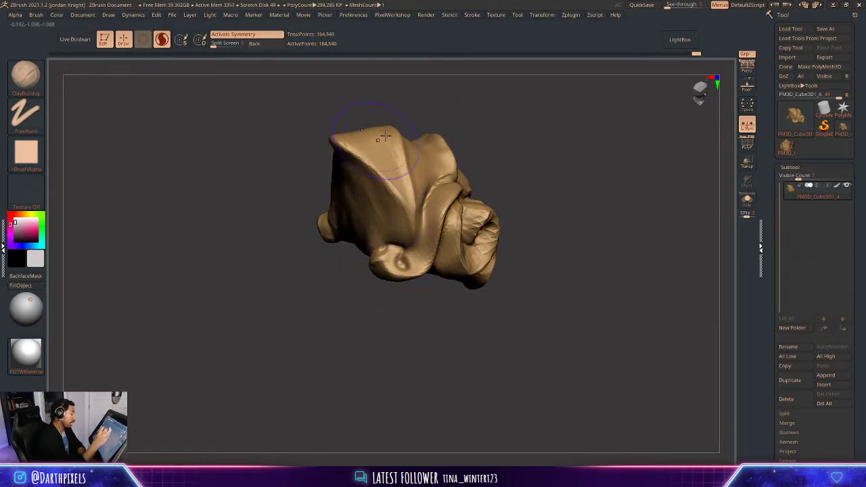
- Pull the crest tip and its rear edge outward in side view with the Move brush
{"action": "mouse_move", "coordinate": [383, 137]}
{"action": "right_mouse_down"}
{"action": "mouse_move", "coordinate": [507, 104]}
{"action": "mouse_move", "coordinate": [538, 139]}
{"action": "right_mouse_up"}
{"action": "left_click", "coordinate": [34, 78]}
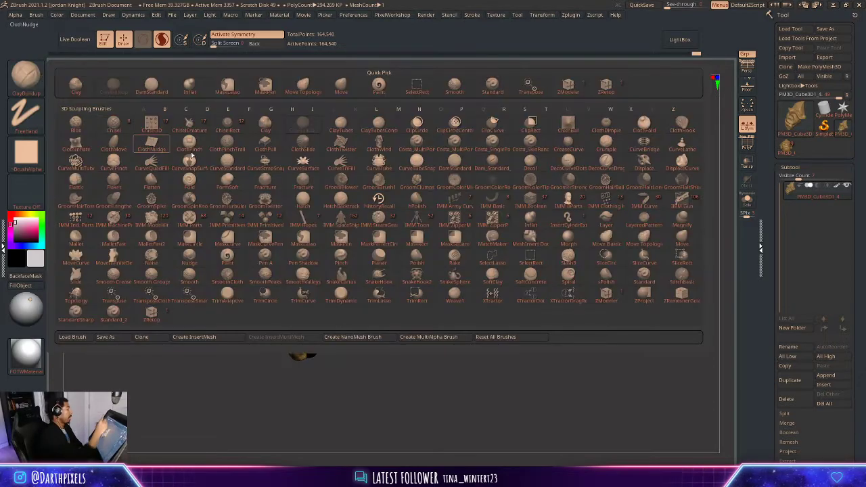
{"action": "left_click", "coordinate": [341, 86]}
{"action": "right_click", "coordinate": [391, 195]}
{"action": "left_click_drag", "start_coordinate": [410, 143], "coordinate": [418, 138]}
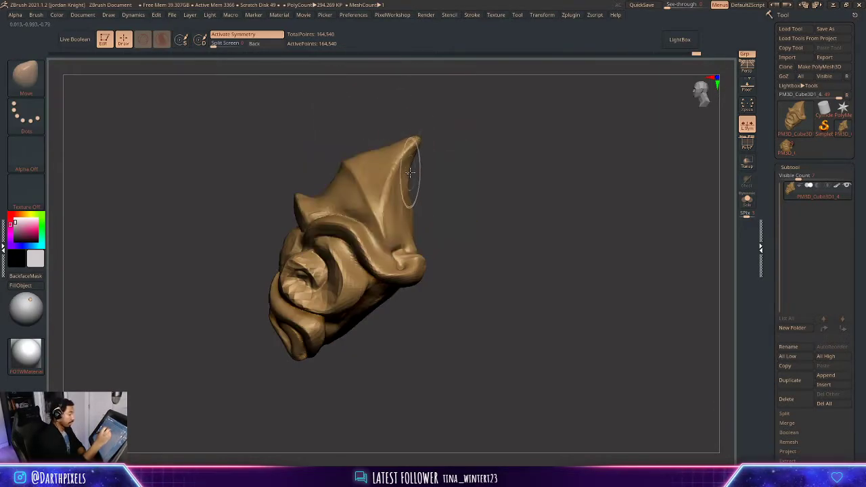
{"action": "mouse_move", "coordinate": [412, 173]}
{"action": "left_mouse_down"}
{"action": "mouse_move", "coordinate": [401, 180]}
{"action": "mouse_move", "coordinate": [415, 145]}
{"action": "left_mouse_up"}
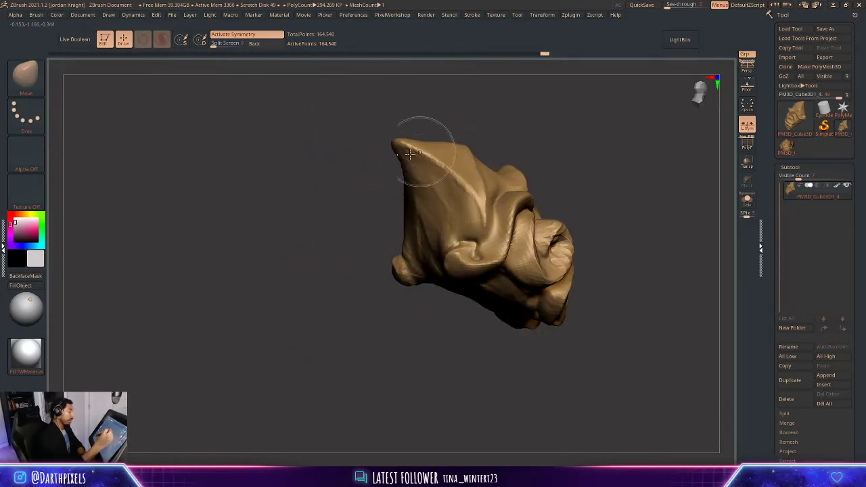
- Flatten the crest's rear side and the ridge near its tip with the hPolish brush
{"action": "left_click", "coordinate": [26, 76]}
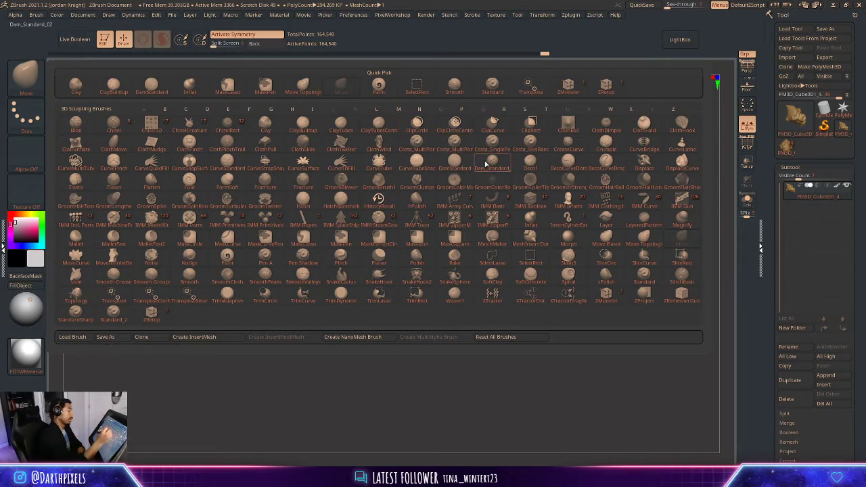
{"action": "key", "text": "h"}
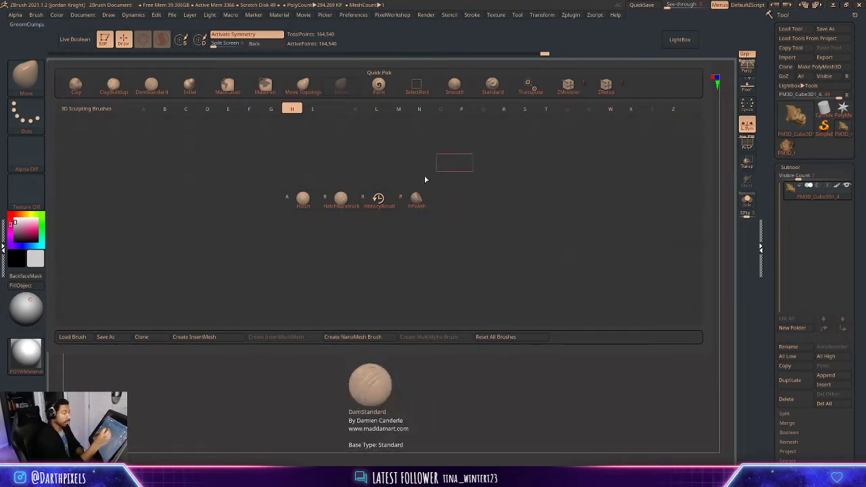
{"action": "left_click", "coordinate": [416, 203]}
{"action": "left_click_drag", "start_coordinate": [520, 129], "coordinate": [461, 198]}
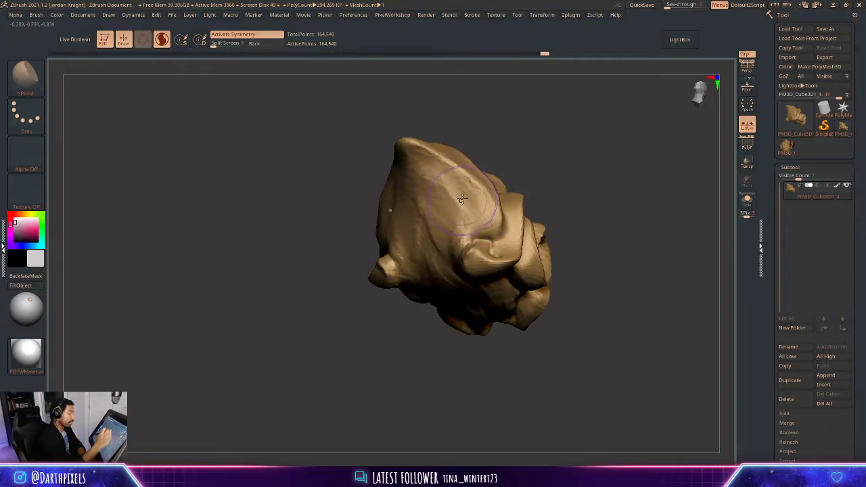
{"action": "key", "text": "ctrl+z"}
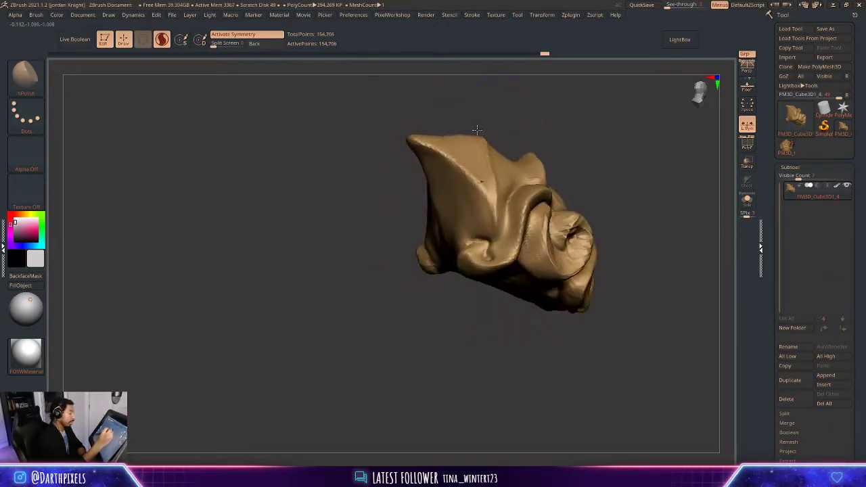
{"action": "left_click_drag", "start_coordinate": [416, 153], "coordinate": [423, 147]}
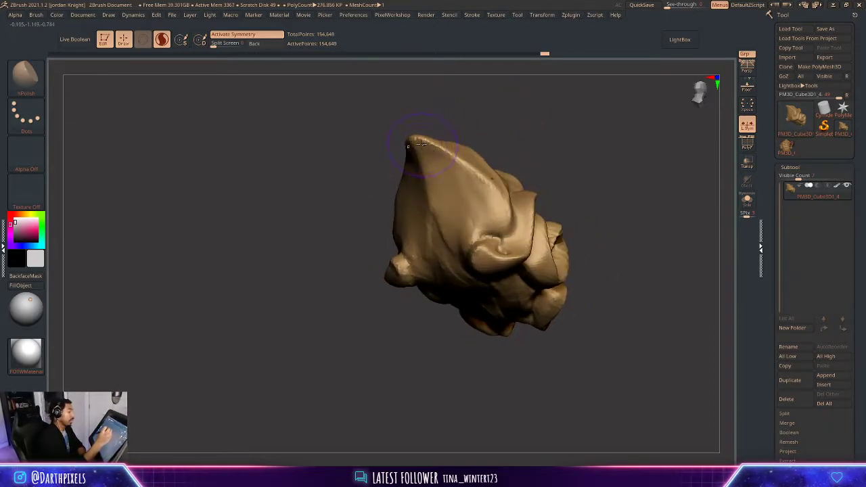
- Reshape the crest's rear edge and front corner in side view with a resized Move brush, and check the head from the front
{"action": "mouse_move", "coordinate": [542, 127]}
{"action": "left_mouse_down"}
{"action": "mouse_move", "coordinate": [589, 120]}
{"action": "mouse_move", "coordinate": [522, 143]}
{"action": "mouse_move", "coordinate": [533, 131]}
{"action": "mouse_move", "coordinate": [580, 137]}
{"action": "mouse_move", "coordinate": [522, 174]}
{"action": "left_mouse_up"}
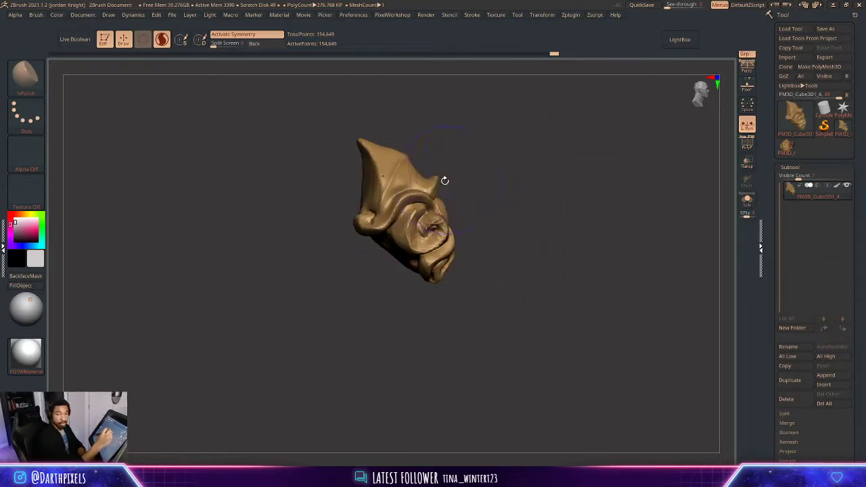
{"action": "key", "text": "b"}
{"action": "key", "text": "m"}
{"action": "key", "text": "v"}
{"action": "key", "text": "space"}
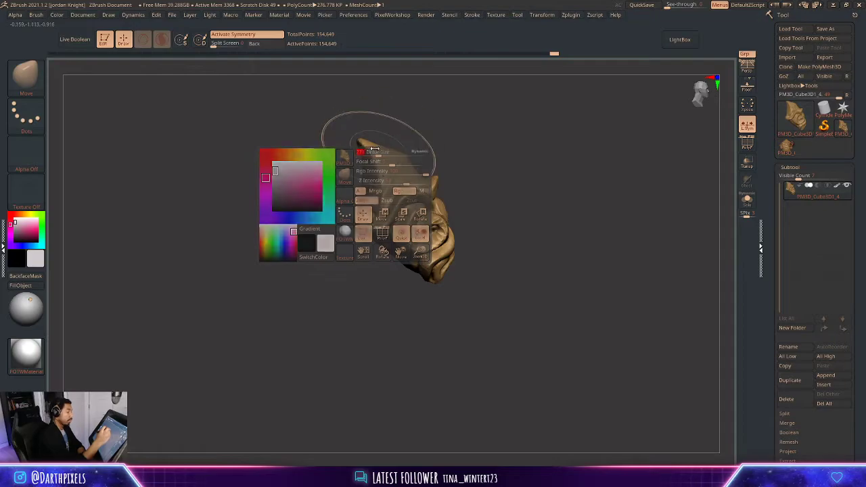
{"action": "key", "text": "space"}
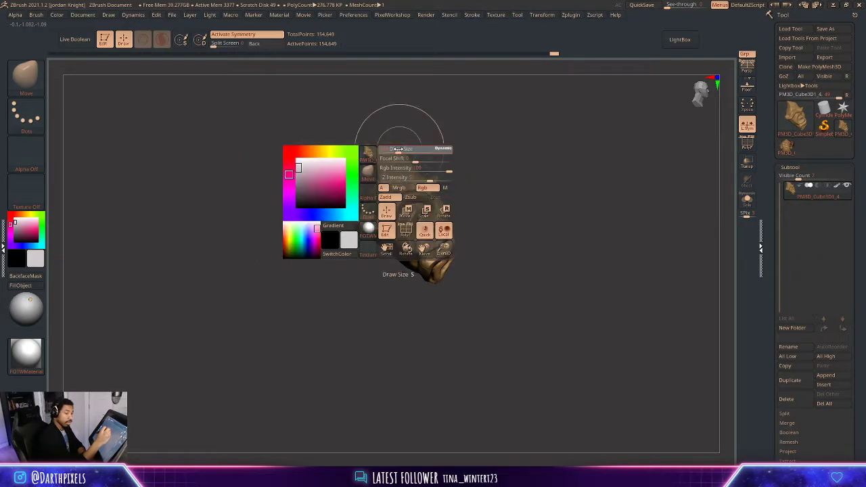
{"action": "left_click_drag", "start_coordinate": [396, 169], "coordinate": [437, 163], "text": "alt"}
{"action": "key", "text": "space"}
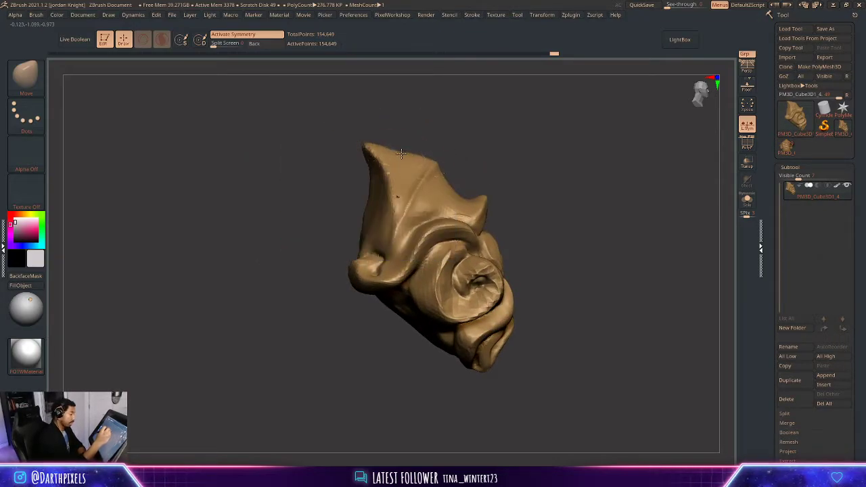
{"action": "left_click_drag", "start_coordinate": [383, 174], "coordinate": [373, 175]}
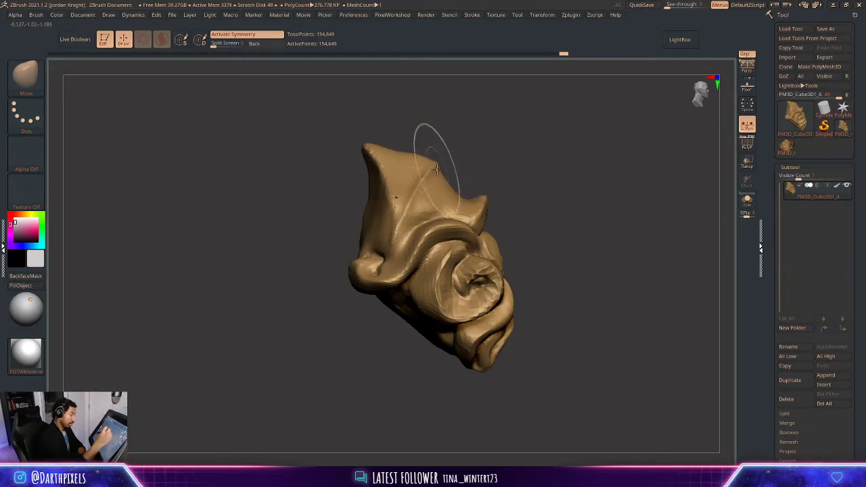
{"action": "left_click_drag", "start_coordinate": [436, 167], "coordinate": [443, 172]}
{"action": "mouse_move", "coordinate": [496, 158]}
{"action": "left_mouse_down", "text": "shift"}
{"action": "mouse_move", "coordinate": [535, 145]}
{"action": "mouse_move", "coordinate": [535, 159]}
{"action": "mouse_move", "coordinate": [522, 157]}
{"action": "mouse_move", "coordinate": [533, 164]}
{"action": "left_mouse_up", "text": "shift"}
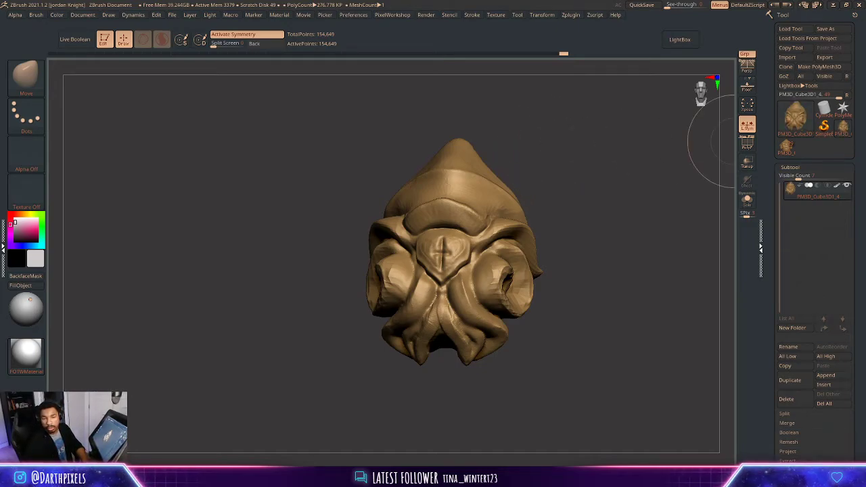
{"action": "left_click", "coordinate": [652, 247], "text": "shift"}
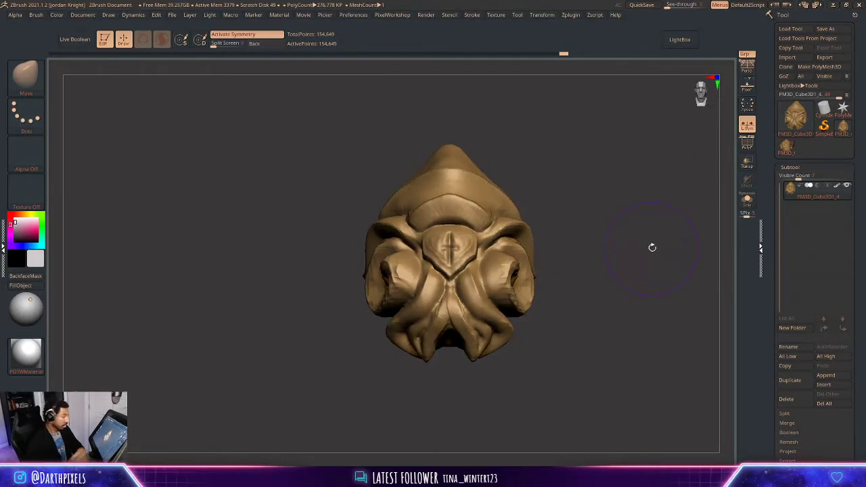
- Reshape the raised forehead plate and its curved upper edge in front view with a resized Move brush
{"action": "mouse_move", "coordinate": [552, 208]}
{"action": "left_mouse_down", "text": "alt"}
{"action": "mouse_move", "coordinate": [497, 234]}
{"action": "mouse_move", "coordinate": [508, 207]}
{"action": "mouse_move", "coordinate": [529, 207]}
{"action": "mouse_move", "coordinate": [518, 209]}
{"action": "left_mouse_up", "text": "alt"}
{"action": "key", "text": "x"}
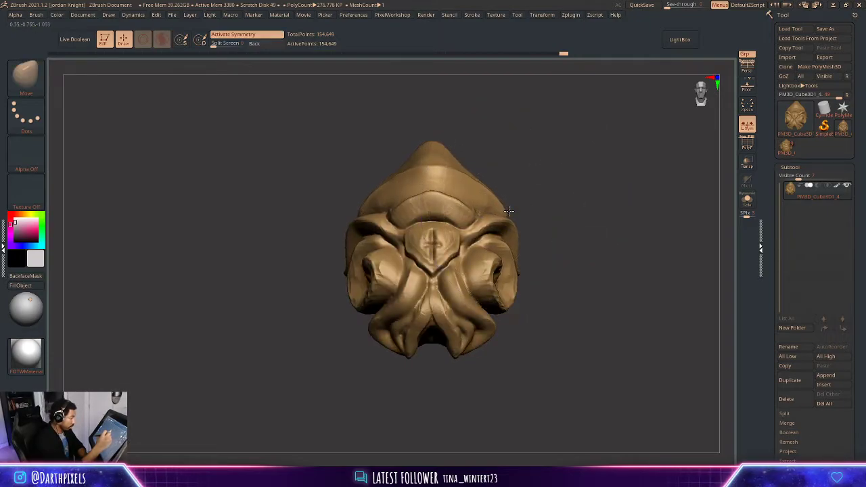
{"action": "left_click_drag", "start_coordinate": [487, 167], "coordinate": [478, 208]}
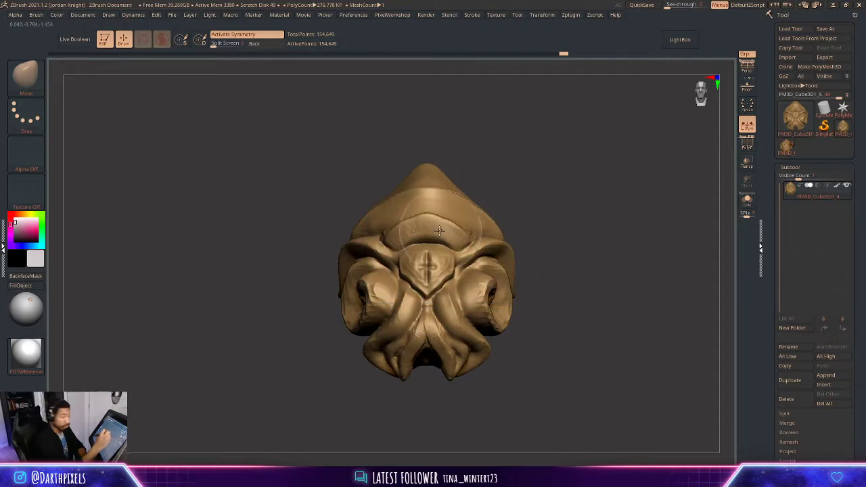
{"action": "key", "text": "space"}
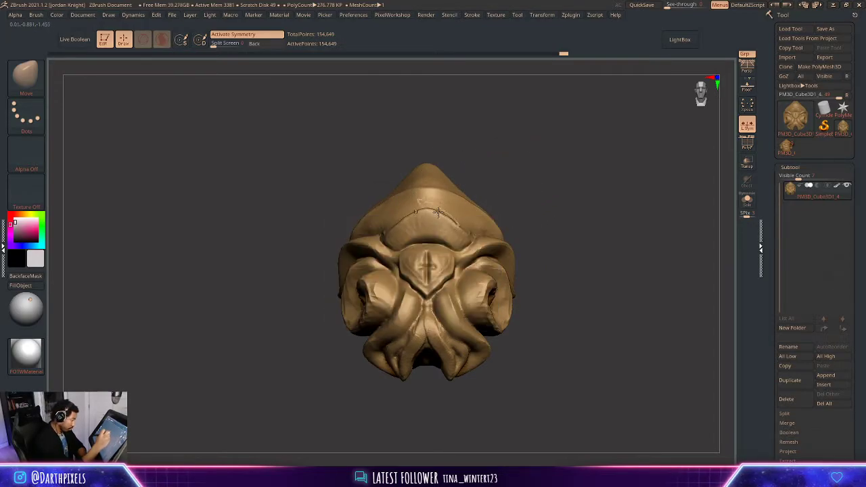
{"action": "key", "text": "space"}
{"action": "key", "text": "space"}
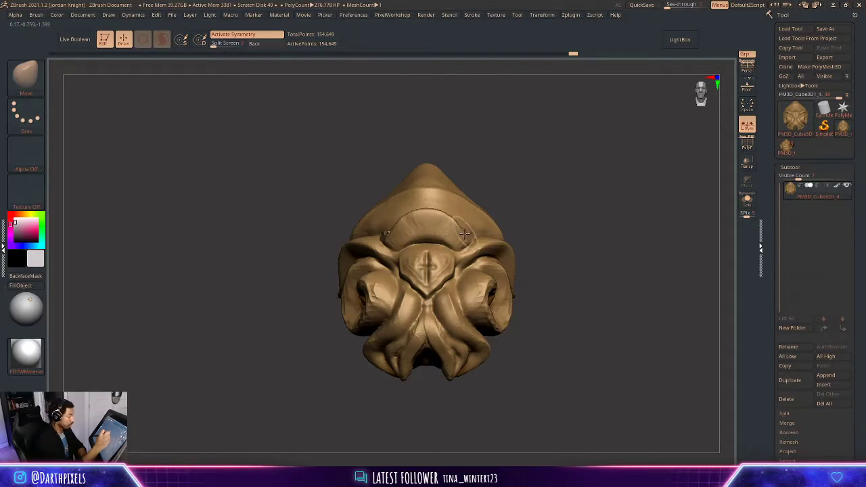
{"action": "mouse_move", "coordinate": [531, 200]}
{"action": "left_mouse_down"}
{"action": "mouse_move", "coordinate": [514, 178]}
{"action": "mouse_move", "coordinate": [506, 181]}
{"action": "mouse_move", "coordinate": [513, 203]}
{"action": "mouse_move", "coordinate": [497, 203]}
{"action": "left_mouse_up"}
{"action": "key", "text": "space"}
{"action": "left_click_drag", "start_coordinate": [490, 199], "coordinate": [508, 200]}
{"action": "mouse_move", "coordinate": [512, 218]}
{"action": "left_mouse_down"}
{"action": "mouse_move", "coordinate": [503, 222]}
{"action": "mouse_move", "coordinate": [508, 185]}
{"action": "mouse_move", "coordinate": [480, 225]}
{"action": "mouse_move", "coordinate": [503, 178]}
{"action": "mouse_move", "coordinate": [578, 195]}
{"action": "mouse_move", "coordinate": [539, 203]}
{"action": "mouse_move", "coordinate": [551, 169]}
{"action": "mouse_move", "coordinate": [522, 215]}
{"action": "mouse_move", "coordinate": [538, 207]}
{"action": "mouse_move", "coordinate": [566, 234]}
{"action": "mouse_move", "coordinate": [562, 207]}
{"action": "mouse_move", "coordinate": [459, 215]}
{"action": "left_mouse_up"}
{"action": "right_click", "coordinate": [463, 216]}
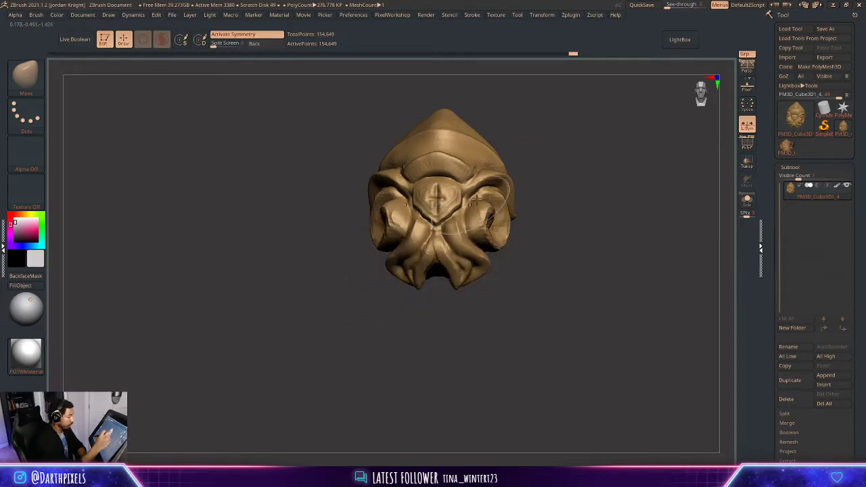
- Try the Metal 01 material on the head and inspect it from the side
{"action": "left_click_drag", "start_coordinate": [521, 186], "coordinate": [609, 196]}
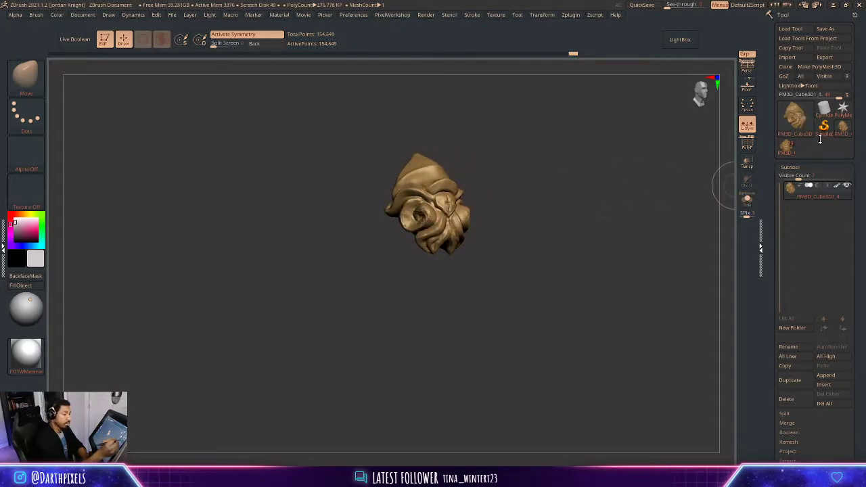
{"action": "left_click", "coordinate": [27, 353]}
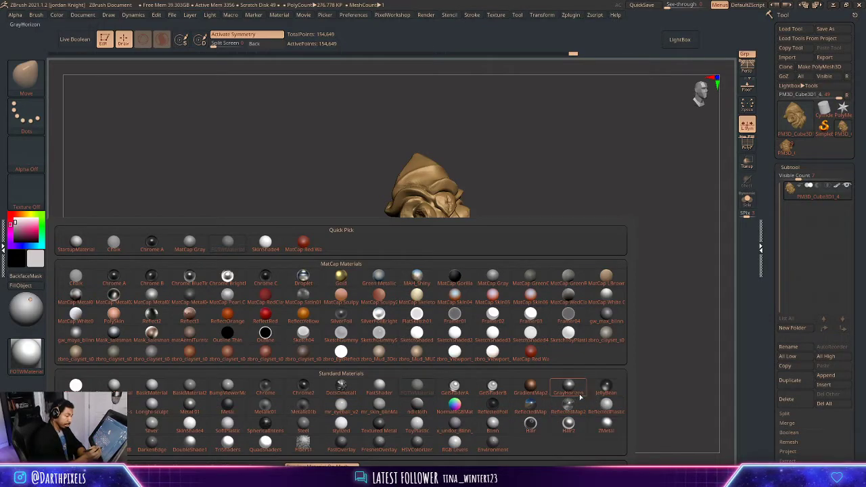
{"action": "left_click", "coordinate": [198, 410]}
{"action": "left_click_drag", "start_coordinate": [381, 323], "coordinate": [501, 245]}
{"action": "key", "text": "space"}
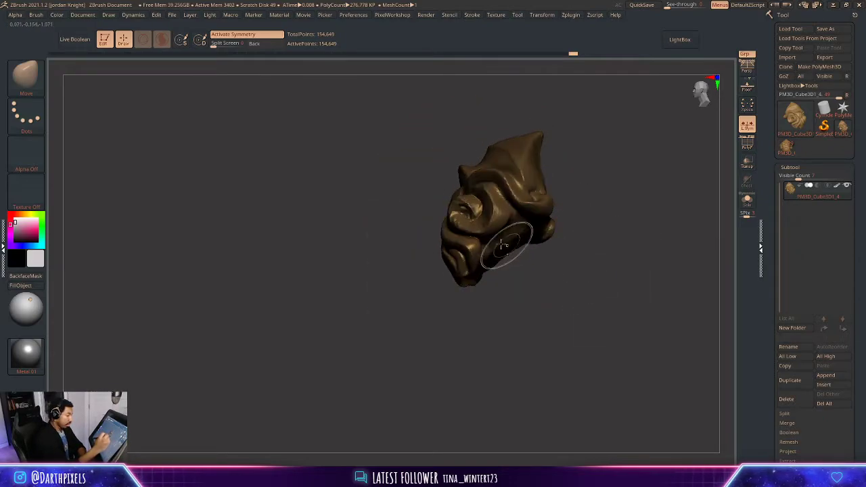
- Set the active colour to white and try the Silver material on the head from a three-quarter view
{"action": "left_click", "coordinate": [19, 230]}
{"action": "left_click", "coordinate": [26, 350]}
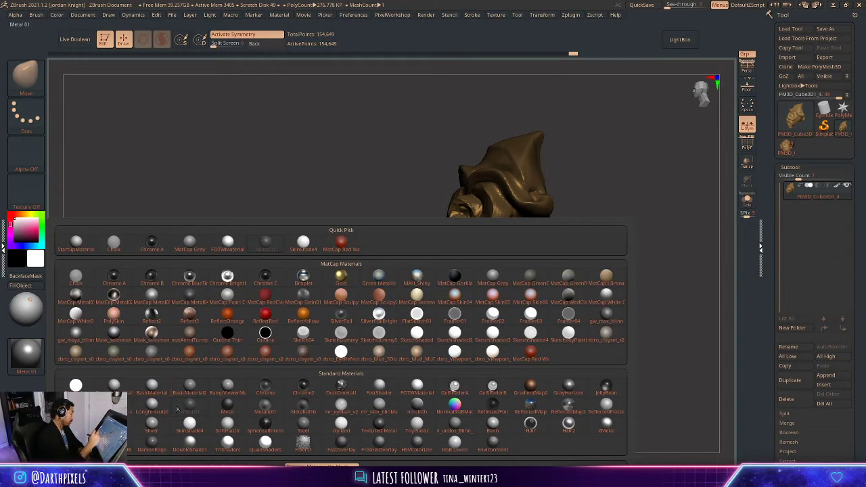
{"action": "left_click", "coordinate": [158, 427]}
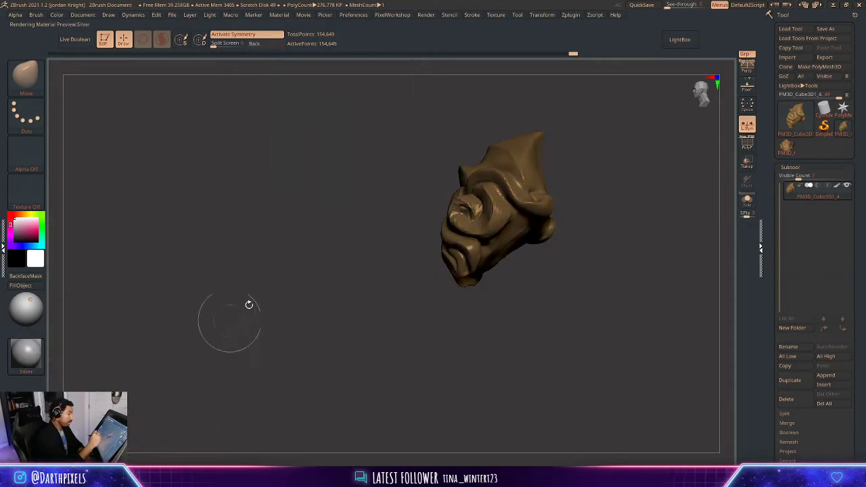
{"action": "left_click_drag", "start_coordinate": [249, 304], "coordinate": [551, 261]}
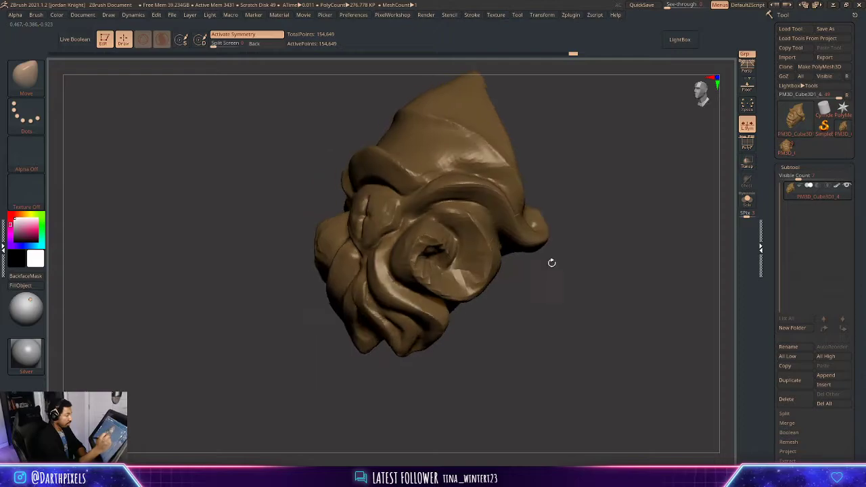
- Apply the ReflectedPlastic material to the head
{"action": "left_click", "coordinate": [38, 358]}
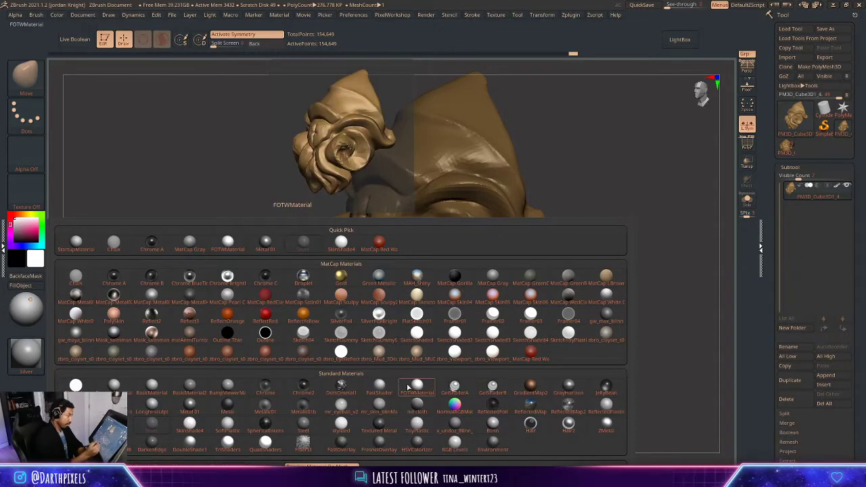
{"action": "left_click", "coordinate": [601, 415]}
{"action": "mouse_move", "coordinate": [589, 404]}
{"action": "left_mouse_down"}
{"action": "mouse_move", "coordinate": [615, 178]}
{"action": "mouse_move", "coordinate": [582, 178]}
{"action": "mouse_move", "coordinate": [561, 224]}
{"action": "mouse_move", "coordinate": [522, 223]}
{"action": "mouse_move", "coordinate": [535, 187]}
{"action": "mouse_move", "coordinate": [565, 216]}
{"action": "mouse_move", "coordinate": [547, 234]}
{"action": "mouse_move", "coordinate": [587, 251]}
{"action": "left_mouse_up"}
- Reshape the inner curl and opening of the spiral cheek with a resized Move brush
{"action": "key", "text": "space"}
{"action": "key", "text": "space"}
{"action": "left_click_drag", "start_coordinate": [442, 268], "coordinate": [435, 268]}
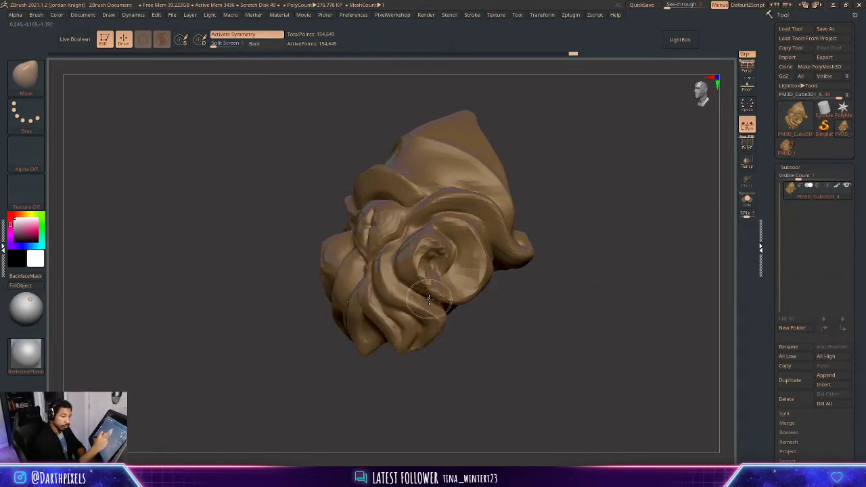
{"action": "key", "text": "space"}
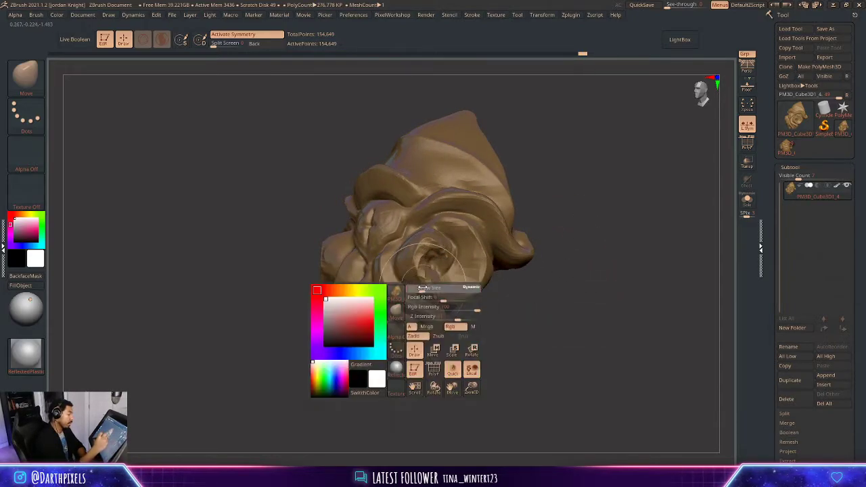
{"action": "left_click_drag", "start_coordinate": [426, 289], "coordinate": [413, 279]}
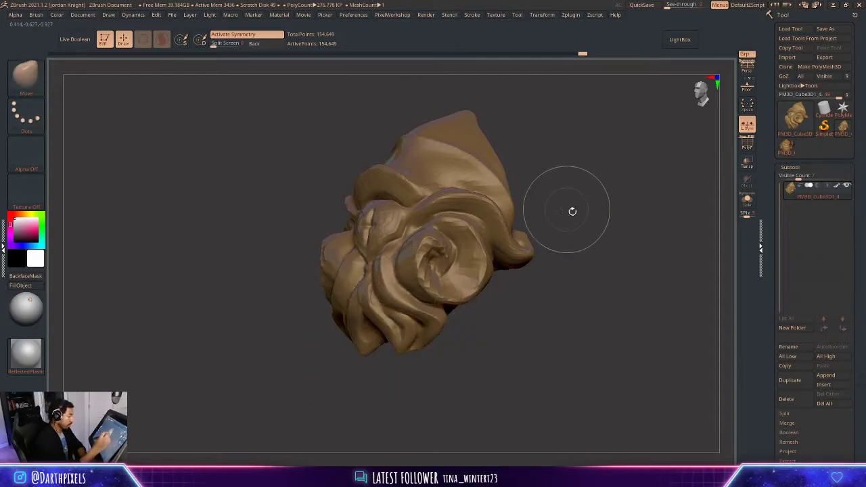
{"action": "left_click_drag", "start_coordinate": [572, 211], "coordinate": [523, 226]}
{"action": "key", "text": "space"}
{"action": "left_click_drag", "start_coordinate": [445, 259], "coordinate": [437, 259]}
- Rework the centre of the spiral cheek with the ClayBuildup brush and remesh the head
{"action": "left_click", "coordinate": [30, 78]}
{"action": "left_click", "coordinate": [116, 87]}
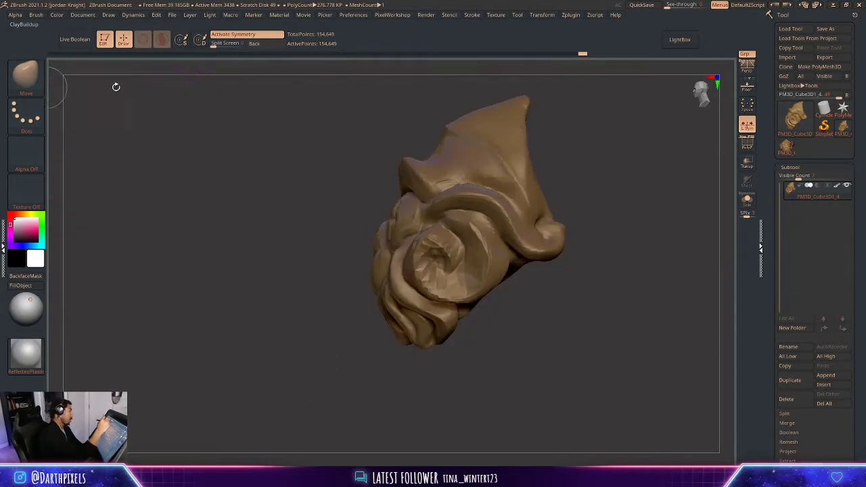
{"action": "key", "text": "space"}
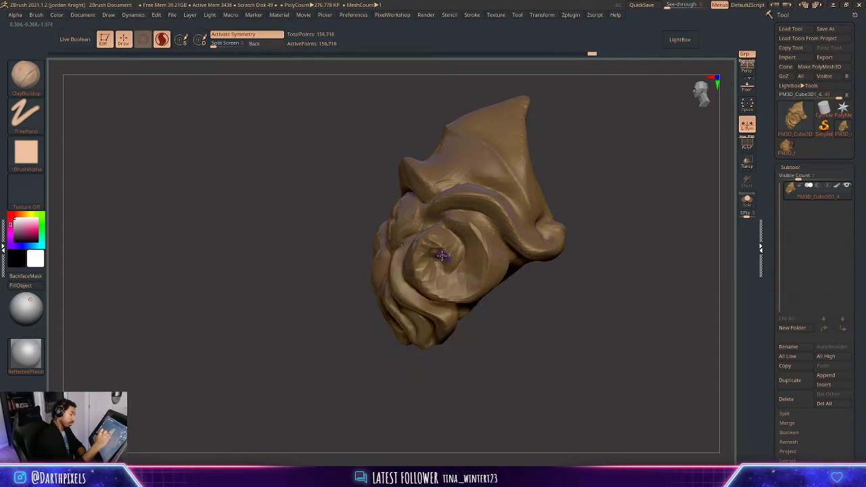
{"action": "key", "text": "space"}
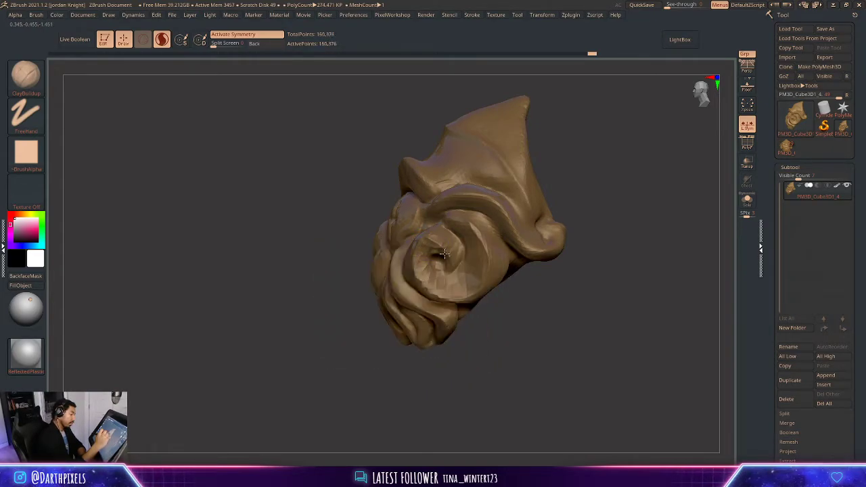
{"action": "left_click_drag", "start_coordinate": [162, 241], "coordinate": [178, 269], "text": "ctrl"}
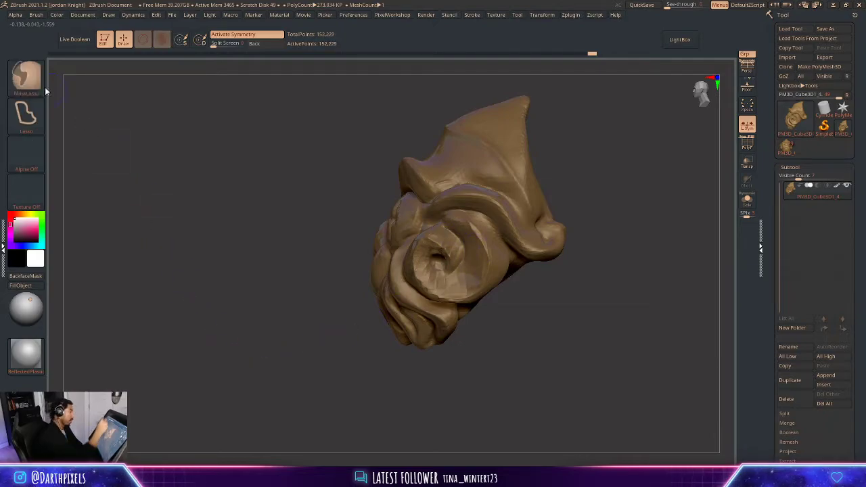
- Define the inner curl and rim of the spiral cheek with the DamStandard brush, working from side and three-quarter views
{"action": "left_click", "coordinate": [26, 75]}
{"action": "left_click", "coordinate": [202, 141]}
{"action": "key", "text": "space"}
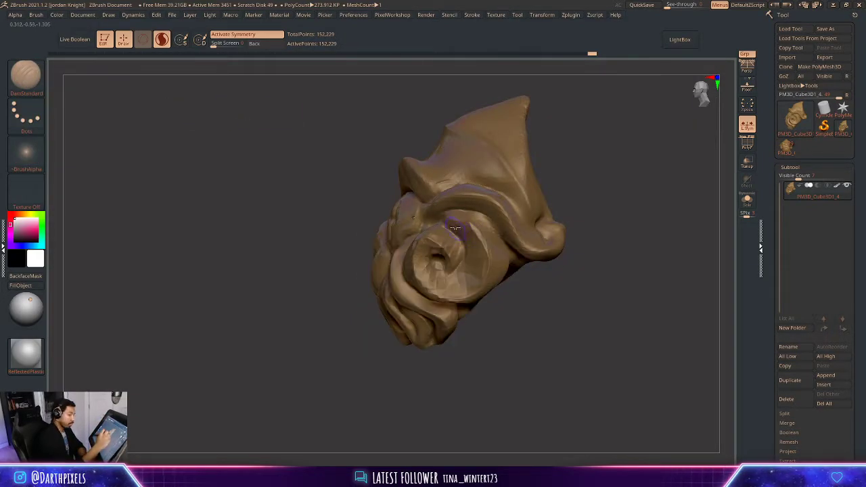
{"action": "left_click_drag", "start_coordinate": [540, 328], "coordinate": [448, 243]}
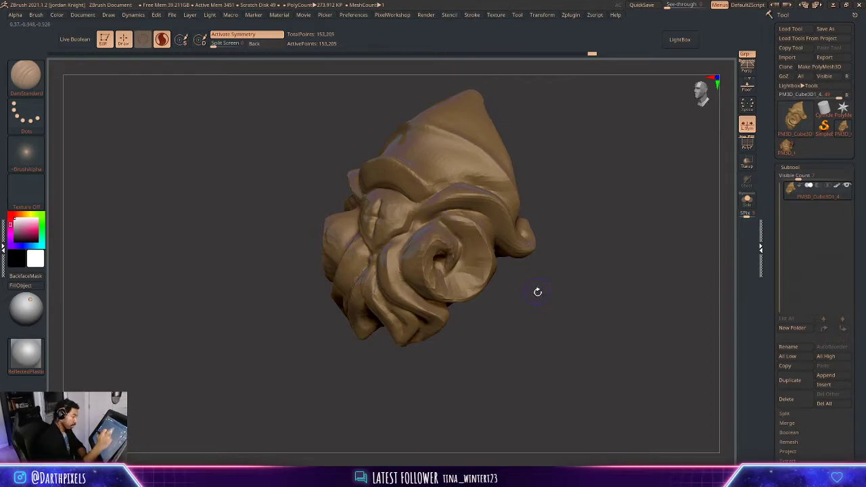
{"action": "left_click_drag", "start_coordinate": [538, 292], "coordinate": [449, 222]}
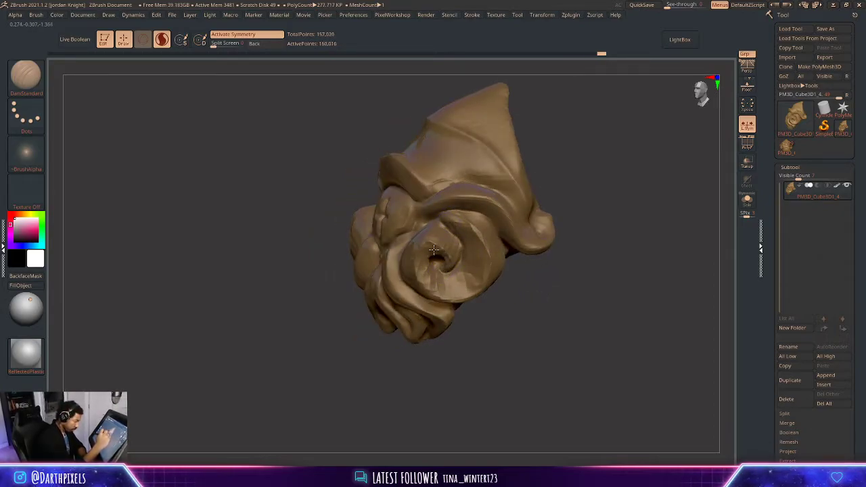
- Check the wireframe, smooth the spiral cheek's faceted surfaces, and sharpen its inner groove with DamStandard
{"action": "mouse_move", "coordinate": [557, 202]}
{"action": "left_mouse_down"}
{"action": "mouse_move", "coordinate": [601, 223]}
{"action": "mouse_move", "coordinate": [586, 207]}
{"action": "mouse_move", "coordinate": [560, 266]}
{"action": "left_mouse_up"}
{"action": "key", "text": "shift+f"}
{"action": "key", "text": "shift+f"}
{"action": "left_click_drag", "start_coordinate": [438, 248], "coordinate": [443, 301], "text": "shift"}
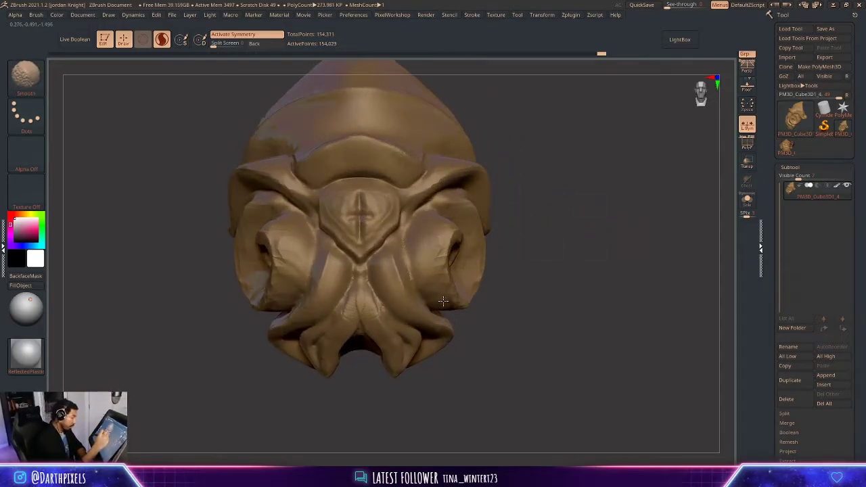
{"action": "mouse_move", "coordinate": [485, 194]}
{"action": "left_mouse_down"}
{"action": "mouse_move", "coordinate": [460, 211]}
{"action": "mouse_move", "coordinate": [495, 233]}
{"action": "left_mouse_up"}
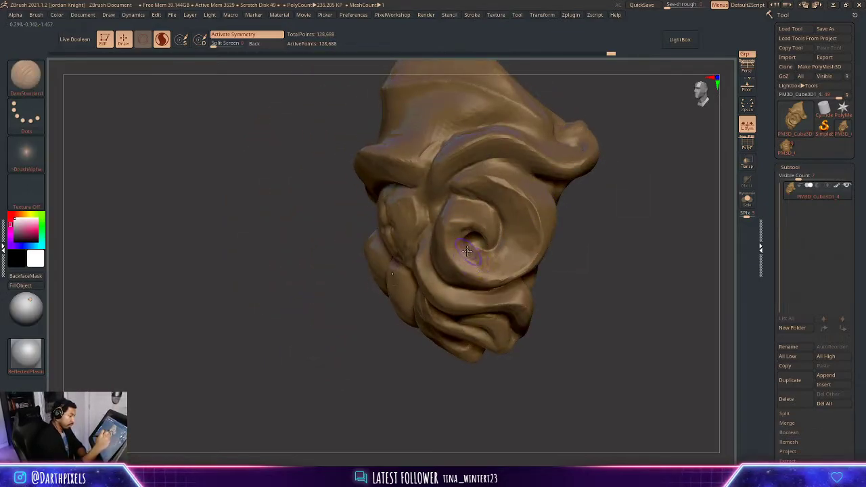
{"action": "left_click_drag", "start_coordinate": [503, 260], "coordinate": [510, 212]}
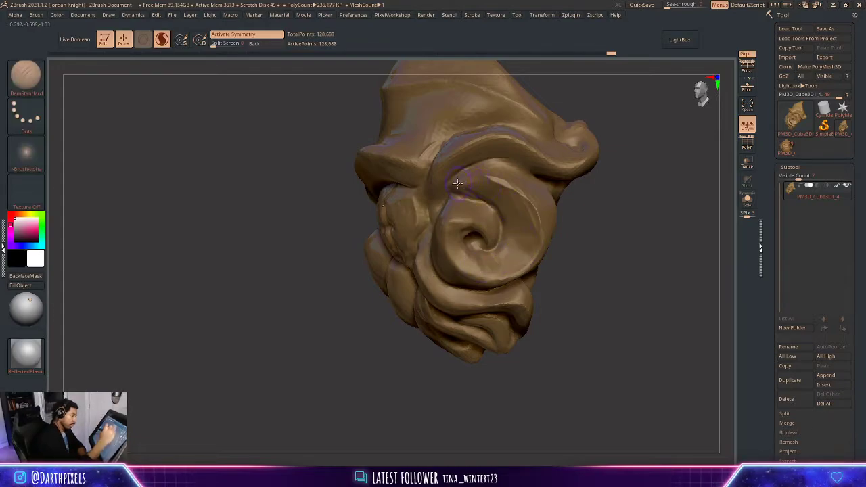
- Check the wireframe, frame the head from the front, and refine the snout creases down to the mouth notch with a resized DamStandard brush
{"action": "mouse_move", "coordinate": [648, 248]}
{"action": "left_mouse_down"}
{"action": "mouse_move", "coordinate": [555, 211]}
{"action": "mouse_move", "coordinate": [619, 165]}
{"action": "mouse_move", "coordinate": [578, 174]}
{"action": "mouse_move", "coordinate": [581, 195]}
{"action": "mouse_move", "coordinate": [594, 190]}
{"action": "left_mouse_up"}
{"action": "key", "text": "shift+f"}
{"action": "key", "text": "shift+f"}
{"action": "mouse_move", "coordinate": [595, 189]}
{"action": "left_mouse_down", "text": "alt"}
{"action": "mouse_move", "coordinate": [625, 186]}
{"action": "mouse_move", "coordinate": [547, 166]}
{"action": "mouse_move", "coordinate": [580, 169]}
{"action": "mouse_move", "coordinate": [572, 139]}
{"action": "mouse_move", "coordinate": [559, 224]}
{"action": "mouse_move", "coordinate": [545, 187]}
{"action": "mouse_move", "coordinate": [558, 204]}
{"action": "left_mouse_up", "text": "alt"}
{"action": "key", "text": "space"}
{"action": "key", "text": "space"}
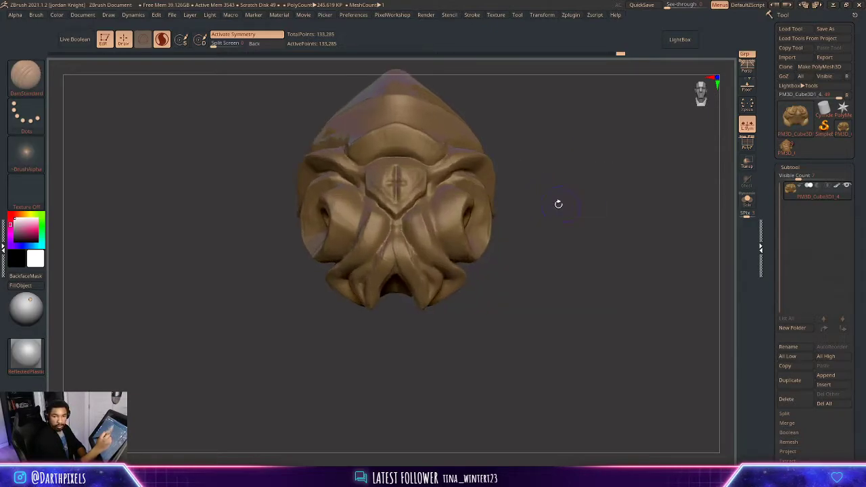
{"action": "key", "text": "space"}
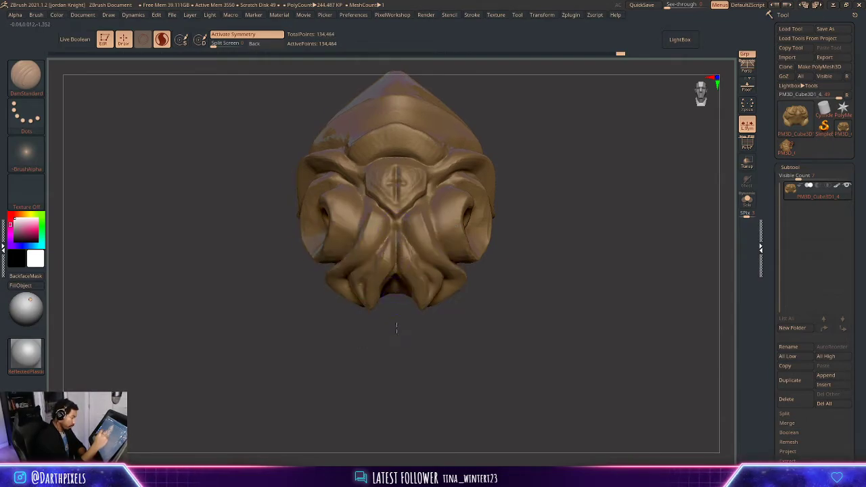
{"action": "left_click_drag", "start_coordinate": [397, 328], "coordinate": [377, 298]}
{"action": "key", "text": "space"}
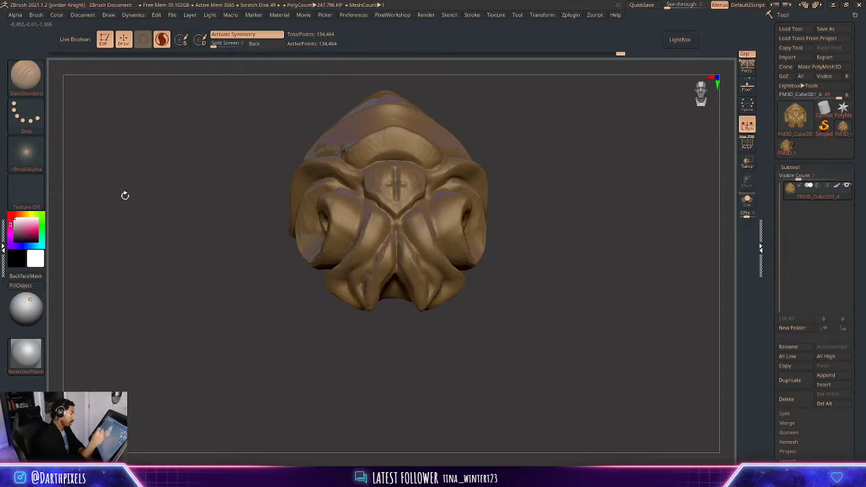
- Pull small hooked points inward from the snout's inner edges at the mouth notch with a resized SnakeHook brush
{"action": "key", "text": "b"}
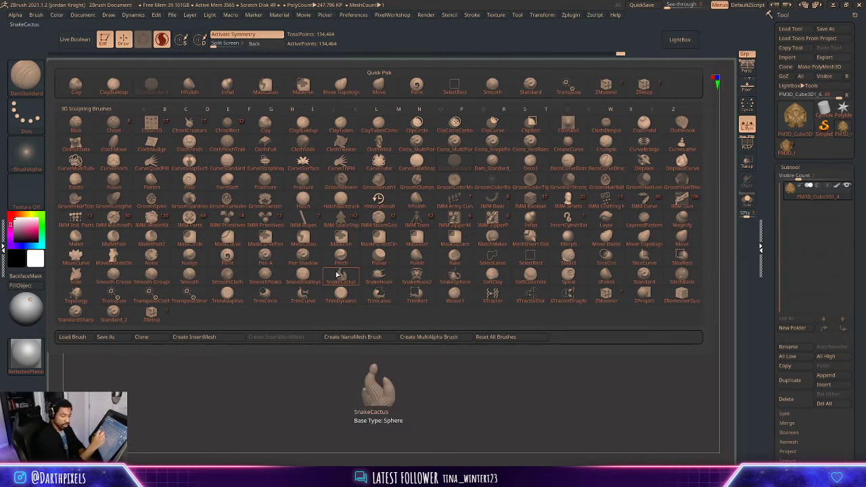
{"action": "key", "text": "d"}
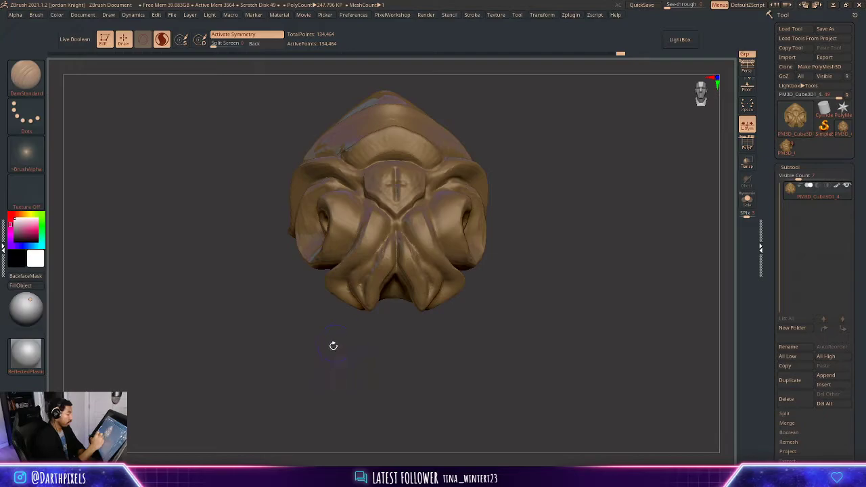
{"action": "key", "text": "b"}
{"action": "key", "text": "s"}
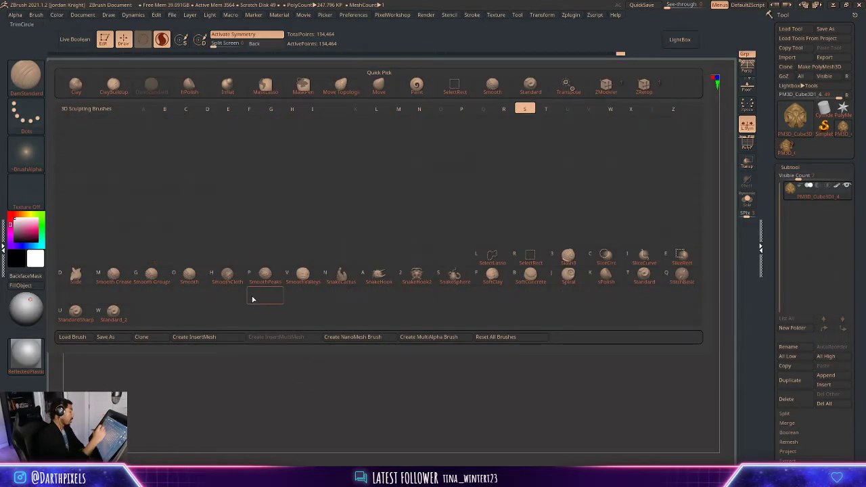
{"action": "left_click", "coordinate": [386, 290]}
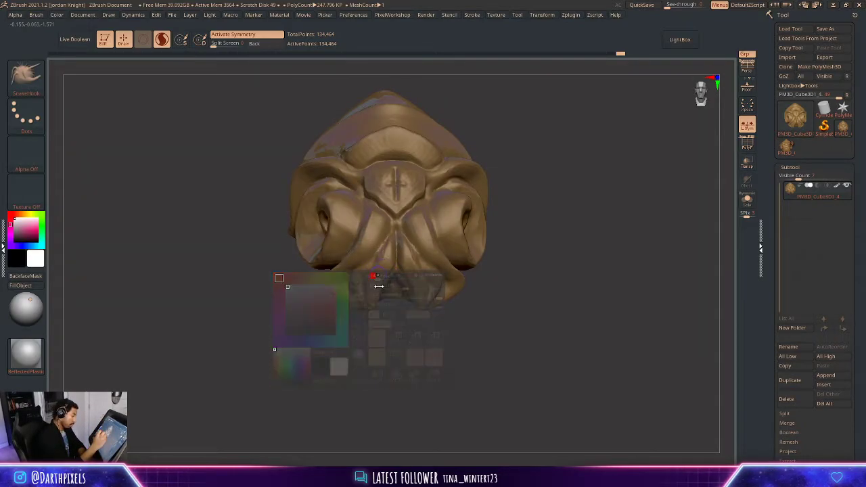
{"action": "key", "text": "ctrl+z"}
{"action": "key", "text": "space"}
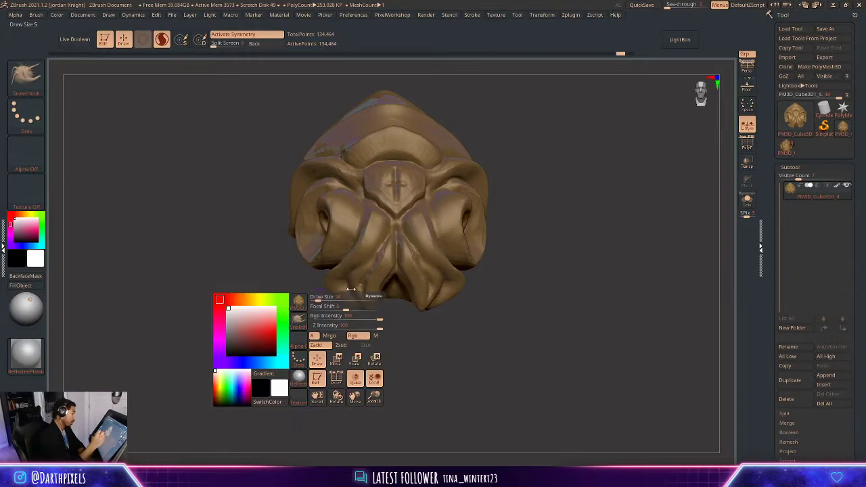
{"action": "key", "text": "space"}
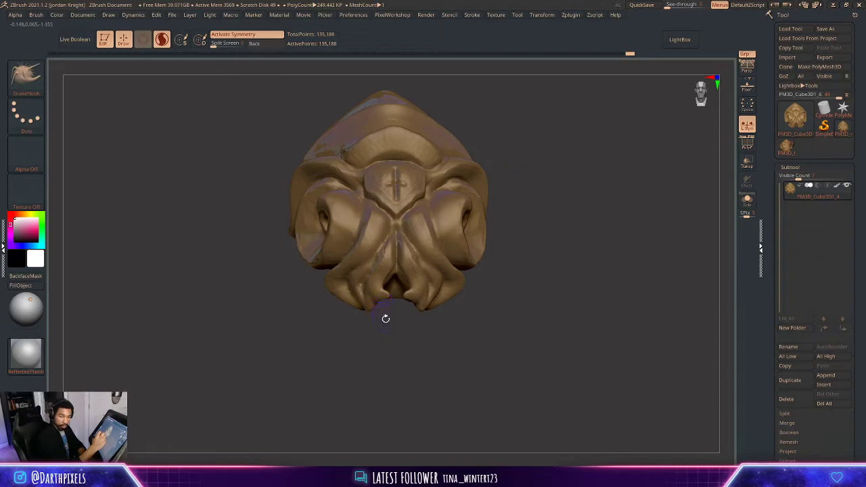
{"action": "key", "text": "space"}
{"action": "left_click_drag", "start_coordinate": [386, 319], "coordinate": [452, 286]}
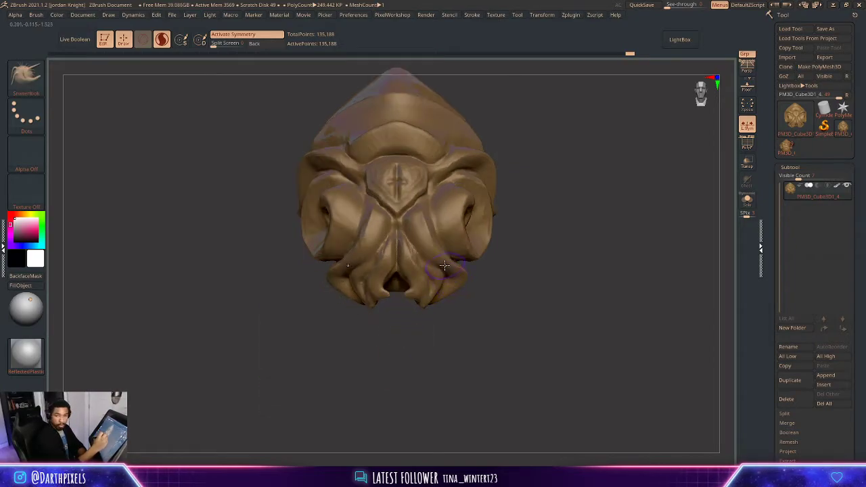
- Try to cut a notch into the outer lower edge of the jaw with the TrimCurve brush
{"action": "key", "text": "space"}
{"action": "left_click_drag", "start_coordinate": [498, 266], "coordinate": [460, 286]}
{"action": "mouse_move", "coordinate": [452, 317]}
{"action": "left_mouse_down"}
{"action": "mouse_move", "coordinate": [340, 315]}
{"action": "mouse_move", "coordinate": [356, 329]}
{"action": "left_mouse_up"}
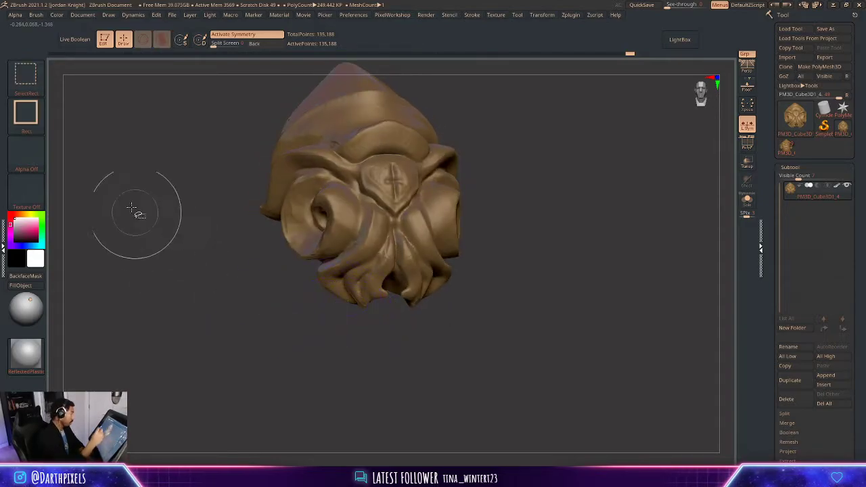
{"action": "left_click", "coordinate": [27, 80], "text": "ctrl+shift"}
{"action": "left_click", "coordinate": [32, 86], "text": "ctrl+shift"}
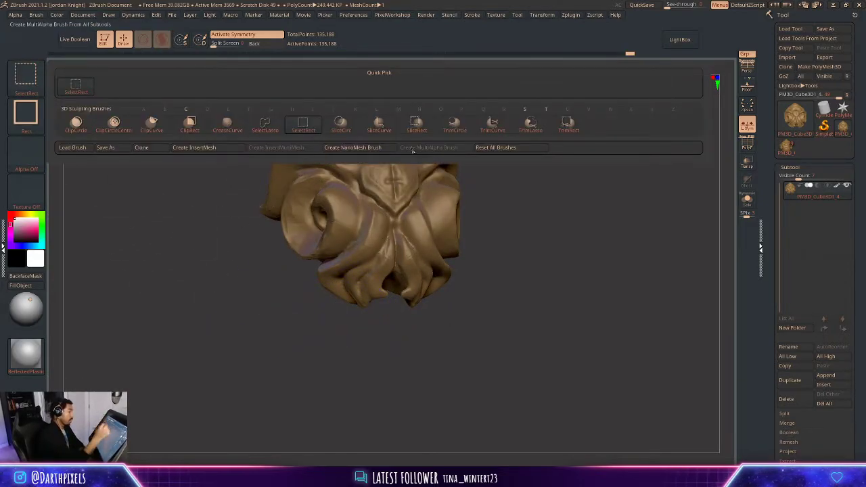
{"action": "left_click", "coordinate": [493, 126]}
{"action": "left_click_drag", "start_coordinate": [339, 325], "coordinate": [354, 313]}
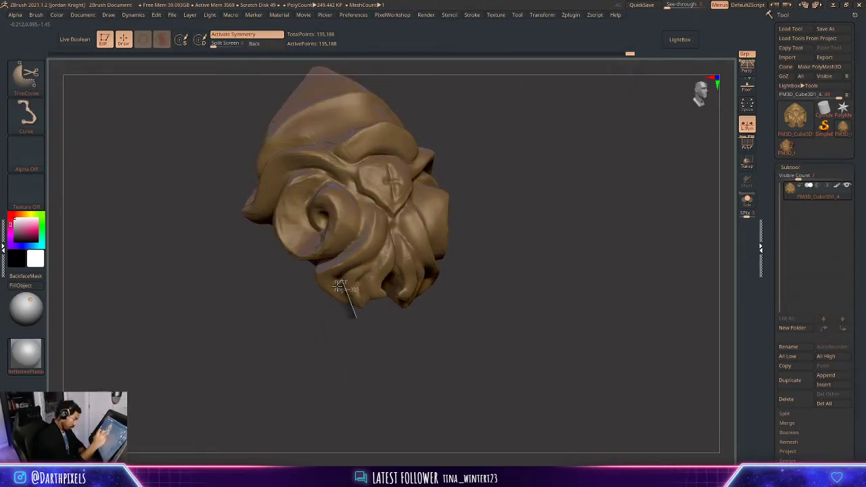
{"action": "left_click_drag", "start_coordinate": [370, 337], "coordinate": [369, 357]}
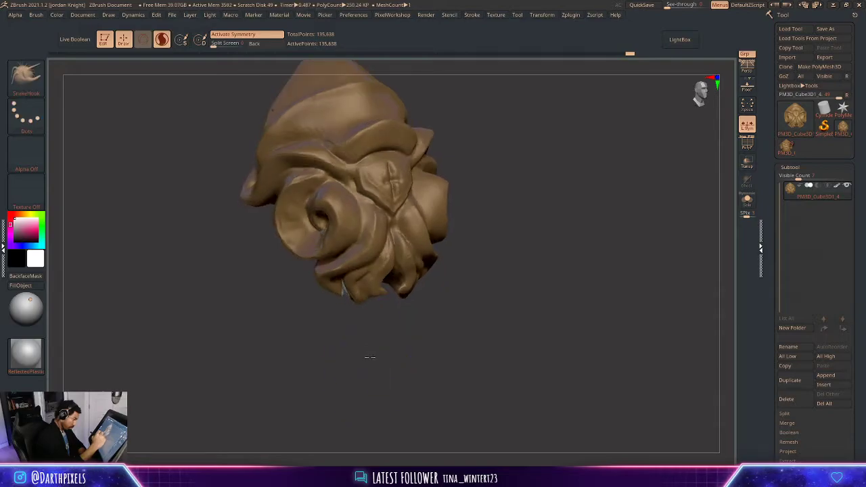
{"action": "left_click_drag", "start_coordinate": [355, 329], "coordinate": [358, 282]}
- Hide narrow slivers of the lower jaw with SelectLasso to separate its edge into hooked points beside the mouth
{"action": "key", "text": "ctrl+shift"}
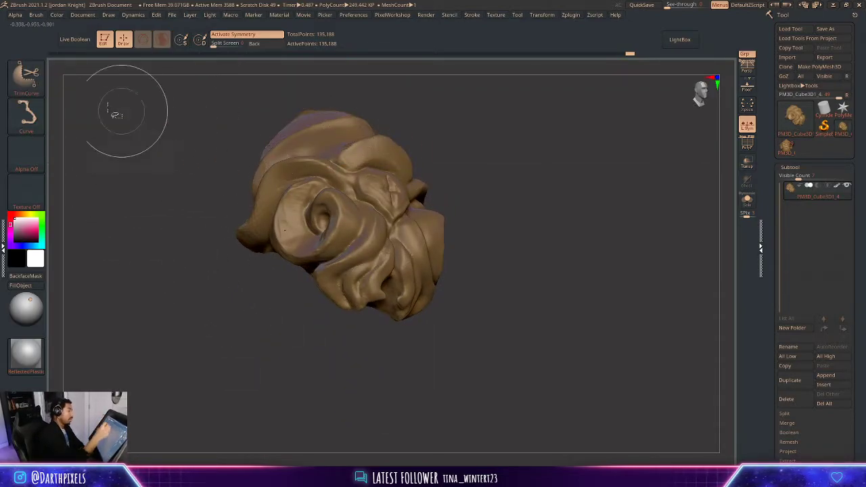
{"action": "key", "text": "b"}
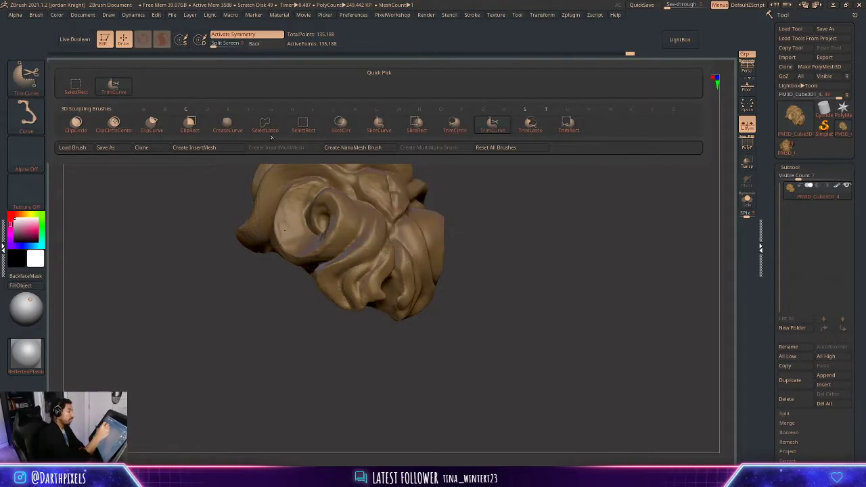
{"action": "left_click", "coordinate": [271, 137], "text": "ctrl+shift"}
{"action": "left_click_drag", "start_coordinate": [334, 333], "coordinate": [349, 333], "text": "alt"}
{"action": "key", "text": "ctrl+shift"}
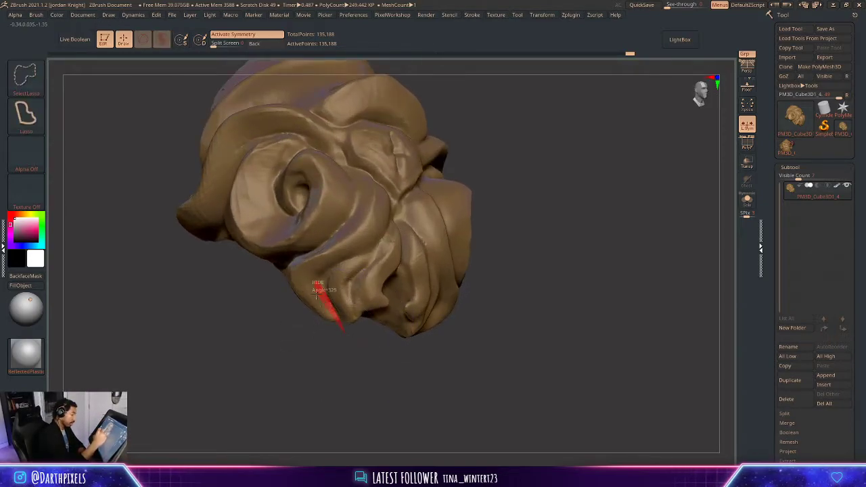
{"action": "mouse_move", "coordinate": [316, 296]}
{"action": "left_mouse_down", "text": "ctrl+alt+shift"}
{"action": "mouse_move", "coordinate": [345, 369]}
{"action": "mouse_move", "coordinate": [326, 359]}
{"action": "left_mouse_up", "text": "ctrl+alt+shift"}
{"action": "left_click_drag", "start_coordinate": [354, 371], "coordinate": [335, 373], "text": "shift"}
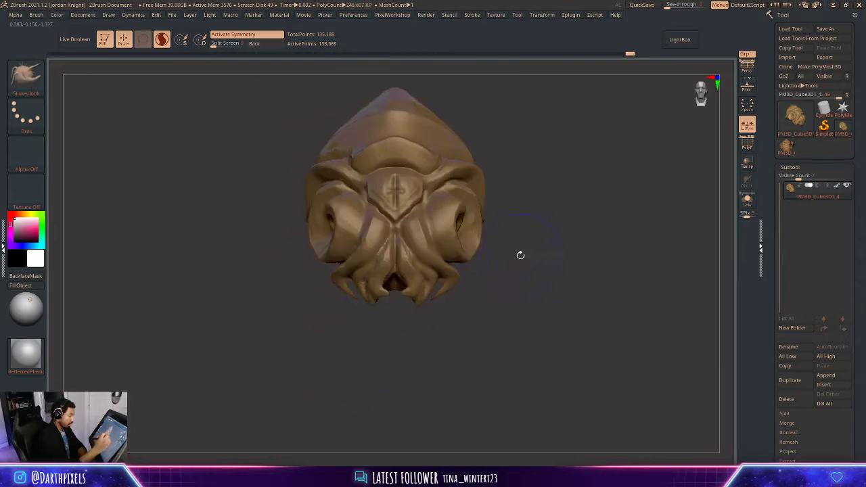
{"action": "left_click_drag", "start_coordinate": [504, 275], "coordinate": [472, 310], "text": "alt"}
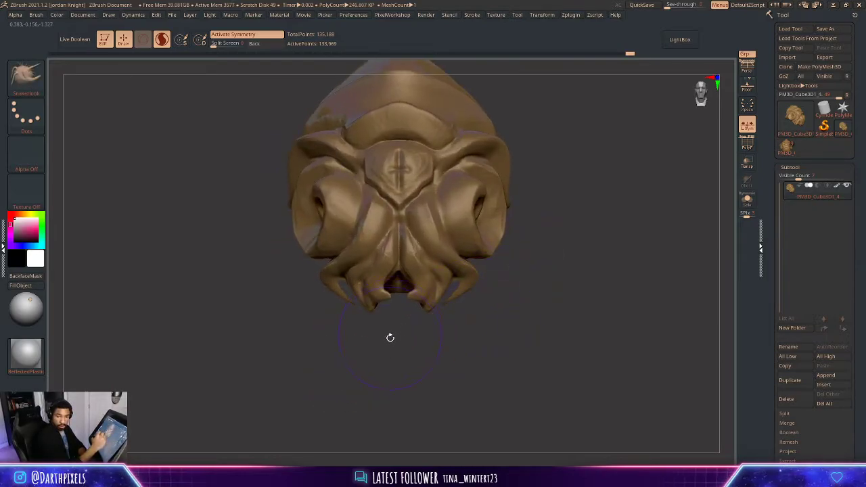
{"action": "mouse_move", "coordinate": [391, 338]}
{"action": "left_mouse_down"}
{"action": "mouse_move", "coordinate": [364, 344]}
{"action": "mouse_move", "coordinate": [350, 278]}
{"action": "mouse_move", "coordinate": [390, 348]}
{"action": "mouse_move", "coordinate": [361, 334]}
{"action": "mouse_move", "coordinate": [405, 357]}
{"action": "mouse_move", "coordinate": [358, 318]}
{"action": "mouse_move", "coordinate": [363, 308]}
{"action": "left_mouse_up"}
{"action": "left_click", "coordinate": [359, 318], "text": "ctrl+shift"}
- Invert the visibility, lasso the underside strip out of the isolated slivers, and invert the visibility back
{"action": "mouse_move", "coordinate": [381, 352]}
{"action": "left_mouse_down"}
{"action": "mouse_move", "coordinate": [472, 202]}
{"action": "mouse_move", "coordinate": [512, 196]}
{"action": "mouse_move", "coordinate": [518, 205]}
{"action": "mouse_move", "coordinate": [518, 188]}
{"action": "left_mouse_up"}
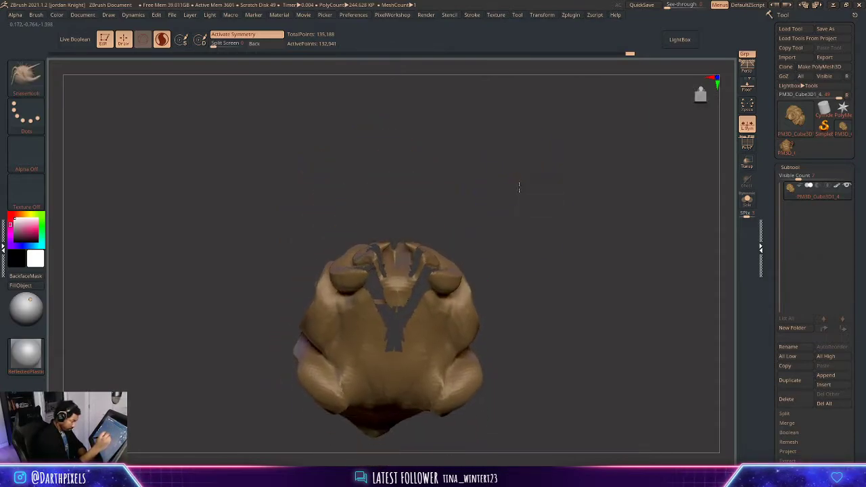
{"action": "left_click", "coordinate": [554, 198], "text": "ctrl+shift"}
{"action": "key", "text": "ctrl+shift"}
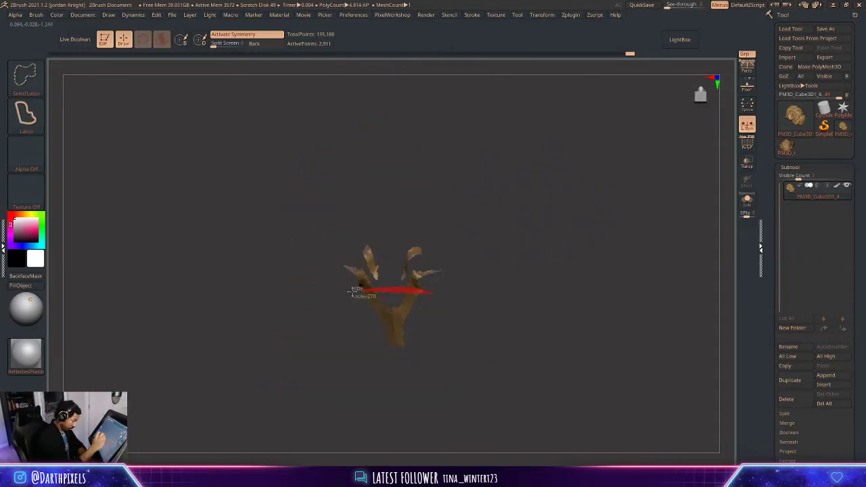
{"action": "mouse_move", "coordinate": [352, 291]}
{"action": "left_mouse_down", "text": "ctrl+alt+shift"}
{"action": "mouse_move", "coordinate": [518, 329]}
{"action": "mouse_move", "coordinate": [532, 275]}
{"action": "left_mouse_up", "text": "ctrl+alt+shift"}
{"action": "left_click", "coordinate": [547, 239], "text": "ctrl+shift"}
- Delete the hidden slivers between the jaw hooks and close the resulting holes
{"action": "mouse_move", "coordinate": [549, 244]}
{"action": "left_mouse_down"}
{"action": "mouse_move", "coordinate": [555, 257]}
{"action": "mouse_move", "coordinate": [576, 207]}
{"action": "mouse_move", "coordinate": [568, 229]}
{"action": "mouse_move", "coordinate": [525, 238]}
{"action": "mouse_move", "coordinate": [561, 234]}
{"action": "mouse_move", "coordinate": [531, 266]}
{"action": "left_mouse_up"}
{"action": "key", "text": "space"}
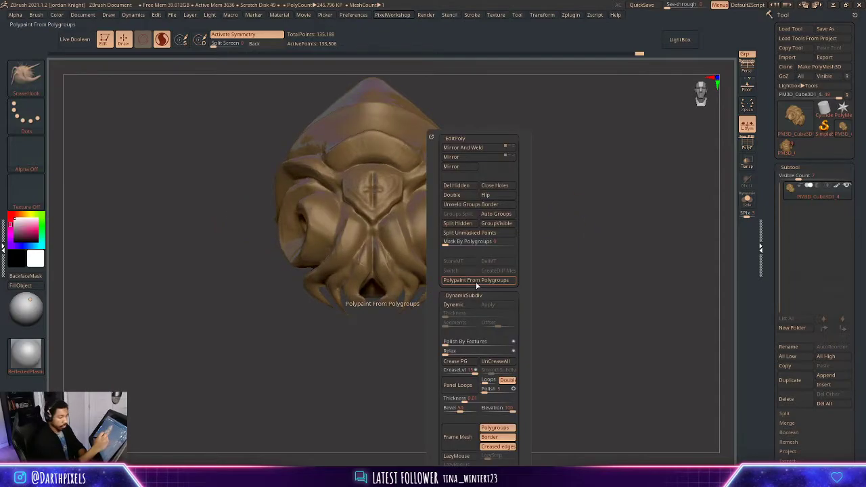
{"action": "left_click", "coordinate": [479, 188]}
- Carve into the closed gaps between the jaw hooks from below with a resized DamStandard brush
{"action": "mouse_move", "coordinate": [572, 227]}
{"action": "left_mouse_down"}
{"action": "mouse_move", "coordinate": [570, 162]}
{"action": "mouse_move", "coordinate": [560, 236]}
{"action": "mouse_move", "coordinate": [521, 210]}
{"action": "mouse_move", "coordinate": [430, 188]}
{"action": "mouse_move", "coordinate": [414, 233]}
{"action": "left_mouse_up"}
{"action": "key", "text": "b"}
{"action": "key", "text": "d"}
{"action": "key", "text": "s"}
{"action": "key", "text": "space"}
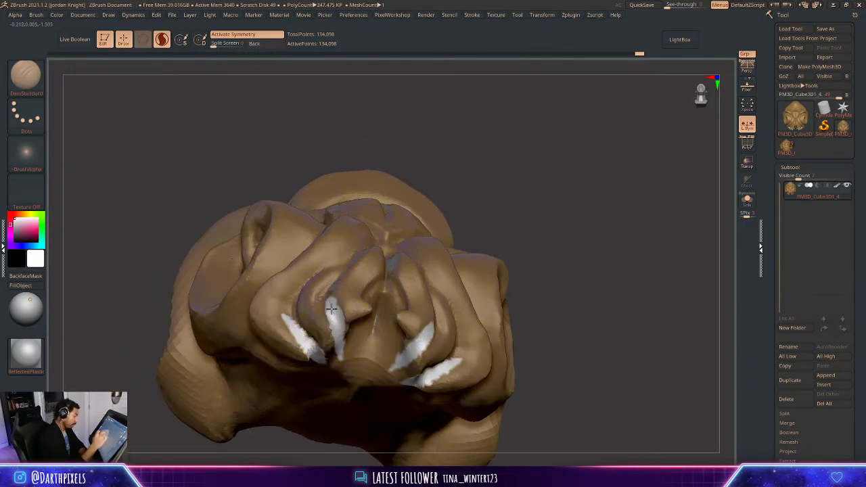
{"action": "left_click_drag", "start_coordinate": [339, 304], "coordinate": [337, 358]}
{"action": "key", "text": "ctrl+z"}
{"action": "key", "text": "space"}
{"action": "left_click_drag", "start_coordinate": [338, 306], "coordinate": [330, 303]}
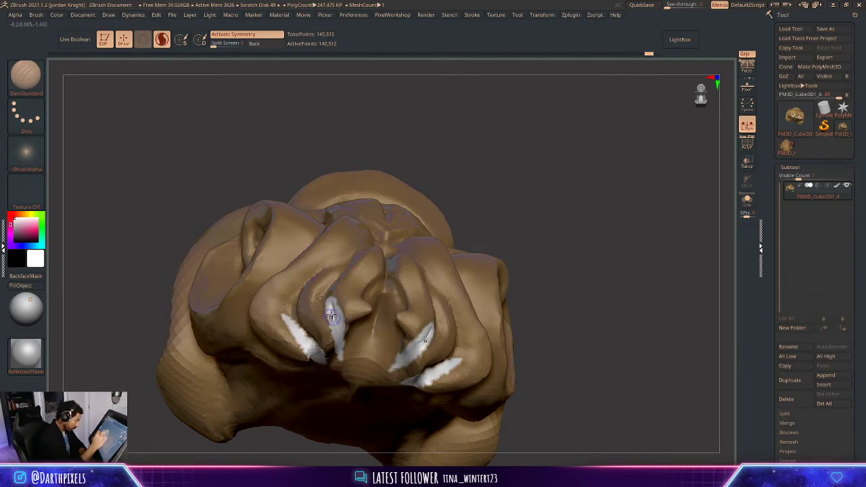
{"action": "mouse_move", "coordinate": [494, 212]}
{"action": "left_mouse_down"}
{"action": "mouse_move", "coordinate": [567, 243]}
{"action": "mouse_move", "coordinate": [555, 244]}
{"action": "mouse_move", "coordinate": [545, 215]}
{"action": "mouse_move", "coordinate": [563, 220]}
{"action": "mouse_move", "coordinate": [487, 211]}
{"action": "left_mouse_up"}
- Reshape the hooked points and the gaps between them with a resized Move Topological brush from front and three-quarter views
{"action": "left_click", "coordinate": [25, 77]}
{"action": "left_click", "coordinate": [340, 142]}
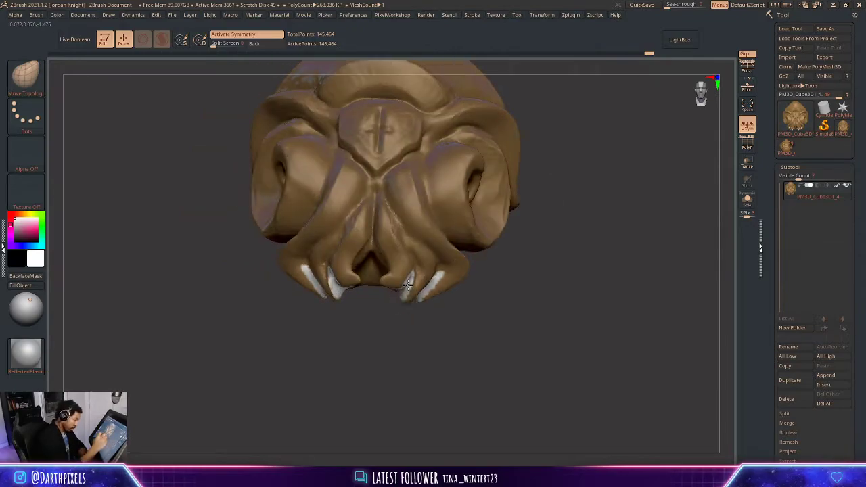
{"action": "right_click", "coordinate": [387, 337]}
{"action": "left_click_drag", "start_coordinate": [376, 337], "coordinate": [378, 350]}
{"action": "right_click", "coordinate": [378, 350]}
{"action": "left_click_drag", "start_coordinate": [409, 291], "coordinate": [404, 290]}
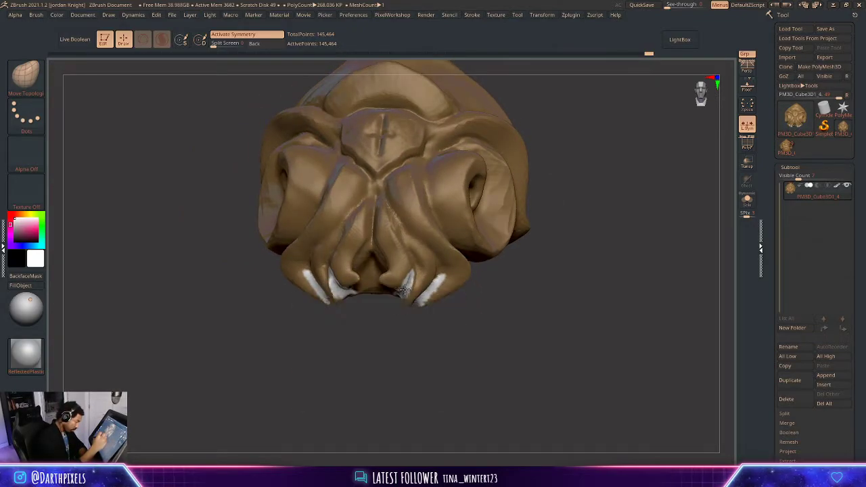
{"action": "left_click_drag", "start_coordinate": [397, 324], "coordinate": [395, 346]}
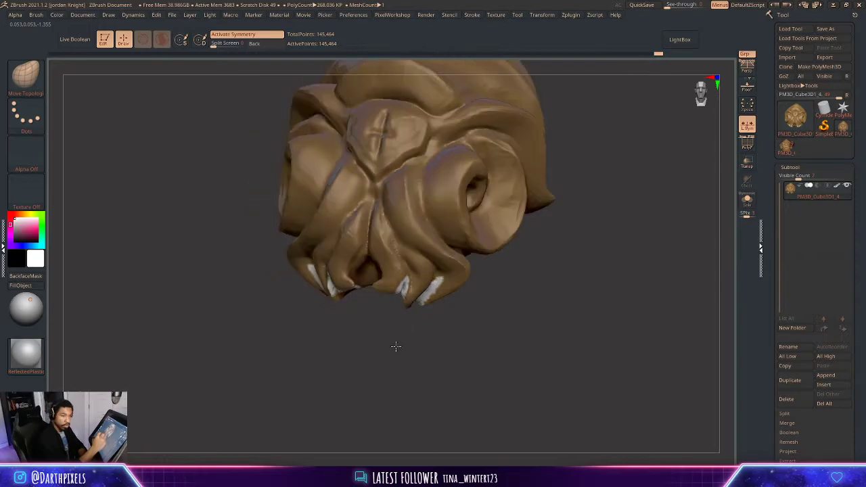
{"action": "right_click", "coordinate": [434, 300]}
{"action": "left_click_drag", "start_coordinate": [428, 333], "coordinate": [418, 300]}
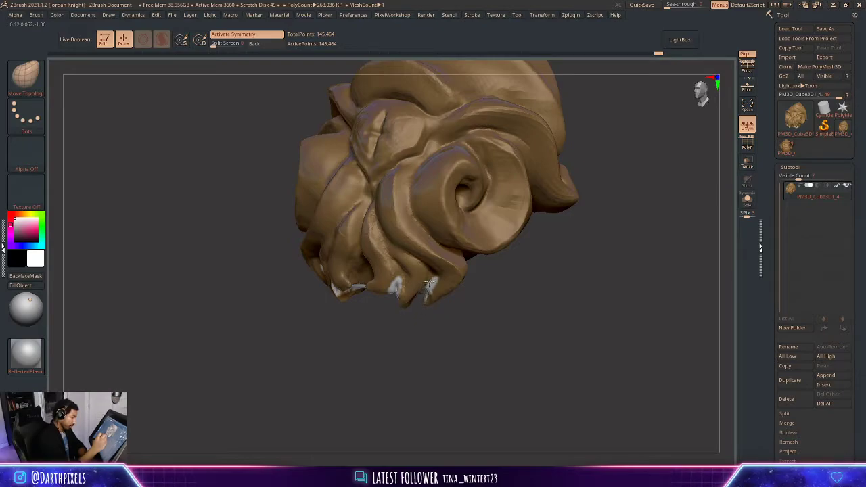
{"action": "key", "text": "space"}
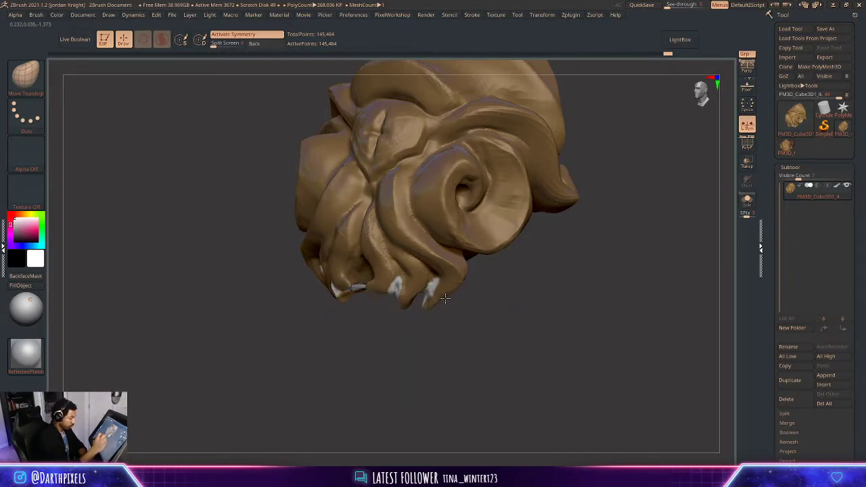
{"action": "left_click_drag", "start_coordinate": [448, 301], "coordinate": [481, 318], "text": "shift"}
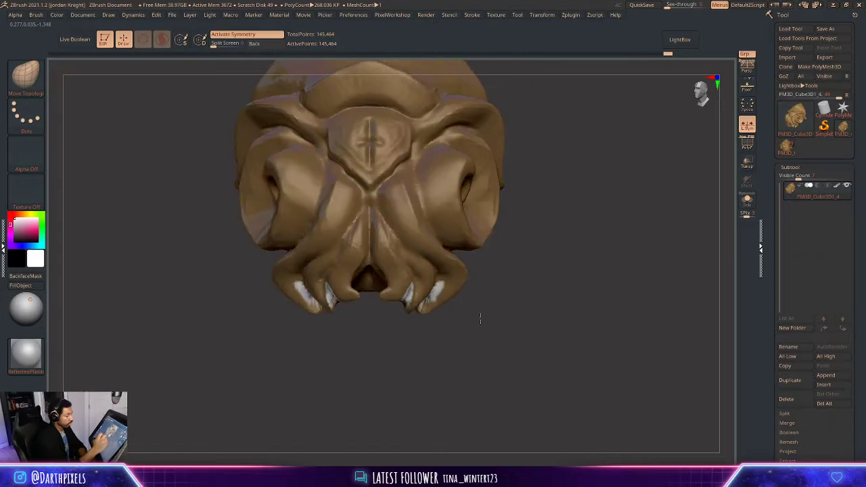
- Sample the light brown colour and fill the whole head with it to cover the white gaps
{"action": "key", "text": "c"}
{"action": "key", "text": "b"}
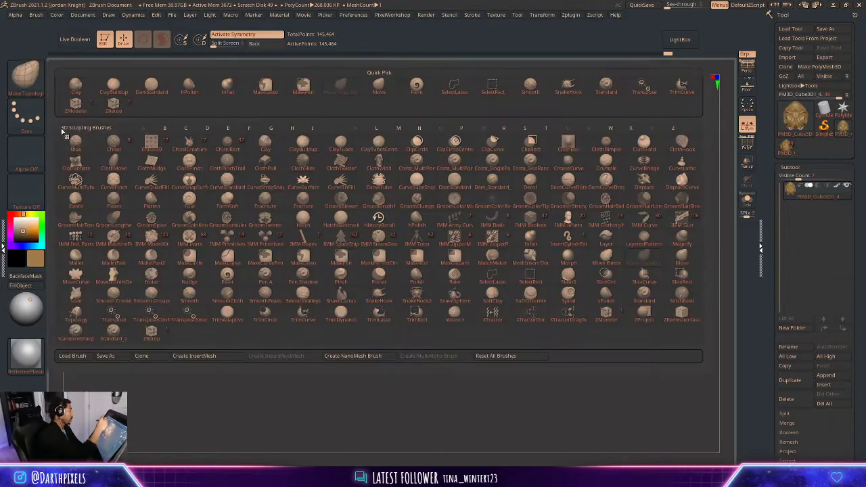
{"action": "key", "text": "Escape"}
{"action": "left_click", "coordinate": [36, 287]}
{"action": "left_click_drag", "start_coordinate": [529, 213], "coordinate": [527, 176], "text": "alt"}
{"action": "mouse_move", "coordinate": [541, 223]}
{"action": "left_mouse_down"}
{"action": "mouse_move", "coordinate": [517, 230]}
{"action": "mouse_move", "coordinate": [555, 202]}
{"action": "mouse_move", "coordinate": [572, 205]}
{"action": "mouse_move", "coordinate": [559, 248]}
{"action": "mouse_move", "coordinate": [566, 238]}
{"action": "mouse_move", "coordinate": [510, 238]}
{"action": "mouse_move", "coordinate": [508, 223]}
{"action": "mouse_move", "coordinate": [480, 234]}
{"action": "left_mouse_up"}
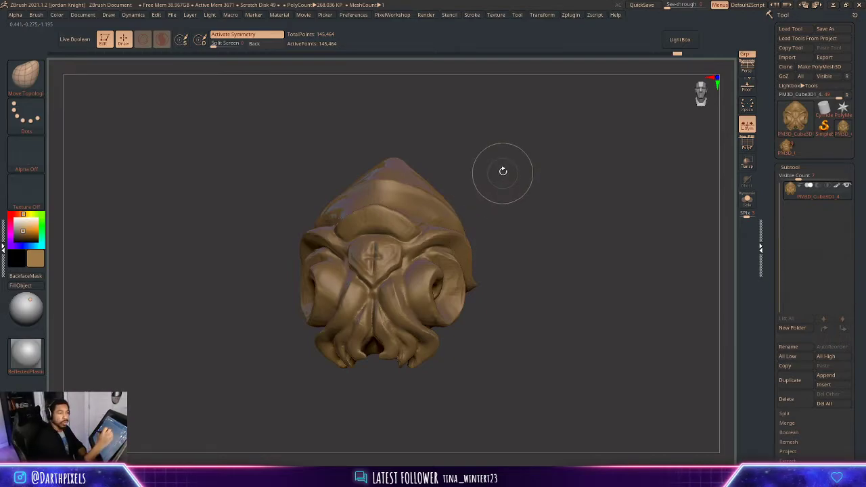
{"action": "mouse_move", "coordinate": [502, 170]}
{"action": "left_mouse_down"}
{"action": "mouse_move", "coordinate": [493, 187]}
{"action": "mouse_move", "coordinate": [505, 181]}
{"action": "left_mouse_up"}
{"action": "mouse_move", "coordinate": [563, 172]}
{"action": "left_mouse_down"}
{"action": "mouse_move", "coordinate": [574, 185]}
{"action": "mouse_move", "coordinate": [628, 194]}
{"action": "mouse_move", "coordinate": [638, 209]}
{"action": "mouse_move", "coordinate": [541, 214]}
{"action": "left_mouse_up"}
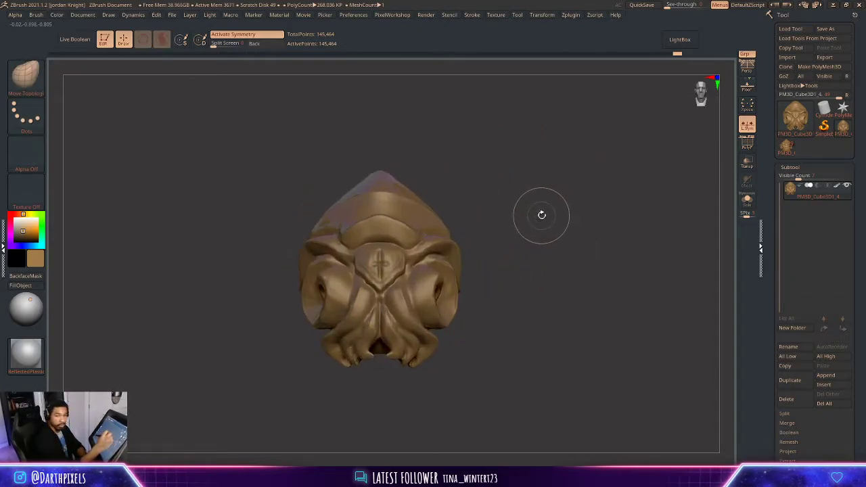
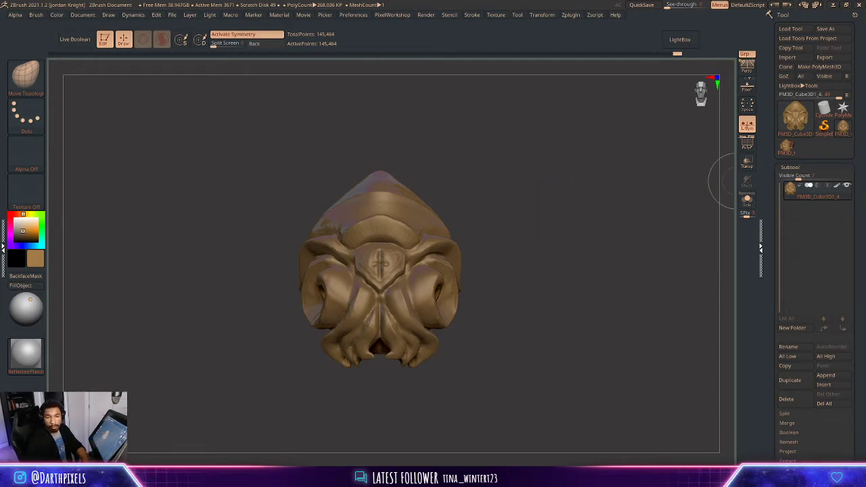
- Build up the brow ridge above the spiral cheek with a resized ClayBuildup brush
{"action": "mouse_move", "coordinate": [491, 199]}
{"action": "left_mouse_down"}
{"action": "mouse_move", "coordinate": [501, 203]}
{"action": "mouse_move", "coordinate": [361, 241]}
{"action": "left_mouse_up"}
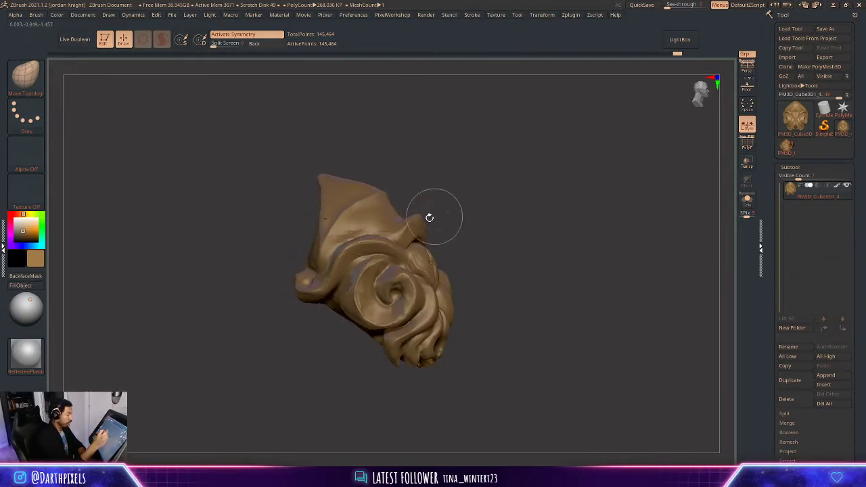
{"action": "left_click", "coordinate": [29, 81]}
{"action": "left_click", "coordinate": [113, 85]}
{"action": "left_click_drag", "start_coordinate": [486, 164], "coordinate": [525, 249]}
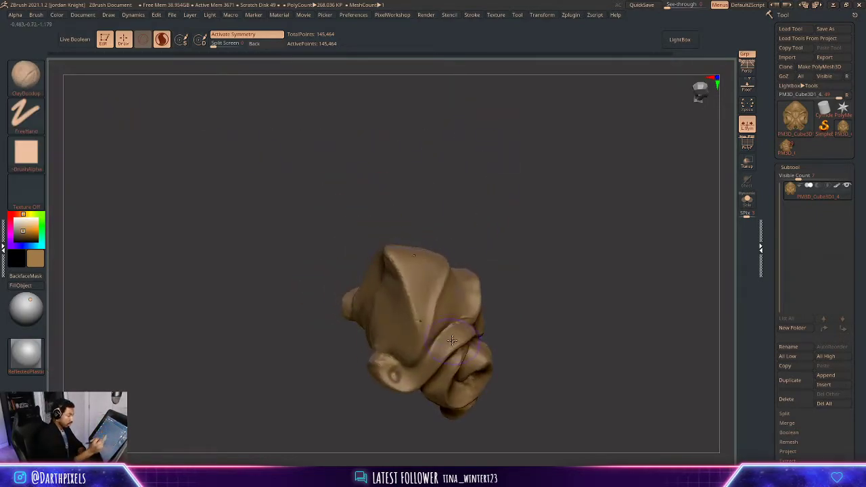
{"action": "key", "text": "space"}
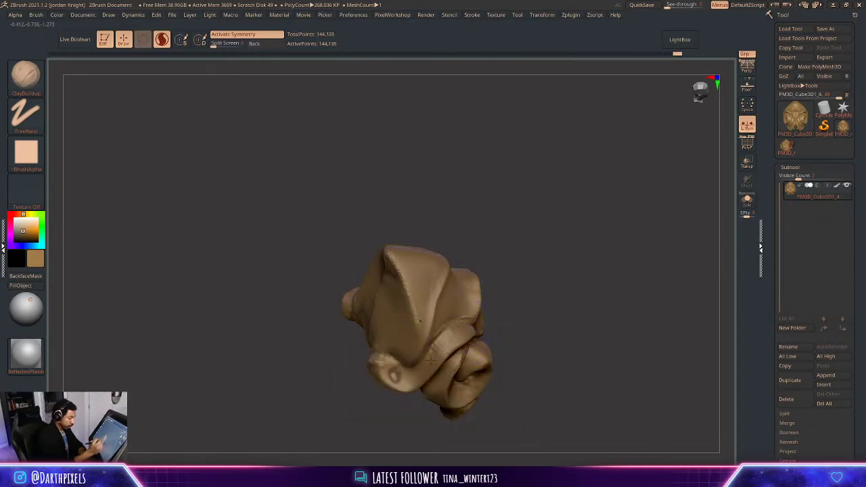
{"action": "left_click_drag", "start_coordinate": [489, 322], "coordinate": [528, 297]}
{"action": "key", "text": "space"}
{"action": "left_click_drag", "start_coordinate": [475, 324], "coordinate": [440, 345]}
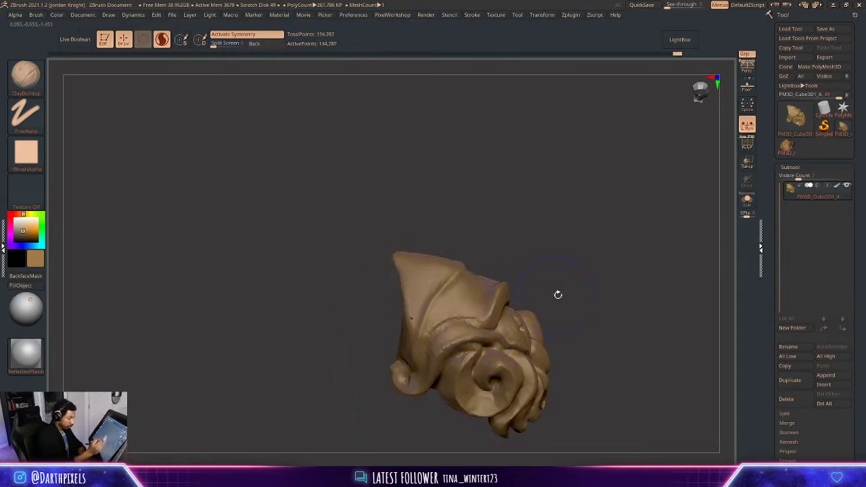
- Refine the brow ridge and its rear curl in side view with a resized ClayBuildup brush
{"action": "mouse_move", "coordinate": [557, 294]}
{"action": "left_mouse_down"}
{"action": "mouse_move", "coordinate": [534, 304]}
{"action": "mouse_move", "coordinate": [551, 278]}
{"action": "mouse_move", "coordinate": [546, 221]}
{"action": "left_mouse_up"}
{"action": "left_click", "coordinate": [746, 201]}
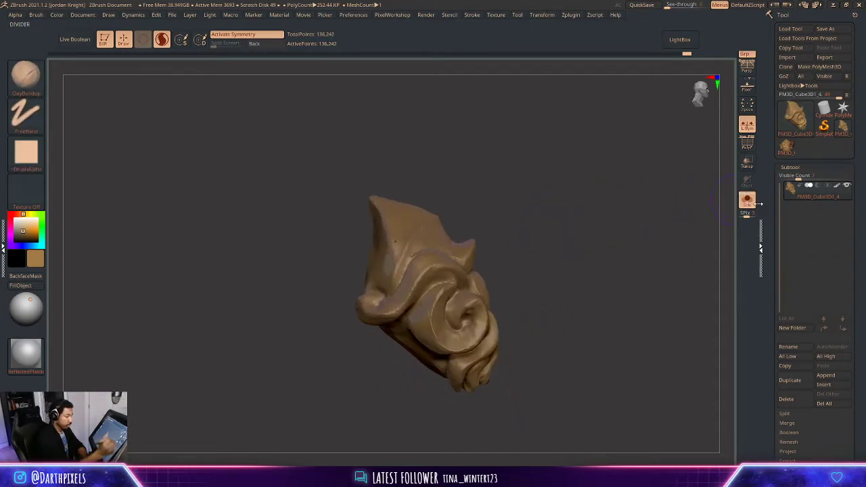
{"action": "left_click_drag", "start_coordinate": [382, 310], "coordinate": [387, 314]}
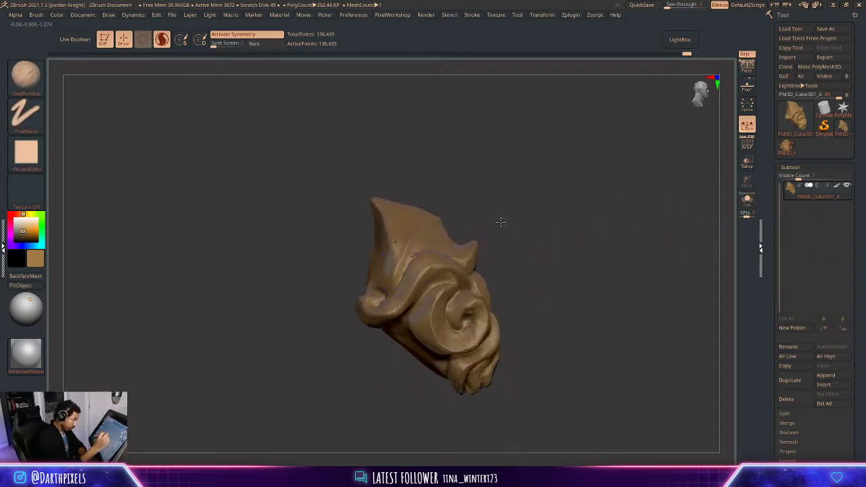
{"action": "key", "text": "space"}
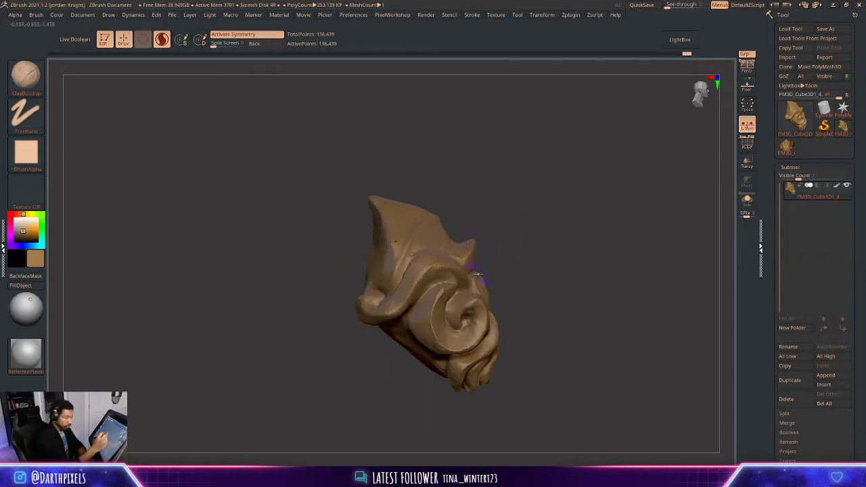
{"action": "mouse_move", "coordinate": [499, 253]}
{"action": "left_mouse_down"}
{"action": "mouse_move", "coordinate": [508, 257]}
{"action": "mouse_move", "coordinate": [514, 229]}
{"action": "mouse_move", "coordinate": [490, 200]}
{"action": "left_mouse_up"}
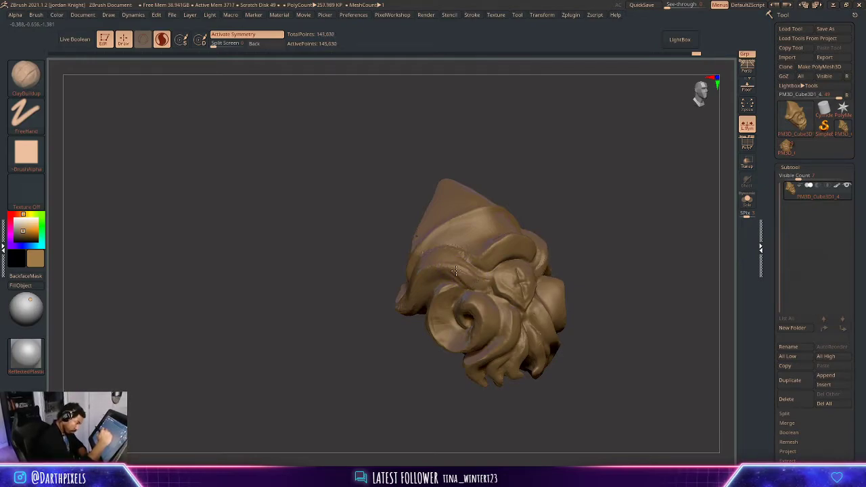
- Add clay along the brow ridges toward the central forehead plate, working from three-quarter and front views
{"action": "mouse_move", "coordinate": [514, 198]}
{"action": "left_mouse_down"}
{"action": "mouse_move", "coordinate": [607, 201]}
{"action": "mouse_move", "coordinate": [571, 277]}
{"action": "left_mouse_up"}
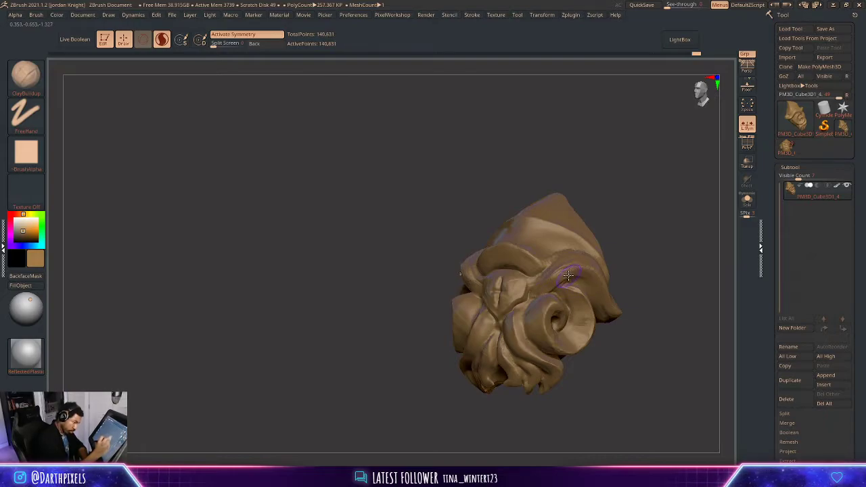
{"action": "mouse_move", "coordinate": [613, 298]}
{"action": "left_mouse_down"}
{"action": "mouse_move", "coordinate": [606, 277]}
{"action": "mouse_move", "coordinate": [644, 261]}
{"action": "mouse_move", "coordinate": [618, 257]}
{"action": "mouse_move", "coordinate": [571, 284]}
{"action": "left_mouse_up"}
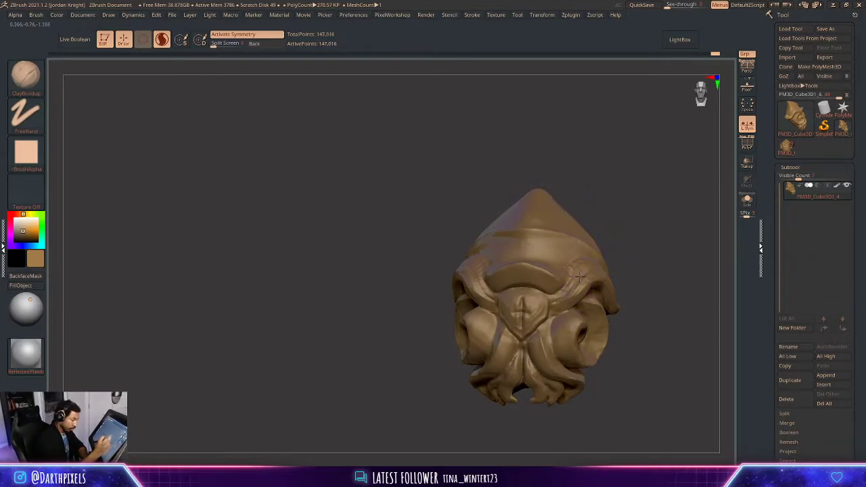
{"action": "left_click_drag", "start_coordinate": [635, 257], "coordinate": [624, 251]}
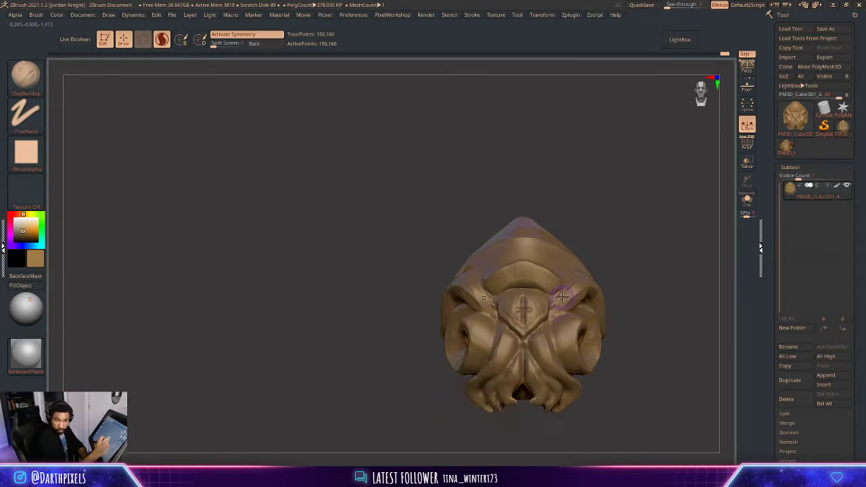
- Build up the brow ridge beside the central forehead plate with the ClayBuildup brush
{"action": "mouse_move", "coordinate": [612, 254]}
{"action": "left_mouse_down"}
{"action": "mouse_move", "coordinate": [561, 302]}
{"action": "mouse_move", "coordinate": [559, 292]}
{"action": "left_mouse_up"}
{"action": "key", "text": "space"}
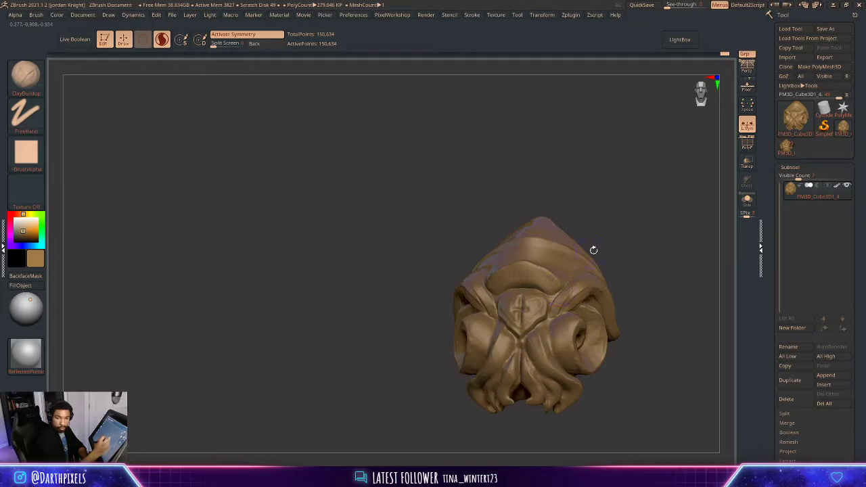
{"action": "mouse_move", "coordinate": [593, 250]}
{"action": "left_mouse_down"}
{"action": "mouse_move", "coordinate": [619, 238]}
{"action": "mouse_move", "coordinate": [589, 259]}
{"action": "left_mouse_up"}
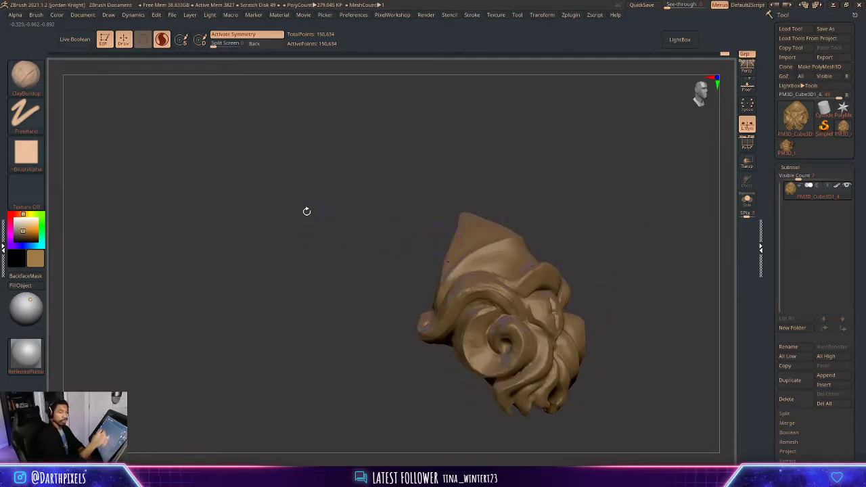
- Adjust the brow and forehead contours of the creature head with the Move brush
{"action": "left_click", "coordinate": [26, 75]}
{"action": "left_click", "coordinate": [383, 84]}
{"action": "left_click_drag", "start_coordinate": [606, 231], "coordinate": [578, 238]}
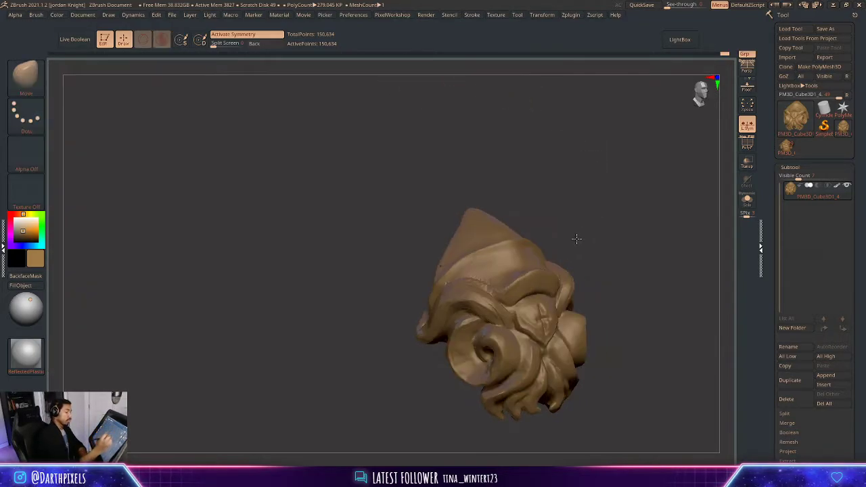
{"action": "mouse_move", "coordinate": [579, 268]}
{"action": "left_mouse_down"}
{"action": "mouse_move", "coordinate": [576, 253]}
{"action": "mouse_move", "coordinate": [613, 236]}
{"action": "mouse_move", "coordinate": [643, 236]}
{"action": "mouse_move", "coordinate": [589, 218]}
{"action": "mouse_move", "coordinate": [613, 205]}
{"action": "mouse_move", "coordinate": [666, 228]}
{"action": "mouse_move", "coordinate": [647, 219]}
{"action": "left_mouse_up"}
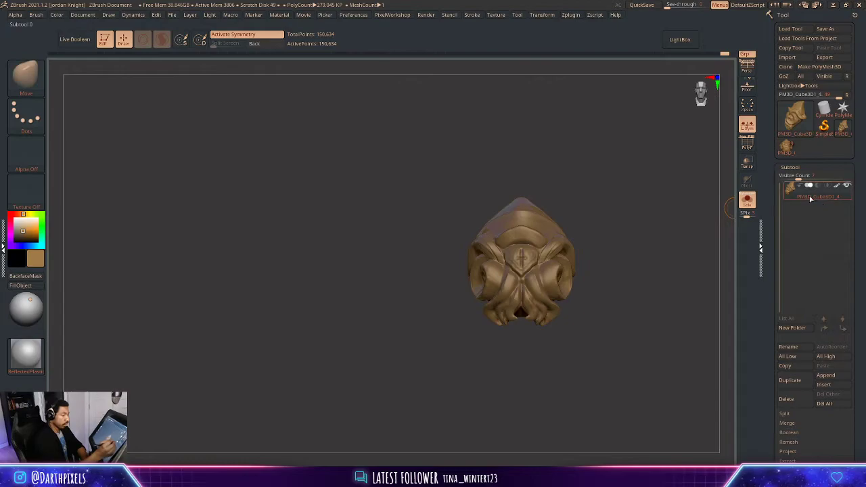
- Switch to the full character model, append the sculpted creature head as a subtool and turn off Solo
{"action": "left_click", "coordinate": [786, 149]}
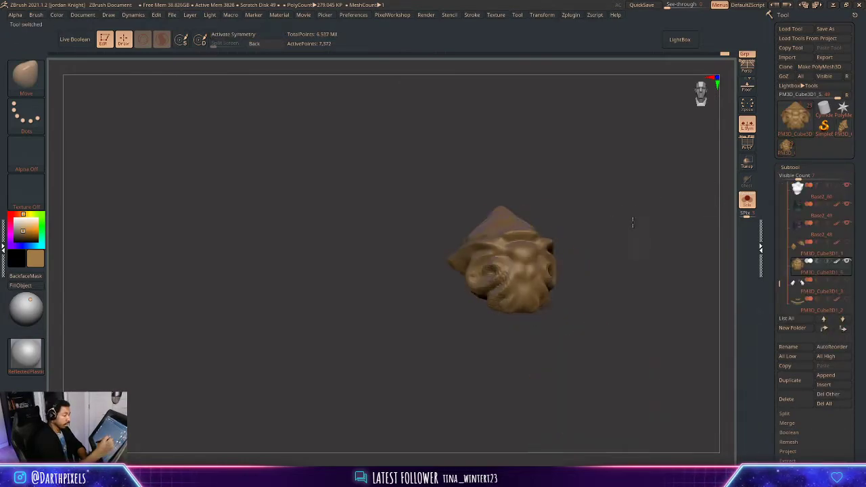
{"action": "left_click", "coordinate": [824, 377]}
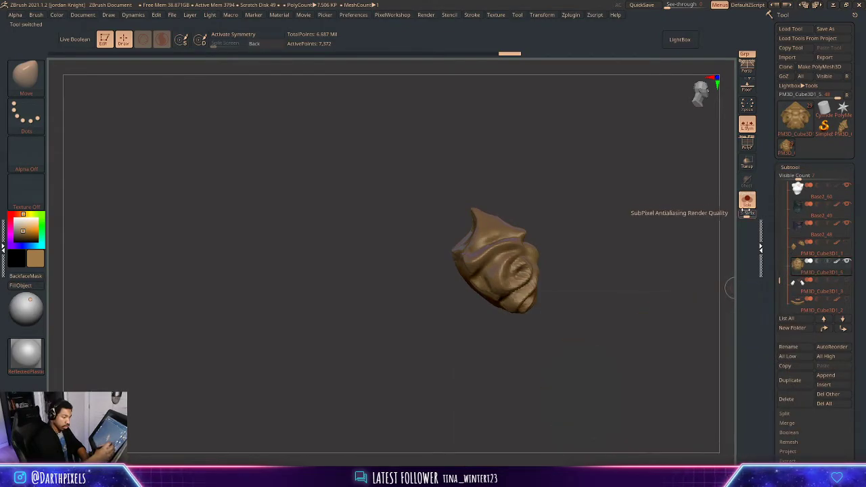
{"action": "left_click", "coordinate": [747, 199]}
{"action": "left_click_drag", "start_coordinate": [666, 267], "coordinate": [622, 267], "text": "shift"}
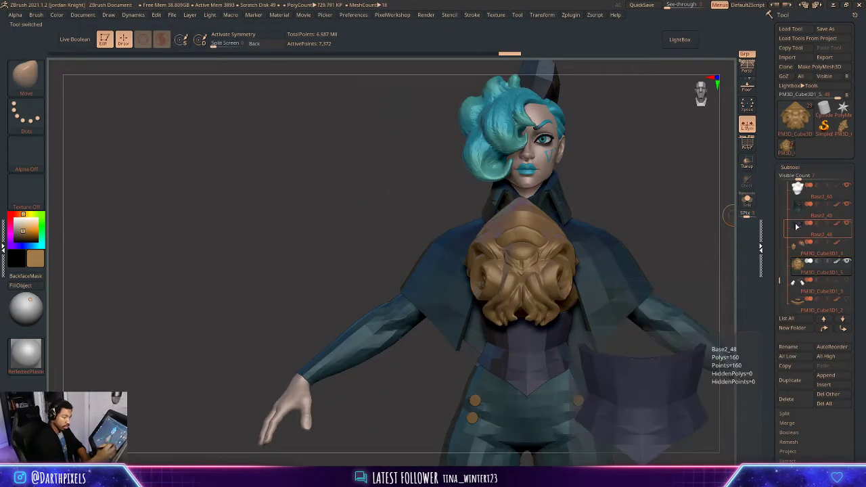
- Delete the old rough head subtool PM3D_Cube3D1_5 from the character
{"action": "left_click_drag", "start_coordinate": [778, 279], "coordinate": [778, 294]}
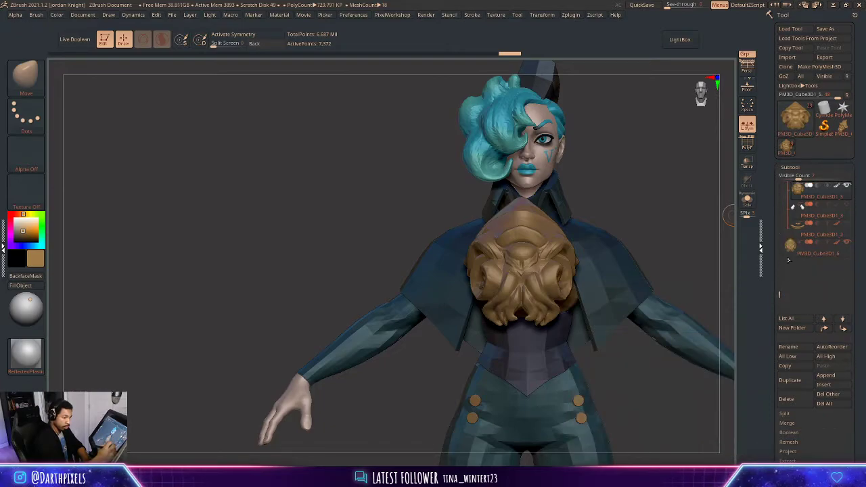
{"action": "left_click", "coordinate": [786, 399]}
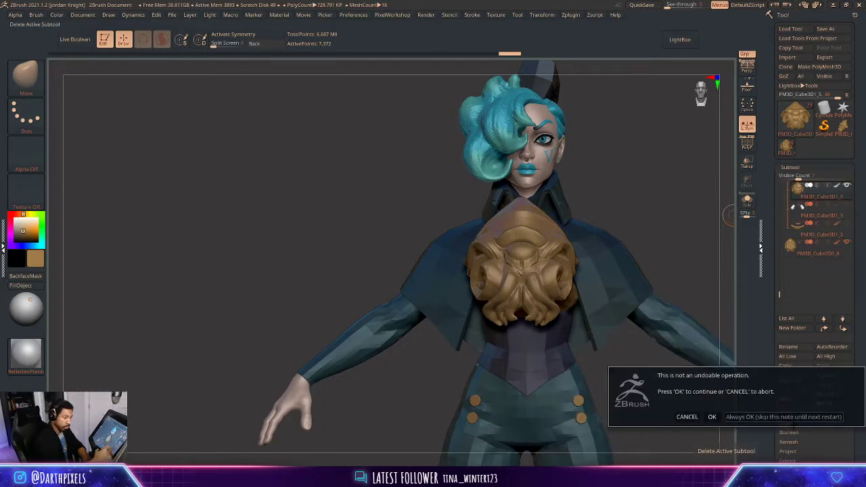
{"action": "left_click", "coordinate": [712, 416]}
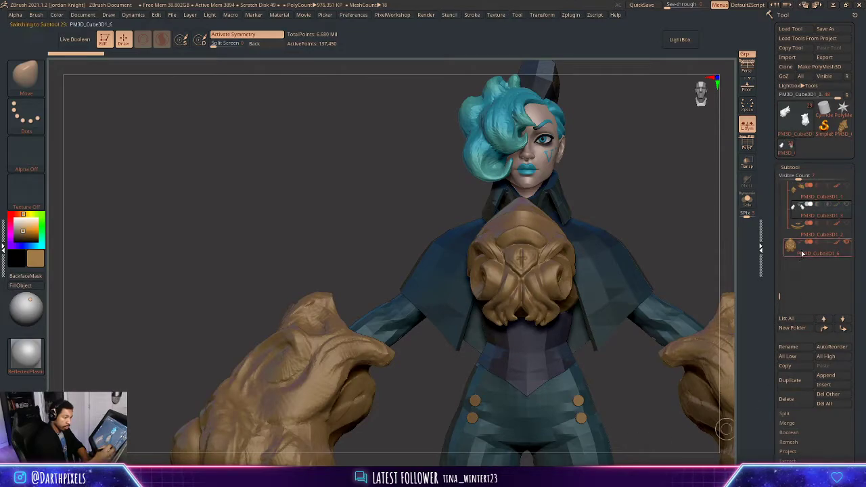
- Duplicate the new creature head, turn off symmetry, and rotate and move the copy outward to face sideways on the shoulder
{"action": "key", "text": "w"}
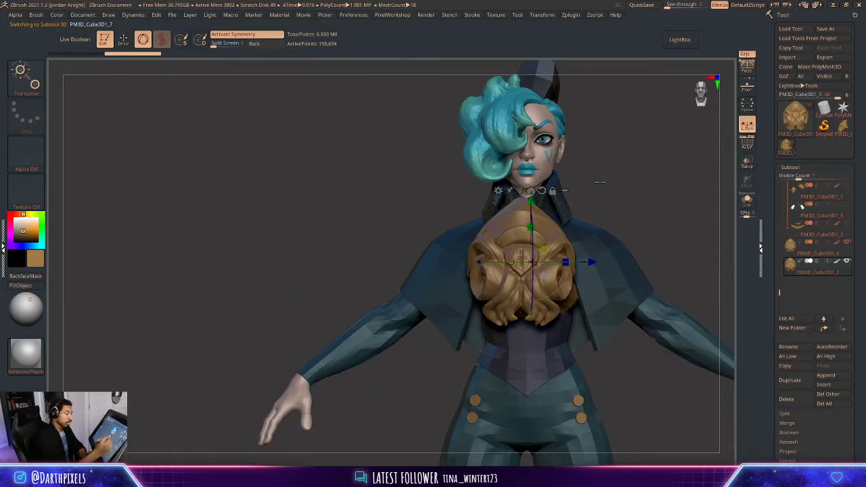
{"action": "left_click_drag", "start_coordinate": [580, 204], "coordinate": [475, 228], "text": "alt"}
{"action": "key", "text": "x"}
{"action": "left_click_drag", "start_coordinate": [438, 297], "coordinate": [570, 250]}
{"action": "left_click_drag", "start_coordinate": [592, 233], "coordinate": [433, 237]}
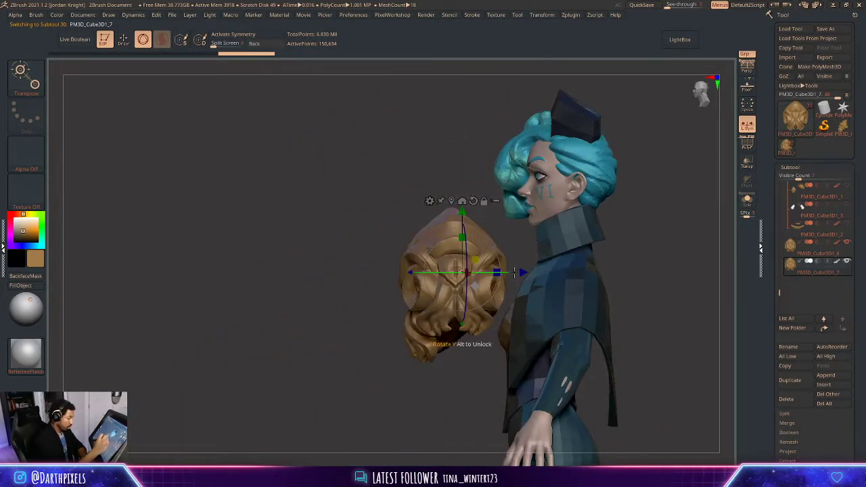
{"action": "left_click_drag", "start_coordinate": [514, 271], "coordinate": [725, 262]}
{"action": "key", "text": "ctrl+z"}
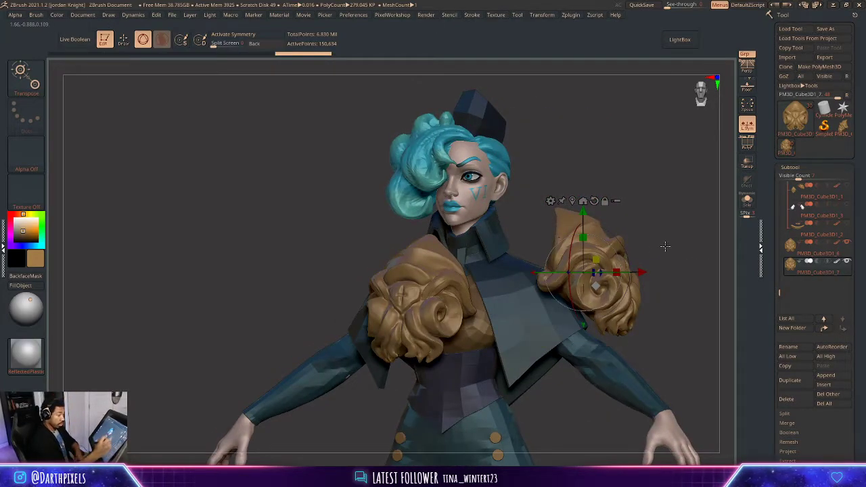
- Show the existing shoulder pads for reference and move the duplicated head inward to match their placement
{"action": "left_click_drag", "start_coordinate": [665, 246], "coordinate": [693, 245], "text": "shift"}
{"action": "left_click", "coordinate": [847, 186]}
{"action": "left_click_drag", "start_coordinate": [596, 286], "coordinate": [550, 284]}
{"action": "left_click_drag", "start_coordinate": [623, 232], "coordinate": [619, 233]}
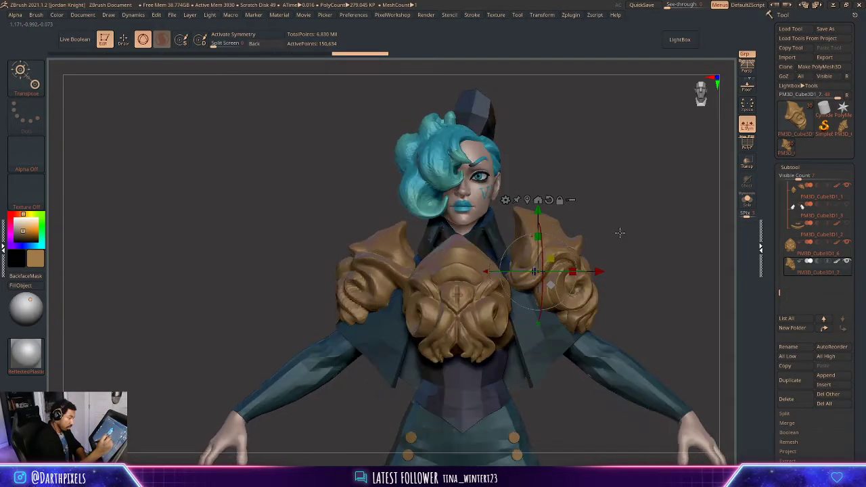
{"action": "left_click_drag", "start_coordinate": [550, 285], "coordinate": [548, 286]}
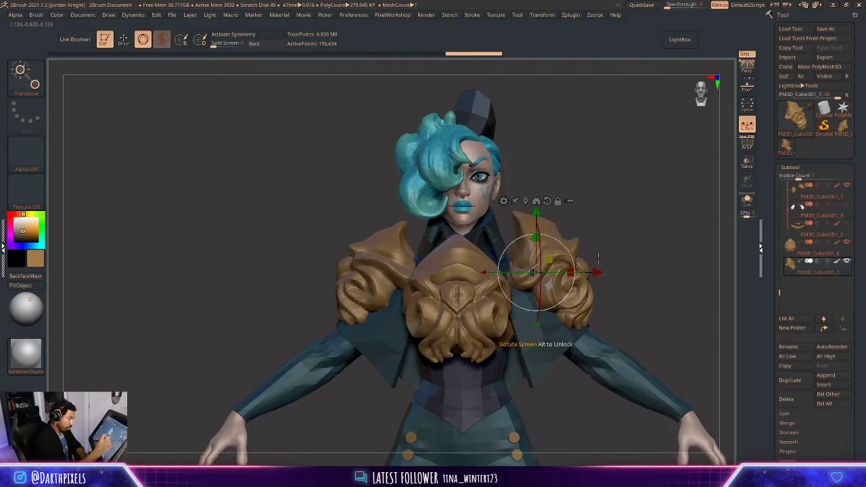
- Hide the chest head and the reference shoulder pads, return to Draw mode and frame the shoulder head
{"action": "left_click", "coordinate": [848, 246]}
{"action": "left_click_drag", "start_coordinate": [626, 241], "coordinate": [625, 215]}
{"action": "key", "text": "q"}
{"action": "mouse_move", "coordinate": [626, 245]}
{"action": "left_mouse_down"}
{"action": "mouse_move", "coordinate": [552, 243]}
{"action": "mouse_move", "coordinate": [650, 228]}
{"action": "mouse_move", "coordinate": [637, 284]}
{"action": "mouse_move", "coordinate": [580, 183]}
{"action": "mouse_move", "coordinate": [595, 207]}
{"action": "left_mouse_up"}
{"action": "right_click", "coordinate": [590, 203]}
{"action": "right_click", "coordinate": [585, 192]}
{"action": "right_click", "coordinate": [597, 208]}
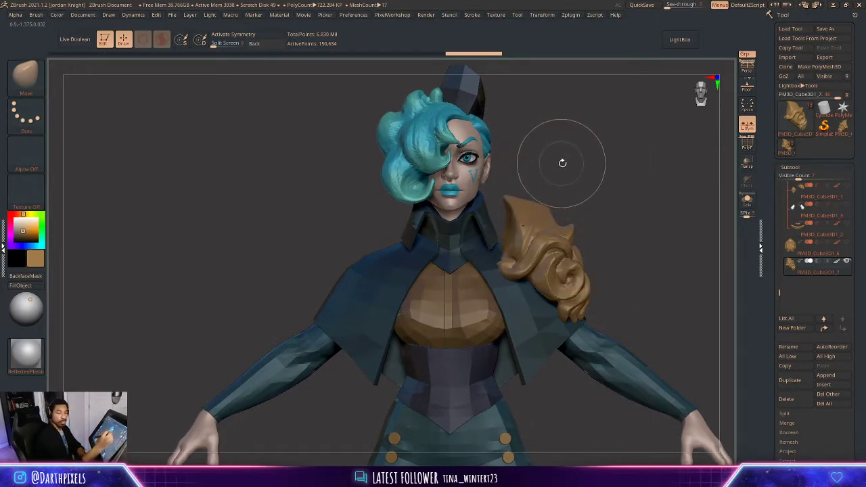
{"action": "mouse_move", "coordinate": [532, 147]}
{"action": "left_mouse_down"}
{"action": "mouse_move", "coordinate": [541, 153]}
{"action": "mouse_move", "coordinate": [539, 138]}
{"action": "left_mouse_up"}
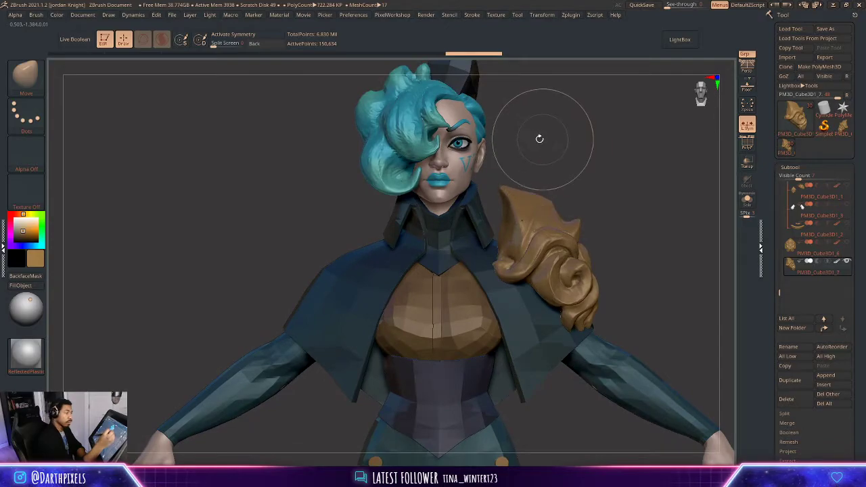
{"action": "left_click", "coordinate": [474, 157], "text": "alt"}
{"action": "key", "text": "w"}
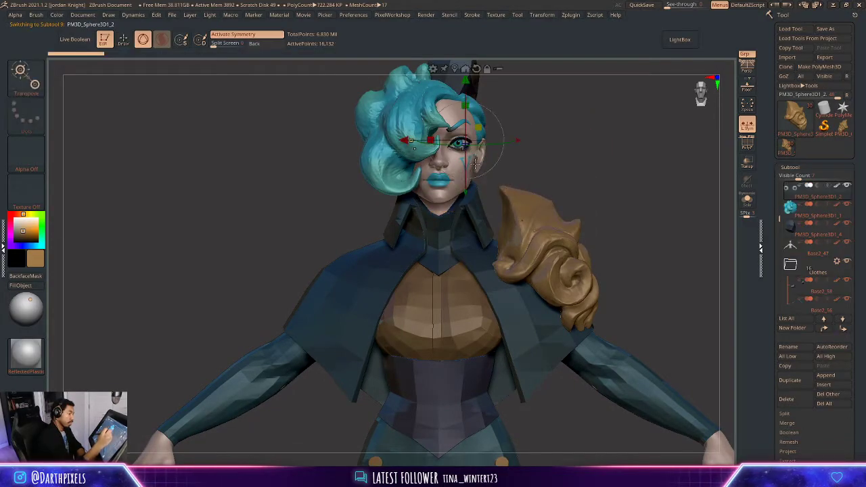
{"action": "key", "text": "q"}
{"action": "mouse_move", "coordinate": [532, 126]}
{"action": "left_mouse_down"}
{"action": "mouse_move", "coordinate": [548, 139]}
{"action": "mouse_move", "coordinate": [549, 164]}
{"action": "mouse_move", "coordinate": [545, 149]}
{"action": "left_mouse_up"}
{"action": "left_click", "coordinate": [554, 234], "text": "alt"}
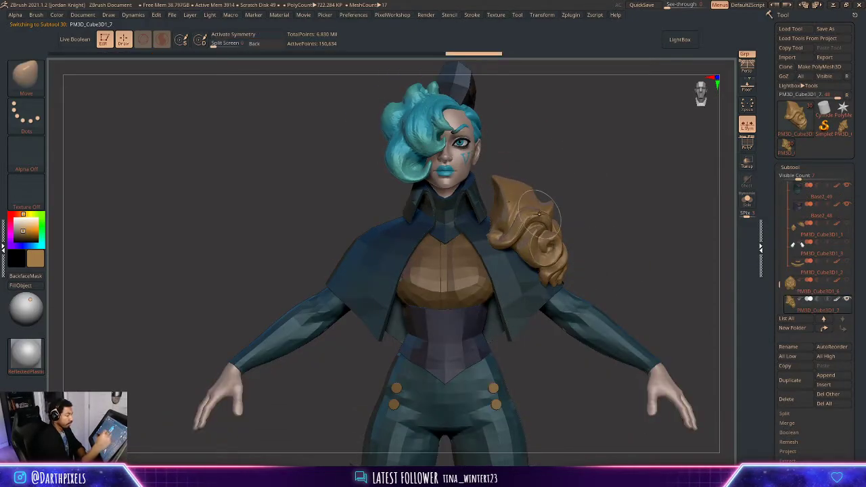
- Reshape the shoulder head to fit the shoulder from side, back and front with an enlarged Move Topological brush
{"action": "key", "text": "b"}
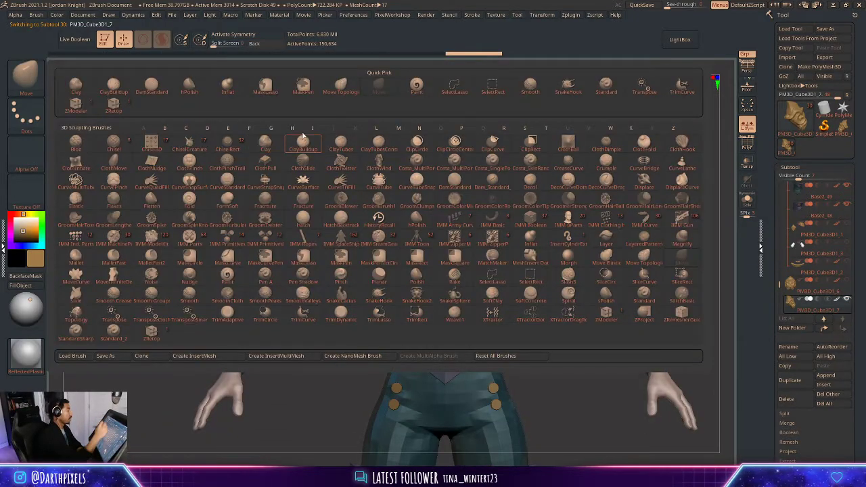
{"action": "left_click", "coordinate": [350, 91]}
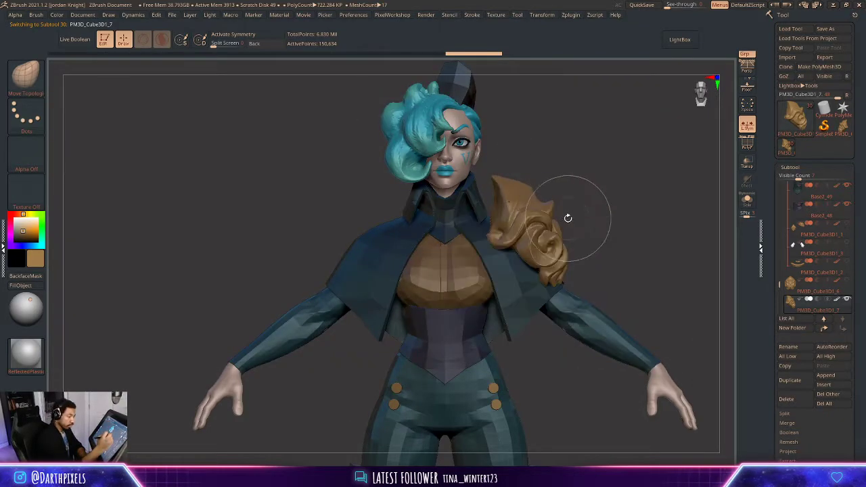
{"action": "left_click_drag", "start_coordinate": [568, 218], "coordinate": [558, 224]}
{"action": "key", "text": "space"}
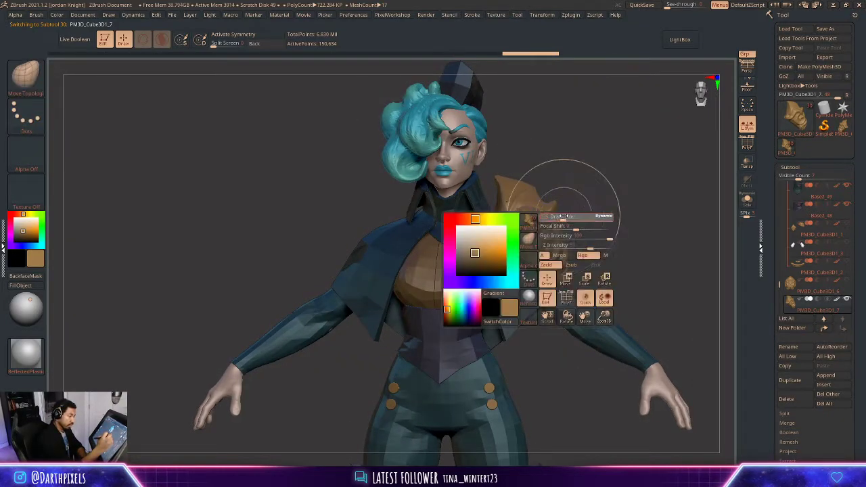
{"action": "left_click_drag", "start_coordinate": [573, 216], "coordinate": [472, 229]}
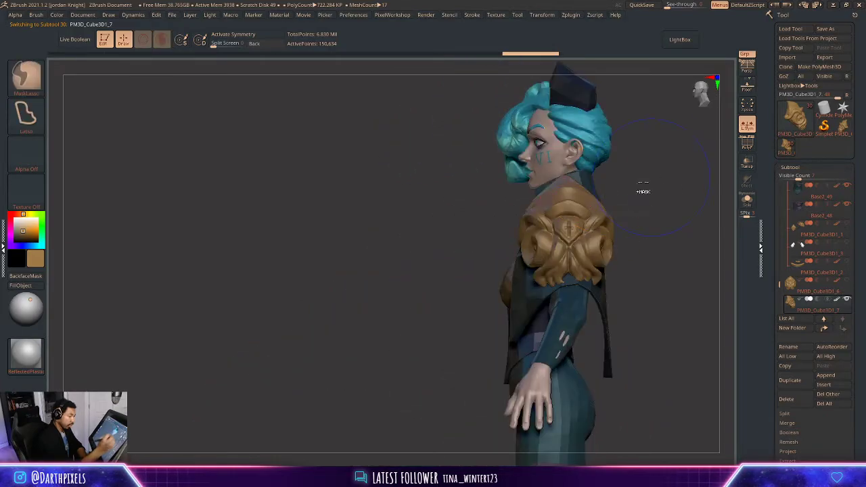
{"action": "left_click_drag", "start_coordinate": [643, 191], "coordinate": [560, 235]}
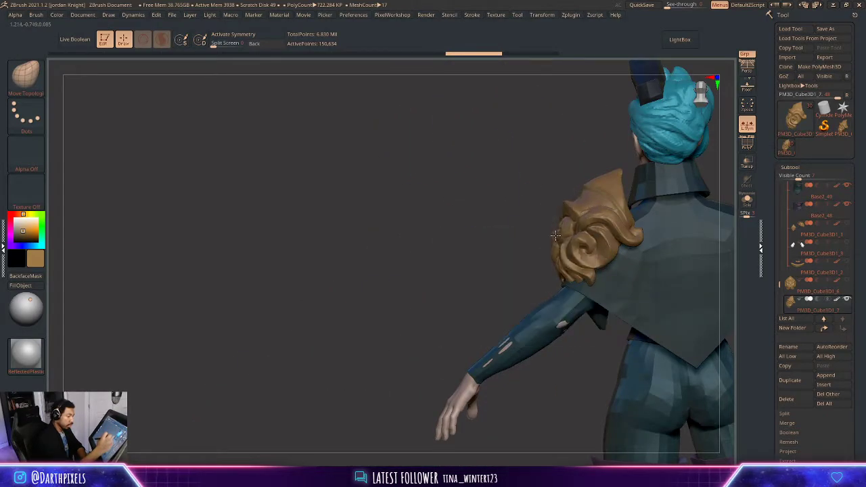
{"action": "left_click_drag", "start_coordinate": [493, 247], "coordinate": [572, 236]}
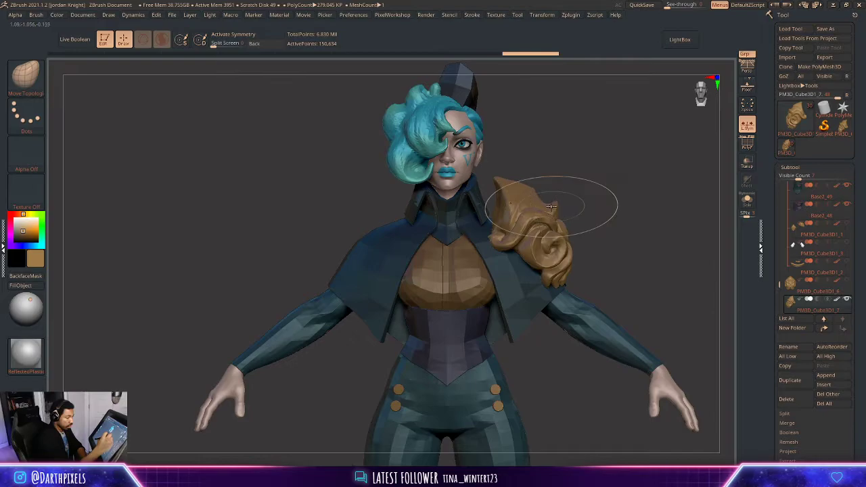
- Adjust the shoulder head's upper point and inner edge near the collar with a resized Move Topological brush
{"action": "left_click_drag", "start_coordinate": [569, 174], "coordinate": [576, 170], "text": "alt"}
{"action": "key", "text": "space"}
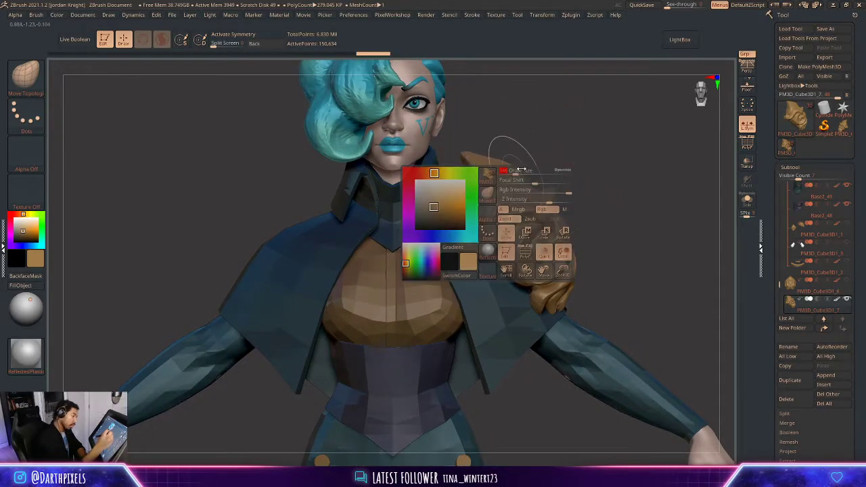
{"action": "key", "text": "space"}
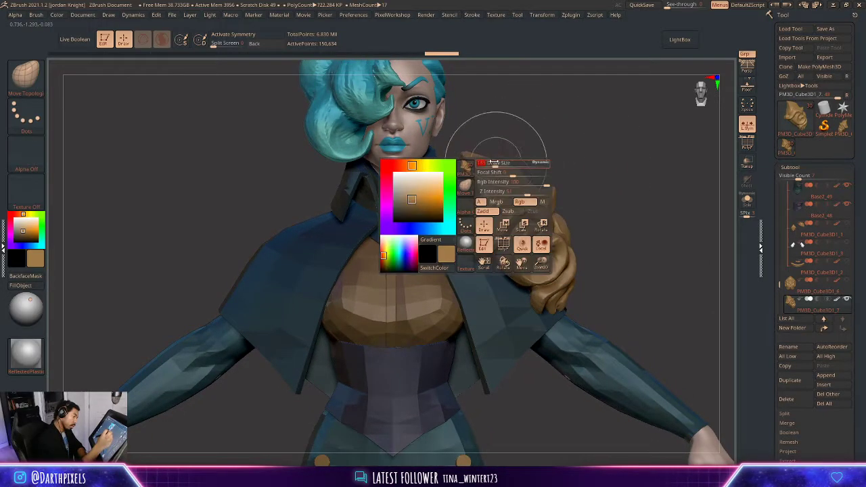
{"action": "mouse_move", "coordinate": [509, 157]}
{"action": "left_mouse_down"}
{"action": "mouse_move", "coordinate": [484, 153]}
{"action": "mouse_move", "coordinate": [474, 163]}
{"action": "left_mouse_up"}
{"action": "key", "text": "space"}
{"action": "key", "text": "space"}
{"action": "left_click_drag", "start_coordinate": [474, 200], "coordinate": [462, 198]}
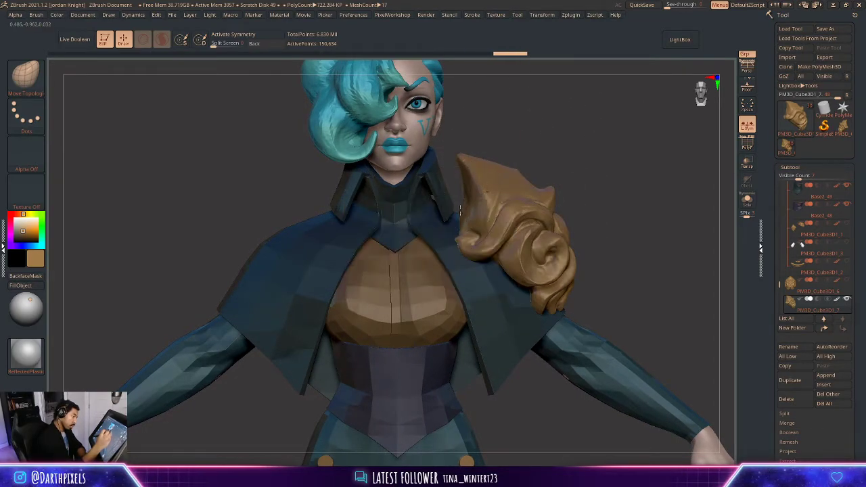
- Refine the curve of the shoulder head's neck-side edge in front and raised views with the Move Topological brush
{"action": "right_click_drag", "start_coordinate": [460, 210], "coordinate": [474, 203]}
{"action": "key", "text": "space"}
{"action": "left_click_drag", "start_coordinate": [473, 202], "coordinate": [504, 203]}
{"action": "right_click_drag", "start_coordinate": [467, 217], "coordinate": [471, 218]}
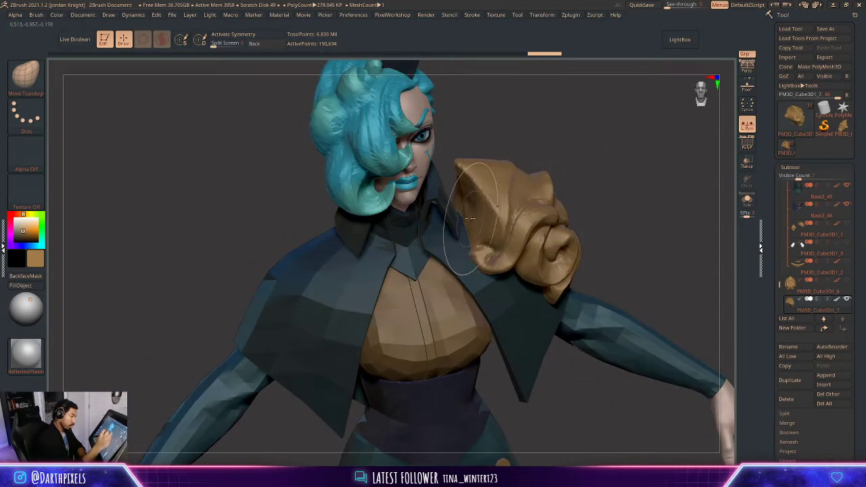
{"action": "mouse_move", "coordinate": [556, 166]}
{"action": "right_mouse_down"}
{"action": "mouse_move", "coordinate": [600, 170]}
{"action": "mouse_move", "coordinate": [541, 175]}
{"action": "mouse_move", "coordinate": [563, 172]}
{"action": "mouse_move", "coordinate": [558, 189]}
{"action": "mouse_move", "coordinate": [575, 155]}
{"action": "mouse_move", "coordinate": [612, 179]}
{"action": "mouse_move", "coordinate": [653, 188]}
{"action": "mouse_move", "coordinate": [663, 164]}
{"action": "right_mouse_up"}
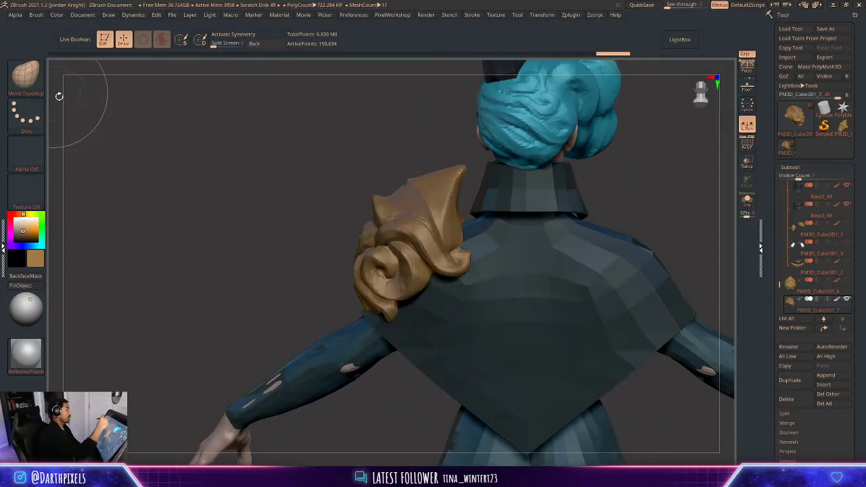
- Carve a crease down the back of the shoulder head from its tip toward the rear curl with a resized DamStandard brush
{"action": "left_click", "coordinate": [26, 74]}
{"action": "left_click", "coordinate": [152, 88]}
{"action": "key", "text": "space"}
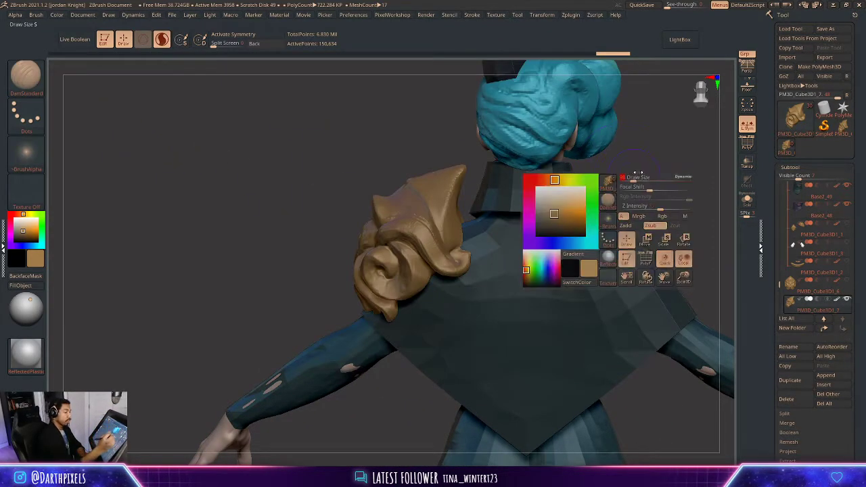
{"action": "right_click_drag", "start_coordinate": [622, 192], "coordinate": [541, 200]}
{"action": "key", "text": "space"}
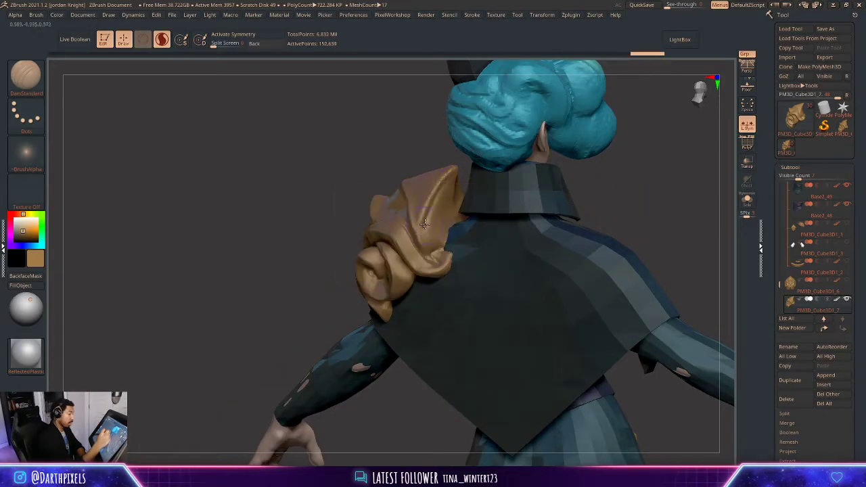
{"action": "mouse_move", "coordinate": [425, 224]}
{"action": "left_mouse_down", "text": "shift"}
{"action": "mouse_move", "coordinate": [431, 212]}
{"action": "mouse_move", "coordinate": [423, 241]}
{"action": "left_mouse_up", "text": "shift"}
- Continue defining the shoulder head's crest edges from back to front with DamStandard, and isolate the piece with Solo
{"action": "left_click_drag", "start_coordinate": [614, 182], "coordinate": [444, 182]}
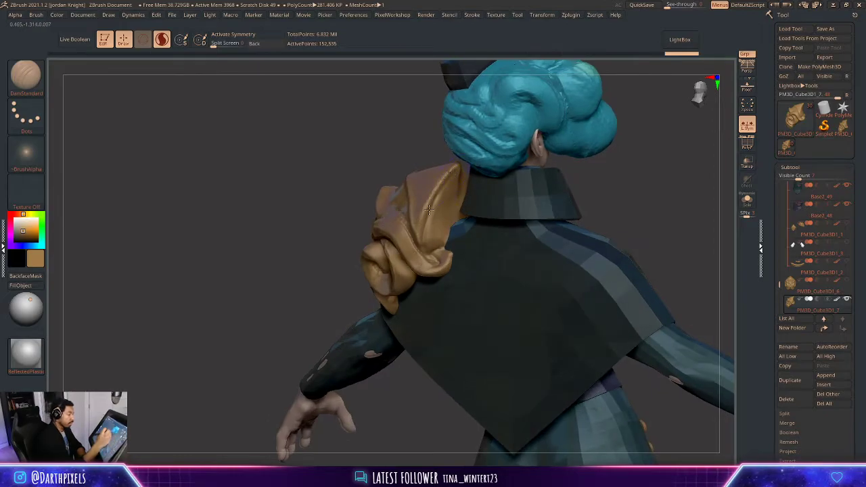
{"action": "left_click_drag", "start_coordinate": [589, 196], "coordinate": [481, 183]}
{"action": "left_click_drag", "start_coordinate": [525, 151], "coordinate": [497, 155]}
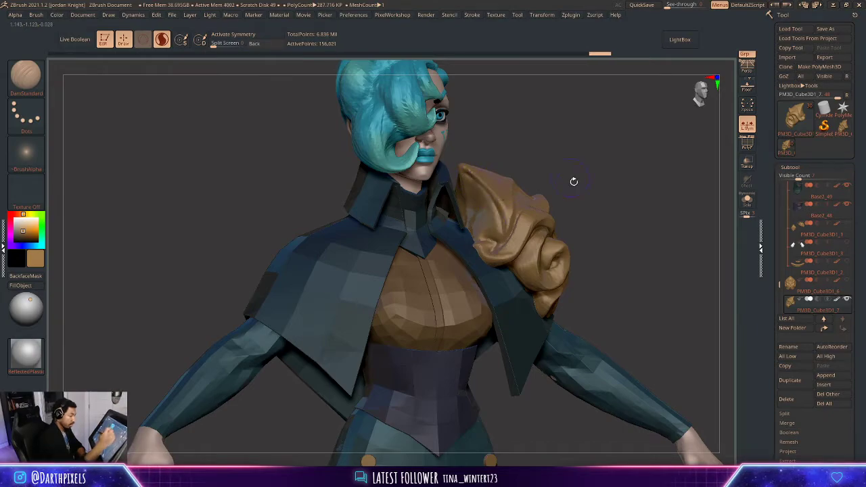
{"action": "left_click_drag", "start_coordinate": [574, 181], "coordinate": [539, 232]}
{"action": "left_click", "coordinate": [747, 202]}
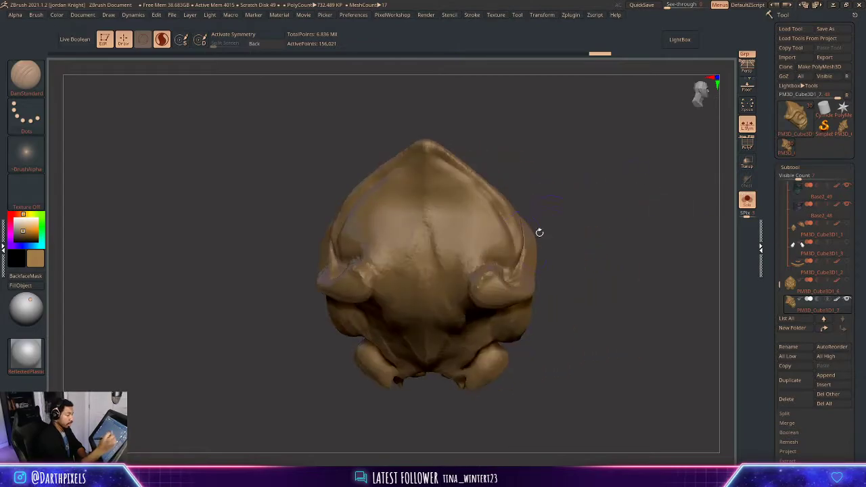
- Sharpen the creases around the two rear curls on the head's back with DamStandard
{"action": "left_click_drag", "start_coordinate": [512, 261], "coordinate": [516, 246]}
{"action": "left_click_drag", "start_coordinate": [571, 234], "coordinate": [533, 221]}
{"action": "left_click_drag", "start_coordinate": [503, 256], "coordinate": [510, 267]}
{"action": "left_click_drag", "start_coordinate": [556, 218], "coordinate": [591, 184]}
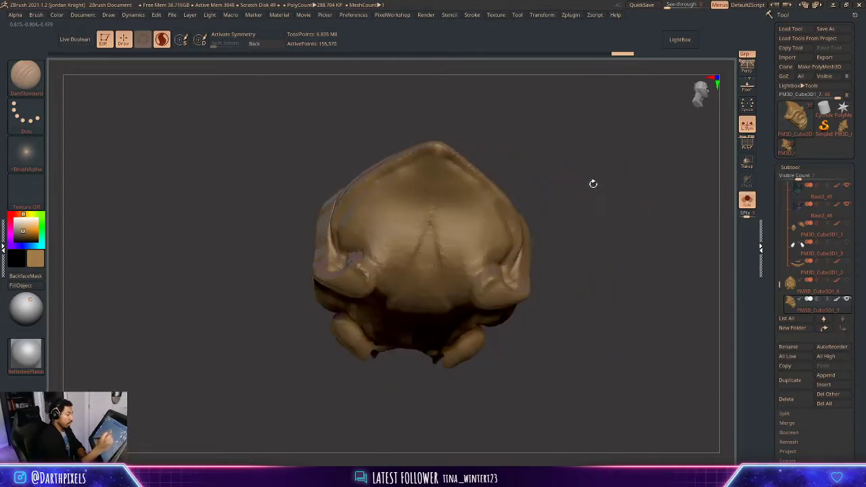
{"action": "left_click_drag", "start_coordinate": [344, 256], "coordinate": [346, 259]}
{"action": "left_click_drag", "start_coordinate": [484, 151], "coordinate": [528, 142]}
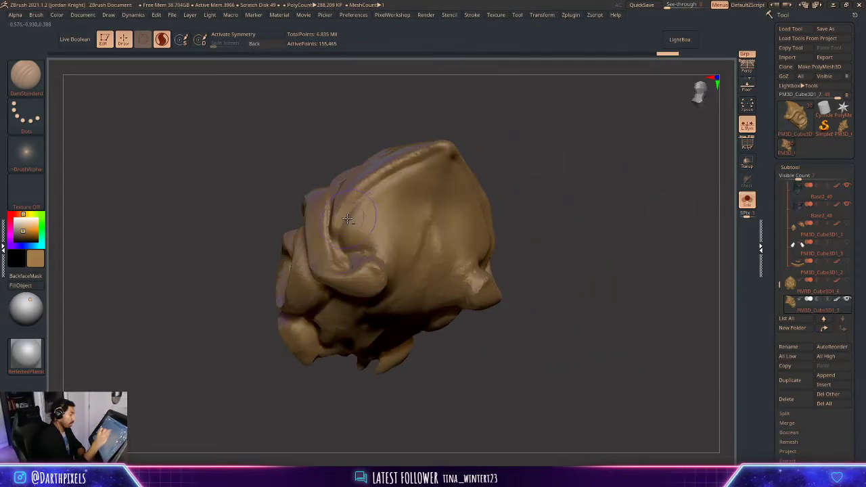
- Define the crest rim on both sides of the head's tip with a resized DamStandard brush
{"action": "key", "text": "space"}
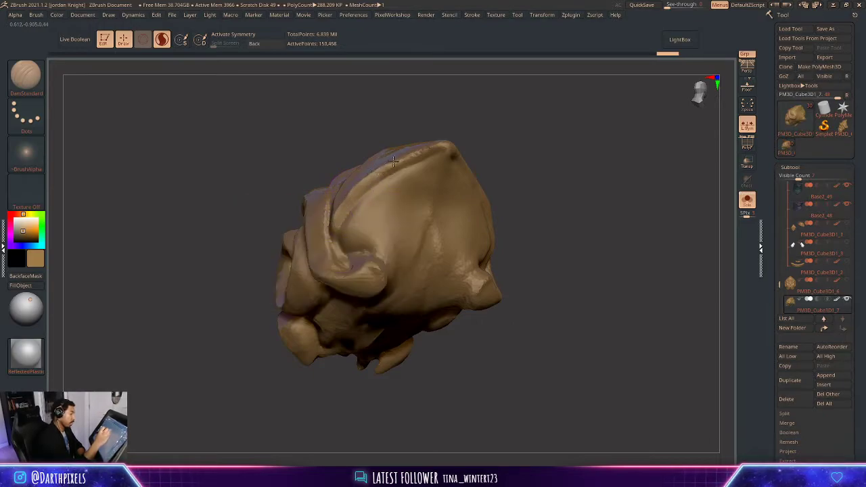
{"action": "left_click_drag", "start_coordinate": [394, 161], "coordinate": [427, 150]}
{"action": "left_click_drag", "start_coordinate": [508, 135], "coordinate": [484, 137]}
{"action": "left_click_drag", "start_coordinate": [425, 162], "coordinate": [447, 154]}
{"action": "left_click_drag", "start_coordinate": [512, 145], "coordinate": [487, 140]}
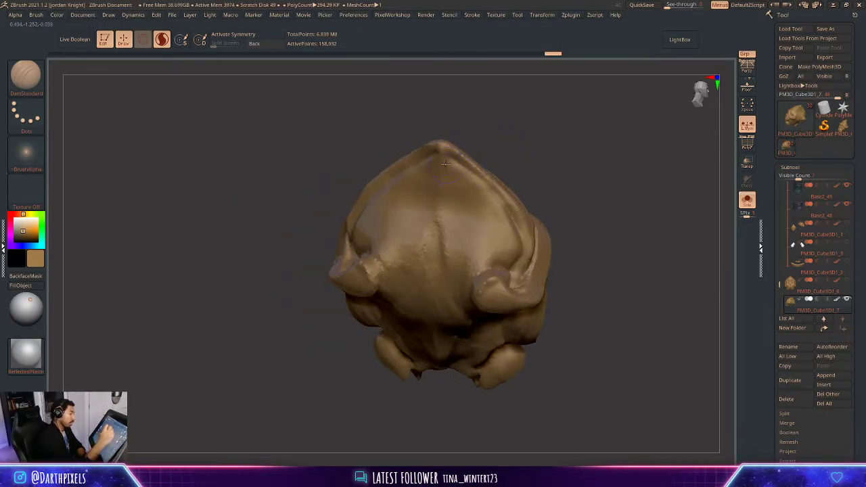
{"action": "left_click_drag", "start_coordinate": [446, 164], "coordinate": [504, 203]}
{"action": "left_click_drag", "start_coordinate": [444, 145], "coordinate": [512, 203]}
{"action": "left_click_drag", "start_coordinate": [578, 216], "coordinate": [546, 216]}
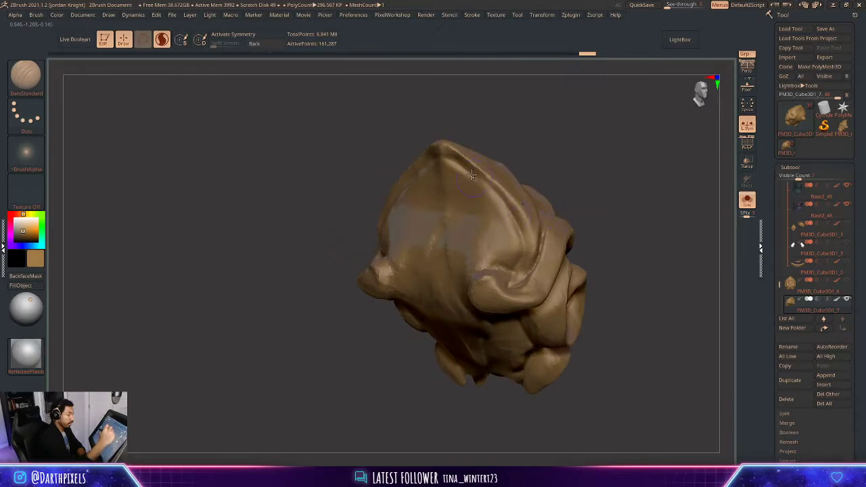
- Deepen the crease inside the crest rim down to the rear curl and around the curl's base
{"action": "mouse_move", "coordinate": [471, 175]}
{"action": "left_mouse_down"}
{"action": "mouse_move", "coordinate": [510, 209]}
{"action": "mouse_move", "coordinate": [526, 257]}
{"action": "mouse_move", "coordinate": [515, 279]}
{"action": "left_mouse_up"}
{"action": "mouse_move", "coordinate": [585, 178]}
{"action": "left_mouse_down"}
{"action": "mouse_move", "coordinate": [571, 174]}
{"action": "mouse_move", "coordinate": [543, 226]}
{"action": "mouse_move", "coordinate": [561, 167]}
{"action": "mouse_move", "coordinate": [527, 209]}
{"action": "left_mouse_up"}
{"action": "left_click_drag", "start_coordinate": [499, 241], "coordinate": [503, 262]}
{"action": "mouse_move", "coordinate": [573, 232]}
{"action": "left_mouse_down"}
{"action": "mouse_move", "coordinate": [565, 181]}
{"action": "mouse_move", "coordinate": [507, 257]}
{"action": "left_mouse_up"}
{"action": "key", "text": "space"}
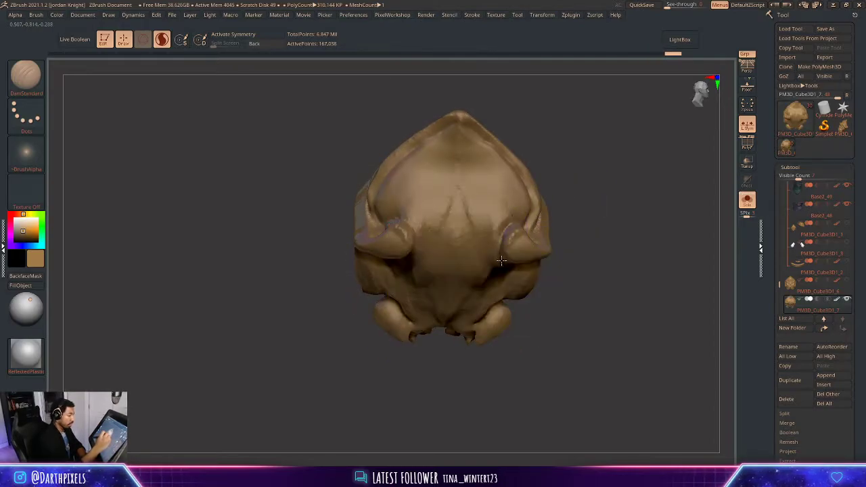
{"action": "left_click_drag", "start_coordinate": [568, 188], "coordinate": [563, 209]}
{"action": "left_click_drag", "start_coordinate": [520, 217], "coordinate": [507, 256]}
{"action": "left_click_drag", "start_coordinate": [566, 197], "coordinate": [561, 222]}
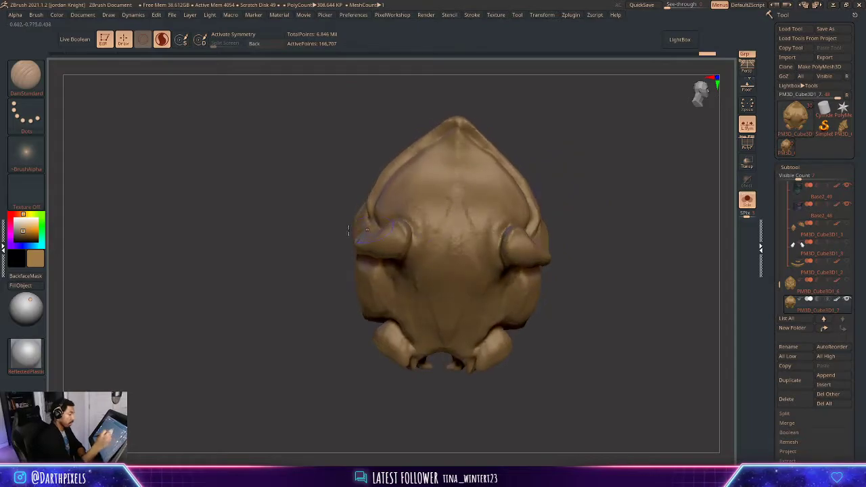
- Build up the middle of the head's back between the rear curls with a resized ClayBuildup brush
{"action": "left_click", "coordinate": [27, 75]}
{"action": "left_click", "coordinate": [125, 89]}
{"action": "key", "text": "space"}
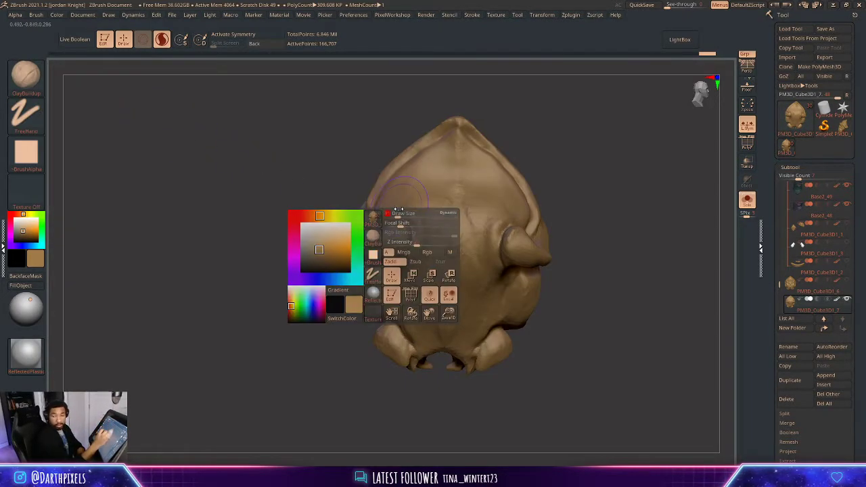
{"action": "key", "text": "space"}
{"action": "mouse_move", "coordinate": [477, 209]}
{"action": "left_mouse_down"}
{"action": "mouse_move", "coordinate": [449, 256]}
{"action": "mouse_move", "coordinate": [446, 303]}
{"action": "left_mouse_up"}
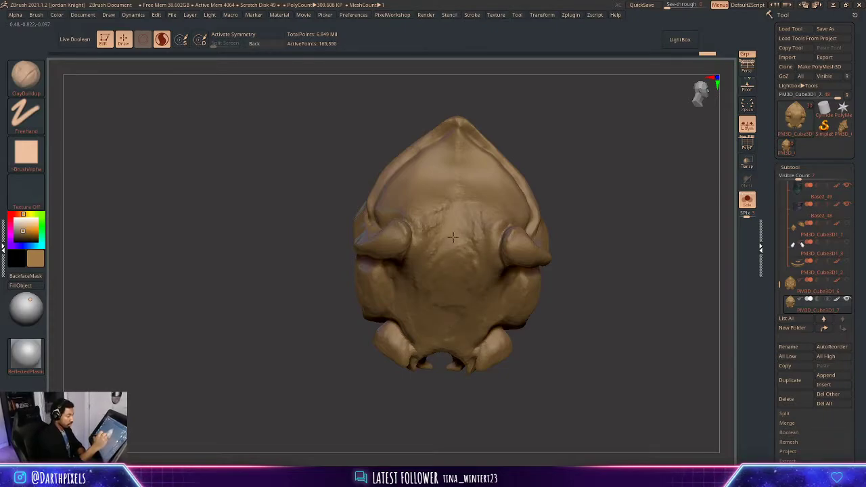
{"action": "key", "text": "ctrl+z"}
{"action": "key", "text": "ctrl+z"}
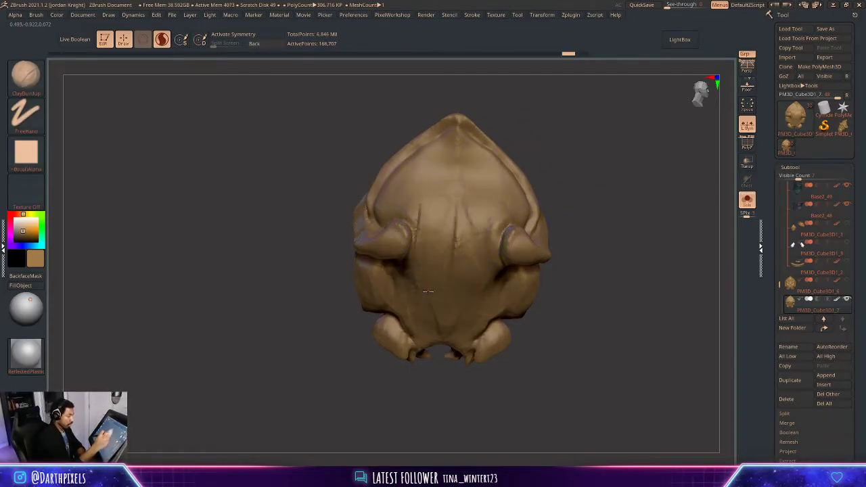
{"action": "left_click_drag", "start_coordinate": [463, 201], "coordinate": [458, 303]}
{"action": "mouse_move", "coordinate": [481, 205]}
{"action": "left_mouse_down"}
{"action": "mouse_move", "coordinate": [440, 203]}
{"action": "mouse_move", "coordinate": [418, 267]}
{"action": "left_mouse_up"}
{"action": "mouse_move", "coordinate": [554, 203]}
{"action": "left_mouse_down"}
{"action": "mouse_move", "coordinate": [568, 176]}
{"action": "mouse_move", "coordinate": [590, 178]}
{"action": "mouse_move", "coordinate": [471, 194]}
{"action": "left_mouse_up"}
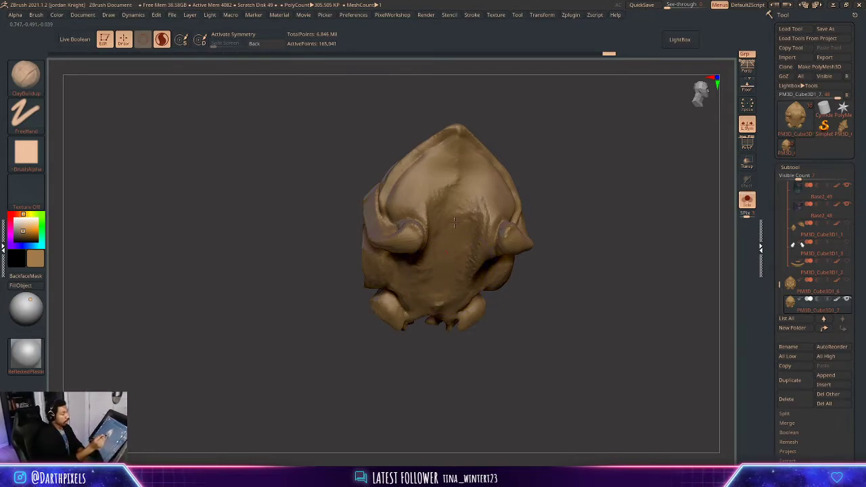
- Carve into the upper back beneath the crest and rework the surface beside the rear curl with ClayBuildup
{"action": "mouse_move", "coordinate": [575, 189]}
{"action": "left_mouse_down"}
{"action": "mouse_move", "coordinate": [579, 233]}
{"action": "mouse_move", "coordinate": [588, 213]}
{"action": "mouse_move", "coordinate": [665, 179]}
{"action": "mouse_move", "coordinate": [649, 183]}
{"action": "left_mouse_up"}
{"action": "mouse_move", "coordinate": [423, 193]}
{"action": "left_mouse_down", "text": "alt"}
{"action": "mouse_move", "coordinate": [410, 203]}
{"action": "mouse_move", "coordinate": [436, 179]}
{"action": "mouse_move", "coordinate": [460, 195]}
{"action": "left_mouse_up", "text": "alt"}
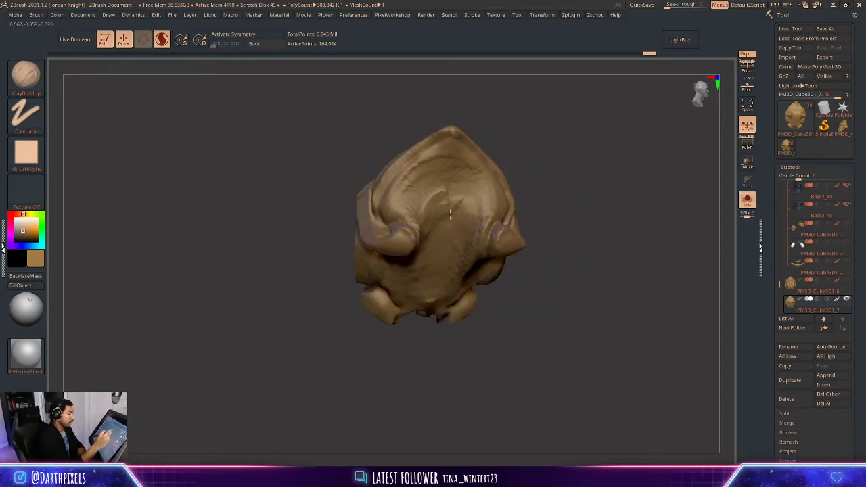
{"action": "mouse_move", "coordinate": [570, 174]}
{"action": "left_mouse_down"}
{"action": "mouse_move", "coordinate": [589, 172]}
{"action": "mouse_move", "coordinate": [564, 169]}
{"action": "mouse_move", "coordinate": [594, 149]}
{"action": "mouse_move", "coordinate": [609, 161]}
{"action": "mouse_move", "coordinate": [606, 175]}
{"action": "left_mouse_up"}
{"action": "mouse_move", "coordinate": [492, 230]}
{"action": "left_mouse_down"}
{"action": "mouse_move", "coordinate": [498, 245]}
{"action": "mouse_move", "coordinate": [480, 236]}
{"action": "left_mouse_up"}
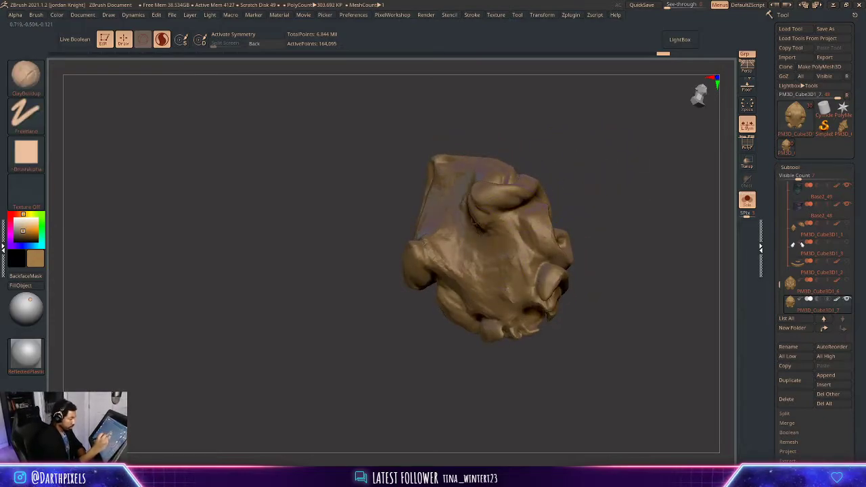
- Continue shaping the lower back below the rear curls with ClayBuildup strokes from side and rear views
{"action": "left_click_drag", "start_coordinate": [596, 169], "coordinate": [578, 190]}
{"action": "mouse_move", "coordinate": [504, 247]}
{"action": "left_mouse_down"}
{"action": "mouse_move", "coordinate": [506, 278]}
{"action": "mouse_move", "coordinate": [479, 297]}
{"action": "mouse_move", "coordinate": [467, 256]}
{"action": "mouse_move", "coordinate": [482, 307]}
{"action": "mouse_move", "coordinate": [514, 259]}
{"action": "mouse_move", "coordinate": [520, 290]}
{"action": "left_mouse_up"}
{"action": "mouse_move", "coordinate": [588, 280]}
{"action": "left_mouse_down"}
{"action": "mouse_move", "coordinate": [647, 228]}
{"action": "mouse_move", "coordinate": [631, 210]}
{"action": "mouse_move", "coordinate": [613, 232]}
{"action": "mouse_move", "coordinate": [643, 251]}
{"action": "left_mouse_up"}
{"action": "mouse_move", "coordinate": [529, 258]}
{"action": "left_mouse_down"}
{"action": "mouse_move", "coordinate": [523, 301]}
{"action": "mouse_move", "coordinate": [468, 253]}
{"action": "mouse_move", "coordinate": [472, 273]}
{"action": "left_mouse_up"}
{"action": "mouse_move", "coordinate": [573, 242]}
{"action": "left_mouse_down"}
{"action": "mouse_move", "coordinate": [652, 216]}
{"action": "mouse_move", "coordinate": [586, 210]}
{"action": "mouse_move", "coordinate": [638, 243]}
{"action": "mouse_move", "coordinate": [580, 265]}
{"action": "left_mouse_up"}
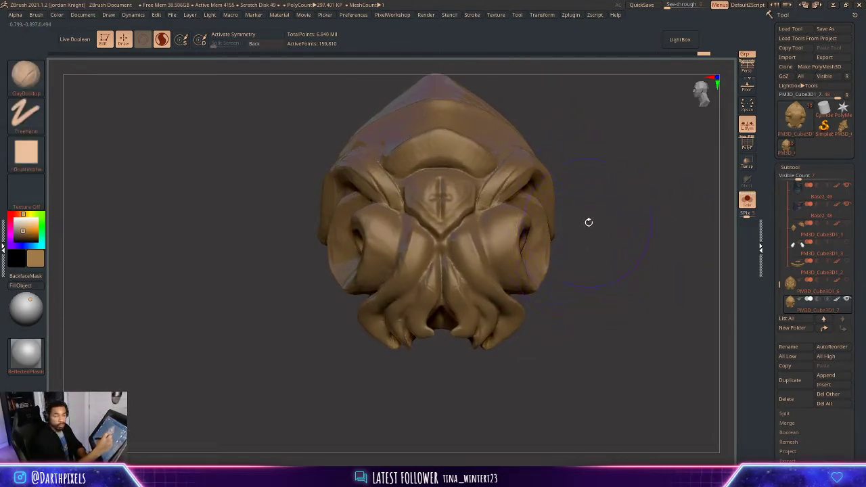
- Adjust the lower rim of the spiral cheek curl with a resized Move brush
{"action": "key", "text": "b"}
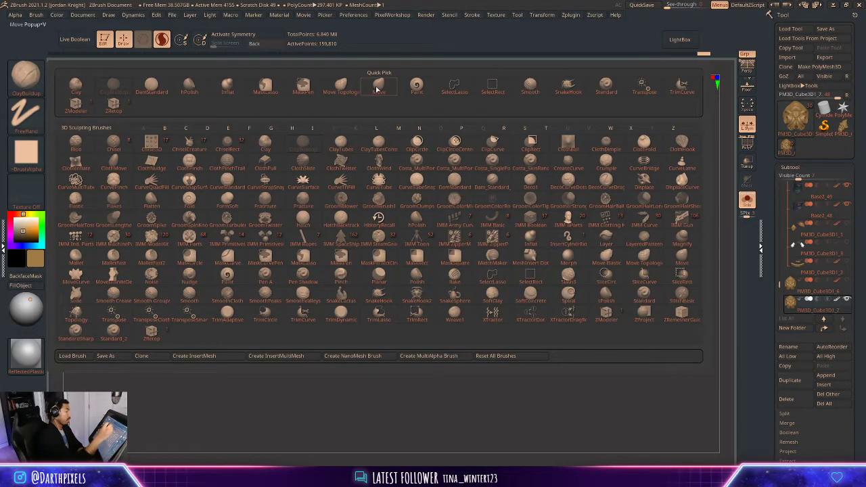
{"action": "key", "text": "m"}
{"action": "key", "text": "v"}
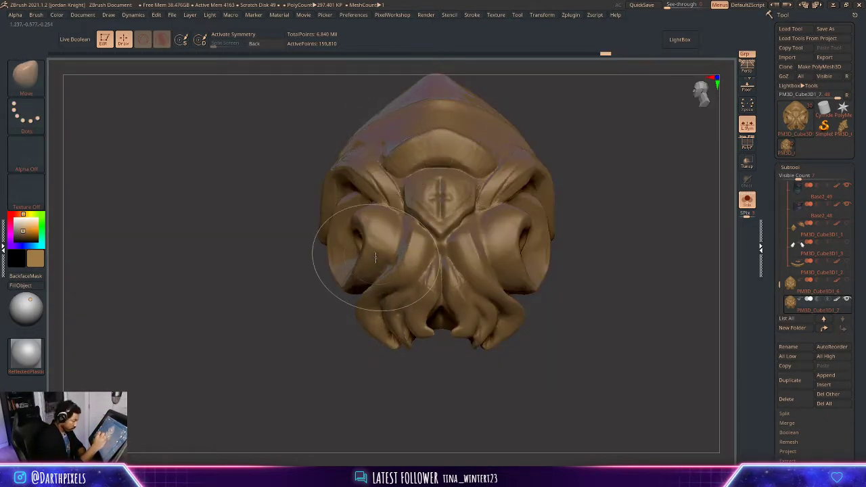
{"action": "mouse_move", "coordinate": [591, 209]}
{"action": "left_mouse_down"}
{"action": "mouse_move", "coordinate": [385, 272]}
{"action": "mouse_move", "coordinate": [389, 293]}
{"action": "left_mouse_up"}
{"action": "key", "text": "ctrl+z"}
{"action": "key", "text": "space"}
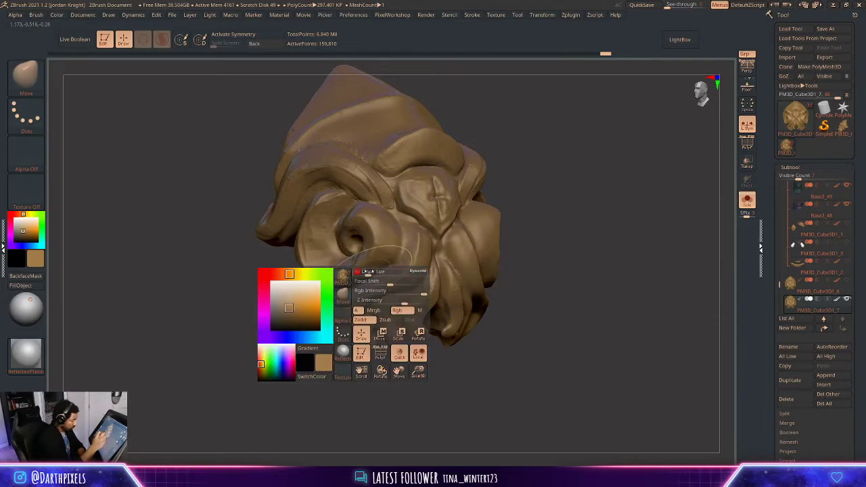
{"action": "key", "text": "space"}
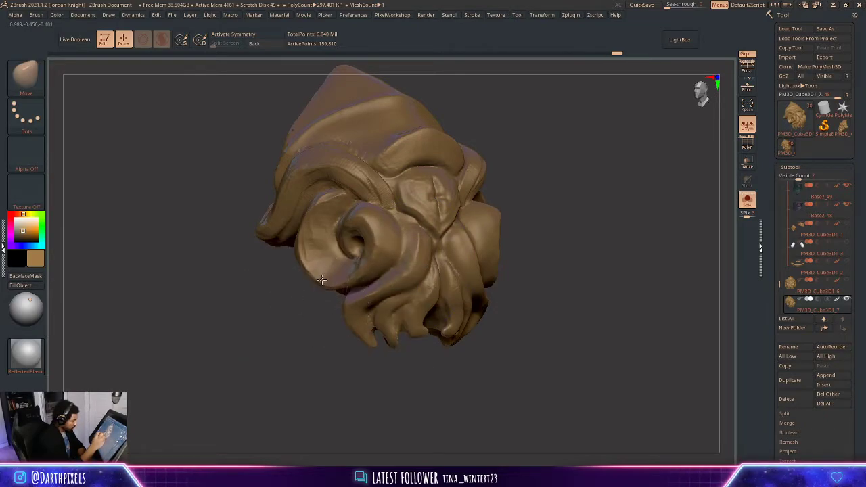
{"action": "left_click_drag", "start_coordinate": [553, 213], "coordinate": [508, 217]}
{"action": "key", "text": "space"}
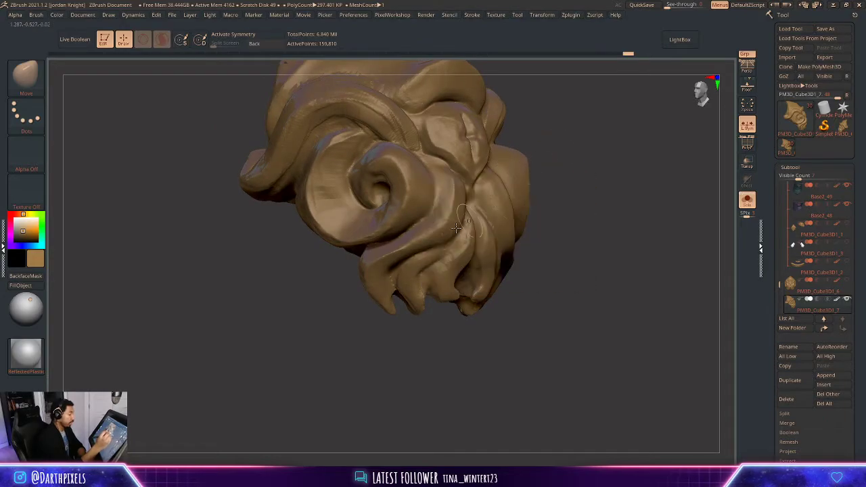
- Reshape the outer mouth tentacles and their tips below the cheek curl, resizing the Move brush as needed
{"action": "key", "text": "space"}
{"action": "key", "text": "space"}
{"action": "key", "text": "space"}
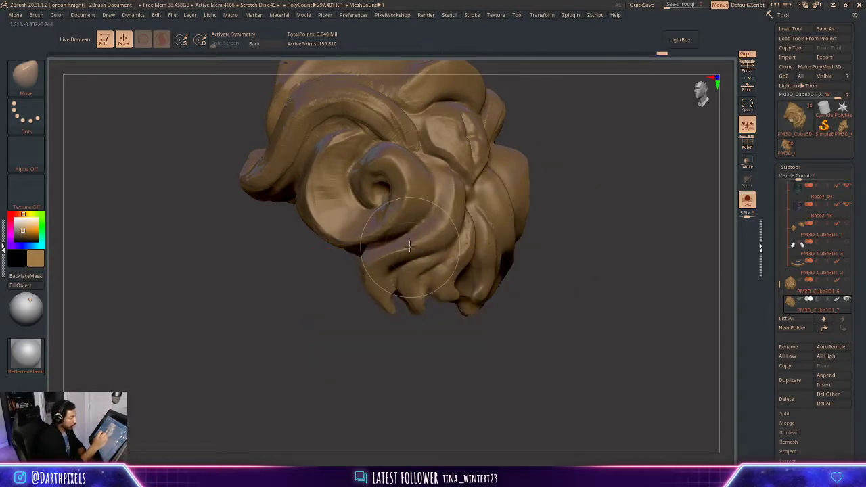
{"action": "key", "text": "space"}
{"action": "key", "text": "space"}
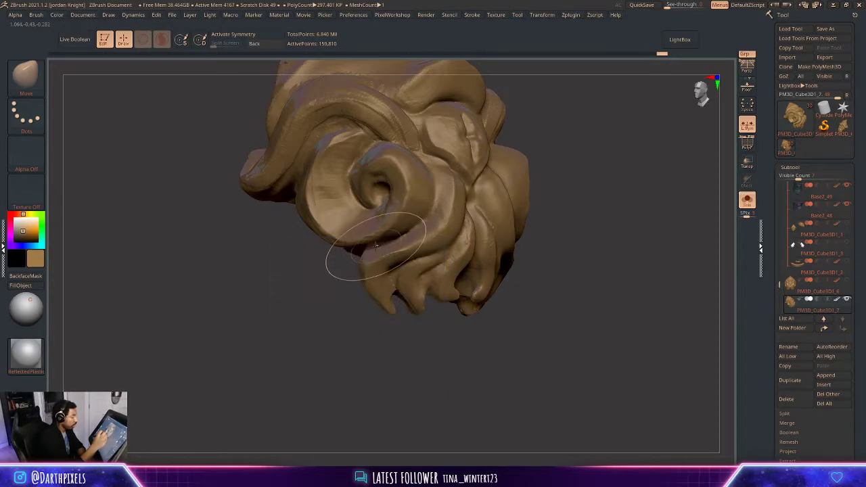
{"action": "key", "text": "space"}
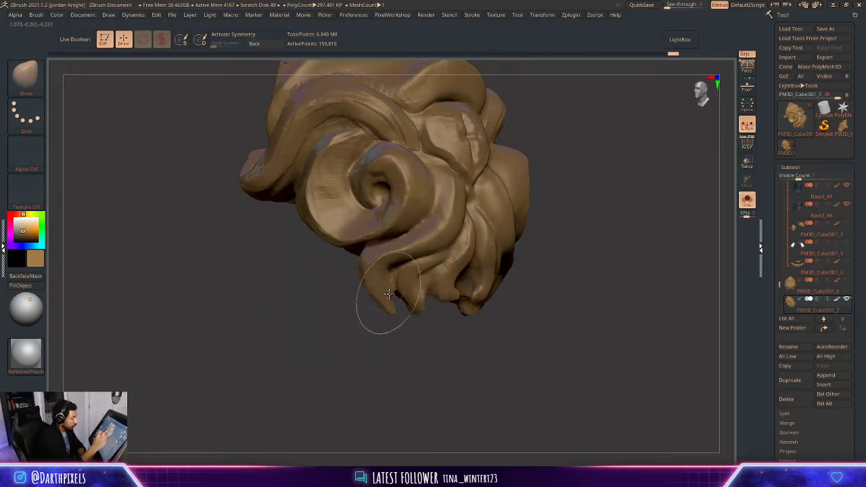
{"action": "key", "text": "space"}
{"action": "key", "text": "space"}
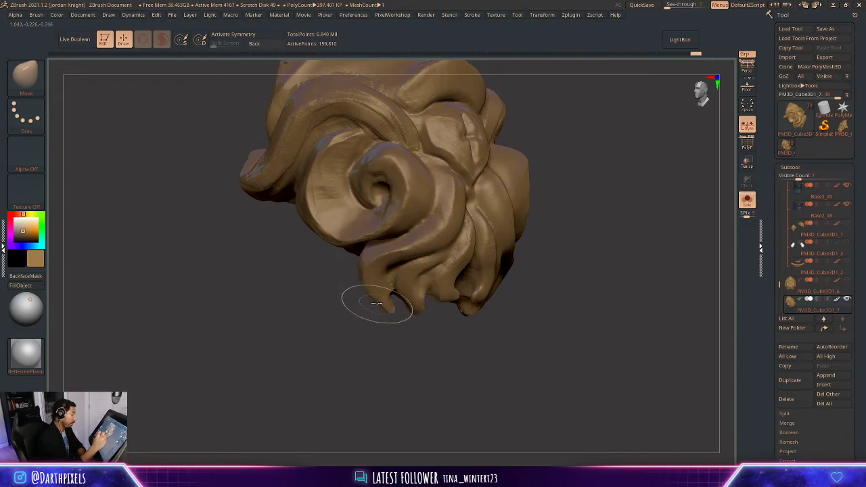
{"action": "left_click_drag", "start_coordinate": [385, 336], "coordinate": [303, 332]}
- Carve the creases between the mouth tentacles below the forehead plate with a resized DamStandard brush
{"action": "left_click_drag", "start_coordinate": [623, 238], "coordinate": [579, 213], "text": "alt"}
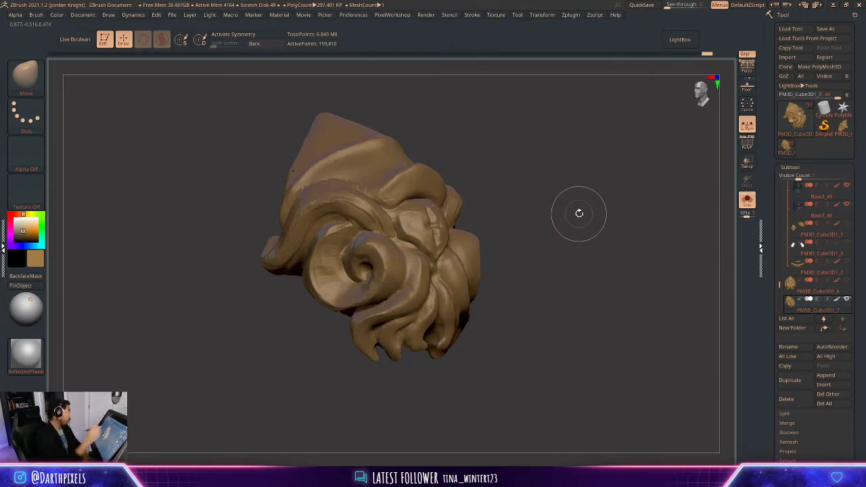
{"action": "left_click", "coordinate": [26, 74]}
{"action": "left_click", "coordinate": [152, 86]}
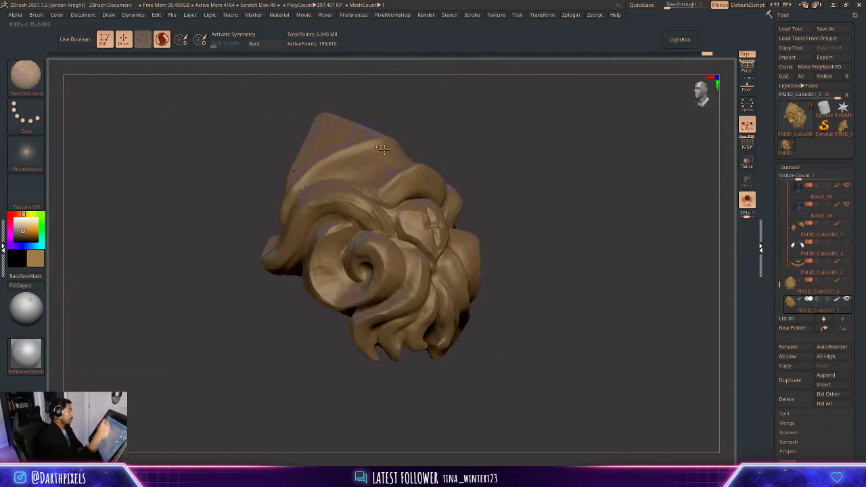
{"action": "left_click_drag", "start_coordinate": [511, 207], "coordinate": [352, 333]}
{"action": "key", "text": "space"}
{"action": "left_click_drag", "start_coordinate": [583, 211], "coordinate": [439, 255]}
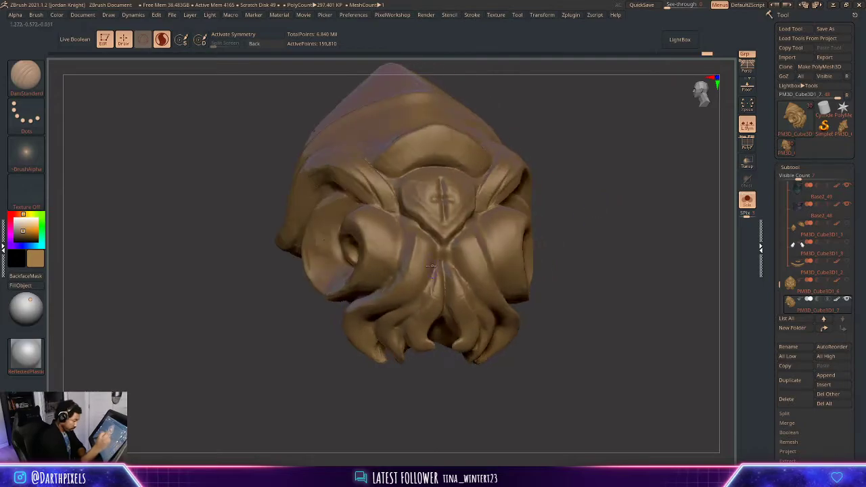
{"action": "key", "text": "space"}
{"action": "left_click_drag", "start_coordinate": [565, 218], "coordinate": [507, 241]}
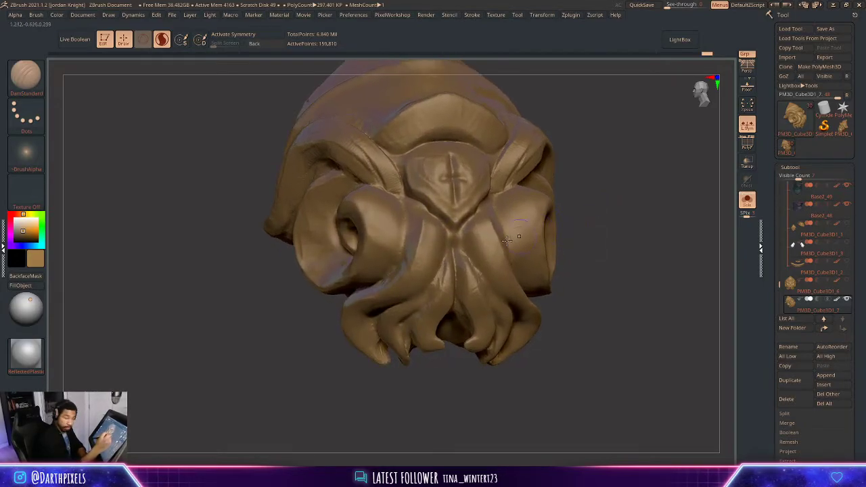
{"action": "left_click_drag", "start_coordinate": [449, 228], "coordinate": [423, 298]}
{"action": "left_click_drag", "start_coordinate": [443, 264], "coordinate": [391, 308]}
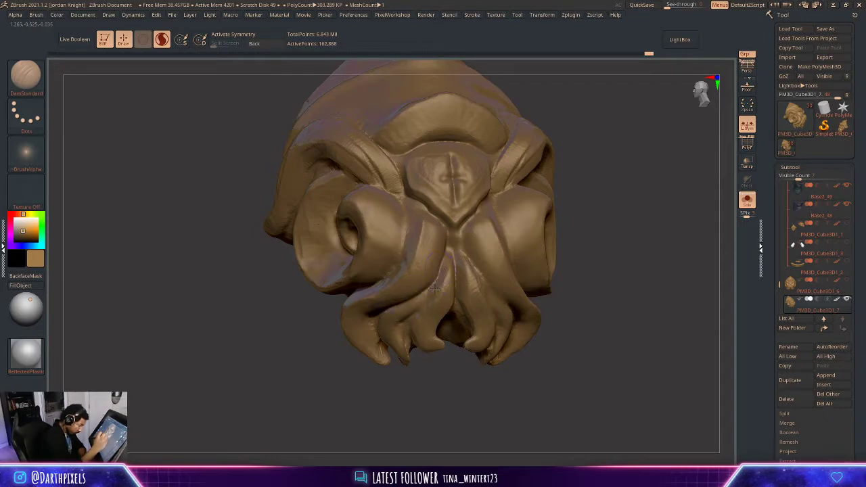
{"action": "mouse_move", "coordinate": [433, 287]}
{"action": "left_mouse_down"}
{"action": "mouse_move", "coordinate": [396, 325]}
{"action": "mouse_move", "coordinate": [419, 330]}
{"action": "left_mouse_up"}
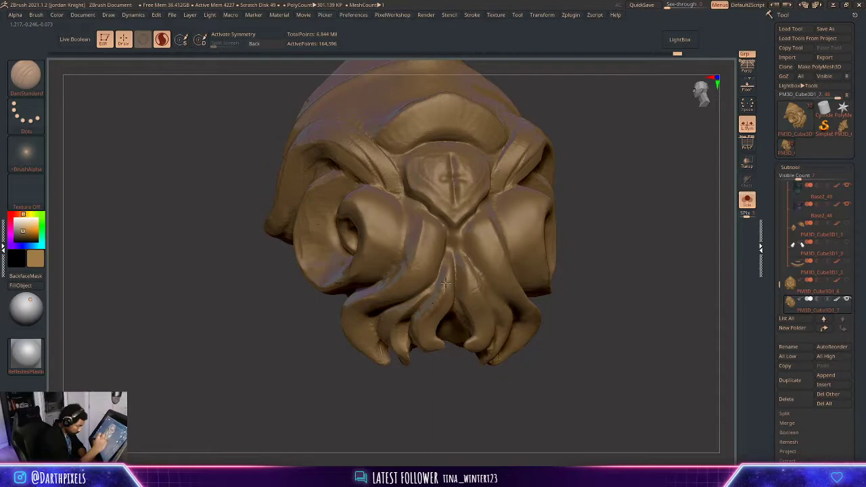
{"action": "left_click_drag", "start_coordinate": [446, 283], "coordinate": [449, 260]}
- Cut the creases around the mouth tentacle tips from below with DamStandard
{"action": "left_click_drag", "start_coordinate": [609, 223], "coordinate": [654, 207]}
{"action": "left_click_drag", "start_coordinate": [613, 277], "coordinate": [666, 209]}
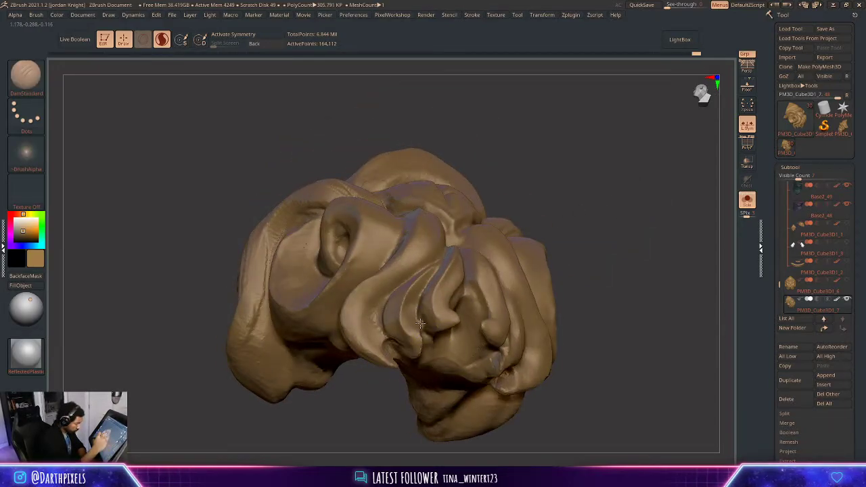
{"action": "left_click_drag", "start_coordinate": [589, 233], "coordinate": [600, 162]}
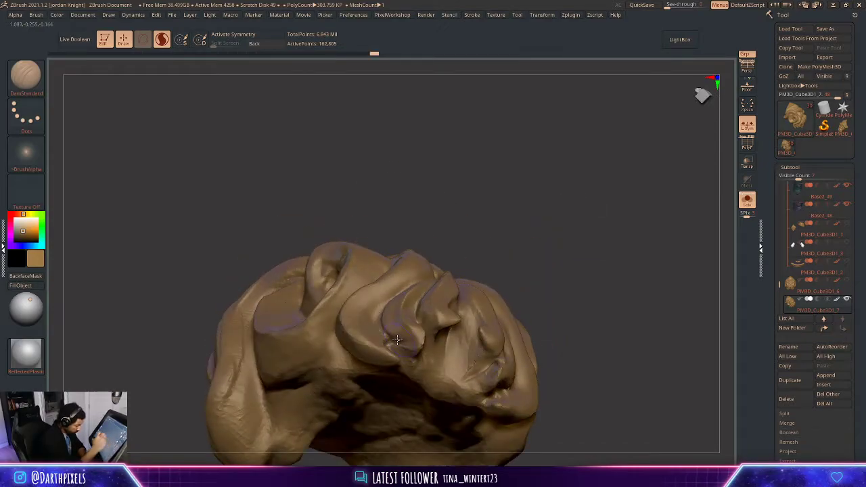
{"action": "mouse_move", "coordinate": [398, 340]}
{"action": "left_mouse_down"}
{"action": "mouse_move", "coordinate": [404, 350]}
{"action": "mouse_move", "coordinate": [427, 352]}
{"action": "left_mouse_up"}
{"action": "left_click_drag", "start_coordinate": [549, 285], "coordinate": [508, 252]}
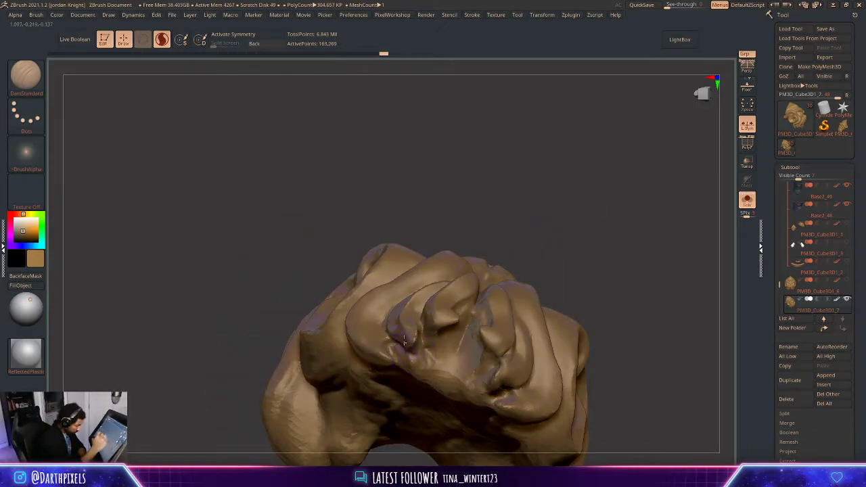
- Build up the area between the inner mouth tentacles from below with ClayBuildup
{"action": "left_click", "coordinate": [27, 77]}
{"action": "left_click", "coordinate": [113, 87]}
{"action": "mouse_move", "coordinate": [565, 226]}
{"action": "left_mouse_down"}
{"action": "mouse_move", "coordinate": [545, 195]}
{"action": "mouse_move", "coordinate": [565, 181]}
{"action": "left_mouse_up"}
{"action": "mouse_move", "coordinate": [445, 292]}
{"action": "left_mouse_down"}
{"action": "mouse_move", "coordinate": [453, 305]}
{"action": "mouse_move", "coordinate": [415, 282]}
{"action": "mouse_move", "coordinate": [438, 260]}
{"action": "left_mouse_up"}
{"action": "left_click_drag", "start_coordinate": [574, 203], "coordinate": [575, 171], "text": "ctrl"}
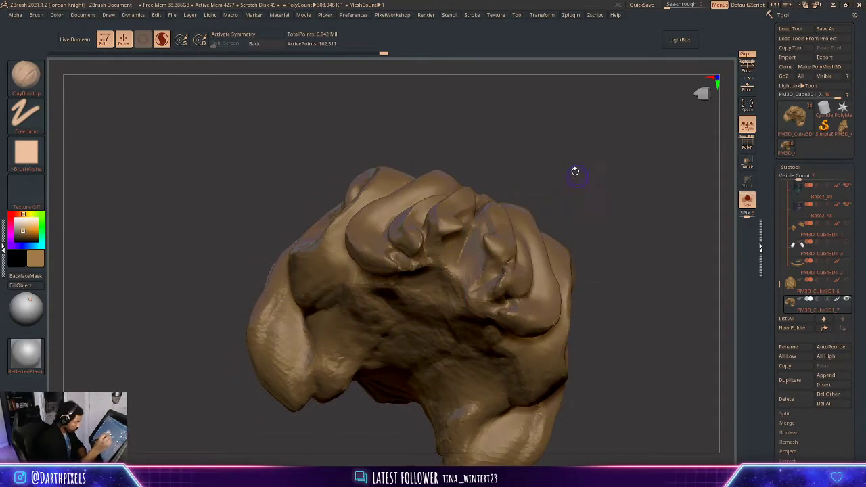
- Fill the underside gap beneath the mouth tentacle tips with a resized ClayBuildup brush
{"action": "key", "text": "space"}
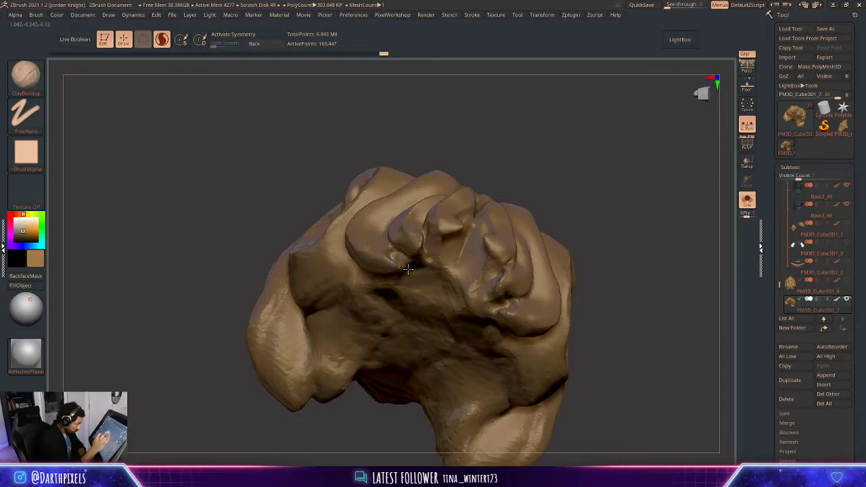
{"action": "left_click_drag", "start_coordinate": [408, 268], "coordinate": [437, 257]}
{"action": "key", "text": "space"}
{"action": "left_click_drag", "start_coordinate": [414, 287], "coordinate": [451, 258]}
{"action": "left_click_drag", "start_coordinate": [564, 195], "coordinate": [572, 159]}
{"action": "mouse_move", "coordinate": [414, 276]}
{"action": "left_mouse_down"}
{"action": "mouse_move", "coordinate": [379, 299]}
{"action": "mouse_move", "coordinate": [396, 291]}
{"action": "mouse_move", "coordinate": [420, 308]}
{"action": "mouse_move", "coordinate": [357, 302]}
{"action": "mouse_move", "coordinate": [446, 266]}
{"action": "left_mouse_up"}
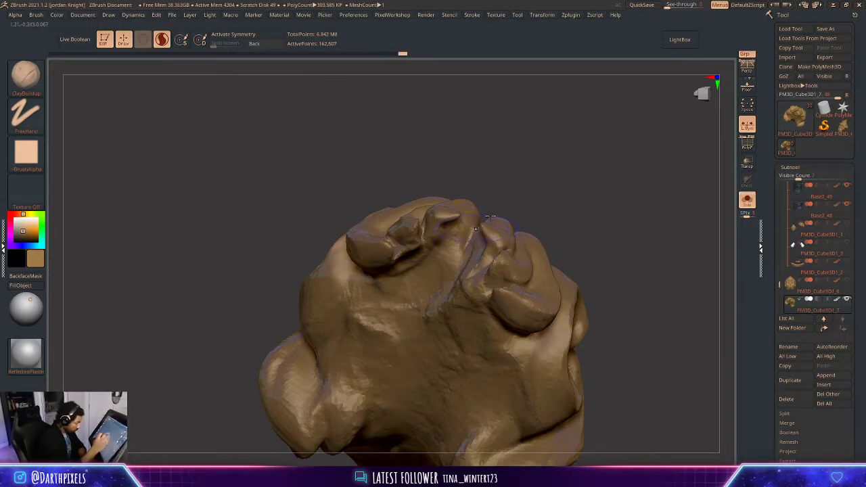
- Build up the hollow back surface beneath the side curls and down toward the tentacle tips with ClayBuildup
{"action": "mouse_move", "coordinate": [619, 115]}
{"action": "left_mouse_down"}
{"action": "mouse_move", "coordinate": [650, 177]}
{"action": "mouse_move", "coordinate": [668, 188]}
{"action": "mouse_move", "coordinate": [575, 196]}
{"action": "mouse_move", "coordinate": [613, 201]}
{"action": "mouse_move", "coordinate": [570, 216]}
{"action": "mouse_move", "coordinate": [532, 272]}
{"action": "mouse_move", "coordinate": [432, 275]}
{"action": "left_mouse_up"}
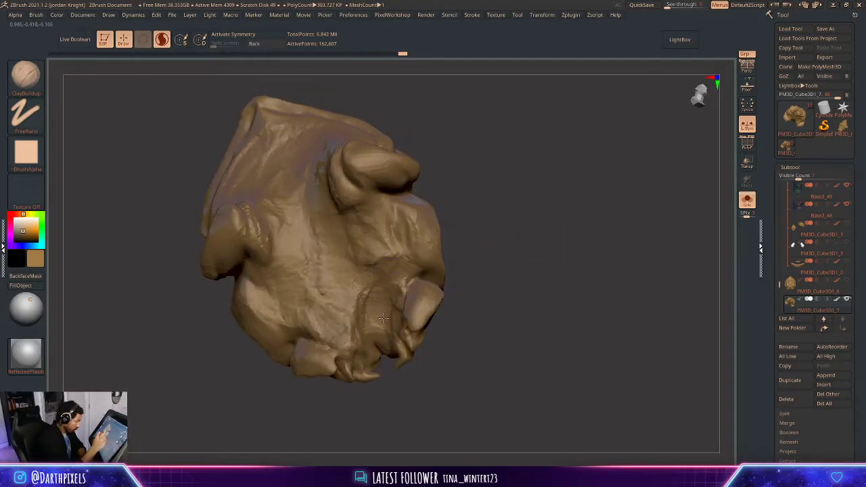
{"action": "mouse_move", "coordinate": [384, 318]}
{"action": "left_mouse_down"}
{"action": "mouse_move", "coordinate": [379, 230]}
{"action": "mouse_move", "coordinate": [360, 244]}
{"action": "mouse_move", "coordinate": [350, 209]}
{"action": "left_mouse_up"}
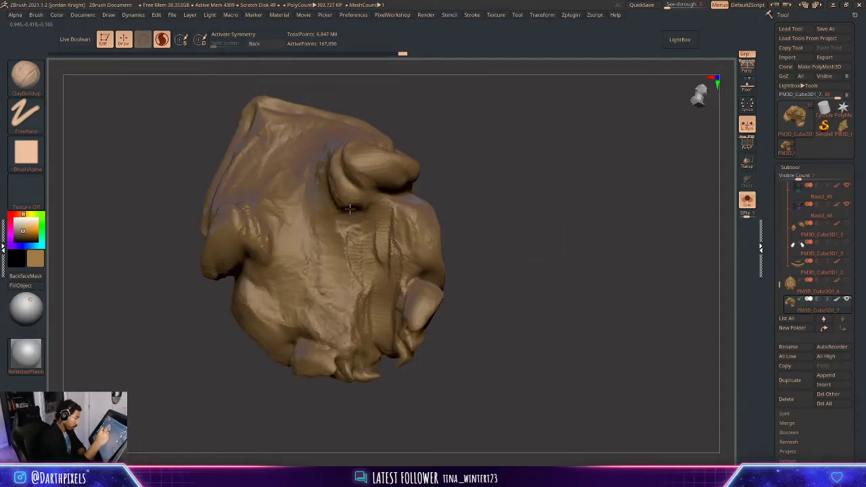
{"action": "mouse_move", "coordinate": [484, 177]}
{"action": "left_mouse_down"}
{"action": "mouse_move", "coordinate": [472, 207]}
{"action": "mouse_move", "coordinate": [437, 220]}
{"action": "left_mouse_up"}
{"action": "mouse_move", "coordinate": [369, 214]}
{"action": "left_mouse_down"}
{"action": "mouse_move", "coordinate": [354, 279]}
{"action": "mouse_move", "coordinate": [378, 227]}
{"action": "left_mouse_up"}
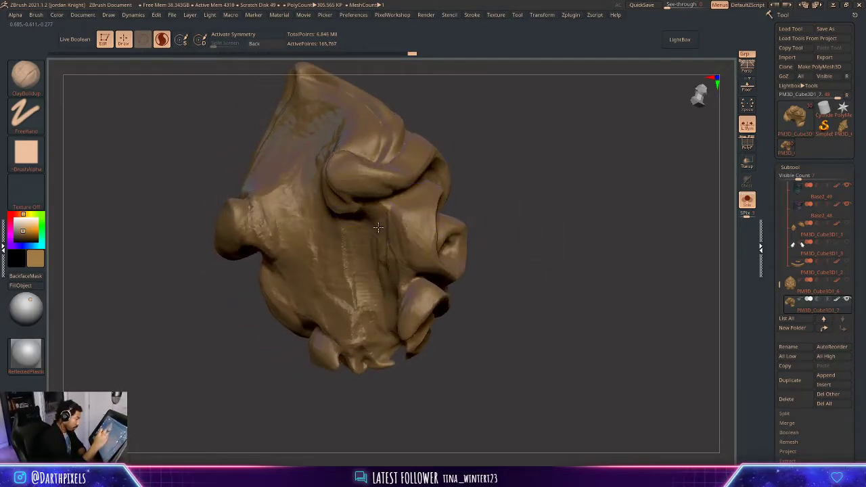
{"action": "mouse_move", "coordinate": [568, 203]}
{"action": "left_mouse_down"}
{"action": "mouse_move", "coordinate": [600, 192]}
{"action": "mouse_move", "coordinate": [534, 172]}
{"action": "mouse_move", "coordinate": [590, 177]}
{"action": "mouse_move", "coordinate": [561, 226]}
{"action": "left_mouse_up"}
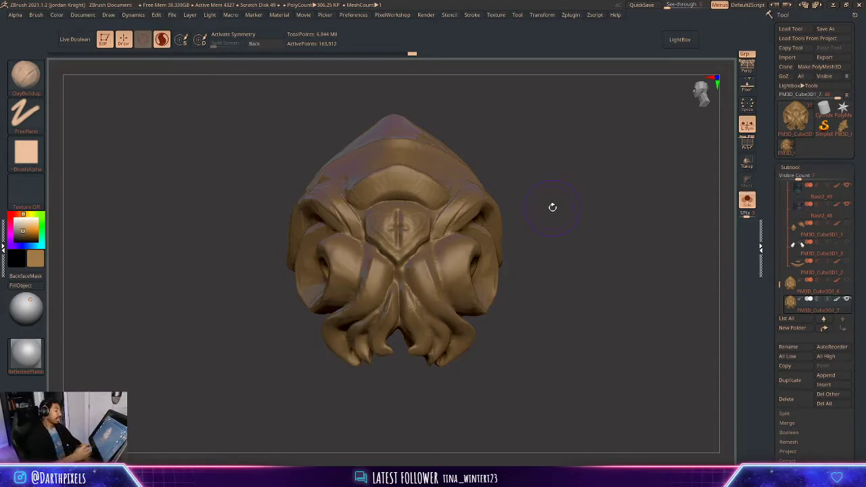
- Start carving the crease between the crest plate and the brow tentacle with the DamStandard brush
{"action": "mouse_move", "coordinate": [528, 180]}
{"action": "left_mouse_down"}
{"action": "mouse_move", "coordinate": [539, 201]}
{"action": "mouse_move", "coordinate": [532, 188]}
{"action": "mouse_move", "coordinate": [518, 232]}
{"action": "mouse_move", "coordinate": [467, 223]}
{"action": "mouse_move", "coordinate": [519, 205]}
{"action": "mouse_move", "coordinate": [516, 224]}
{"action": "left_mouse_up"}
{"action": "key", "text": "b"}
{"action": "key", "text": "d"}
{"action": "key", "text": "s"}
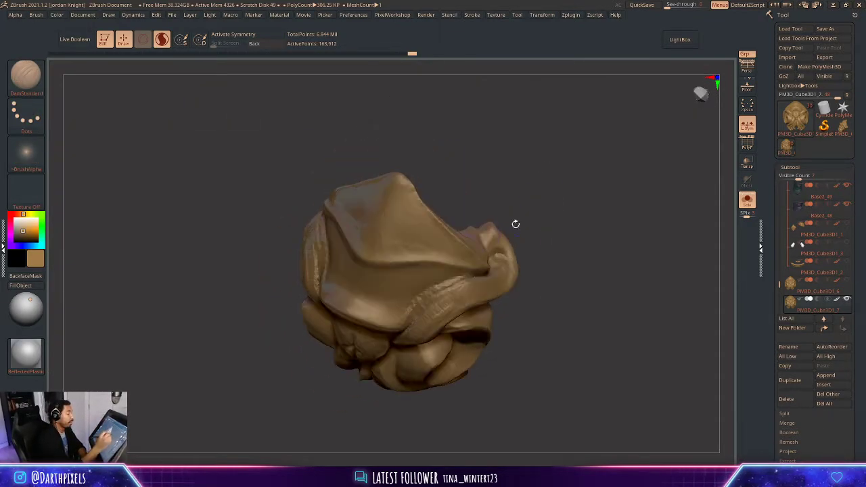
{"action": "right_click", "coordinate": [416, 311]}
{"action": "right_click_drag", "start_coordinate": [416, 311], "coordinate": [415, 308]}
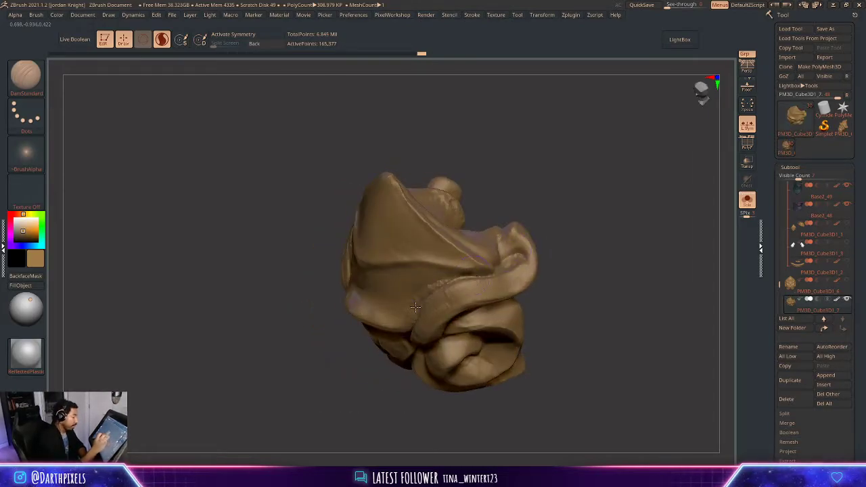
- Deepen the crease along the crest's lower edge where it meets the curled end of the brow tentacle
{"action": "left_click_drag", "start_coordinate": [544, 238], "coordinate": [435, 289]}
{"action": "mouse_move", "coordinate": [488, 269]}
{"action": "left_mouse_down"}
{"action": "mouse_move", "coordinate": [577, 226]}
{"action": "mouse_move", "coordinate": [483, 270]}
{"action": "mouse_move", "coordinate": [488, 257]}
{"action": "left_mouse_up"}
{"action": "left_click_drag", "start_coordinate": [535, 237], "coordinate": [500, 253]}
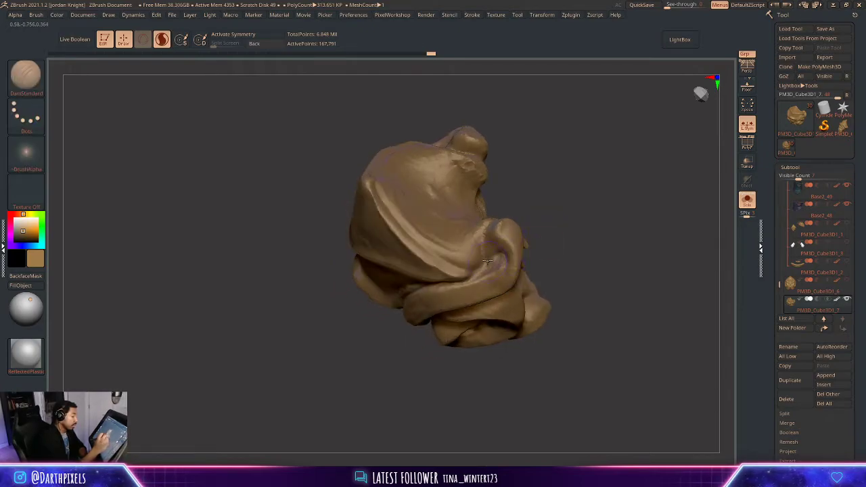
{"action": "right_click", "coordinate": [484, 264]}
{"action": "left_click_drag", "start_coordinate": [542, 231], "coordinate": [474, 265]}
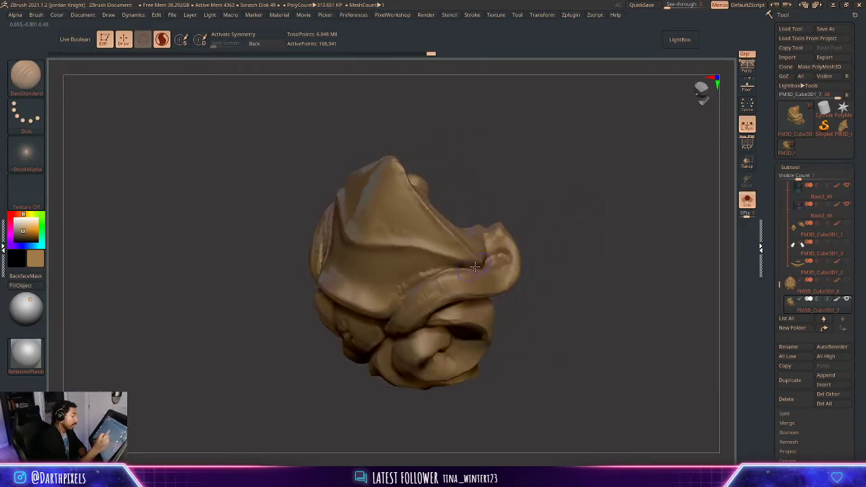
{"action": "left_click_drag", "start_coordinate": [552, 226], "coordinate": [448, 265]}
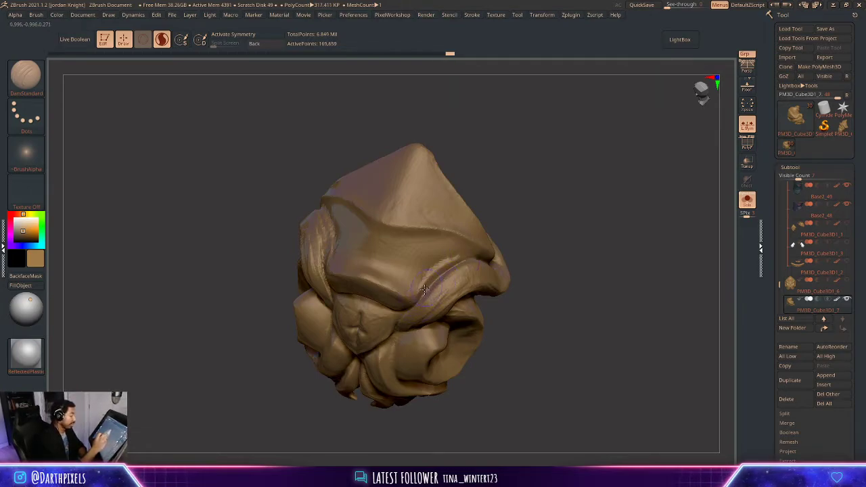
- Cut the crest-to-brow-tentacle groove from the opposite side with DamStandard and smooth the neighbouring surface
{"action": "mouse_move", "coordinate": [549, 231]}
{"action": "left_mouse_down"}
{"action": "mouse_move", "coordinate": [556, 207]}
{"action": "mouse_move", "coordinate": [523, 232]}
{"action": "mouse_move", "coordinate": [564, 199]}
{"action": "mouse_move", "coordinate": [585, 230]}
{"action": "mouse_move", "coordinate": [595, 220]}
{"action": "mouse_move", "coordinate": [369, 213]}
{"action": "left_mouse_up"}
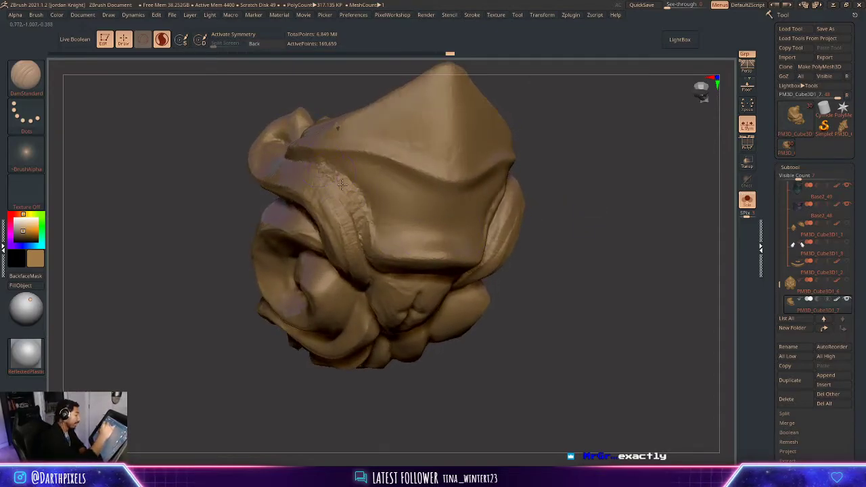
{"action": "left_click_drag", "start_coordinate": [343, 185], "coordinate": [365, 238]}
{"action": "mouse_move", "coordinate": [546, 214]}
{"action": "left_mouse_down"}
{"action": "mouse_move", "coordinate": [561, 201]}
{"action": "mouse_move", "coordinate": [535, 194]}
{"action": "mouse_move", "coordinate": [563, 190]}
{"action": "mouse_move", "coordinate": [547, 294]}
{"action": "mouse_move", "coordinate": [491, 224]}
{"action": "mouse_move", "coordinate": [482, 198]}
{"action": "left_mouse_up"}
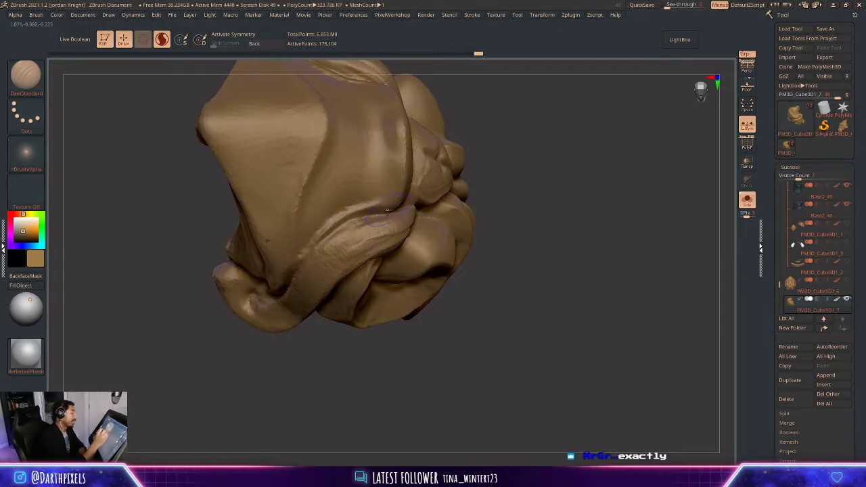
{"action": "mouse_move", "coordinate": [513, 177]}
{"action": "left_mouse_down"}
{"action": "mouse_move", "coordinate": [559, 140]}
{"action": "mouse_move", "coordinate": [534, 151]}
{"action": "mouse_move", "coordinate": [518, 179]}
{"action": "mouse_move", "coordinate": [548, 161]}
{"action": "mouse_move", "coordinate": [605, 163]}
{"action": "mouse_move", "coordinate": [606, 205]}
{"action": "left_mouse_up"}
{"action": "mouse_move", "coordinate": [412, 258]}
{"action": "left_mouse_down", "text": "shift"}
{"action": "mouse_move", "coordinate": [352, 216]}
{"action": "mouse_move", "coordinate": [406, 254]}
{"action": "left_mouse_up", "text": "shift"}
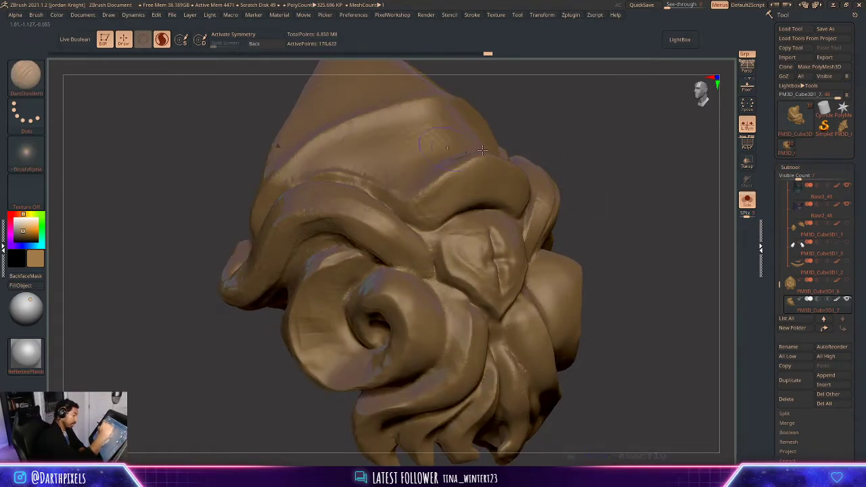
- Sharpen the creases beside the forehead plate and along the brow tentacle, smoothing the tentacle's outer end
{"action": "left_click_drag", "start_coordinate": [565, 162], "coordinate": [603, 164]}
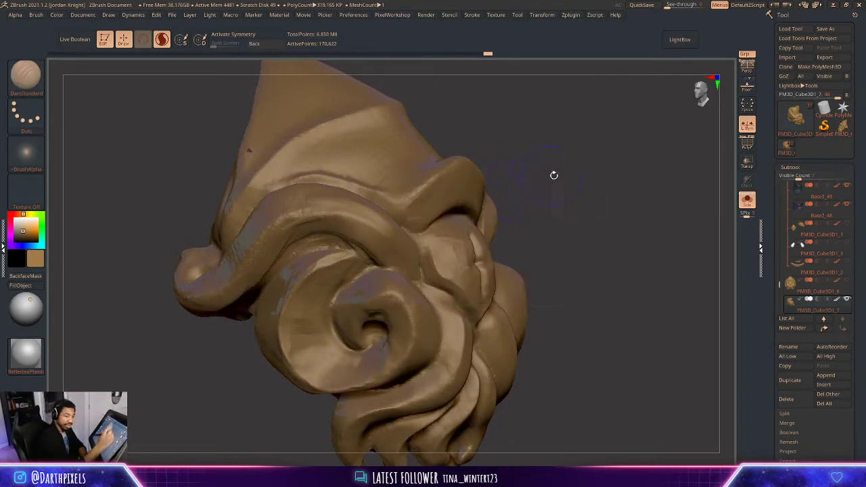
{"action": "left_click_drag", "start_coordinate": [554, 175], "coordinate": [582, 177]}
{"action": "left_click_drag", "start_coordinate": [399, 254], "coordinate": [432, 287]}
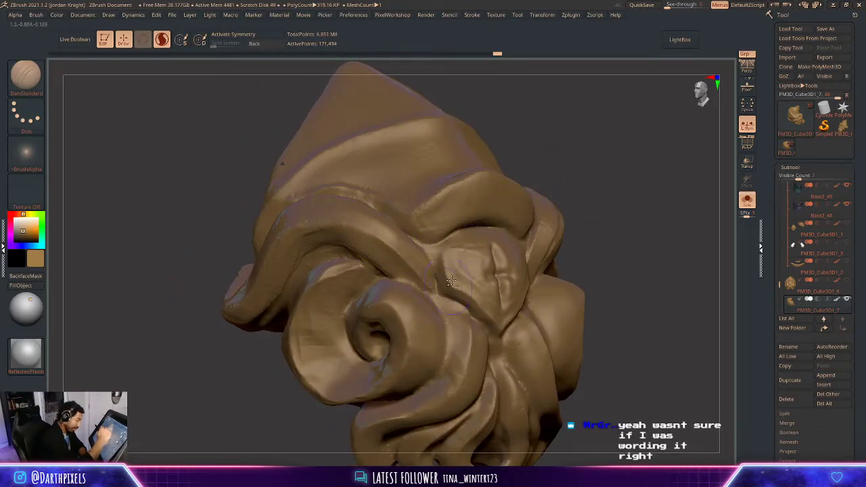
{"action": "left_click_drag", "start_coordinate": [609, 173], "coordinate": [565, 177]}
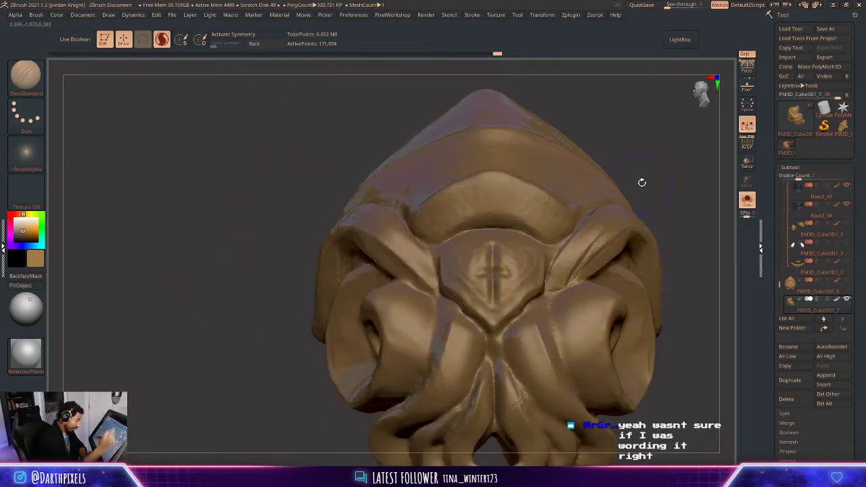
{"action": "left_click_drag", "start_coordinate": [642, 182], "coordinate": [499, 197]}
{"action": "mouse_move", "coordinate": [374, 228]}
{"action": "left_mouse_down"}
{"action": "mouse_move", "coordinate": [317, 228]}
{"action": "mouse_move", "coordinate": [257, 296]}
{"action": "left_mouse_up"}
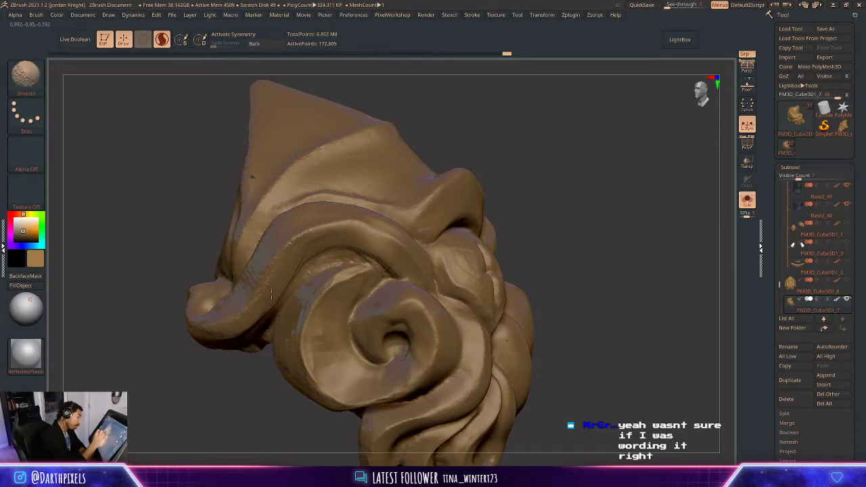
- Carve the gap between the brow tentacle and the top of the spiral curl with a resized DamStandard brush
{"action": "left_click_drag", "start_coordinate": [509, 200], "coordinate": [552, 202]}
{"action": "key", "text": "space"}
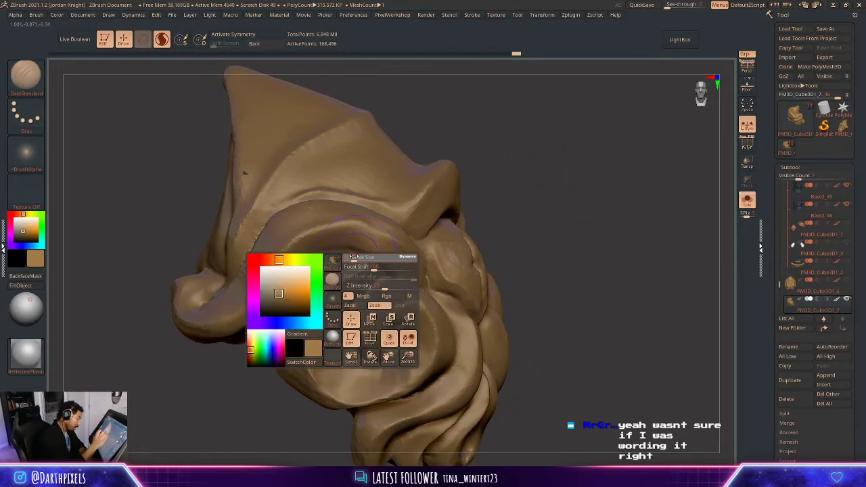
{"action": "left_click_drag", "start_coordinate": [492, 198], "coordinate": [541, 202]}
{"action": "key", "text": "space"}
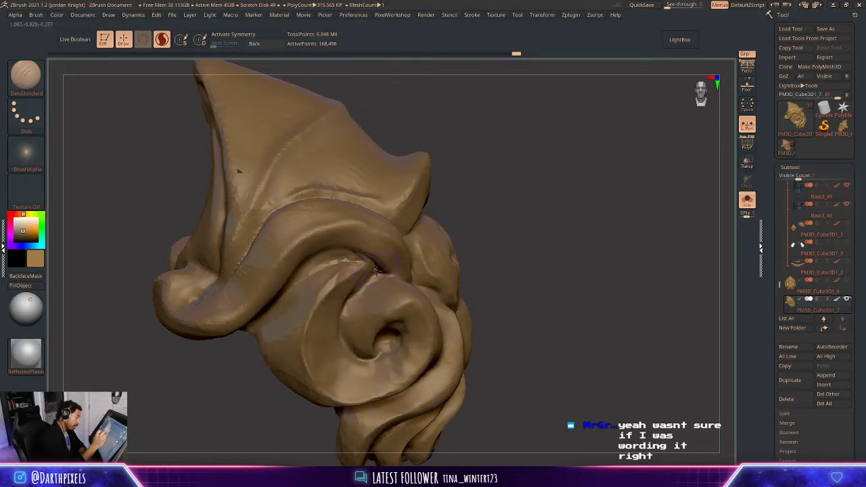
{"action": "left_click_drag", "start_coordinate": [372, 265], "coordinate": [351, 257]}
{"action": "left_click_drag", "start_coordinate": [510, 187], "coordinate": [531, 169]}
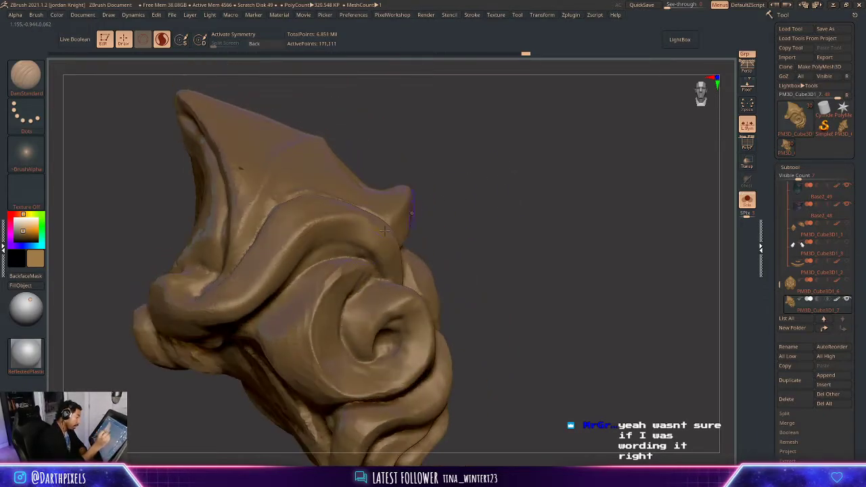
- Extend the crease behind the spiral curl toward the underside and smooth the area where it meets the brow tentacle
{"action": "left_click_drag", "start_coordinate": [307, 269], "coordinate": [268, 306]}
{"action": "left_click_drag", "start_coordinate": [433, 230], "coordinate": [369, 199]}
{"action": "mouse_move", "coordinate": [287, 273]}
{"action": "left_mouse_down"}
{"action": "mouse_move", "coordinate": [253, 315]}
{"action": "mouse_move", "coordinate": [263, 350]}
{"action": "left_mouse_up"}
{"action": "mouse_move", "coordinate": [455, 193]}
{"action": "left_mouse_down"}
{"action": "mouse_move", "coordinate": [435, 219]}
{"action": "mouse_move", "coordinate": [479, 194]}
{"action": "mouse_move", "coordinate": [502, 193]}
{"action": "left_mouse_up"}
{"action": "left_click_drag", "start_coordinate": [330, 260], "coordinate": [292, 305]}
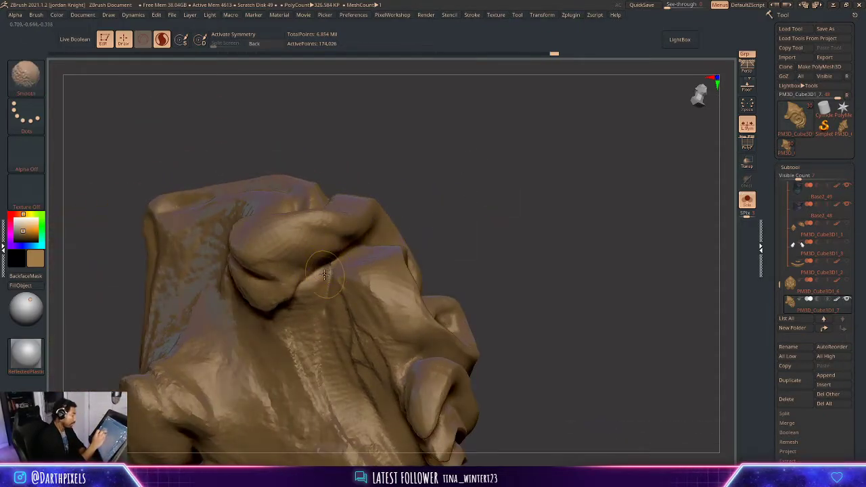
{"action": "mouse_move", "coordinate": [470, 213]}
{"action": "left_mouse_down"}
{"action": "mouse_move", "coordinate": [464, 284]}
{"action": "mouse_move", "coordinate": [544, 216]}
{"action": "mouse_move", "coordinate": [532, 190]}
{"action": "left_mouse_up"}
- Reshape the brow tentacle's curled end and the crest side above it with a resized Move brush
{"action": "left_click", "coordinate": [30, 79]}
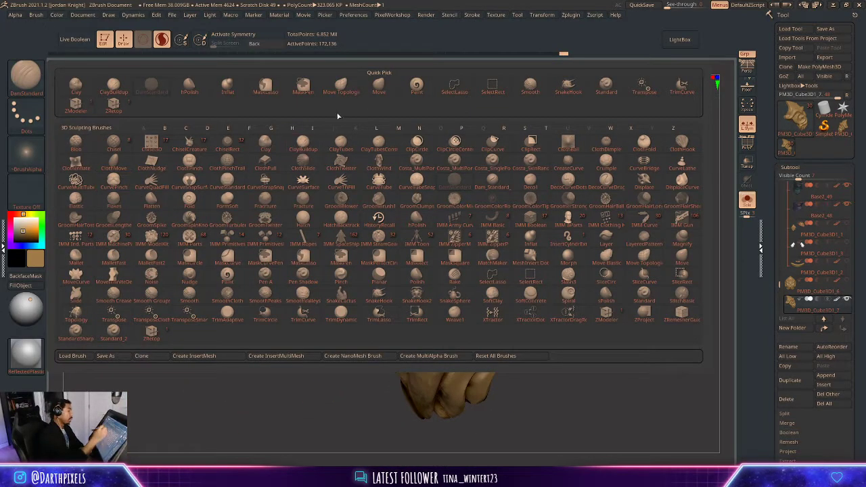
{"action": "left_click", "coordinate": [378, 86]}
{"action": "key", "text": "space"}
{"action": "left_click_drag", "start_coordinate": [338, 273], "coordinate": [352, 273]}
{"action": "left_click_drag", "start_coordinate": [503, 176], "coordinate": [504, 125]}
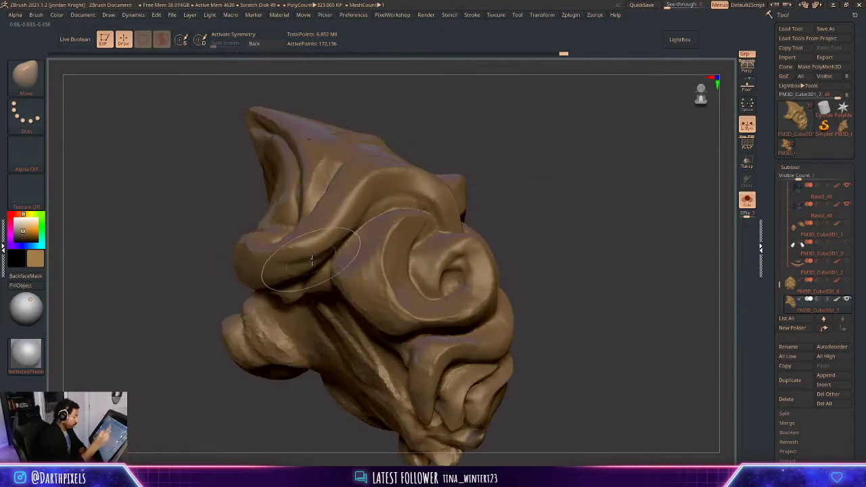
{"action": "mouse_move", "coordinate": [313, 264]}
{"action": "left_mouse_down"}
{"action": "mouse_move", "coordinate": [312, 274]}
{"action": "mouse_move", "coordinate": [323, 252]}
{"action": "left_mouse_up"}
{"action": "left_click_drag", "start_coordinate": [504, 139], "coordinate": [506, 192]}
{"action": "mouse_move", "coordinate": [343, 237]}
{"action": "left_mouse_down"}
{"action": "mouse_move", "coordinate": [316, 239]}
{"action": "mouse_move", "coordinate": [316, 209]}
{"action": "left_mouse_up"}
{"action": "left_click_drag", "start_coordinate": [340, 181], "coordinate": [335, 173]}
{"action": "mouse_move", "coordinate": [575, 144]}
{"action": "left_mouse_down"}
{"action": "mouse_move", "coordinate": [589, 129]}
{"action": "mouse_move", "coordinate": [578, 102]}
{"action": "left_mouse_up"}
- Refine the creases along the brow tentacle and above the spiral curl with a resized DamStandard brush
{"action": "left_click", "coordinate": [25, 74]}
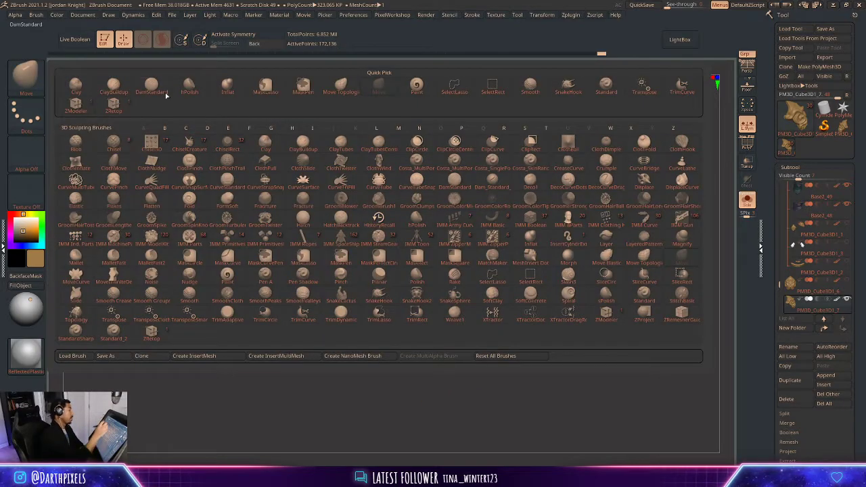
{"action": "left_click", "coordinate": [160, 86]}
{"action": "mouse_move", "coordinate": [509, 151]}
{"action": "left_mouse_down", "text": "alt"}
{"action": "mouse_move", "coordinate": [502, 201]}
{"action": "mouse_move", "coordinate": [534, 196]}
{"action": "mouse_move", "coordinate": [539, 208]}
{"action": "left_mouse_up", "text": "alt"}
{"action": "key", "text": "space"}
{"action": "left_click_drag", "start_coordinate": [556, 201], "coordinate": [496, 196]}
{"action": "left_click_drag", "start_coordinate": [595, 160], "coordinate": [533, 126]}
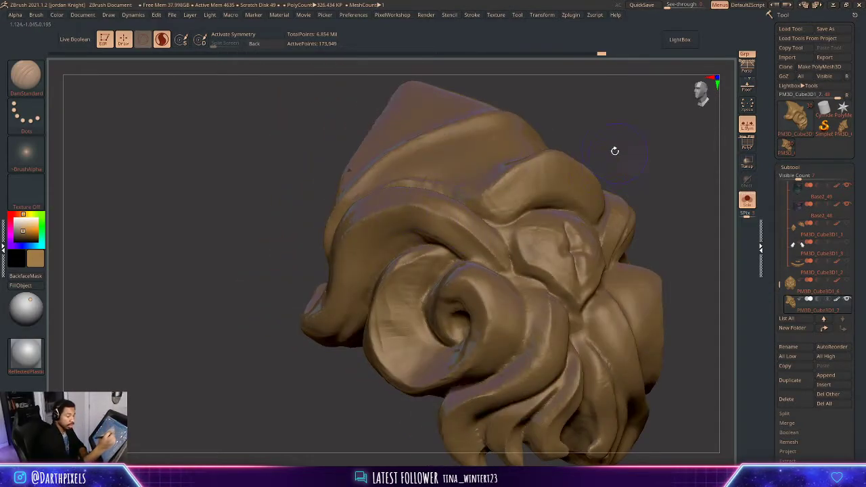
{"action": "mouse_move", "coordinate": [614, 151]}
{"action": "left_mouse_down"}
{"action": "mouse_move", "coordinate": [556, 140]}
{"action": "mouse_move", "coordinate": [354, 237]}
{"action": "mouse_move", "coordinate": [313, 314]}
{"action": "left_mouse_up"}
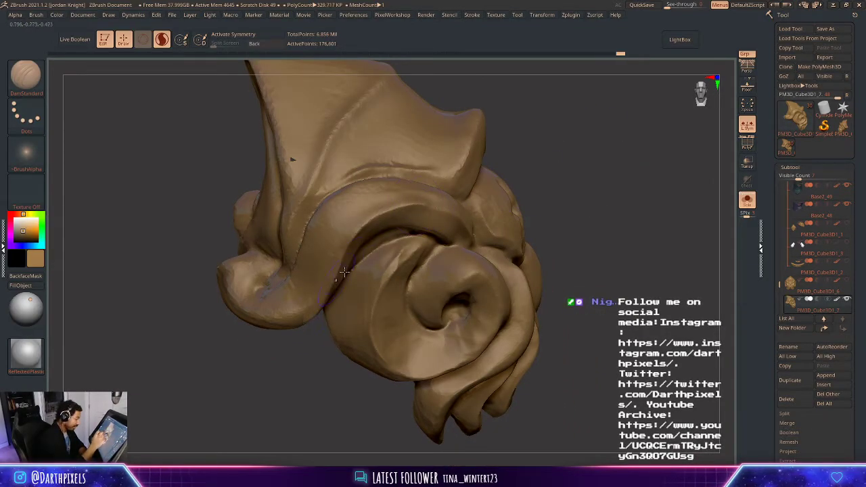
- Deepen the groove separating the brow tentacle from the spiral curl along its full length with DamStandard
{"action": "left_click", "coordinate": [25, 74]}
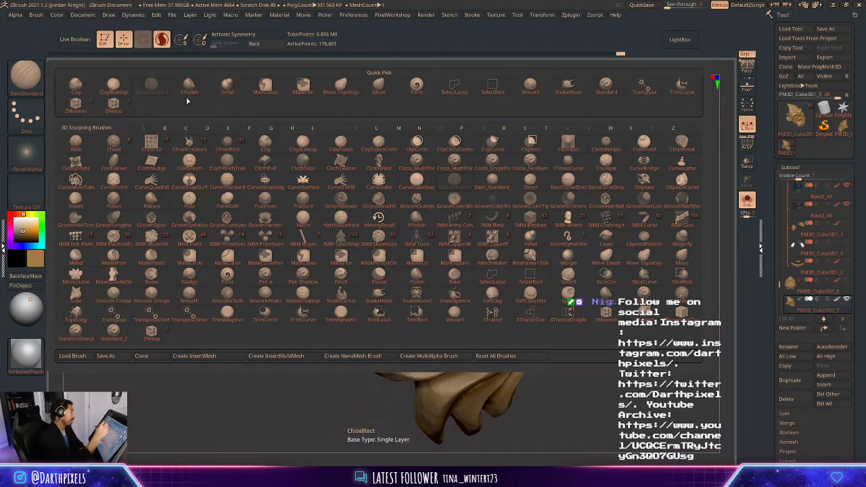
{"action": "right_click_drag", "start_coordinate": [335, 274], "coordinate": [313, 325]}
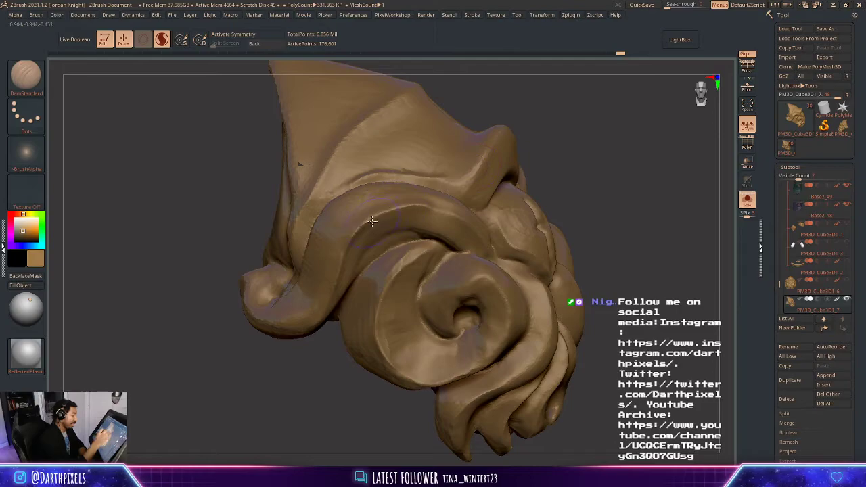
{"action": "right_click_drag", "start_coordinate": [551, 161], "coordinate": [302, 299]}
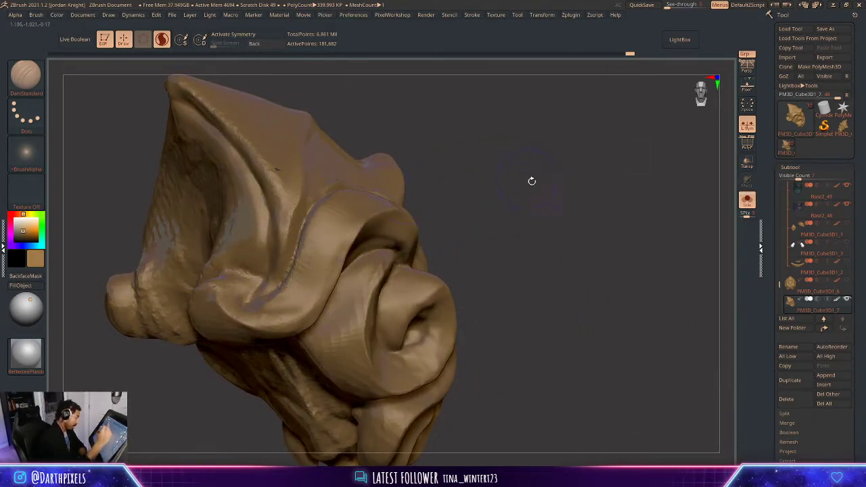
{"action": "mouse_move", "coordinate": [532, 180]}
{"action": "right_mouse_down"}
{"action": "mouse_move", "coordinate": [561, 201]}
{"action": "mouse_move", "coordinate": [471, 196]}
{"action": "mouse_move", "coordinate": [487, 174]}
{"action": "right_mouse_up"}
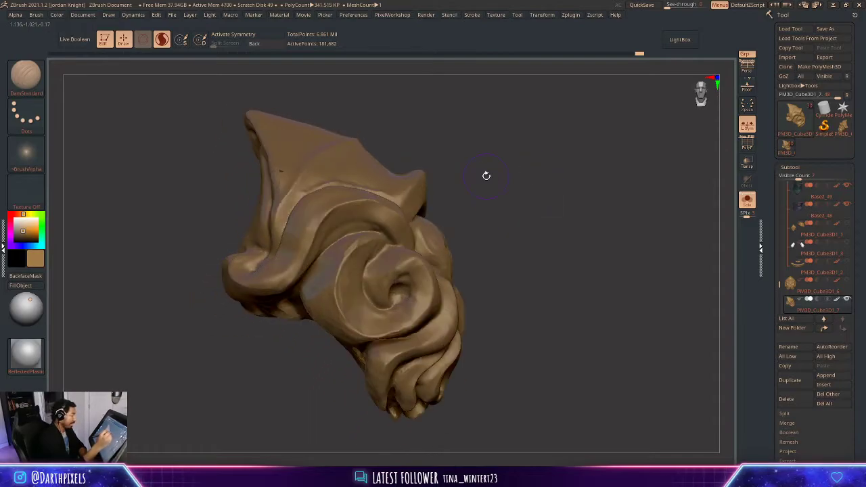
{"action": "key", "text": "space"}
{"action": "mouse_move", "coordinate": [388, 235]}
{"action": "left_mouse_down"}
{"action": "mouse_move", "coordinate": [349, 234]}
{"action": "mouse_move", "coordinate": [321, 261]}
{"action": "left_mouse_up"}
{"action": "right_click_drag", "start_coordinate": [477, 174], "coordinate": [458, 156]}
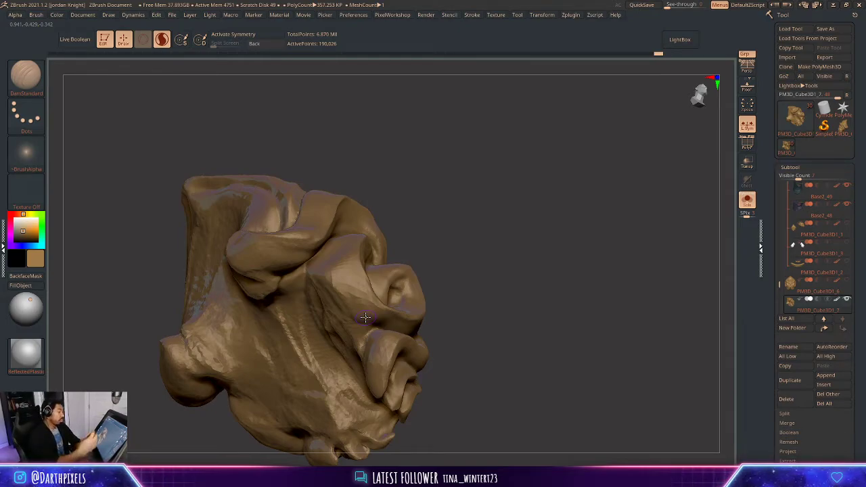
- Cut the crease behind the spiral curl on the underside with a resized DamStandard brush
{"action": "mouse_move", "coordinate": [451, 192]}
{"action": "left_mouse_down"}
{"action": "mouse_move", "coordinate": [436, 214]}
{"action": "mouse_move", "coordinate": [400, 193]}
{"action": "left_mouse_up"}
{"action": "key", "text": "space"}
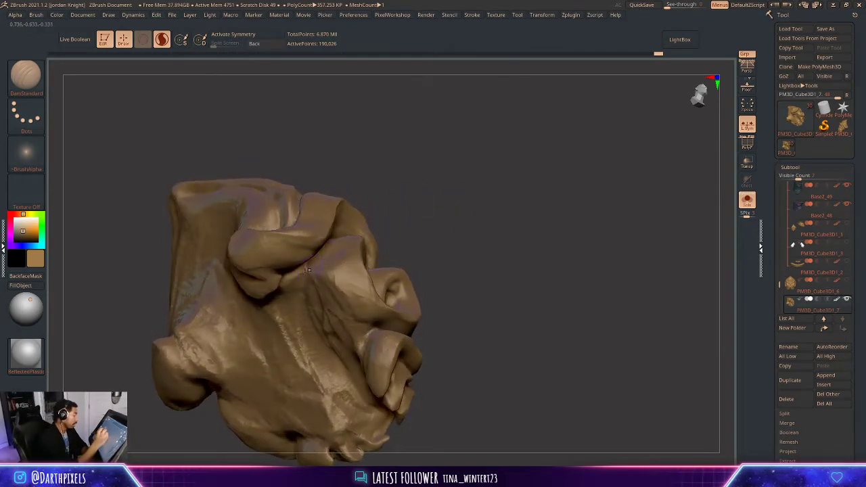
{"action": "key", "text": "space"}
{"action": "left_click", "coordinate": [310, 269]}
{"action": "mouse_move", "coordinate": [309, 264]}
{"action": "left_mouse_down"}
{"action": "mouse_move", "coordinate": [314, 298]}
{"action": "mouse_move", "coordinate": [332, 319]}
{"action": "left_mouse_up"}
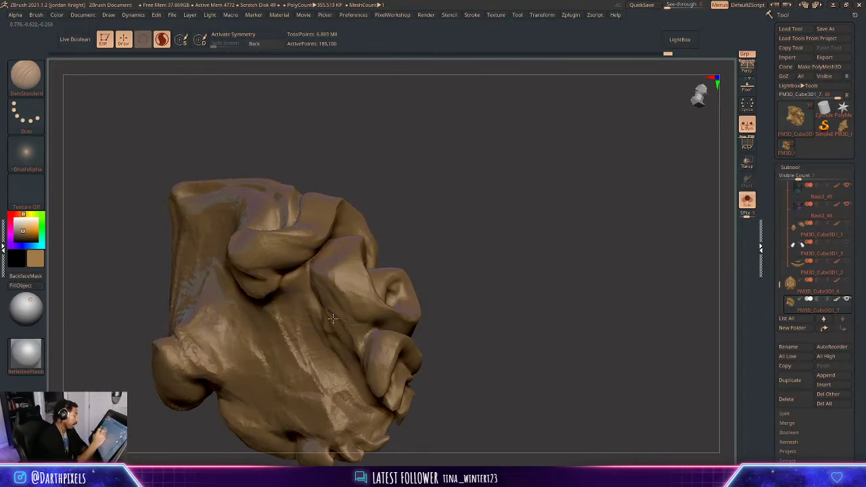
{"action": "left_click_drag", "start_coordinate": [395, 256], "coordinate": [455, 214]}
{"action": "mouse_move", "coordinate": [323, 306]}
{"action": "left_mouse_down"}
{"action": "mouse_move", "coordinate": [369, 327]}
{"action": "mouse_move", "coordinate": [346, 320]}
{"action": "left_mouse_up"}
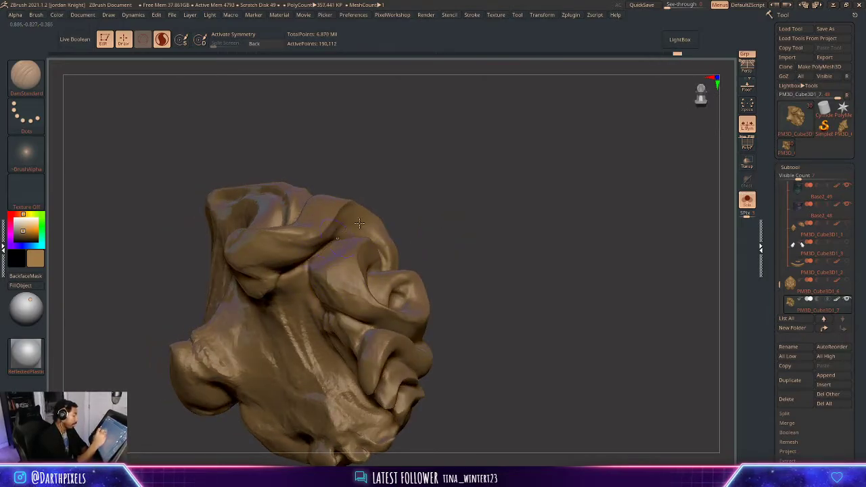
- Build up the underside surface behind the spiral curl with the ClayBuildup brush
{"action": "key", "text": "b"}
{"action": "left_click", "coordinate": [129, 99]}
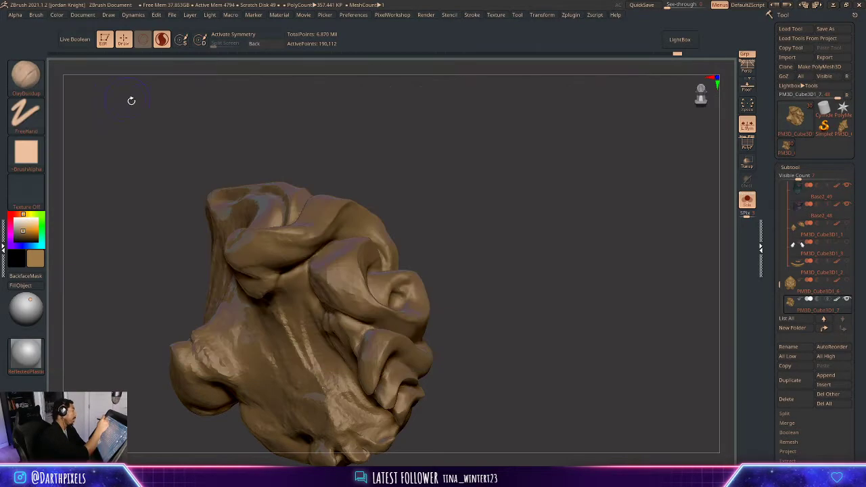
{"action": "right_click", "coordinate": [328, 280]}
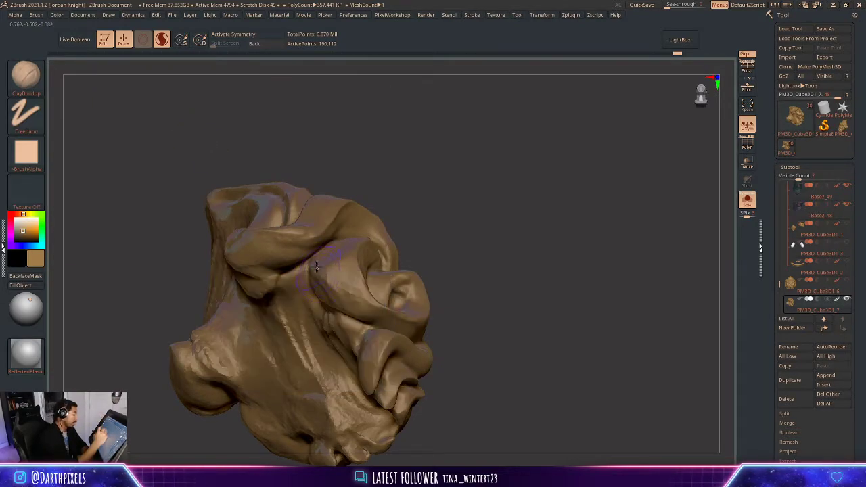
{"action": "mouse_move", "coordinate": [315, 269]}
{"action": "left_mouse_down"}
{"action": "mouse_move", "coordinate": [321, 296]}
{"action": "mouse_move", "coordinate": [359, 308]}
{"action": "left_mouse_up"}
{"action": "mouse_move", "coordinate": [464, 232]}
{"action": "left_mouse_down"}
{"action": "mouse_move", "coordinate": [481, 232]}
{"action": "mouse_move", "coordinate": [449, 192]}
{"action": "mouse_move", "coordinate": [448, 231]}
{"action": "left_mouse_up"}
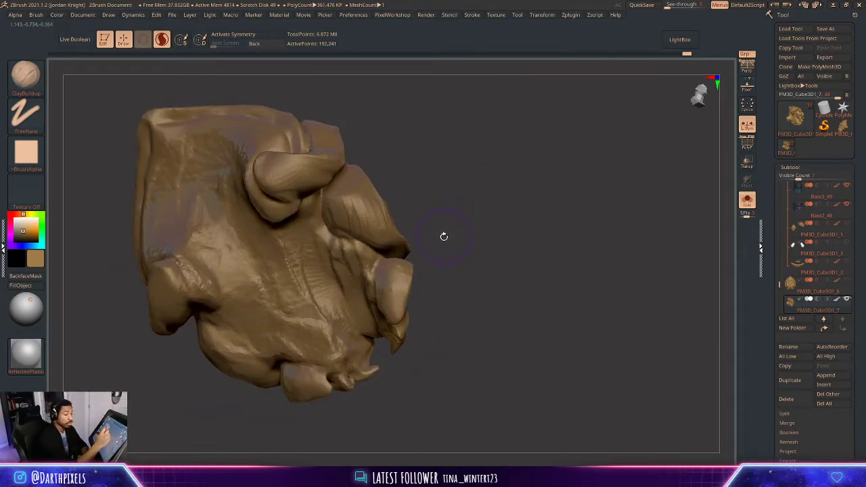
{"action": "mouse_move", "coordinate": [358, 249]}
{"action": "left_mouse_down"}
{"action": "mouse_move", "coordinate": [366, 271]}
{"action": "mouse_move", "coordinate": [346, 267]}
{"action": "mouse_move", "coordinate": [344, 276]}
{"action": "mouse_move", "coordinate": [350, 268]}
{"action": "left_mouse_up"}
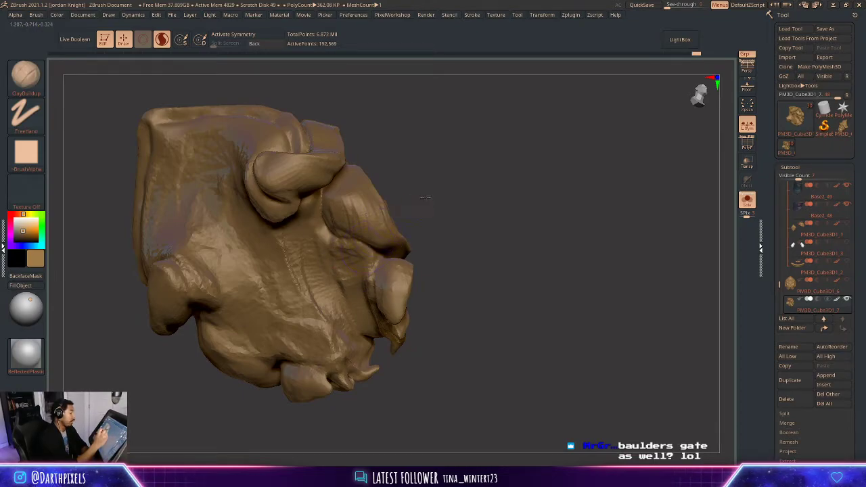
- Fill the hollow between the spiral curl and the chin tentacles on the underside with a resized ClayBuildup brush
{"action": "left_click_drag", "start_coordinate": [425, 197], "coordinate": [447, 210]}
{"action": "left_click_drag", "start_coordinate": [362, 247], "coordinate": [332, 242]}
{"action": "key", "text": "space"}
{"action": "mouse_move", "coordinate": [450, 216]}
{"action": "left_mouse_down"}
{"action": "mouse_move", "coordinate": [487, 237]}
{"action": "mouse_move", "coordinate": [443, 184]}
{"action": "left_mouse_up"}
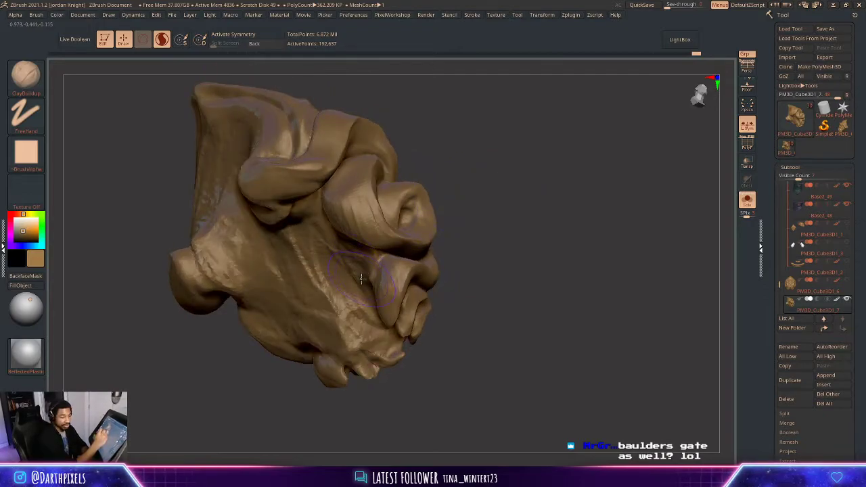
{"action": "mouse_move", "coordinate": [350, 301]}
{"action": "left_mouse_down"}
{"action": "mouse_move", "coordinate": [340, 325]}
{"action": "mouse_move", "coordinate": [295, 245]}
{"action": "left_mouse_up"}
{"action": "left_click_drag", "start_coordinate": [463, 257], "coordinate": [460, 209]}
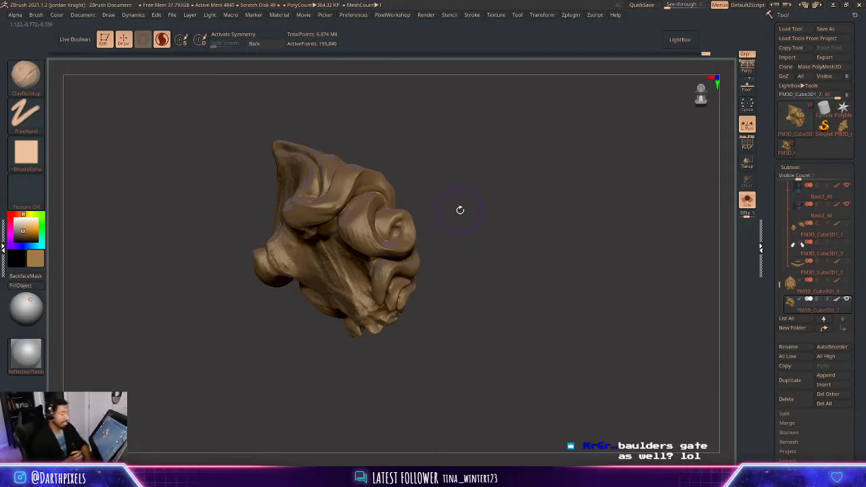
{"action": "mouse_move", "coordinate": [419, 177]}
{"action": "left_mouse_down"}
{"action": "mouse_move", "coordinate": [446, 161]}
{"action": "mouse_move", "coordinate": [437, 190]}
{"action": "left_mouse_up"}
{"action": "left_click_drag", "start_coordinate": [301, 240], "coordinate": [292, 230]}
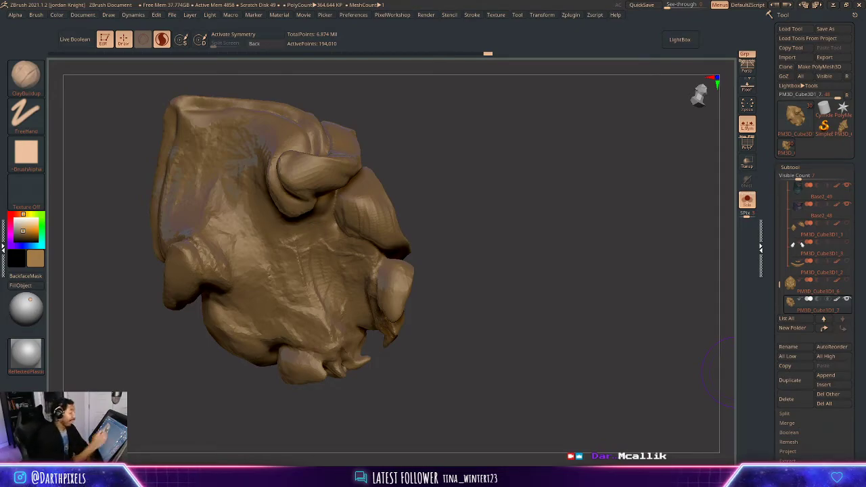
- Add clay to the inner side of the crest and the underside between the brow tentacle ends with ClayBuildup
{"action": "left_click_drag", "start_coordinate": [437, 160], "coordinate": [428, 168]}
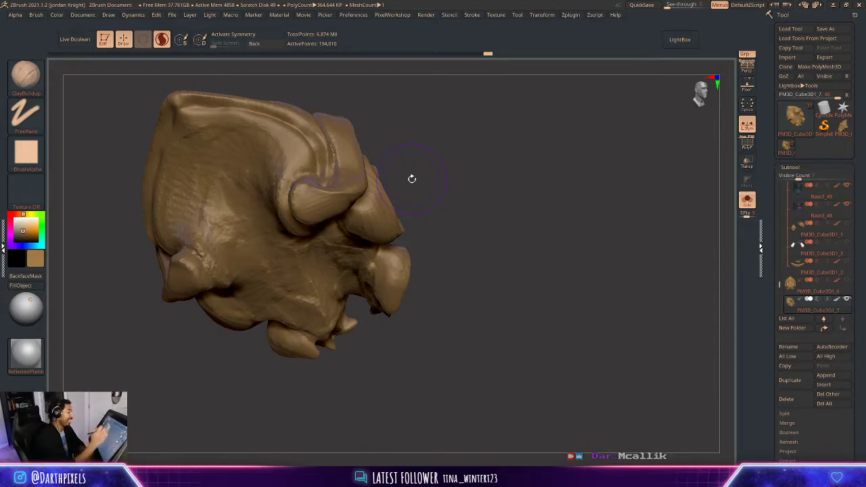
{"action": "mouse_move", "coordinate": [411, 180]}
{"action": "left_mouse_down"}
{"action": "mouse_move", "coordinate": [421, 139]}
{"action": "mouse_move", "coordinate": [460, 148]}
{"action": "mouse_move", "coordinate": [349, 194]}
{"action": "left_mouse_up"}
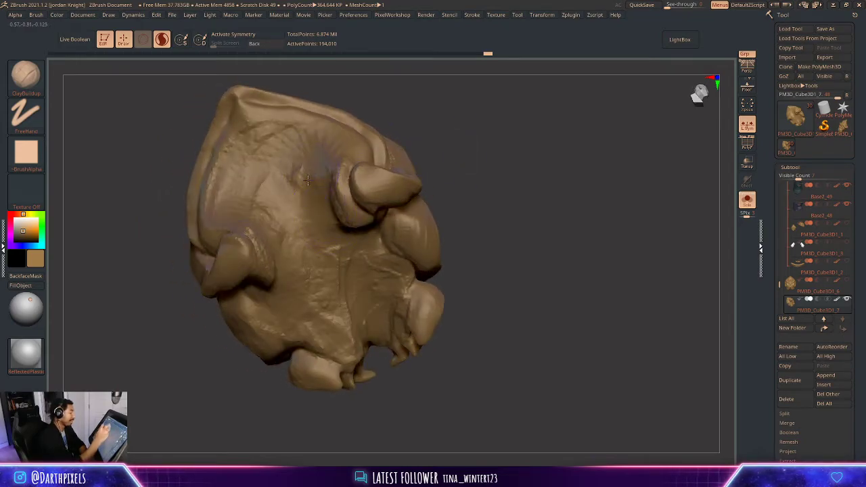
{"action": "left_click_drag", "start_coordinate": [302, 171], "coordinate": [316, 229]}
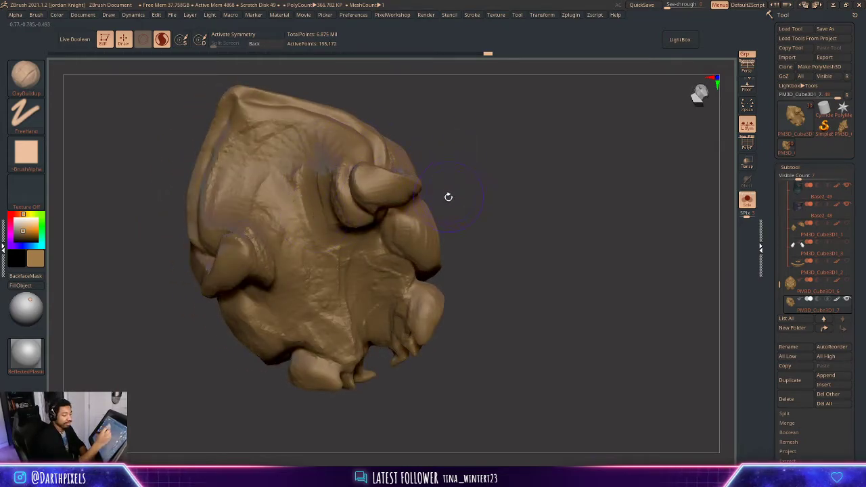
{"action": "left_click_drag", "start_coordinate": [459, 162], "coordinate": [333, 227]}
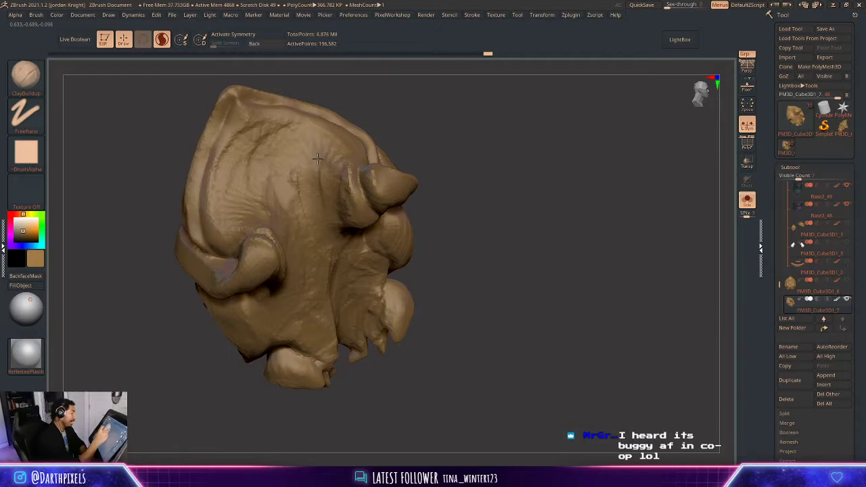
{"action": "left_click_drag", "start_coordinate": [402, 115], "coordinate": [331, 181]}
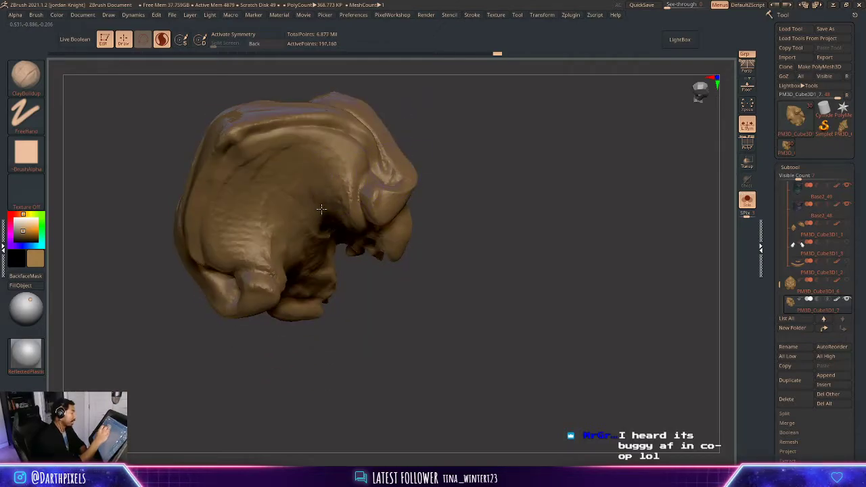
{"action": "left_click_drag", "start_coordinate": [480, 131], "coordinate": [336, 242]}
{"action": "left_click_drag", "start_coordinate": [360, 285], "coordinate": [380, 251]}
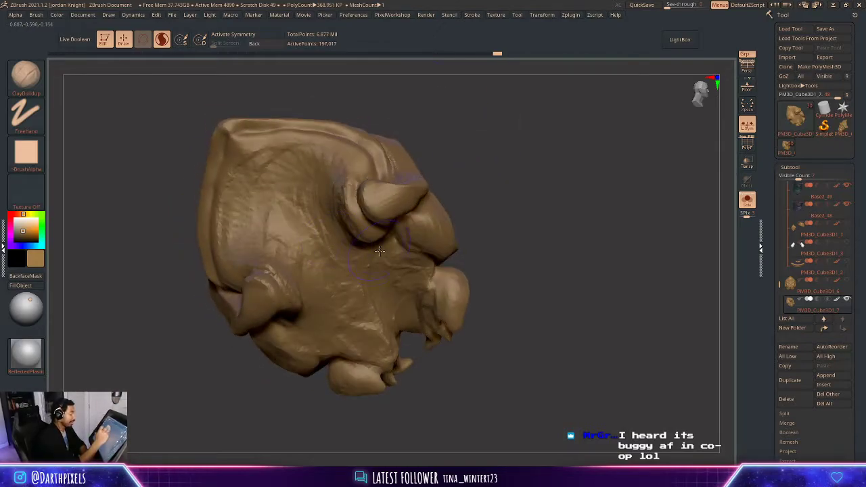
- Thicken the central underside below the brow tentacle and alongside the spiral curl with ClayBuildup strokes
{"action": "left_click_drag", "start_coordinate": [489, 212], "coordinate": [486, 130]}
{"action": "mouse_move", "coordinate": [385, 165]}
{"action": "left_mouse_down"}
{"action": "mouse_move", "coordinate": [371, 184]}
{"action": "mouse_move", "coordinate": [383, 164]}
{"action": "left_mouse_up"}
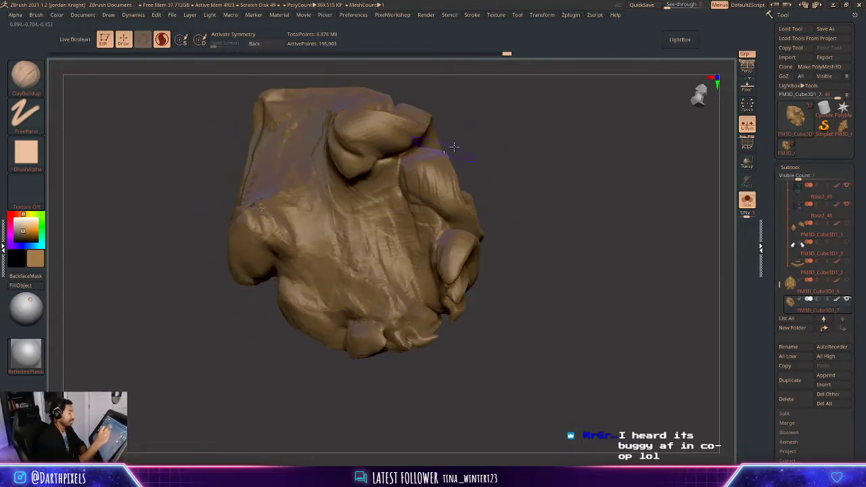
{"action": "left_click_drag", "start_coordinate": [473, 146], "coordinate": [461, 161]}
{"action": "mouse_move", "coordinate": [404, 208]}
{"action": "left_mouse_down"}
{"action": "mouse_move", "coordinate": [422, 215]}
{"action": "mouse_move", "coordinate": [427, 230]}
{"action": "left_mouse_up"}
{"action": "mouse_move", "coordinate": [500, 181]}
{"action": "left_mouse_down", "text": "alt"}
{"action": "mouse_move", "coordinate": [500, 162]}
{"action": "mouse_move", "coordinate": [490, 187]}
{"action": "left_mouse_up", "text": "alt"}
{"action": "left_click_drag", "start_coordinate": [365, 209], "coordinate": [399, 259]}
{"action": "mouse_move", "coordinate": [508, 174]}
{"action": "left_mouse_down"}
{"action": "mouse_move", "coordinate": [519, 155]}
{"action": "mouse_move", "coordinate": [527, 198]}
{"action": "mouse_move", "coordinate": [525, 158]}
{"action": "left_mouse_up"}
{"action": "mouse_move", "coordinate": [510, 106]}
{"action": "left_mouse_down", "text": "shift"}
{"action": "mouse_move", "coordinate": [534, 182]}
{"action": "mouse_move", "coordinate": [549, 152]}
{"action": "mouse_move", "coordinate": [586, 184]}
{"action": "mouse_move", "coordinate": [129, 234]}
{"action": "left_mouse_up", "text": "shift"}
- Sharpen the grooves between the chin tentacles beneath the spiral curl with a resized DamStandard brush
{"action": "key", "text": "b"}
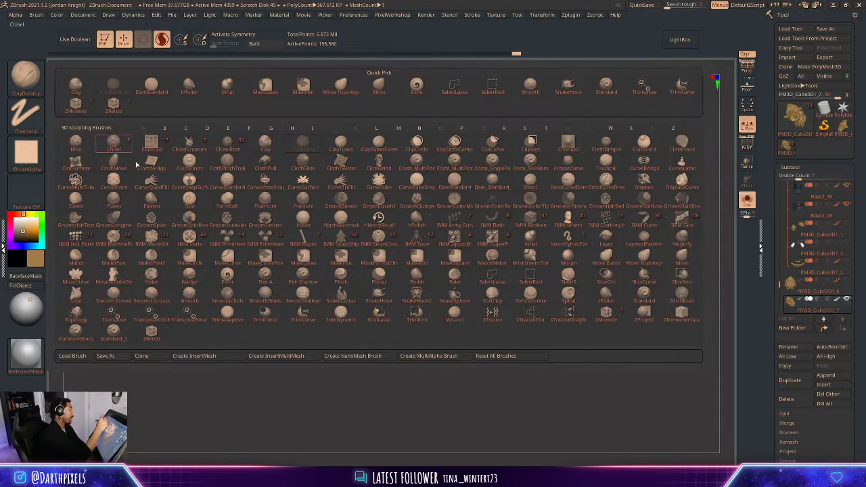
{"action": "key", "text": "d"}
{"action": "key", "text": "s"}
{"action": "key", "text": "space"}
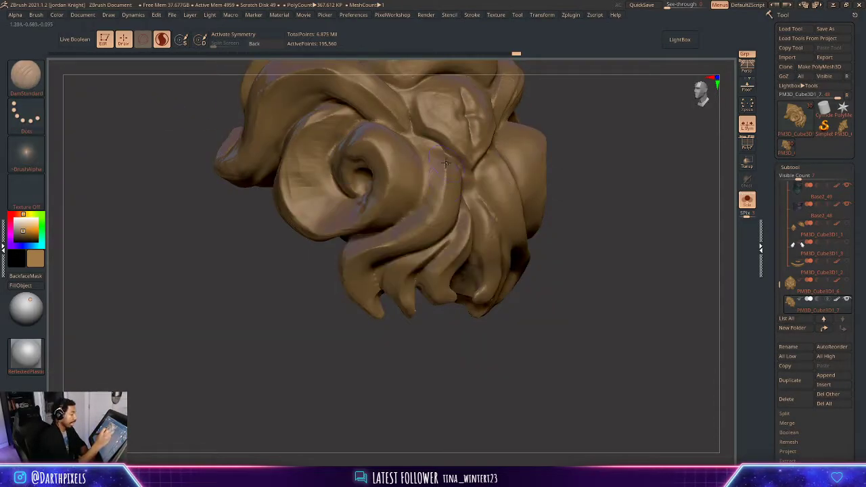
{"action": "left_click_drag", "start_coordinate": [450, 205], "coordinate": [460, 218], "text": "shift"}
{"action": "key", "text": "space"}
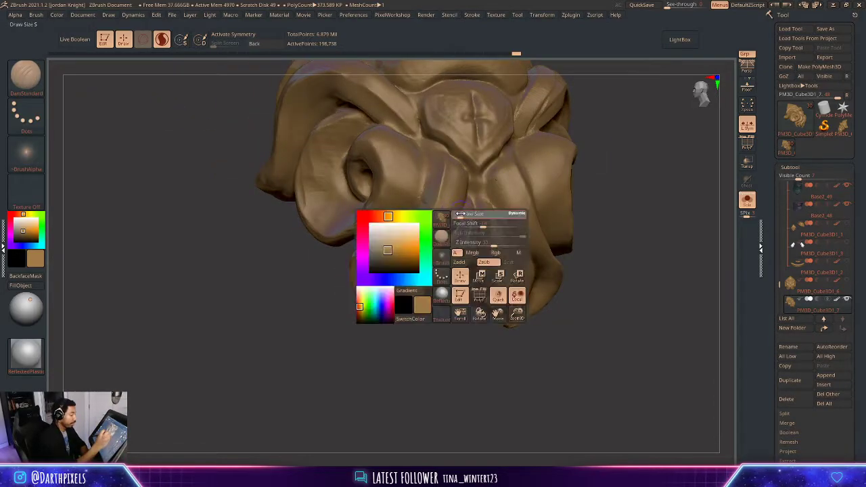
{"action": "mouse_move", "coordinate": [584, 185]}
{"action": "left_mouse_down"}
{"action": "mouse_move", "coordinate": [599, 174]}
{"action": "mouse_move", "coordinate": [436, 241]}
{"action": "left_mouse_up"}
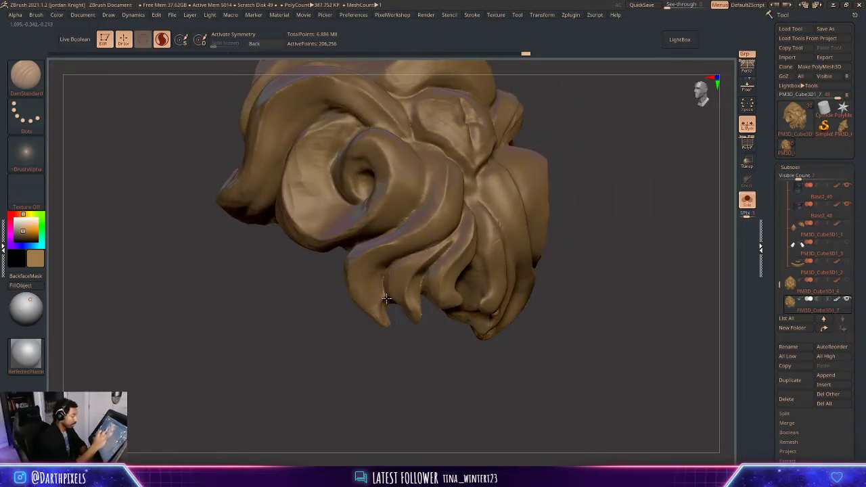
{"action": "left_click_drag", "start_coordinate": [384, 298], "coordinate": [382, 283]}
{"action": "mouse_move", "coordinate": [545, 199]}
{"action": "left_mouse_down"}
{"action": "mouse_move", "coordinate": [371, 252]}
{"action": "mouse_move", "coordinate": [358, 297]}
{"action": "mouse_move", "coordinate": [387, 319]}
{"action": "left_mouse_up"}
- Deepen the creases around the front of the spiral curl and beside the central nose plate with DamStandard
{"action": "mouse_move", "coordinate": [565, 212]}
{"action": "left_mouse_down", "text": "alt"}
{"action": "mouse_move", "coordinate": [595, 193]}
{"action": "mouse_move", "coordinate": [576, 177]}
{"action": "mouse_move", "coordinate": [590, 203]}
{"action": "mouse_move", "coordinate": [622, 198]}
{"action": "left_mouse_up", "text": "alt"}
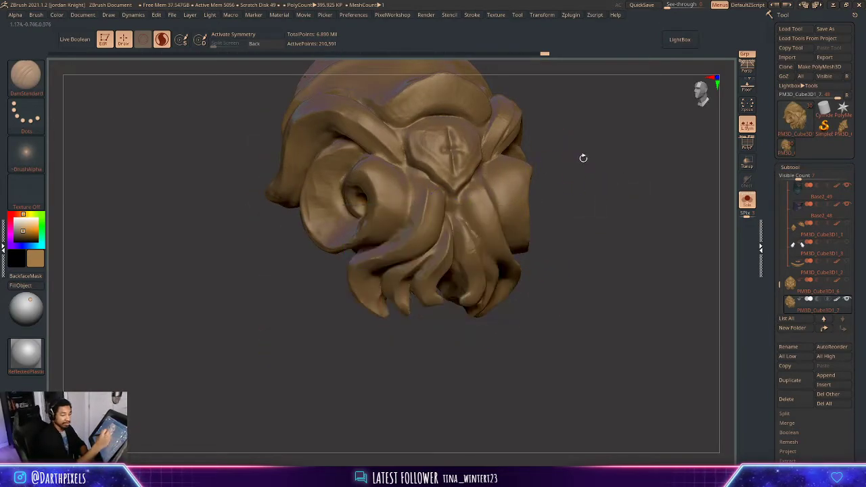
{"action": "mouse_move", "coordinate": [584, 159]}
{"action": "left_mouse_down", "text": "alt"}
{"action": "mouse_move", "coordinate": [579, 212]}
{"action": "mouse_move", "coordinate": [643, 220]}
{"action": "left_mouse_up", "text": "alt"}
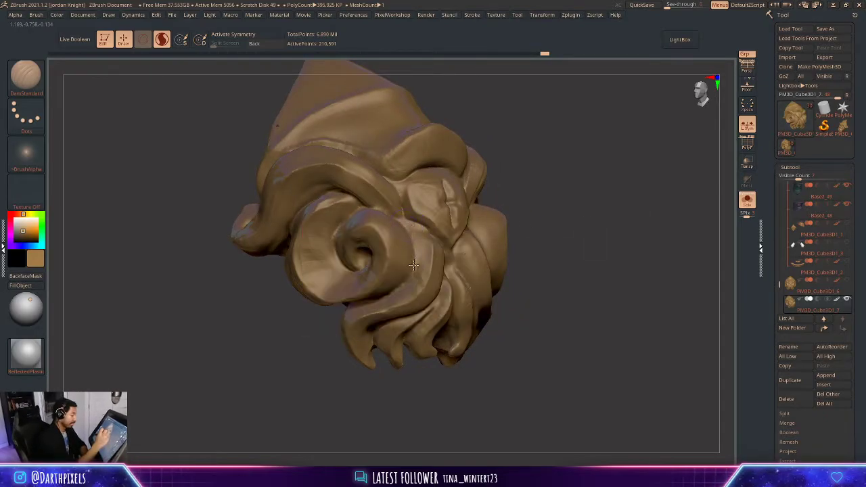
{"action": "mouse_move", "coordinate": [409, 229]}
{"action": "left_mouse_down"}
{"action": "mouse_move", "coordinate": [416, 273]}
{"action": "mouse_move", "coordinate": [371, 301]}
{"action": "left_mouse_up"}
{"action": "left_click_drag", "start_coordinate": [545, 205], "coordinate": [494, 214]}
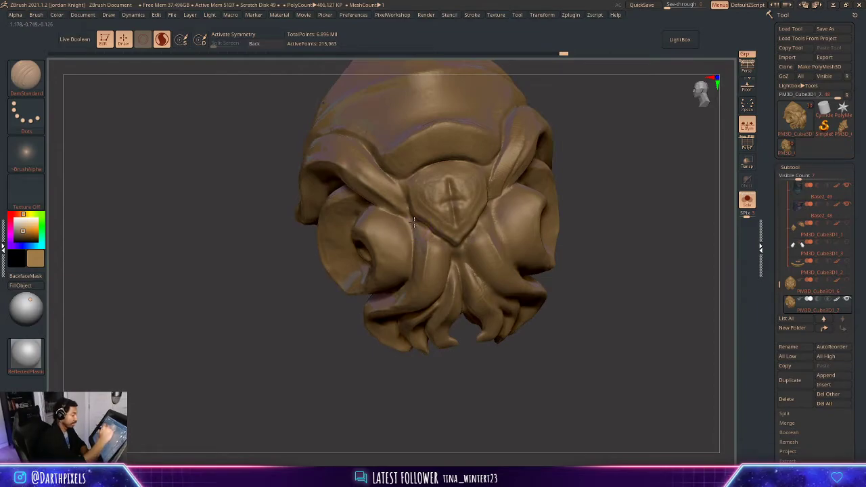
{"action": "left_click_drag", "start_coordinate": [414, 222], "coordinate": [447, 246]}
{"action": "mouse_move", "coordinate": [603, 202]}
{"action": "left_mouse_down"}
{"action": "mouse_move", "coordinate": [609, 158]}
{"action": "mouse_move", "coordinate": [601, 180]}
{"action": "mouse_move", "coordinate": [563, 185]}
{"action": "mouse_move", "coordinate": [471, 252]}
{"action": "left_mouse_up"}
{"action": "key", "text": "b"}
{"action": "key", "text": "h"}
{"action": "key", "text": "p"}
{"action": "key", "text": "x"}
{"action": "key", "text": "space"}
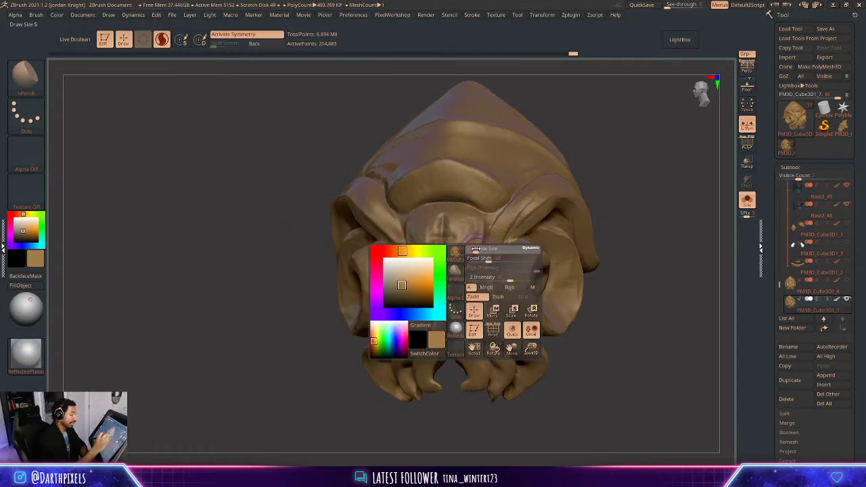
{"action": "left_click_drag", "start_coordinate": [587, 177], "coordinate": [645, 170]}
{"action": "key", "text": "x"}
{"action": "key", "text": "space"}
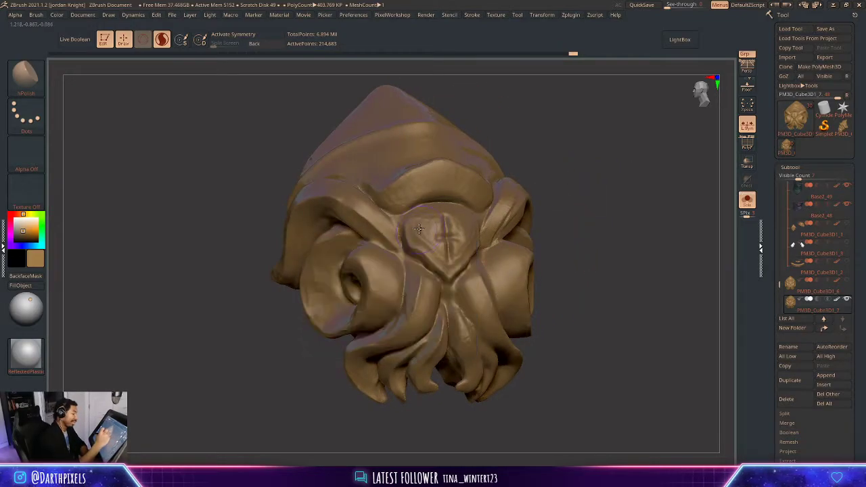
{"action": "key", "text": "b"}
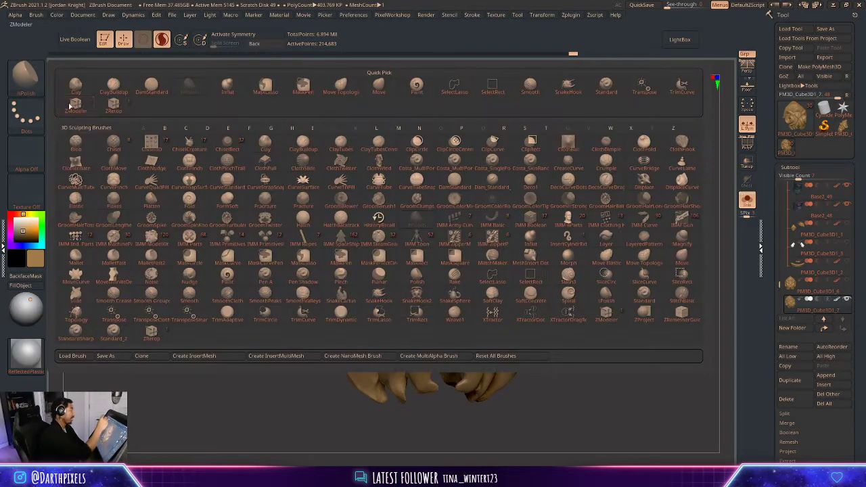
{"action": "key", "text": "d"}
{"action": "key", "text": "s"}
{"action": "mouse_move", "coordinate": [533, 159]}
{"action": "left_mouse_down"}
{"action": "mouse_move", "coordinate": [525, 163]}
{"action": "mouse_move", "coordinate": [525, 151]}
{"action": "mouse_move", "coordinate": [521, 198]}
{"action": "left_mouse_up"}
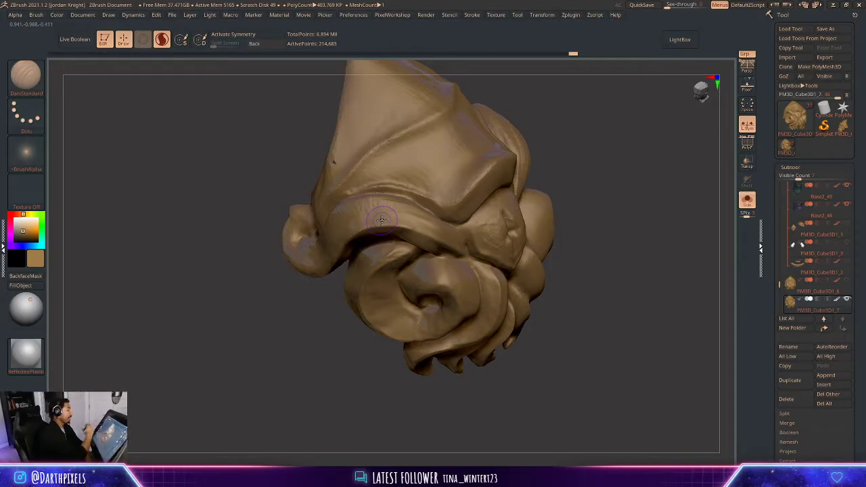
{"action": "left_click_drag", "start_coordinate": [582, 141], "coordinate": [596, 171]}
{"action": "right_click", "coordinate": [350, 242]}
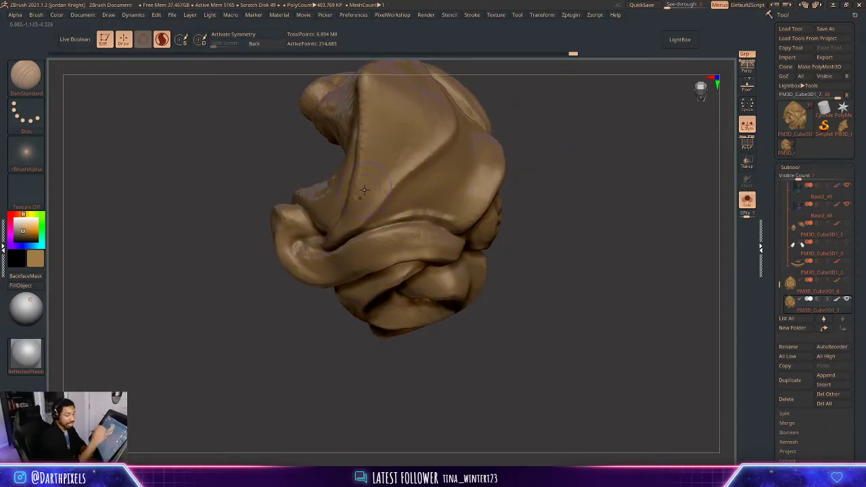
- Switch to the ClayBuildup brush with the side of the crest in view
{"action": "left_click", "coordinate": [26, 76]}
{"action": "left_click", "coordinate": [123, 89]}
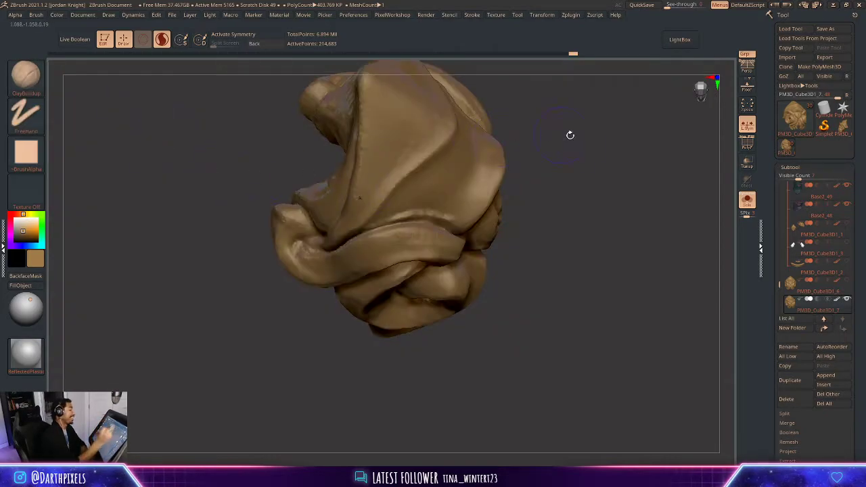
- Smooth the rough, hollow inner surface on the back of the chest ornament
{"action": "left_click_drag", "start_coordinate": [571, 135], "coordinate": [467, 138]}
{"action": "right_click_drag", "start_coordinate": [394, 179], "coordinate": [456, 237]}
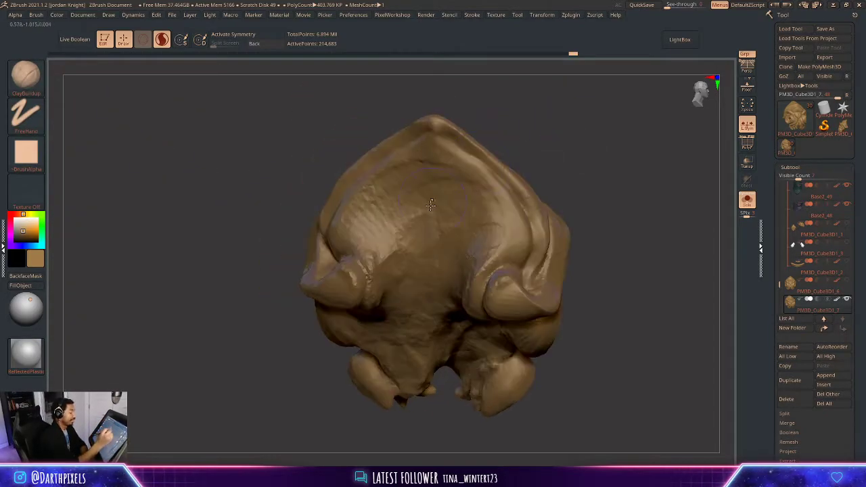
{"action": "key", "text": "shift"}
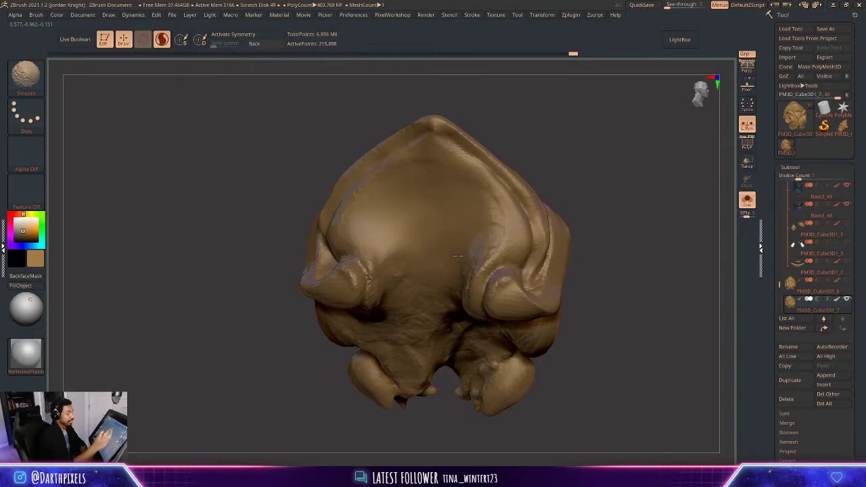
{"action": "right_click_drag", "start_coordinate": [602, 212], "coordinate": [487, 249]}
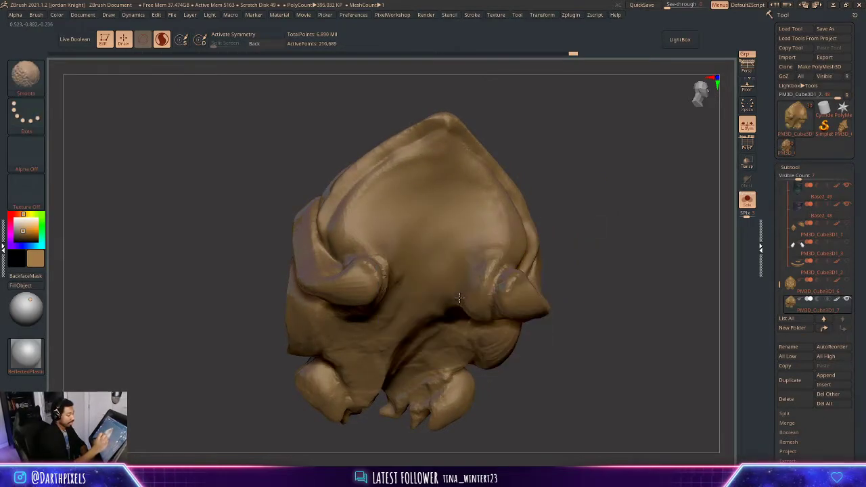
{"action": "left_click_drag", "start_coordinate": [460, 297], "coordinate": [481, 271], "text": "shift"}
- Reshape the ornament's outer silhouette and upper side folds with the Move brush
{"action": "mouse_move", "coordinate": [591, 219]}
{"action": "left_mouse_down"}
{"action": "mouse_move", "coordinate": [674, 163]}
{"action": "mouse_move", "coordinate": [603, 164]}
{"action": "mouse_move", "coordinate": [629, 186]}
{"action": "mouse_move", "coordinate": [601, 164]}
{"action": "mouse_move", "coordinate": [624, 180]}
{"action": "left_mouse_up"}
{"action": "key", "text": "b"}
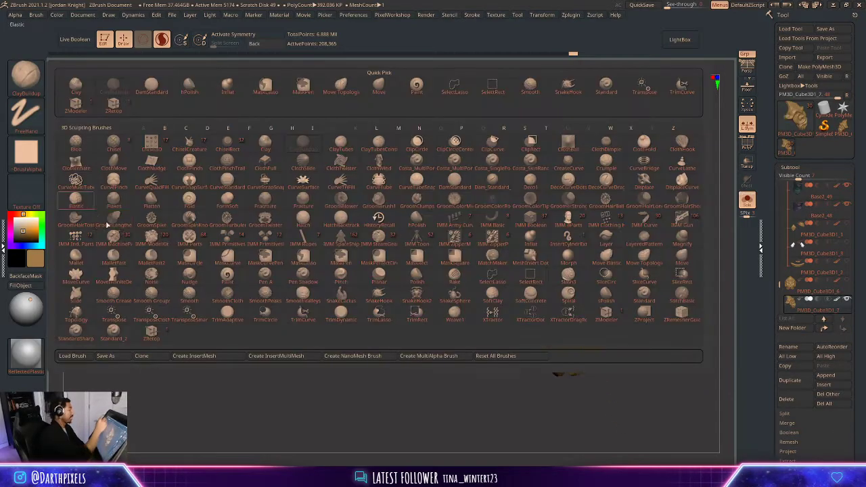
{"action": "key", "text": "m"}
{"action": "key", "text": "v"}
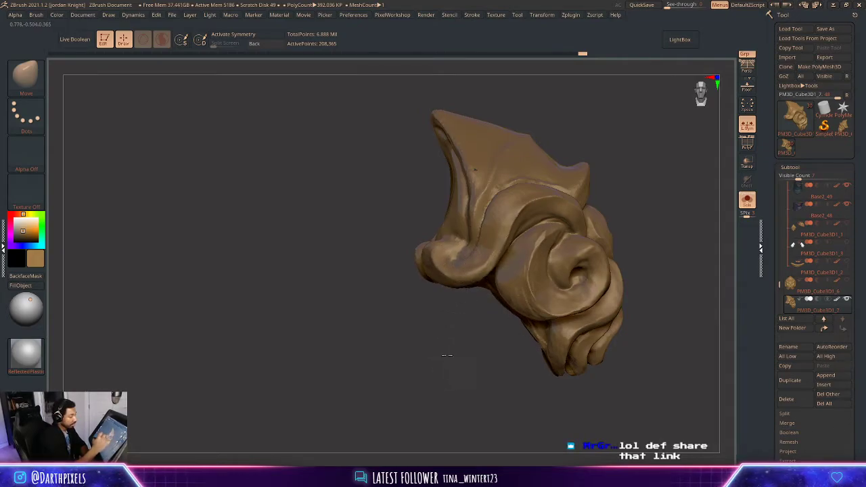
{"action": "mouse_move", "coordinate": [446, 354]}
{"action": "left_mouse_down", "text": "shift"}
{"action": "mouse_move", "coordinate": [564, 209]}
{"action": "mouse_move", "coordinate": [503, 226]}
{"action": "mouse_move", "coordinate": [552, 203]}
{"action": "mouse_move", "coordinate": [572, 223]}
{"action": "mouse_move", "coordinate": [549, 215]}
{"action": "mouse_move", "coordinate": [467, 230]}
{"action": "left_mouse_up", "text": "shift"}
{"action": "key", "text": "space"}
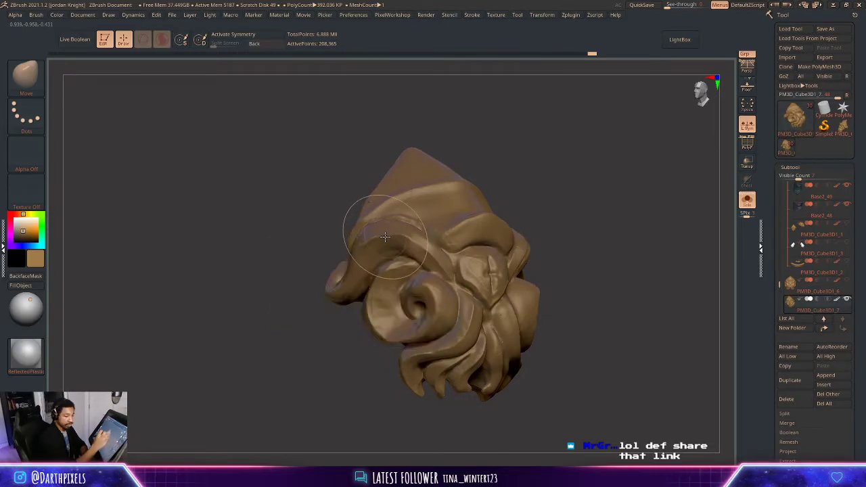
{"action": "mouse_move", "coordinate": [540, 161]}
{"action": "left_mouse_down"}
{"action": "mouse_move", "coordinate": [581, 175]}
{"action": "mouse_move", "coordinate": [602, 200]}
{"action": "mouse_move", "coordinate": [520, 179]}
{"action": "mouse_move", "coordinate": [566, 187]}
{"action": "mouse_move", "coordinate": [554, 178]}
{"action": "left_mouse_up"}
{"action": "key", "text": "space"}
{"action": "left_click_drag", "start_coordinate": [474, 194], "coordinate": [444, 186]}
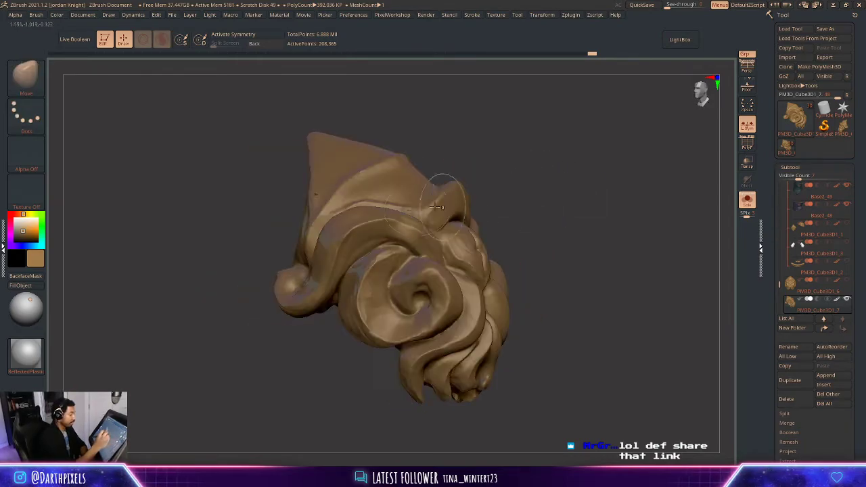
{"action": "key", "text": "space"}
{"action": "left_click_drag", "start_coordinate": [545, 178], "coordinate": [509, 181]}
- Examine the ornament's overall silhouette and proportions from the front at different distances and angles
{"action": "right_click_drag", "start_coordinate": [561, 193], "coordinate": [562, 161], "text": "ctrl"}
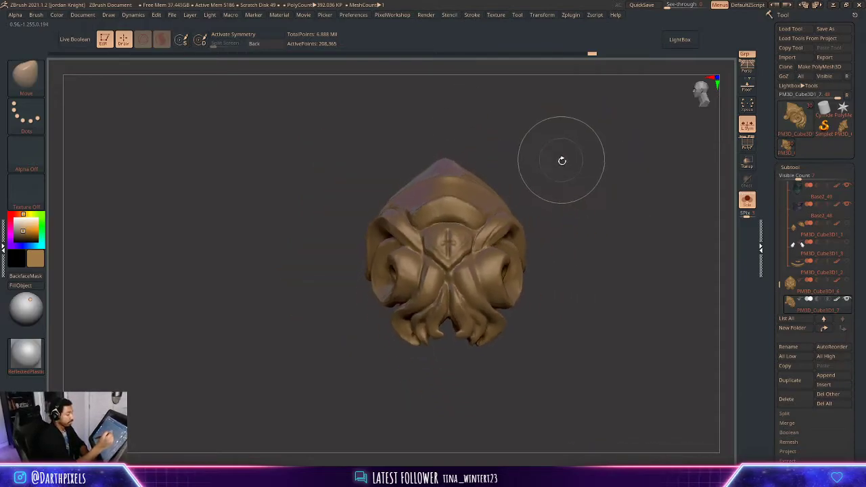
{"action": "mouse_move", "coordinate": [562, 161]}
{"action": "left_mouse_down"}
{"action": "mouse_move", "coordinate": [589, 192]}
{"action": "mouse_move", "coordinate": [563, 209]}
{"action": "mouse_move", "coordinate": [546, 195]}
{"action": "left_mouse_up"}
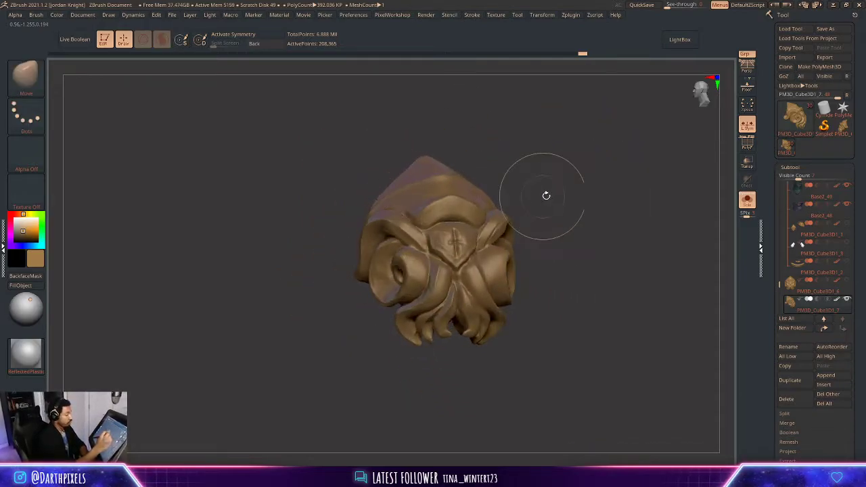
{"action": "left_click_drag", "start_coordinate": [561, 244], "coordinate": [566, 209]}
{"action": "right_click_drag", "start_coordinate": [566, 209], "coordinate": [565, 242], "text": "ctrl"}
{"action": "left_click_drag", "start_coordinate": [565, 242], "coordinate": [561, 274]}
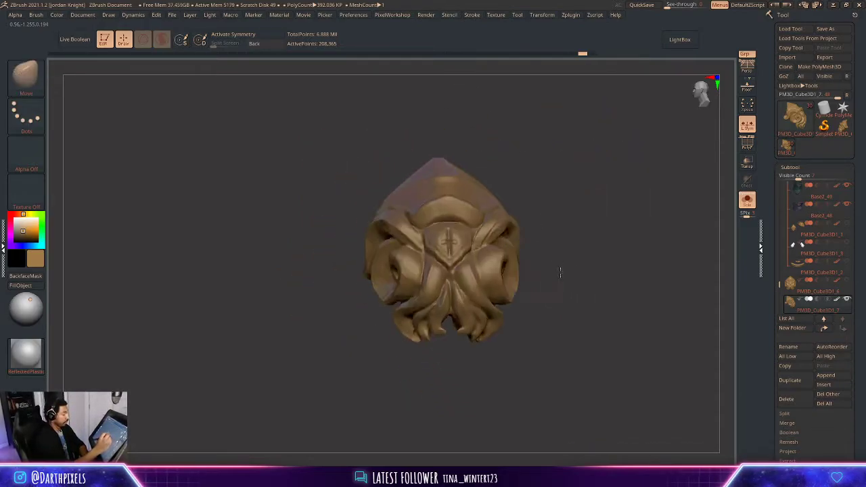
{"action": "right_click_drag", "start_coordinate": [560, 274], "coordinate": [605, 238], "text": "ctrl"}
{"action": "mouse_move", "coordinate": [638, 170]}
{"action": "left_mouse_down"}
{"action": "mouse_move", "coordinate": [640, 199]}
{"action": "mouse_move", "coordinate": [525, 238]}
{"action": "mouse_move", "coordinate": [526, 266]}
{"action": "mouse_move", "coordinate": [568, 237]}
{"action": "mouse_move", "coordinate": [503, 257]}
{"action": "mouse_move", "coordinate": [532, 227]}
{"action": "mouse_move", "coordinate": [547, 267]}
{"action": "mouse_move", "coordinate": [564, 242]}
{"action": "mouse_move", "coordinate": [568, 200]}
{"action": "mouse_move", "coordinate": [559, 232]}
{"action": "mouse_move", "coordinate": [591, 201]}
{"action": "mouse_move", "coordinate": [568, 219]}
{"action": "mouse_move", "coordinate": [592, 209]}
{"action": "mouse_move", "coordinate": [580, 192]}
{"action": "mouse_move", "coordinate": [566, 203]}
{"action": "mouse_move", "coordinate": [536, 203]}
{"action": "mouse_move", "coordinate": [551, 210]}
{"action": "mouse_move", "coordinate": [531, 215]}
{"action": "left_mouse_up"}
{"action": "key", "text": "space"}
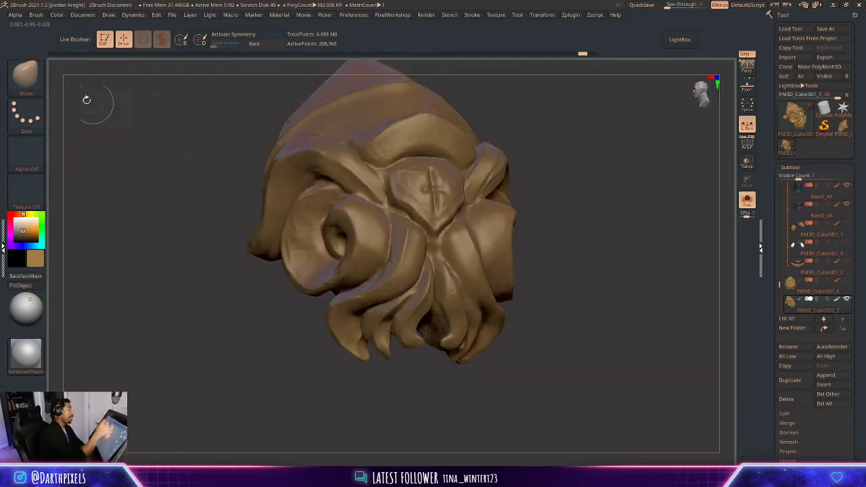
- Carve sharper creases around the central cross emblem and the neighbouring curls with the DamStandard brush
{"action": "key", "text": "b"}
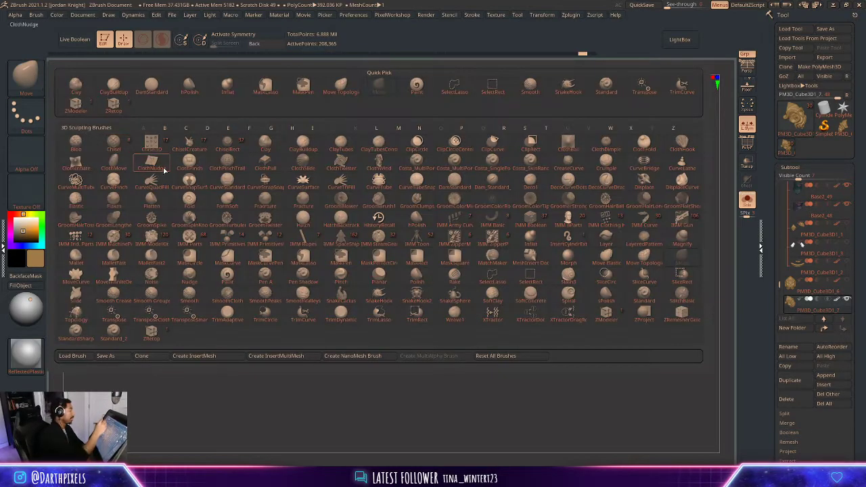
{"action": "left_click", "coordinate": [153, 87]}
{"action": "left_click_drag", "start_coordinate": [155, 88], "coordinate": [562, 194]}
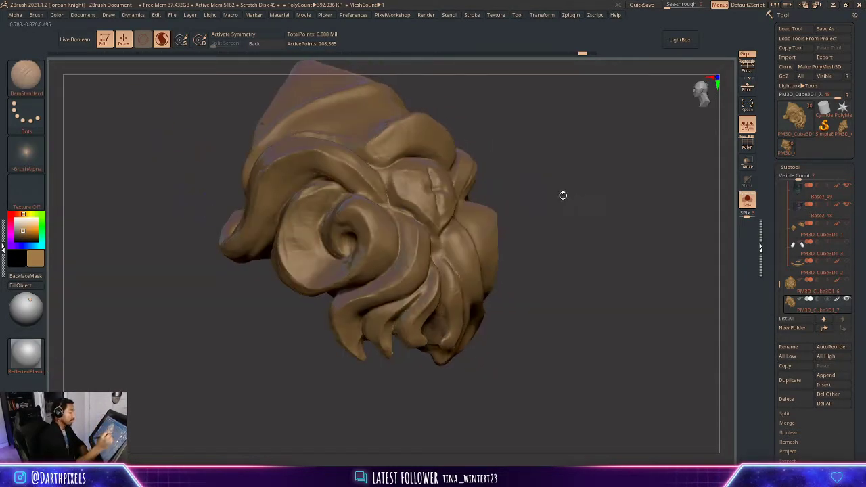
{"action": "key", "text": "space"}
{"action": "mouse_move", "coordinate": [428, 278]}
{"action": "left_mouse_down"}
{"action": "mouse_move", "coordinate": [541, 224]}
{"action": "mouse_move", "coordinate": [525, 232]}
{"action": "mouse_move", "coordinate": [450, 230]}
{"action": "left_mouse_up"}
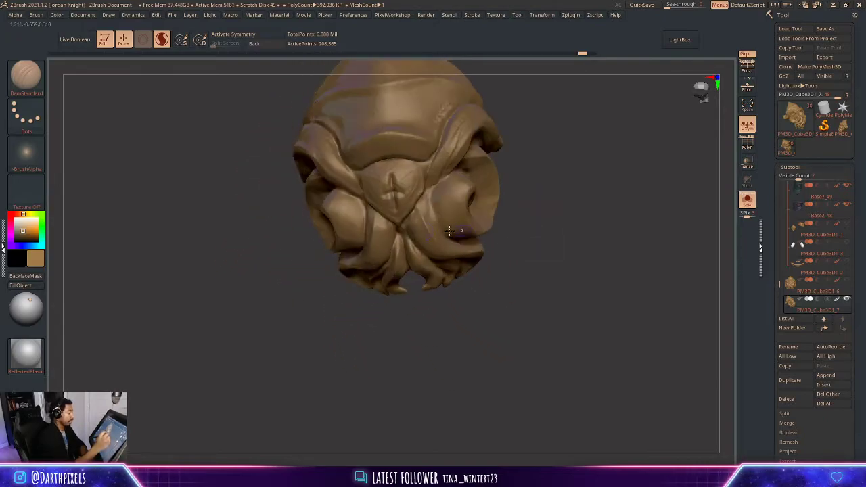
{"action": "mouse_move", "coordinate": [510, 178]}
{"action": "left_mouse_down"}
{"action": "mouse_move", "coordinate": [555, 196]}
{"action": "mouse_move", "coordinate": [360, 225]}
{"action": "left_mouse_up"}
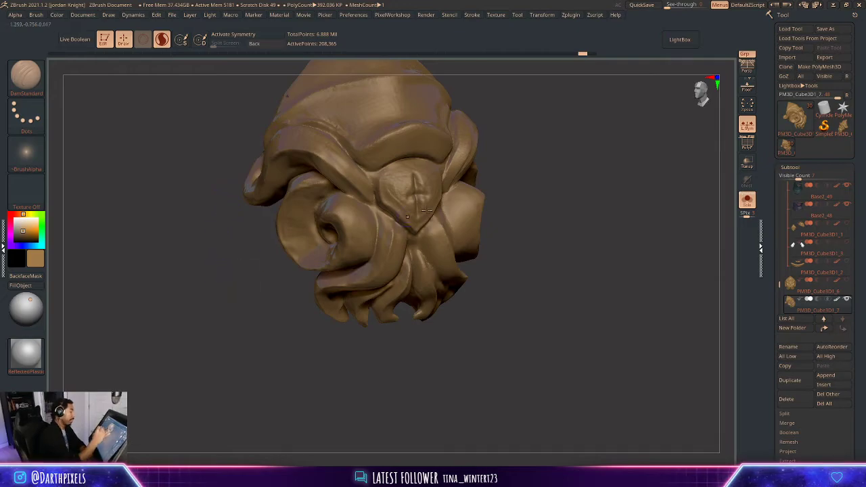
{"action": "mouse_move", "coordinate": [563, 164]}
{"action": "left_mouse_down"}
{"action": "mouse_move", "coordinate": [591, 157]}
{"action": "mouse_move", "coordinate": [588, 187]}
{"action": "mouse_move", "coordinate": [569, 156]}
{"action": "left_mouse_up"}
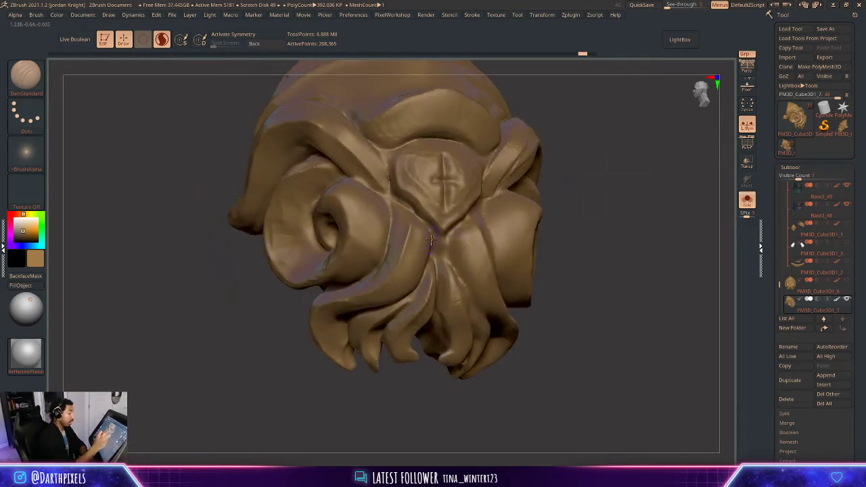
- Deepen the grooves between the hanging strands at the ornament's lower end
{"action": "mouse_move", "coordinate": [580, 202]}
{"action": "left_mouse_down"}
{"action": "mouse_move", "coordinate": [599, 165]}
{"action": "mouse_move", "coordinate": [568, 152]}
{"action": "left_mouse_up"}
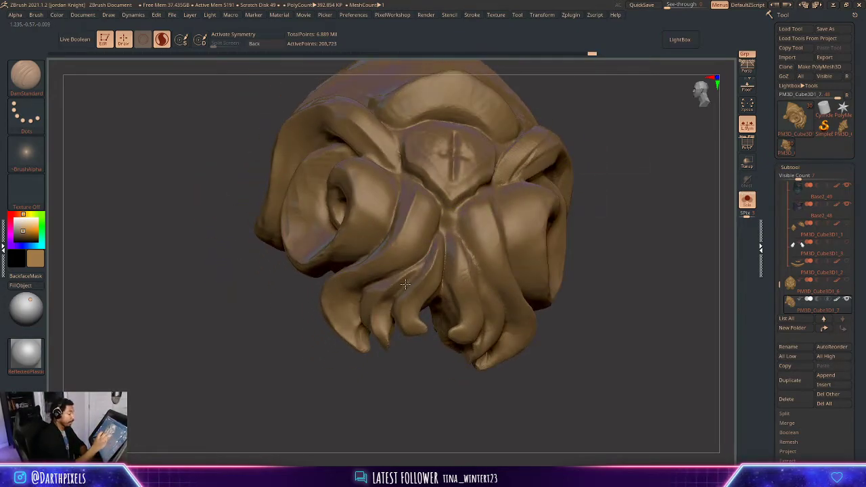
{"action": "left_click_drag", "start_coordinate": [622, 193], "coordinate": [422, 273]}
{"action": "left_click_drag", "start_coordinate": [548, 219], "coordinate": [461, 230]}
{"action": "mouse_move", "coordinate": [570, 220]}
{"action": "left_mouse_down"}
{"action": "mouse_move", "coordinate": [454, 276]}
{"action": "mouse_move", "coordinate": [443, 294]}
{"action": "mouse_move", "coordinate": [448, 286]}
{"action": "mouse_move", "coordinate": [435, 294]}
{"action": "mouse_move", "coordinate": [430, 286]}
{"action": "left_mouse_up"}
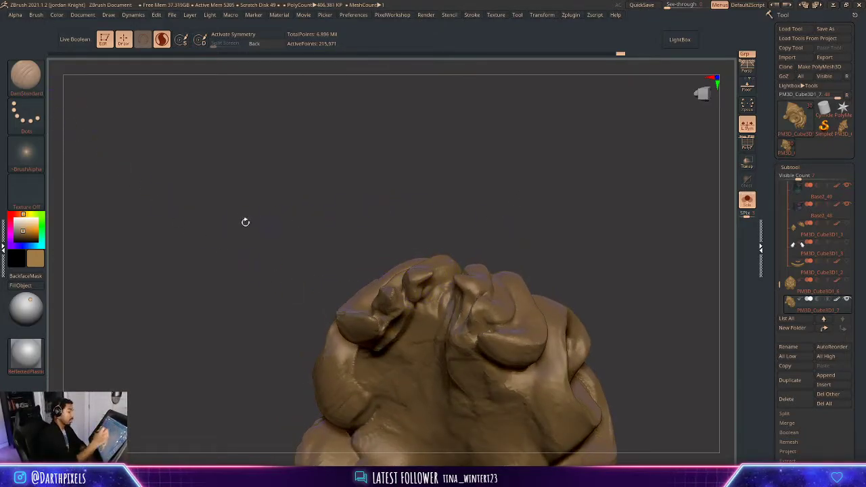
- Build up and fill the underside behind the lower strands with the ClayBuildup brush
{"action": "key", "text": "b"}
{"action": "key", "text": "c"}
{"action": "key", "text": "b"}
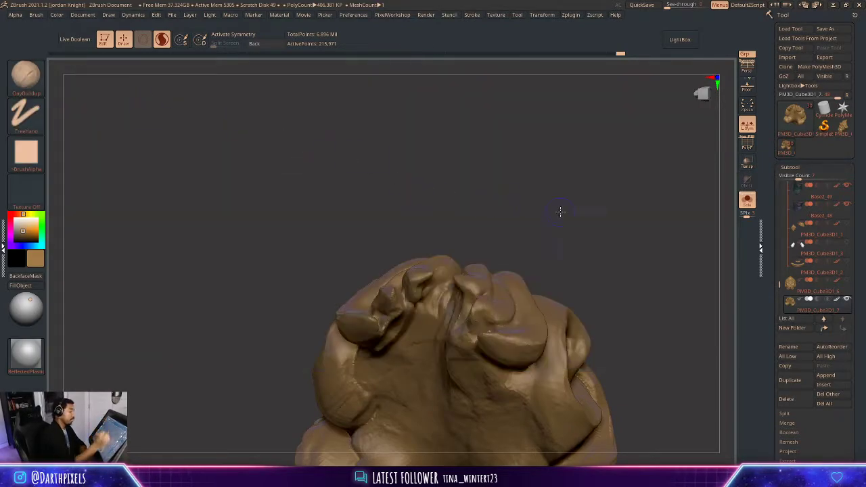
{"action": "left_click_drag", "start_coordinate": [561, 209], "coordinate": [445, 235]}
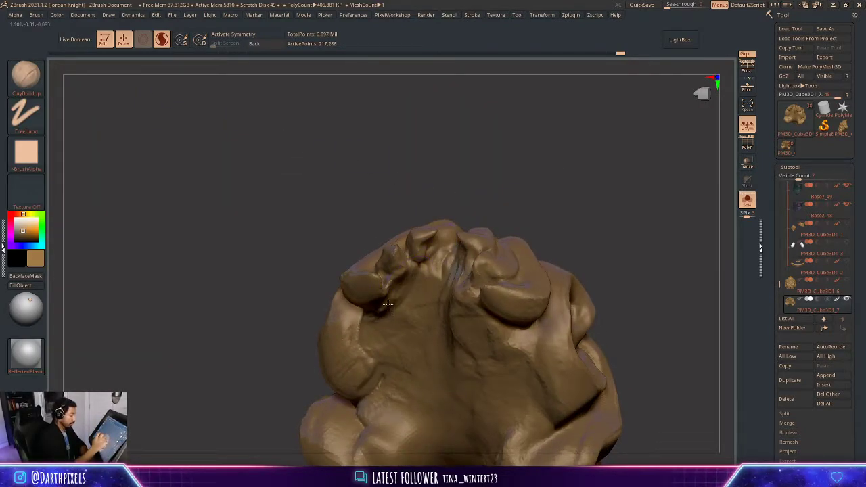
{"action": "mouse_move", "coordinate": [388, 304]}
{"action": "left_mouse_down"}
{"action": "mouse_move", "coordinate": [400, 278]}
{"action": "mouse_move", "coordinate": [389, 282]}
{"action": "left_mouse_up"}
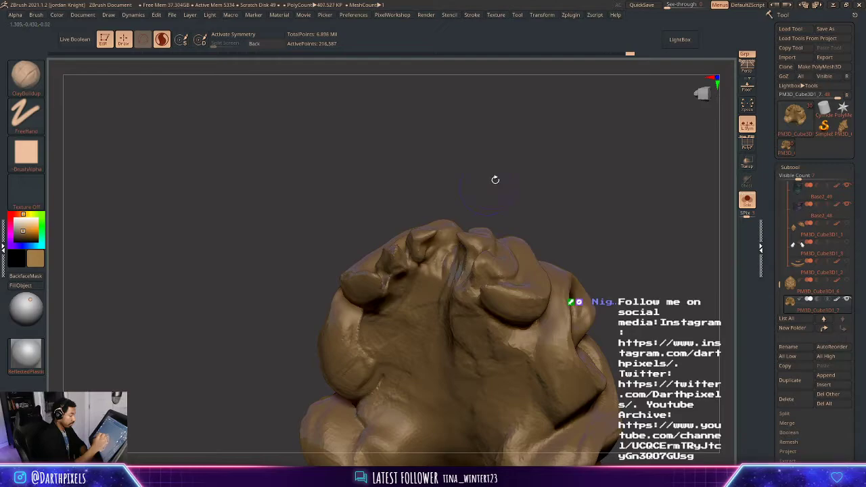
{"action": "left_click_drag", "start_coordinate": [495, 179], "coordinate": [424, 256]}
{"action": "left_click_drag", "start_coordinate": [531, 161], "coordinate": [416, 254]}
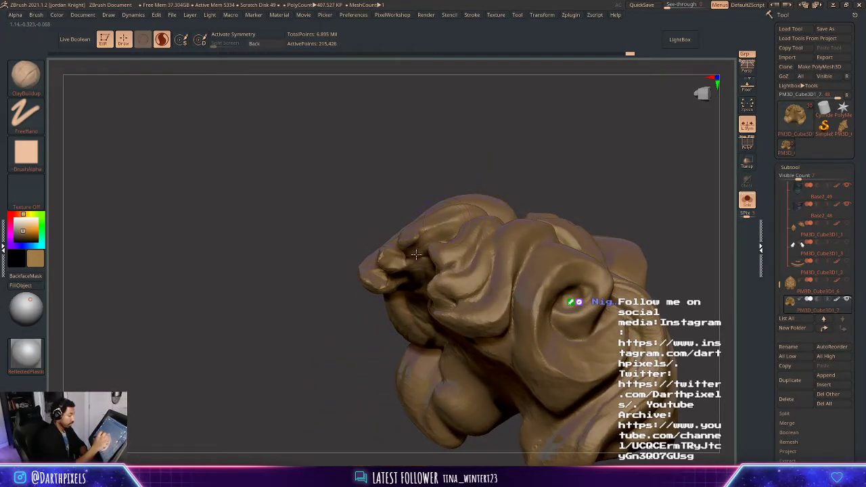
{"action": "mouse_move", "coordinate": [582, 165]}
{"action": "left_mouse_down"}
{"action": "mouse_move", "coordinate": [651, 190]}
{"action": "mouse_move", "coordinate": [622, 174]}
{"action": "mouse_move", "coordinate": [595, 221]}
{"action": "mouse_move", "coordinate": [549, 233]}
{"action": "left_mouse_up"}
- Turn off Solo mode to display the ornament together with the rest of the character
{"action": "left_click", "coordinate": [34, 78]}
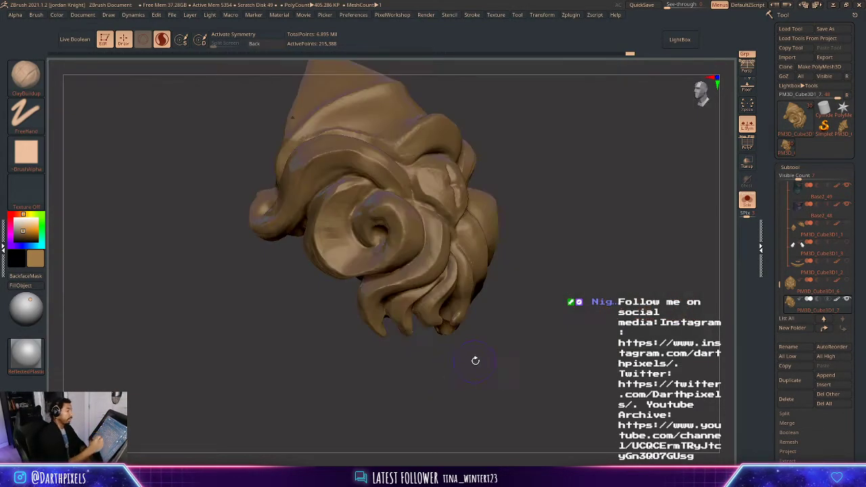
{"action": "left_click_drag", "start_coordinate": [465, 387], "coordinate": [589, 268]}
{"action": "mouse_move", "coordinate": [614, 217]}
{"action": "left_mouse_down", "text": "alt"}
{"action": "mouse_move", "coordinate": [590, 265]}
{"action": "mouse_move", "coordinate": [620, 276]}
{"action": "mouse_move", "coordinate": [667, 270]}
{"action": "left_mouse_up", "text": "alt"}
{"action": "mouse_move", "coordinate": [595, 291]}
{"action": "left_mouse_down", "text": "alt"}
{"action": "mouse_move", "coordinate": [560, 263]}
{"action": "mouse_move", "coordinate": [649, 232]}
{"action": "left_mouse_up", "text": "alt"}
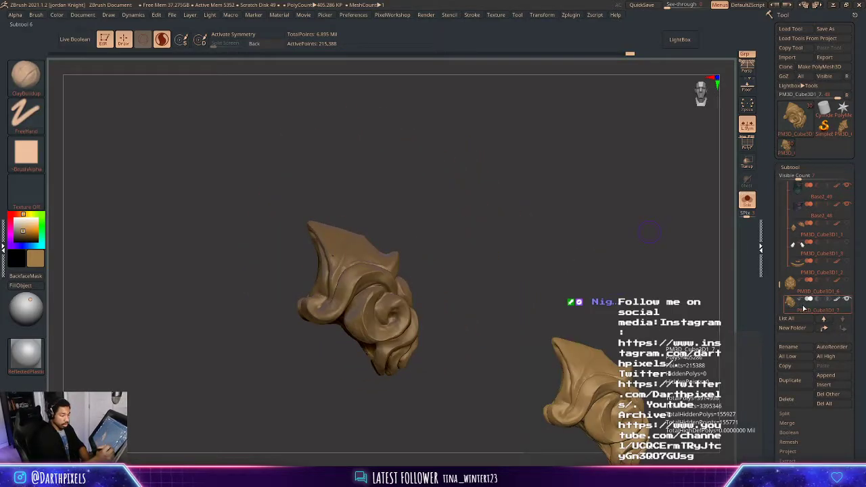
{"action": "key", "text": "w"}
{"action": "left_click_drag", "start_coordinate": [353, 305], "coordinate": [293, 332]}
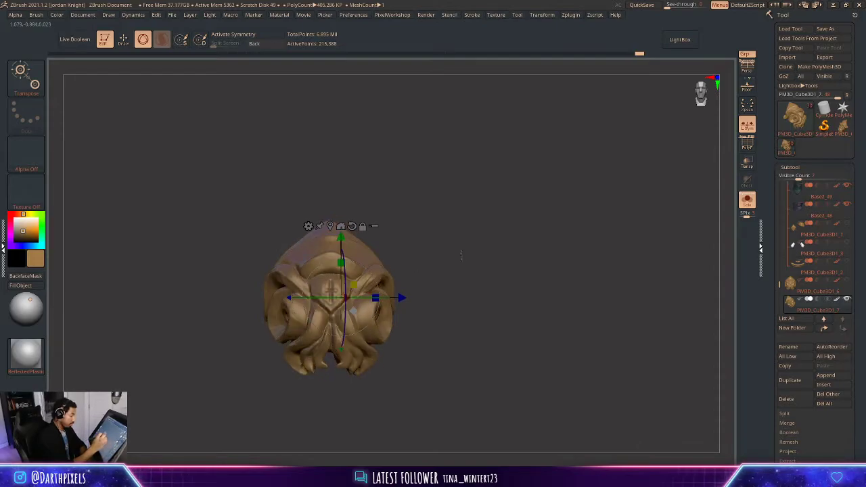
{"action": "mouse_move", "coordinate": [460, 255]}
{"action": "left_mouse_down", "text": "alt"}
{"action": "mouse_move", "coordinate": [501, 233]}
{"action": "mouse_move", "coordinate": [458, 220]}
{"action": "mouse_move", "coordinate": [458, 156]}
{"action": "left_mouse_up", "text": "alt"}
{"action": "left_click", "coordinate": [746, 201]}
{"action": "left_click", "coordinate": [380, 204]}
- Move the ornament forward from the character's torso in side view
{"action": "left_click_drag", "start_coordinate": [458, 156], "coordinate": [487, 158]}
{"action": "left_click_drag", "start_coordinate": [467, 228], "coordinate": [484, 230], "text": "shift"}
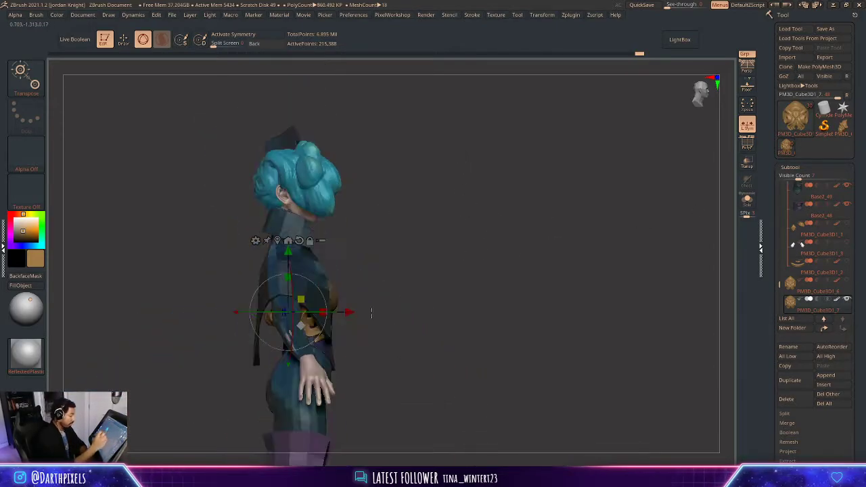
{"action": "left_click_drag", "start_coordinate": [348, 313], "coordinate": [410, 313]}
{"action": "mouse_move", "coordinate": [575, 259]}
{"action": "left_mouse_down"}
{"action": "mouse_move", "coordinate": [523, 262]}
{"action": "mouse_move", "coordinate": [531, 258]}
{"action": "left_mouse_up"}
- Apply Mirror And Weld to the chest ornament to make both halves symmetrical
{"action": "key", "text": "q"}
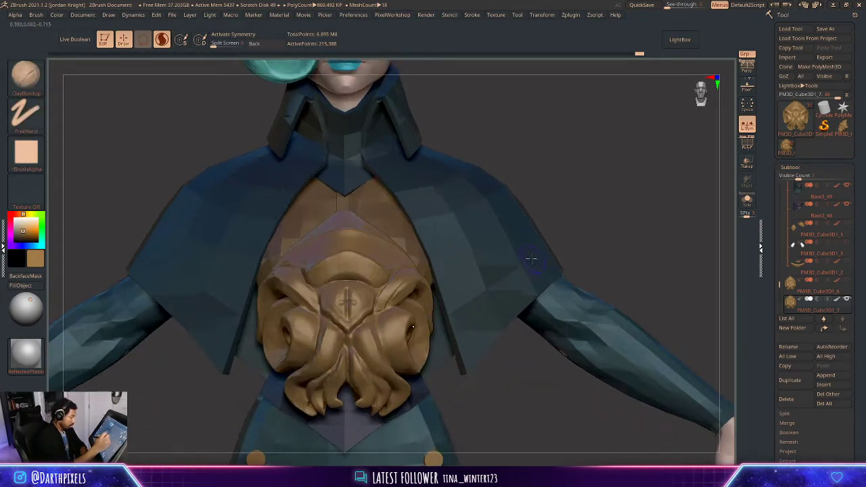
{"action": "key", "text": "w"}
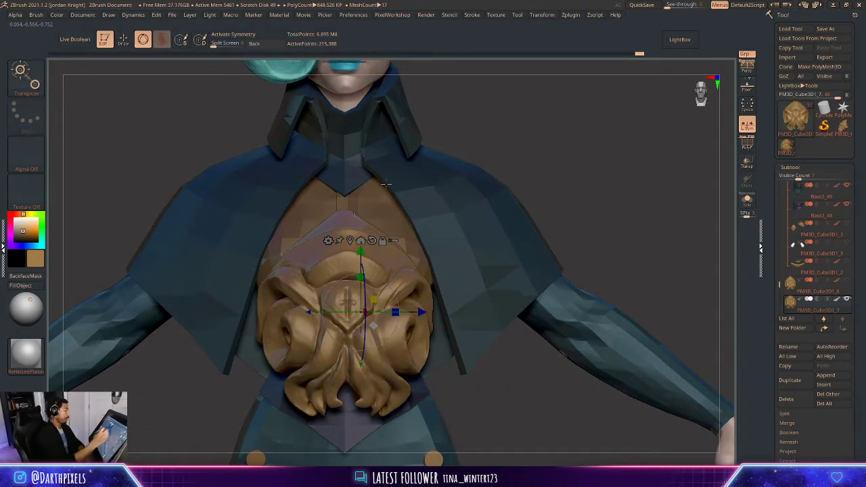
{"action": "key", "text": "space"}
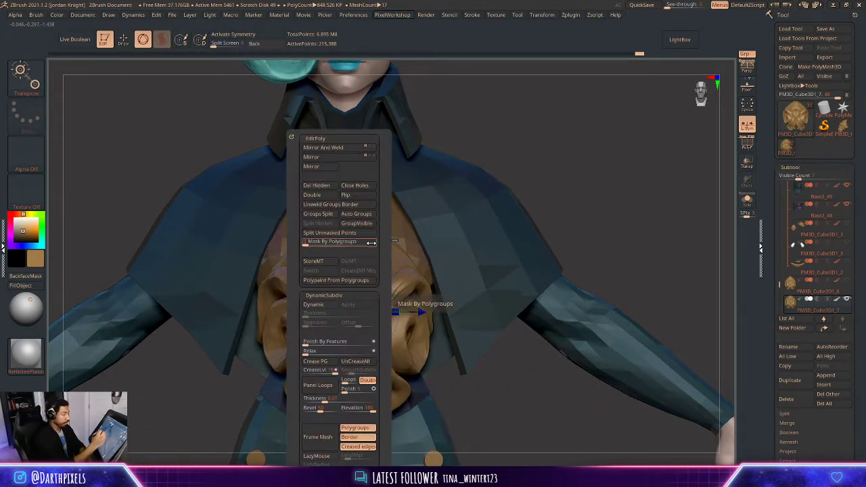
{"action": "left_click", "coordinate": [351, 150]}
{"action": "key", "text": "space"}
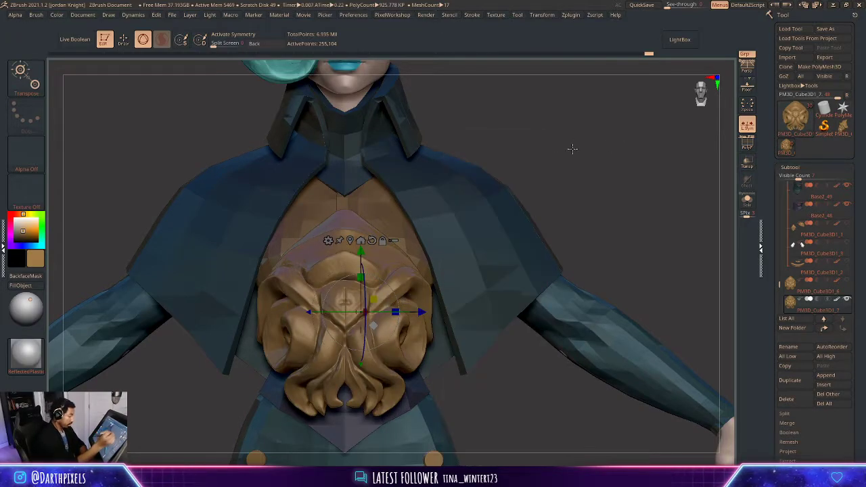
{"action": "mouse_move", "coordinate": [572, 149]}
{"action": "left_mouse_down"}
{"action": "mouse_move", "coordinate": [529, 166]}
{"action": "mouse_move", "coordinate": [522, 149]}
{"action": "mouse_move", "coordinate": [528, 160]}
{"action": "left_mouse_up"}
{"action": "key", "text": "q"}
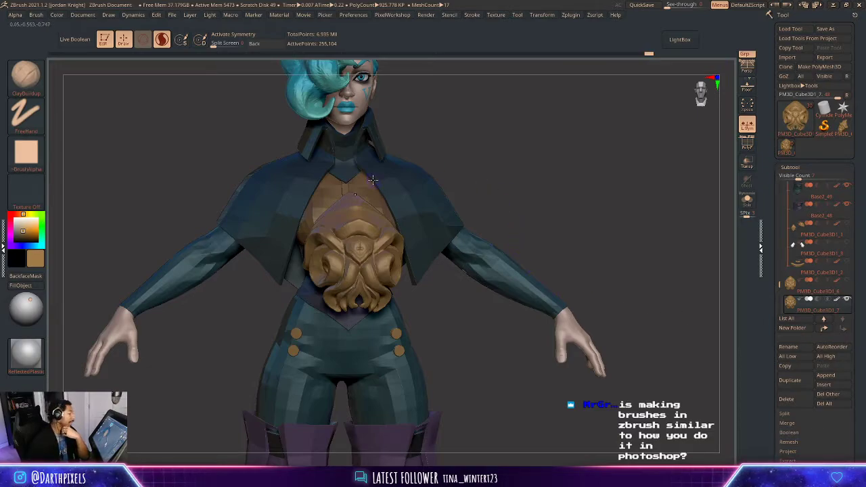
- Draw a rope from the ornament's upper tip around one side to its lower strands with the IMM Ropes brush
{"action": "left_click", "coordinate": [26, 74]}
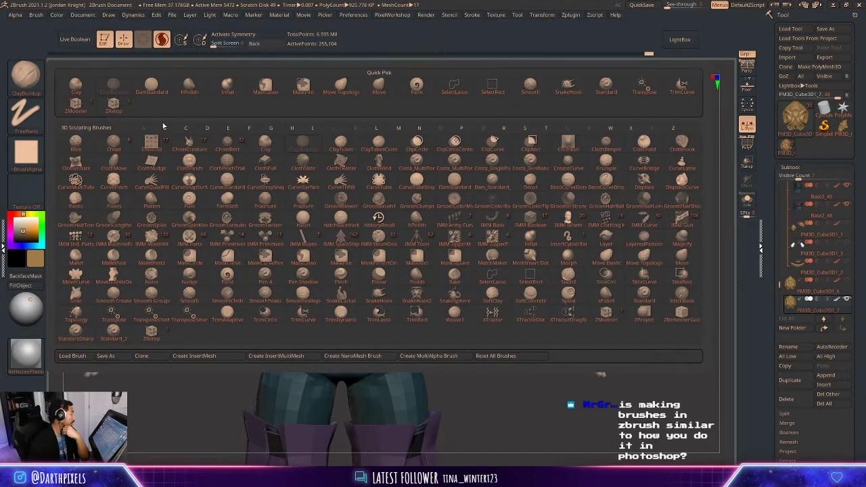
{"action": "left_click", "coordinate": [303, 243]}
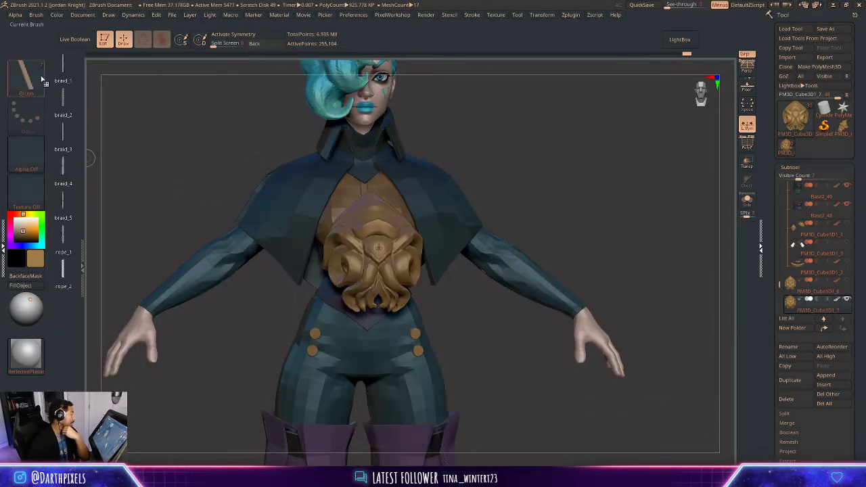
{"action": "left_click_drag", "start_coordinate": [376, 207], "coordinate": [393, 280]}
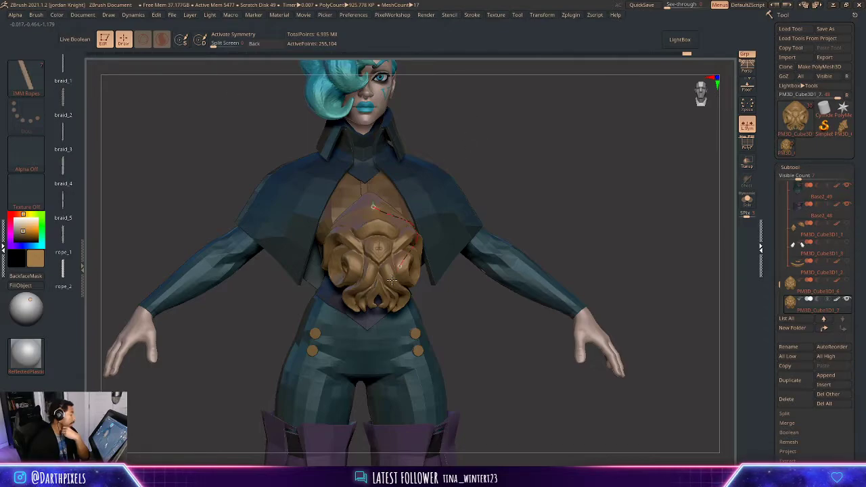
{"action": "mouse_move", "coordinate": [468, 323]}
{"action": "left_mouse_down"}
{"action": "mouse_move", "coordinate": [458, 326]}
{"action": "mouse_move", "coordinate": [518, 333]}
{"action": "mouse_move", "coordinate": [522, 344]}
{"action": "left_mouse_up"}
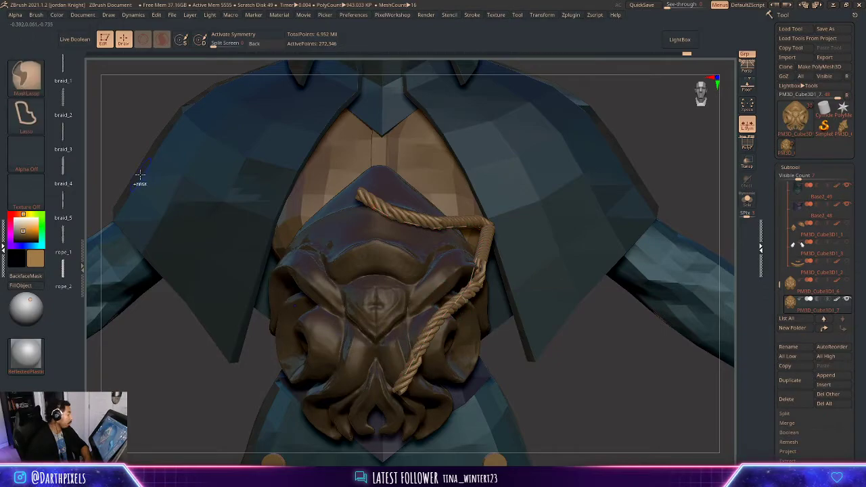
- Undo the rope drawn around the chest ornament and smooth away the carved detail in its central diamond
{"action": "key", "text": "ctrl+z"}
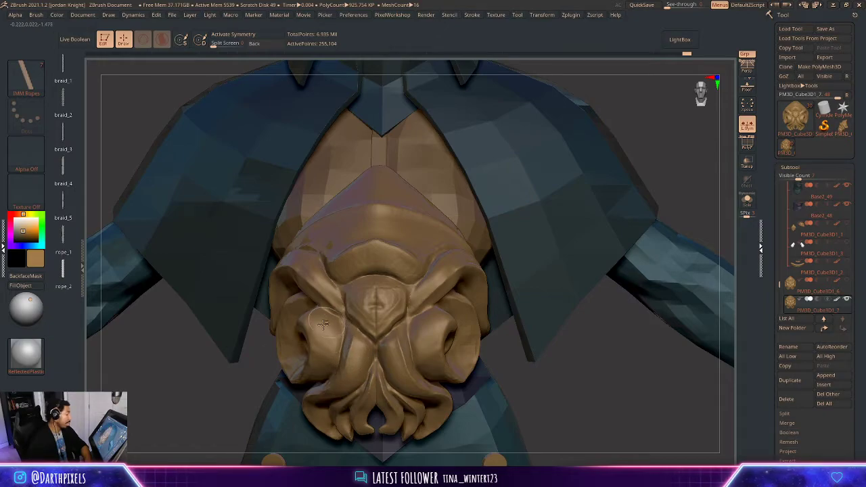
{"action": "left_click_drag", "start_coordinate": [222, 396], "coordinate": [383, 324]}
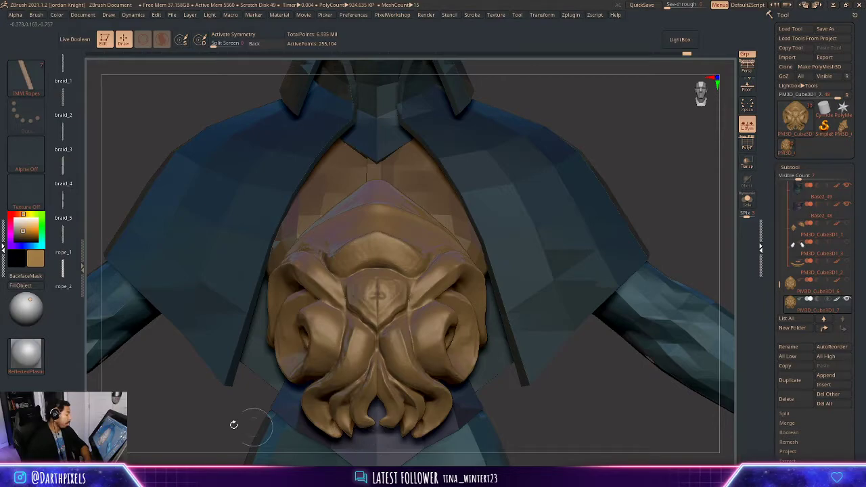
{"action": "left_click_drag", "start_coordinate": [174, 361], "coordinate": [336, 337]}
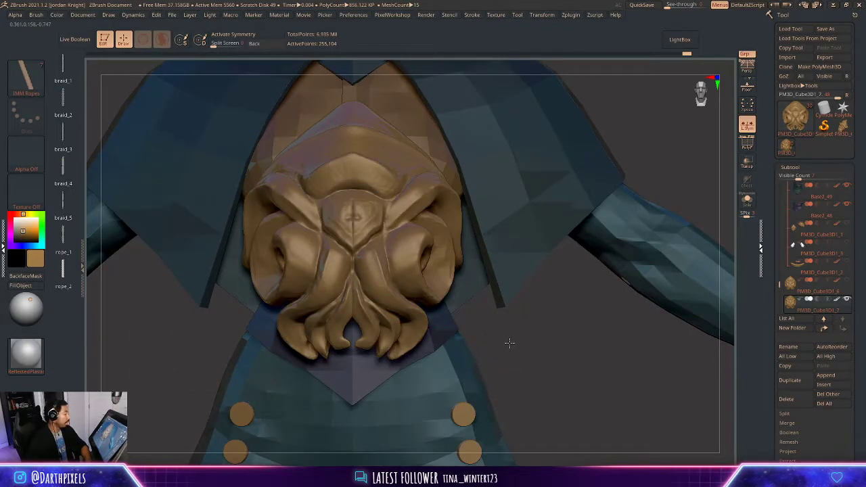
{"action": "left_click_drag", "start_coordinate": [508, 343], "coordinate": [471, 312]}
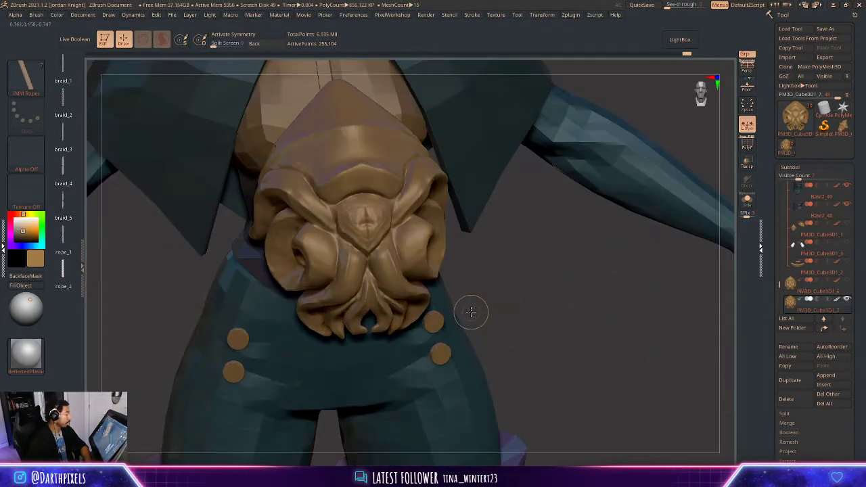
{"action": "key", "text": "shift"}
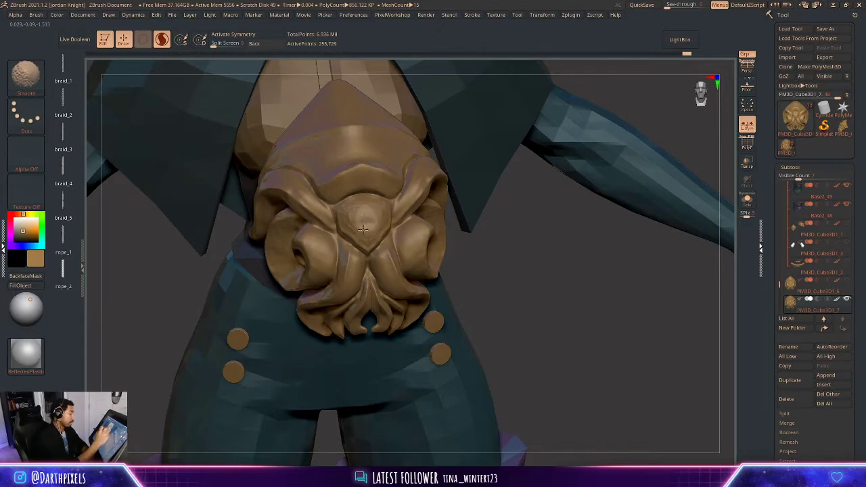
{"action": "mouse_move", "coordinate": [499, 214]}
{"action": "left_mouse_down", "text": "alt"}
{"action": "mouse_move", "coordinate": [496, 135]}
{"action": "mouse_move", "coordinate": [527, 147]}
{"action": "mouse_move", "coordinate": [548, 136]}
{"action": "mouse_move", "coordinate": [485, 205]}
{"action": "mouse_move", "coordinate": [433, 219]}
{"action": "left_mouse_up", "text": "alt"}
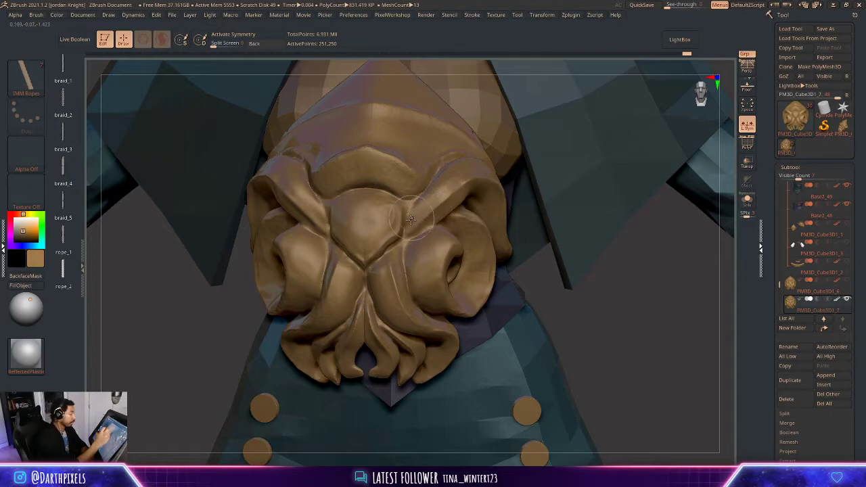
- Examine how the ornament sits on the torso with more of the character in front view
{"action": "mouse_move", "coordinate": [584, 276]}
{"action": "left_mouse_down"}
{"action": "mouse_move", "coordinate": [595, 209]}
{"action": "mouse_move", "coordinate": [627, 176]}
{"action": "mouse_move", "coordinate": [626, 205]}
{"action": "left_mouse_up"}
{"action": "key", "text": "ctrl"}
{"action": "key", "text": "ctrl+z"}
{"action": "left_click_drag", "start_coordinate": [649, 168], "coordinate": [690, 192], "text": "shift"}
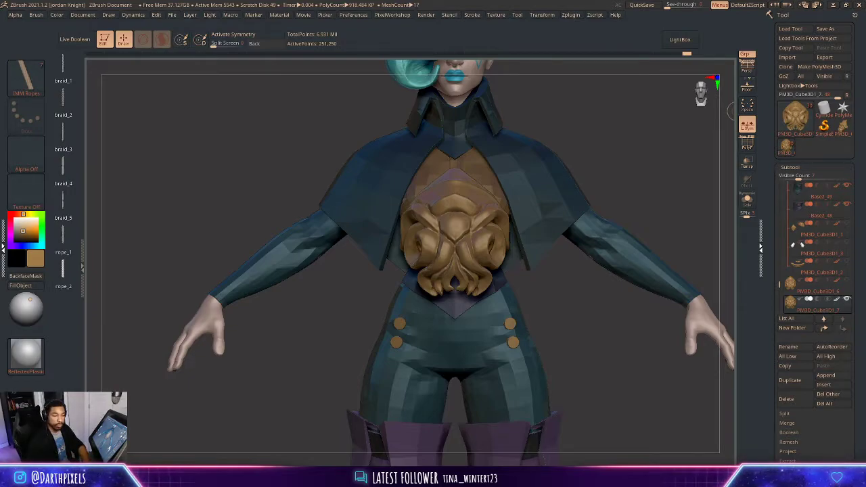
{"action": "left_click_drag", "start_coordinate": [597, 157], "coordinate": [572, 135]}
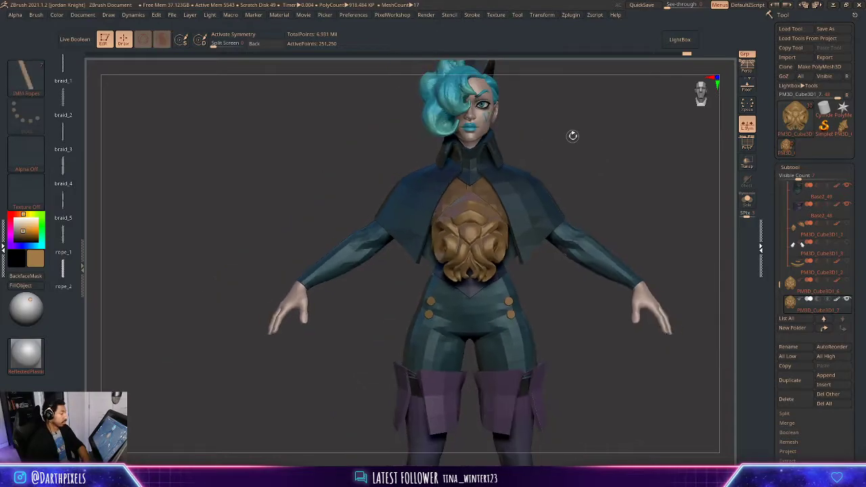
{"action": "left_click_drag", "start_coordinate": [580, 164], "coordinate": [609, 188]}
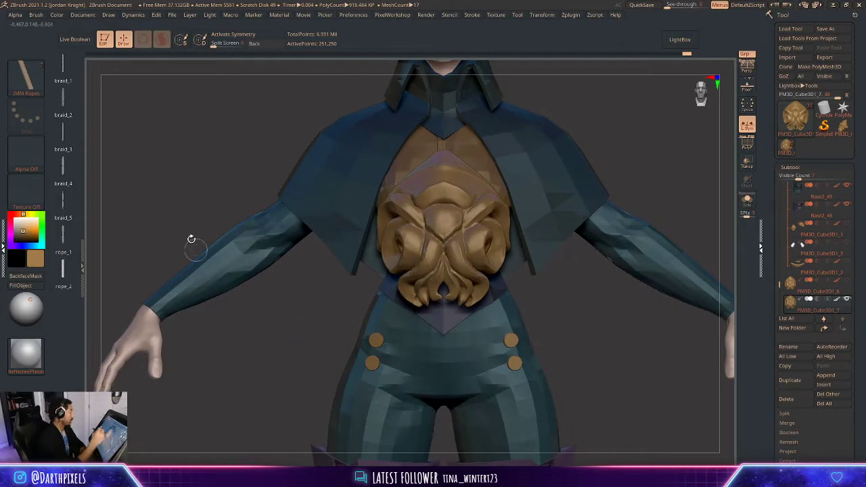
- Load the SK_Hair brush from the BrushPresets folder in LightBox
{"action": "left_click", "coordinate": [26, 76]}
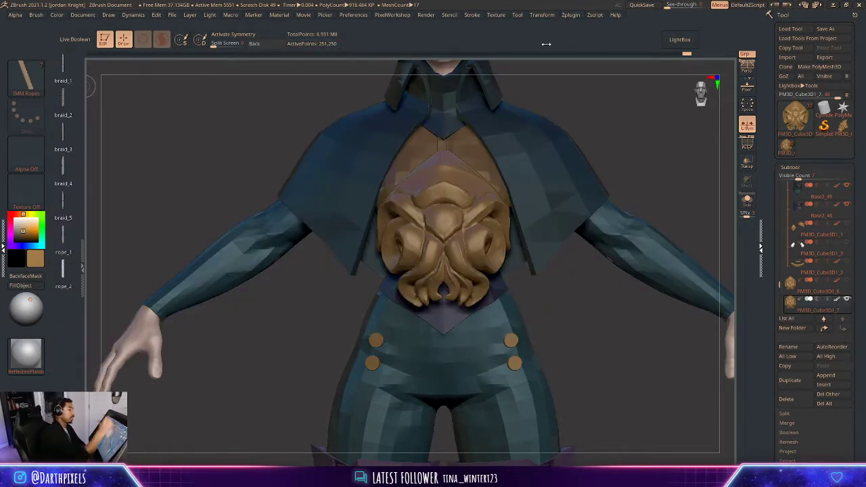
{"action": "key", "text": "comma"}
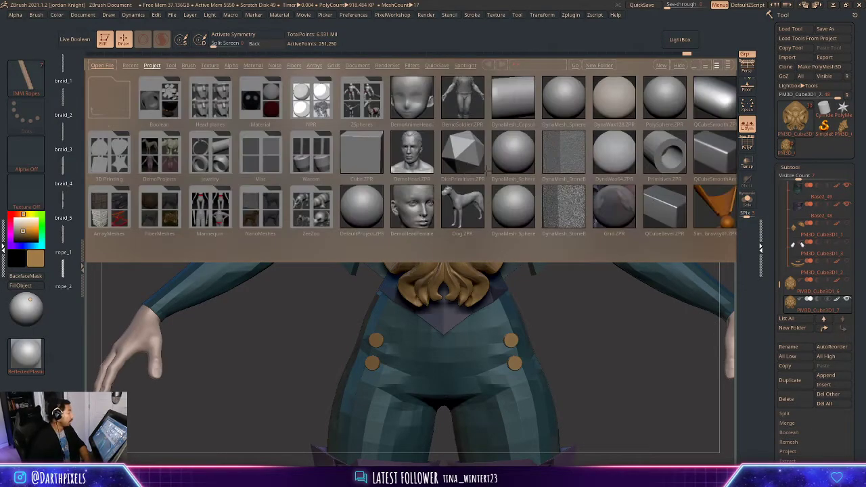
{"action": "left_click", "coordinate": [230, 65]}
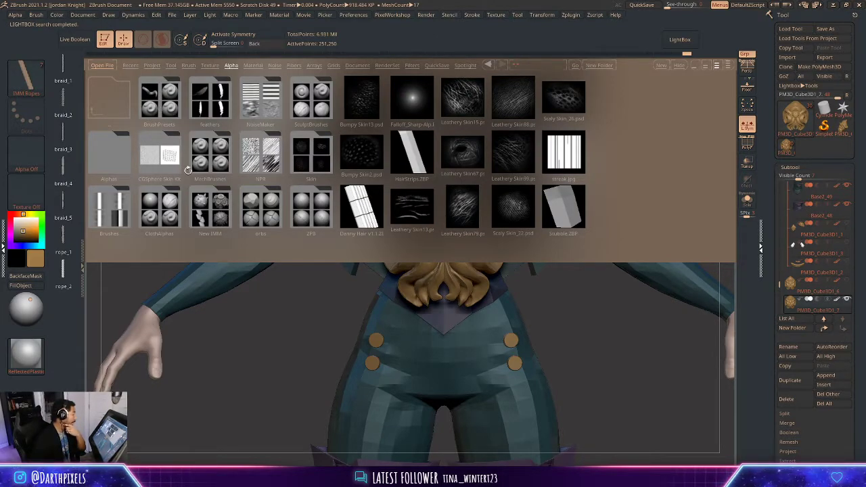
{"action": "double_click", "coordinate": [165, 102]}
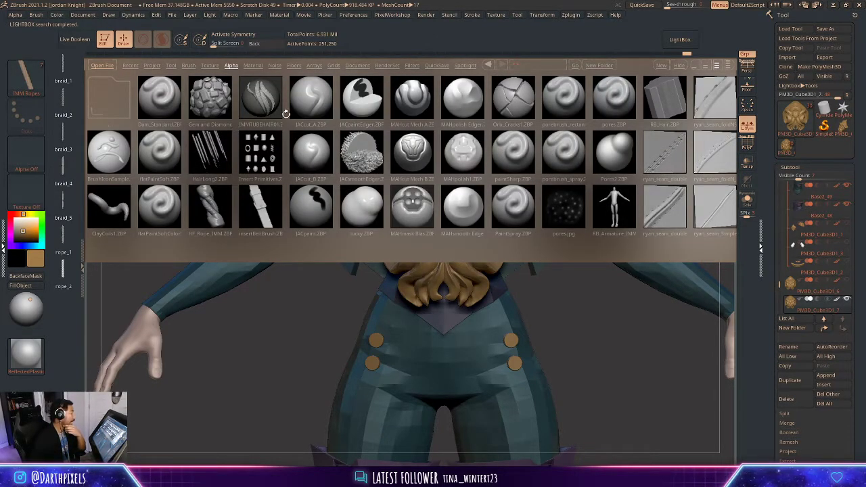
{"action": "scroll", "coordinate": [253, 109], "scroll_direction": "down", "scroll_amount": 6}
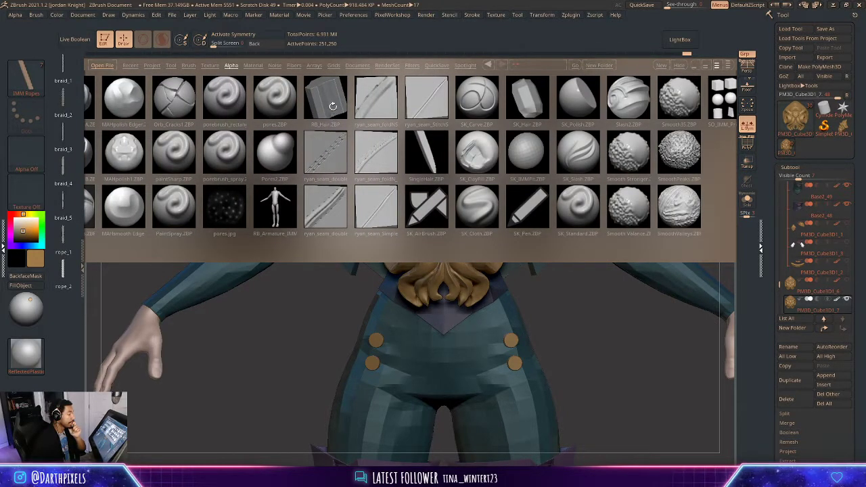
{"action": "double_click", "coordinate": [535, 100]}
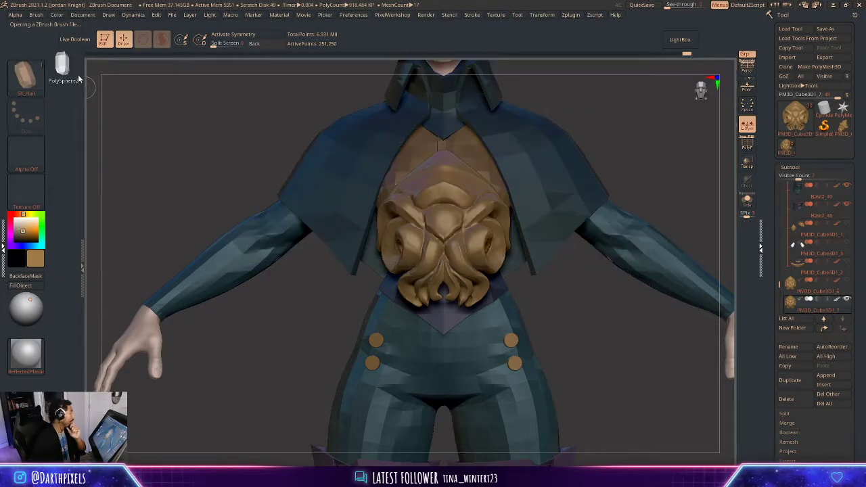
- Load the RB_Hair brush from LightBox and try drawing a strand across the ornament
{"action": "left_click", "coordinate": [25, 77]}
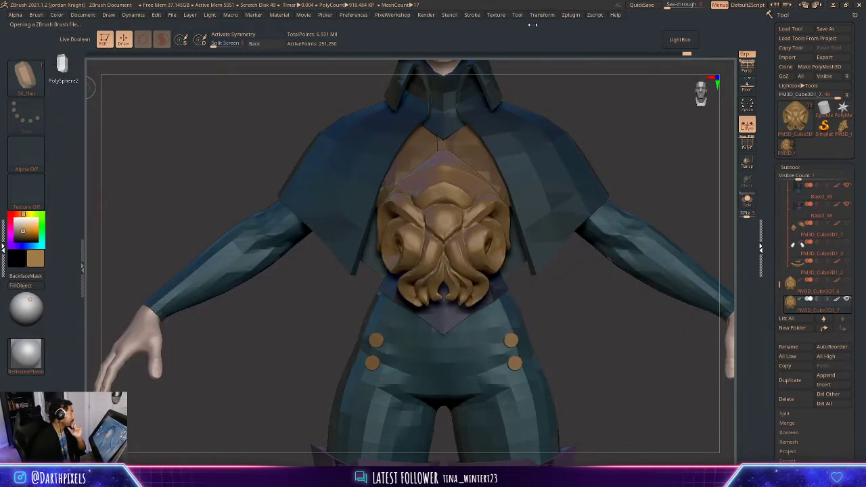
{"action": "left_click", "coordinate": [680, 39]}
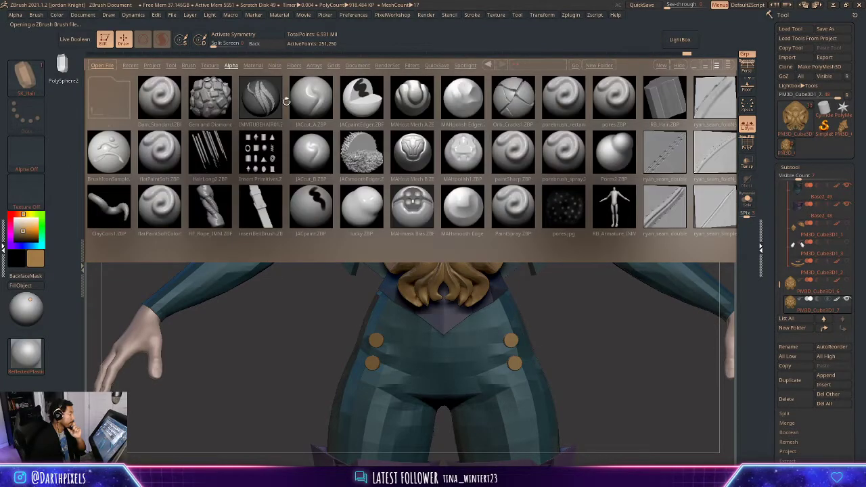
{"action": "left_click_drag", "start_coordinate": [662, 102], "coordinate": [535, 102]}
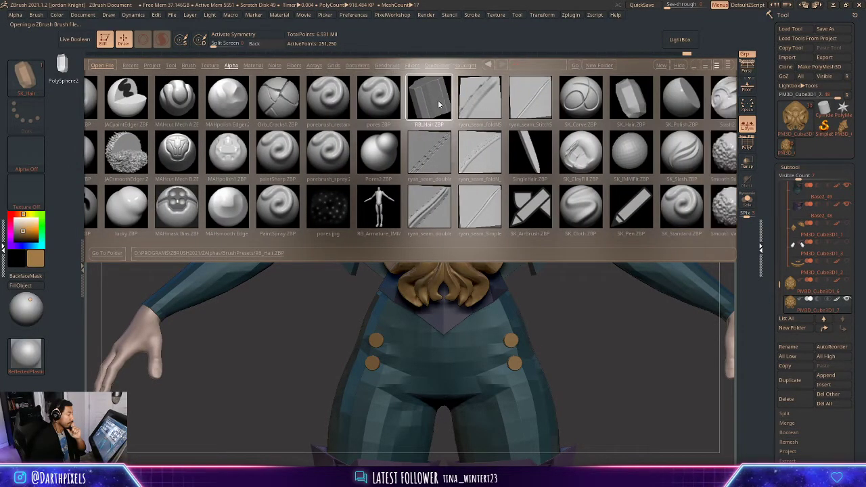
{"action": "double_click", "coordinate": [440, 103]}
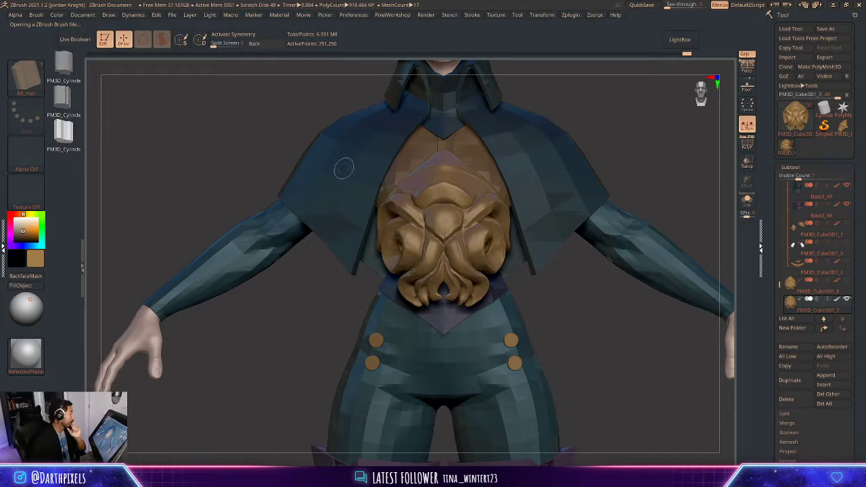
{"action": "left_click_drag", "start_coordinate": [498, 248], "coordinate": [505, 248]}
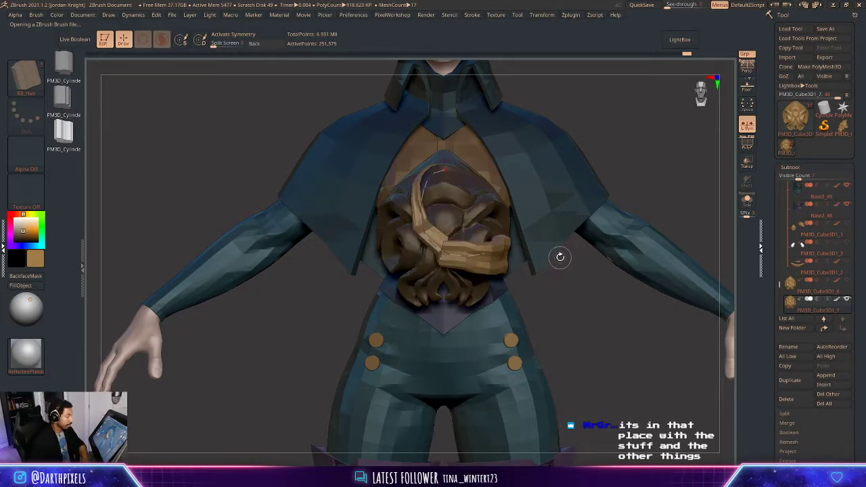
{"action": "key", "text": "ctrl+z"}
- Load the SC_Hair_IMM brush from the HairStuff folder among the character sculpt brushes and choose its Hair3 strand
{"action": "left_click", "coordinate": [26, 74]}
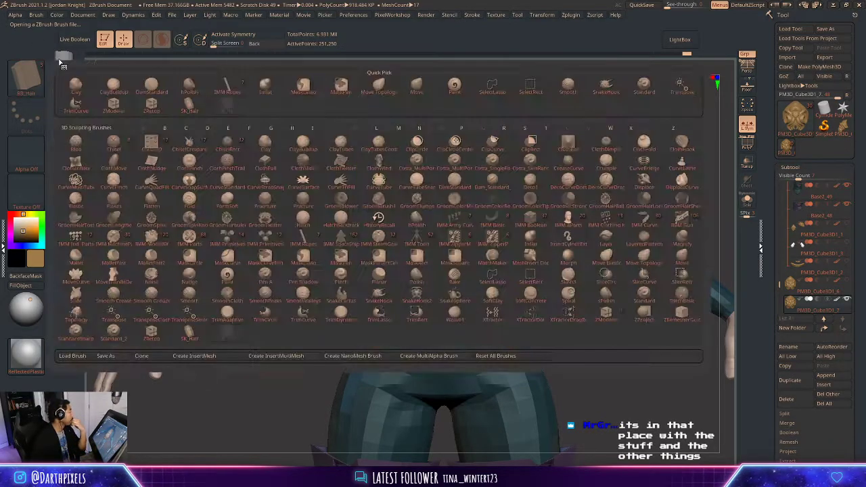
{"action": "left_click", "coordinate": [680, 39]}
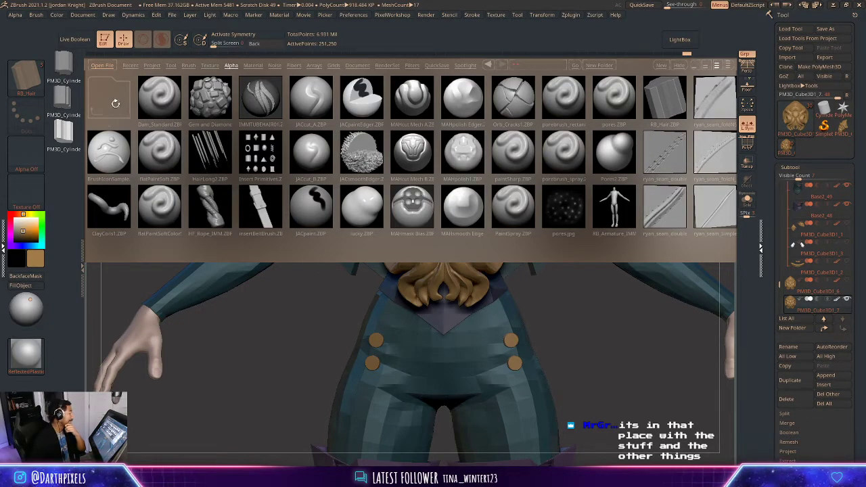
{"action": "left_click", "coordinate": [115, 103]}
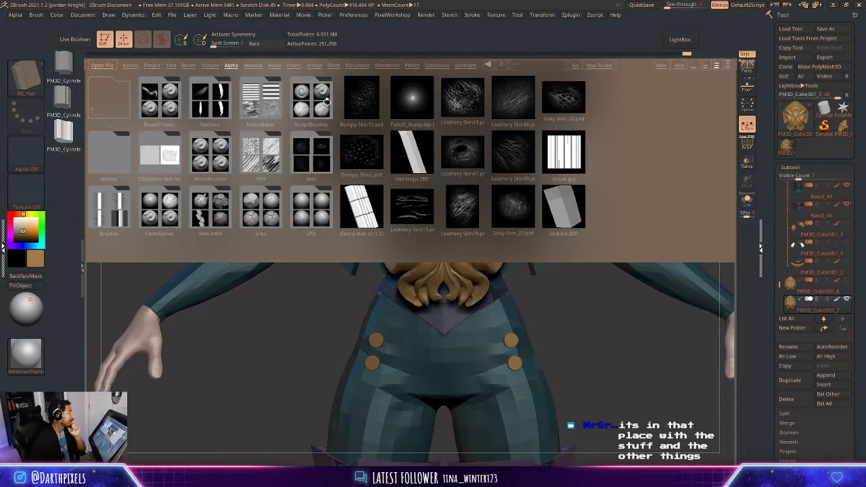
{"action": "left_click", "coordinate": [313, 100]}
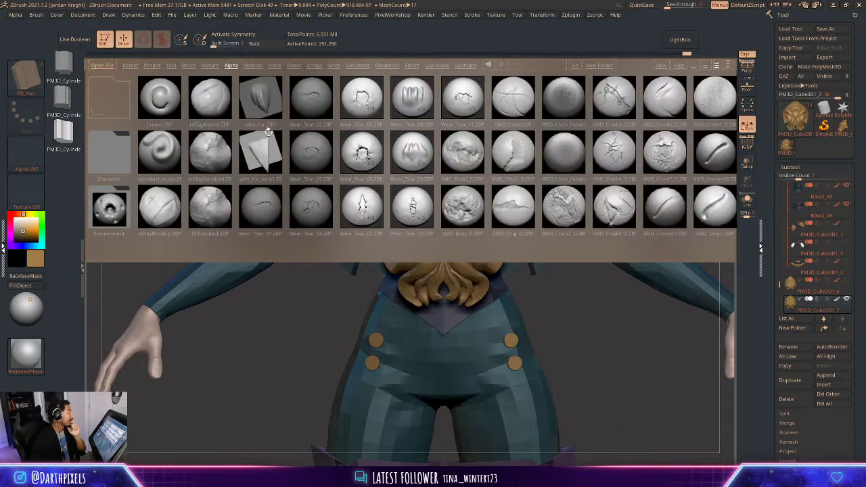
{"action": "left_click", "coordinate": [125, 142]}
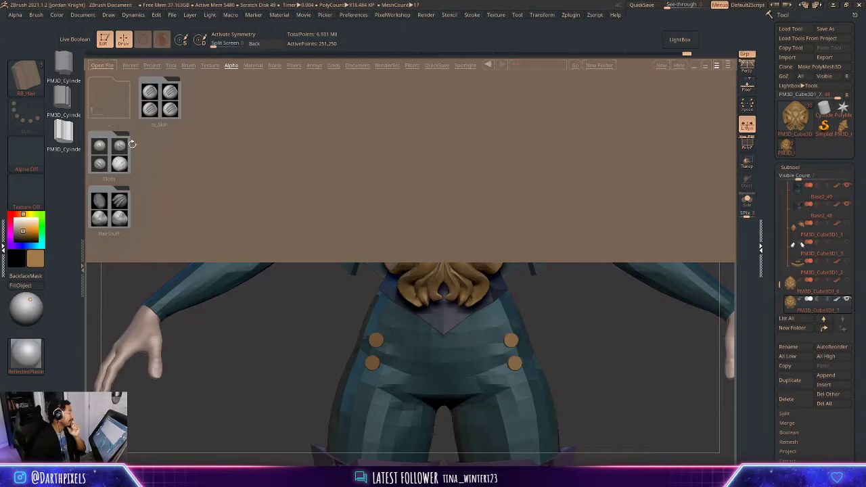
{"action": "left_click", "coordinate": [109, 214]}
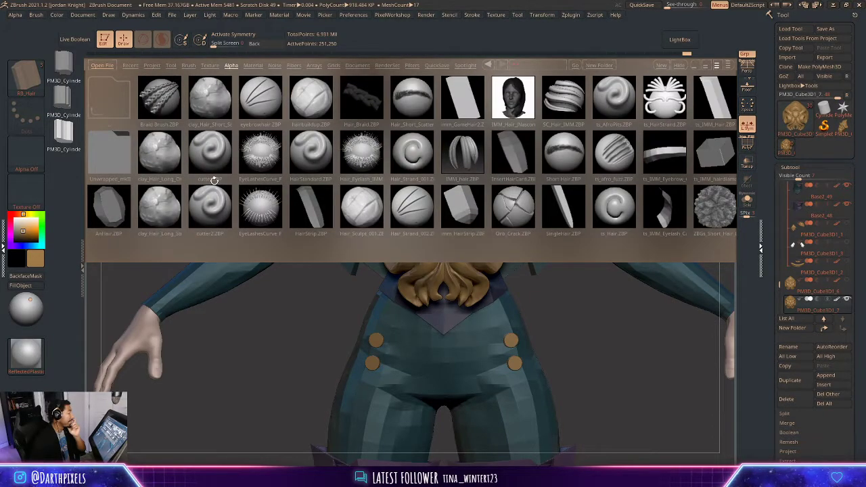
{"action": "double_click", "coordinate": [564, 107]}
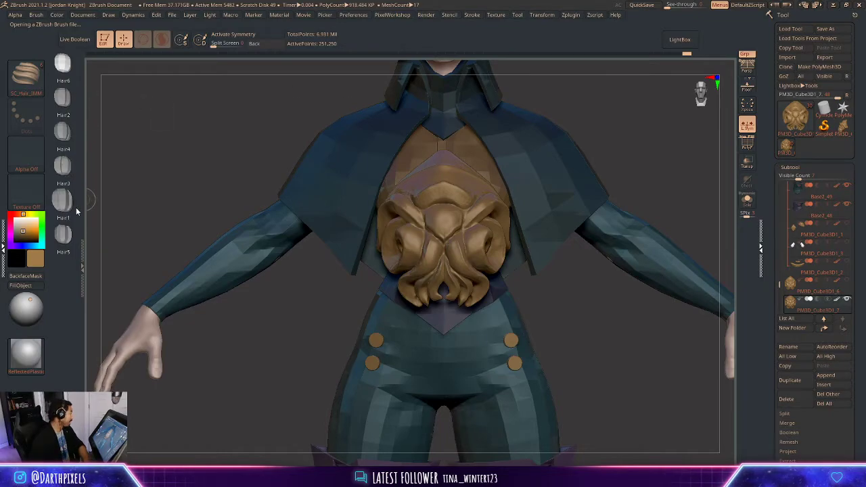
{"action": "left_click", "coordinate": [63, 165]}
- Try drawing Hair3 strands over the ornament's lower tendrils and outward from its upper tip
{"action": "left_click_drag", "start_coordinate": [586, 318], "coordinate": [593, 343], "text": "alt"}
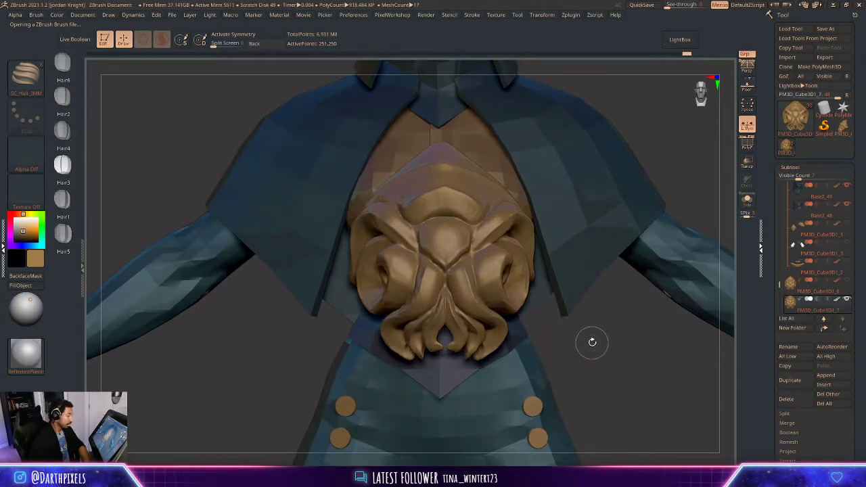
{"action": "left_click_drag", "start_coordinate": [420, 348], "coordinate": [416, 353]}
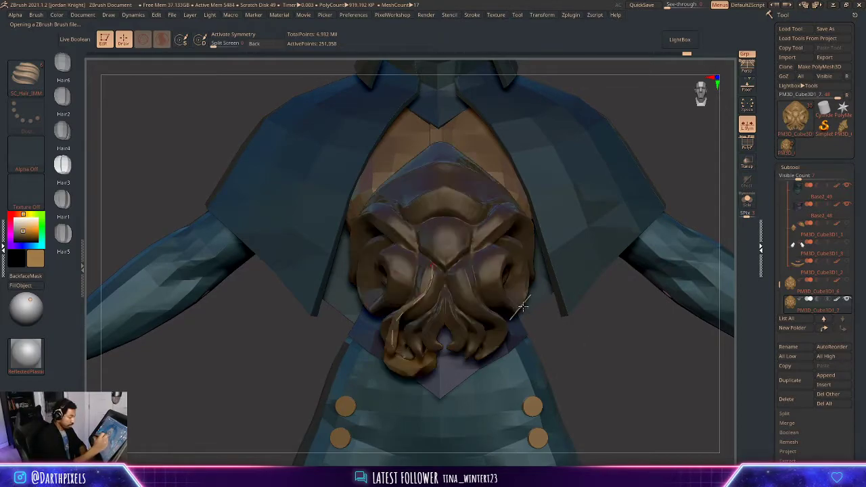
{"action": "left_click_drag", "start_coordinate": [575, 351], "coordinate": [580, 329]}
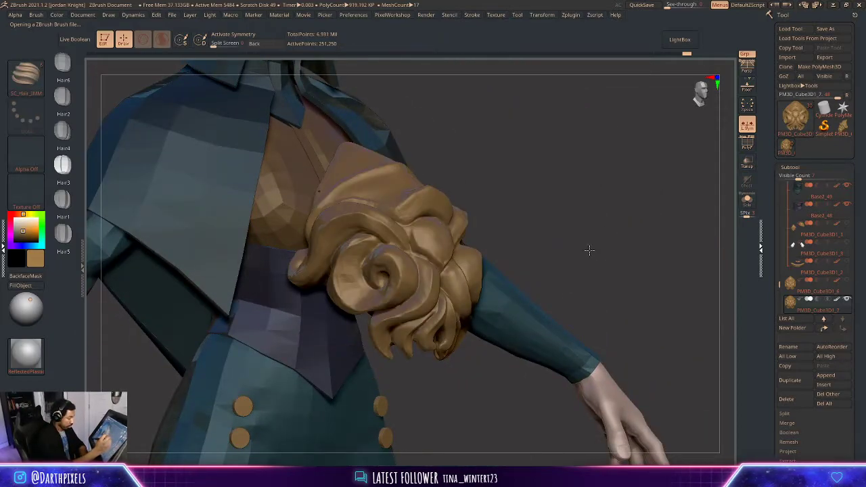
{"action": "left_click_drag", "start_coordinate": [589, 248], "coordinate": [605, 213]}
{"action": "left_click_drag", "start_coordinate": [653, 139], "coordinate": [690, 178]}
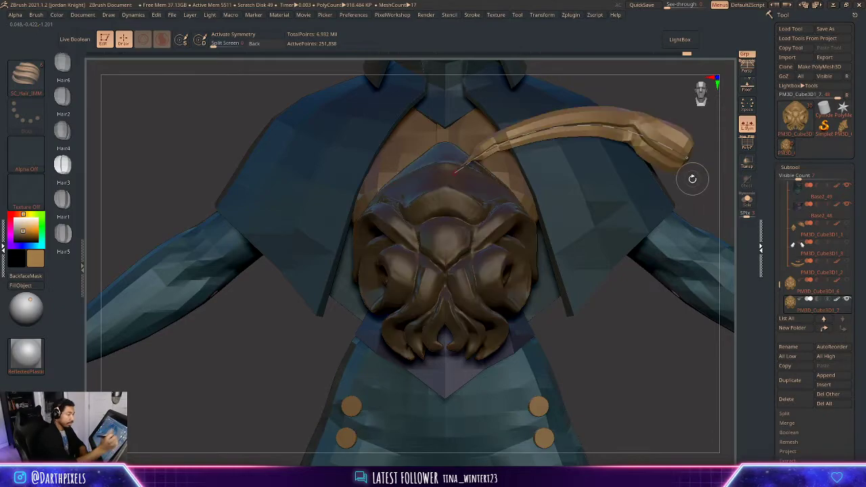
{"action": "key", "text": "ctrl+z"}
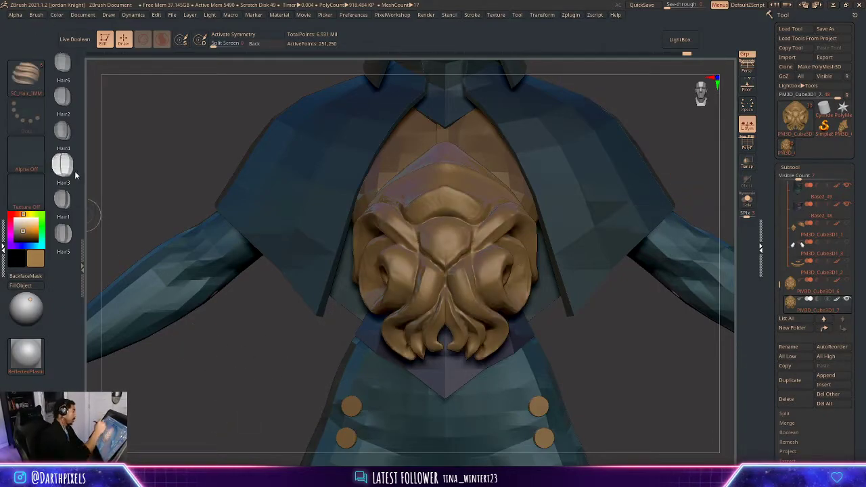
- Switch to the Hair2 strand and try a stroke over the ornament's centre
{"action": "left_click", "coordinate": [62, 96]}
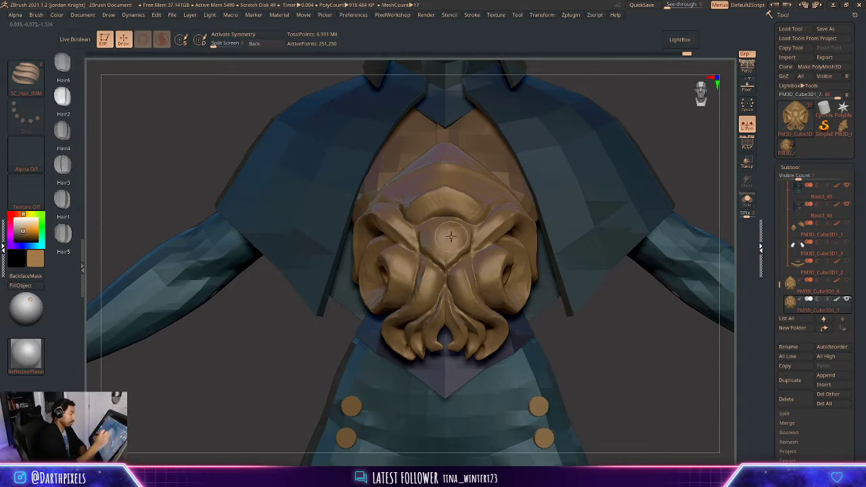
{"action": "left_click_drag", "start_coordinate": [433, 332], "coordinate": [434, 326]}
{"action": "key", "text": "ctrl+z"}
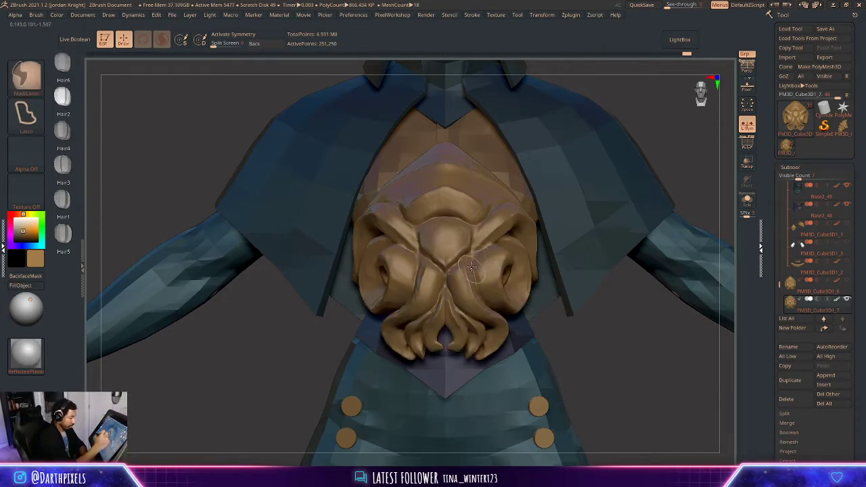
- Flip the curve falloff vertically in the hair brush's curve modifiers
{"action": "left_click", "coordinate": [570, 15]}
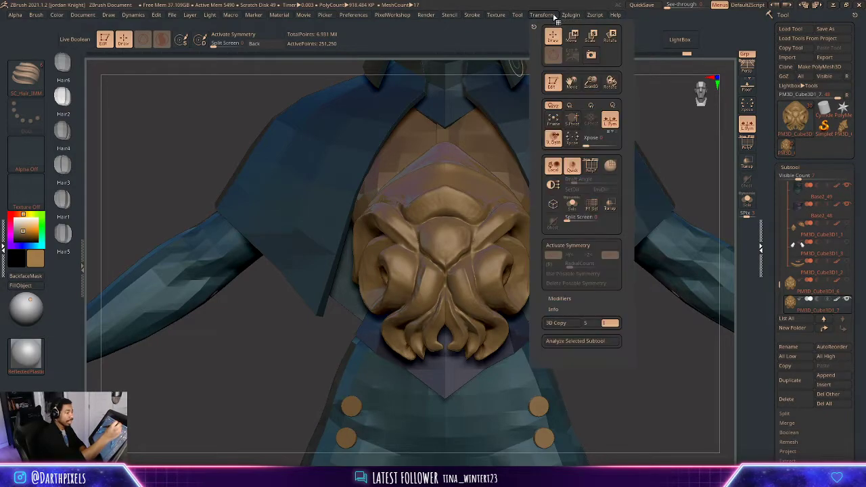
{"action": "mouse_move", "coordinate": [476, 26]}
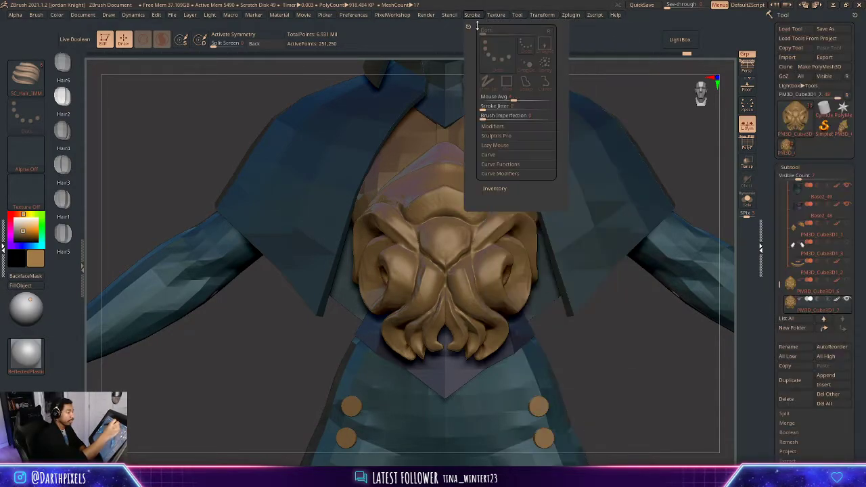
{"action": "left_click", "coordinate": [502, 173]}
{"action": "left_click", "coordinate": [511, 170]}
{"action": "left_click", "coordinate": [514, 173]}
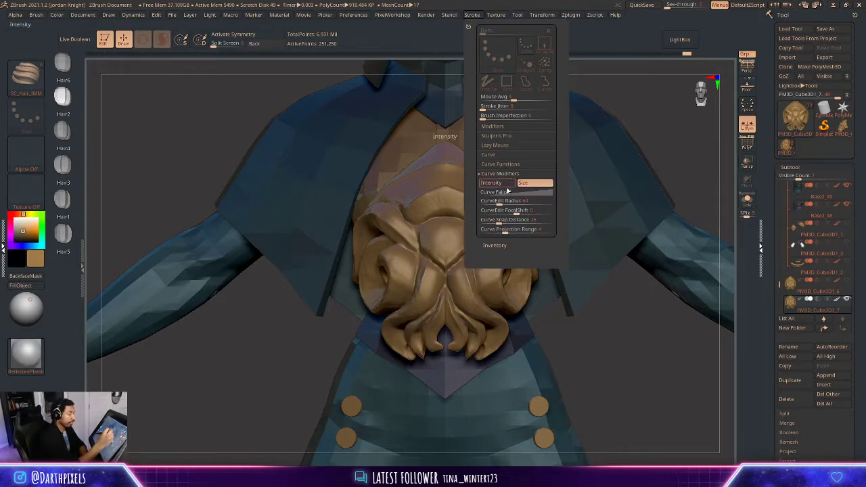
{"action": "left_click", "coordinate": [506, 192]}
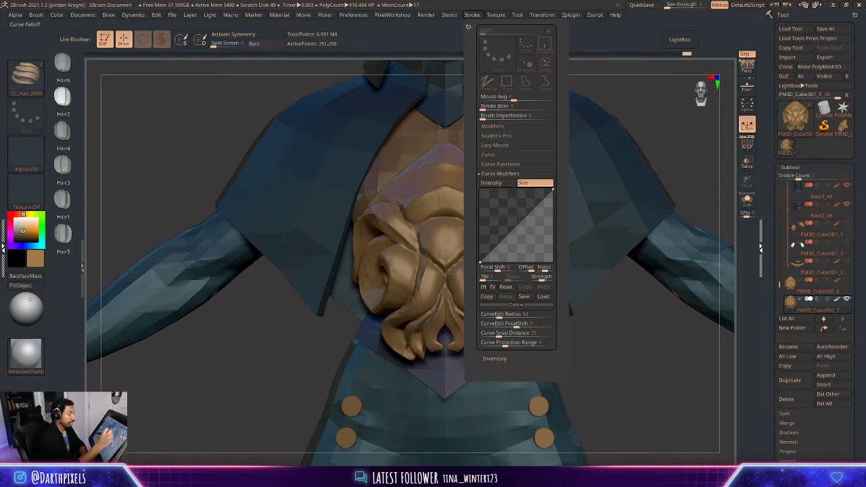
{"action": "left_click", "coordinate": [491, 287]}
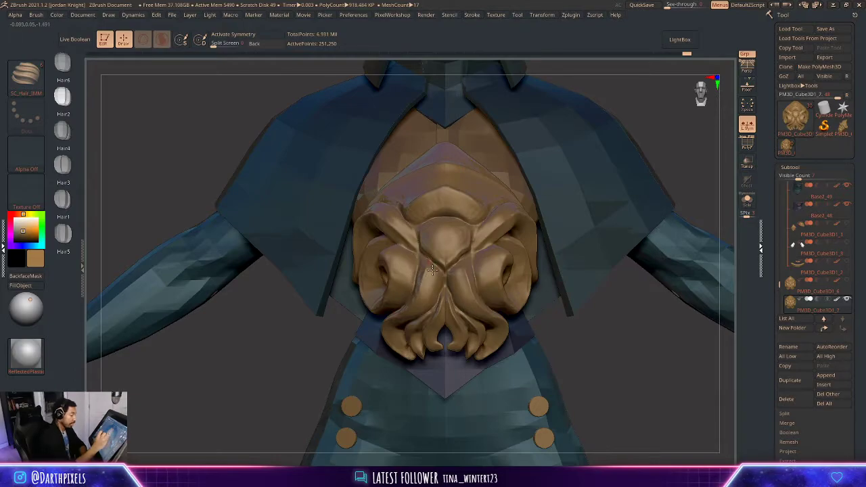
- Try drawing a Hair2 strand from the ornament's centre down its outer tendril, check it from the side, and undo it
{"action": "left_click_drag", "start_coordinate": [422, 357], "coordinate": [423, 357]}
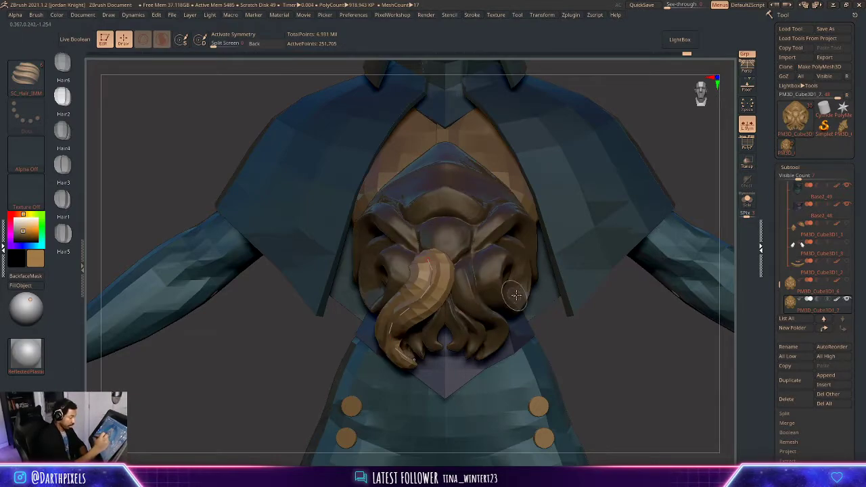
{"action": "left_click_drag", "start_coordinate": [597, 357], "coordinate": [611, 354]}
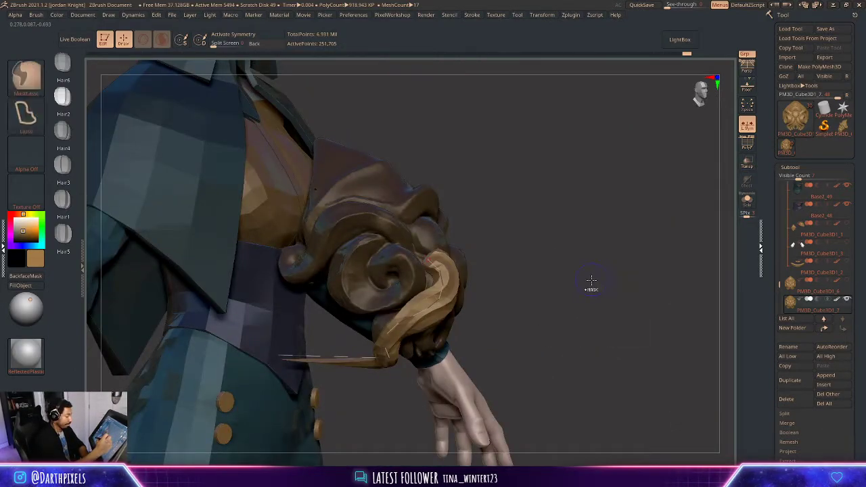
{"action": "key", "text": "ctrl+z"}
{"action": "left_click_drag", "start_coordinate": [587, 248], "coordinate": [552, 171]}
{"action": "right_click", "coordinate": [552, 170]}
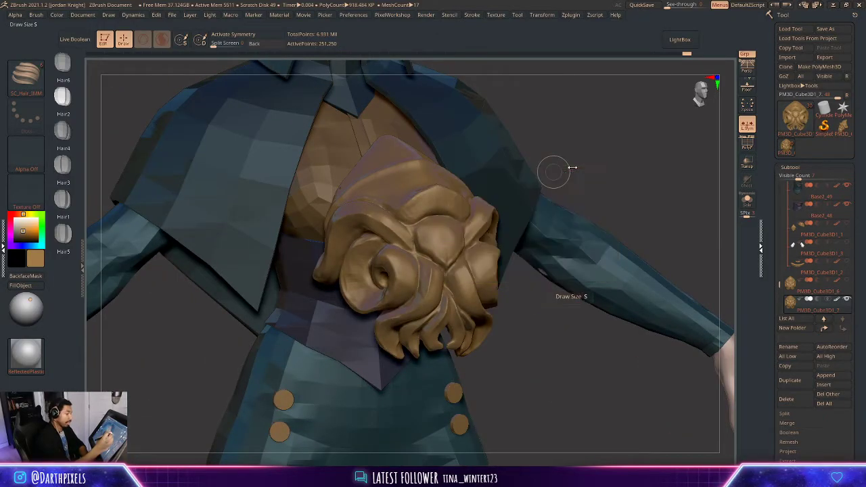
- Adjust the brush's curve step, try another Hair2 strand down the ornament's tendril, and undo the stroke
{"action": "left_click", "coordinate": [472, 15]}
{"action": "left_click", "coordinate": [501, 164]}
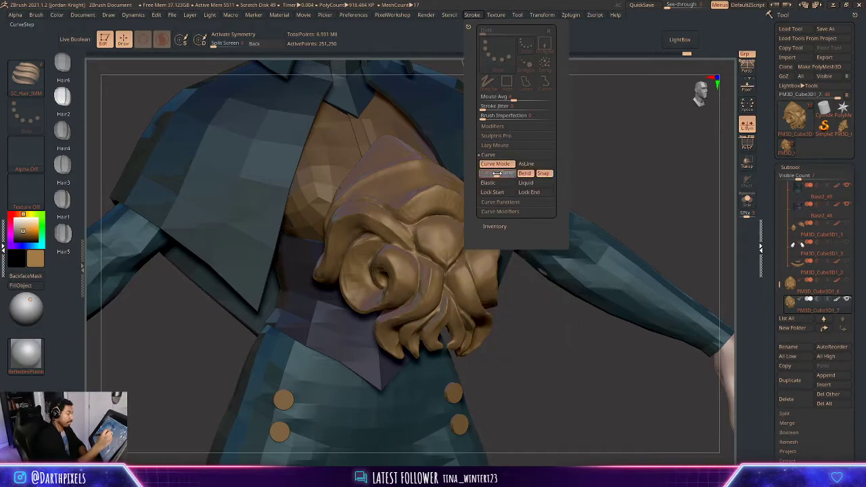
{"action": "left_click_drag", "start_coordinate": [603, 143], "coordinate": [615, 144]}
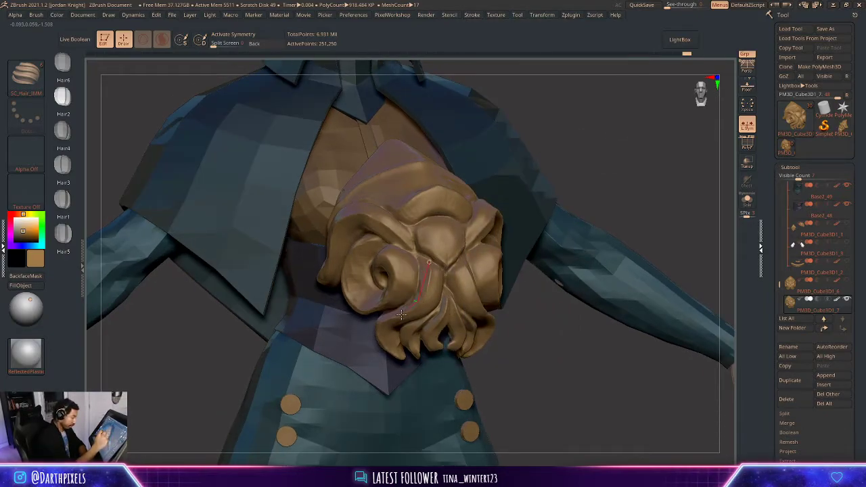
{"action": "left_click_drag", "start_coordinate": [405, 359], "coordinate": [406, 360]}
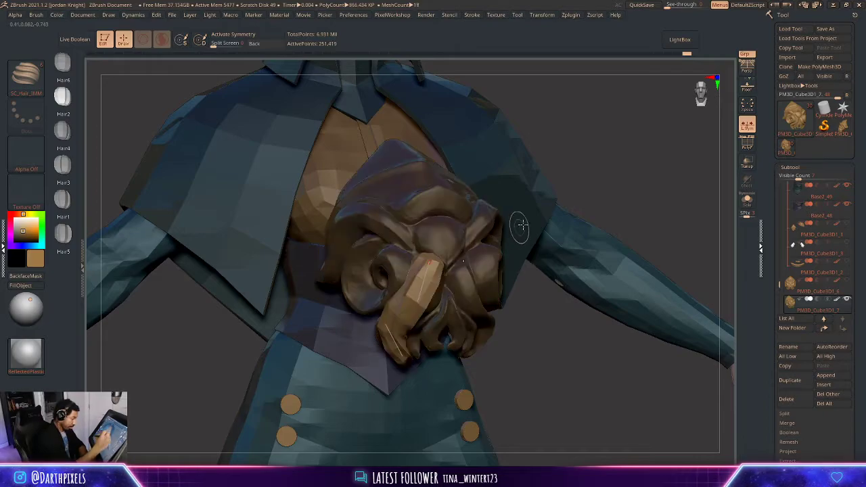
{"action": "key", "text": "ctrl+z"}
{"action": "left_click", "coordinate": [544, 15]}
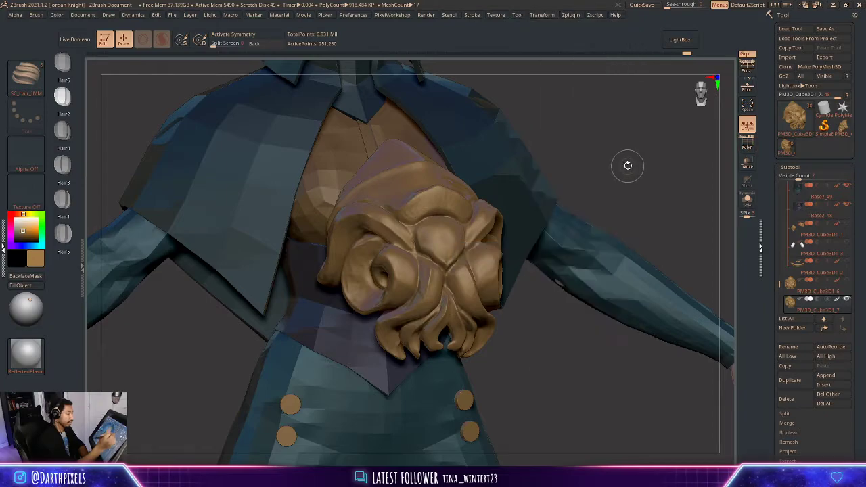
{"action": "left_click_drag", "start_coordinate": [627, 165], "coordinate": [631, 158], "text": "shift"}
{"action": "left_click_drag", "start_coordinate": [670, 136], "coordinate": [558, 148], "text": "alt"}
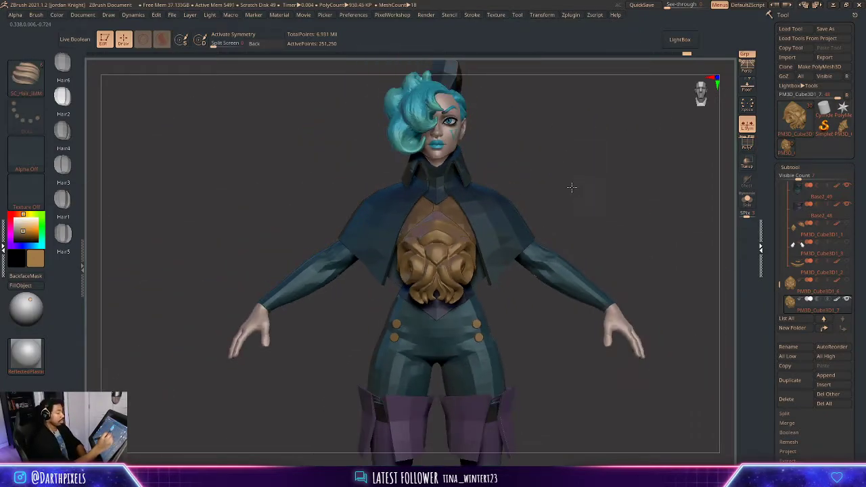
{"action": "left_click_drag", "start_coordinate": [571, 187], "coordinate": [588, 180]}
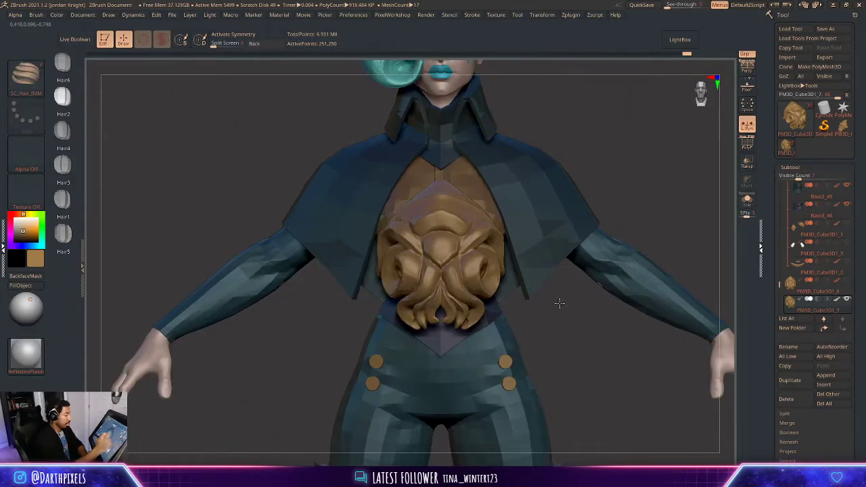
{"action": "mouse_move", "coordinate": [559, 303]}
{"action": "left_mouse_down", "text": "alt"}
{"action": "mouse_move", "coordinate": [547, 212]}
{"action": "mouse_move", "coordinate": [562, 244]}
{"action": "mouse_move", "coordinate": [541, 228]}
{"action": "mouse_move", "coordinate": [575, 278]}
{"action": "mouse_move", "coordinate": [562, 319]}
{"action": "left_mouse_up", "text": "alt"}
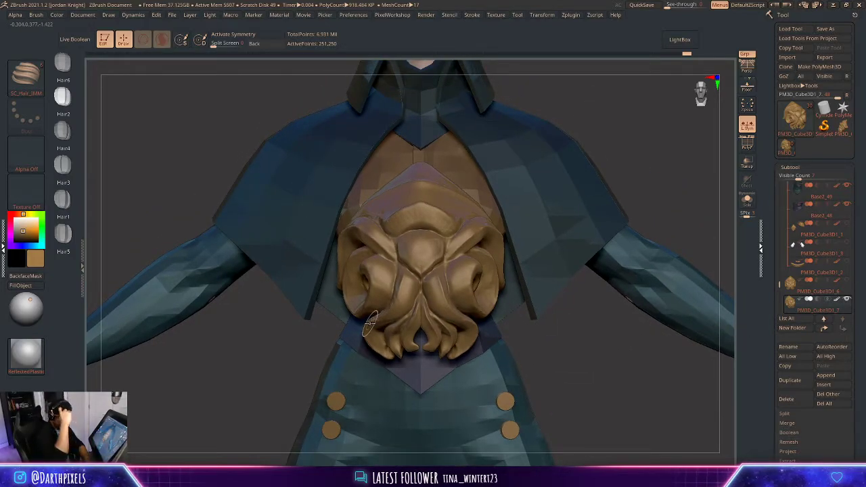
{"action": "left_click", "coordinate": [825, 376]}
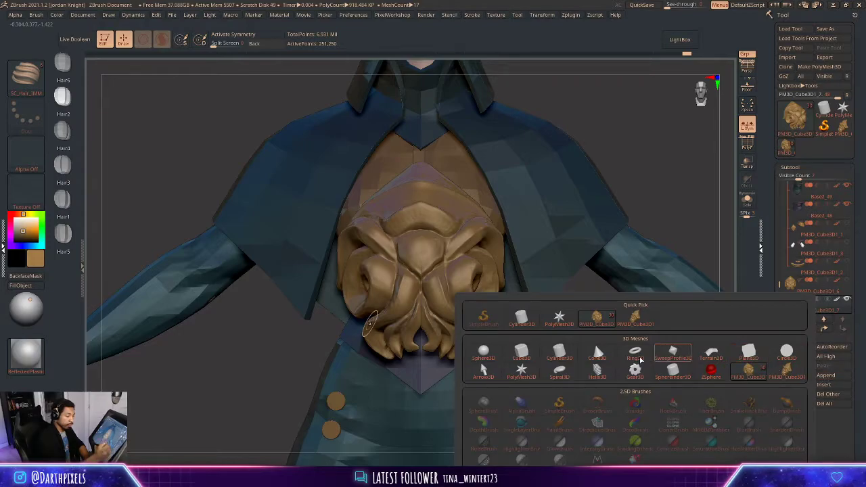
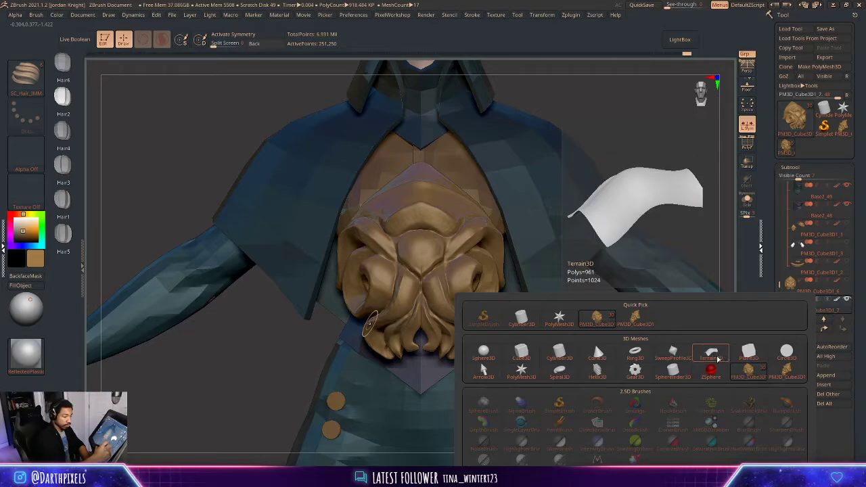
{"action": "left_click", "coordinate": [791, 167]}
{"action": "left_click", "coordinate": [794, 177]}
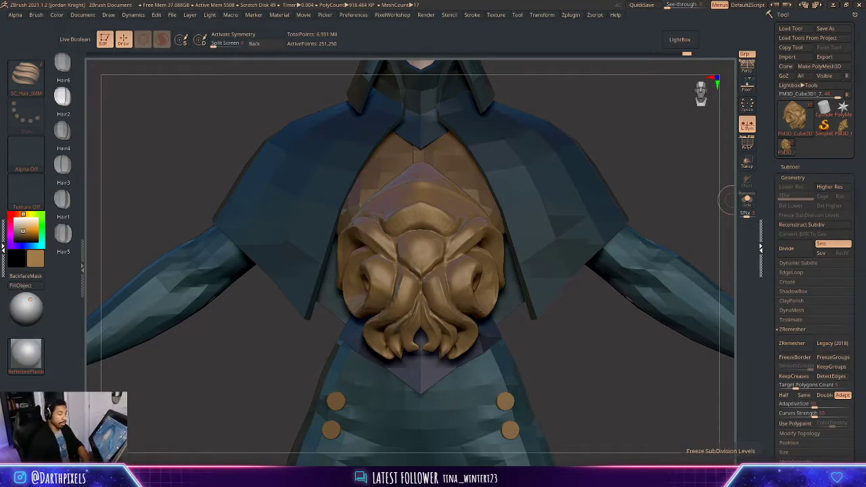
{"action": "left_click", "coordinate": [798, 329]}
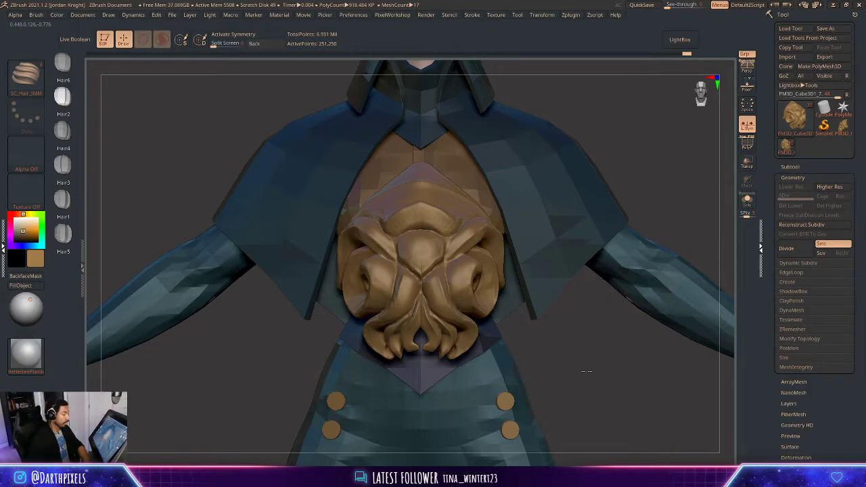
{"action": "left_click_drag", "start_coordinate": [587, 371], "coordinate": [619, 265]}
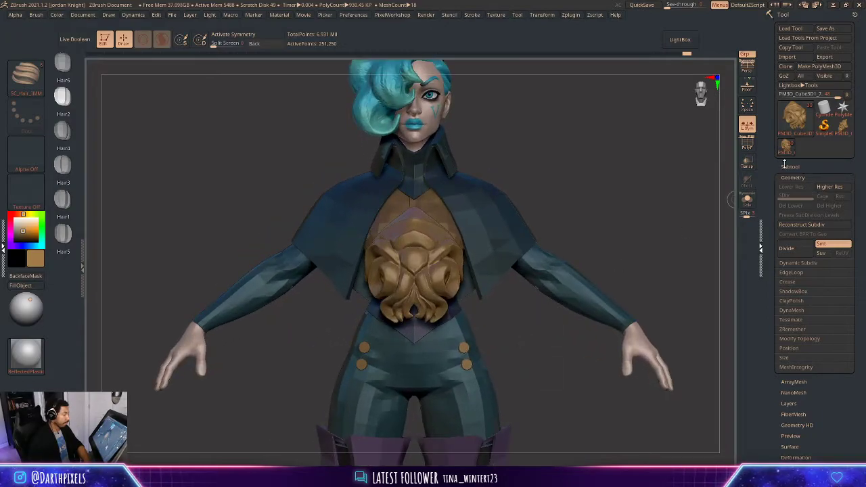
- Switch to the spare ornament tool PM3D_Cube3D1_4, delete its only subtool, and return to the full character tool
{"action": "left_click", "coordinate": [839, 132]}
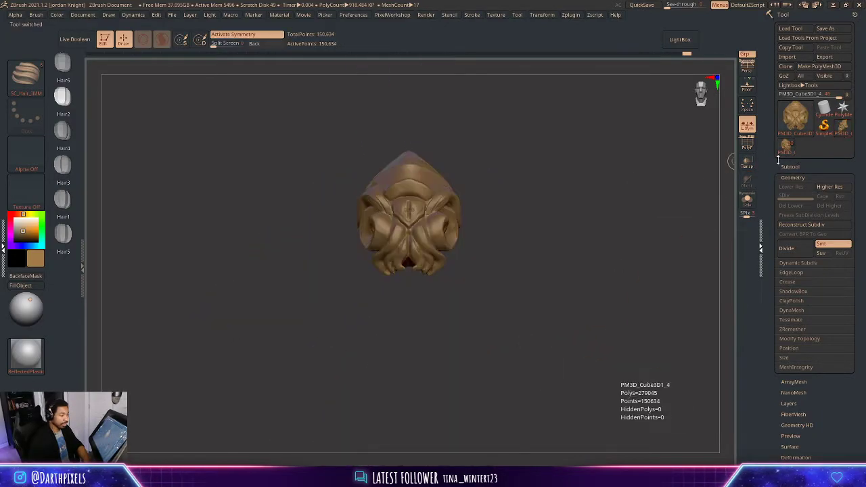
{"action": "left_click", "coordinate": [787, 166]}
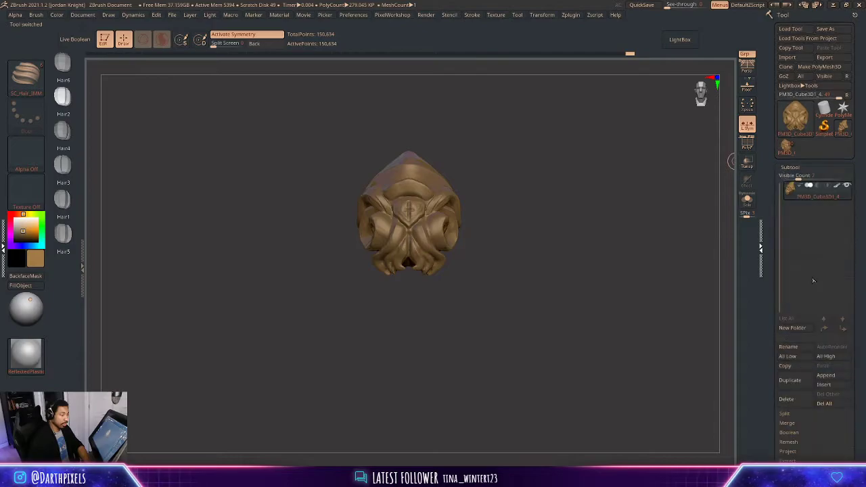
{"action": "left_click", "coordinate": [798, 399]}
{"action": "left_click", "coordinate": [712, 414]}
{"action": "left_click", "coordinate": [842, 128]}
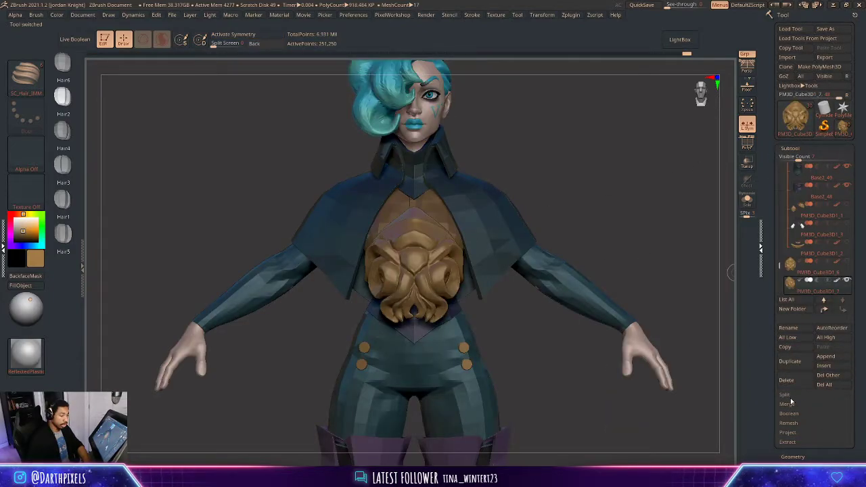
- Make a copy of the chest ornament as its own separate tool and switch to it
{"action": "left_click", "coordinate": [788, 347]}
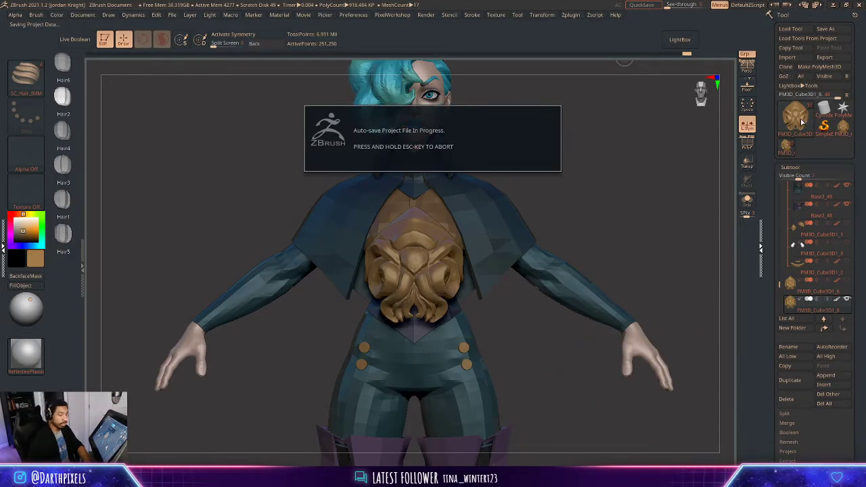
{"action": "left_click", "coordinate": [843, 128]}
{"action": "left_click_drag", "start_coordinate": [540, 179], "coordinate": [575, 188]}
{"action": "key", "text": "shift+f"}
{"action": "key", "text": "shift+f"}
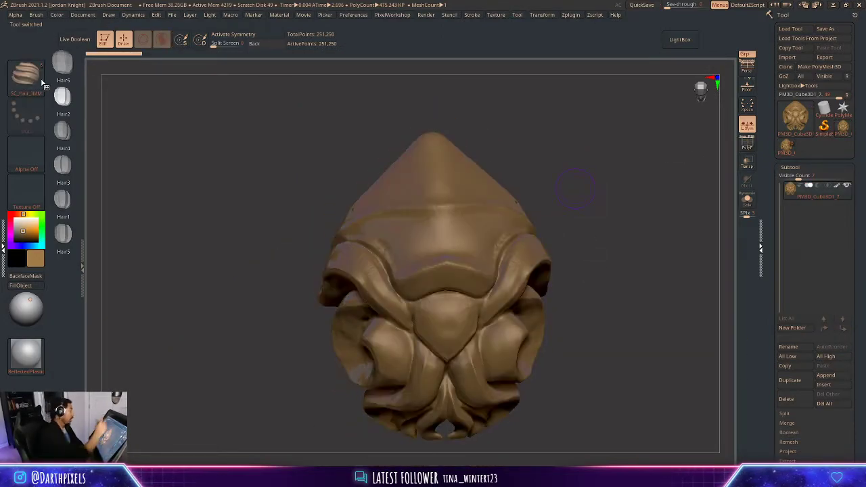
{"action": "key", "text": "b"}
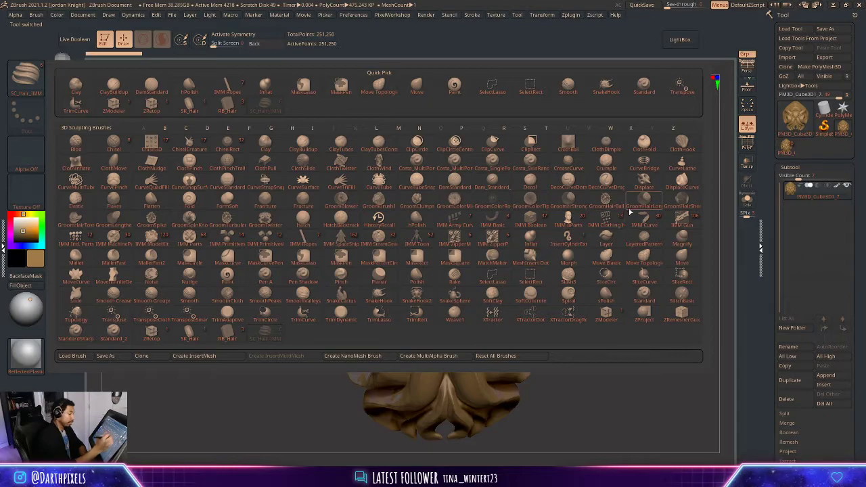
{"action": "mouse_move", "coordinate": [270, 243]}
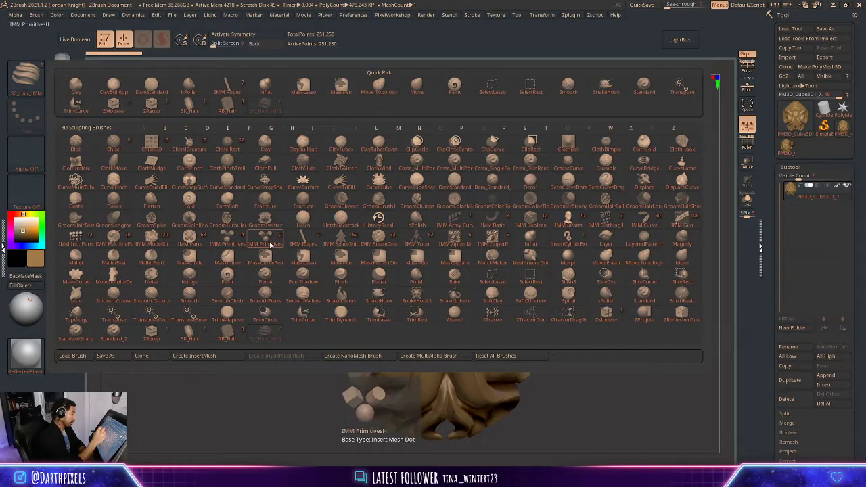
{"action": "left_click", "coordinate": [272, 246]}
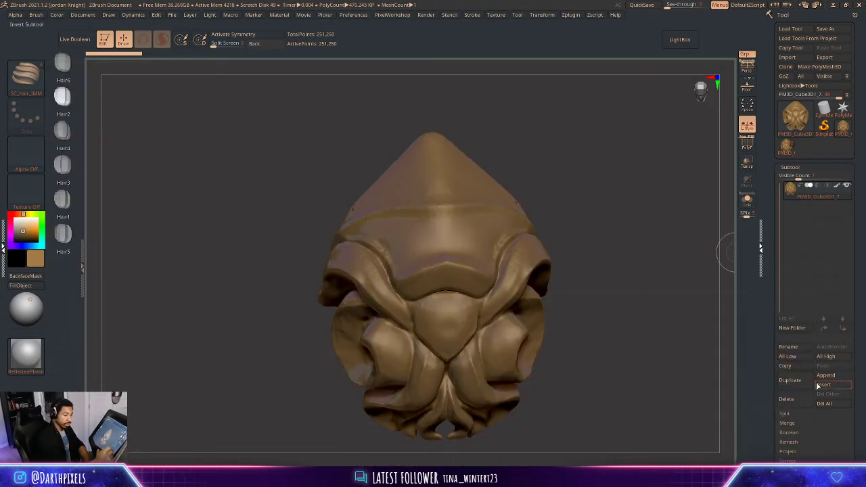
- Append a ZSphere as a new subtool beside the ornament and select it
{"action": "left_click", "coordinate": [825, 376]}
{"action": "left_click", "coordinate": [711, 369]}
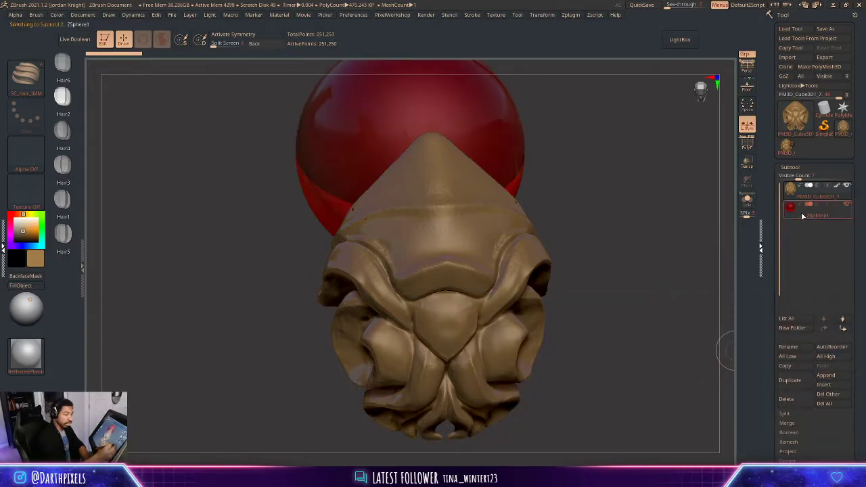
{"action": "key", "text": "w"}
- Turn on Edit Topology for the ZSphere
{"action": "left_click", "coordinate": [797, 166]}
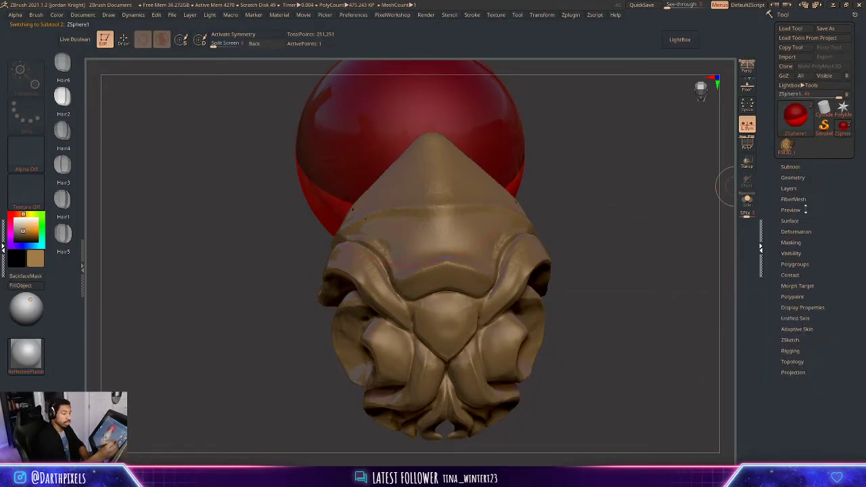
{"action": "left_click_drag", "start_coordinate": [775, 310], "coordinate": [774, 251]}
{"action": "left_click", "coordinate": [794, 301]}
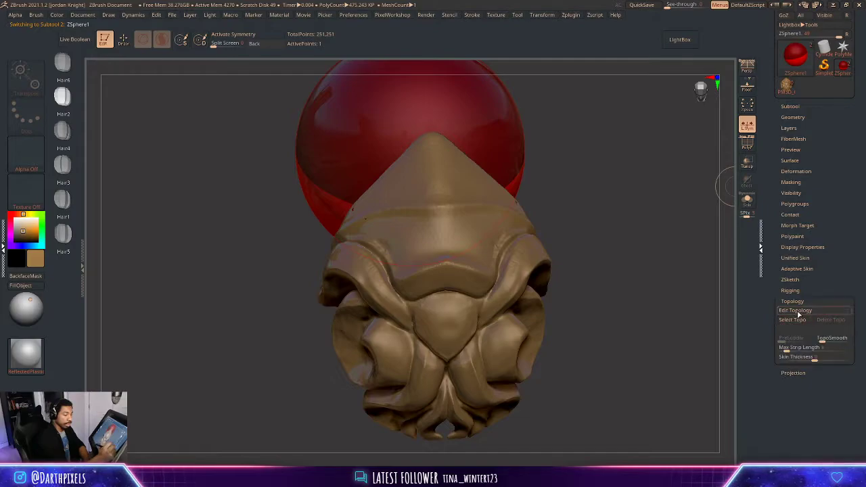
{"action": "left_click", "coordinate": [799, 311]}
- Adjust the draw size for topology drawing, turn on symmetry and switch to Draw mode
{"action": "left_click_drag", "start_coordinate": [612, 247], "coordinate": [609, 222], "text": "alt"}
{"action": "key", "text": "space"}
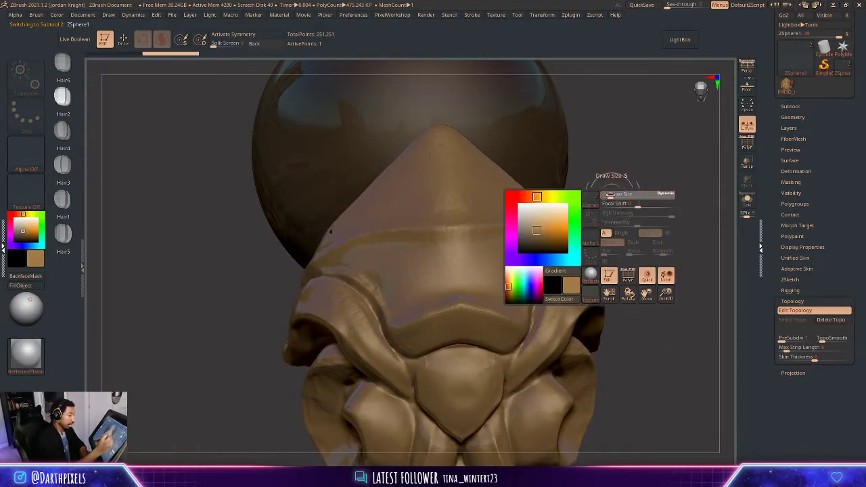
{"action": "left_click_drag", "start_coordinate": [619, 193], "coordinate": [476, 314]}
{"action": "key", "text": "x"}
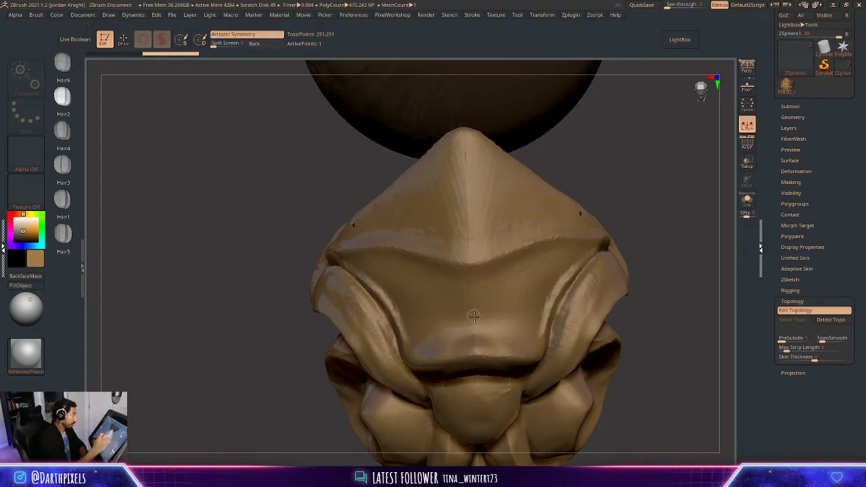
{"action": "key", "text": "q"}
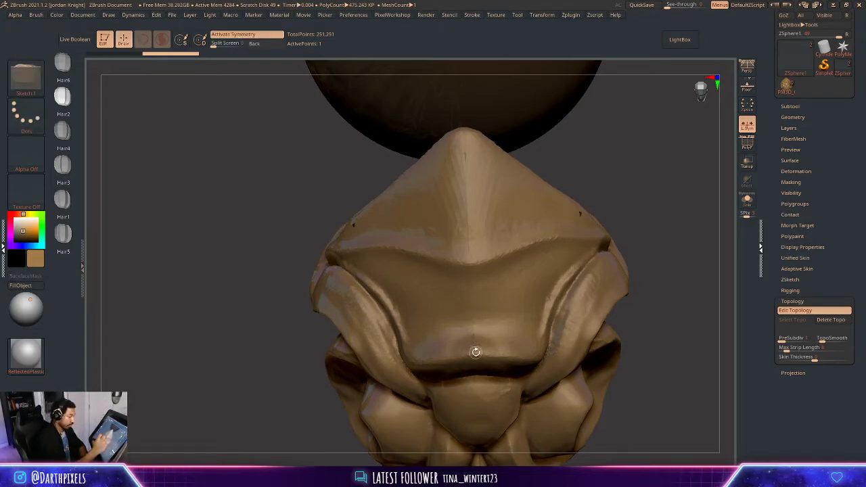
- Draw a chain of topology points along the ornament's centerline, from the lower front lip up to the peak
{"action": "left_click", "coordinate": [473, 320]}
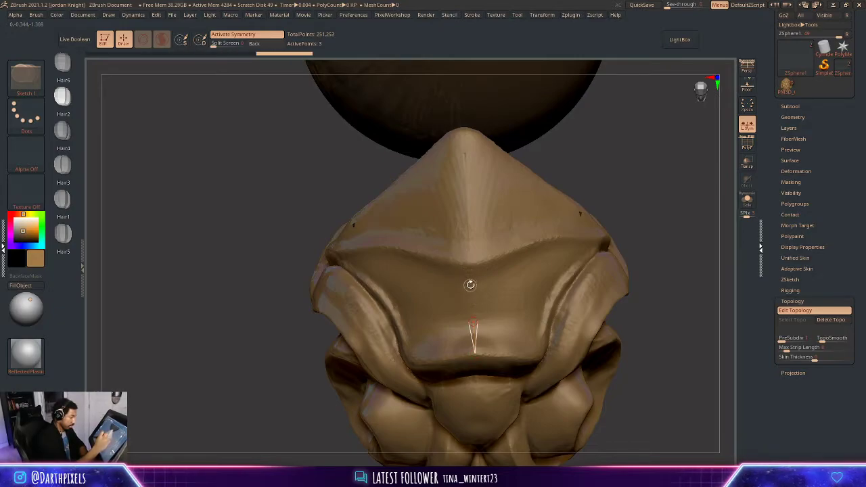
{"action": "left_click", "coordinate": [471, 285]}
{"action": "left_click", "coordinate": [469, 264]}
{"action": "left_click", "coordinate": [469, 241]}
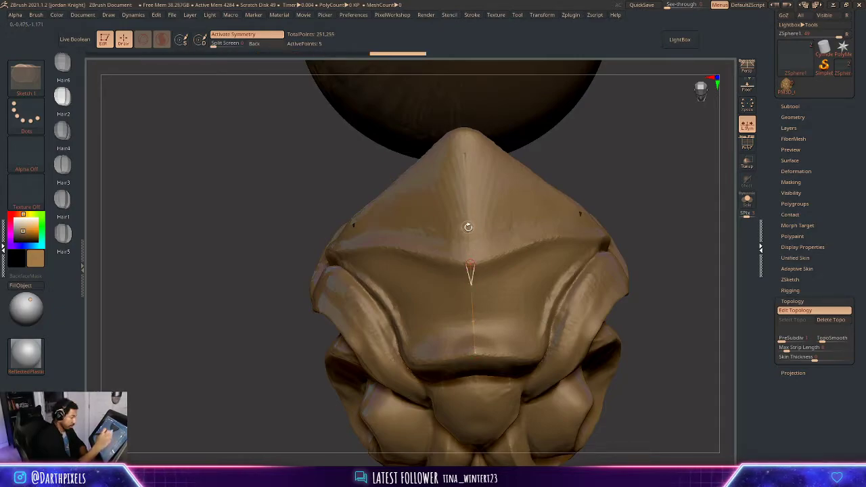
{"action": "left_click", "coordinate": [467, 202]}
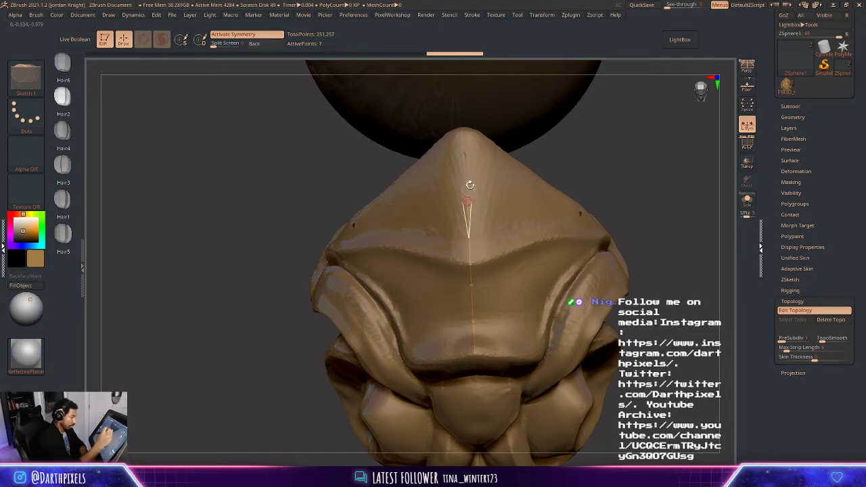
{"action": "left_click", "coordinate": [463, 163]}
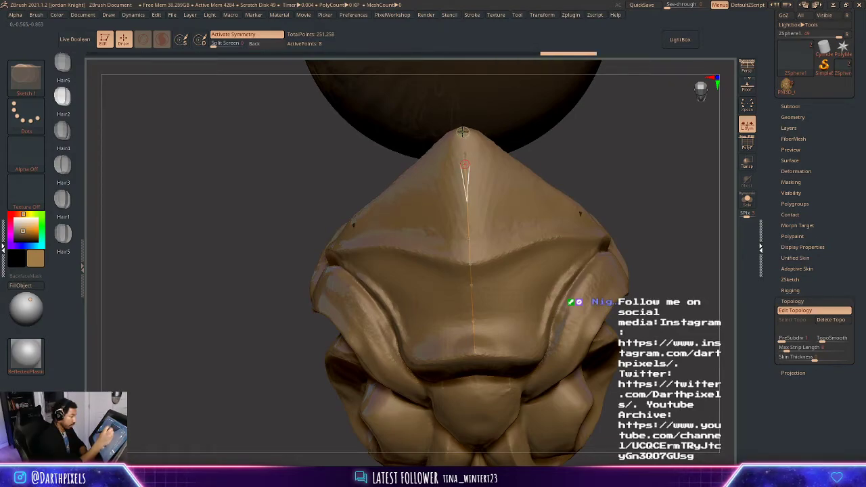
{"action": "left_click", "coordinate": [461, 132]}
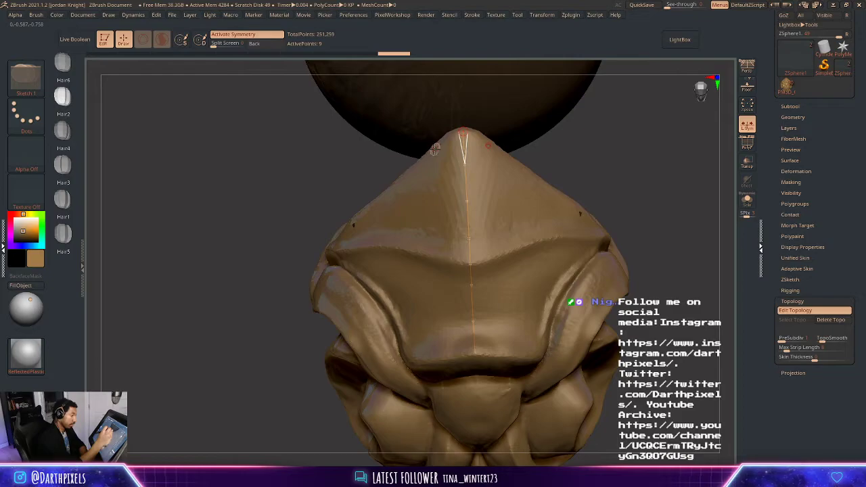
- Build a mirrored column of quads beside the centerline, from the peak down to just below the central crease
{"action": "left_click", "coordinate": [434, 147]}
{"action": "left_click", "coordinate": [437, 173]}
{"action": "left_click", "coordinate": [464, 164]}
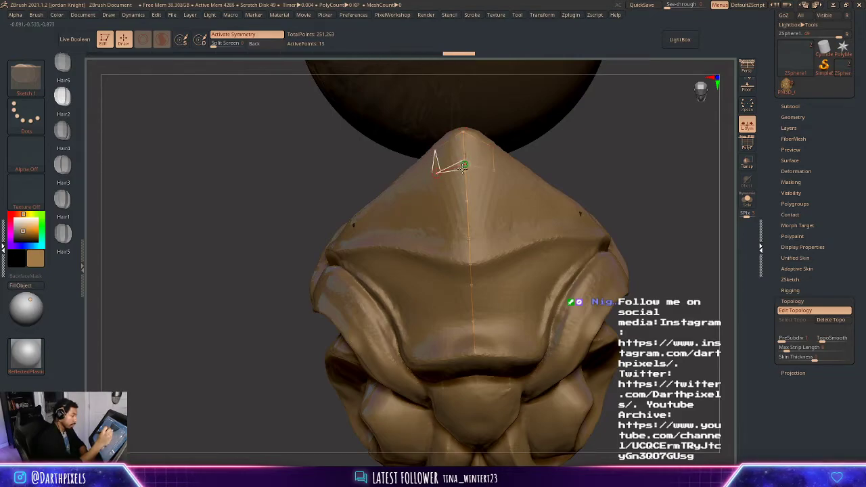
{"action": "left_click", "coordinate": [439, 202]}
{"action": "left_click", "coordinate": [469, 201]}
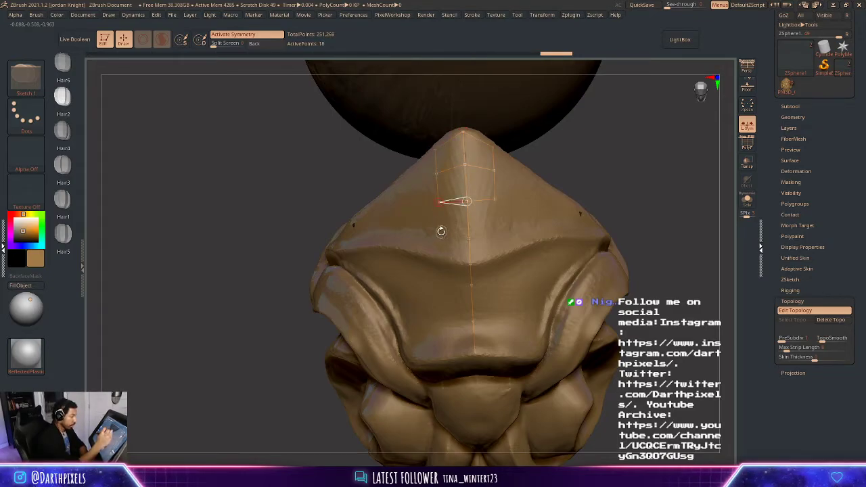
{"action": "left_click", "coordinate": [440, 234]}
{"action": "left_click", "coordinate": [469, 238]}
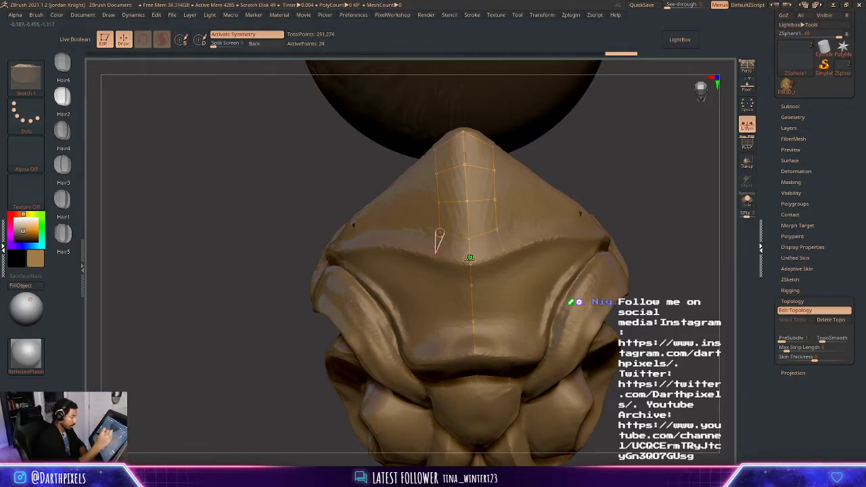
{"action": "left_click", "coordinate": [469, 259]}
{"action": "left_click", "coordinate": [438, 282]}
{"action": "left_click", "coordinate": [472, 285]}
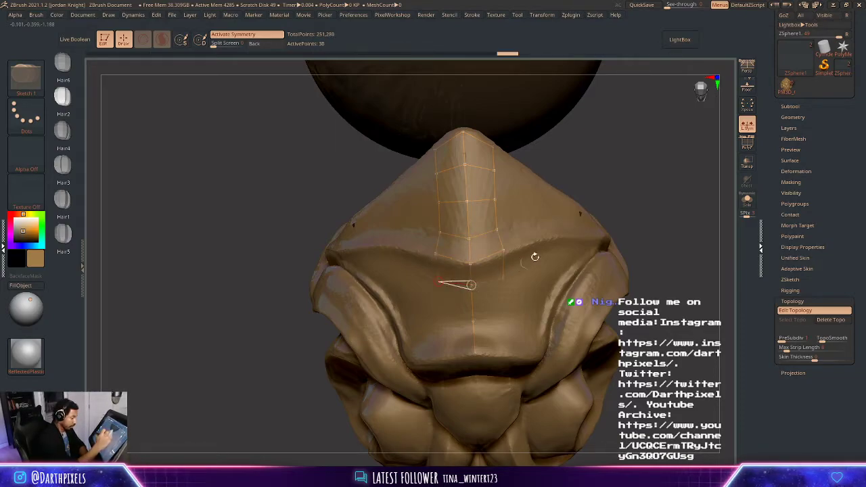
- Extend the mirrored quad columns down the lower panel to the front lip, deleting and replacing one misplaced point
{"action": "left_click_drag", "start_coordinate": [639, 172], "coordinate": [644, 113], "text": "alt"}
{"action": "left_click", "coordinate": [446, 257]}
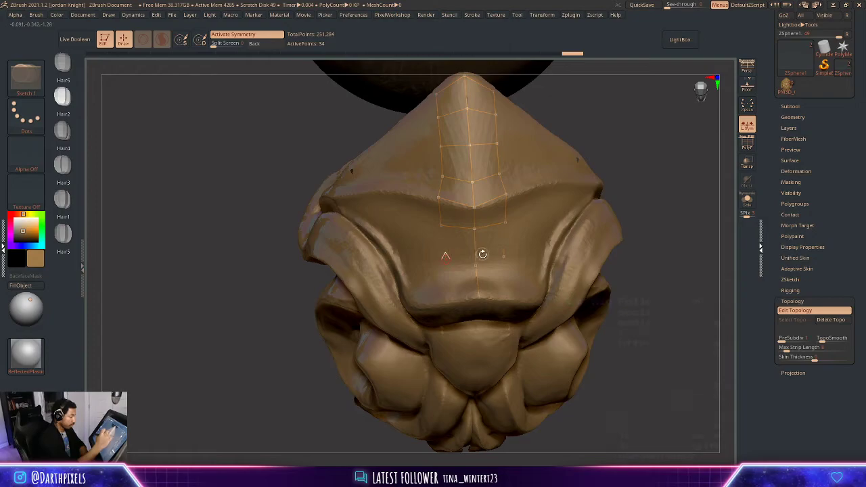
{"action": "left_click", "coordinate": [445, 257], "text": "alt"}
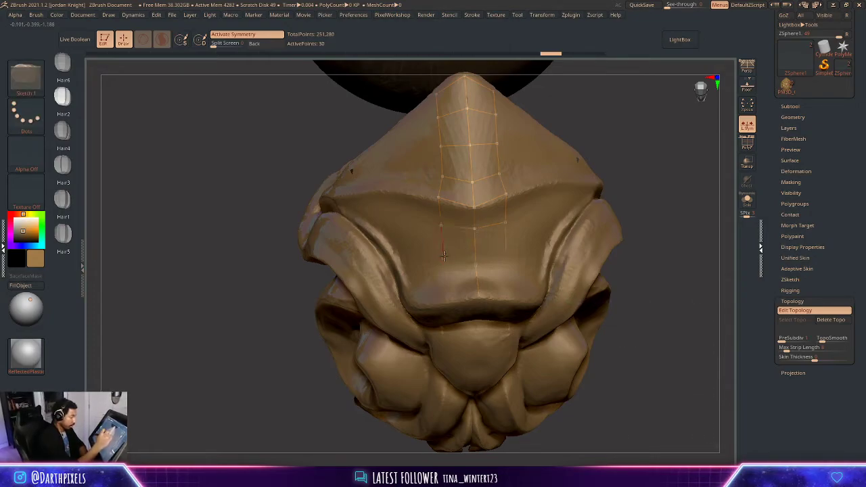
{"action": "left_click", "coordinate": [475, 265]}
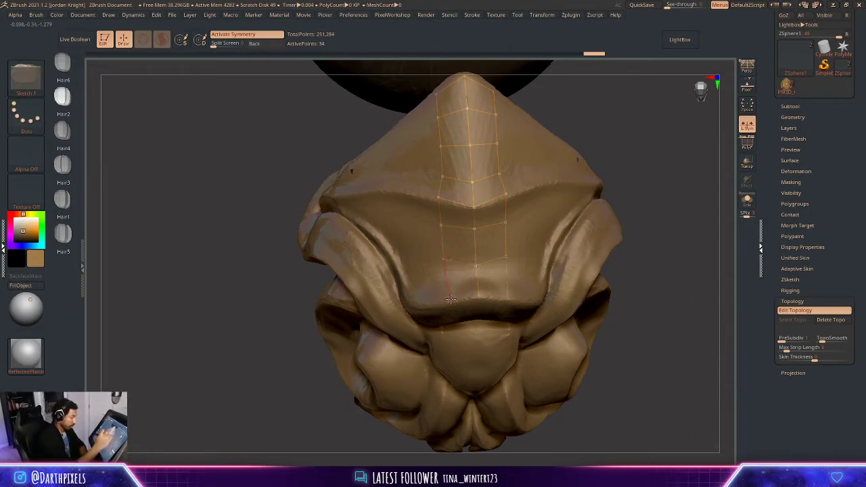
{"action": "left_click", "coordinate": [450, 300]}
- Add two more mirrored quads outward along the front lip to the lower panel's side corners
{"action": "left_click_drag", "start_coordinate": [656, 148], "coordinate": [575, 169]}
{"action": "left_click", "coordinate": [424, 307]}
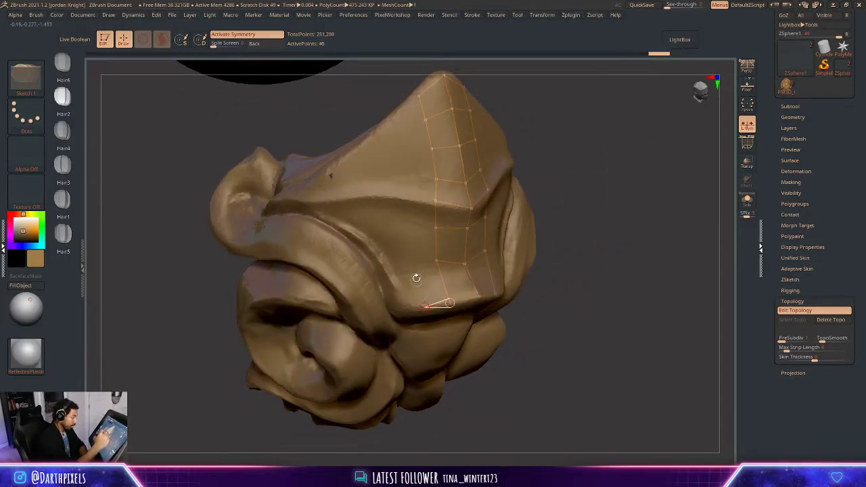
{"action": "left_click", "coordinate": [415, 278]}
{"action": "left_click", "coordinate": [437, 261]}
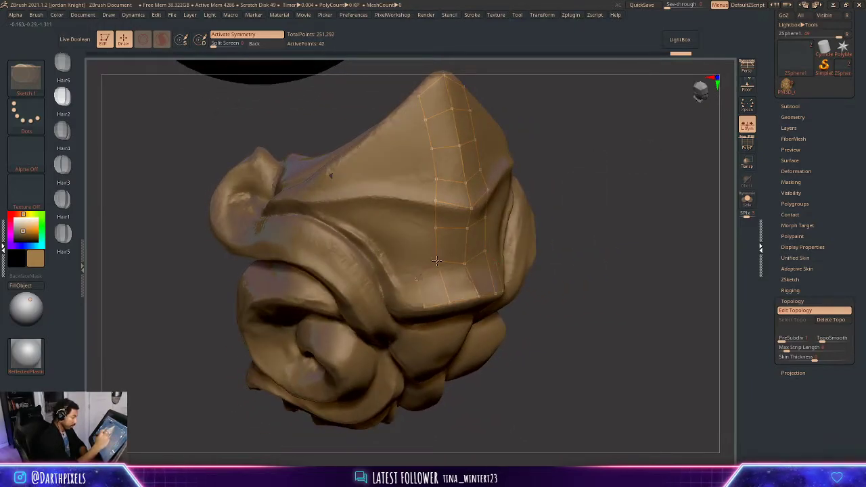
{"action": "left_click", "coordinate": [393, 281]}
{"action": "left_click", "coordinate": [401, 308]}
{"action": "left_click", "coordinate": [425, 308]}
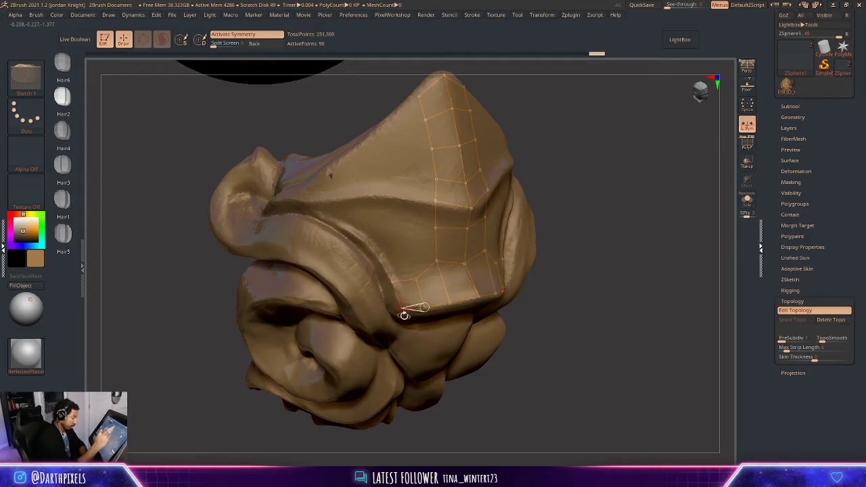
- Move the topology points above the front lip and below the central crease to even out the quad rows
{"action": "left_click_drag", "start_coordinate": [601, 178], "coordinate": [578, 139]}
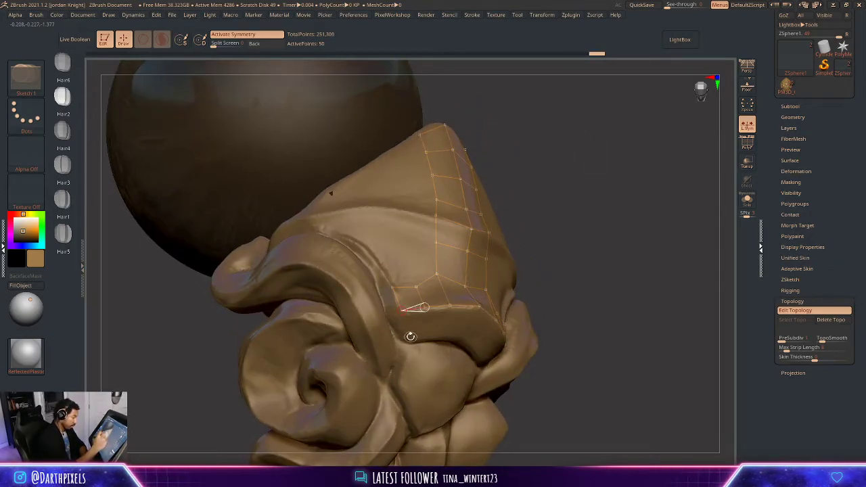
{"action": "left_click_drag", "start_coordinate": [589, 239], "coordinate": [437, 211]}
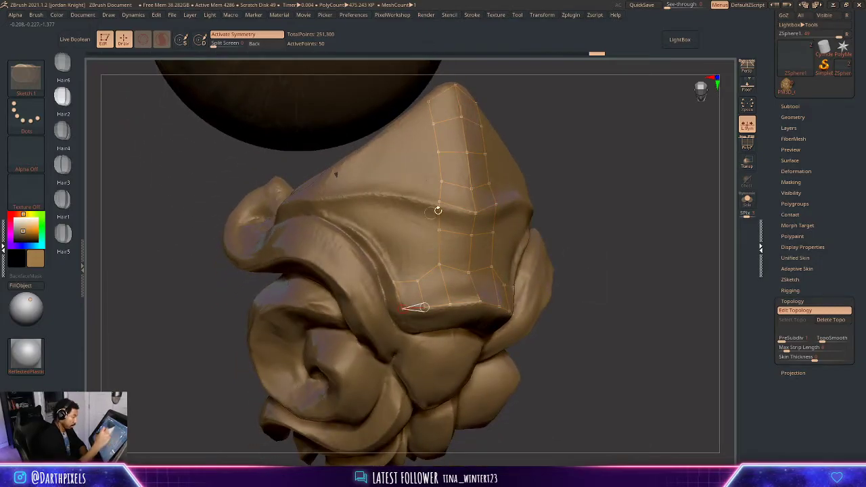
{"action": "left_click_drag", "start_coordinate": [579, 165], "coordinate": [605, 151]}
{"action": "key", "text": "w"}
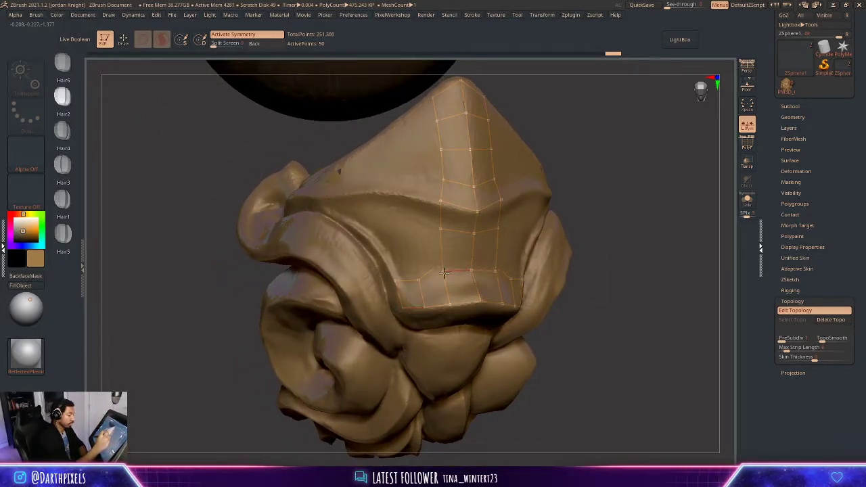
{"action": "left_click_drag", "start_coordinate": [602, 182], "coordinate": [598, 211]}
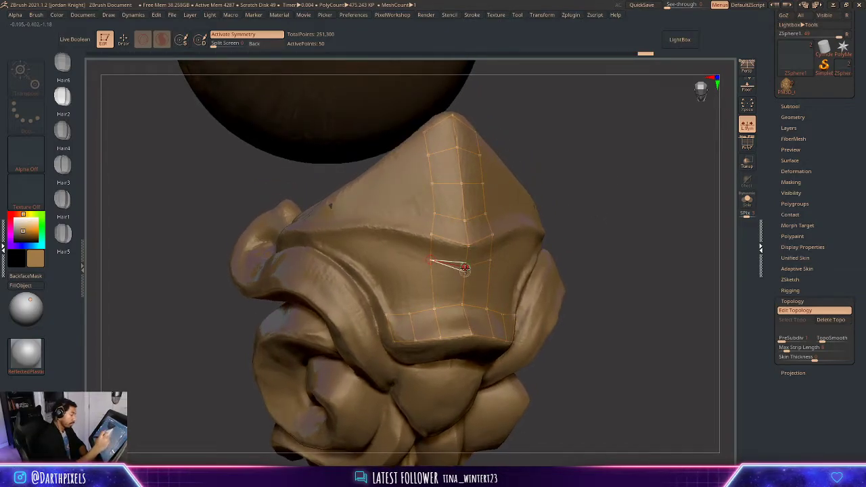
{"action": "left_click_drag", "start_coordinate": [465, 268], "coordinate": [466, 258]}
{"action": "left_click_drag", "start_coordinate": [586, 185], "coordinate": [550, 189]}
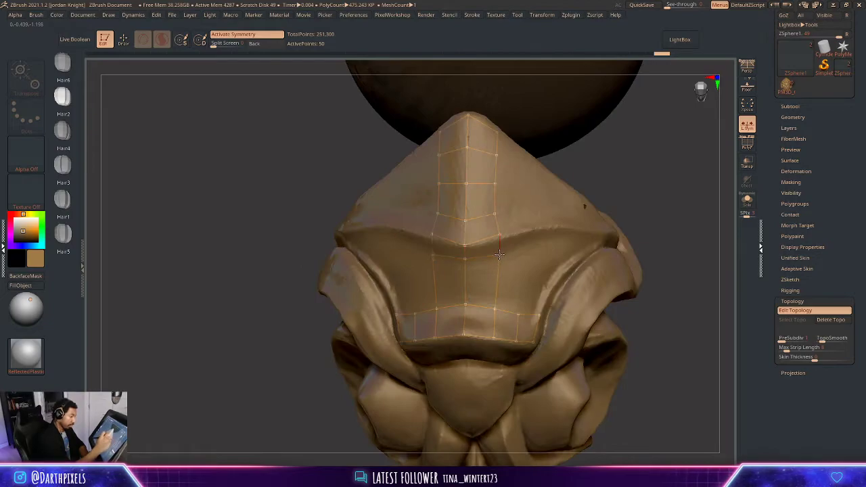
{"action": "left_click_drag", "start_coordinate": [500, 255], "coordinate": [465, 263]}
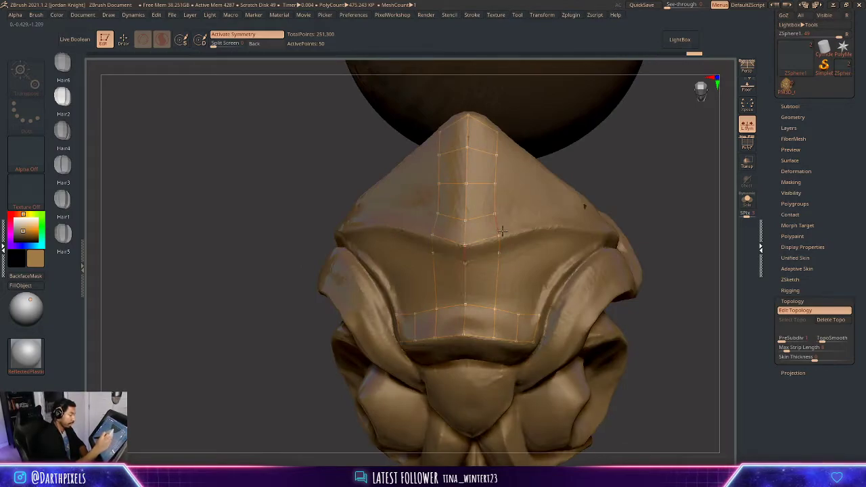
- Try to insert a horizontal row of edges across the tall central quads of the lower panel
{"action": "left_click_drag", "start_coordinate": [657, 180], "coordinate": [622, 171]}
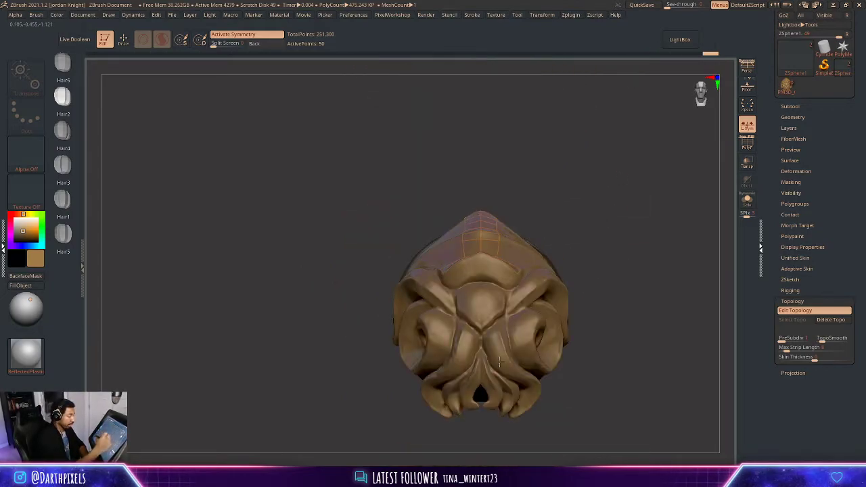
{"action": "left_click_drag", "start_coordinate": [568, 204], "coordinate": [476, 316]}
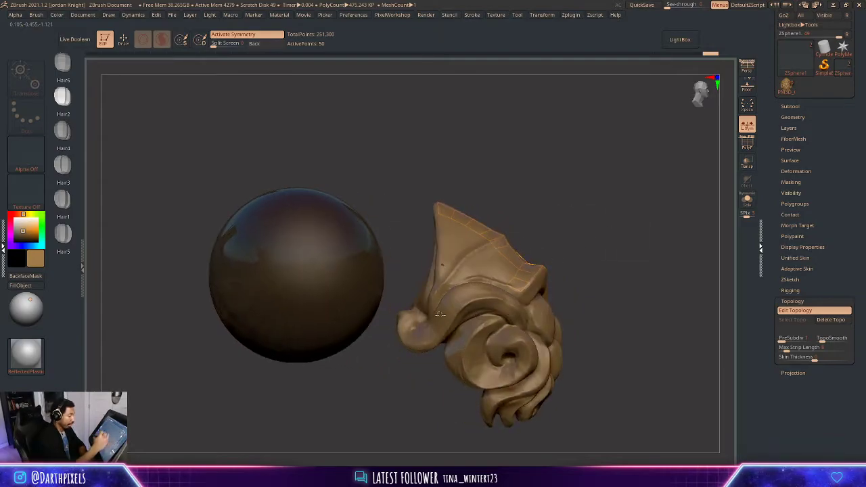
{"action": "left_click_drag", "start_coordinate": [565, 203], "coordinate": [489, 245]}
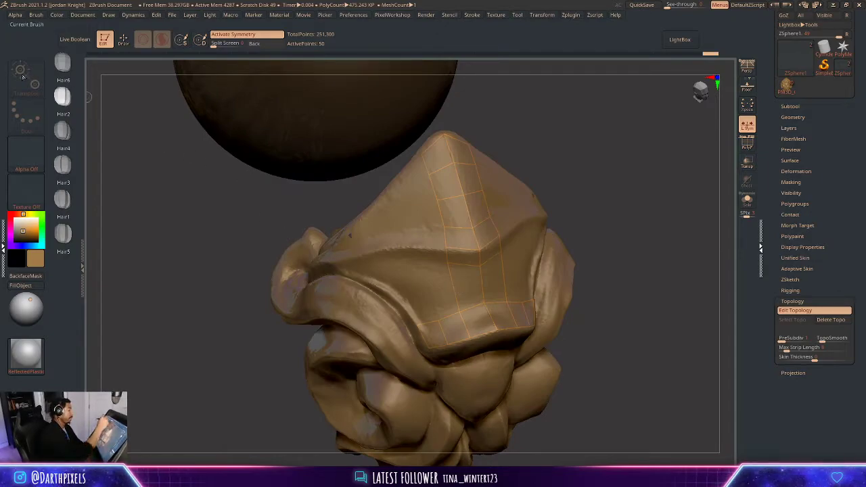
{"action": "key", "text": "q"}
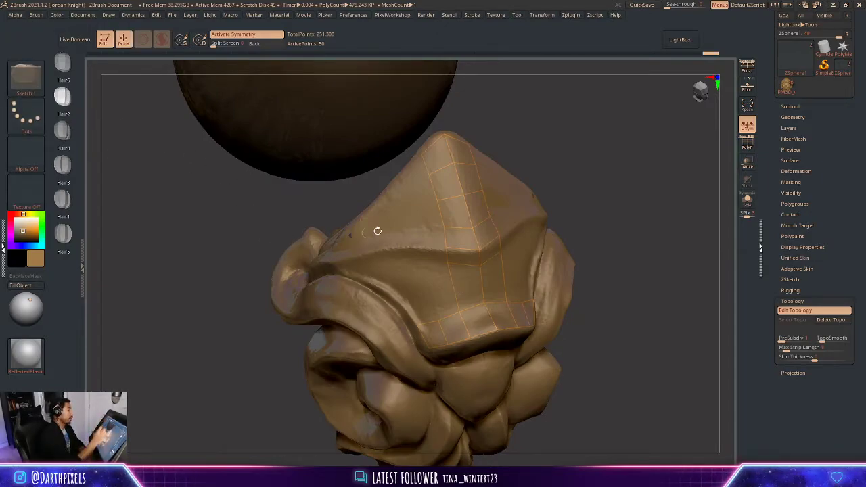
{"action": "left_click", "coordinate": [457, 289]}
{"action": "left_click", "coordinate": [480, 268]}
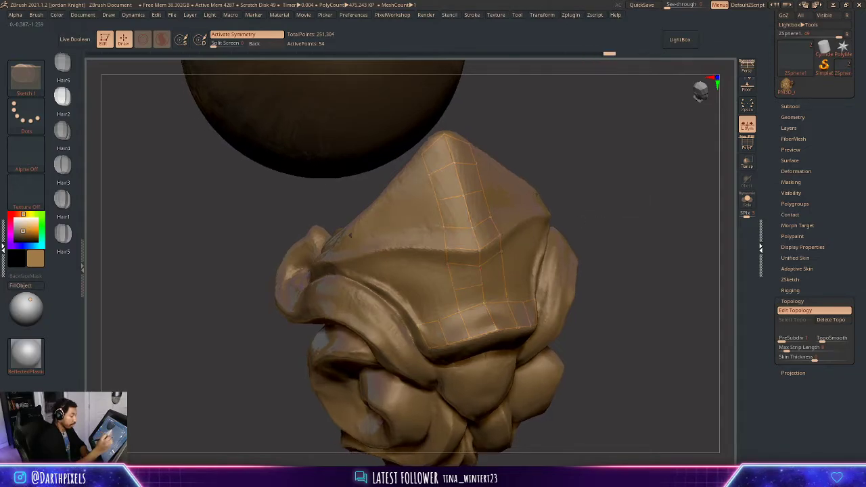
{"action": "left_click_drag", "start_coordinate": [569, 227], "coordinate": [504, 237]}
{"action": "key", "text": "x"}
{"action": "key", "text": "ctrl+z"}
{"action": "key", "text": "ctrl+z"}
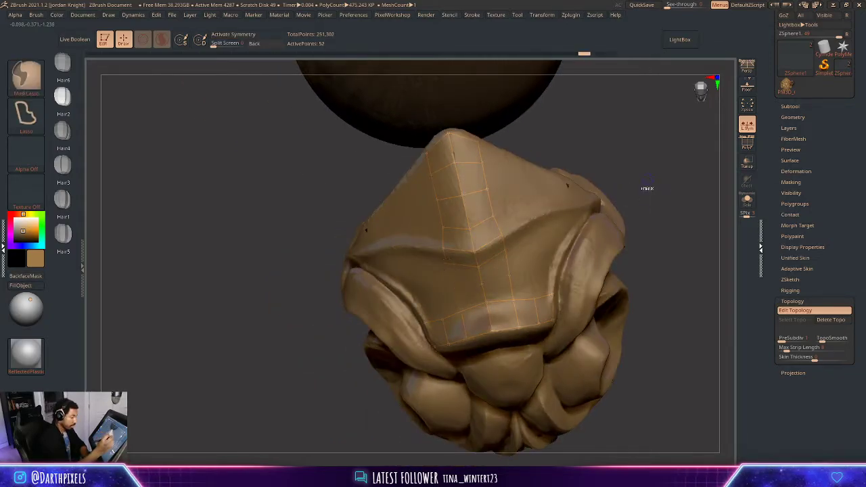
- Retry splitting the lower panel's tall central quads with symmetry on, undo the attempt and turn symmetry off
{"action": "left_click_drag", "start_coordinate": [648, 178], "coordinate": [629, 209]}
{"action": "key", "text": "shift+f"}
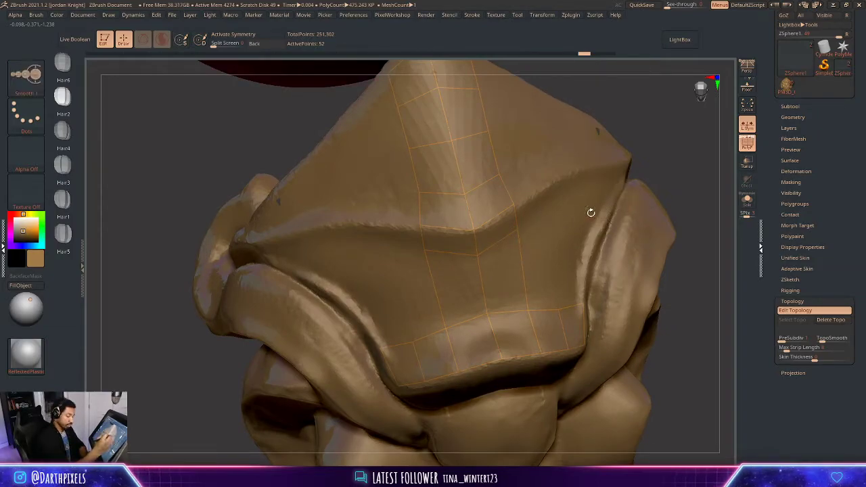
{"action": "key", "text": "shift+f"}
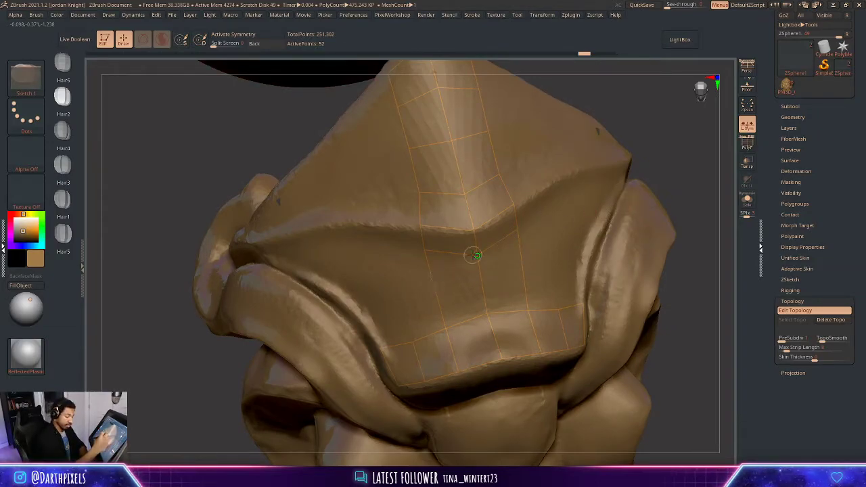
{"action": "key", "text": "x"}
{"action": "left_click", "coordinate": [435, 288]}
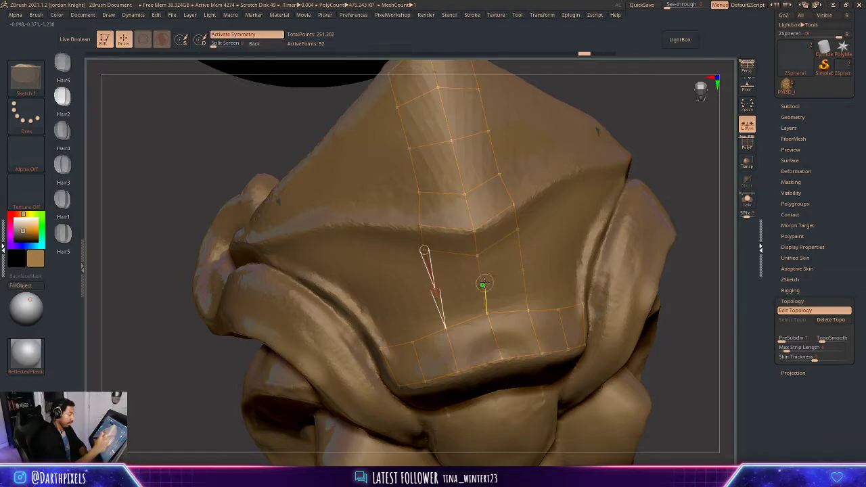
{"action": "key", "text": "ctrl+z"}
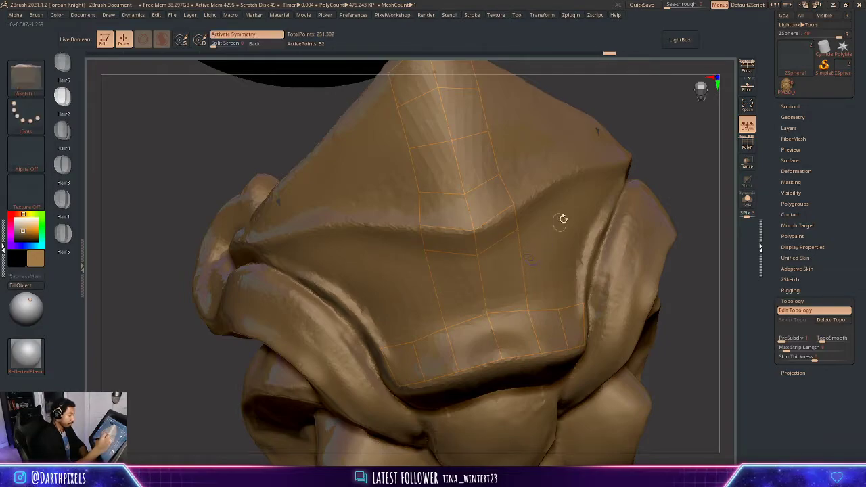
{"action": "key", "text": "x"}
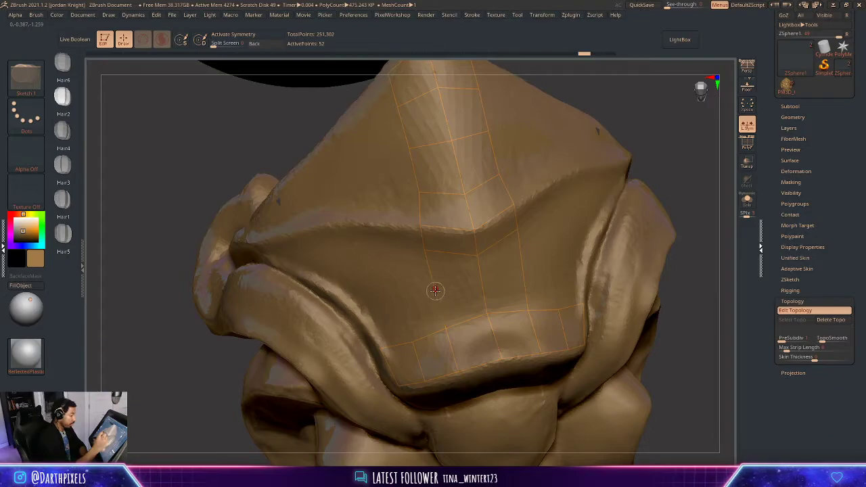
- Split the lower panel's tall central quads with one horizontal row of three topology points
{"action": "left_click", "coordinate": [435, 290]}
{"action": "left_click", "coordinate": [481, 285]}
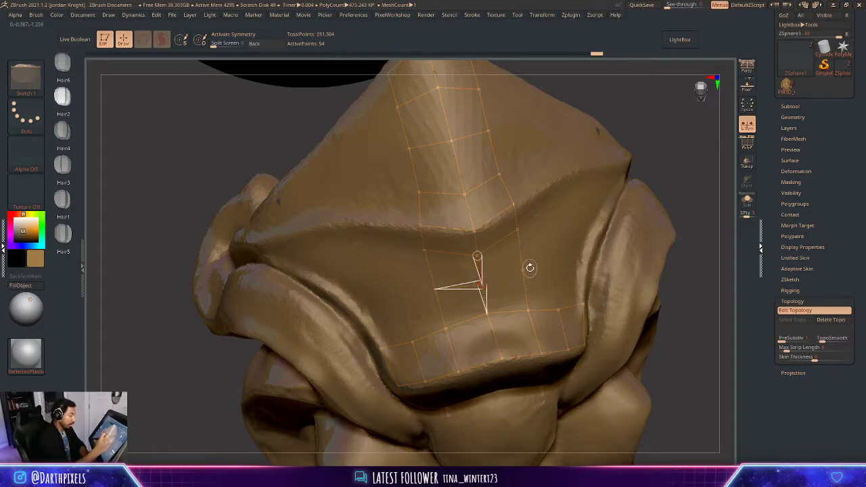
{"action": "left_click", "coordinate": [530, 267]}
- Turn symmetry on and shift the central strip's points down toward the crease to even out the quad rows
{"action": "mouse_move", "coordinate": [663, 149]}
{"action": "left_mouse_down"}
{"action": "mouse_move", "coordinate": [620, 165]}
{"action": "mouse_move", "coordinate": [602, 261]}
{"action": "left_mouse_up"}
{"action": "key", "text": "w"}
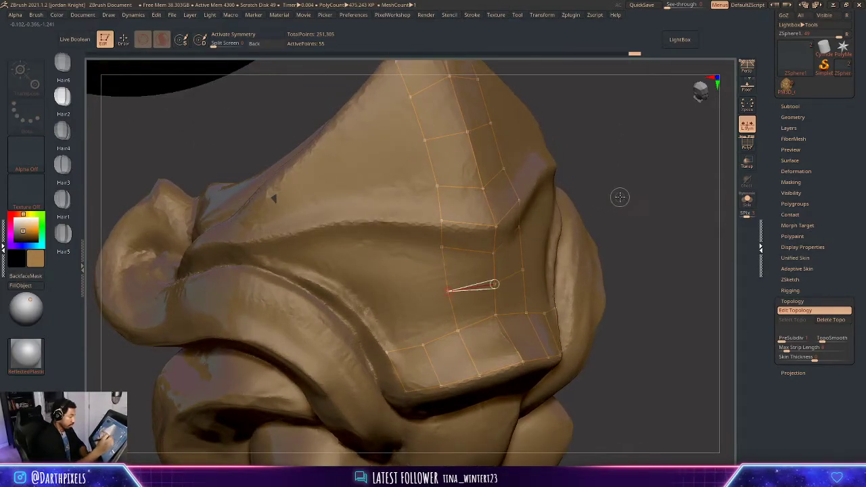
{"action": "left_click_drag", "start_coordinate": [619, 196], "coordinate": [602, 182], "text": "alt"}
{"action": "key", "text": "x"}
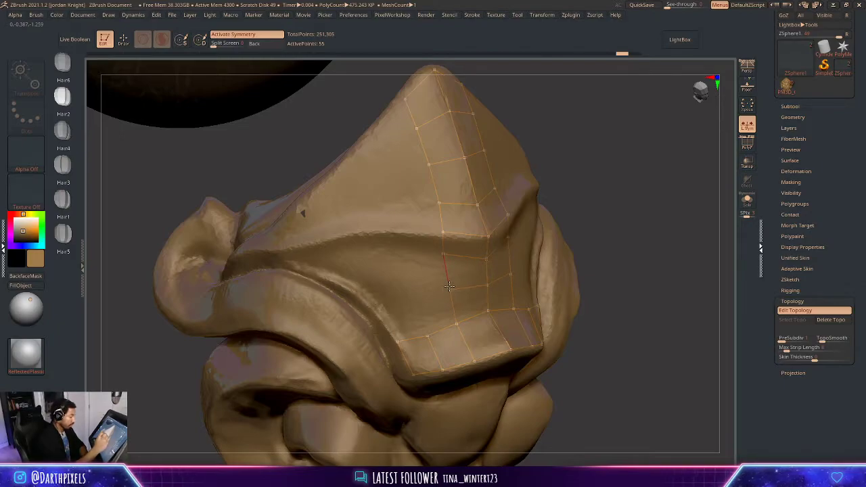
{"action": "left_click", "coordinate": [449, 286]}
{"action": "left_click_drag", "start_coordinate": [561, 155], "coordinate": [529, 167]}
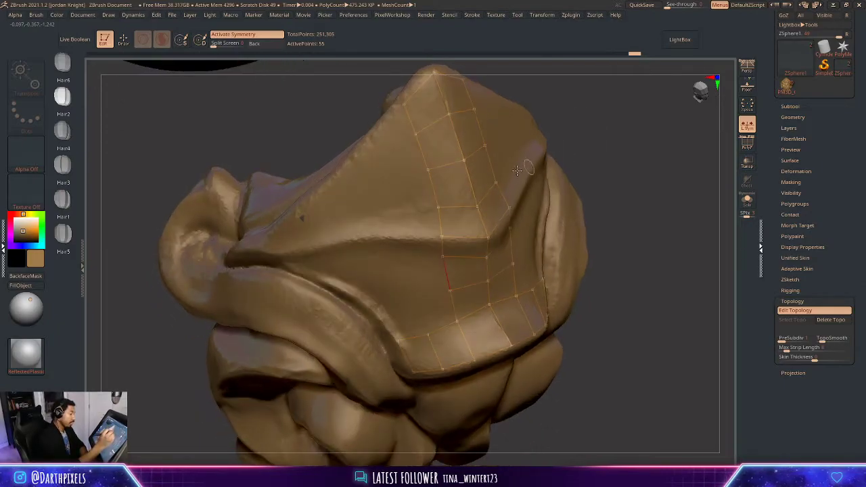
{"action": "left_click_drag", "start_coordinate": [477, 206], "coordinate": [481, 219]}
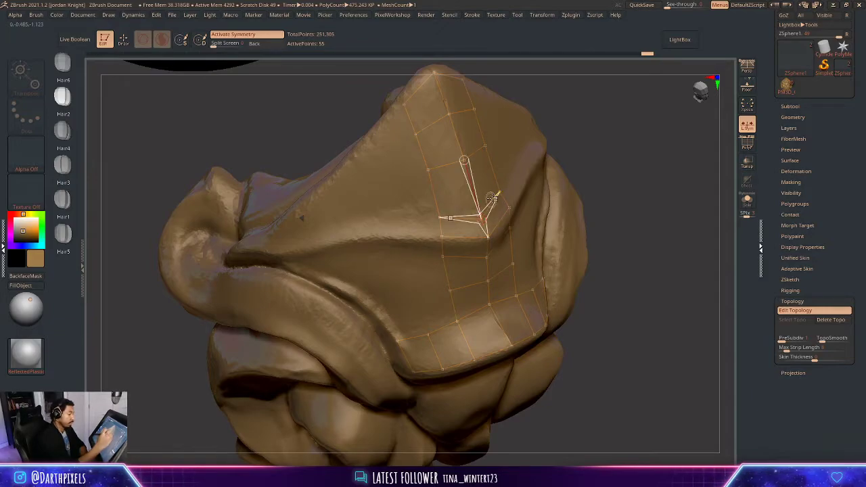
{"action": "left_click_drag", "start_coordinate": [500, 191], "coordinate": [501, 196]}
{"action": "left_click", "coordinate": [490, 153]}
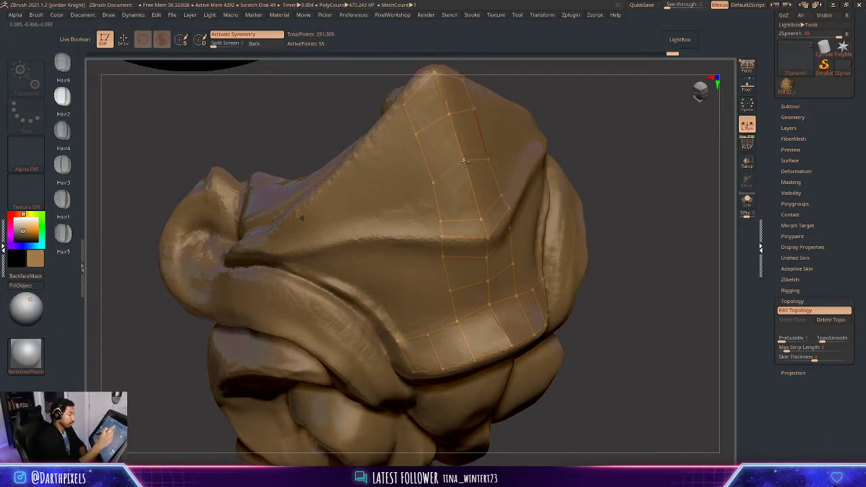
{"action": "left_click_drag", "start_coordinate": [467, 169], "coordinate": [468, 174]}
{"action": "key", "text": "q"}
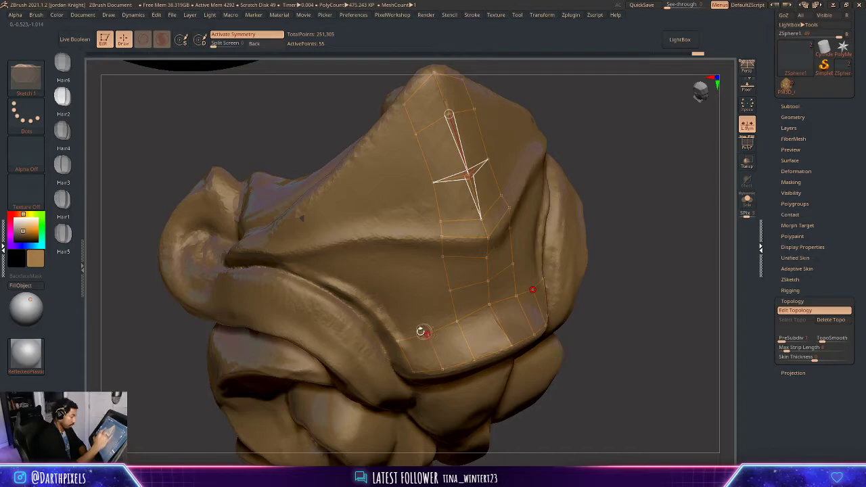
{"action": "left_click", "coordinate": [395, 340]}
{"action": "left_click", "coordinate": [377, 311]}
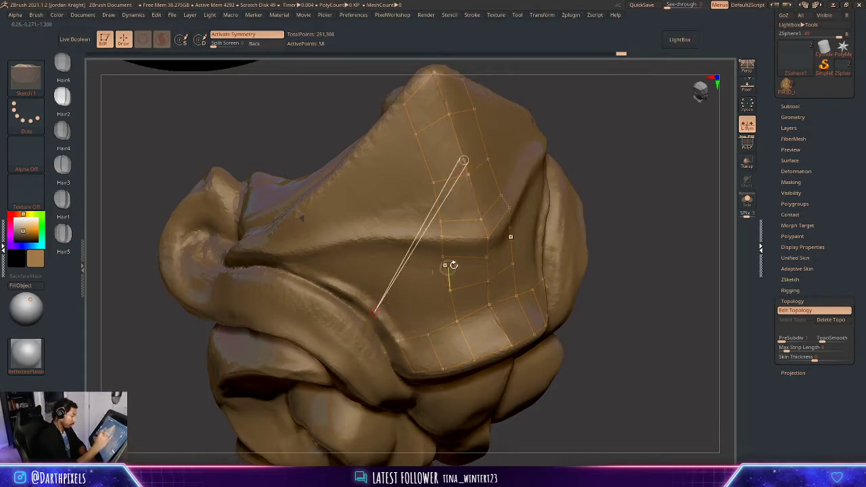
{"action": "key", "text": "ctrl+z"}
{"action": "key", "text": "ctrl+z"}
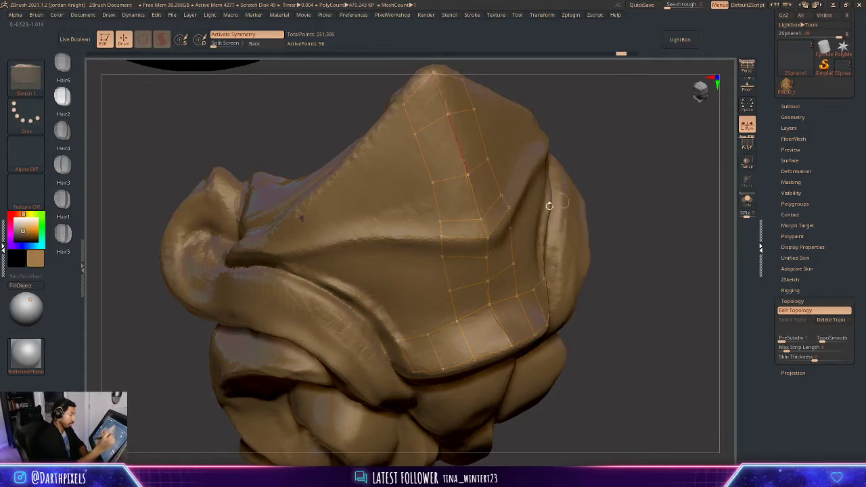
- Add a mirrored column of quads beside the lower panel's central strip, from the front lip's outer corner up to the crease
{"action": "left_click", "coordinate": [397, 340]}
{"action": "left_click", "coordinate": [376, 312]}
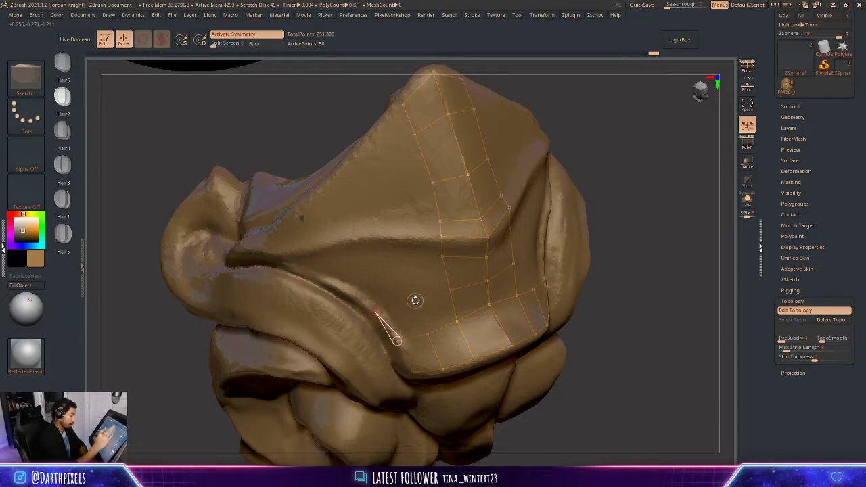
{"action": "left_click", "coordinate": [416, 302]}
{"action": "left_click", "coordinate": [428, 332]}
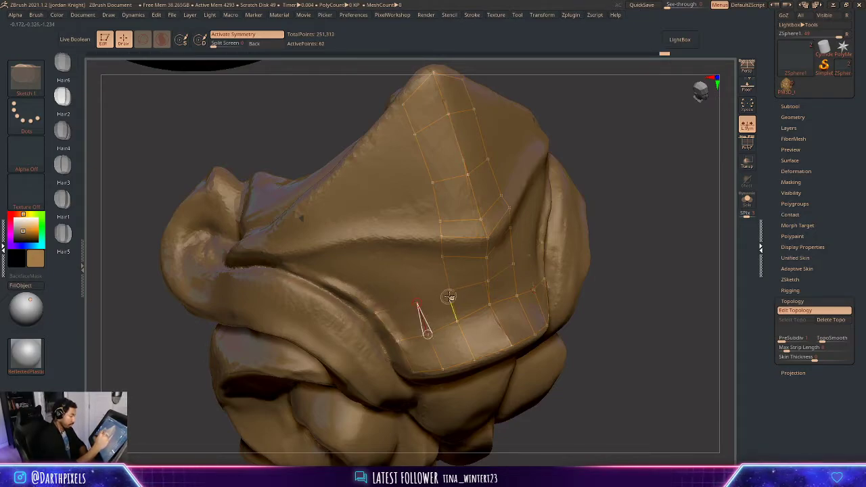
{"action": "left_click", "coordinate": [450, 291]}
{"action": "left_click", "coordinate": [404, 260]}
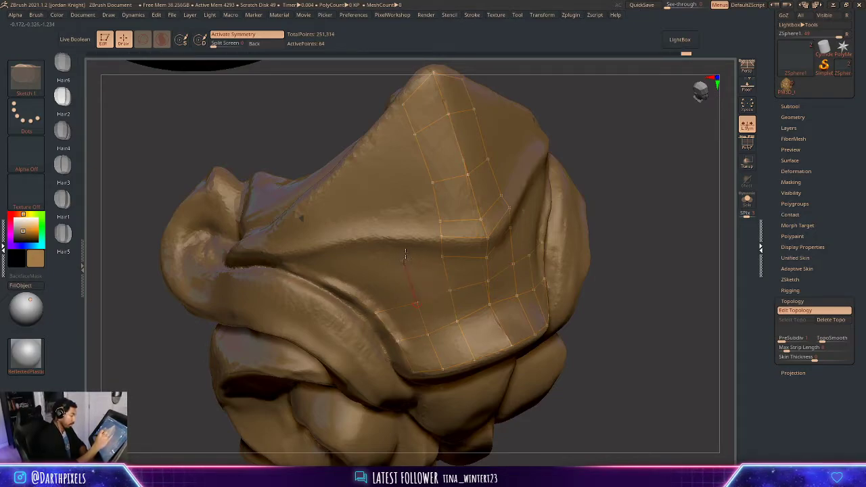
{"action": "left_click", "coordinate": [442, 256]}
{"action": "left_click", "coordinate": [396, 239]}
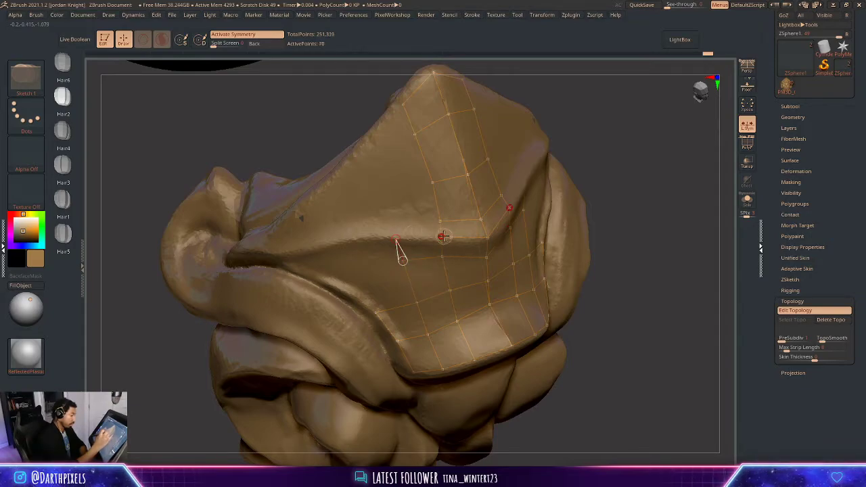
{"action": "left_click", "coordinate": [441, 236]}
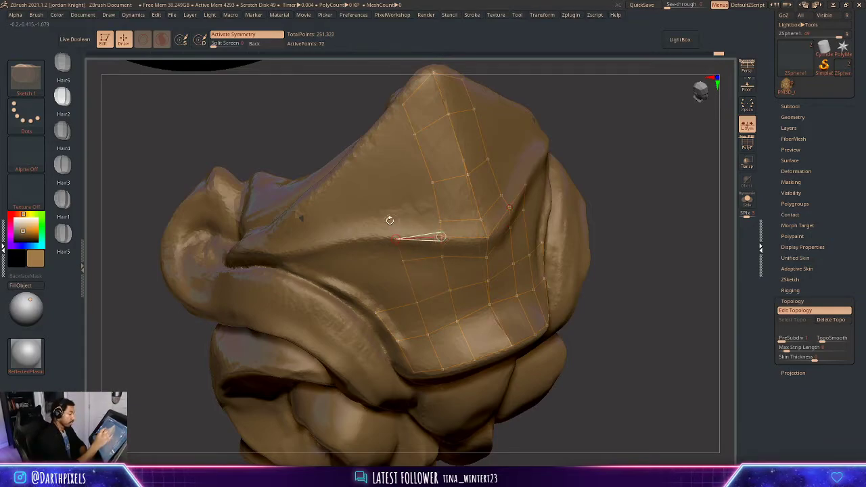
- Continue the mirrored quad column above the crease, across the upper panel to its back edge
{"action": "left_click", "coordinate": [391, 224]}
{"action": "left_click", "coordinate": [440, 221]}
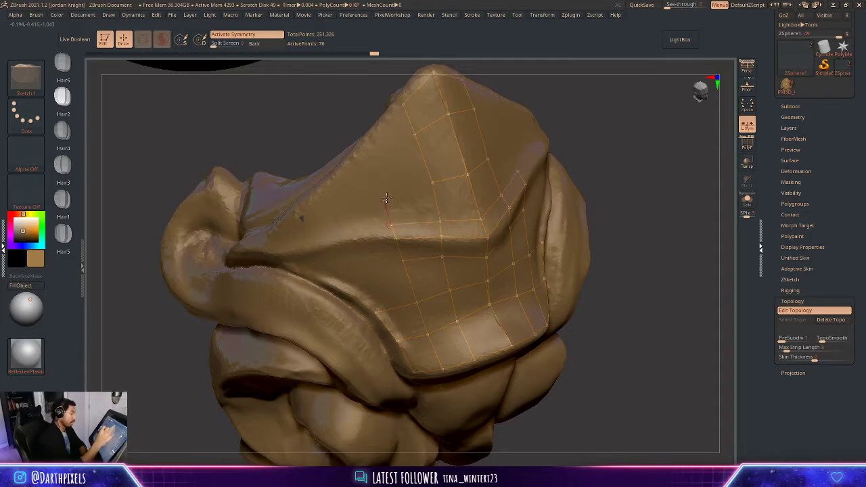
{"action": "left_click", "coordinate": [383, 200]}
{"action": "left_click", "coordinate": [374, 167]}
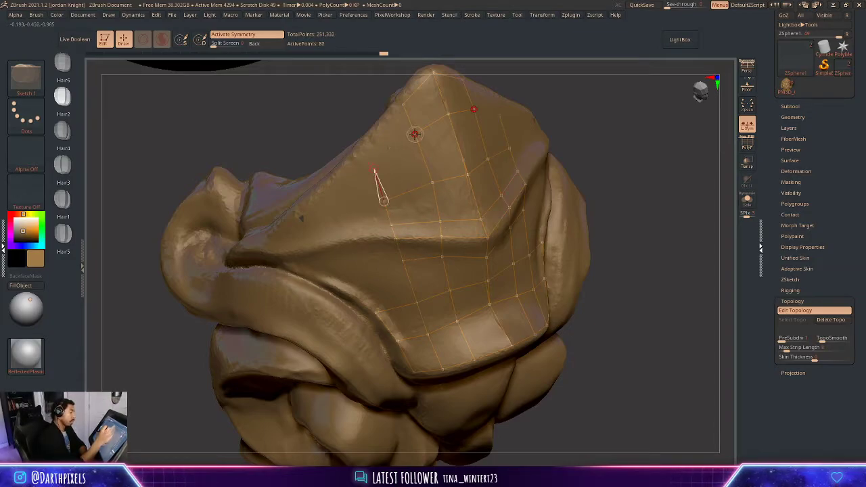
{"action": "left_click", "coordinate": [414, 133]}
{"action": "left_click", "coordinate": [356, 154]}
{"action": "left_click", "coordinate": [403, 105]}
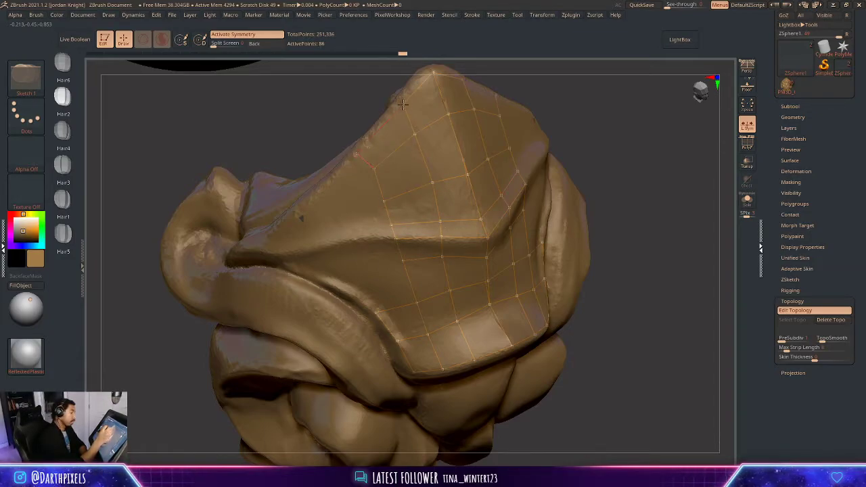
- Add a second mirrored column of quads outward across the upper panel, from its back edge to the crease
{"action": "left_click", "coordinate": [320, 193]}
{"action": "left_click", "coordinate": [328, 205]}
{"action": "left_click", "coordinate": [373, 170]}
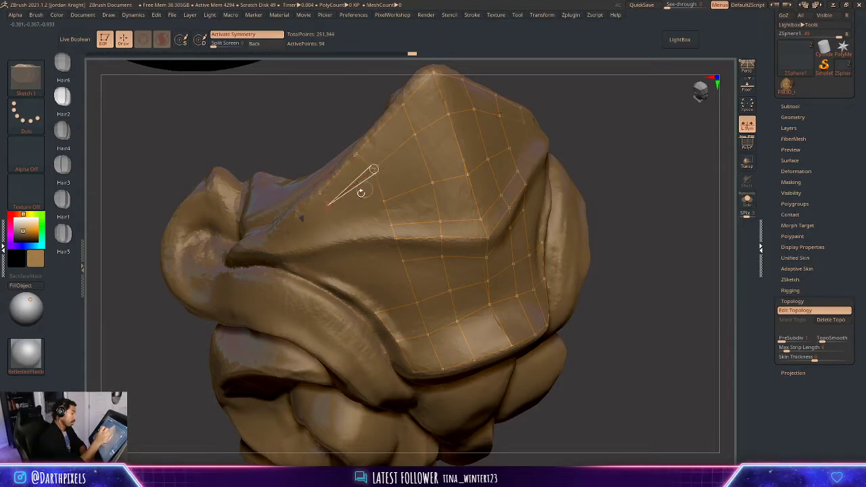
{"action": "left_click", "coordinate": [337, 219]}
{"action": "left_click", "coordinate": [384, 201]}
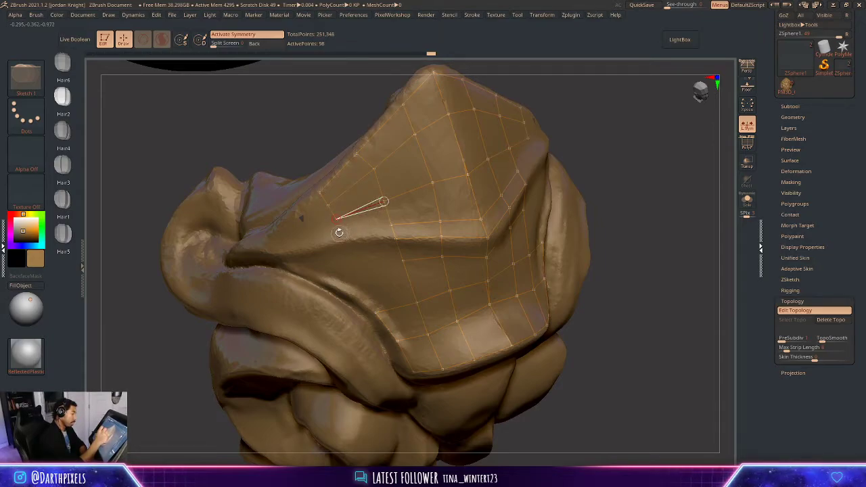
{"action": "left_click", "coordinate": [340, 233]}
{"action": "left_click", "coordinate": [390, 225]}
{"action": "left_click", "coordinate": [343, 242]}
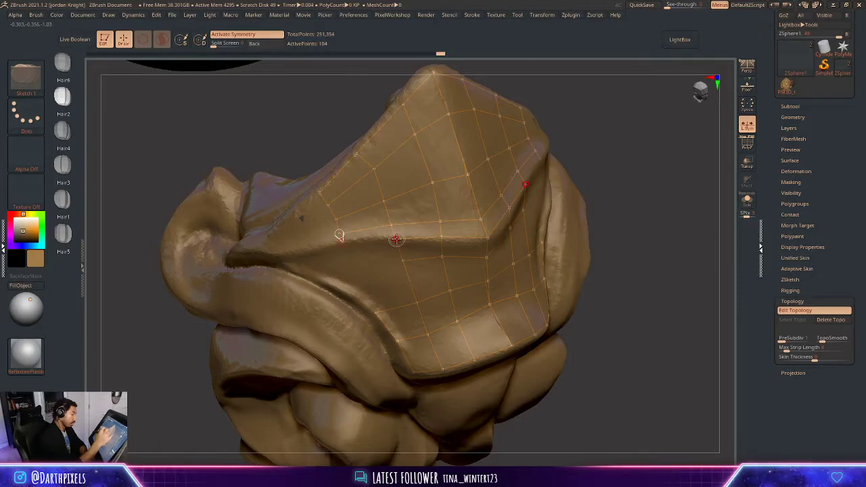
{"action": "left_click", "coordinate": [395, 239]}
- Delete the interior topology points between the upper panel's back-edge quads and its crease strip
{"action": "mouse_move", "coordinate": [654, 144]}
{"action": "left_mouse_down"}
{"action": "mouse_move", "coordinate": [611, 153]}
{"action": "mouse_move", "coordinate": [572, 141]}
{"action": "mouse_move", "coordinate": [580, 131]}
{"action": "mouse_move", "coordinate": [580, 183]}
{"action": "mouse_move", "coordinate": [570, 191]}
{"action": "mouse_move", "coordinate": [580, 145]}
{"action": "mouse_move", "coordinate": [638, 155]}
{"action": "mouse_move", "coordinate": [628, 172]}
{"action": "mouse_move", "coordinate": [396, 214]}
{"action": "left_mouse_up"}
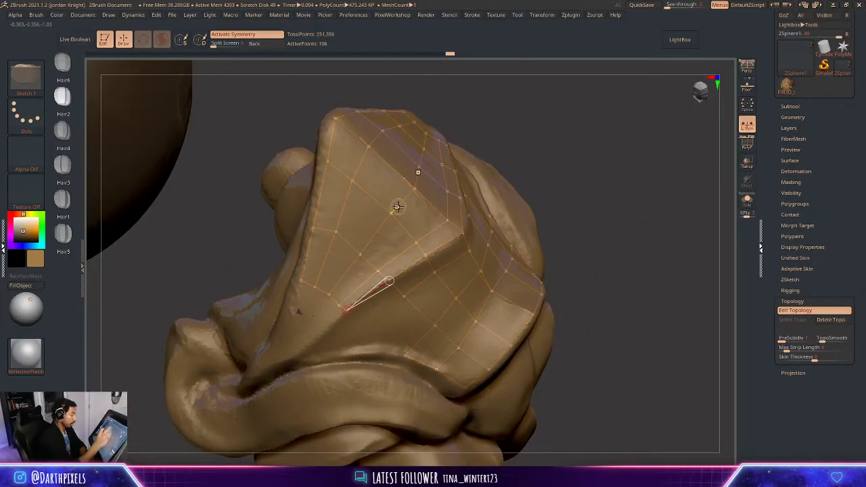
{"action": "left_click", "coordinate": [330, 294], "text": "alt"}
{"action": "left_click", "coordinate": [360, 254], "text": "alt"}
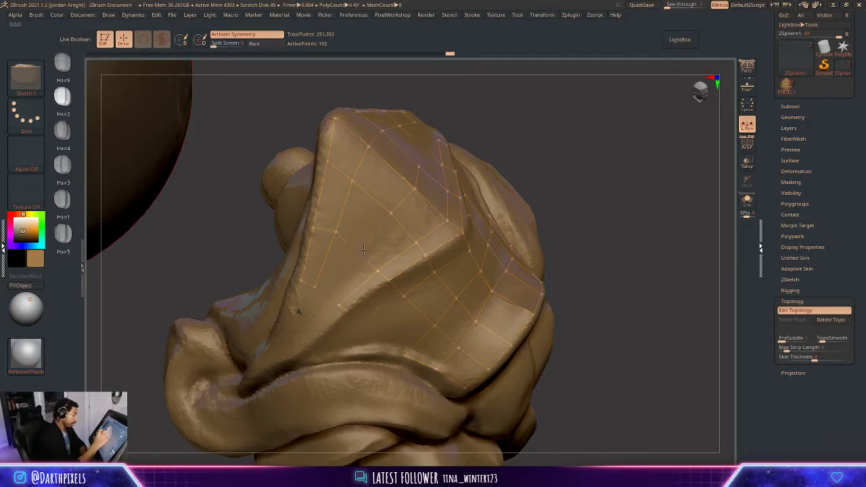
{"action": "left_click", "coordinate": [391, 213], "text": "alt"}
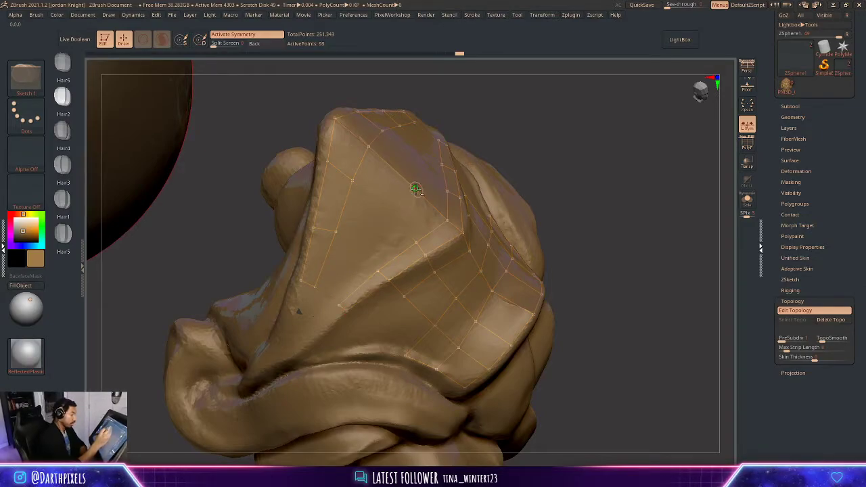
{"action": "left_click_drag", "start_coordinate": [545, 144], "coordinate": [518, 162]}
{"action": "left_click", "coordinate": [367, 150], "text": "alt"}
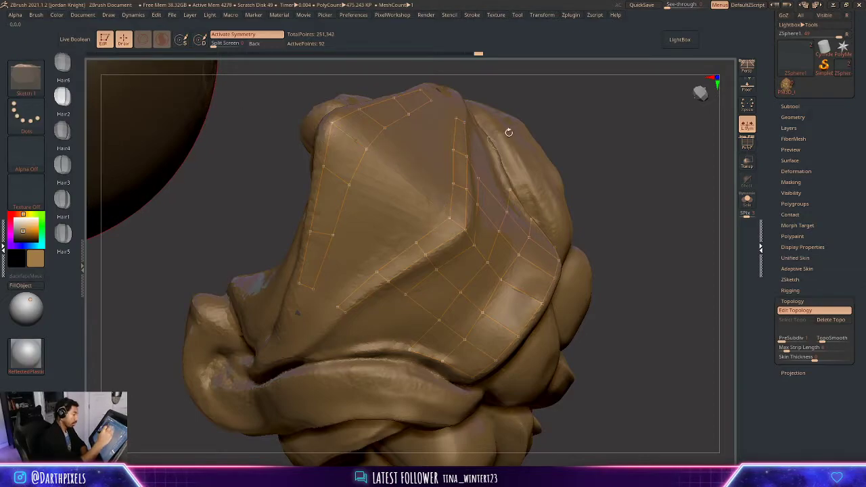
- Bridge the upper panel's back-edge points to the matching crease-strip points with long edges to form larger mirrored quads
{"action": "left_click_drag", "start_coordinate": [506, 131], "coordinate": [390, 181]}
{"action": "left_click", "coordinate": [447, 216]}
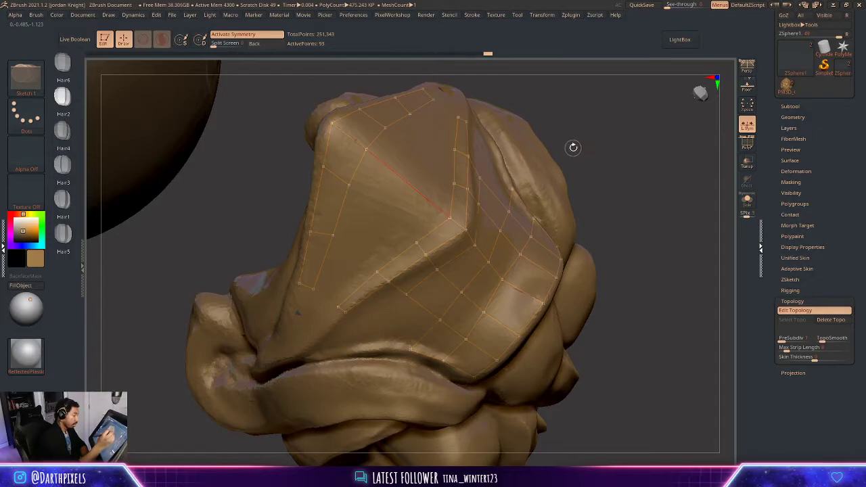
{"action": "left_click", "coordinate": [417, 243]}
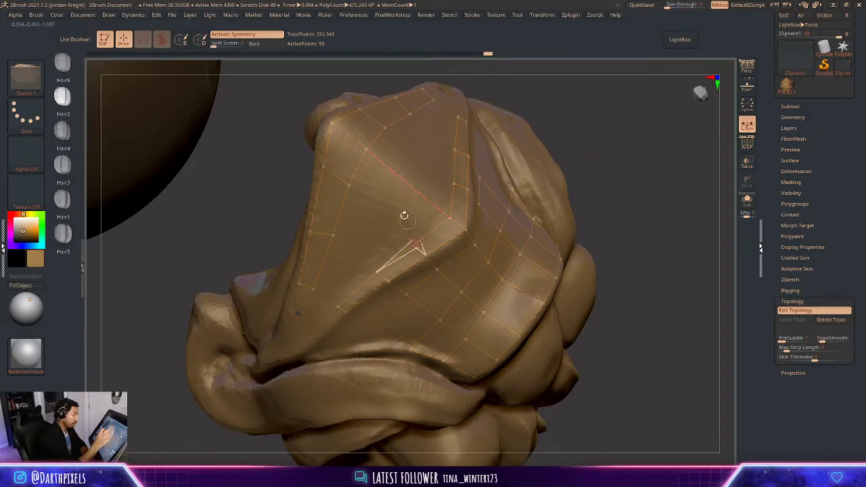
{"action": "left_click", "coordinate": [349, 185]}
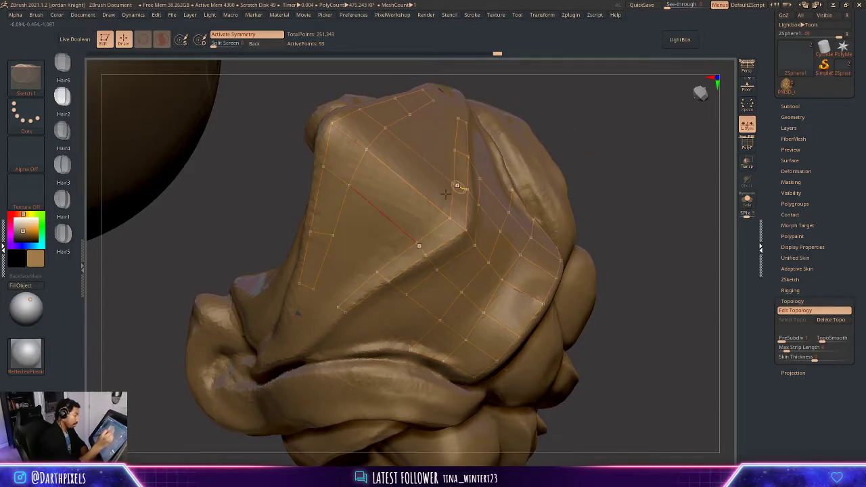
{"action": "left_click", "coordinate": [332, 236]}
{"action": "left_click", "coordinate": [377, 271]}
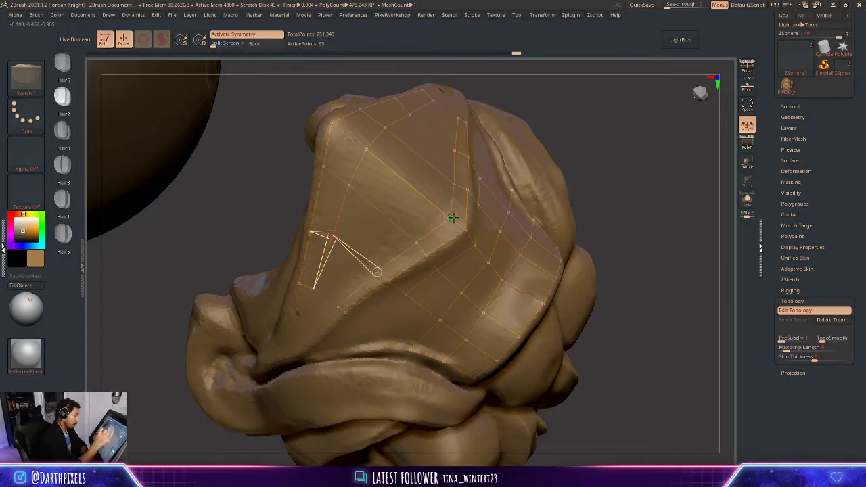
{"action": "left_click", "coordinate": [567, 130]}
{"action": "left_click", "coordinate": [314, 289]}
{"action": "left_click", "coordinate": [339, 307]}
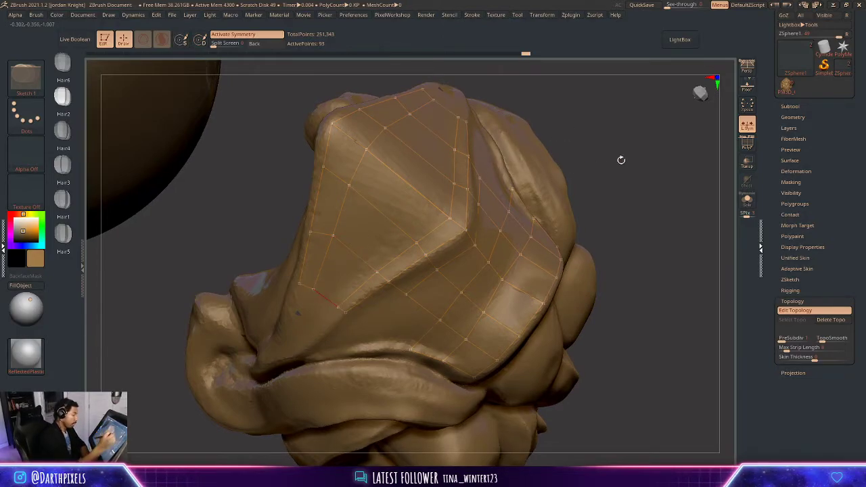
- Move the upper panel's inner column of points toward the crease to widen the narrow back-edge quads, using symmetry
{"action": "left_click_drag", "start_coordinate": [620, 158], "coordinate": [365, 257]}
{"action": "left_click", "coordinate": [308, 299]}
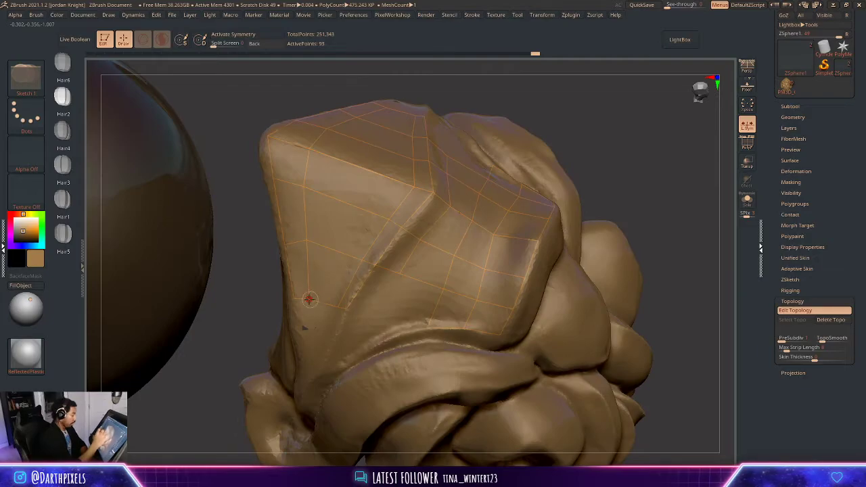
{"action": "key", "text": "w"}
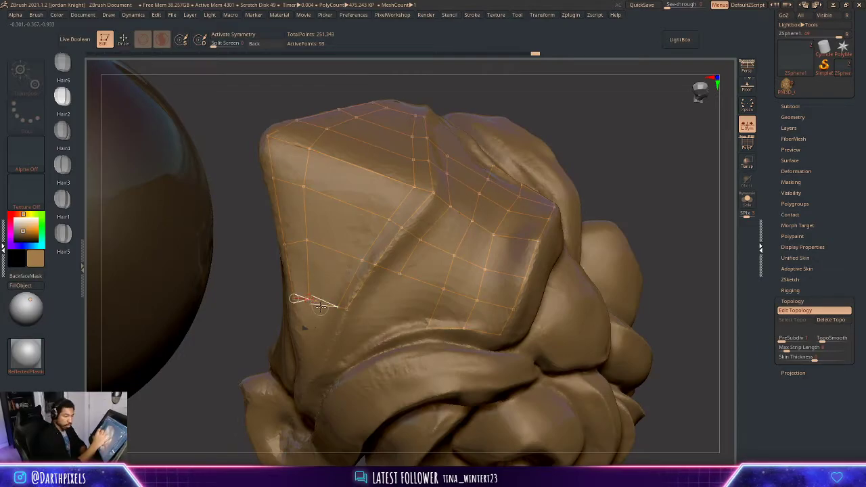
{"action": "left_click_drag", "start_coordinate": [310, 298], "coordinate": [318, 301]}
{"action": "left_click_drag", "start_coordinate": [307, 241], "coordinate": [322, 242]}
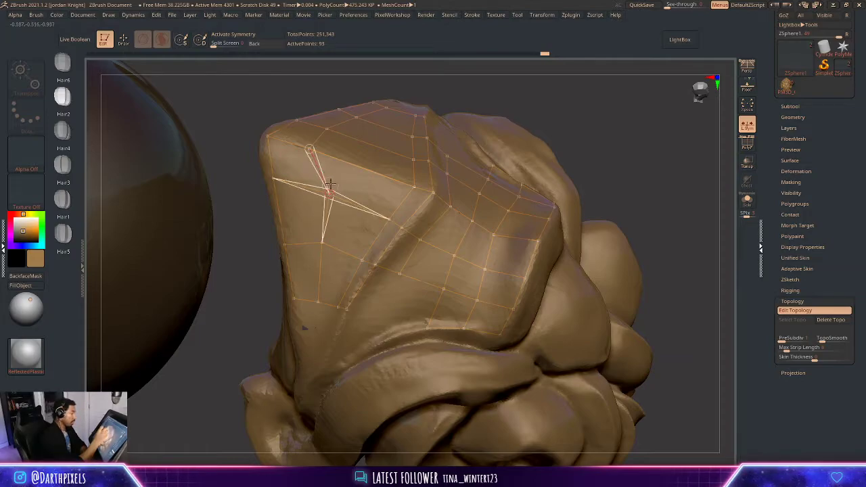
{"action": "key", "text": "x"}
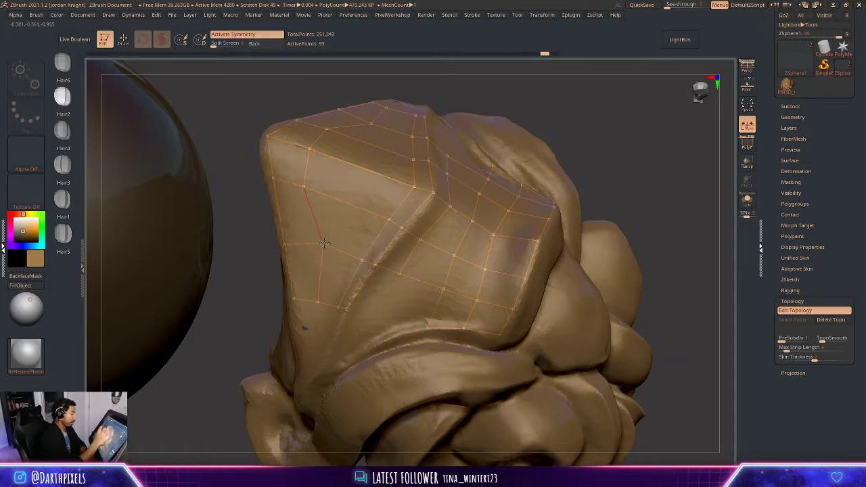
{"action": "left_click_drag", "start_coordinate": [309, 149], "coordinate": [338, 159]}
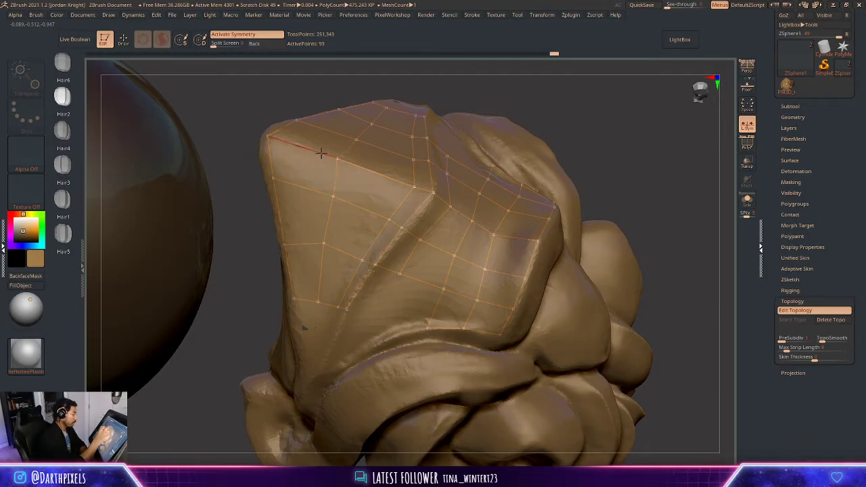
- Turn off symmetry and extend the first quad from the lower row of the tapering upper panel toward its narrow tip
{"action": "mouse_move", "coordinate": [571, 113]}
{"action": "left_mouse_down"}
{"action": "mouse_move", "coordinate": [499, 111]}
{"action": "mouse_move", "coordinate": [534, 101]}
{"action": "mouse_move", "coordinate": [541, 195]}
{"action": "left_mouse_up"}
{"action": "key", "text": "x"}
{"action": "mouse_move", "coordinate": [595, 188]}
{"action": "left_mouse_down", "text": "alt"}
{"action": "mouse_move", "coordinate": [606, 160]}
{"action": "mouse_move", "coordinate": [606, 181]}
{"action": "left_mouse_up", "text": "alt"}
{"action": "left_click", "coordinate": [333, 251]}
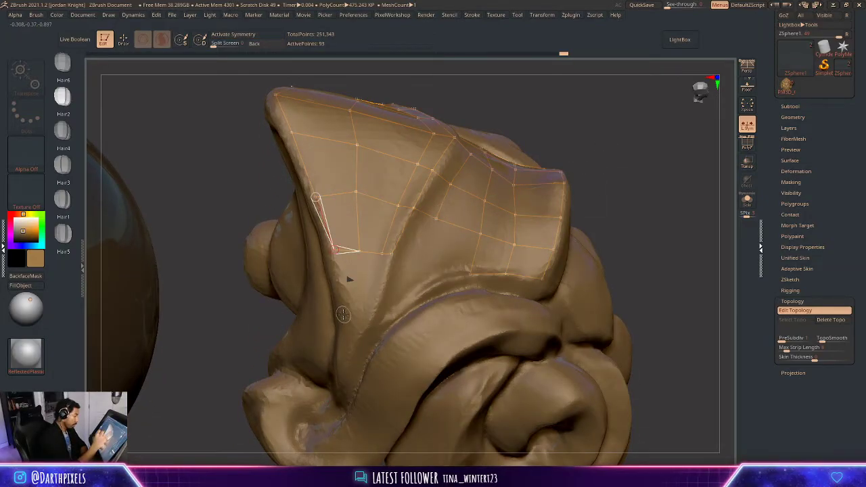
{"action": "key", "text": "q"}
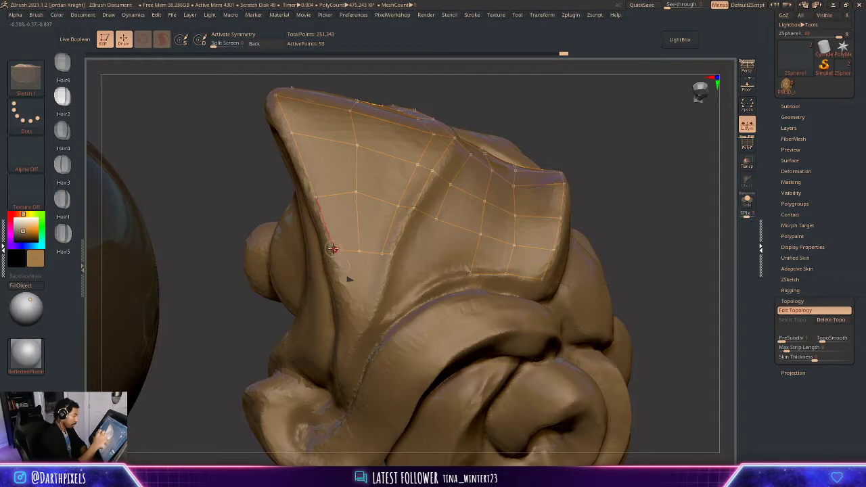
{"action": "left_click", "coordinate": [333, 249]}
{"action": "left_click", "coordinate": [344, 311]}
{"action": "left_click", "coordinate": [355, 313]}
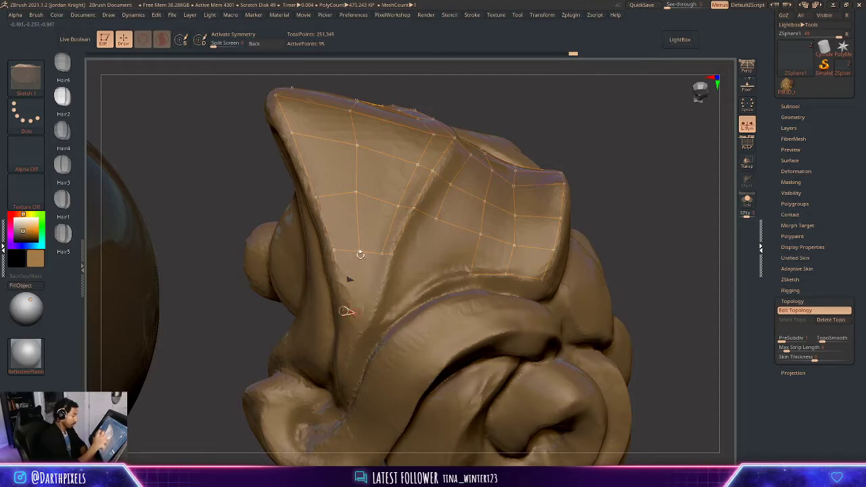
{"action": "left_click", "coordinate": [359, 252]}
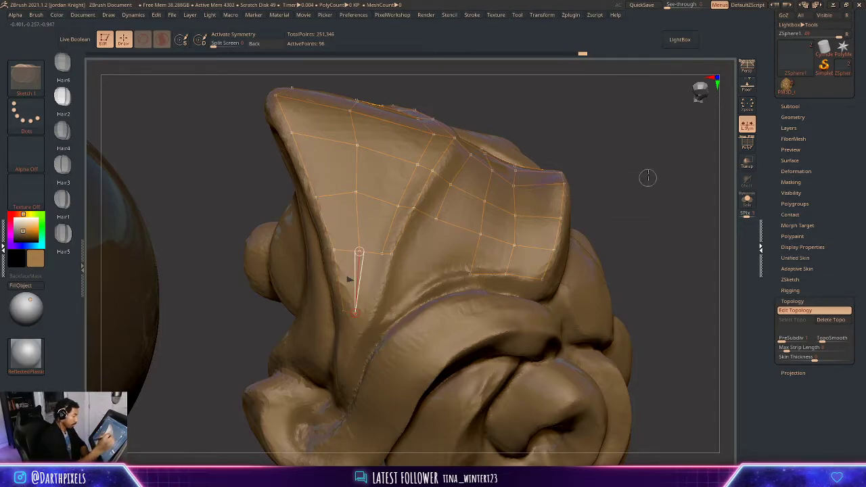
- Complete the new lower row of the tapering panel with two narrow quads reaching the crease
{"action": "left_click_drag", "start_coordinate": [647, 177], "coordinate": [665, 151], "text": "alt"}
{"action": "left_click", "coordinate": [360, 284]}
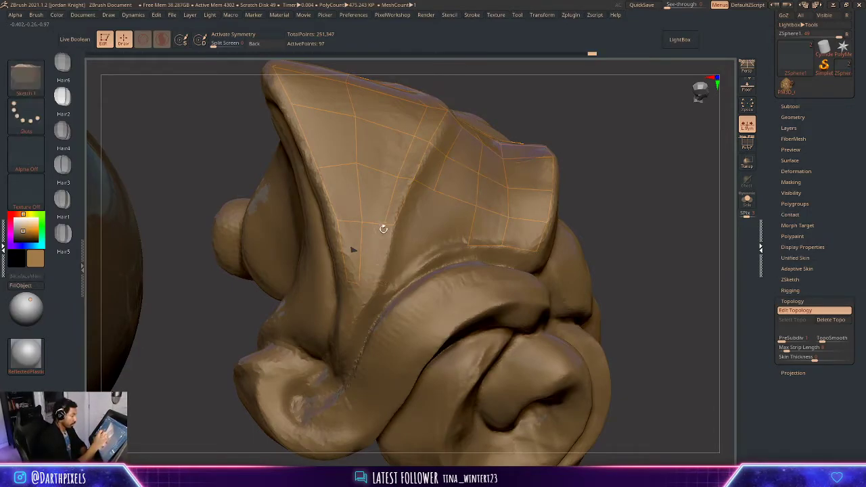
{"action": "left_click", "coordinate": [370, 290]}
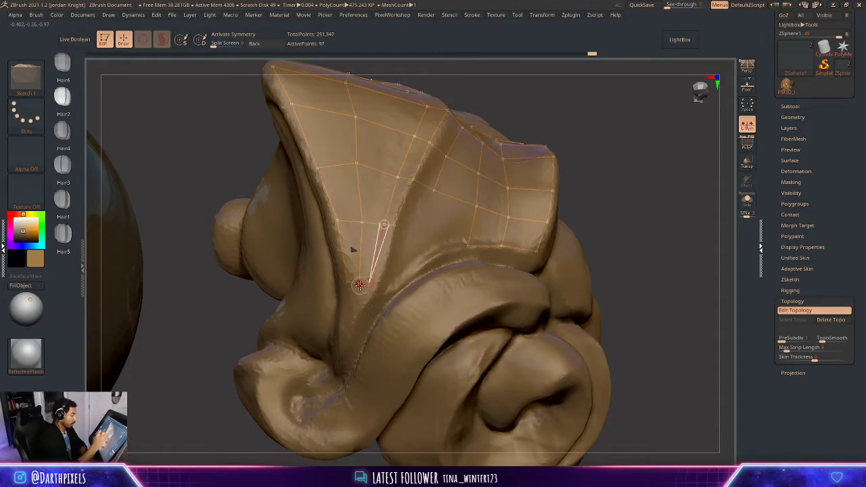
{"action": "left_click", "coordinate": [360, 284]}
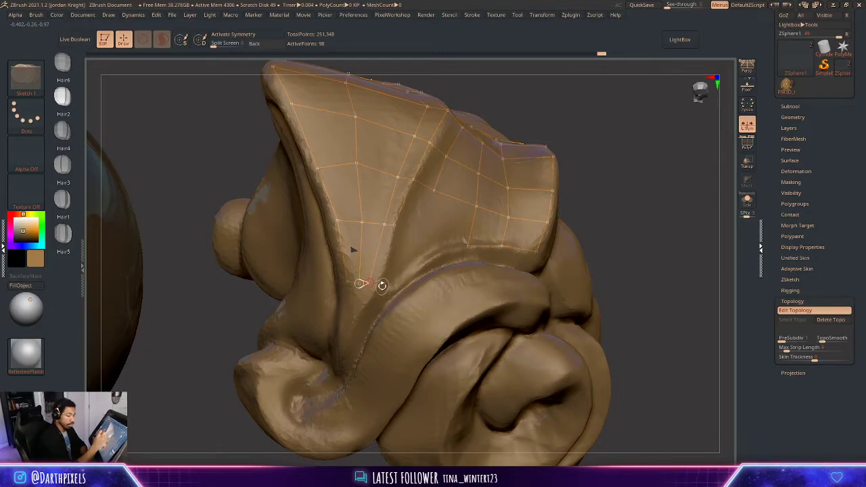
{"action": "left_click", "coordinate": [380, 283]}
{"action": "left_click", "coordinate": [395, 226]}
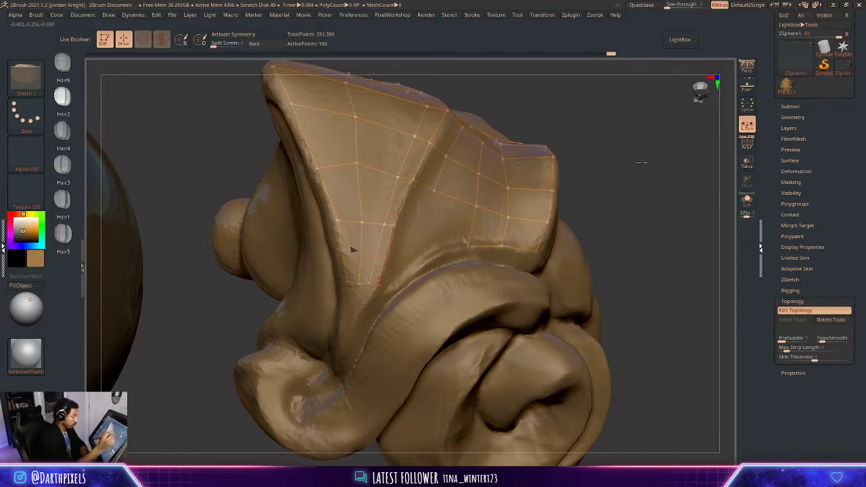
- Bridge the crease with quads joining the tapering panel's lower corner to the neighbouring panel's grid along the scroll's upper edge
{"action": "mouse_move", "coordinate": [640, 163]}
{"action": "left_mouse_down"}
{"action": "mouse_move", "coordinate": [614, 181]}
{"action": "mouse_move", "coordinate": [618, 162]}
{"action": "mouse_move", "coordinate": [364, 302]}
{"action": "mouse_move", "coordinate": [632, 185]}
{"action": "mouse_move", "coordinate": [373, 305]}
{"action": "left_mouse_up"}
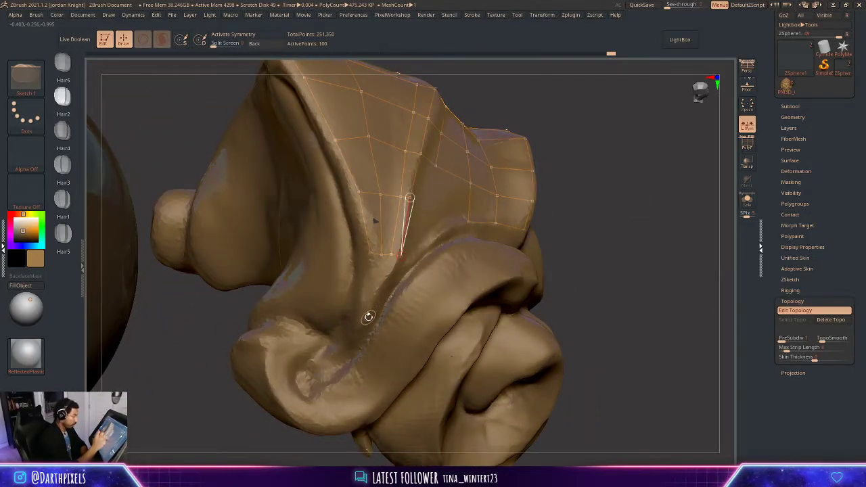
{"action": "left_click_drag", "start_coordinate": [633, 163], "coordinate": [487, 219]}
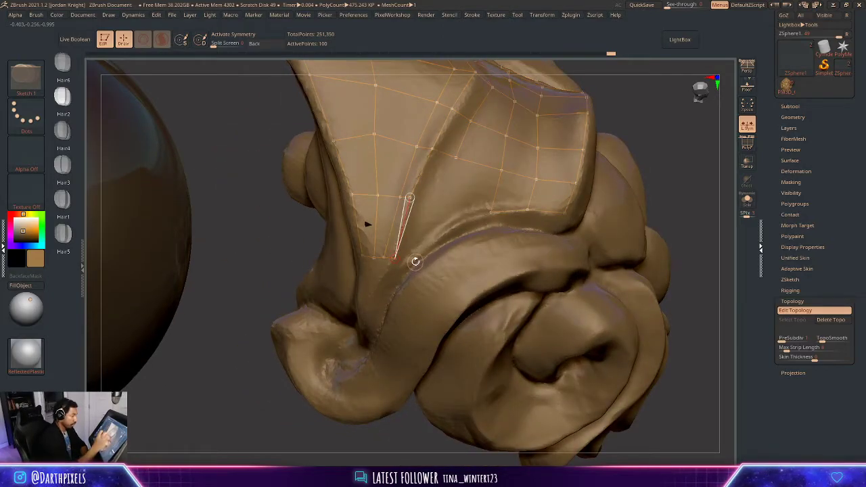
{"action": "left_click", "coordinate": [395, 258]}
{"action": "left_click", "coordinate": [410, 264]}
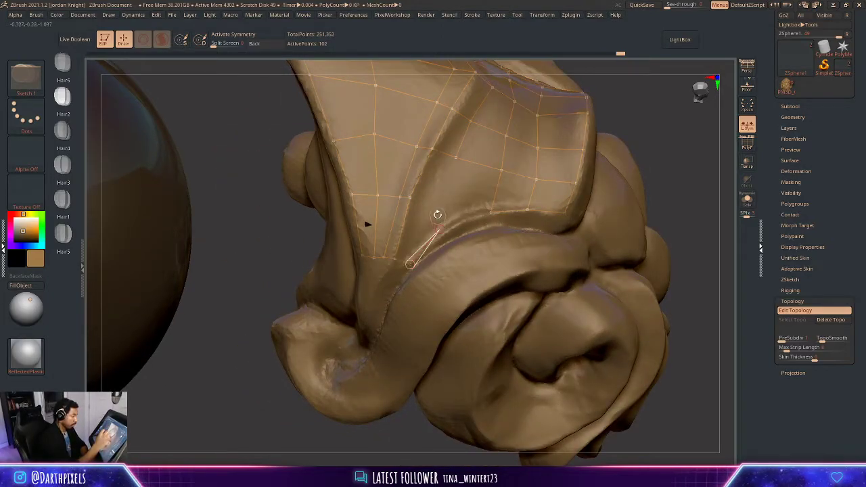
{"action": "left_click", "coordinate": [410, 197]}
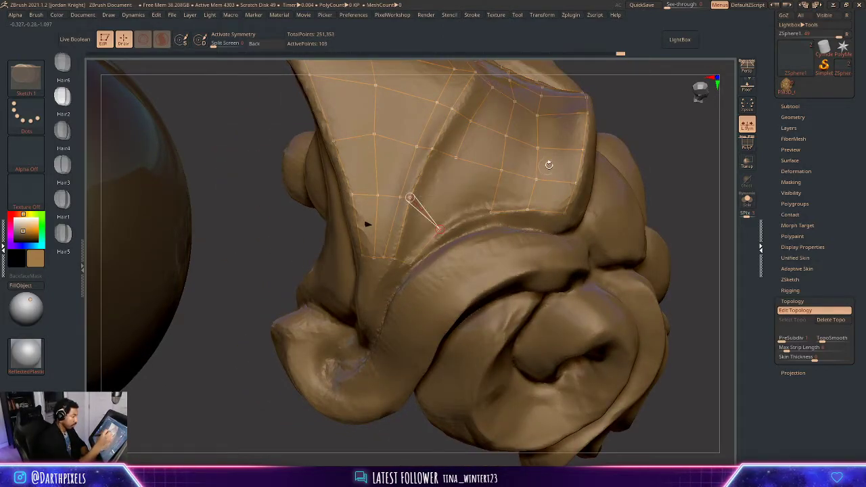
{"action": "left_click", "coordinate": [456, 158]}
{"action": "left_click", "coordinate": [492, 212]}
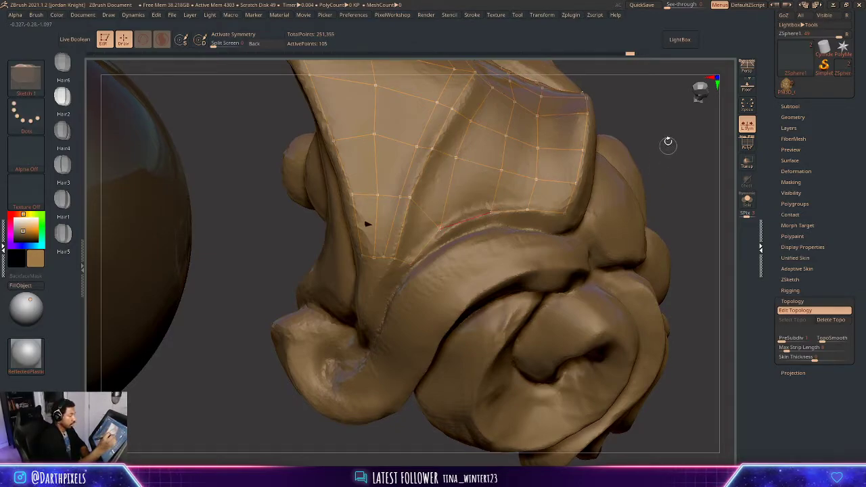
- Adjust the draw size and move the topology points beside the crease and above the scroll to even out the bridging quads
{"action": "left_click_drag", "start_coordinate": [667, 142], "coordinate": [555, 149]}
{"action": "key", "text": "s"}
{"action": "left_click_drag", "start_coordinate": [458, 165], "coordinate": [464, 163]}
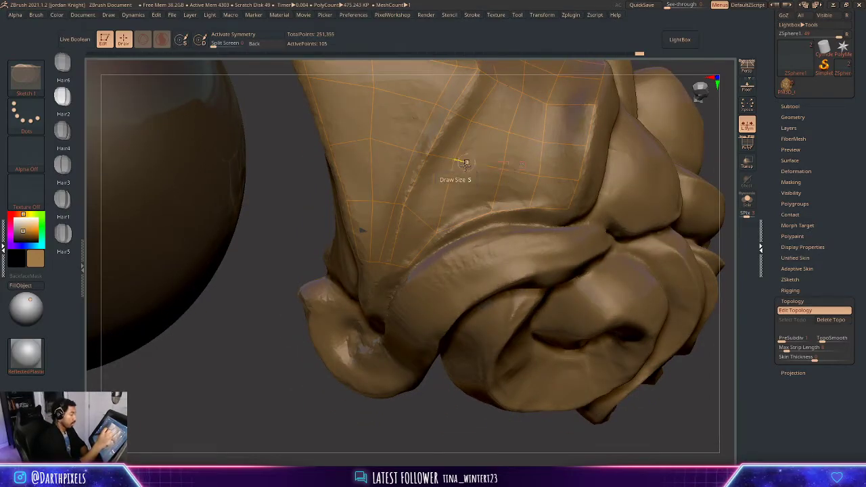
{"action": "key", "text": "w"}
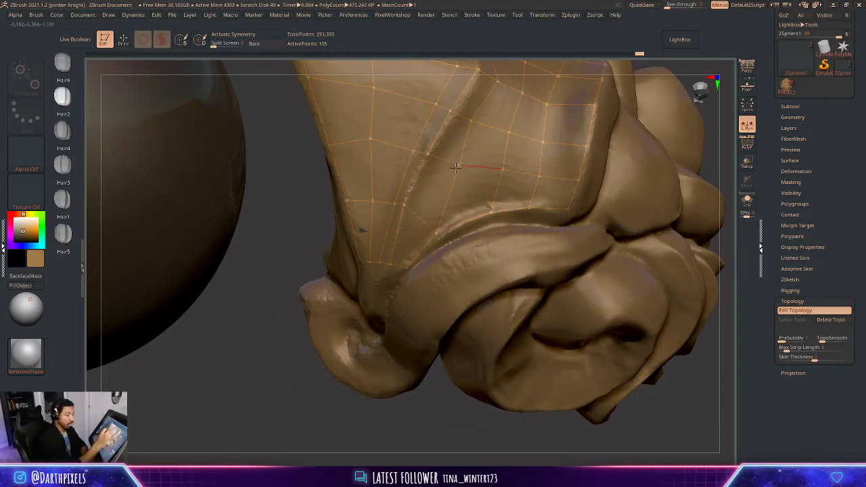
{"action": "left_click_drag", "start_coordinate": [287, 229], "coordinate": [458, 183]}
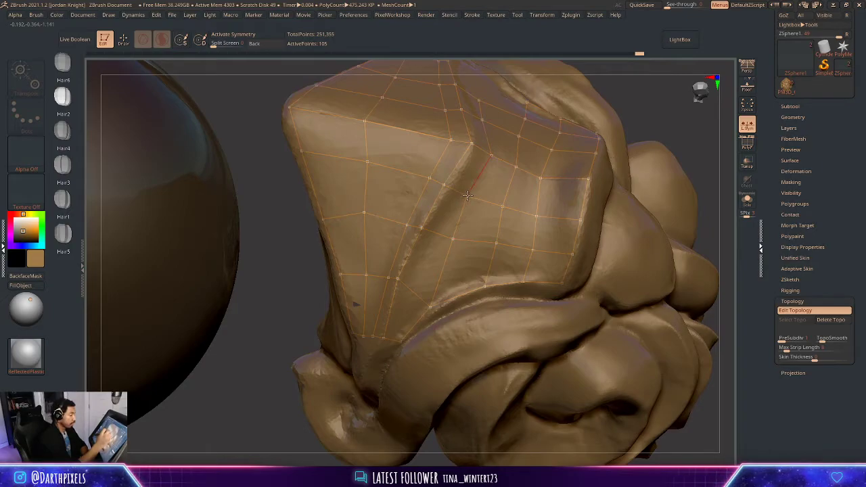
{"action": "left_click", "coordinate": [467, 195]}
{"action": "left_click", "coordinate": [443, 243]}
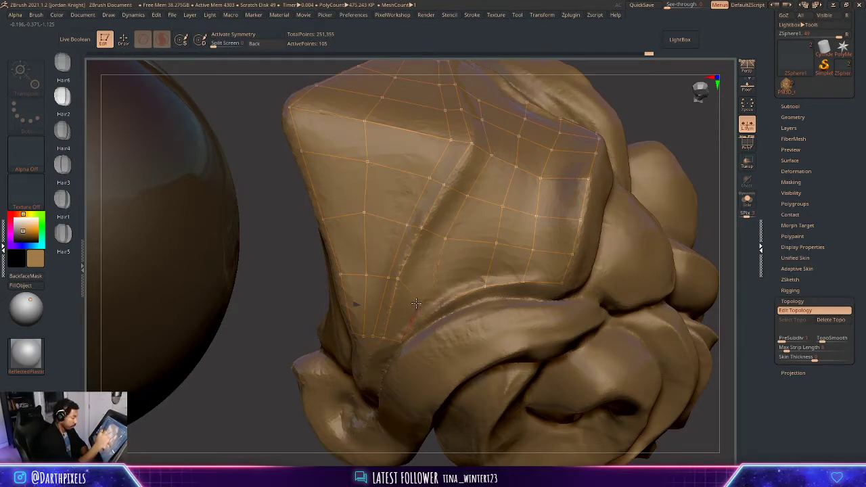
{"action": "left_click", "coordinate": [415, 302]}
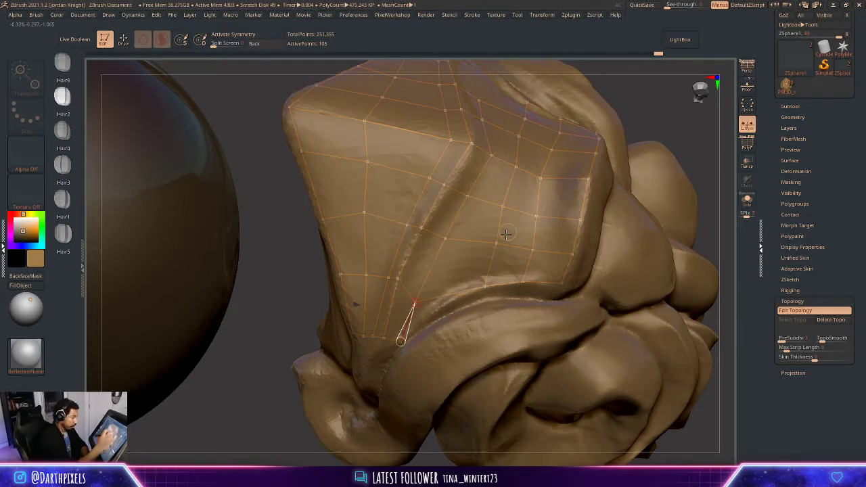
{"action": "left_click", "coordinate": [475, 290]}
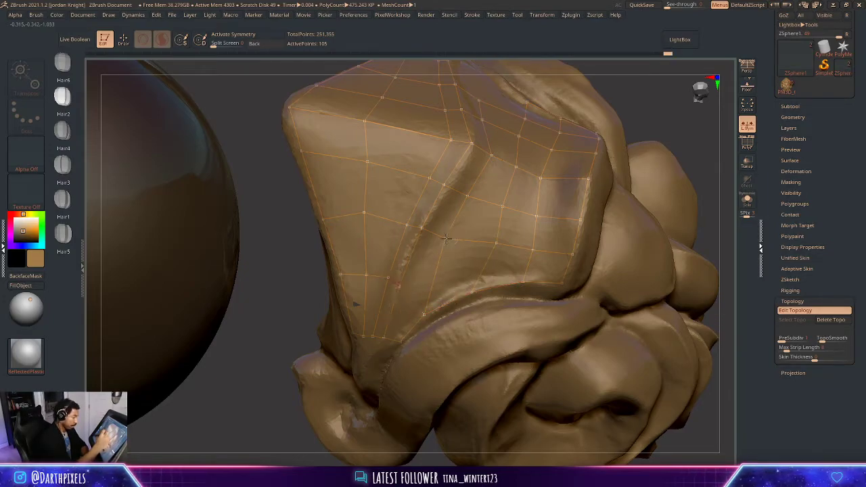
- Draw a quad from the lower end of the crease strip down the groove along the scroll's inner edge
{"action": "left_click_drag", "start_coordinate": [692, 147], "coordinate": [610, 165], "text": "alt"}
{"action": "left_click_drag", "start_coordinate": [593, 203], "coordinate": [464, 8]}
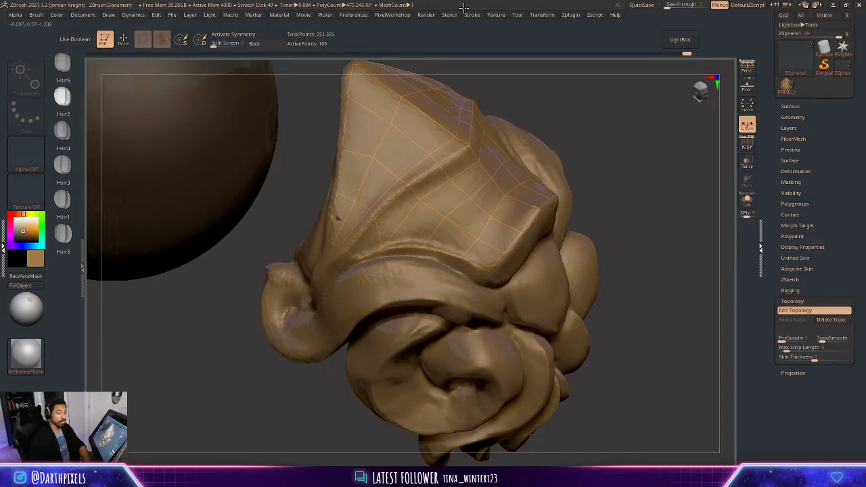
{"action": "mouse_move", "coordinate": [530, 63]}
{"action": "left_mouse_down"}
{"action": "mouse_move", "coordinate": [571, 141]}
{"action": "mouse_move", "coordinate": [593, 137]}
{"action": "mouse_move", "coordinate": [614, 151]}
{"action": "left_mouse_up"}
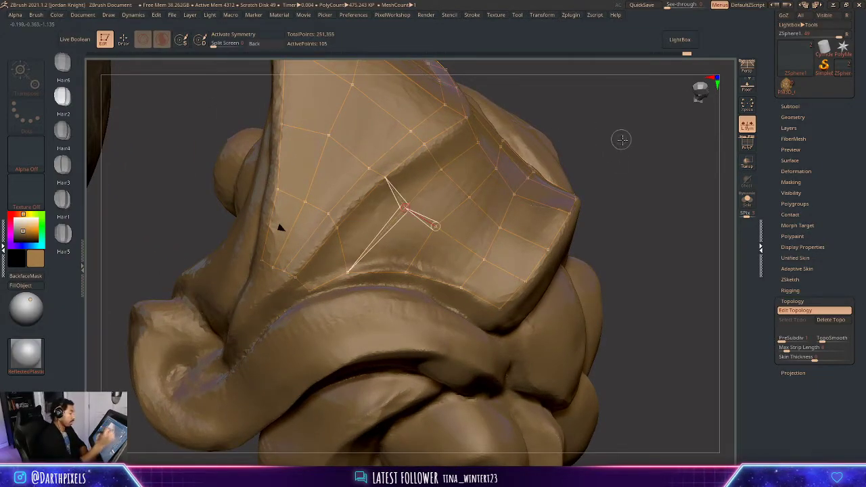
{"action": "mouse_move", "coordinate": [623, 139]}
{"action": "left_mouse_down"}
{"action": "mouse_move", "coordinate": [551, 129]}
{"action": "mouse_move", "coordinate": [571, 127]}
{"action": "mouse_move", "coordinate": [584, 178]}
{"action": "mouse_move", "coordinate": [564, 152]}
{"action": "mouse_move", "coordinate": [578, 166]}
{"action": "mouse_move", "coordinate": [579, 136]}
{"action": "mouse_move", "coordinate": [629, 128]}
{"action": "mouse_move", "coordinate": [583, 146]}
{"action": "left_mouse_up"}
{"action": "left_click_drag", "start_coordinate": [668, 157], "coordinate": [397, 196]}
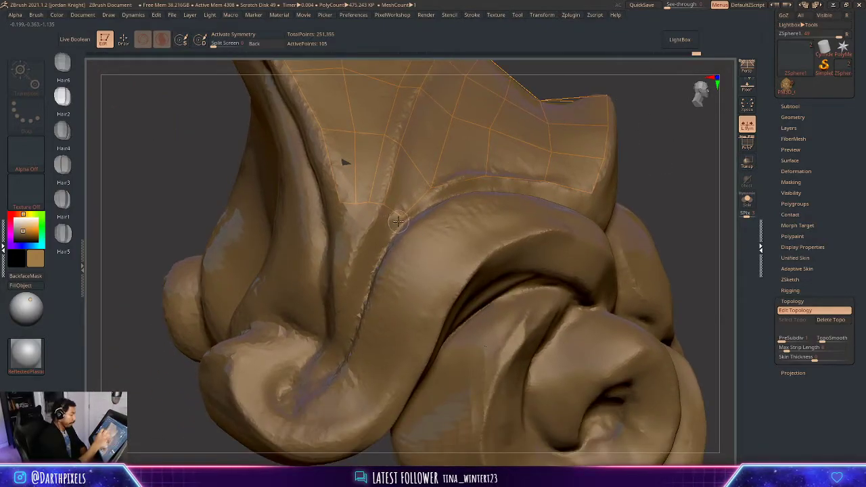
{"action": "key", "text": "q"}
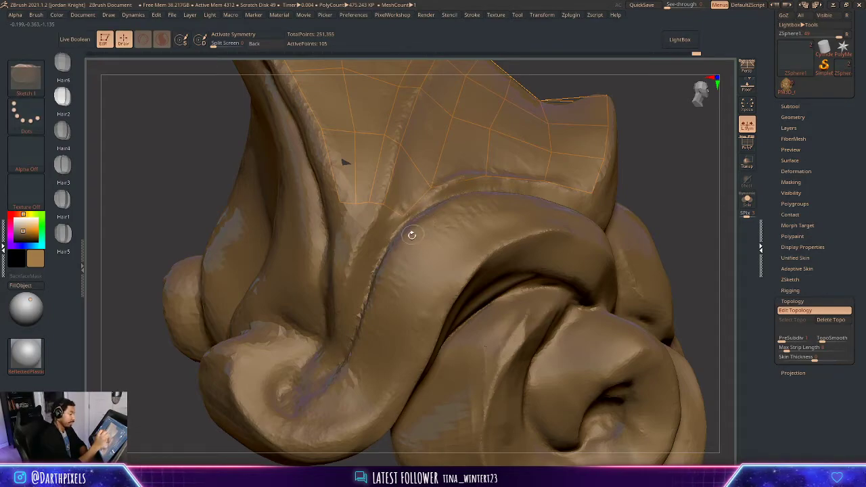
{"action": "left_click", "coordinate": [402, 216]}
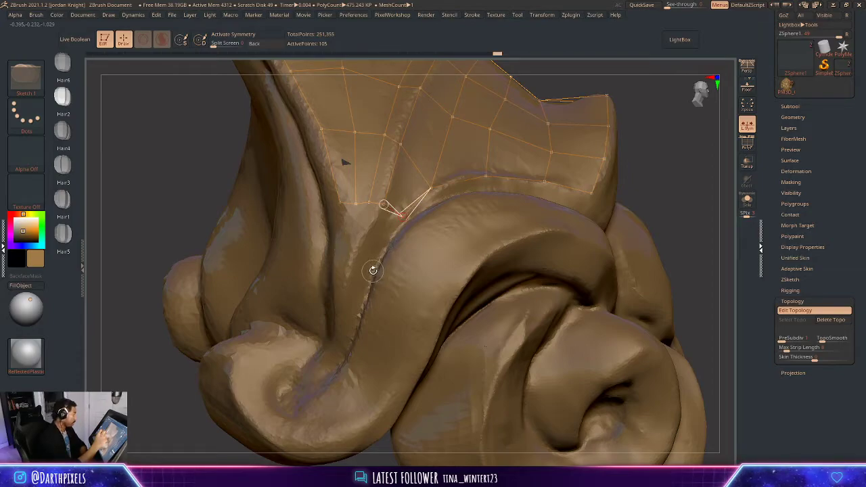
{"action": "left_click", "coordinate": [372, 270]}
{"action": "left_click", "coordinate": [354, 263]}
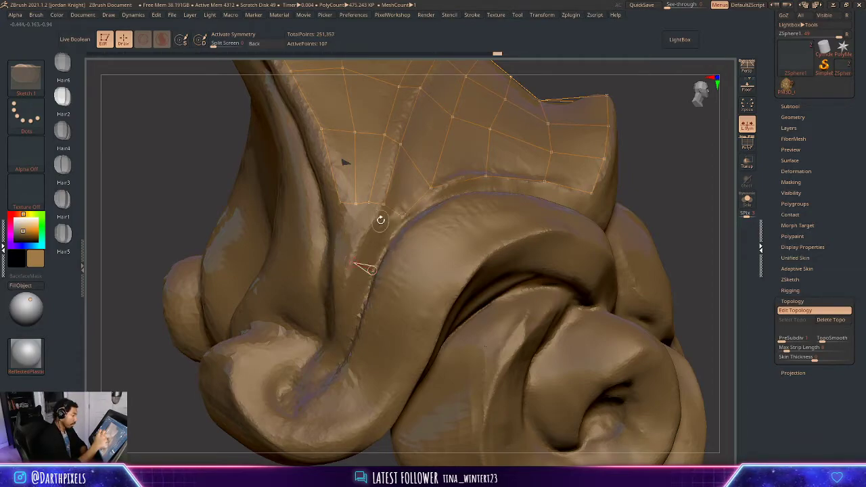
{"action": "left_click", "coordinate": [383, 205]}
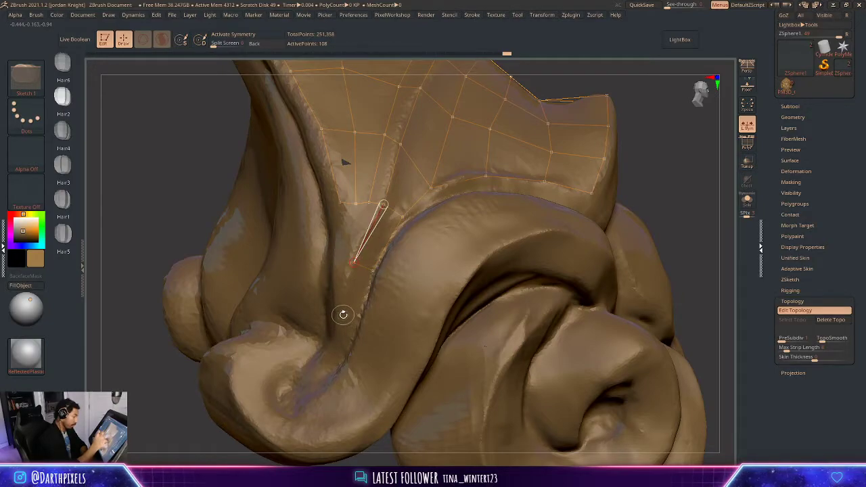
- Continue the strip along the scroll with two more quads down to the groove's narrow end and start an adjacent column there
{"action": "left_click", "coordinate": [344, 315]}
{"action": "left_click", "coordinate": [356, 323]}
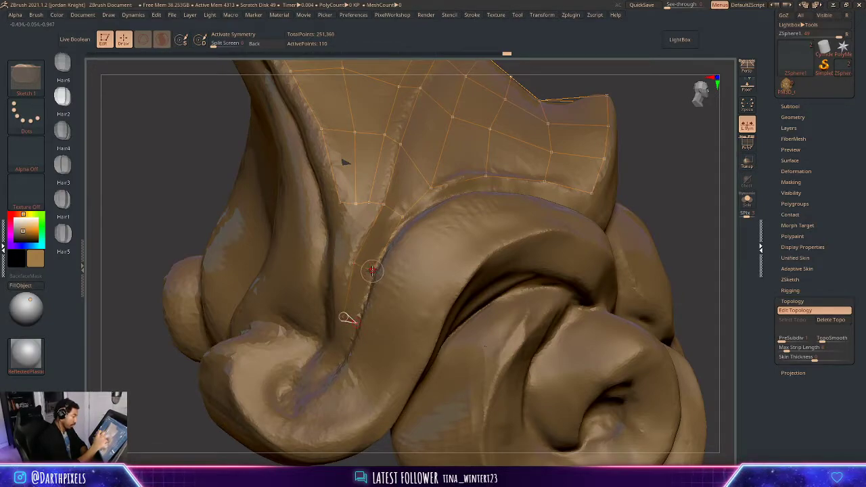
{"action": "left_click", "coordinate": [372, 270]}
{"action": "left_click", "coordinate": [336, 360]}
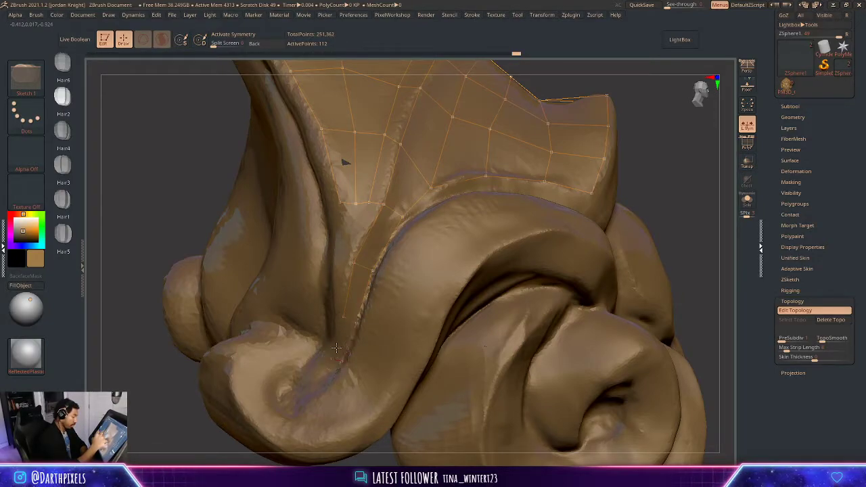
{"action": "left_click", "coordinate": [343, 317]}
{"action": "left_click", "coordinate": [337, 357]}
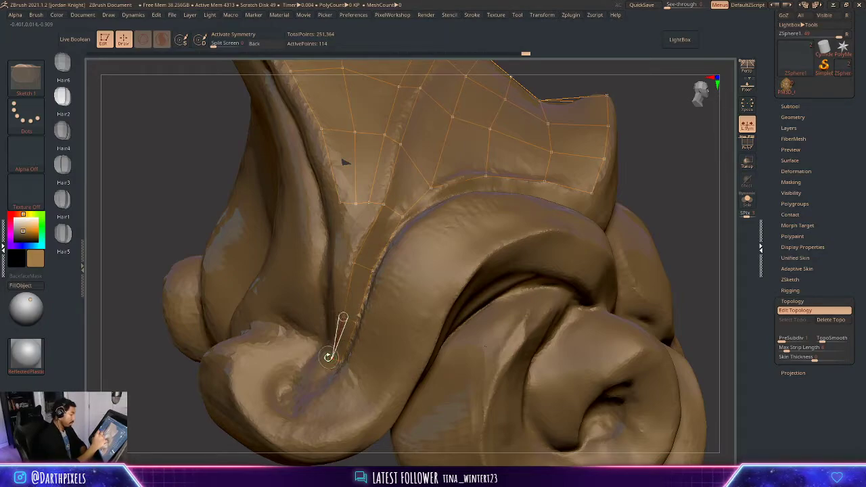
{"action": "left_click", "coordinate": [327, 358]}
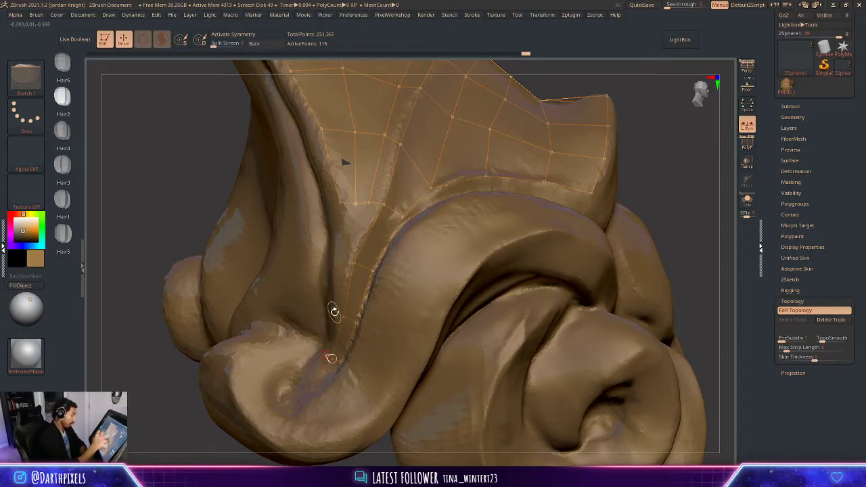
- Build the adjacent column of quads back up the groove and connect it to the tapering panel's lower row
{"action": "left_click", "coordinate": [334, 311]}
{"action": "left_click", "coordinate": [346, 269]}
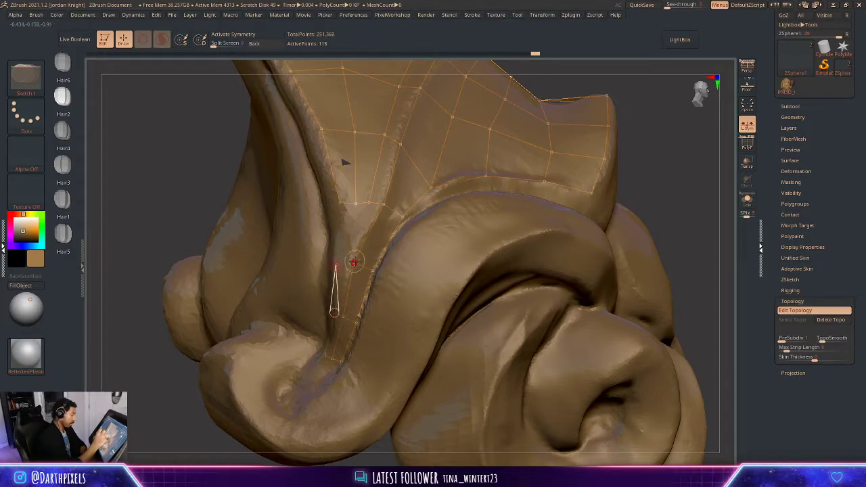
{"action": "left_click", "coordinate": [353, 262]}
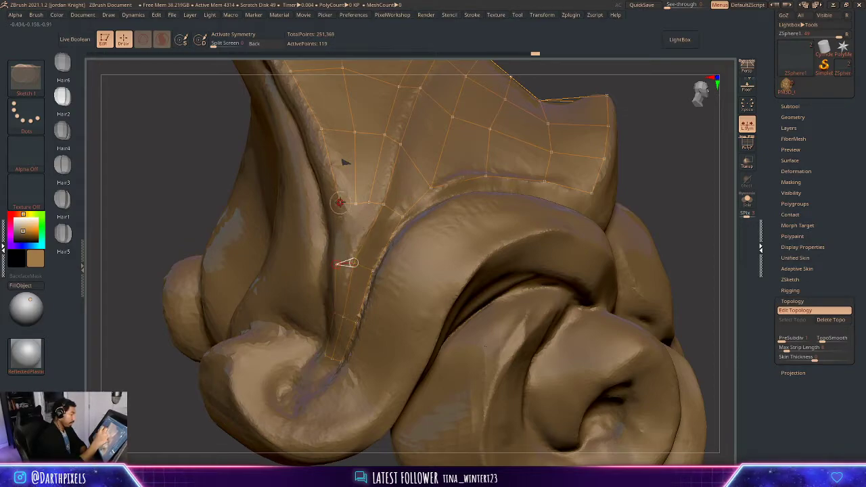
{"action": "left_click", "coordinate": [340, 202]}
{"action": "left_click_drag", "start_coordinate": [654, 141], "coordinate": [650, 142]}
{"action": "left_click", "coordinate": [354, 262]}
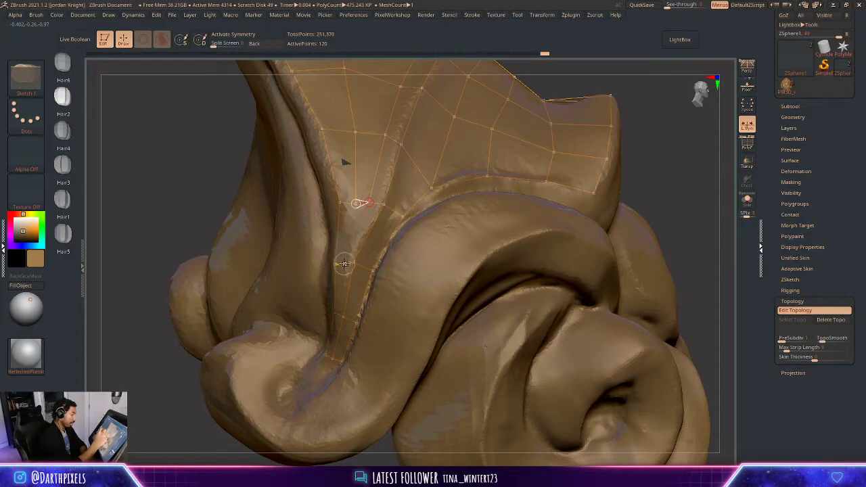
{"action": "left_click", "coordinate": [344, 265]}
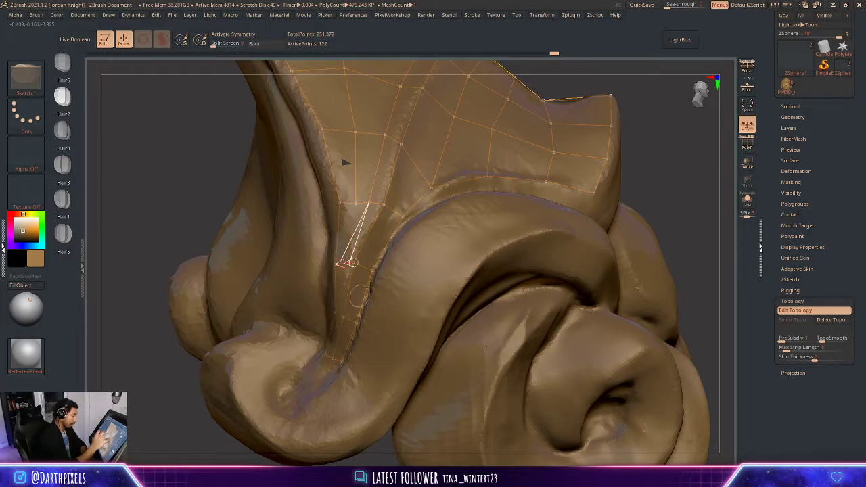
{"action": "left_click_drag", "start_coordinate": [676, 167], "coordinate": [681, 191], "text": "alt"}
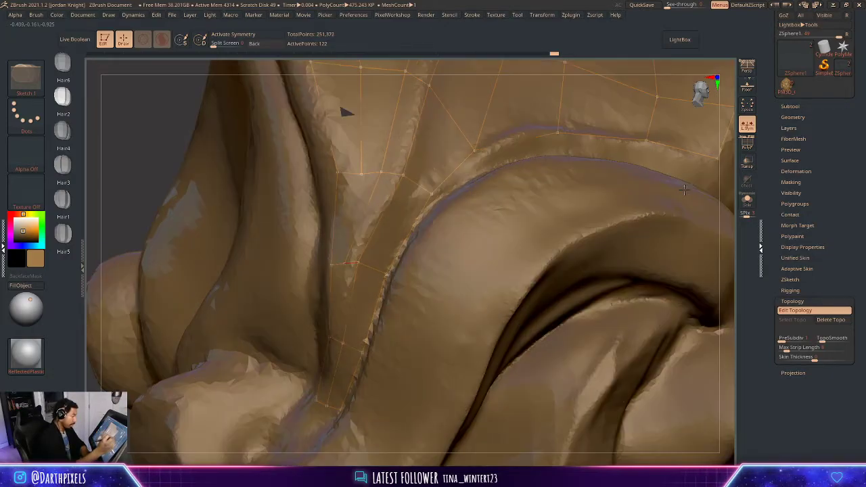
- Split the groove's quads lengthwise with an added column of edges running from the tapering panel's lower row down to the narrow end
{"action": "left_click", "coordinate": [336, 340]}
{"action": "left_click", "coordinate": [325, 402]}
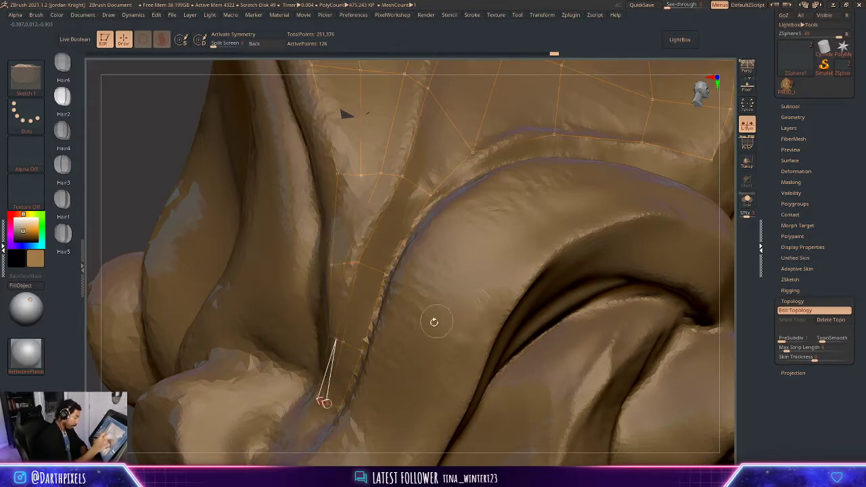
{"action": "left_click_drag", "start_coordinate": [157, 136], "coordinate": [164, 137]}
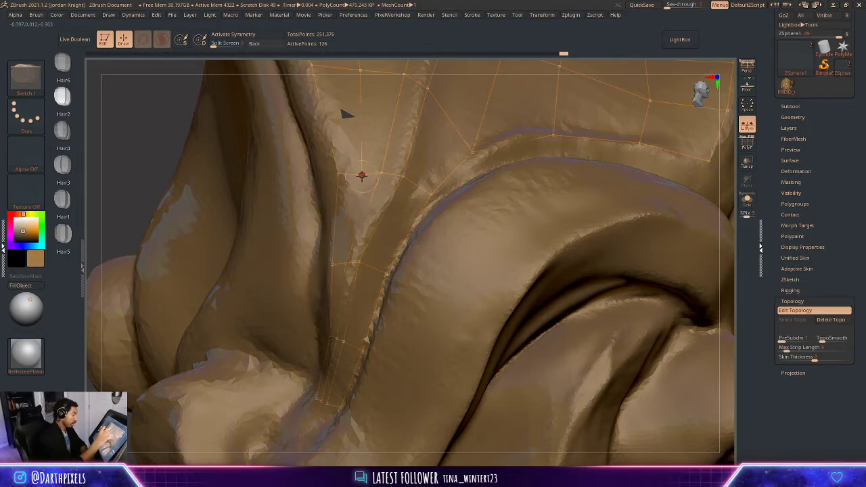
{"action": "left_click", "coordinate": [362, 176]}
{"action": "left_click", "coordinate": [345, 263]}
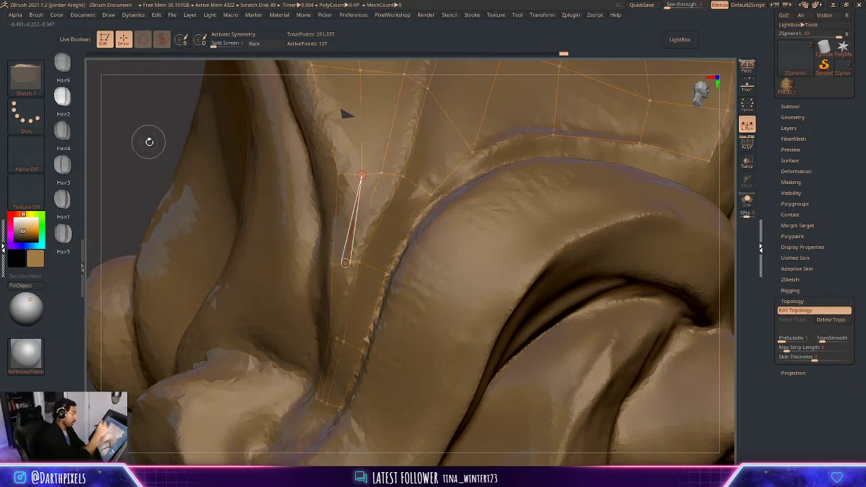
- Preview the ZSphere topology as an adaptive skin with its wireframe shown, and make an adaptive skin mesh from it
{"action": "left_click_drag", "start_coordinate": [145, 141], "coordinate": [144, 277]}
{"action": "left_click_drag", "start_coordinate": [146, 174], "coordinate": [257, 114], "text": "alt"}
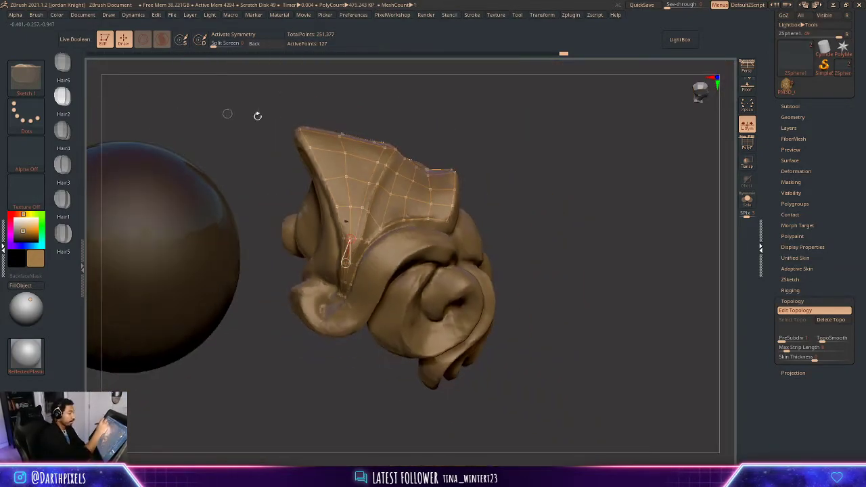
{"action": "left_click_drag", "start_coordinate": [529, 142], "coordinate": [558, 165]}
{"action": "mouse_move", "coordinate": [566, 236]}
{"action": "left_mouse_down"}
{"action": "mouse_move", "coordinate": [613, 226]}
{"action": "mouse_move", "coordinate": [597, 168]}
{"action": "left_mouse_up"}
{"action": "mouse_move", "coordinate": [592, 220]}
{"action": "left_mouse_down"}
{"action": "mouse_move", "coordinate": [569, 225]}
{"action": "mouse_move", "coordinate": [620, 178]}
{"action": "mouse_move", "coordinate": [609, 180]}
{"action": "mouse_move", "coordinate": [602, 199]}
{"action": "mouse_move", "coordinate": [622, 186]}
{"action": "mouse_move", "coordinate": [617, 180]}
{"action": "mouse_move", "coordinate": [624, 187]}
{"action": "mouse_move", "coordinate": [698, 167]}
{"action": "left_mouse_up"}
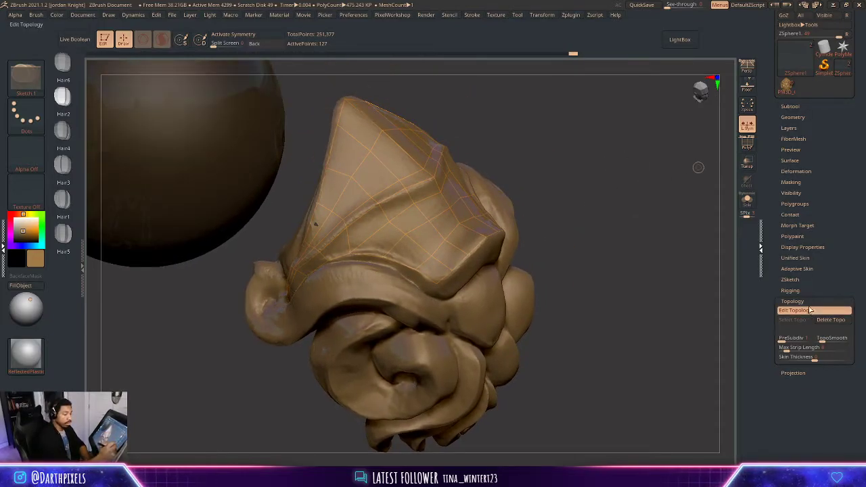
{"action": "left_click", "coordinate": [803, 269]}
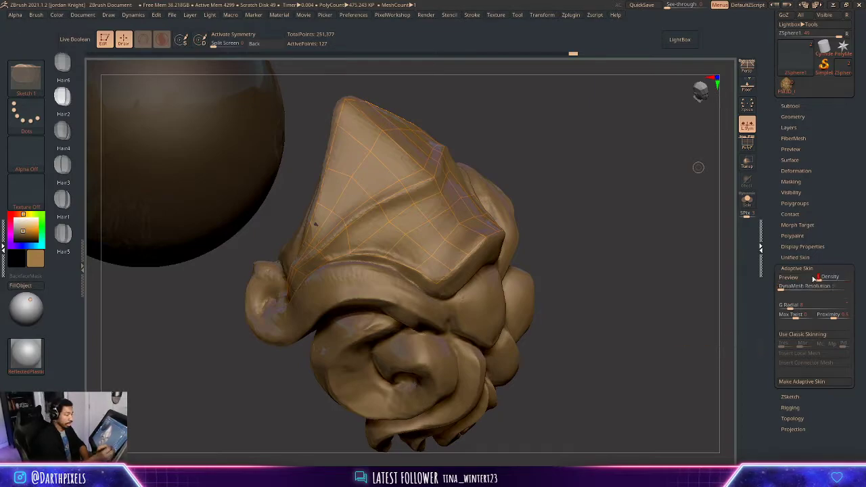
{"action": "left_click", "coordinate": [788, 278]}
{"action": "left_click_drag", "start_coordinate": [628, 258], "coordinate": [650, 265]}
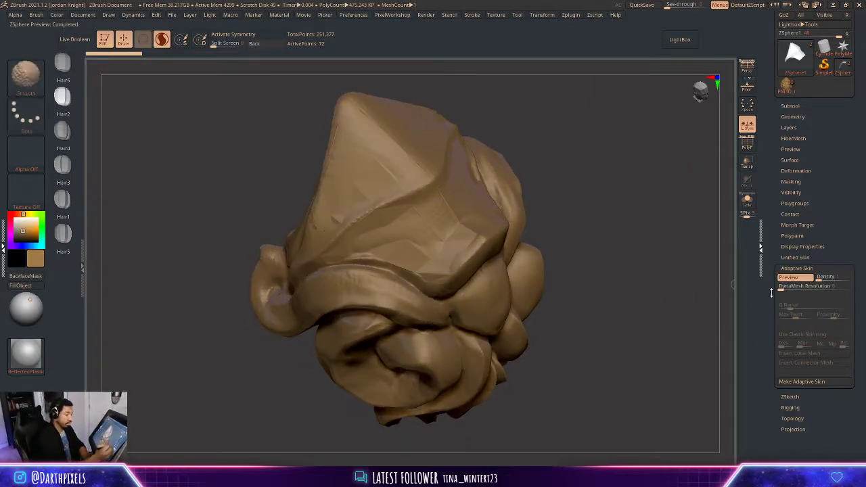
{"action": "key", "text": "shift+f"}
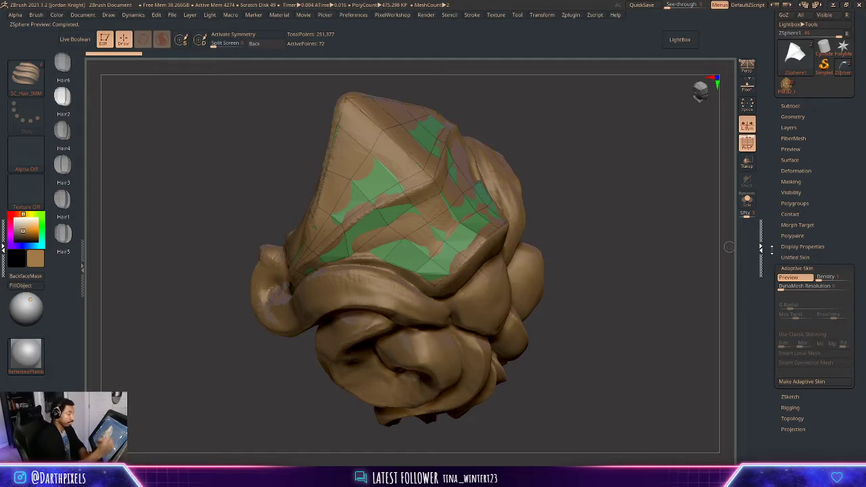
{"action": "left_click", "coordinate": [801, 381]}
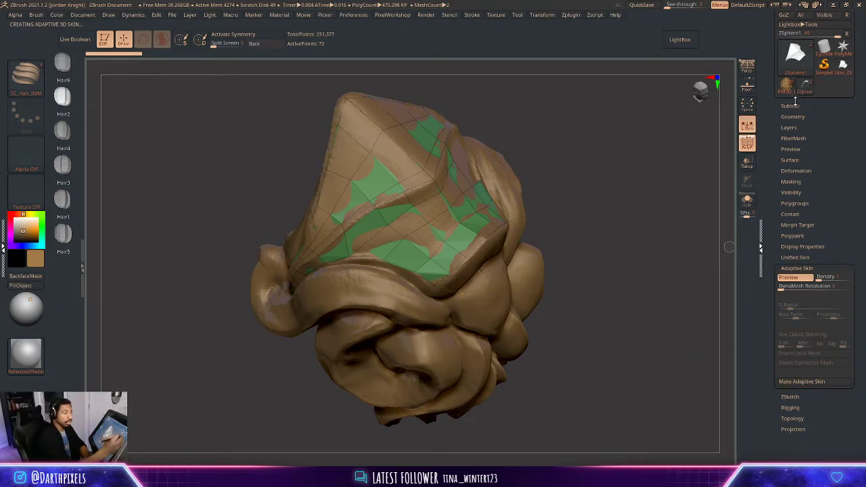
- Append the Skin_ZSphere1 mesh as a subtool and display it alone
{"action": "left_click", "coordinate": [790, 106]}
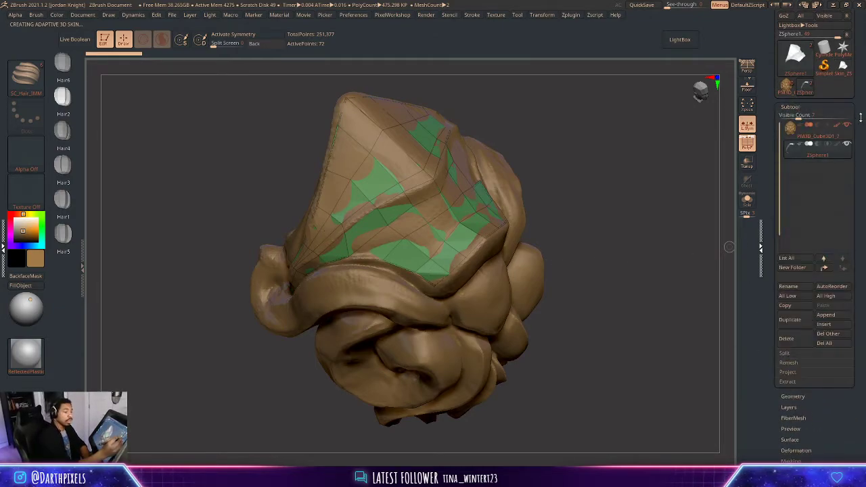
{"action": "left_click", "coordinate": [832, 316]}
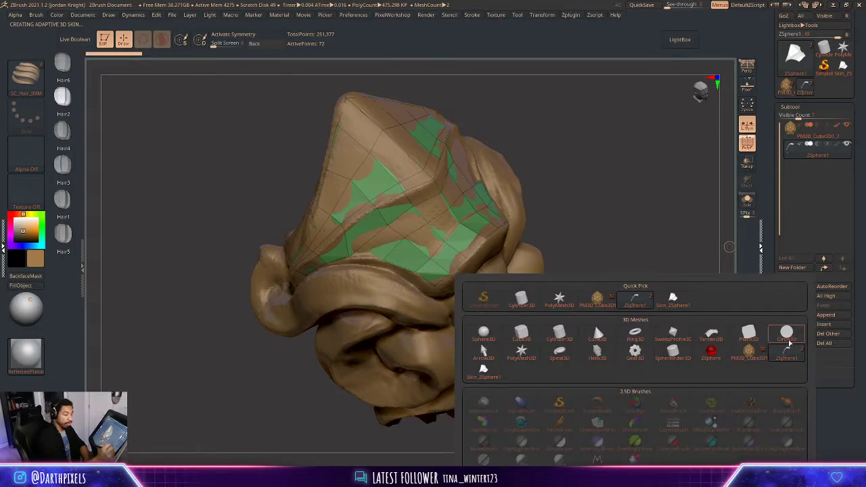
{"action": "left_click", "coordinate": [483, 370]}
{"action": "left_click", "coordinate": [747, 201]}
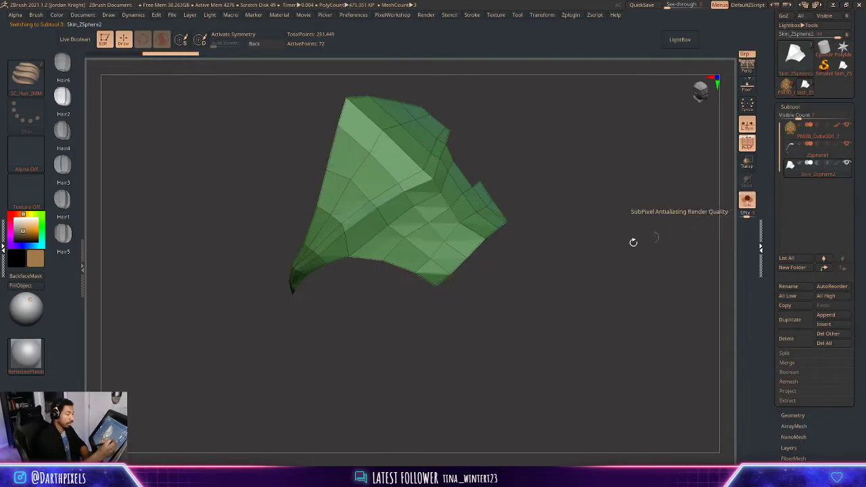
{"action": "left_click_drag", "start_coordinate": [632, 241], "coordinate": [548, 170]}
{"action": "left_click_drag", "start_coordinate": [611, 169], "coordinate": [567, 220]}
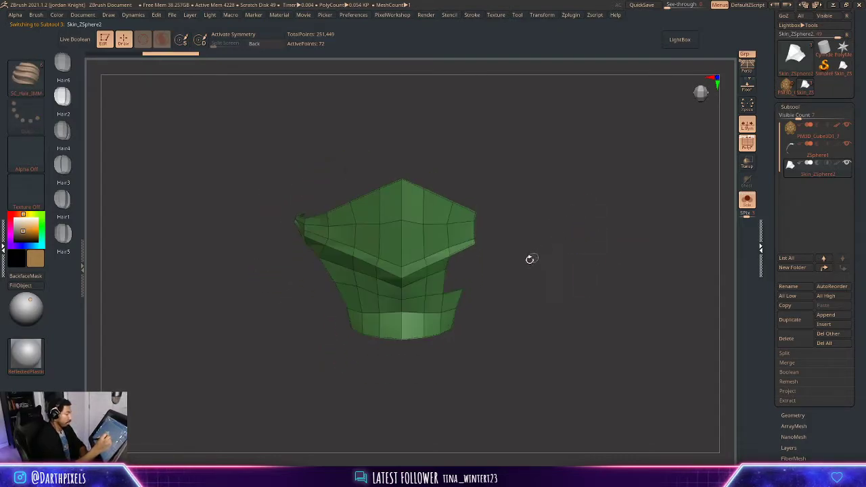
{"action": "key", "text": "r"}
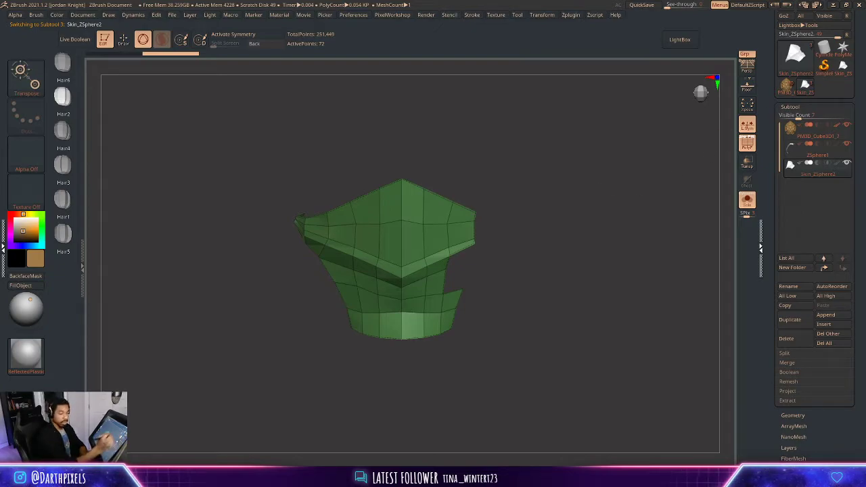
{"action": "key", "text": "space"}
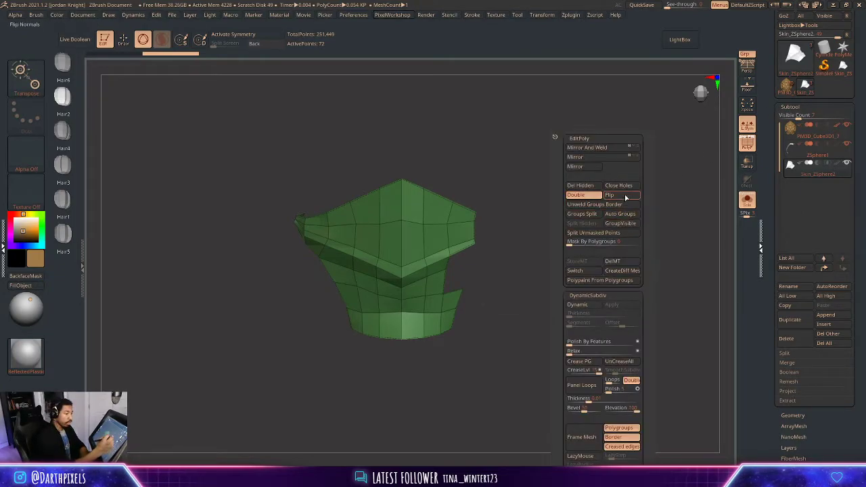
{"action": "left_click", "coordinate": [587, 148]}
{"action": "key", "text": "ctrl+z"}
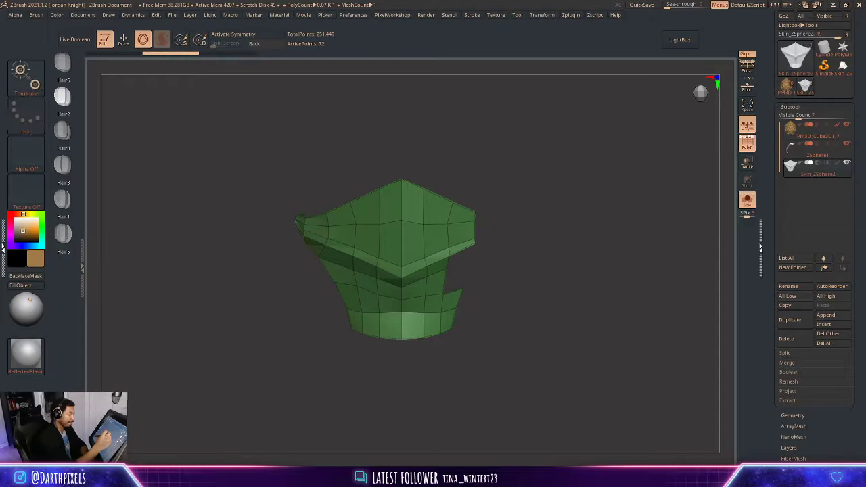
- Turn off local symmetry and mirror and weld the skin mesh so both sides match
{"action": "key", "text": "space"}
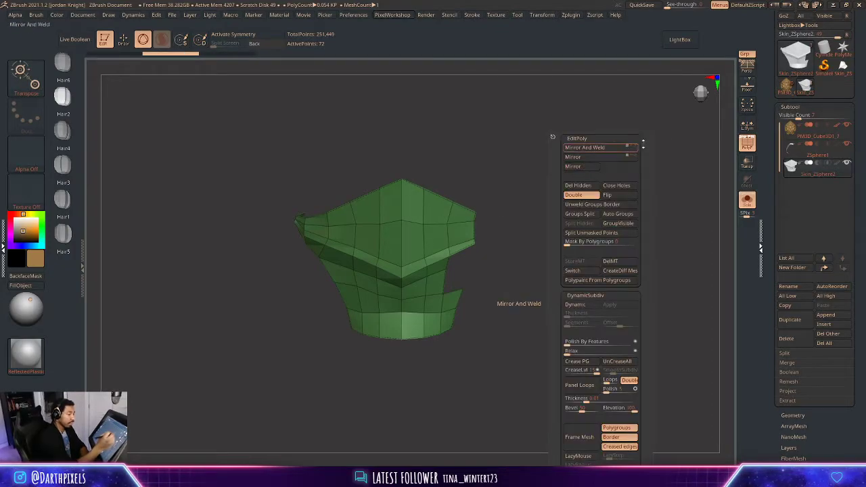
{"action": "key", "text": "space"}
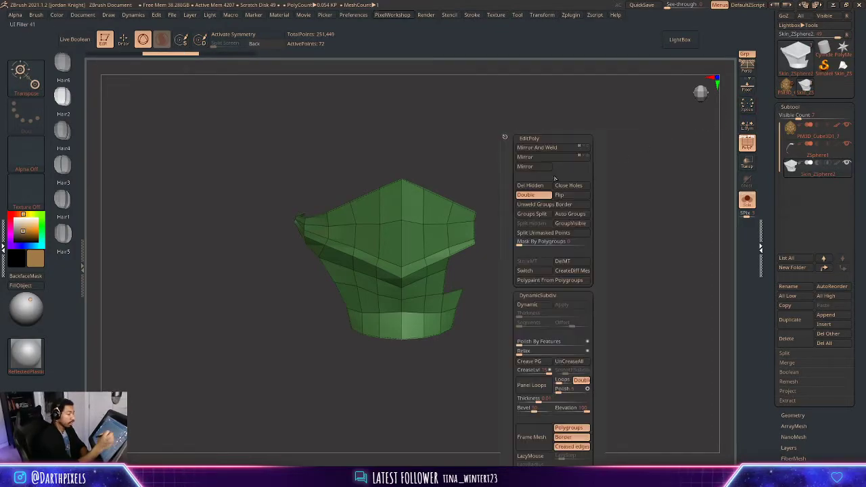
{"action": "left_click", "coordinate": [537, 147]}
{"action": "left_click_drag", "start_coordinate": [512, 302], "coordinate": [521, 224]}
{"action": "left_click_drag", "start_coordinate": [541, 128], "coordinate": [531, 287], "text": "alt"}
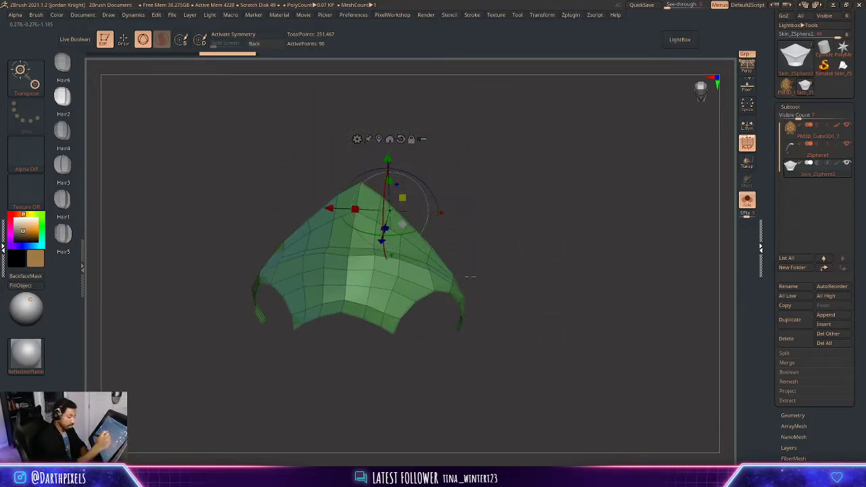
- Check the mirrored mesh with dynamic subdivision, turn the smoothing back off, and show the mesh over the sculpt in draw mode
{"action": "key", "text": "d"}
{"action": "key", "text": "shift+d"}
{"action": "left_click_drag", "start_coordinate": [515, 219], "coordinate": [605, 171]}
{"action": "left_click", "coordinate": [747, 200]}
{"action": "mouse_move", "coordinate": [541, 201]}
{"action": "left_mouse_down"}
{"action": "mouse_move", "coordinate": [623, 193]}
{"action": "mouse_move", "coordinate": [620, 308]}
{"action": "left_mouse_up"}
{"action": "key", "text": "q"}
{"action": "mouse_move", "coordinate": [534, 138]}
{"action": "left_mouse_down"}
{"action": "mouse_move", "coordinate": [599, 174]}
{"action": "mouse_move", "coordinate": [578, 168]}
{"action": "mouse_move", "coordinate": [559, 192]}
{"action": "mouse_move", "coordinate": [681, 151]}
{"action": "mouse_move", "coordinate": [487, 119]}
{"action": "mouse_move", "coordinate": [439, 250]}
{"action": "left_mouse_up"}
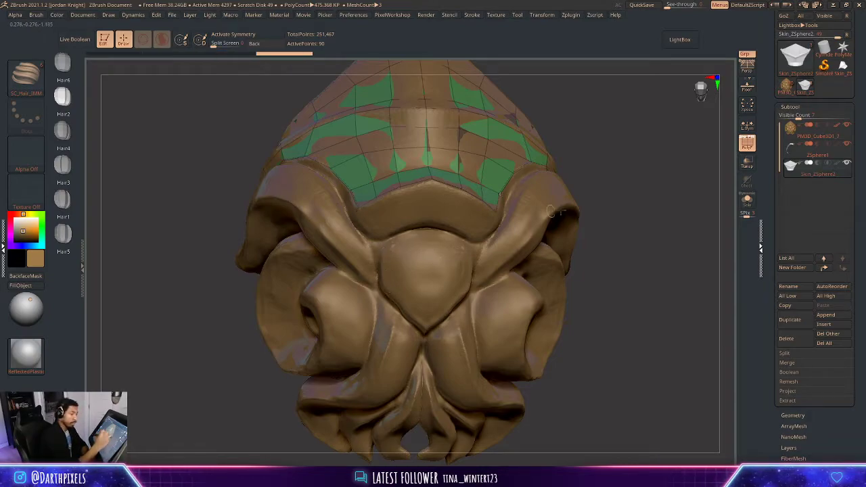
{"action": "mouse_move", "coordinate": [794, 138]}
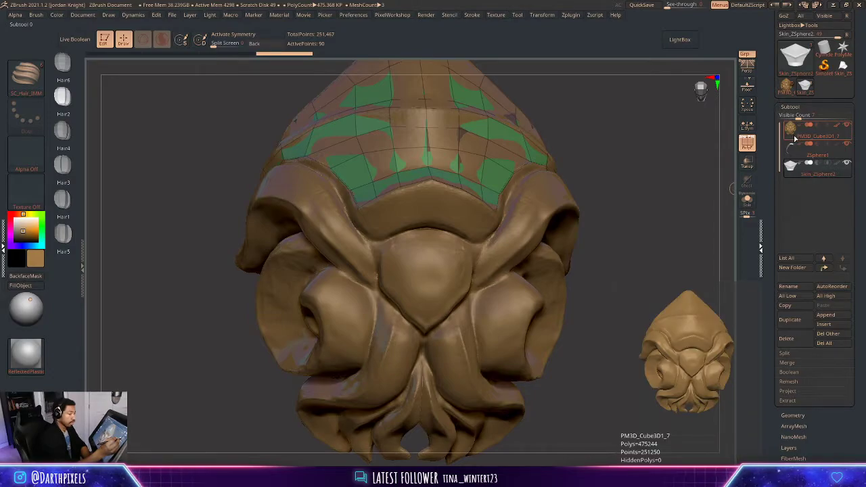
{"action": "left_click", "coordinate": [797, 138]}
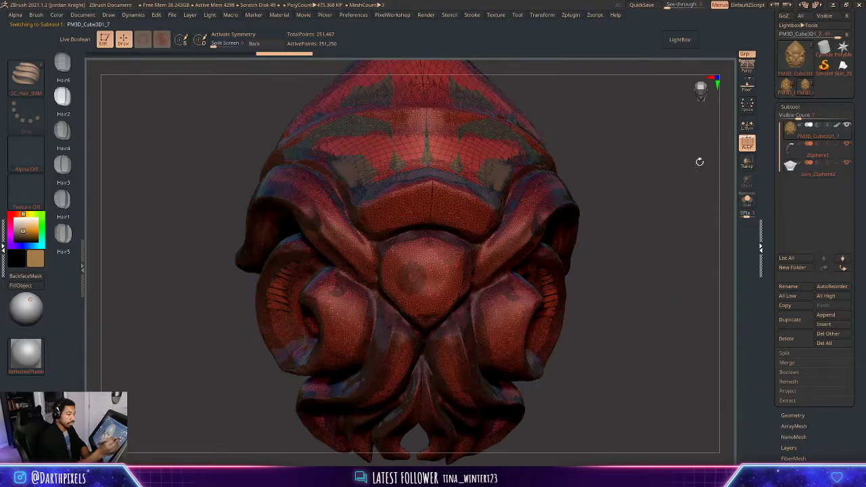
{"action": "left_click", "coordinate": [787, 174]}
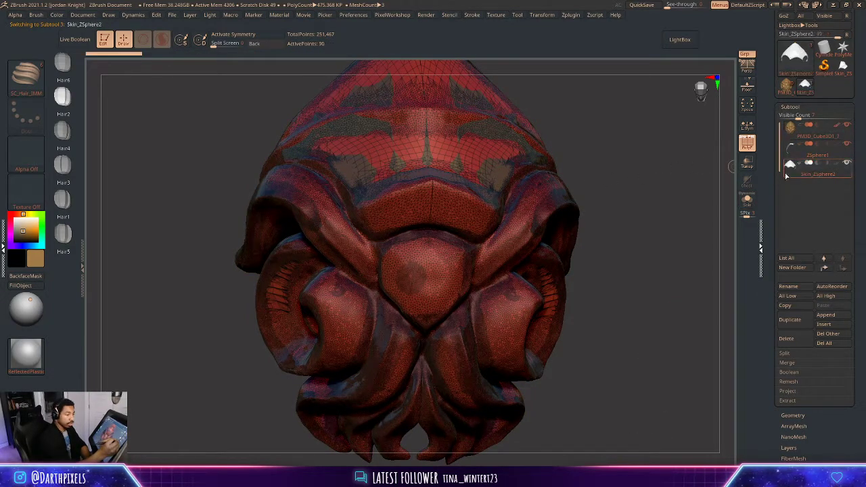
- Switch to the ZSphere1 subtool, leave its adaptive skin preview, and delete its existing topology
{"action": "mouse_move", "coordinate": [590, 177]}
{"action": "left_mouse_down"}
{"action": "mouse_move", "coordinate": [649, 164]}
{"action": "mouse_move", "coordinate": [650, 202]}
{"action": "mouse_move", "coordinate": [548, 186]}
{"action": "mouse_move", "coordinate": [519, 196]}
{"action": "mouse_move", "coordinate": [550, 170]}
{"action": "mouse_move", "coordinate": [567, 218]}
{"action": "mouse_move", "coordinate": [571, 170]}
{"action": "mouse_move", "coordinate": [649, 230]}
{"action": "left_mouse_up"}
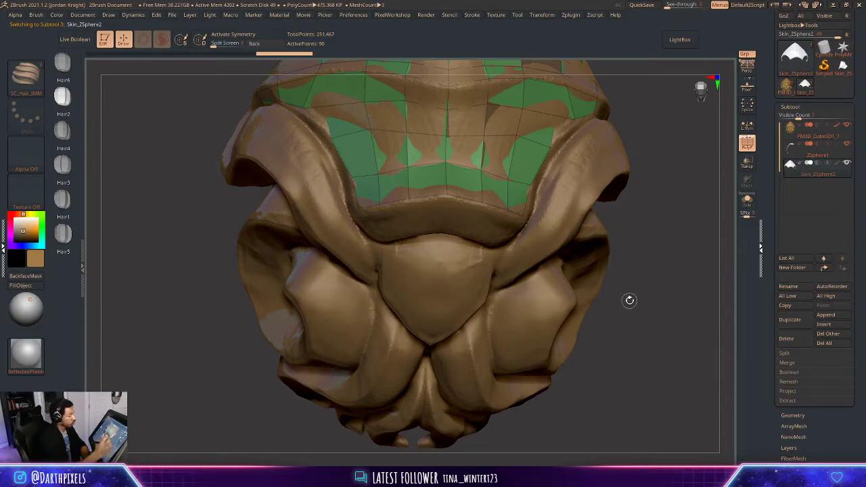
{"action": "key", "text": "Up"}
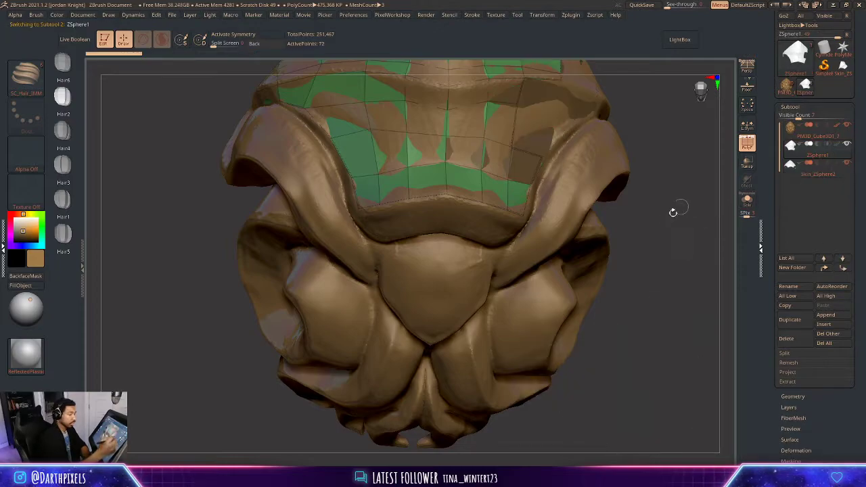
{"action": "left_click_drag", "start_coordinate": [674, 213], "coordinate": [661, 146], "text": "alt"}
{"action": "left_click", "coordinate": [790, 107]}
{"action": "left_click_drag", "start_coordinate": [658, 257], "coordinate": [621, 312], "text": "alt"}
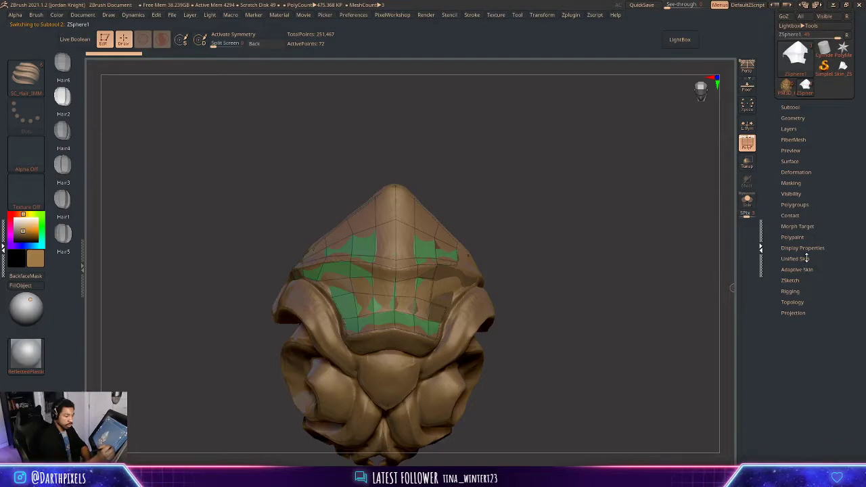
{"action": "key", "text": "a"}
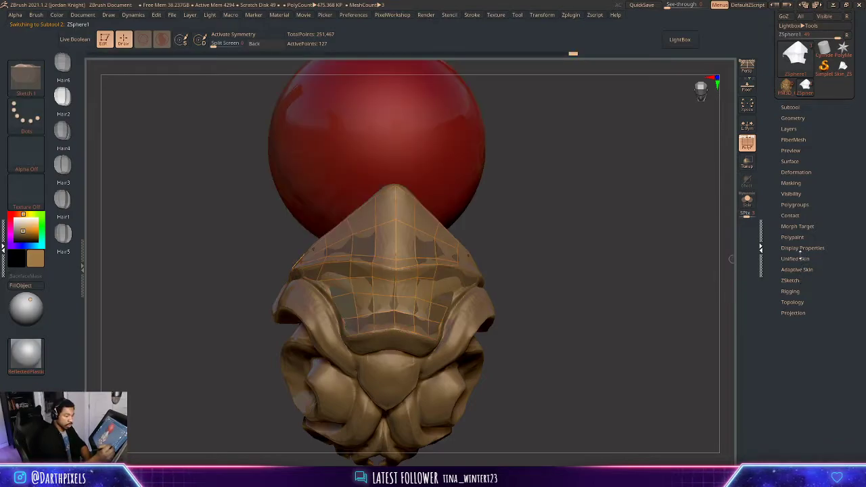
{"action": "left_click", "coordinate": [793, 302]}
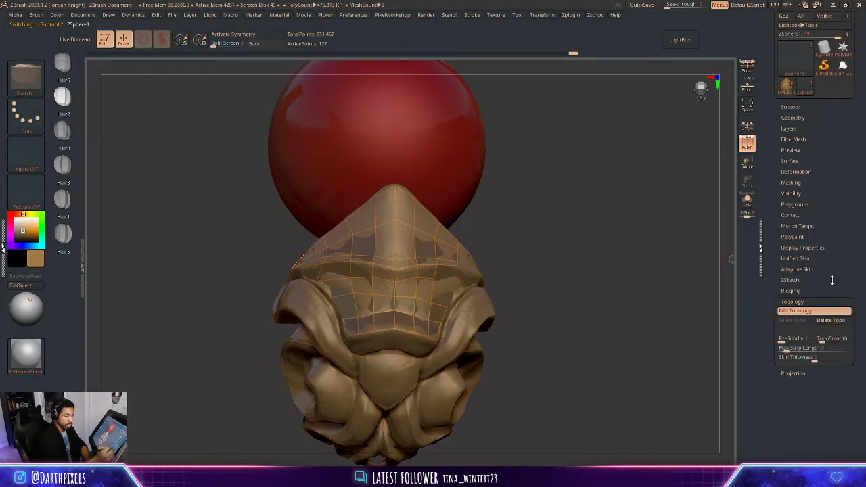
{"action": "left_click", "coordinate": [830, 320]}
- Activate symmetry for drawing topology on the central shield-shaped plate
{"action": "left_click_drag", "start_coordinate": [576, 283], "coordinate": [676, 198], "text": "alt"}
{"action": "left_click_drag", "start_coordinate": [701, 133], "coordinate": [492, 229]}
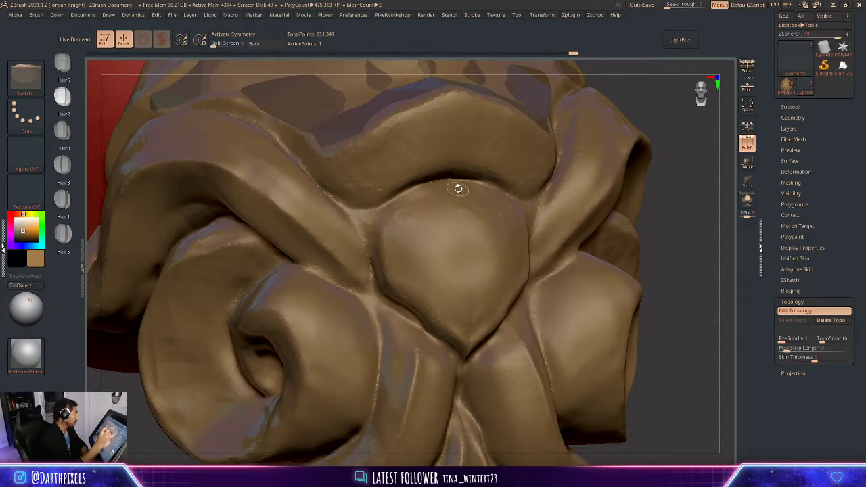
{"action": "key", "text": "x"}
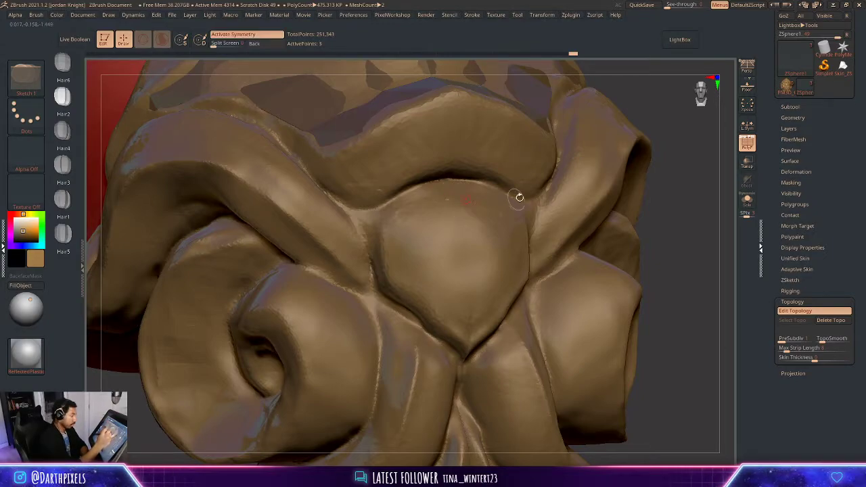
{"action": "right_click_drag", "start_coordinate": [518, 197], "coordinate": [456, 197]}
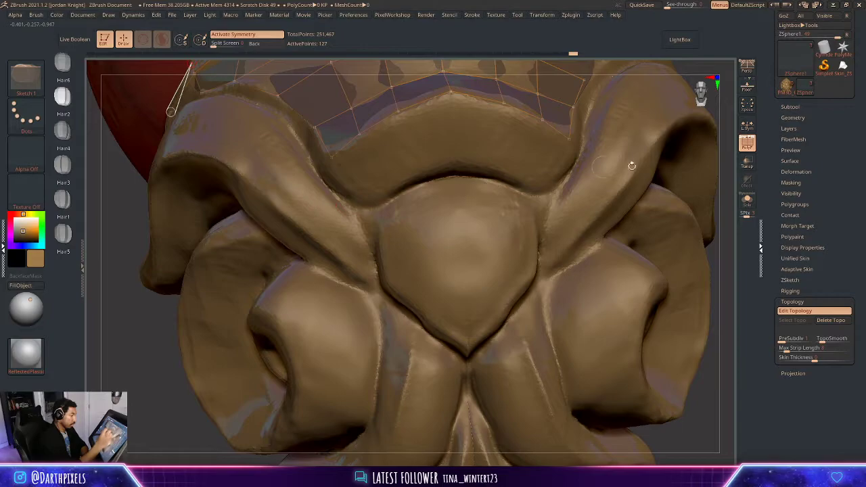
{"action": "left_click", "coordinate": [831, 320]}
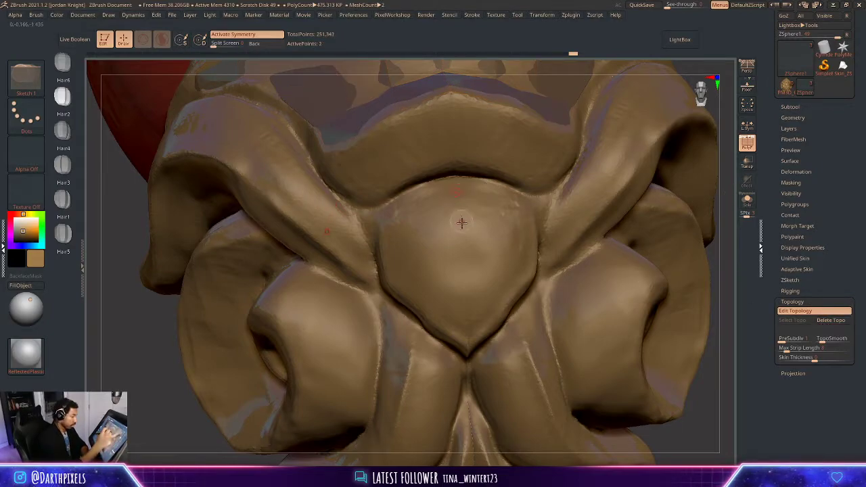
{"action": "key", "text": "ctrl+z"}
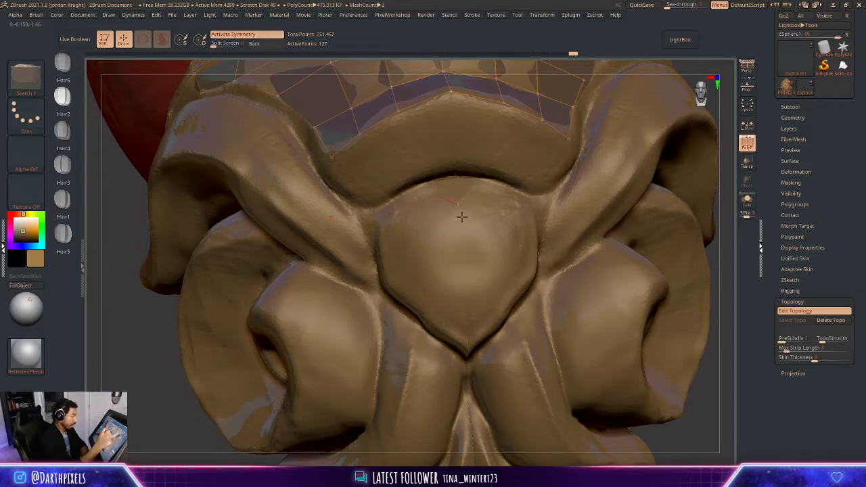
- Delete the leftover topology and draw the first mirrored pair of quads at the upper centre of the shield plate
{"action": "left_click", "coordinate": [824, 321]}
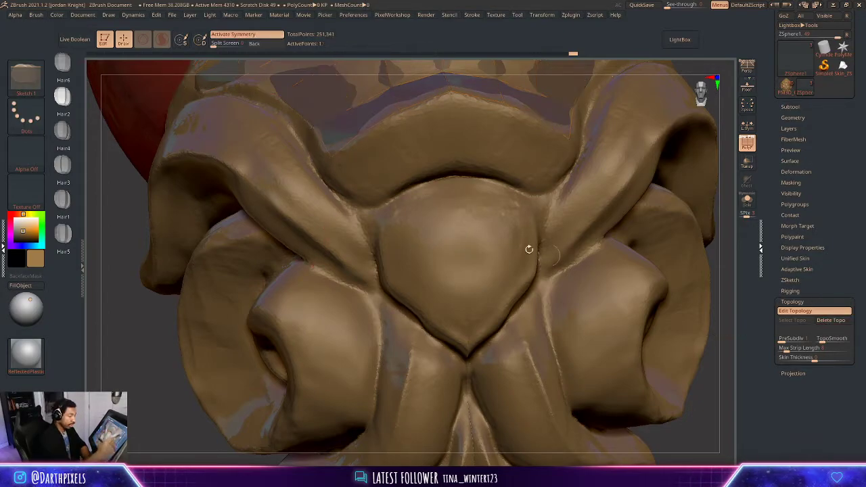
{"action": "left_click", "coordinate": [458, 199]}
{"action": "left_click", "coordinate": [461, 250]}
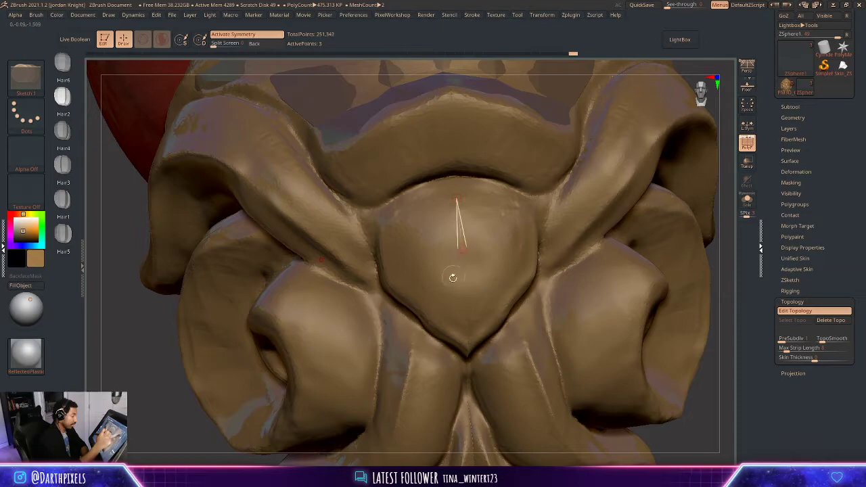
{"action": "left_click", "coordinate": [428, 256]}
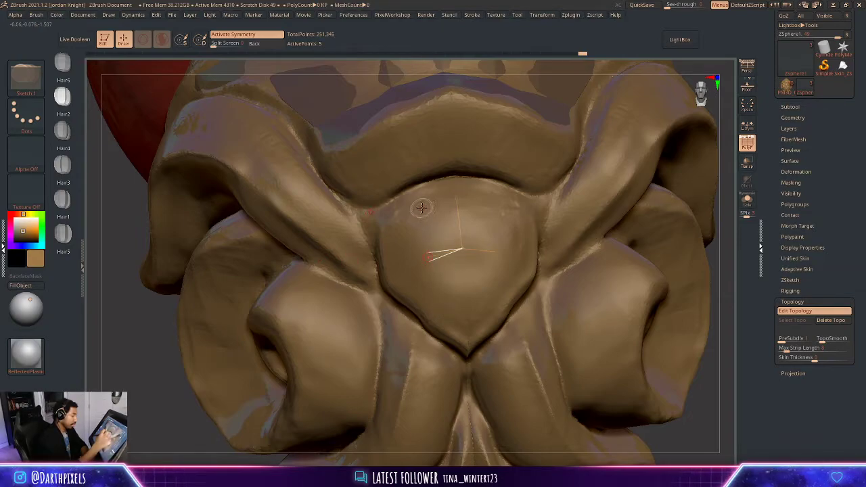
{"action": "left_click", "coordinate": [421, 210]}
{"action": "left_click", "coordinate": [457, 199]}
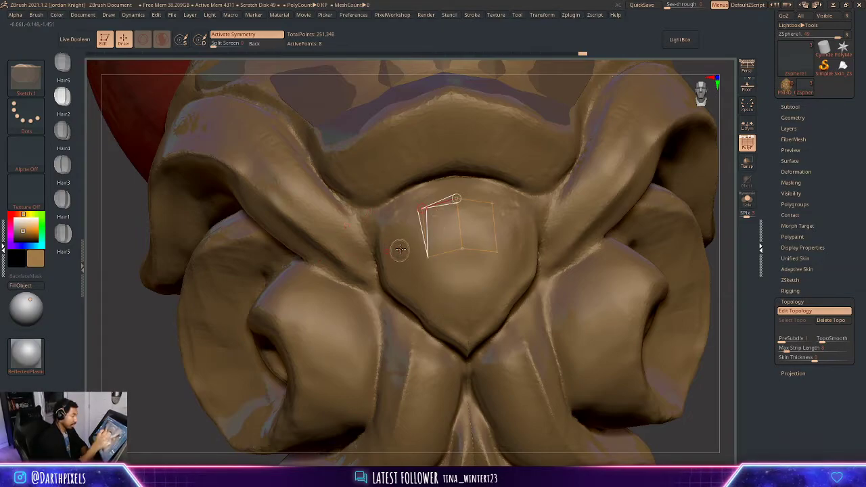
- Extend the top row of quads outward to both side edges of the shield plate
{"action": "left_click", "coordinate": [382, 228]}
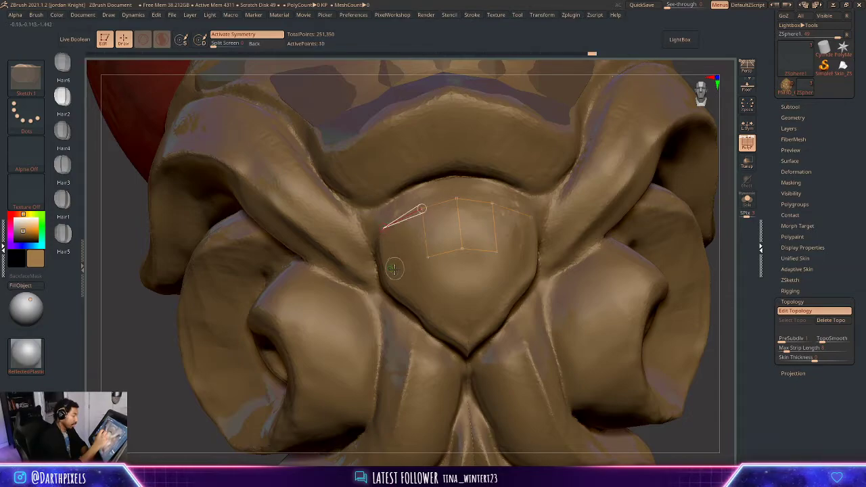
{"action": "left_click", "coordinate": [385, 263]}
{"action": "left_click", "coordinate": [427, 257]}
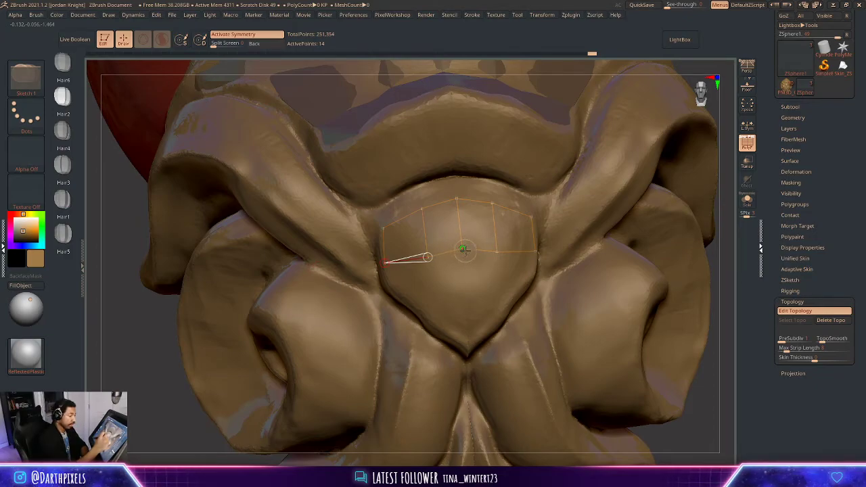
{"action": "left_click", "coordinate": [464, 250]}
{"action": "key", "text": "ctrl+z"}
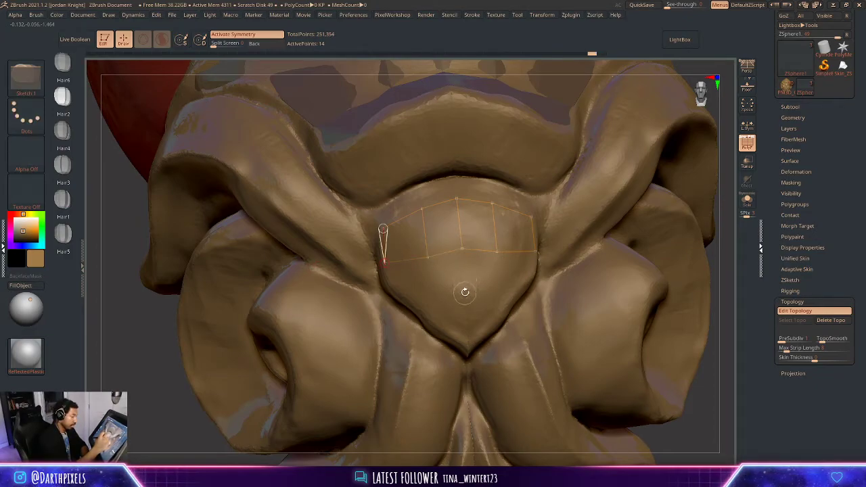
- Add a mirrored pair of quads below the two central quads, along the plate's centre line
{"action": "left_click_drag", "start_coordinate": [713, 254], "coordinate": [671, 259]}
{"action": "left_click", "coordinate": [462, 249]}
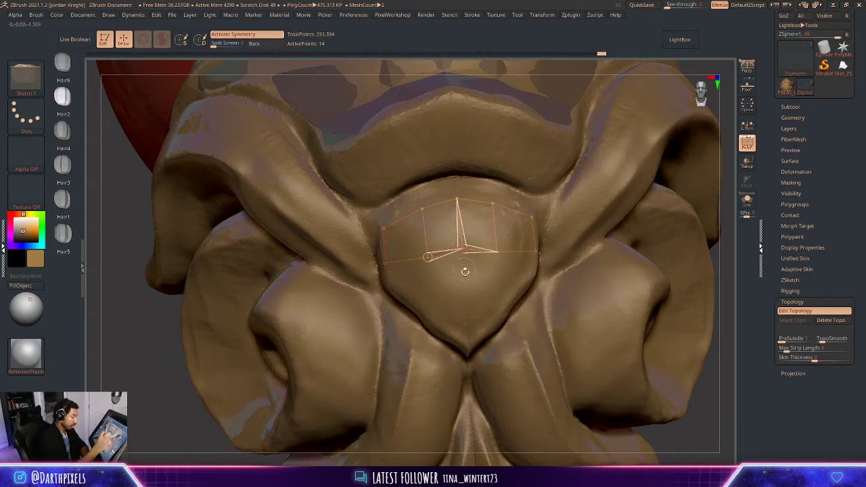
{"action": "left_click", "coordinate": [465, 290]}
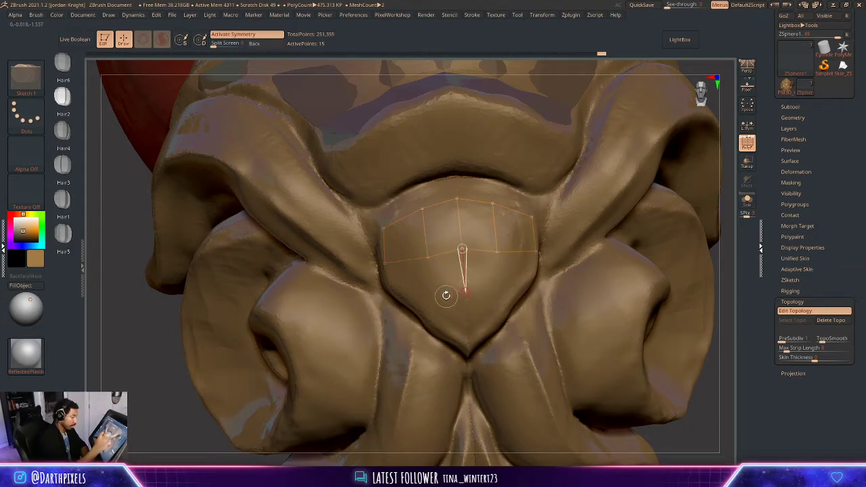
{"action": "left_click", "coordinate": [428, 257]}
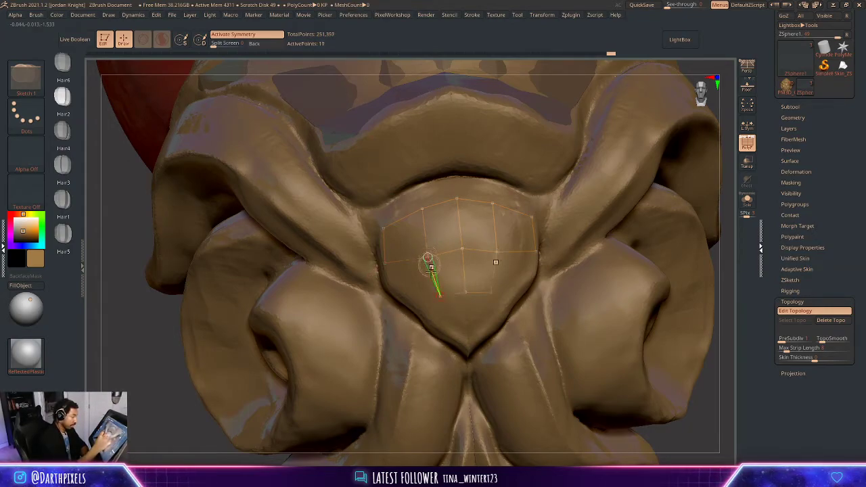
{"action": "left_click", "coordinate": [440, 295]}
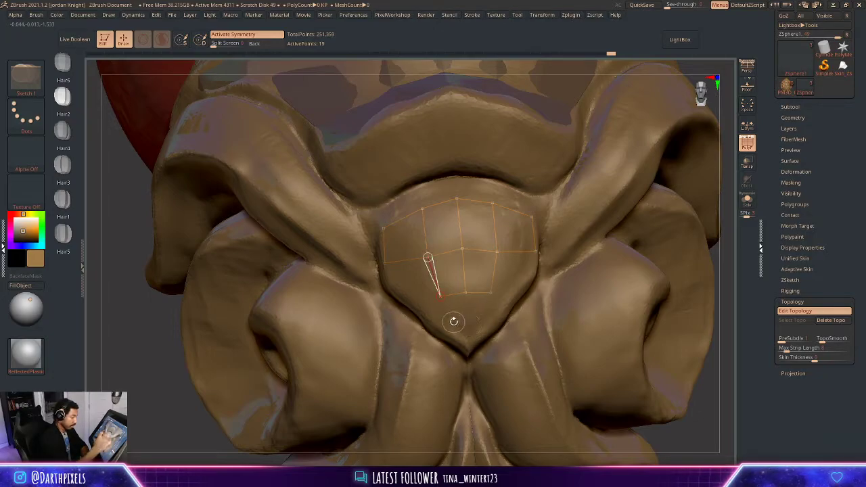
- Continue the central quads down to the plate's lower tip and connect their outer corners along its edge
{"action": "left_click", "coordinate": [451, 322]}
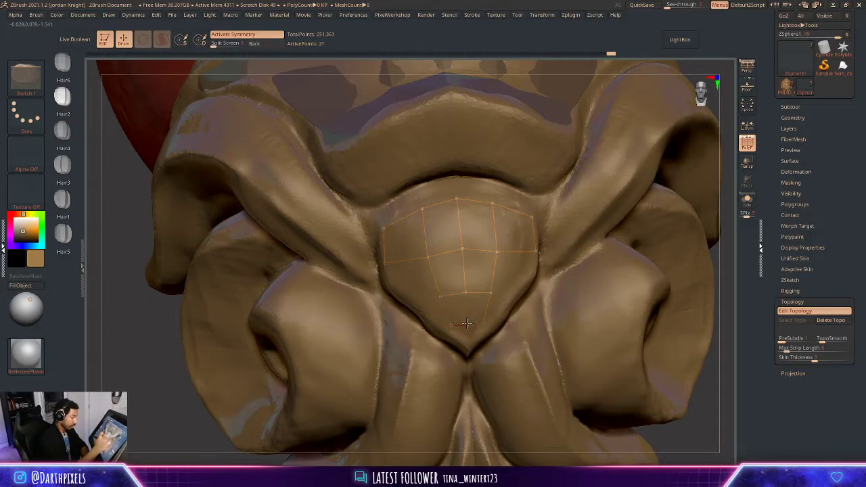
{"action": "left_click", "coordinate": [467, 323]}
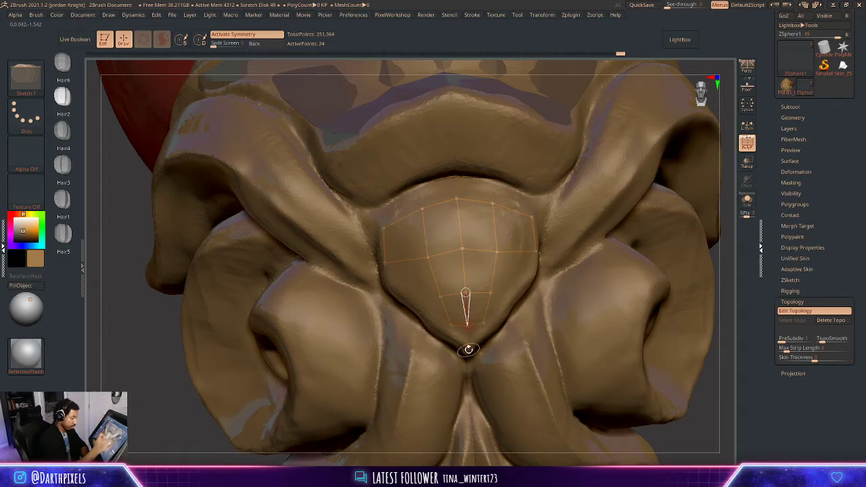
{"action": "left_click", "coordinate": [468, 350]}
{"action": "left_click", "coordinate": [446, 335]}
{"action": "left_click", "coordinate": [452, 325]}
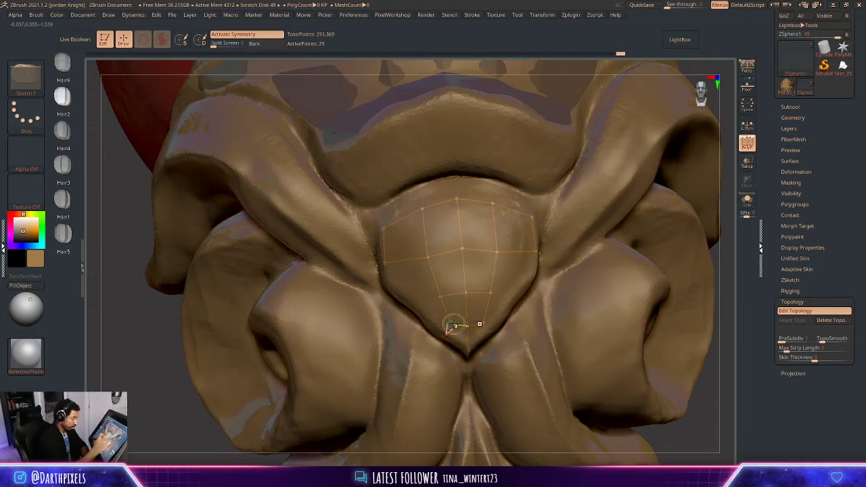
- Fill the plate's lower sides with quads along its edge, joining them to the top row and the central columns
{"action": "left_click", "coordinate": [426, 316]}
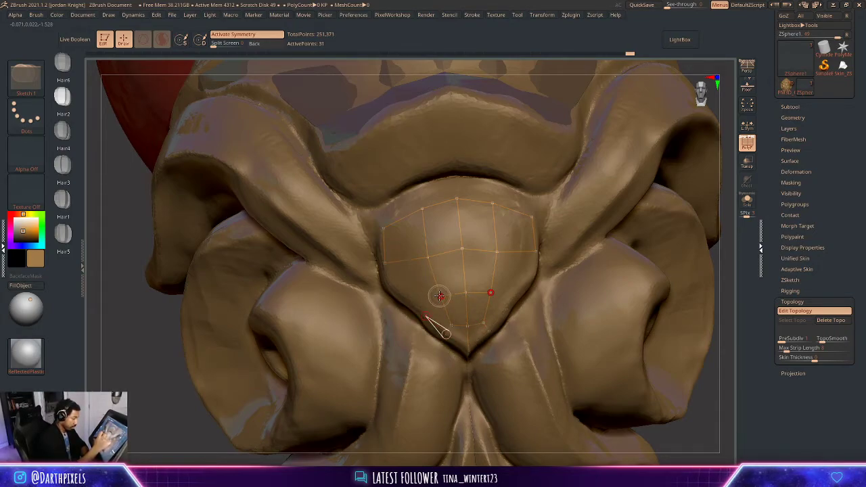
{"action": "left_click", "coordinate": [438, 295]}
{"action": "left_click", "coordinate": [404, 293]}
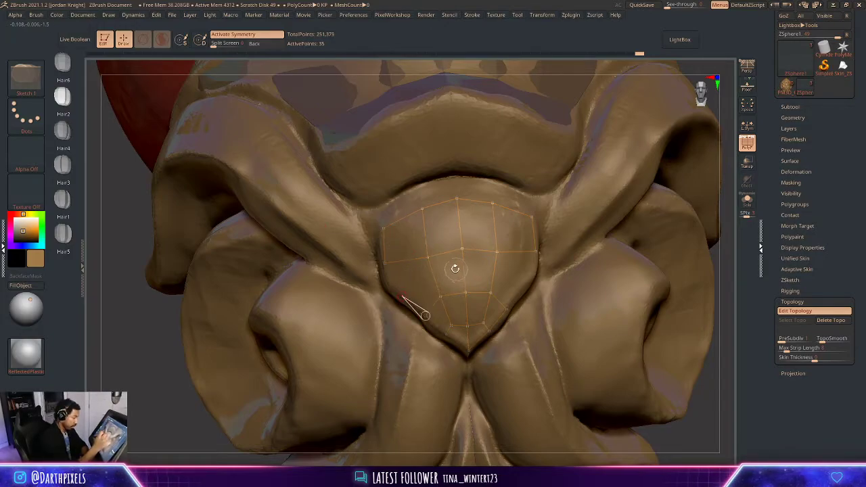
{"action": "left_click", "coordinate": [384, 263]}
{"action": "left_click", "coordinate": [434, 277]}
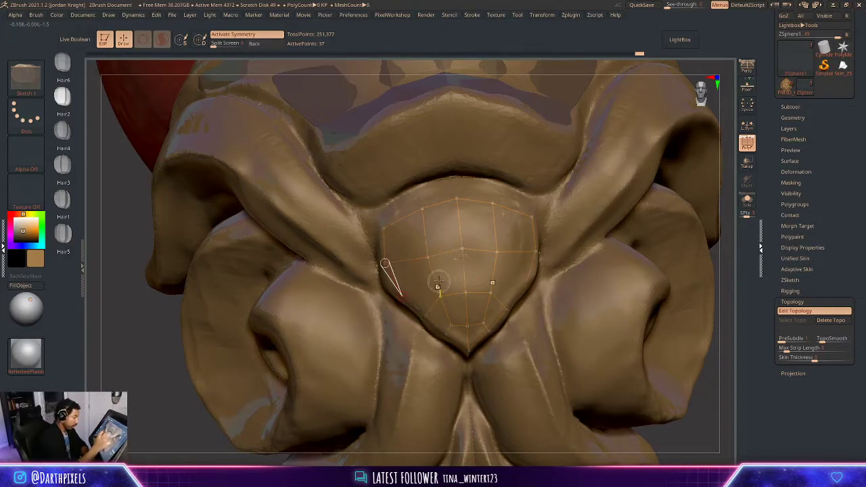
{"action": "left_click", "coordinate": [428, 258]}
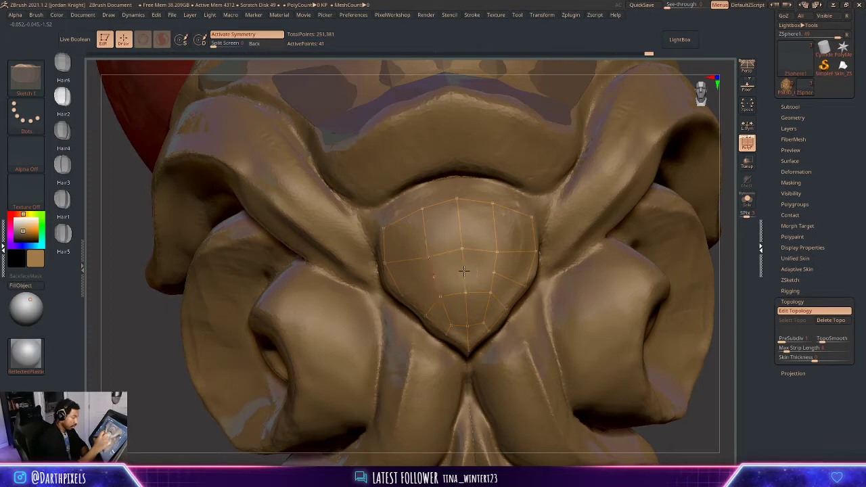
{"action": "key", "text": "ctrl"}
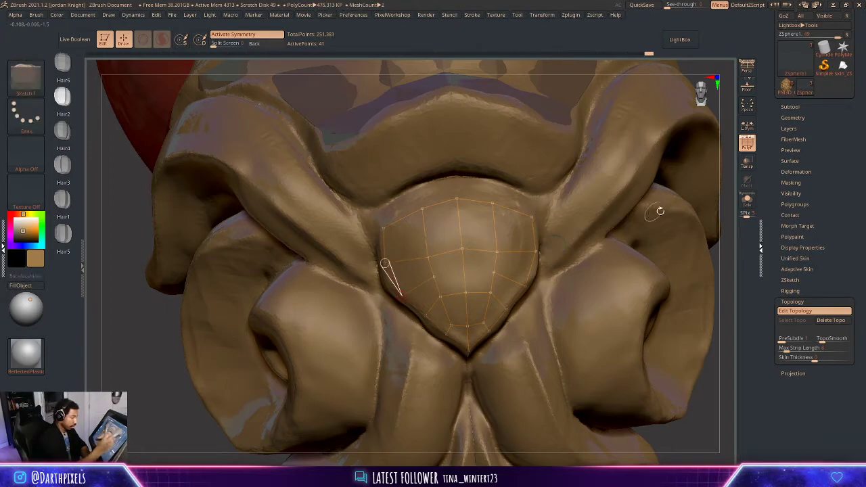
- Turn off symmetry and connect the side edge loops with an edge across the plate's centre line
{"action": "key", "text": "f"}
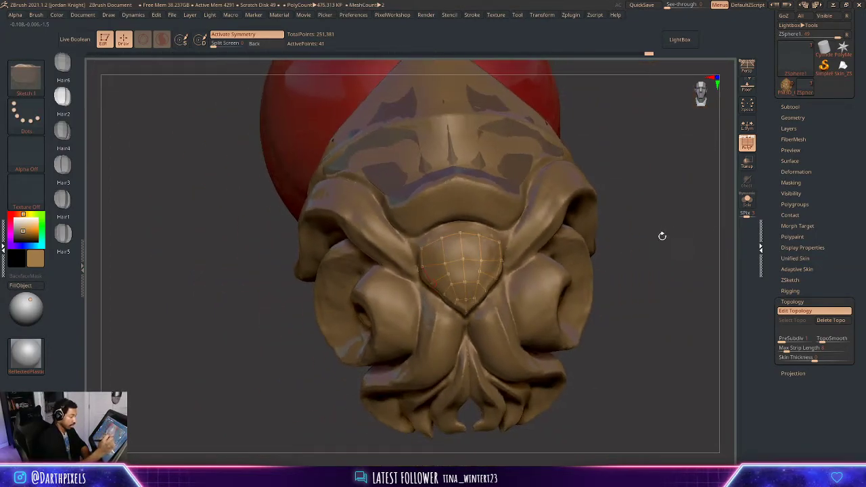
{"action": "left_click_drag", "start_coordinate": [662, 218], "coordinate": [668, 276], "text": "alt"}
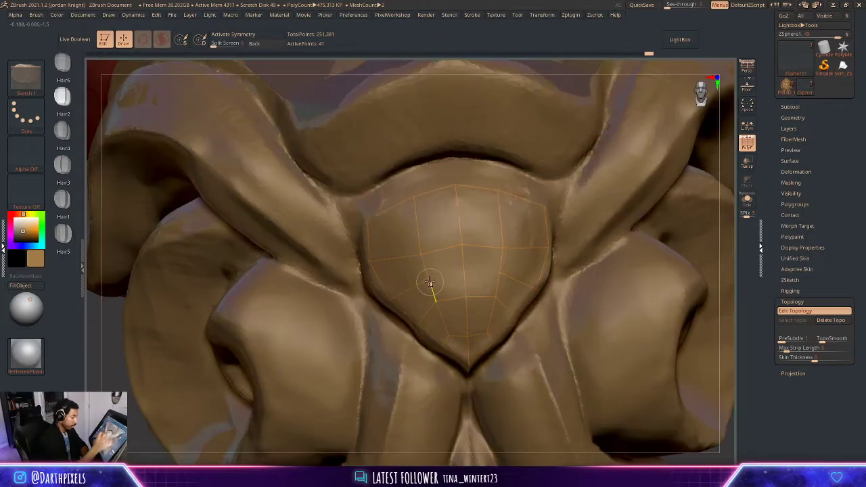
{"action": "left_click", "coordinate": [464, 271]}
{"action": "left_click", "coordinate": [499, 272]}
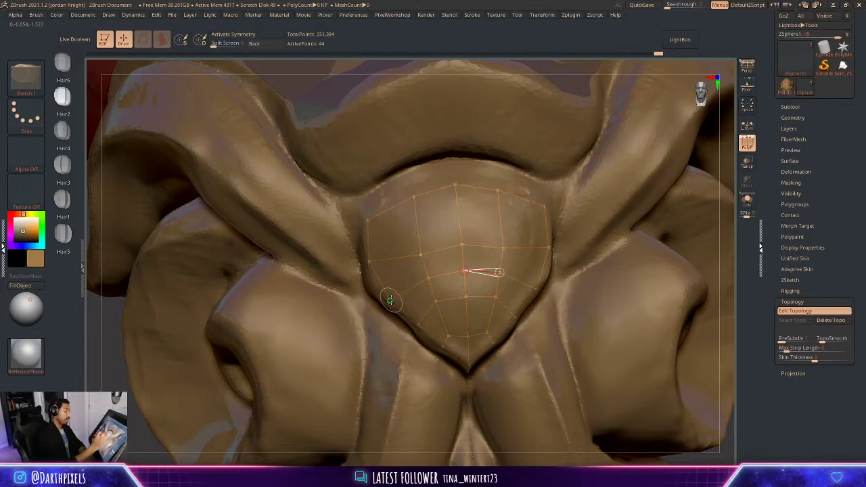
- Move the points of the plate's upper and middle cross rows to even out the quads and meet the side edges
{"action": "left_click_drag", "start_coordinate": [390, 301], "coordinate": [380, 294]}
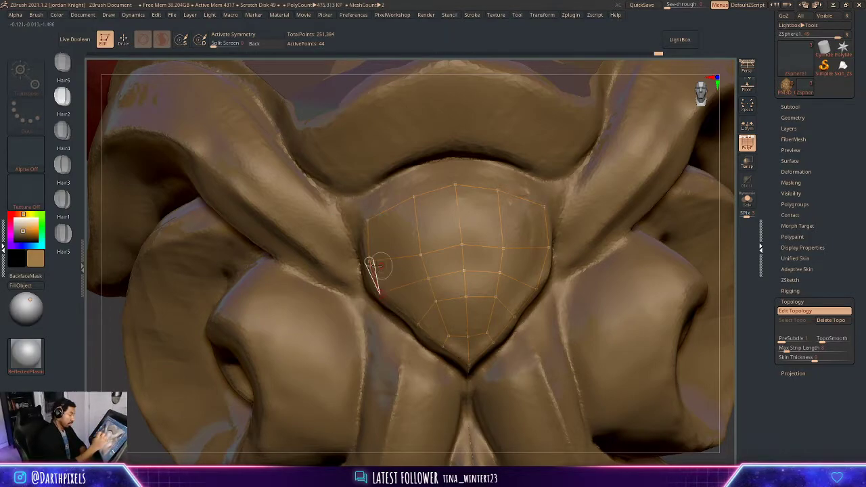
{"action": "left_click_drag", "start_coordinate": [370, 260], "coordinate": [371, 256]}
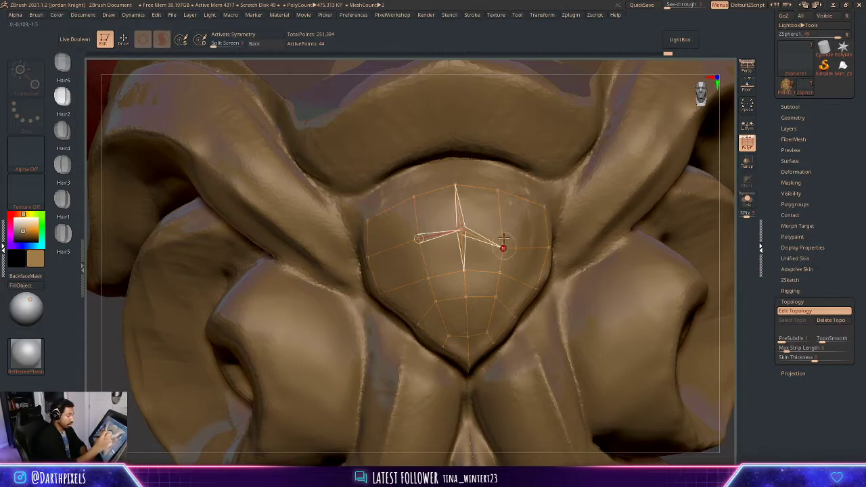
{"action": "left_click_drag", "start_coordinate": [503, 247], "coordinate": [504, 233]}
{"action": "left_click", "coordinate": [549, 247]}
{"action": "left_click", "coordinate": [539, 285]}
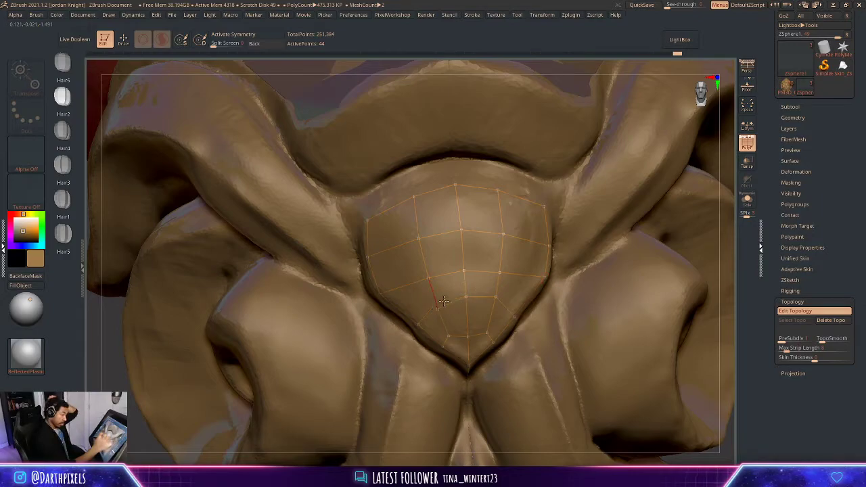
- Reposition the points of the two lower cross rows so the quads near the plate's tip are evenly spaced
{"action": "left_click", "coordinate": [467, 302]}
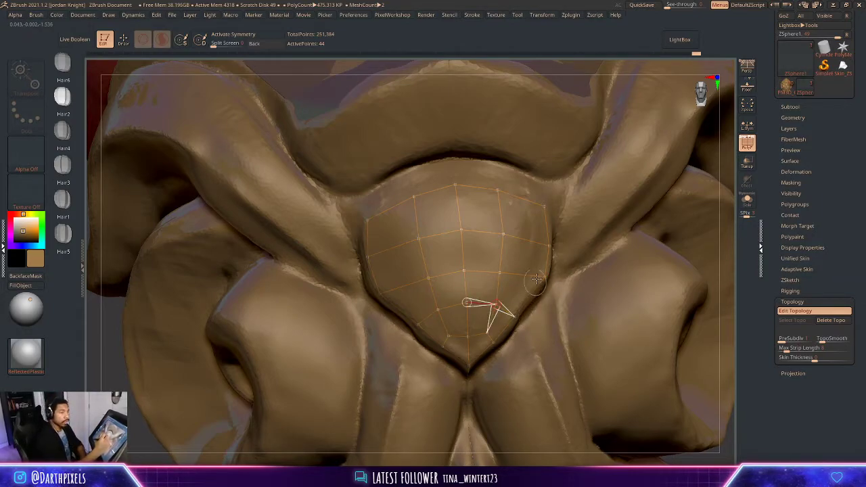
{"action": "left_click", "coordinate": [514, 316]}
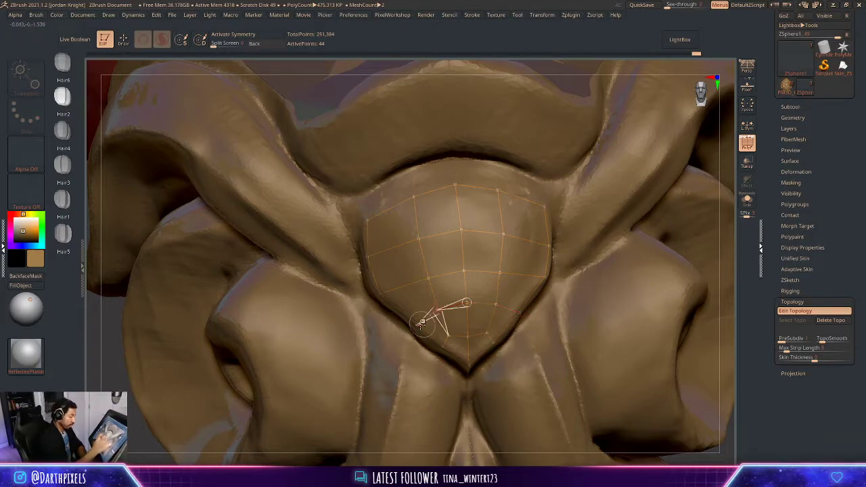
{"action": "left_click", "coordinate": [470, 334]}
{"action": "left_click", "coordinate": [487, 331]}
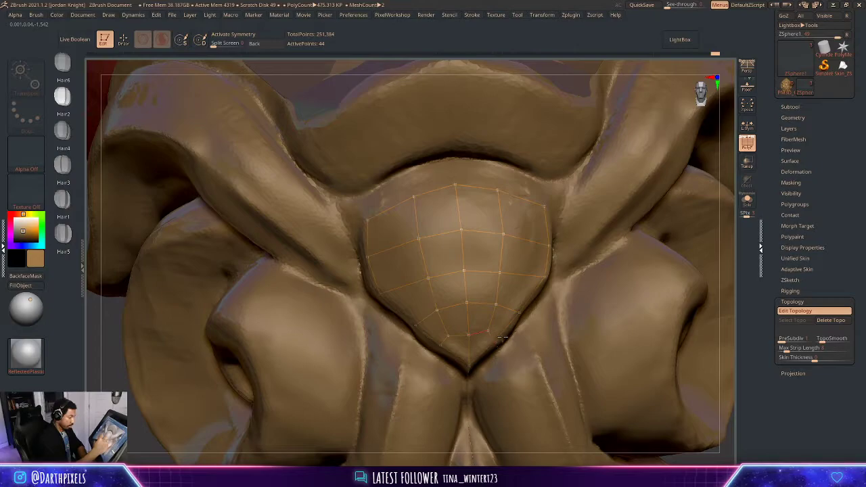
{"action": "left_click", "coordinate": [496, 343]}
- Turn symmetry back on and adjust the plate's top-edge and inner points to fit its border and surface
{"action": "left_click_drag", "start_coordinate": [724, 242], "coordinate": [640, 251], "text": "alt"}
{"action": "key", "text": "x"}
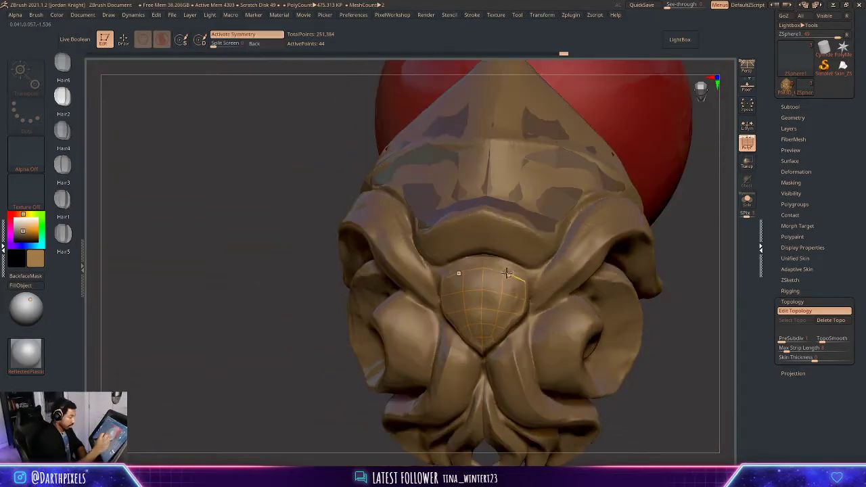
{"action": "left_click", "coordinate": [505, 270]}
{"action": "left_click_drag", "start_coordinate": [484, 268], "coordinate": [528, 276]}
{"action": "left_click_drag", "start_coordinate": [676, 227], "coordinate": [595, 249], "text": "alt"}
{"action": "left_click_drag", "start_coordinate": [621, 218], "coordinate": [549, 264]}
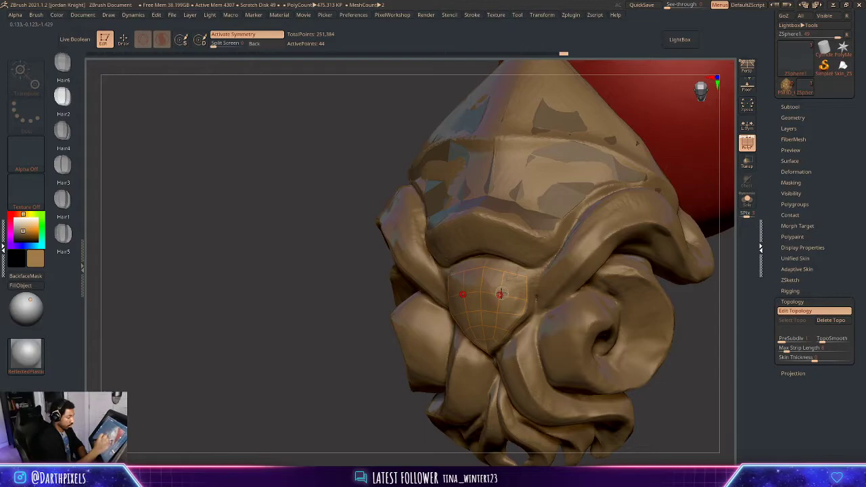
{"action": "left_click_drag", "start_coordinate": [500, 293], "coordinate": [505, 300]}
{"action": "left_click", "coordinate": [500, 314]}
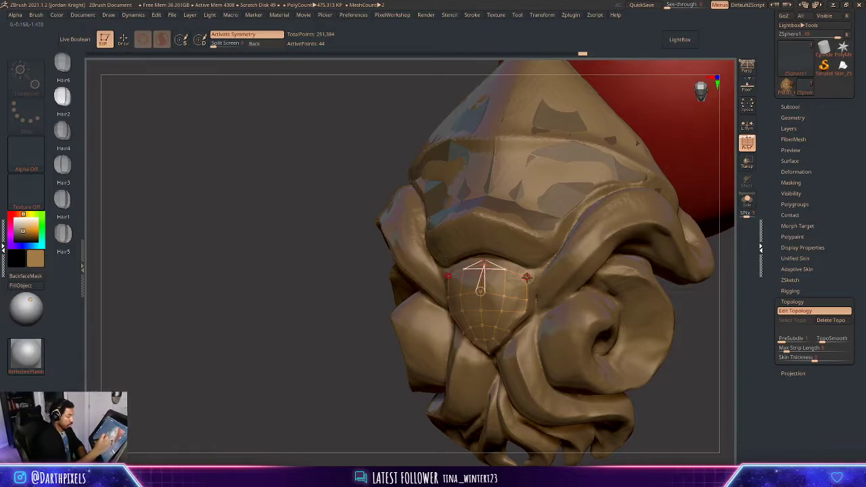
- Preview the adaptive skin of the retopologized central shield plate and generate a skin mesh from it
{"action": "left_click_drag", "start_coordinate": [302, 376], "coordinate": [367, 372]}
{"action": "mouse_move", "coordinate": [640, 133]}
{"action": "left_mouse_down", "text": "alt"}
{"action": "mouse_move", "coordinate": [634, 208]}
{"action": "mouse_move", "coordinate": [647, 253]}
{"action": "mouse_move", "coordinate": [635, 194]}
{"action": "mouse_move", "coordinate": [538, 254]}
{"action": "mouse_move", "coordinate": [654, 198]}
{"action": "left_mouse_up", "text": "alt"}
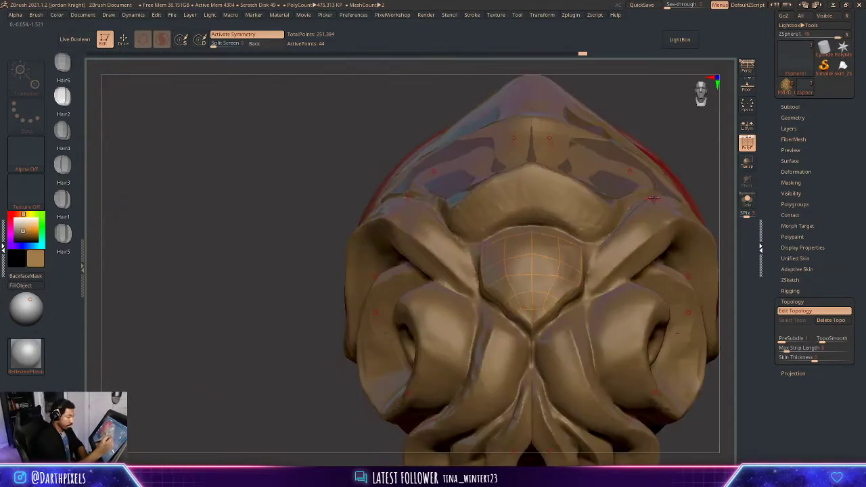
{"action": "left_click_drag", "start_coordinate": [674, 145], "coordinate": [559, 235], "text": "alt"}
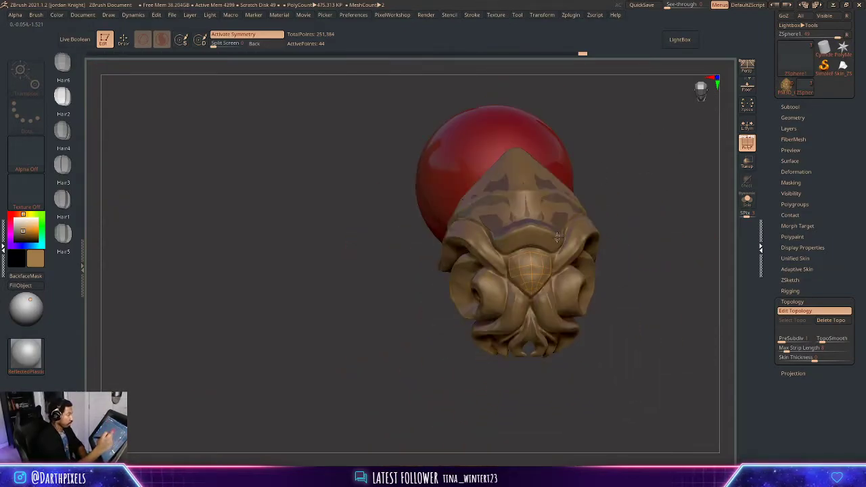
{"action": "left_click_drag", "start_coordinate": [591, 155], "coordinate": [637, 194], "text": "alt"}
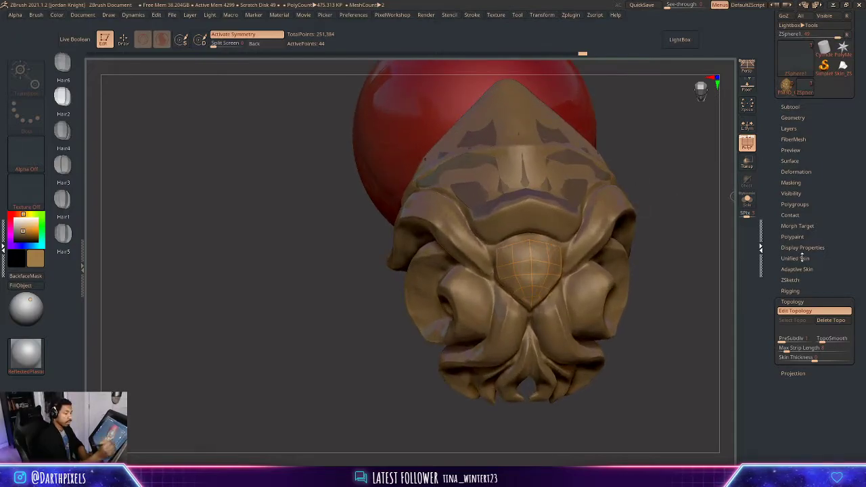
{"action": "left_click", "coordinate": [797, 269]}
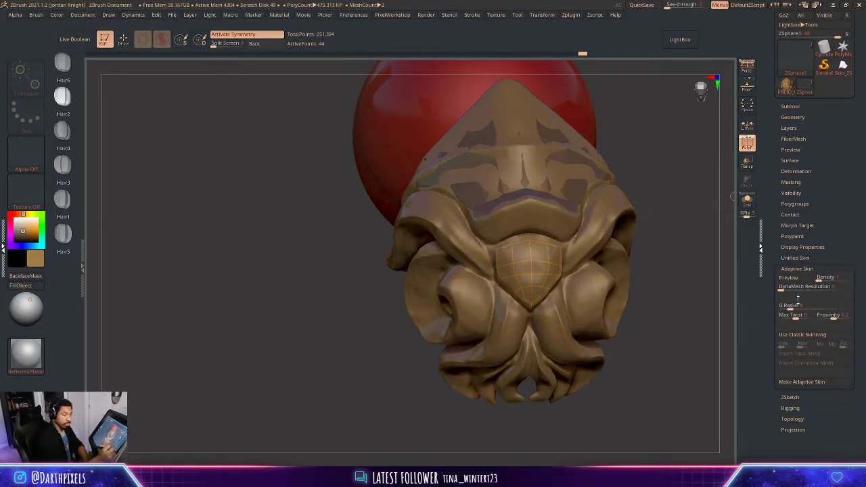
{"action": "left_click", "coordinate": [785, 277]}
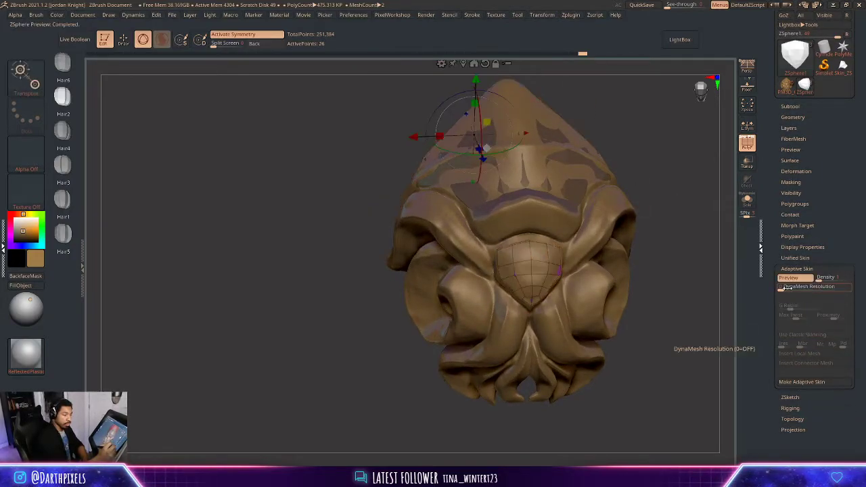
{"action": "left_click", "coordinate": [802, 381]}
- Append the shield plate's new skin mesh to the ZSphere tool as a subtool
{"action": "left_click", "coordinate": [790, 106]}
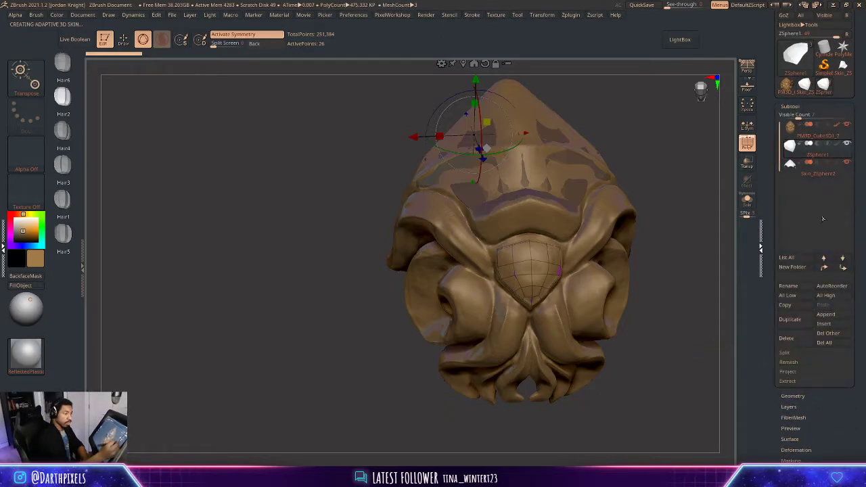
{"action": "left_click", "coordinate": [827, 314]}
{"action": "left_click", "coordinate": [786, 357]}
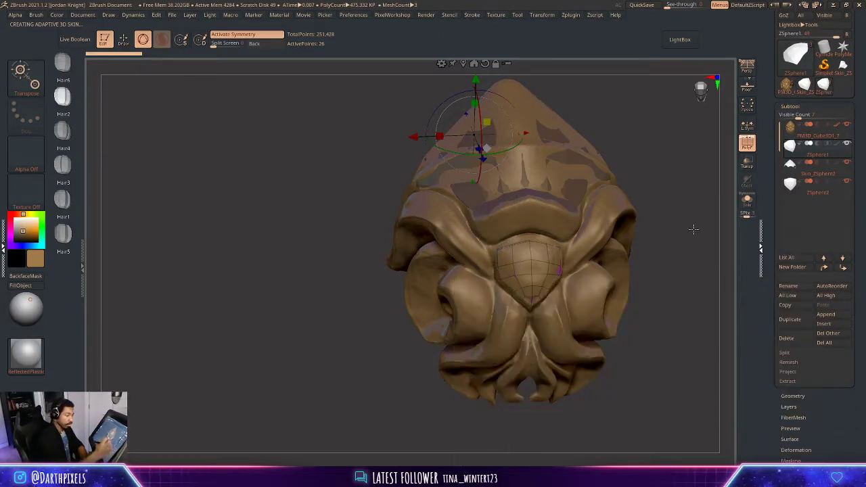
- Isolate the upper panel skin subtool and merge it down with the shield plate skin
{"action": "left_click", "coordinate": [803, 169]}
{"action": "left_click_drag", "start_coordinate": [660, 195], "coordinate": [672, 201]}
{"action": "left_click", "coordinate": [747, 200]}
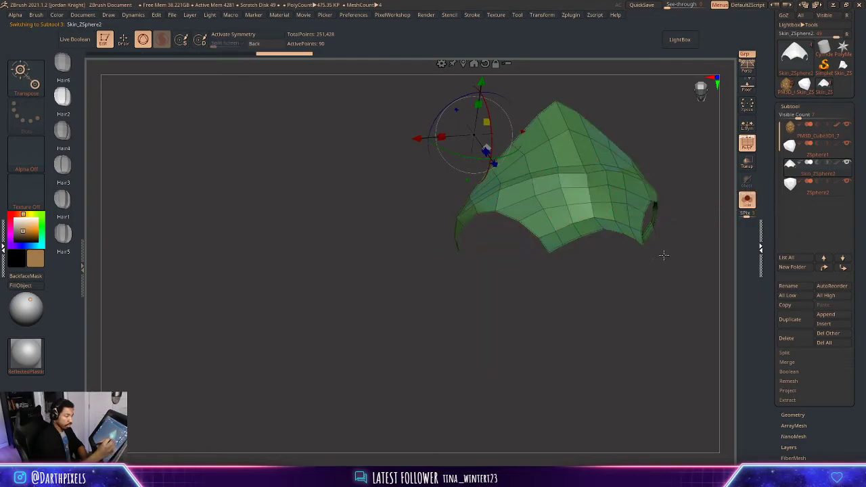
{"action": "left_click_drag", "start_coordinate": [664, 255], "coordinate": [501, 288], "text": "alt"}
{"action": "left_click", "coordinate": [797, 364]}
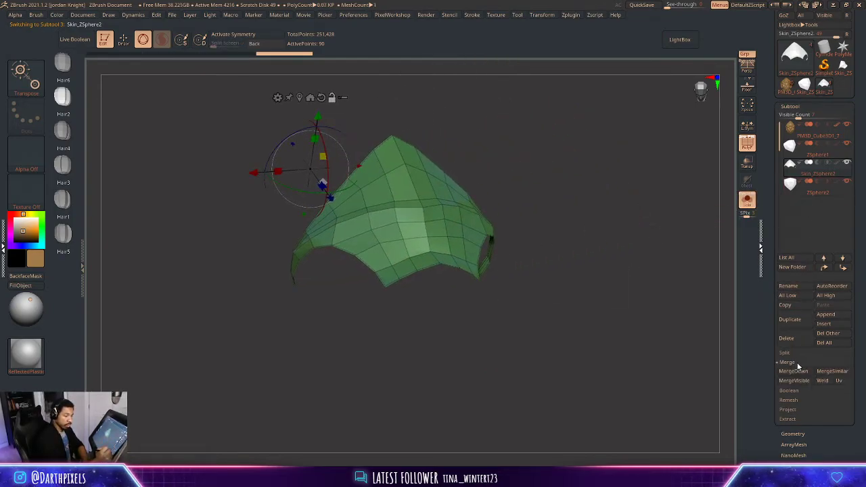
{"action": "left_click", "coordinate": [795, 372]}
{"action": "left_click", "coordinate": [711, 388]}
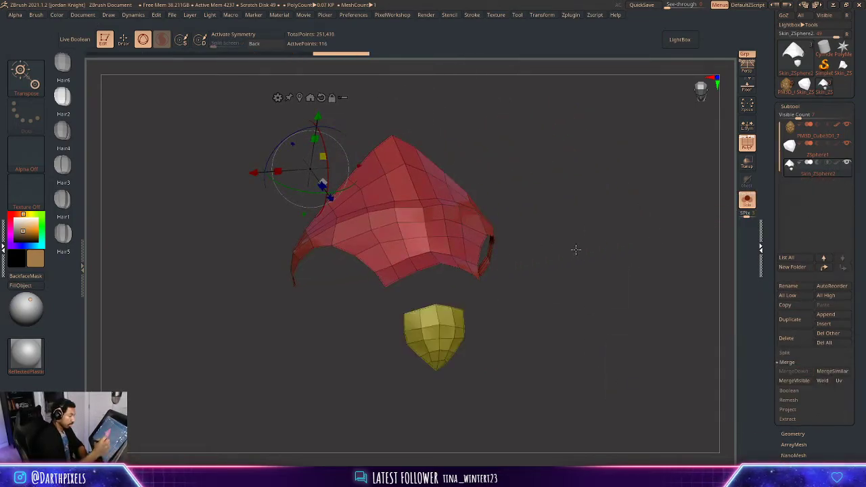
- Switch to draw mode and turn off the polyframe display to check the merged panel and shield from the front
{"action": "mouse_move", "coordinate": [573, 249]}
{"action": "left_mouse_down", "text": "shift"}
{"action": "mouse_move", "coordinate": [566, 234]}
{"action": "mouse_move", "coordinate": [583, 322]}
{"action": "mouse_move", "coordinate": [596, 332]}
{"action": "left_mouse_up", "text": "shift"}
{"action": "key", "text": "q"}
{"action": "left_click_drag", "start_coordinate": [518, 253], "coordinate": [545, 256]}
{"action": "key", "text": "shift+f"}
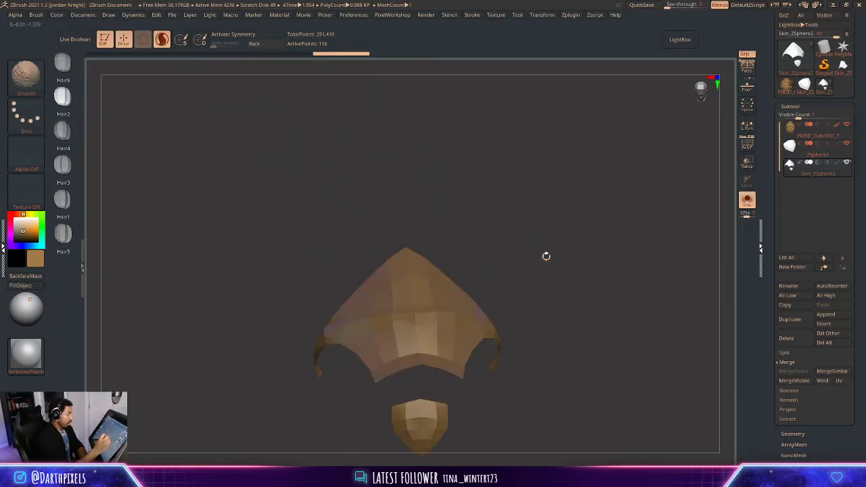
{"action": "left_click_drag", "start_coordinate": [561, 301], "coordinate": [550, 195], "text": "alt"}
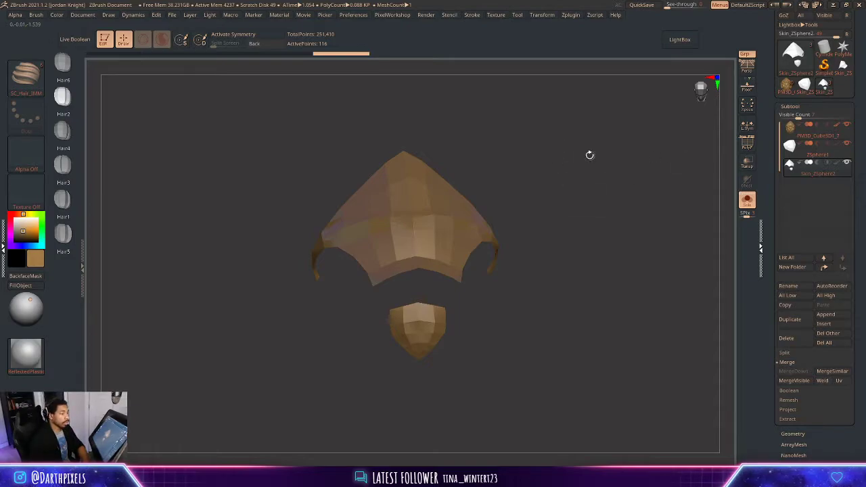
{"action": "left_click_drag", "start_coordinate": [590, 154], "coordinate": [585, 232], "text": "shift"}
- Switch to the character tool PM3D_Cube3D1 and append the merged panel-and-shield skin as a subtool
{"action": "left_click", "coordinate": [788, 89]}
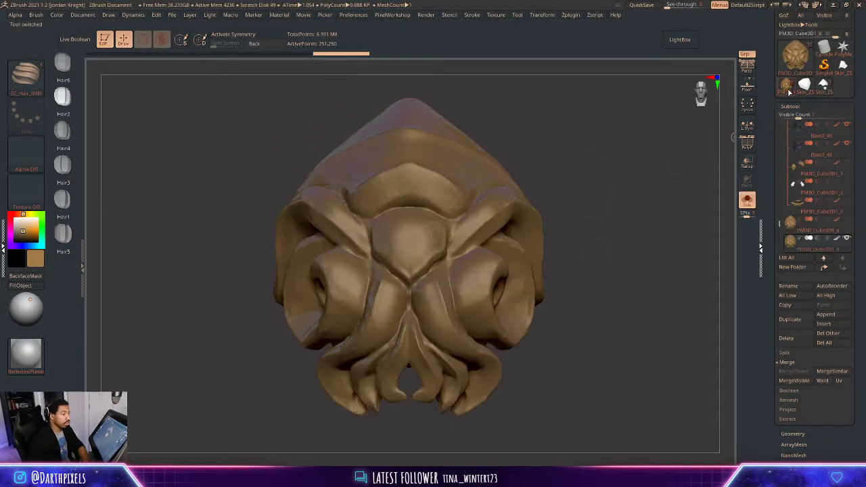
{"action": "left_click_drag", "start_coordinate": [573, 167], "coordinate": [588, 193]}
{"action": "left_click", "coordinate": [825, 313]}
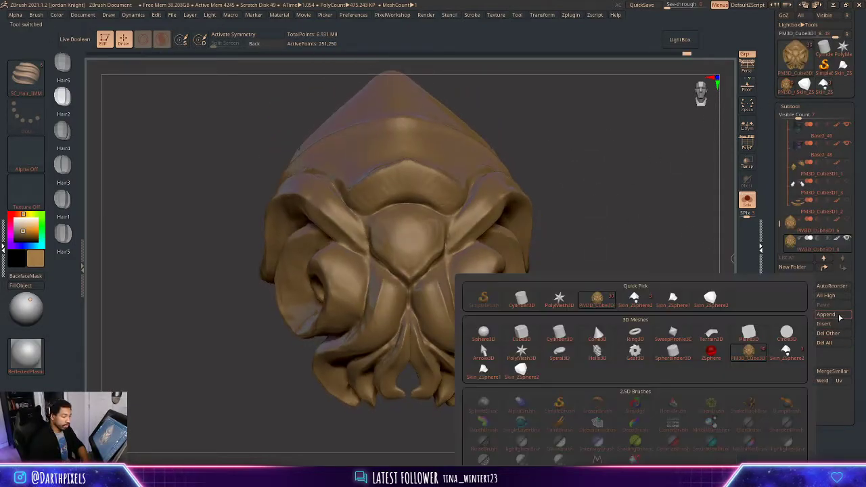
{"action": "left_click", "coordinate": [833, 322]}
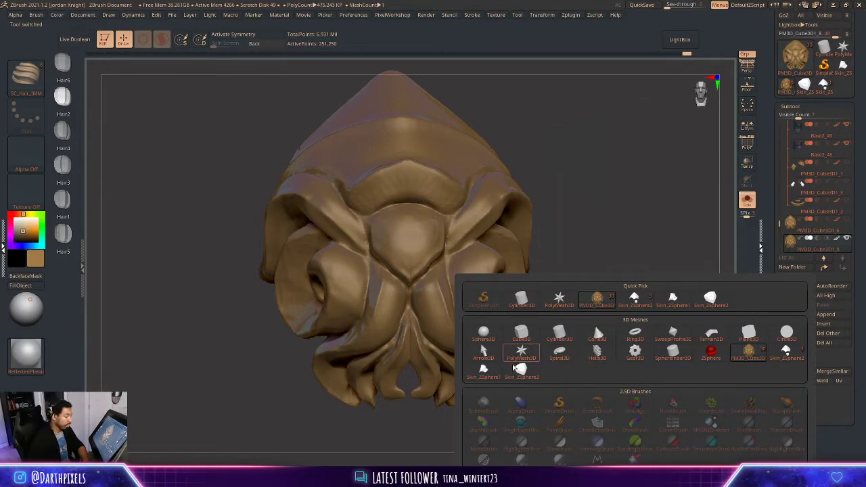
{"action": "left_click", "coordinate": [825, 314]}
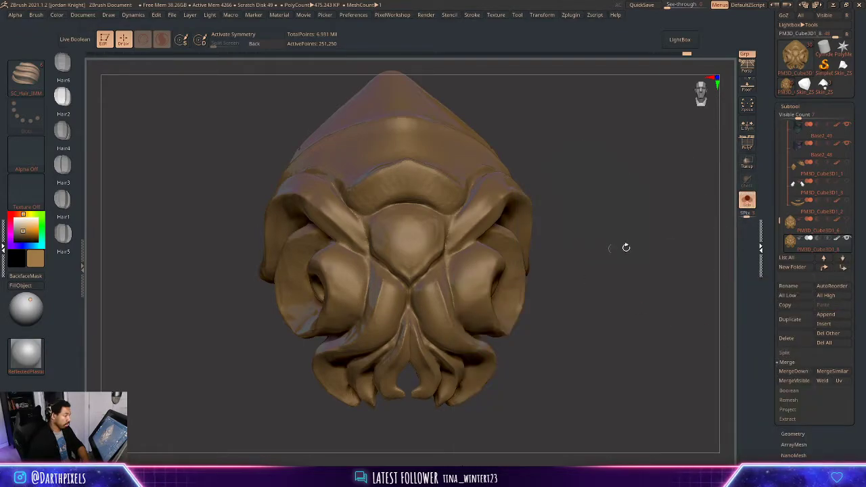
{"action": "left_click_drag", "start_coordinate": [772, 223], "coordinate": [778, 231]}
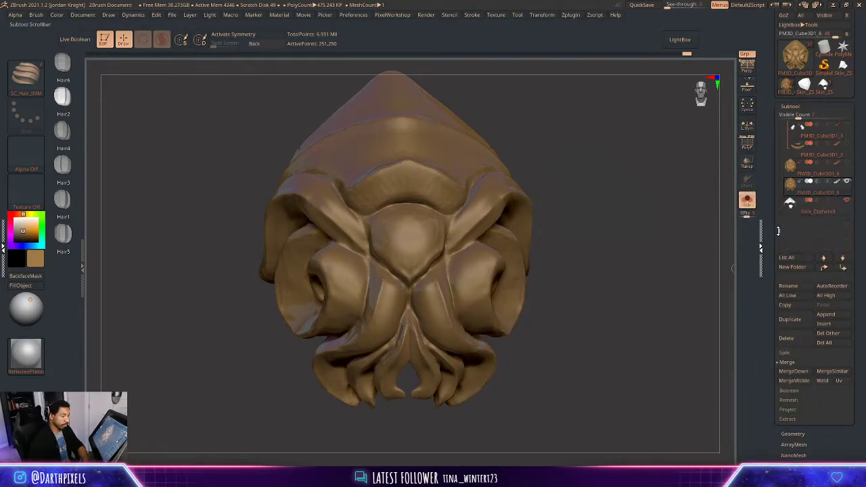
- Turn off solo mode and show the full character from the front with the chest piece in place
{"action": "left_click_drag", "start_coordinate": [646, 212], "coordinate": [603, 198]}
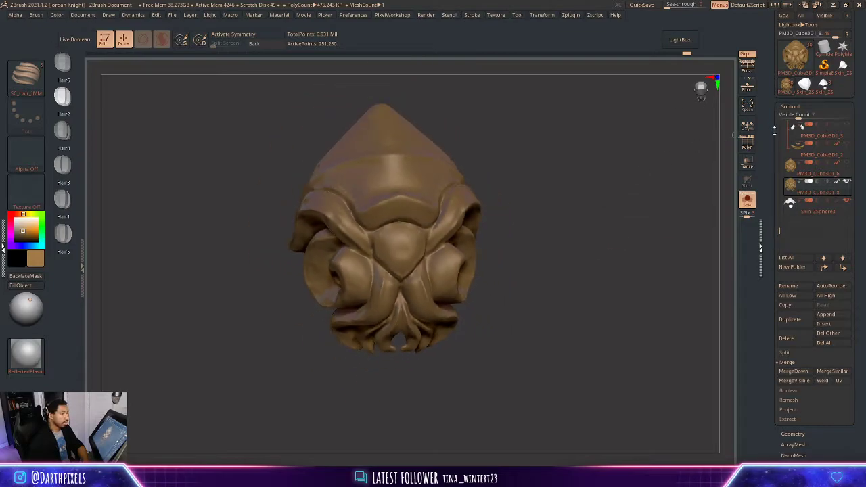
{"action": "left_click", "coordinate": [747, 199]}
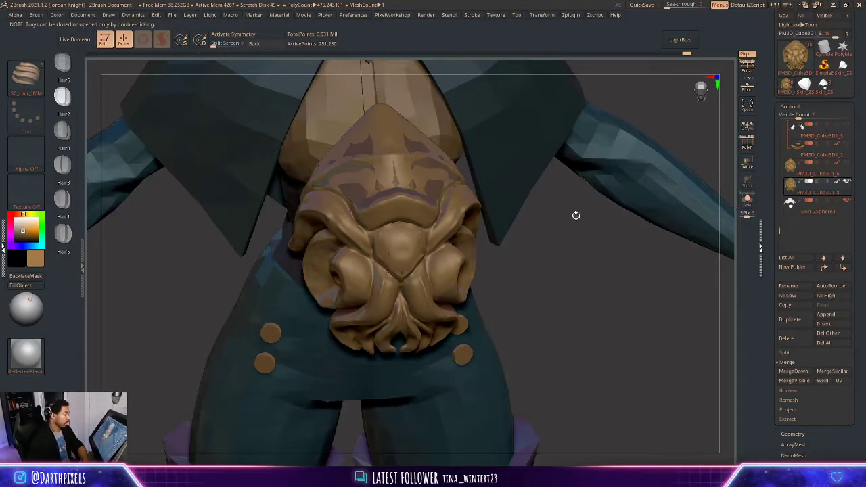
{"action": "left_click_drag", "start_coordinate": [575, 215], "coordinate": [601, 197], "text": "shift"}
{"action": "left_click_drag", "start_coordinate": [584, 137], "coordinate": [596, 178], "text": "alt"}
{"action": "left_click_drag", "start_coordinate": [596, 179], "coordinate": [617, 185]}
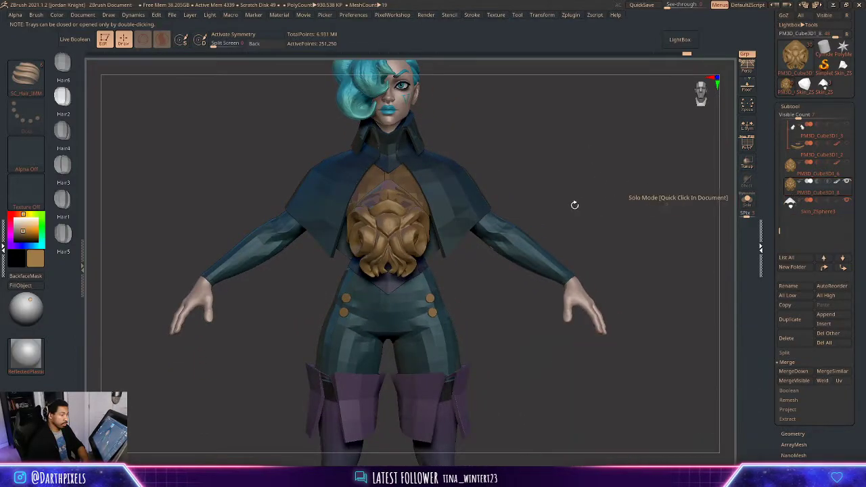
{"action": "mouse_move", "coordinate": [574, 205]}
{"action": "left_mouse_down"}
{"action": "mouse_move", "coordinate": [553, 192]}
{"action": "mouse_move", "coordinate": [562, 196]}
{"action": "left_mouse_up"}
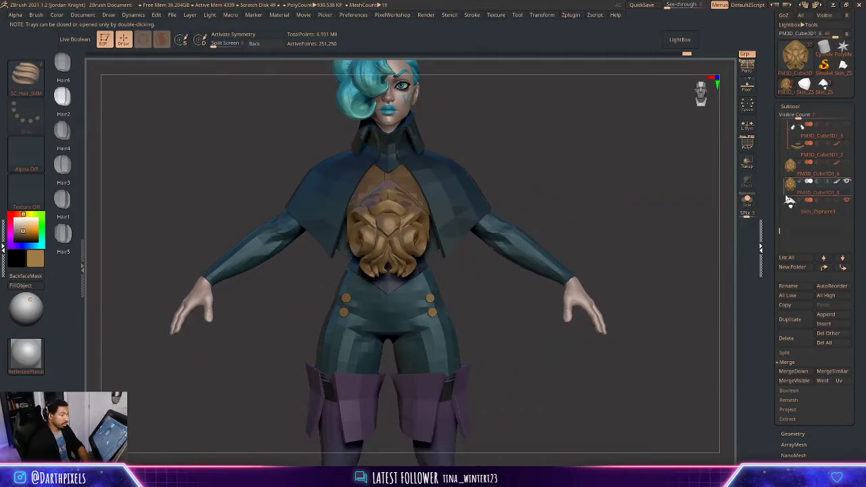
- Make the collar trim subtool PM3D_Cube3D1_2 and the shoulder armor subtool PM3D_Cube3D1_1 visible
{"action": "left_click", "coordinate": [846, 145]}
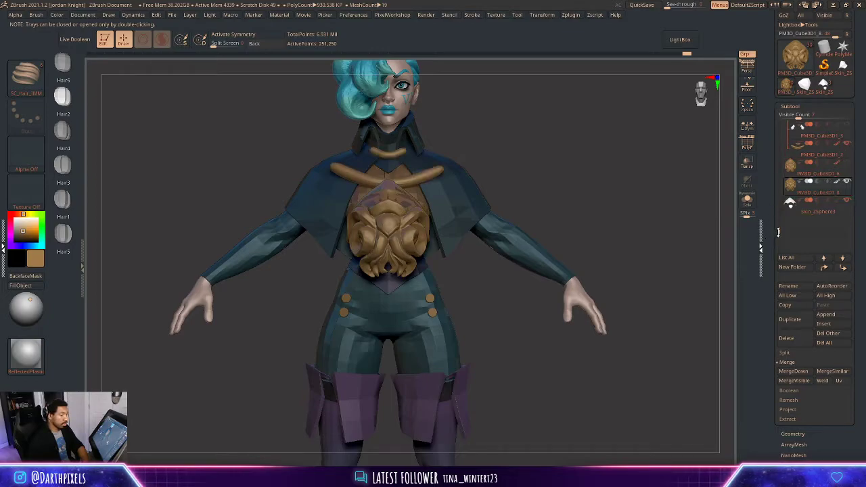
{"action": "left_click_drag", "start_coordinate": [778, 232], "coordinate": [779, 213]}
{"action": "left_click", "coordinate": [847, 182]}
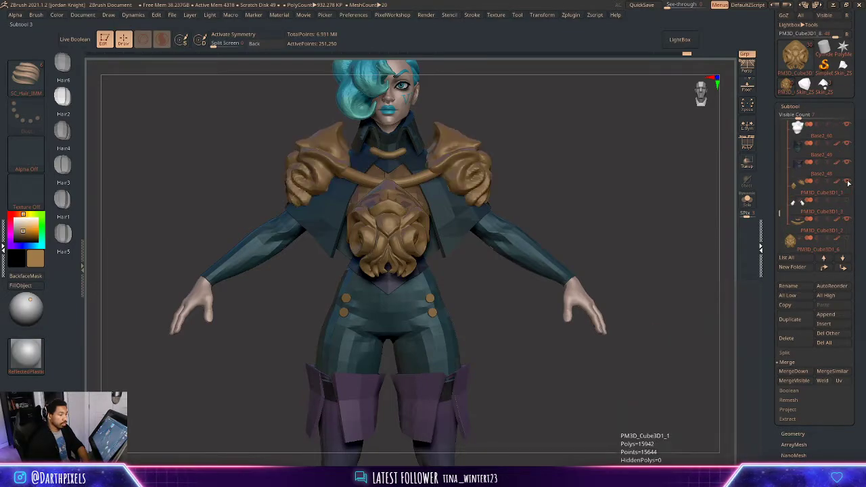
{"action": "left_click_drag", "start_coordinate": [516, 157], "coordinate": [606, 184], "text": "alt"}
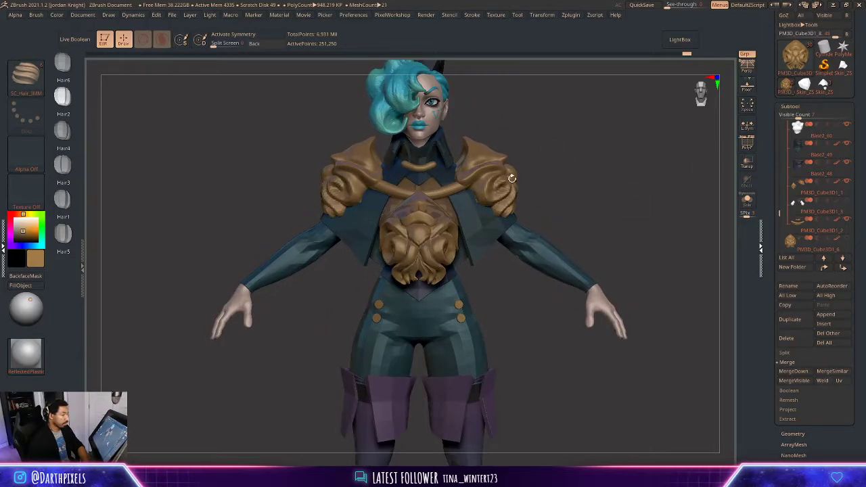
- Change the display material to FOTWMaterial
{"action": "left_click", "coordinate": [25, 352]}
{"action": "left_click", "coordinate": [603, 244]}
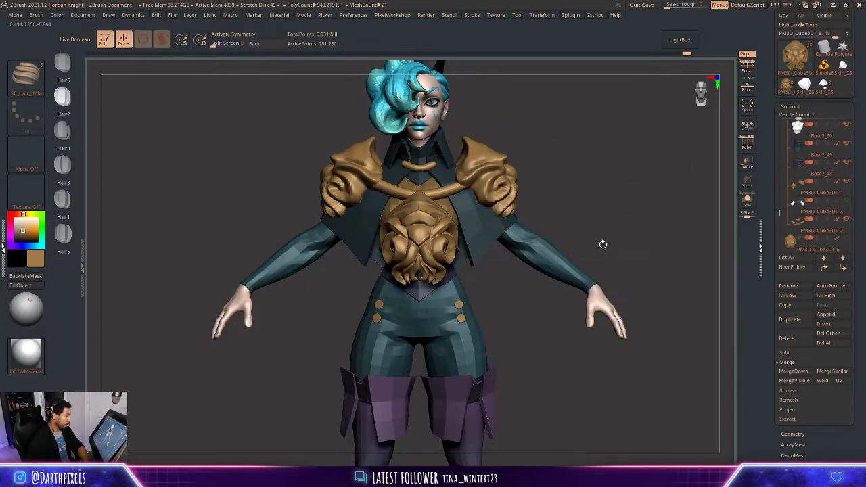
{"action": "left_click_drag", "start_coordinate": [602, 244], "coordinate": [594, 202]}
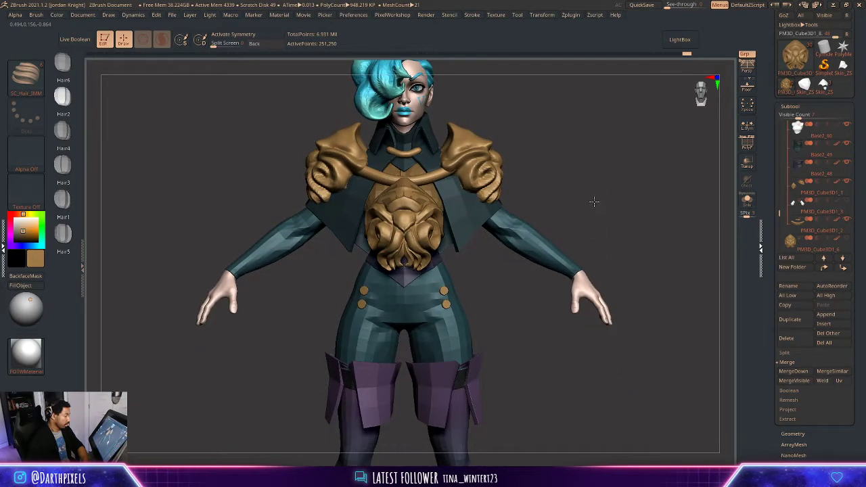
- Make the large gauntlets subtool PM3D_Cube3D1_3 visible on the character
{"action": "key", "text": "f"}
{"action": "mouse_move", "coordinate": [779, 214]}
{"action": "left_mouse_down"}
{"action": "mouse_move", "coordinate": [779, 173]}
{"action": "mouse_move", "coordinate": [788, 225]}
{"action": "left_mouse_up"}
{"action": "mouse_move", "coordinate": [825, 210]}
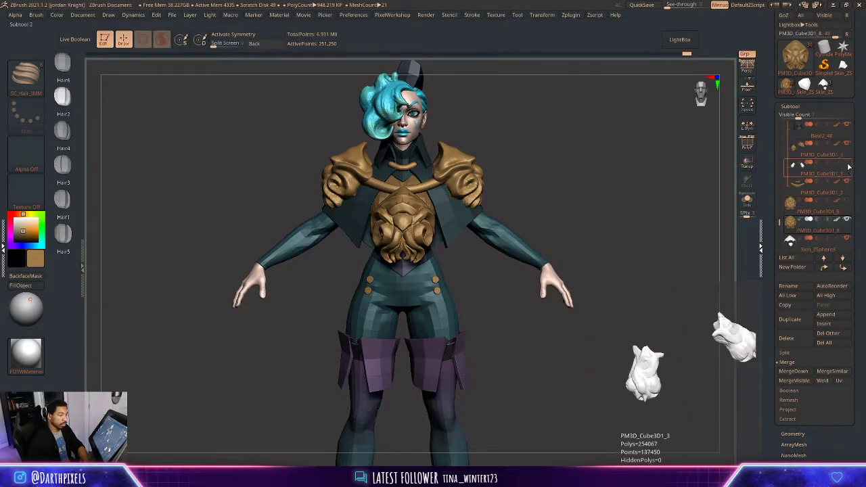
{"action": "left_click", "coordinate": [847, 164]}
- Examine the character's armor from several angles and distances, comparing the chest piece, shoulder armor and gauntlets
{"action": "mouse_move", "coordinate": [576, 178]}
{"action": "left_mouse_down"}
{"action": "mouse_move", "coordinate": [563, 178]}
{"action": "mouse_move", "coordinate": [569, 161]}
{"action": "mouse_move", "coordinate": [542, 170]}
{"action": "mouse_move", "coordinate": [574, 163]}
{"action": "mouse_move", "coordinate": [581, 171]}
{"action": "left_mouse_up"}
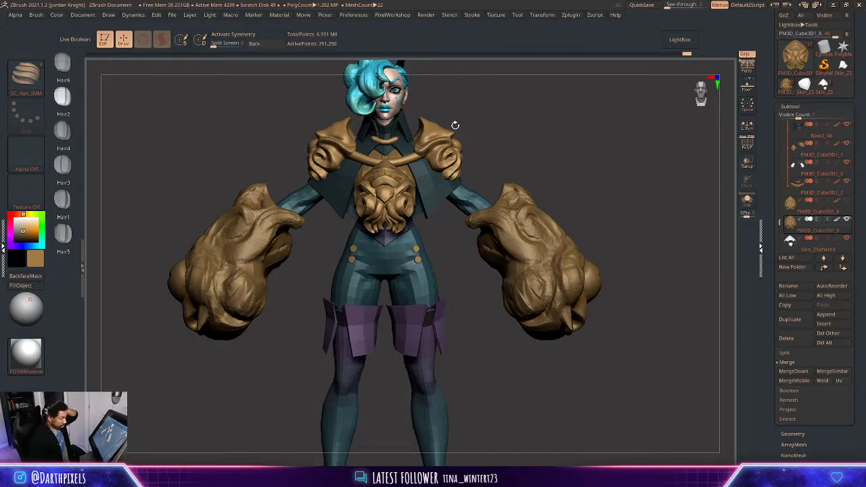
{"action": "left_click_drag", "start_coordinate": [455, 126], "coordinate": [532, 137]}
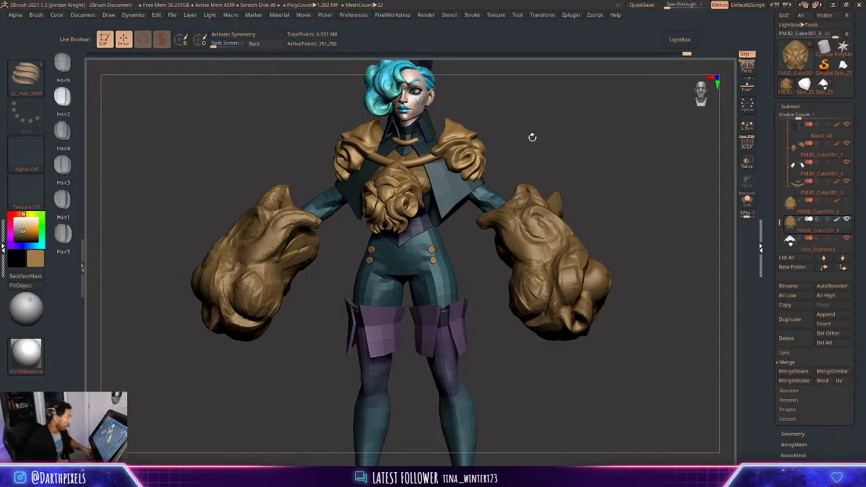
{"action": "left_click_drag", "start_coordinate": [542, 124], "coordinate": [408, 116]}
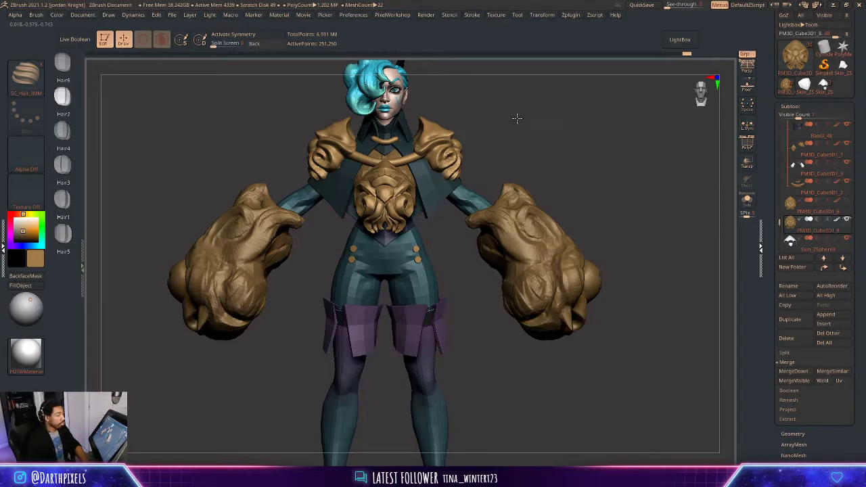
{"action": "left_click_drag", "start_coordinate": [517, 141], "coordinate": [564, 165], "text": "alt"}
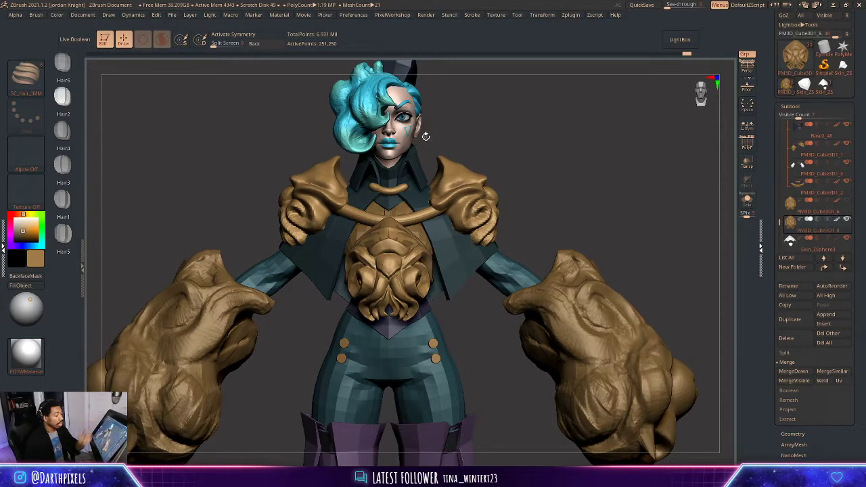
{"action": "left_click_drag", "start_coordinate": [480, 133], "coordinate": [548, 178]}
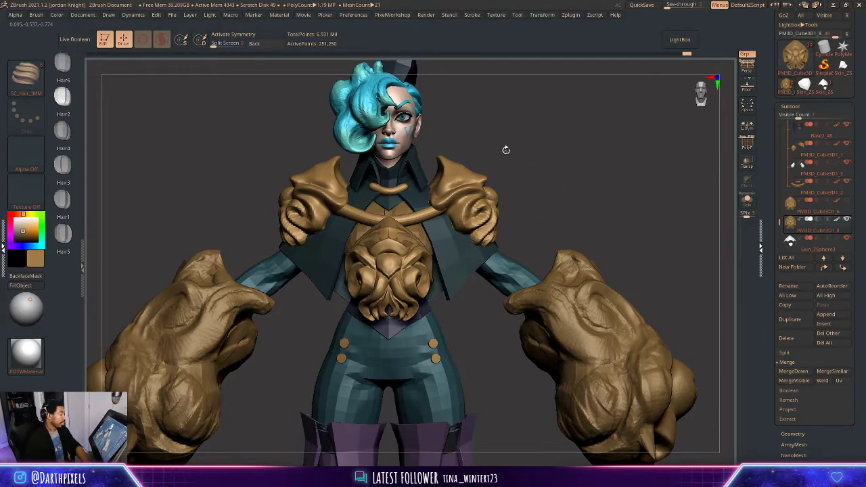
{"action": "mouse_move", "coordinate": [493, 148]}
{"action": "left_mouse_down"}
{"action": "mouse_move", "coordinate": [440, 150]}
{"action": "mouse_move", "coordinate": [506, 154]}
{"action": "mouse_move", "coordinate": [495, 137]}
{"action": "left_mouse_up"}
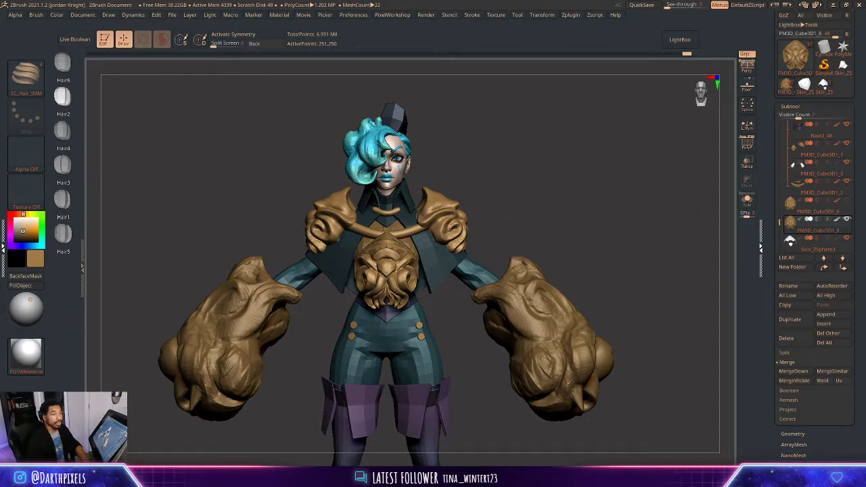
{"action": "left_click_drag", "start_coordinate": [460, 160], "coordinate": [491, 162]}
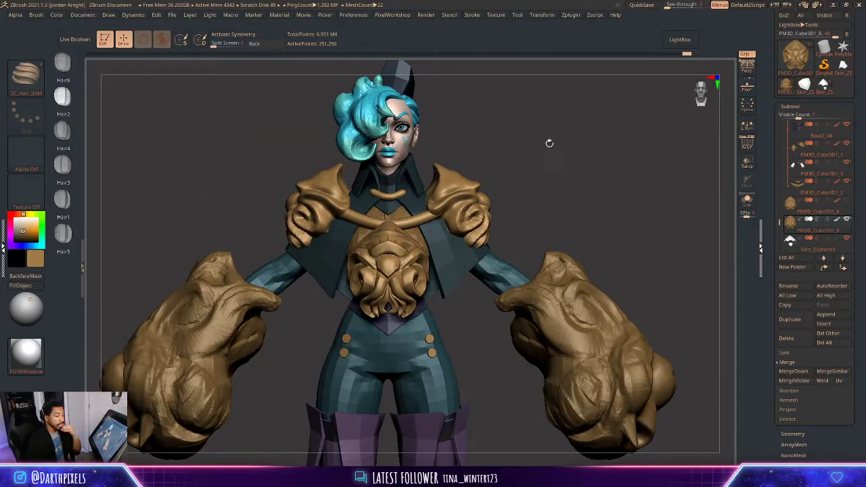